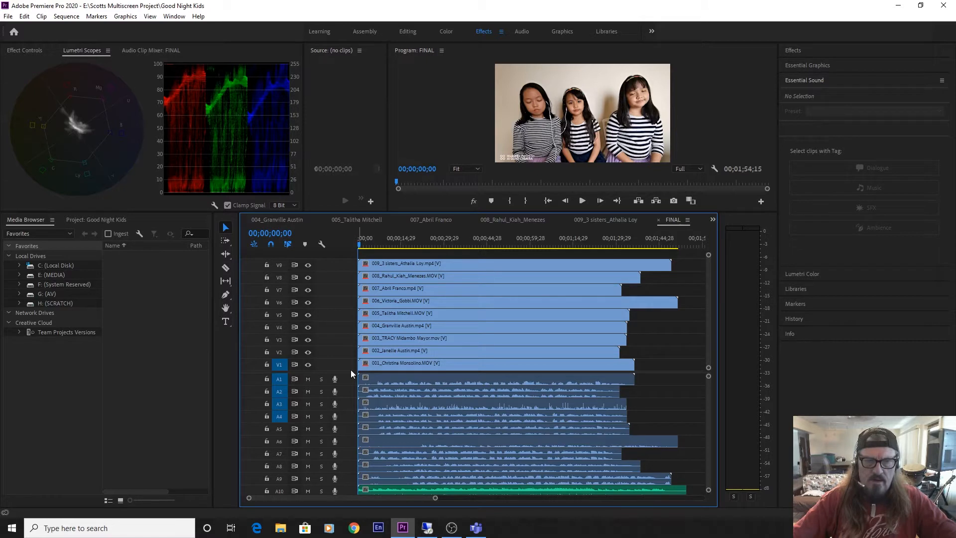
# Move the nine performers' clips together to start at about 16 seconds, leaving the music in place, and enlarge audio track A10.
pyautogui.moveTo(351, 369); pyautogui.dragTo(349, 294)
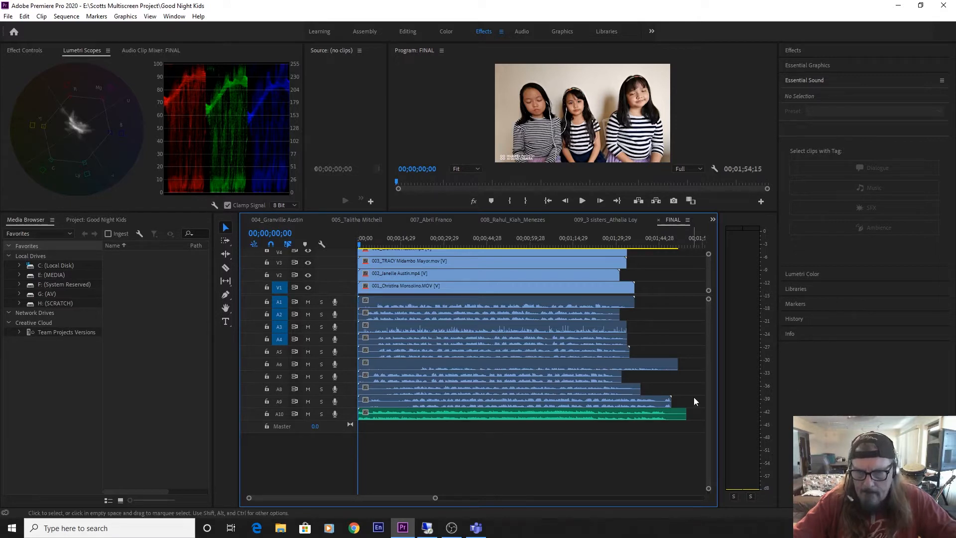
pyautogui.moveTo(698, 399); pyautogui.dragTo(528, 251)
pyautogui.moveTo(408, 300); pyautogui.dragTo(455, 301)
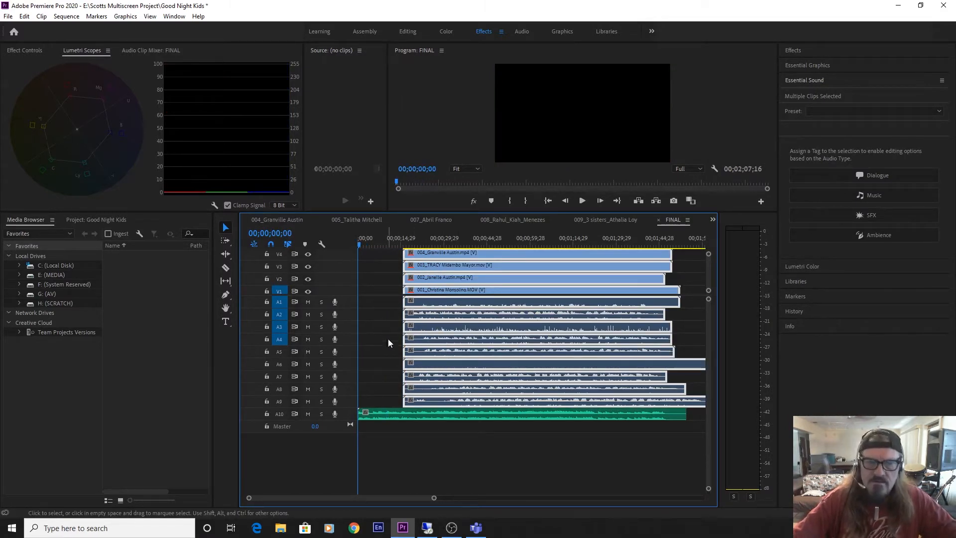
pyautogui.moveTo(343, 420); pyautogui.dragTo(343, 430)
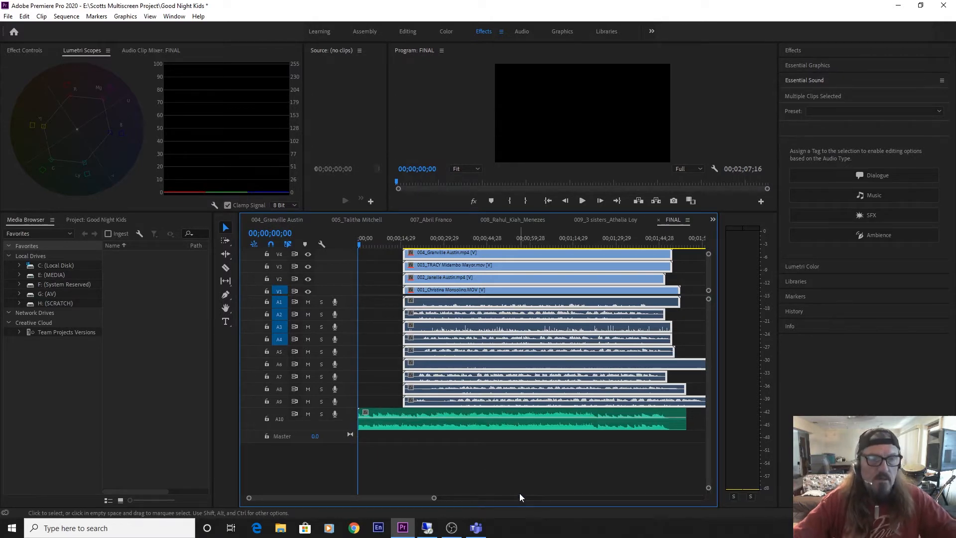
pyautogui.press('=')
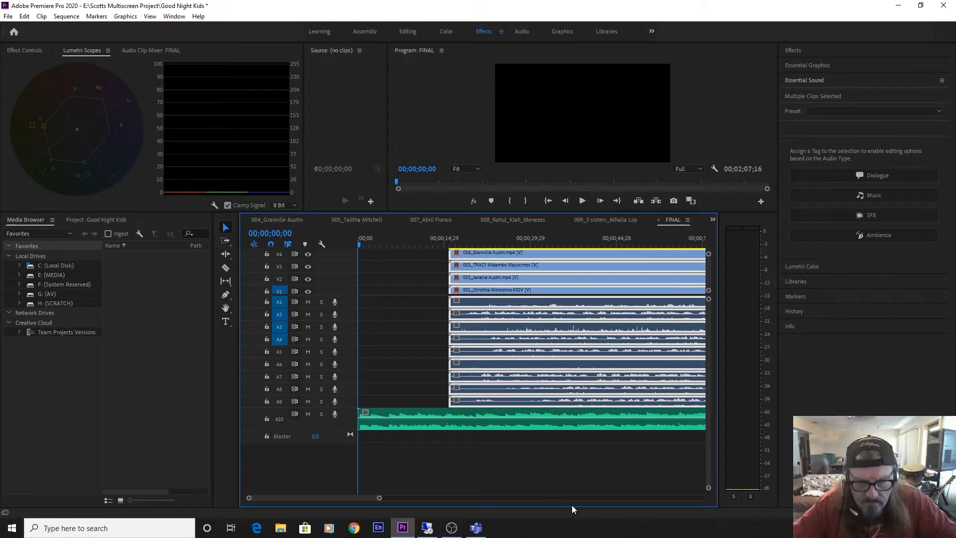
# Shift the selected performers' clips further to start at about 26 seconds while playing the music, and enlarge track A10 a little more.
pyautogui.press('space')
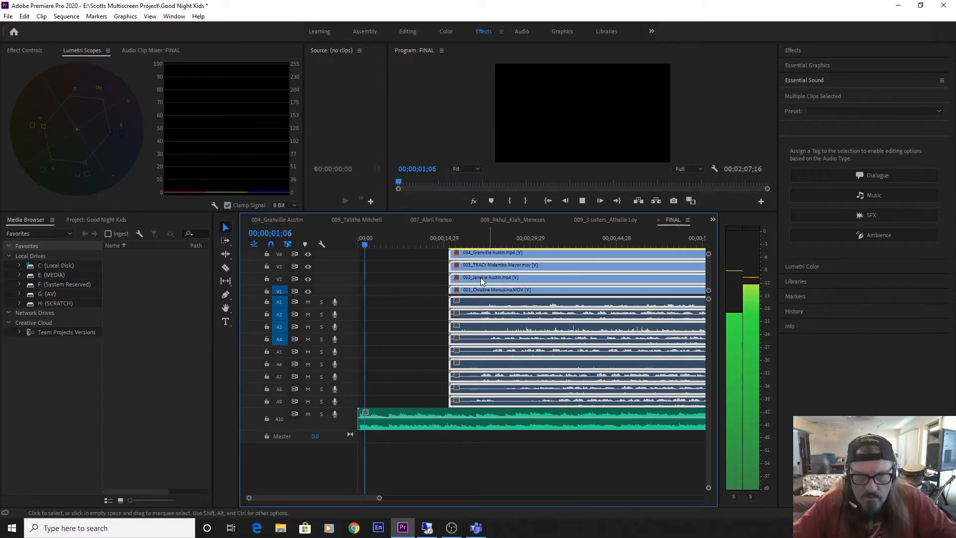
pyautogui.moveTo(466, 258); pyautogui.dragTo(515, 469)
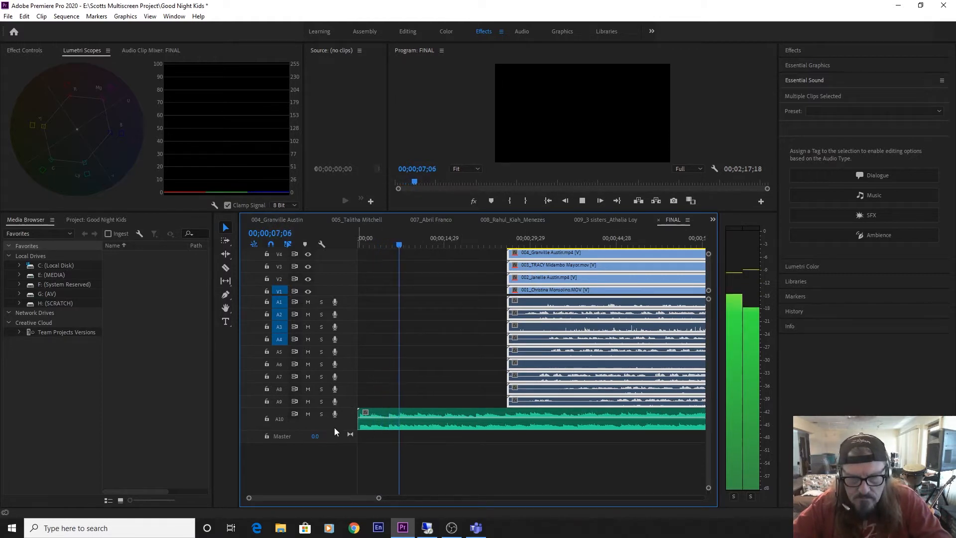
pyautogui.moveTo(334, 429); pyautogui.dragTo(334, 433)
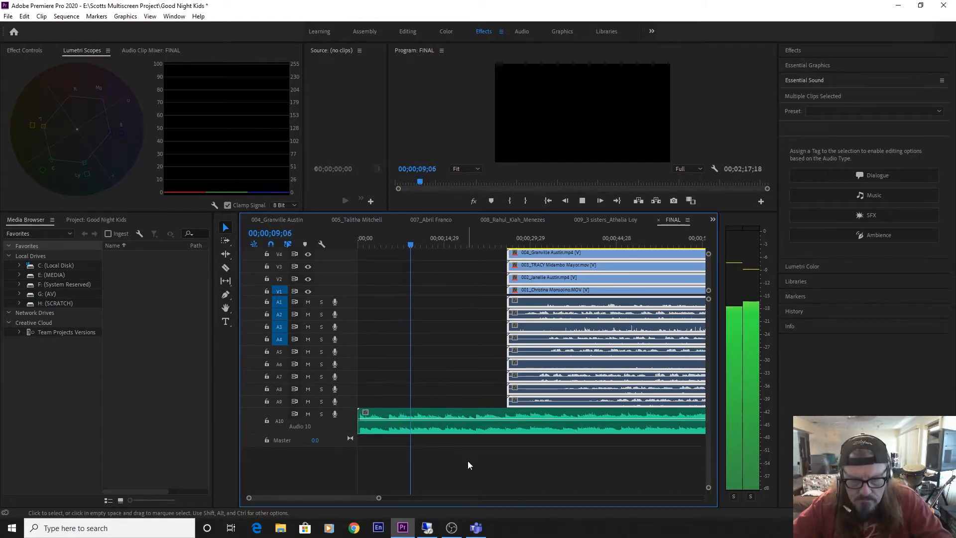
pyautogui.press('=')
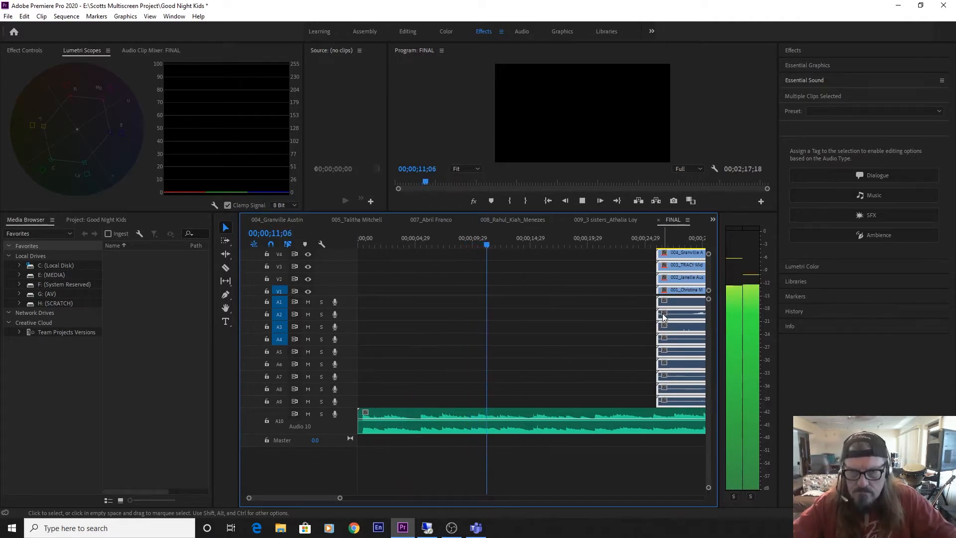
pyautogui.moveTo(322, 498); pyautogui.dragTo(327, 498)
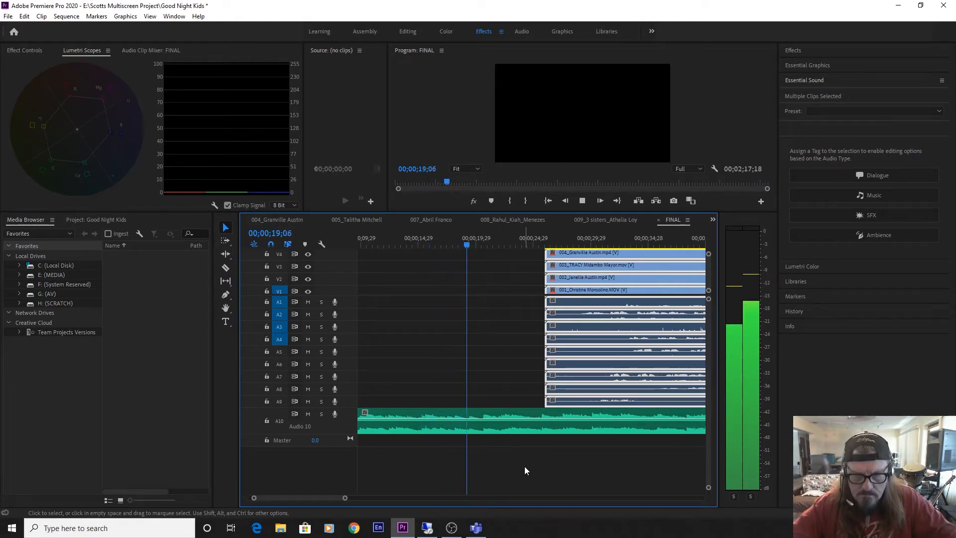
# Stop playback near the vocal entry, position the playhead at 00;00;20;20, and mark that point on the A10 music clip.
pyautogui.press('space')
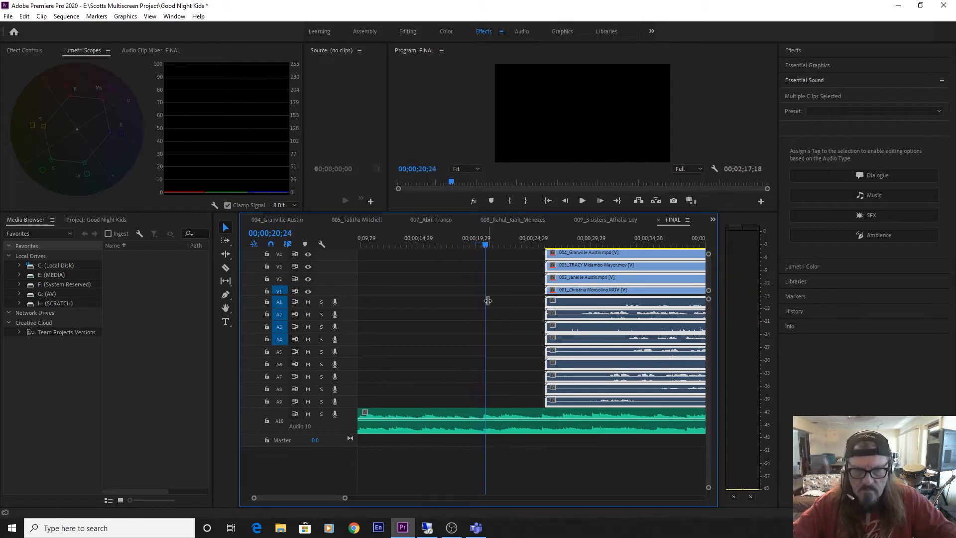
pyautogui.press('=')
pyautogui.press('=')
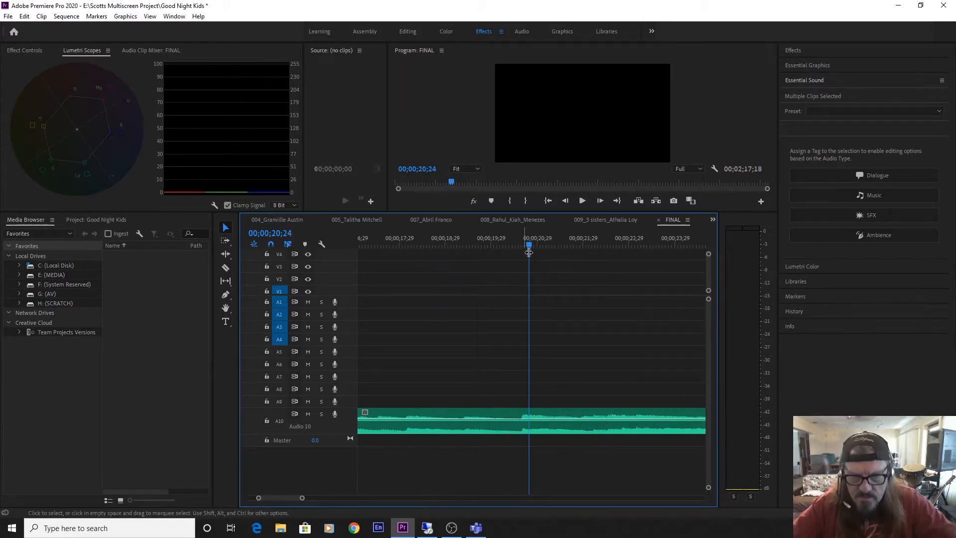
pyautogui.moveTo(529, 246); pyautogui.dragTo(522, 247)
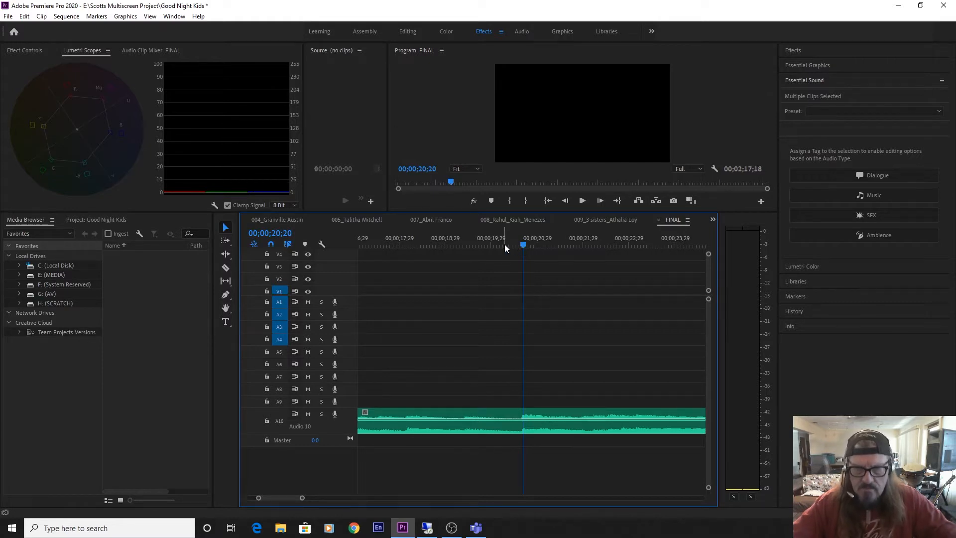
pyautogui.click(551, 428)
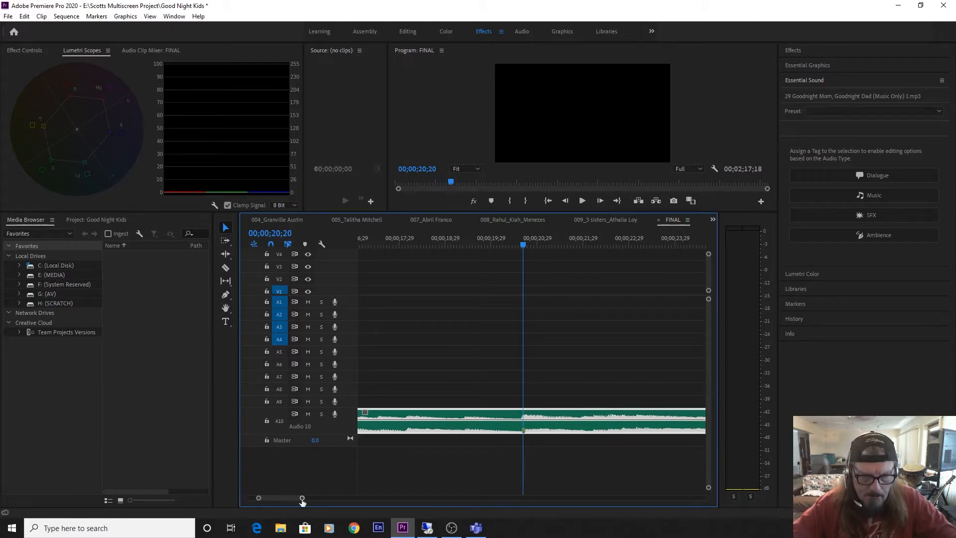
# Try to line up clip 009's vocals with the music marker by moving the clip to start at about 16 seconds.
pyautogui.moveTo(301, 498); pyautogui.dragTo(318, 502)
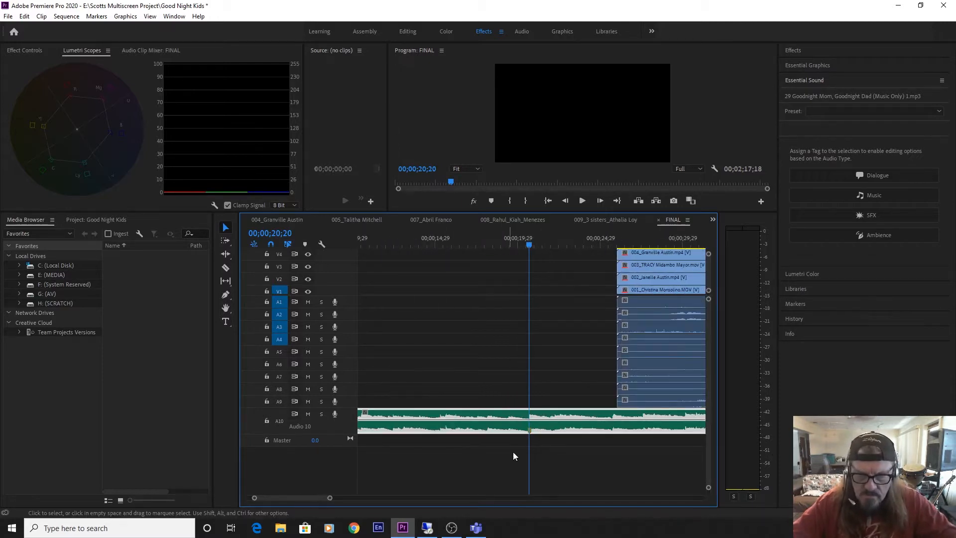
pyautogui.moveTo(633, 401); pyautogui.dragTo(461, 402)
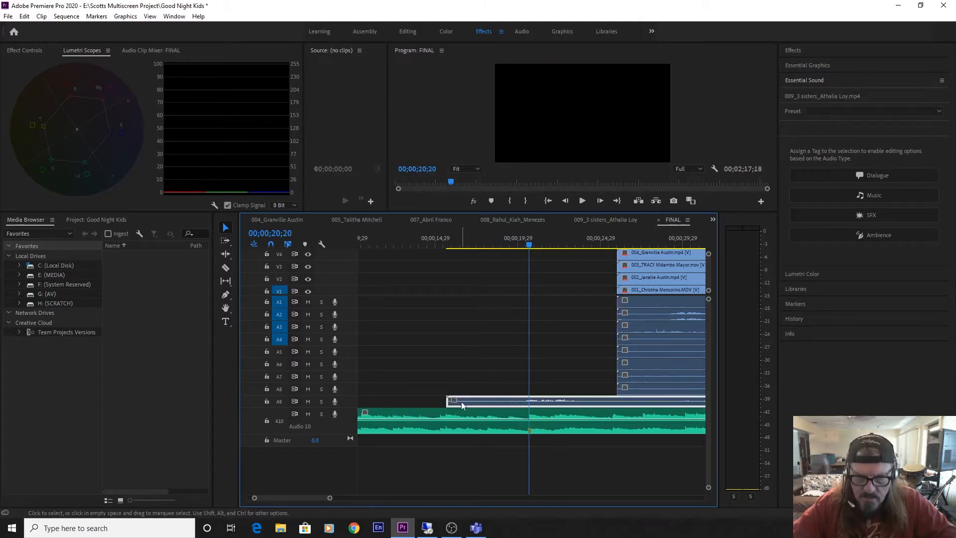
pyautogui.moveTo(531, 241); pyautogui.dragTo(528, 244)
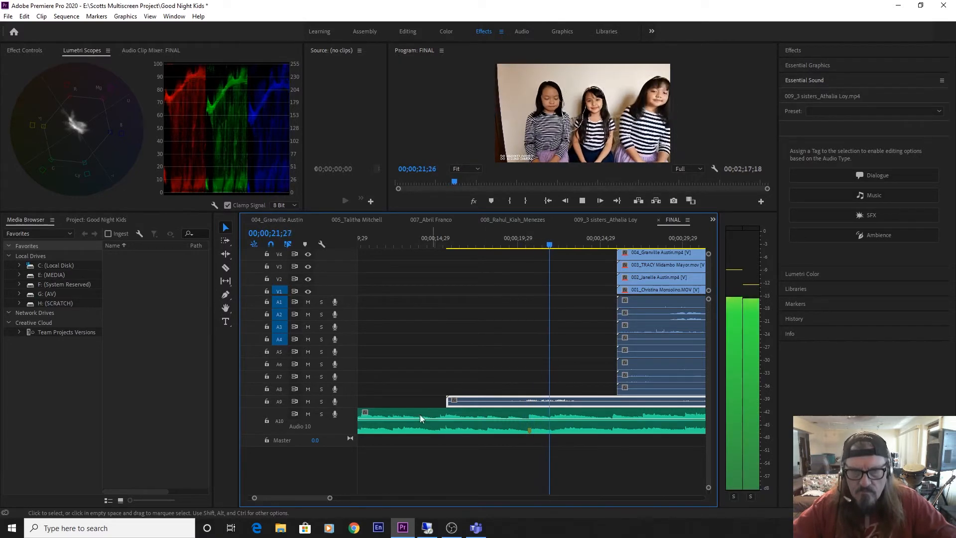
pyautogui.press('space')
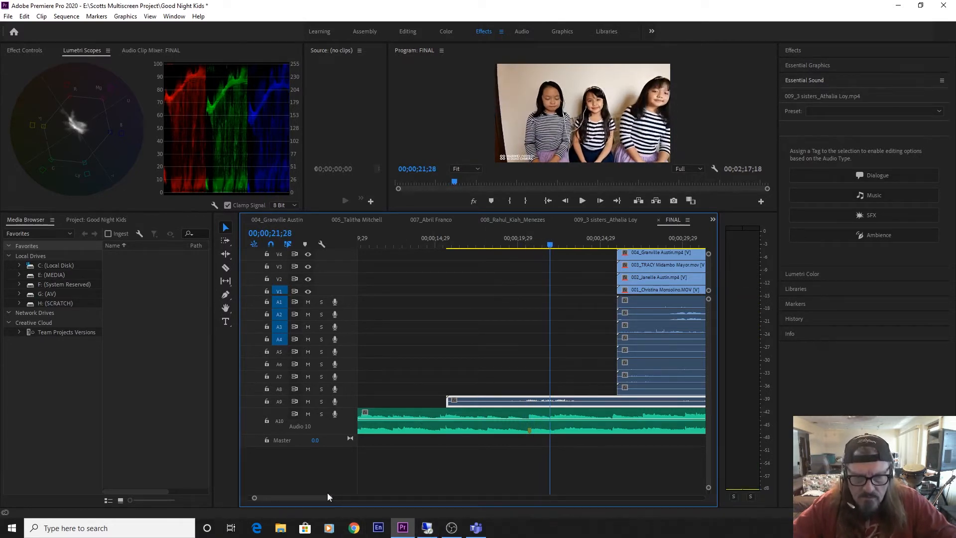
# Trim the silent opening of clip 009, place its new start at the music marker, and preview the sync.
pyautogui.moveTo(329, 499); pyautogui.dragTo(362, 504)
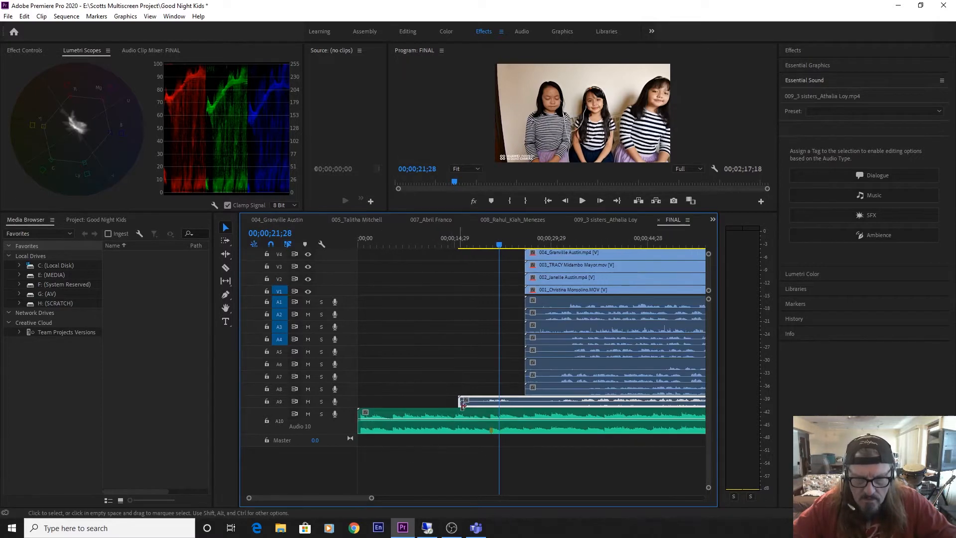
pyautogui.moveTo(468, 405); pyautogui.dragTo(560, 418)
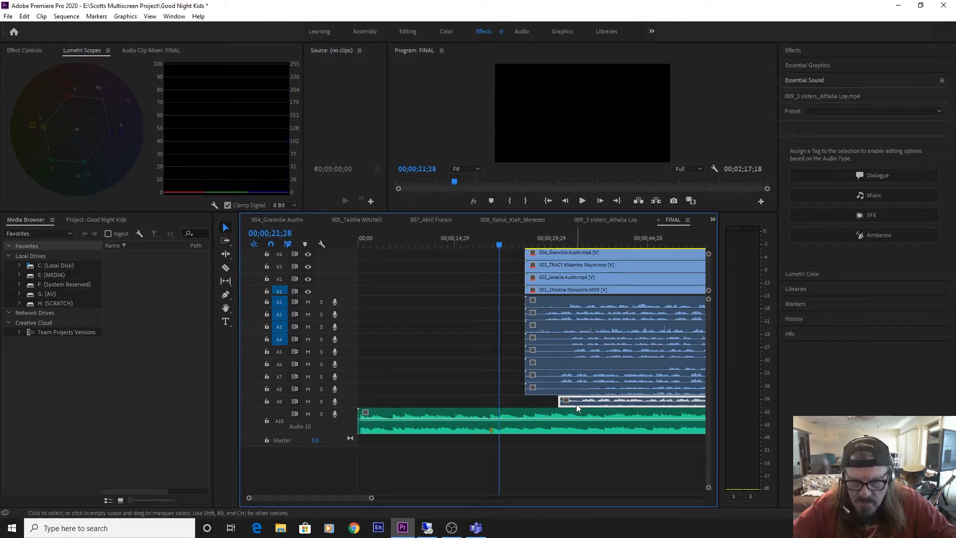
pyautogui.moveTo(560, 405); pyautogui.dragTo(513, 405)
pyautogui.press('space')
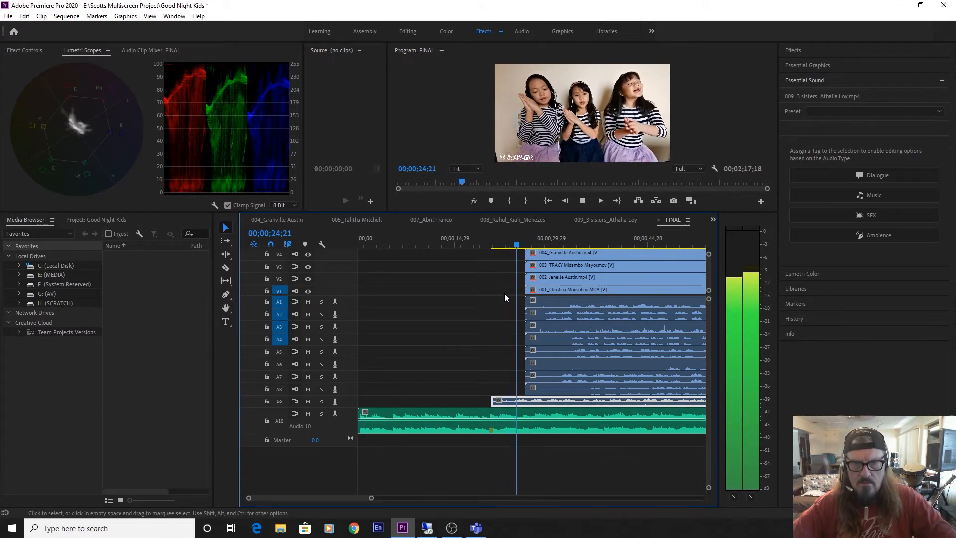
pyautogui.press('space')
# Trim the remaining silence from clip 009's start, realign it with the music marker, and play it back from just before the marker.
pyautogui.press('=')
pyautogui.press('=')
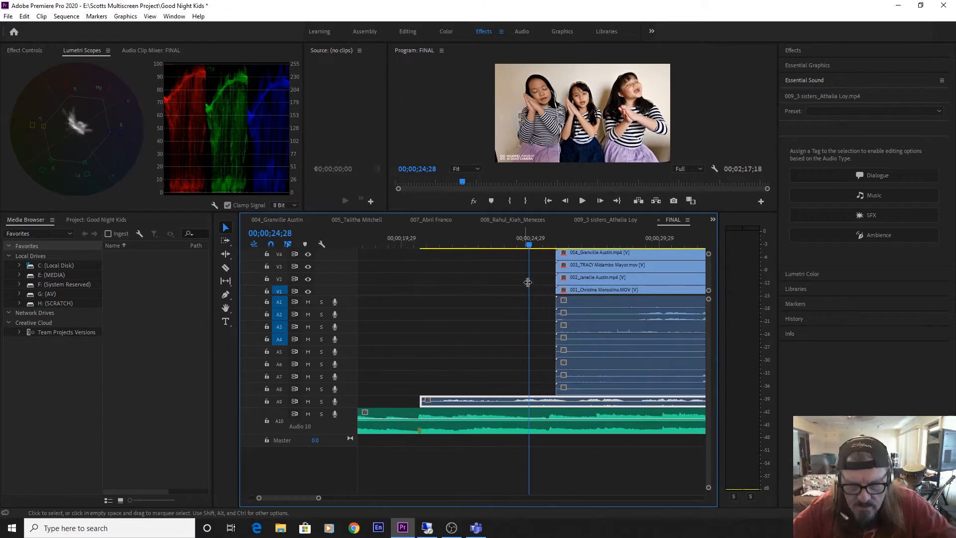
pyautogui.moveTo(531, 245); pyautogui.dragTo(519, 257)
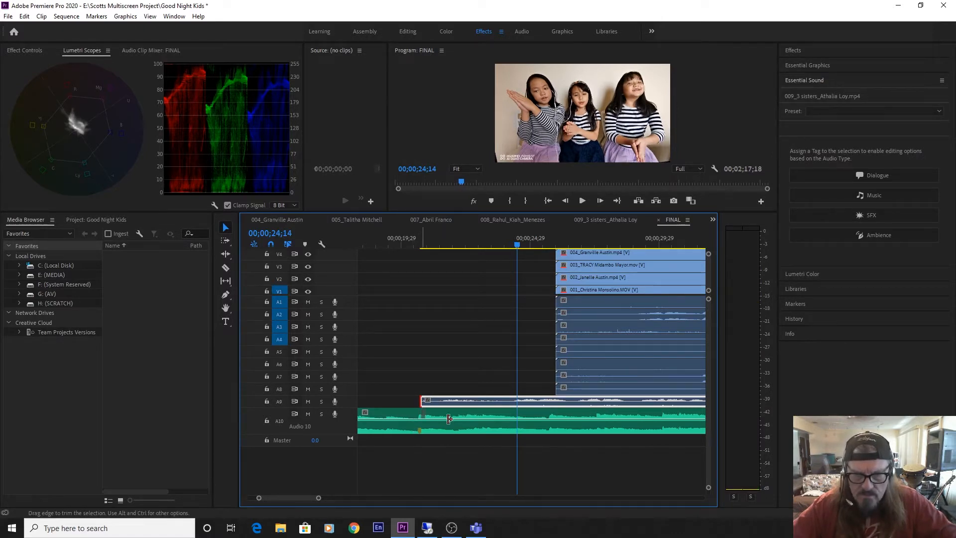
pyautogui.moveTo(448, 419)
pyautogui.mouseDown()
pyautogui.moveTo(492, 403)
pyautogui.moveTo(516, 403)
pyautogui.moveTo(519, 419)
pyautogui.moveTo(523, 407)
pyautogui.moveTo(436, 404)
pyautogui.mouseUp()
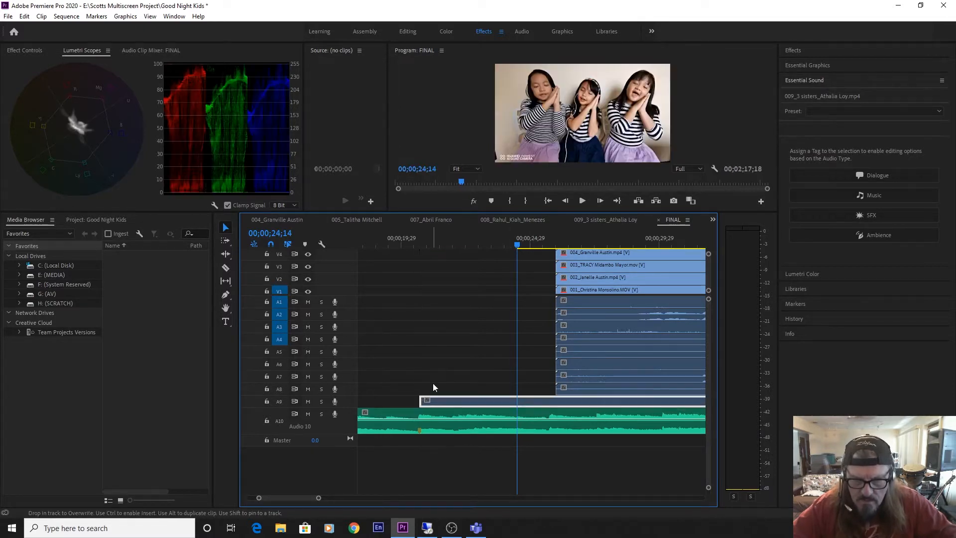
pyautogui.click(404, 240)
pyautogui.press('space')
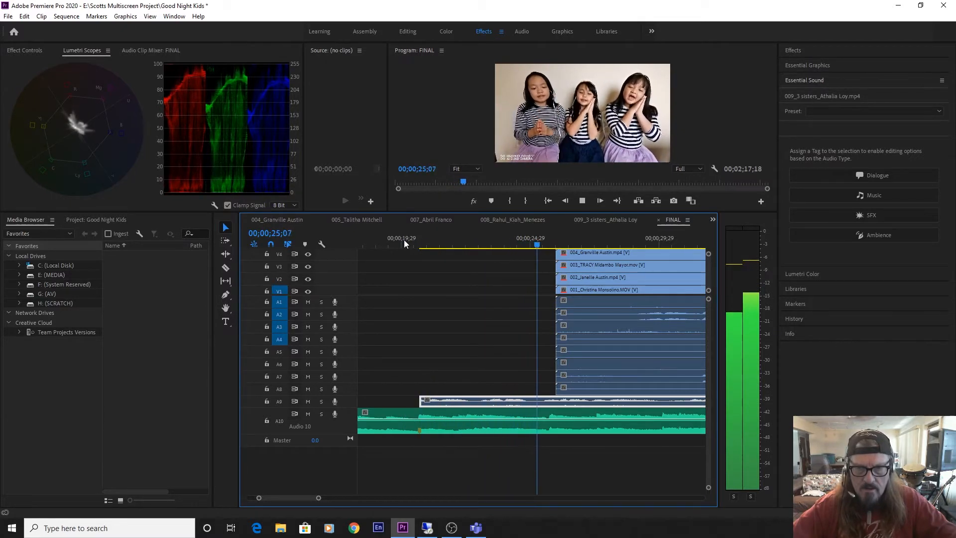
pyautogui.press('space')
# Mute track A9, then trim the silent opening of clip 008 and align its new start with the music marker.
pyautogui.moveTo(488, 243); pyautogui.dragTo(468, 249)
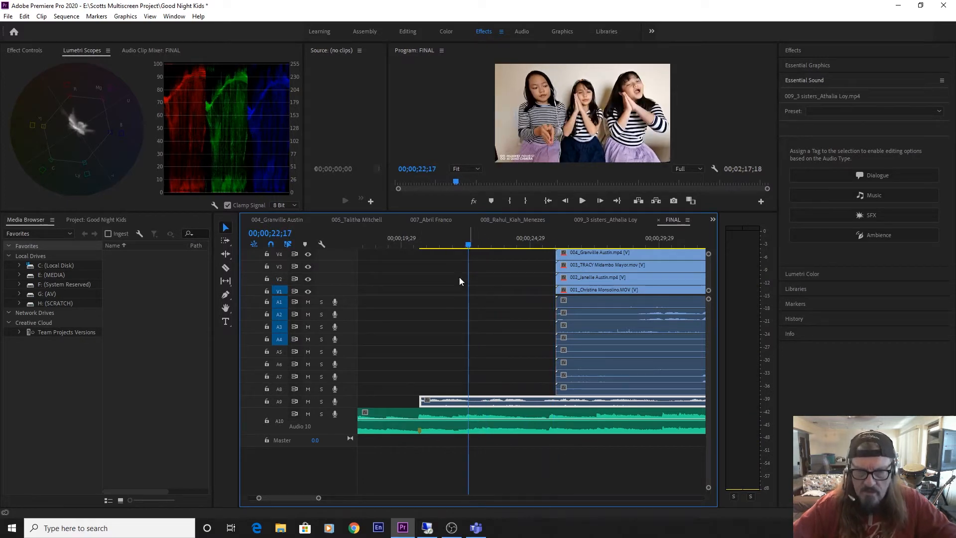
pyautogui.click(308, 401)
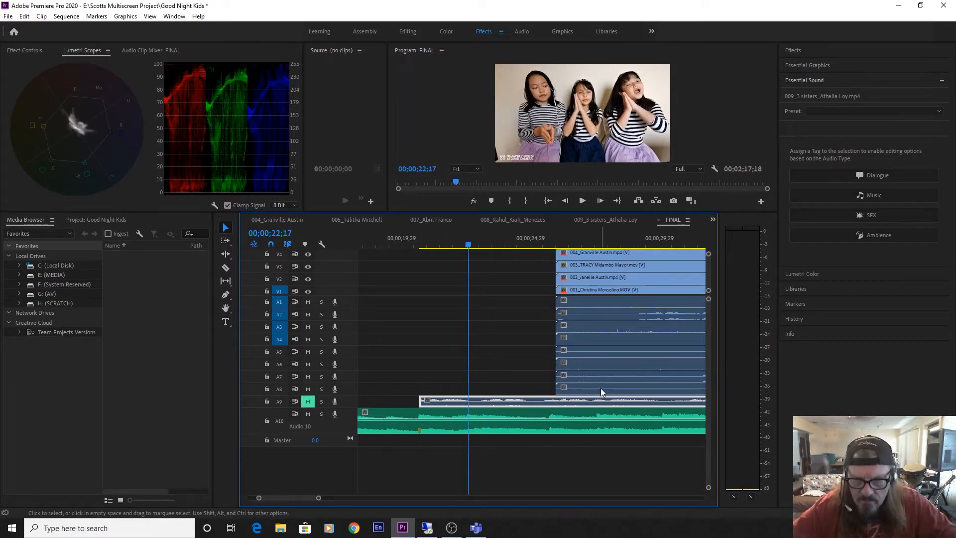
pyautogui.moveTo(601, 388); pyautogui.dragTo(405, 388)
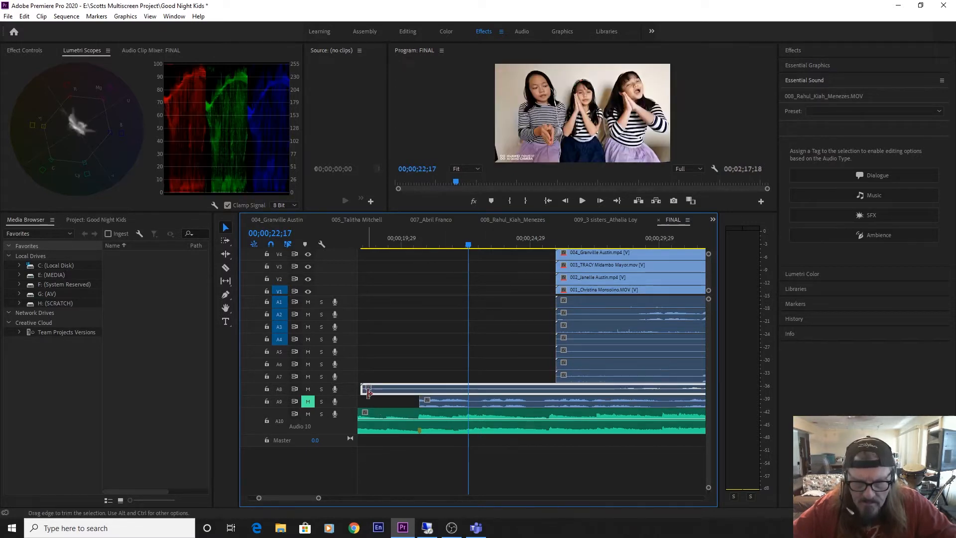
pyautogui.moveTo(419, 394)
pyautogui.mouseDown()
pyautogui.moveTo(622, 396)
pyautogui.moveTo(437, 395)
pyautogui.mouseUp()
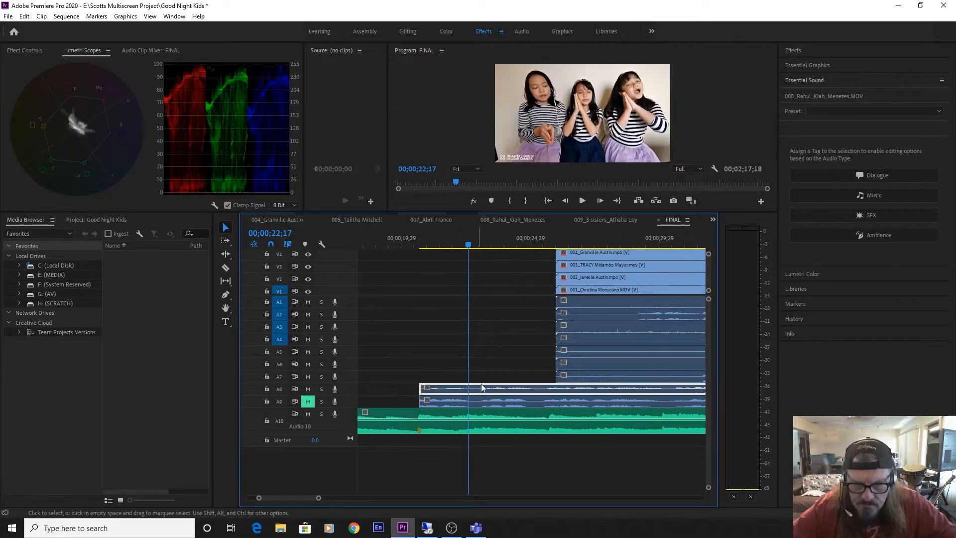
# Play clip 008 against the music from just before the marker to check its sync, and return the playhead there.
pyautogui.moveTo(446, 247); pyautogui.dragTo(418, 261)
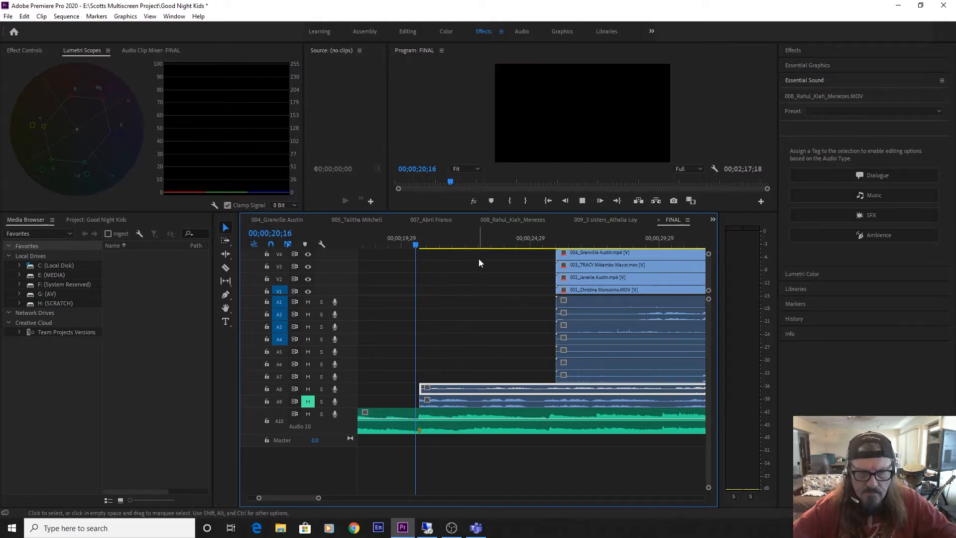
pyautogui.press('space')
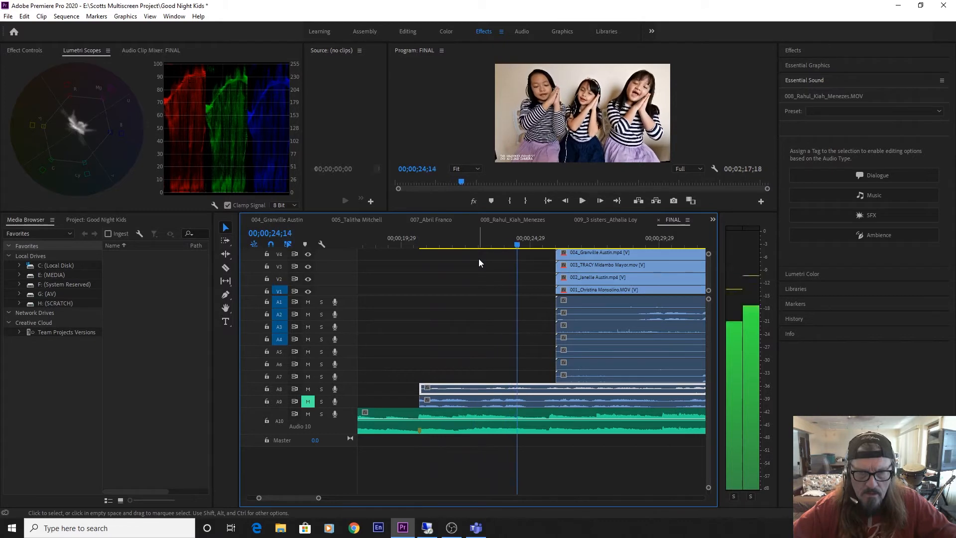
pyautogui.press('space')
pyautogui.click(424, 247)
pyautogui.click(419, 250)
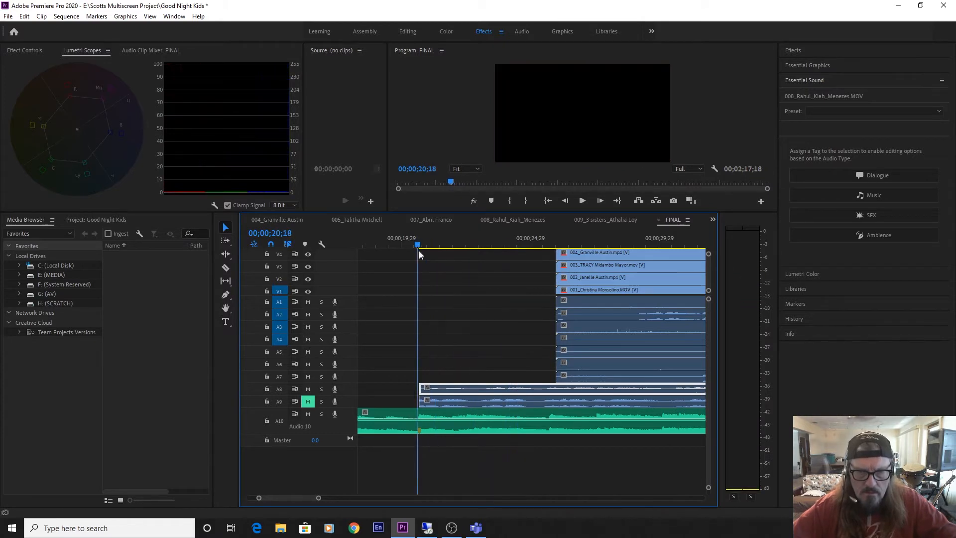
# Preview the music from the marker with track A8 temporarily muted.
pyautogui.click(308, 389)
pyautogui.press('space')
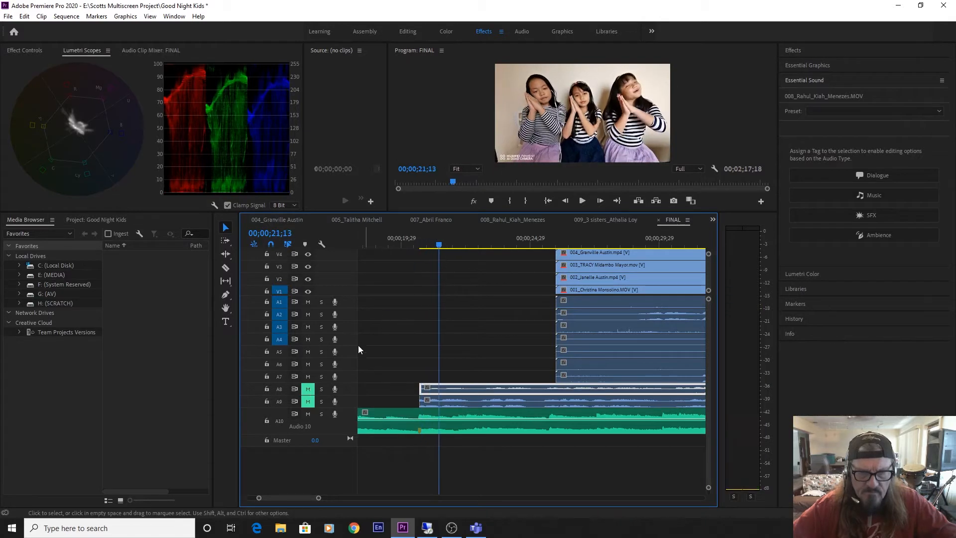
pyautogui.click(309, 389)
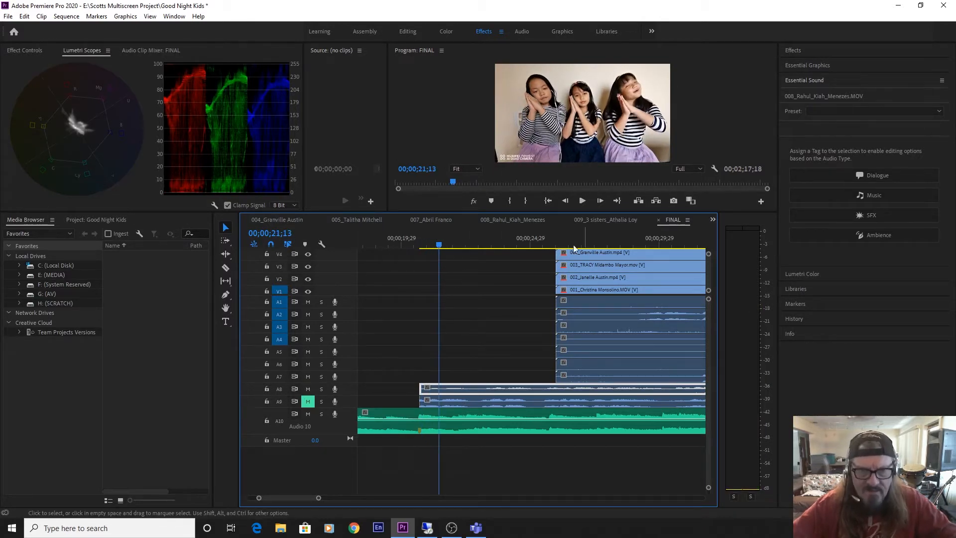
# Turn off the output of video track V9 so that clip 008 shows in the program view.
pyautogui.moveTo(335, 295); pyautogui.dragTo(340, 353)
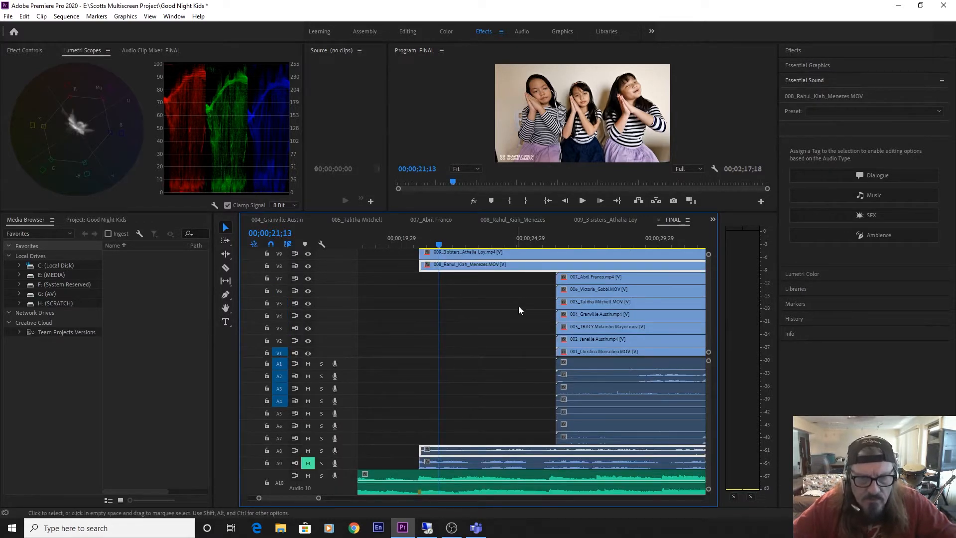
pyautogui.click(308, 254)
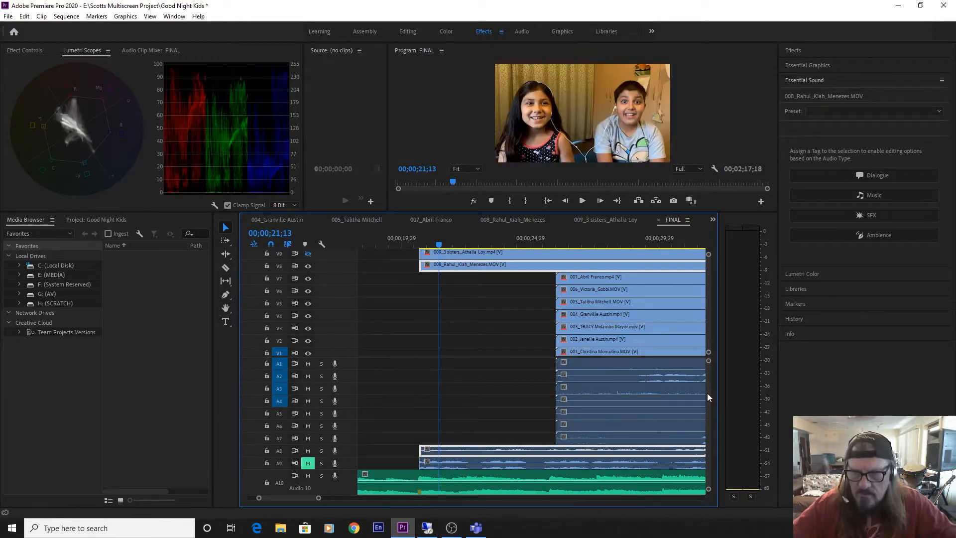
# Play clip 008 with the music from about 00;00;19;00 to check how its vocal entry lines up.
pyautogui.scroll(-3, 707, 393)
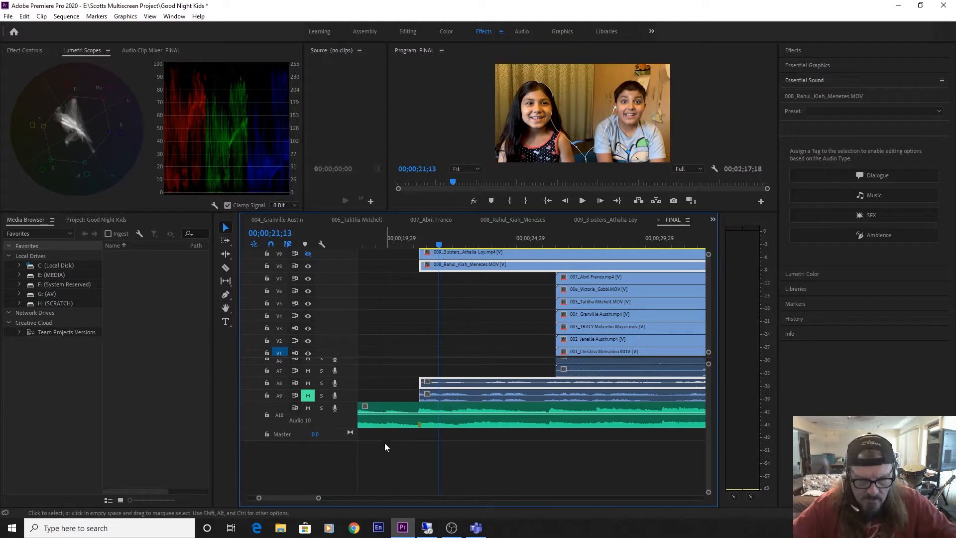
pyautogui.moveTo(319, 498); pyautogui.dragTo(330, 498)
pyautogui.click(410, 240)
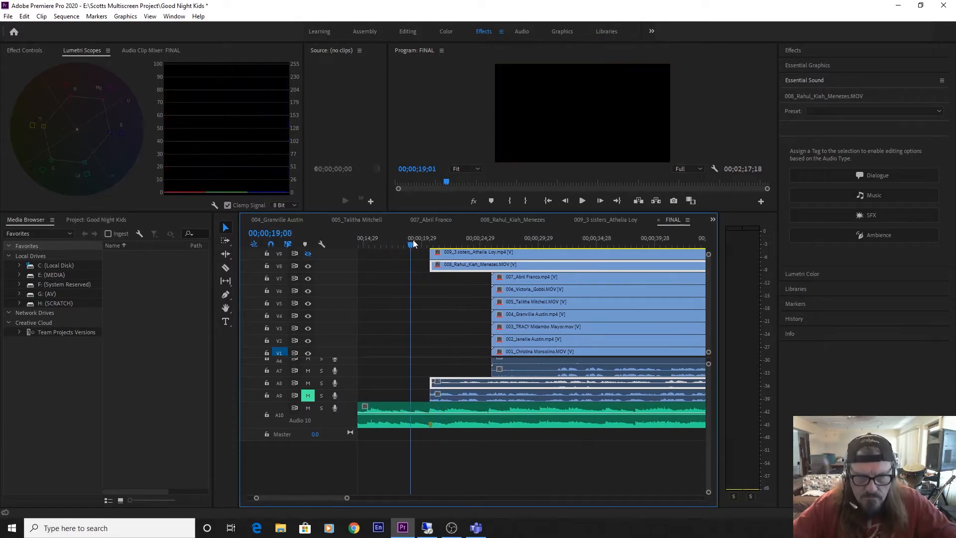
pyautogui.press('space')
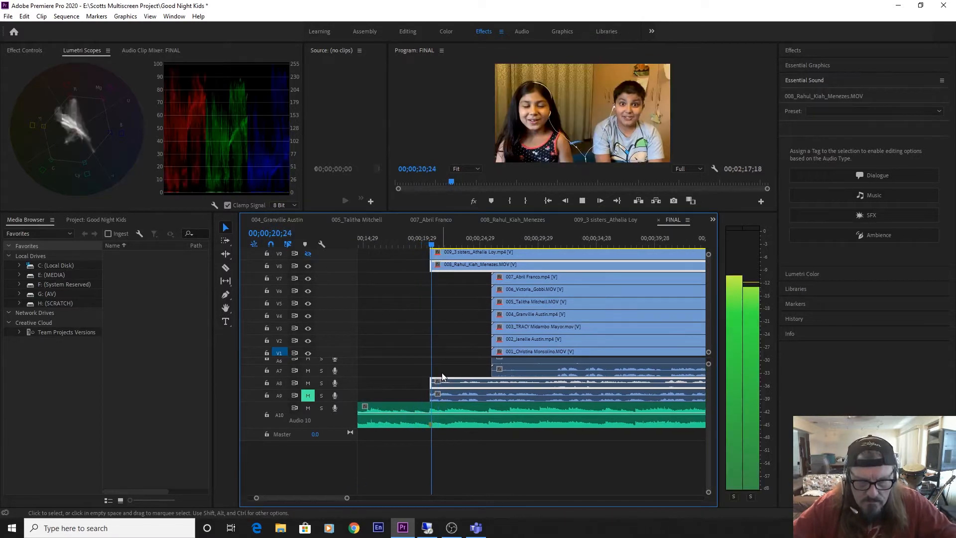
pyautogui.press('space')
# Enlarge audio track A8 to show its waveform and play clip 008 with the music from its start.
pyautogui.press('=')
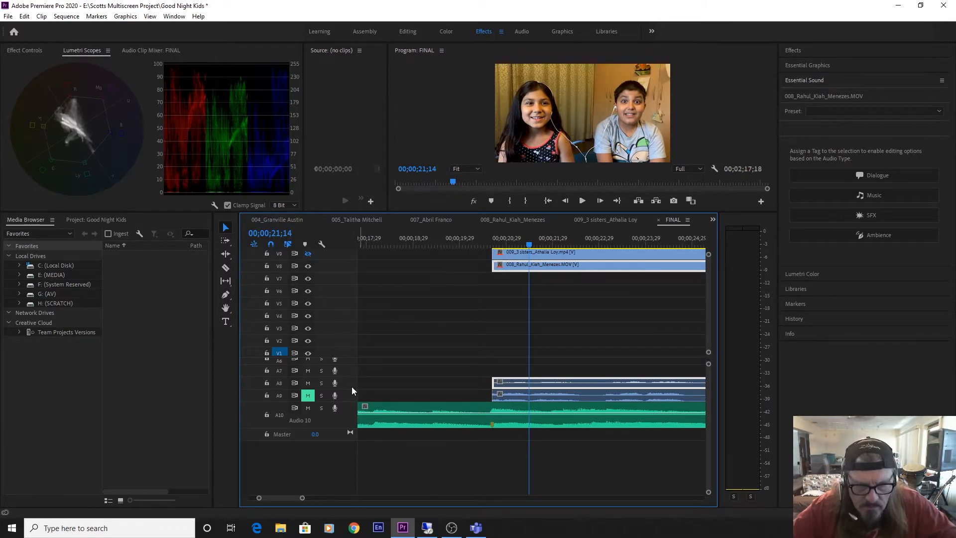
pyautogui.moveTo(353, 387); pyautogui.dragTo(353, 416)
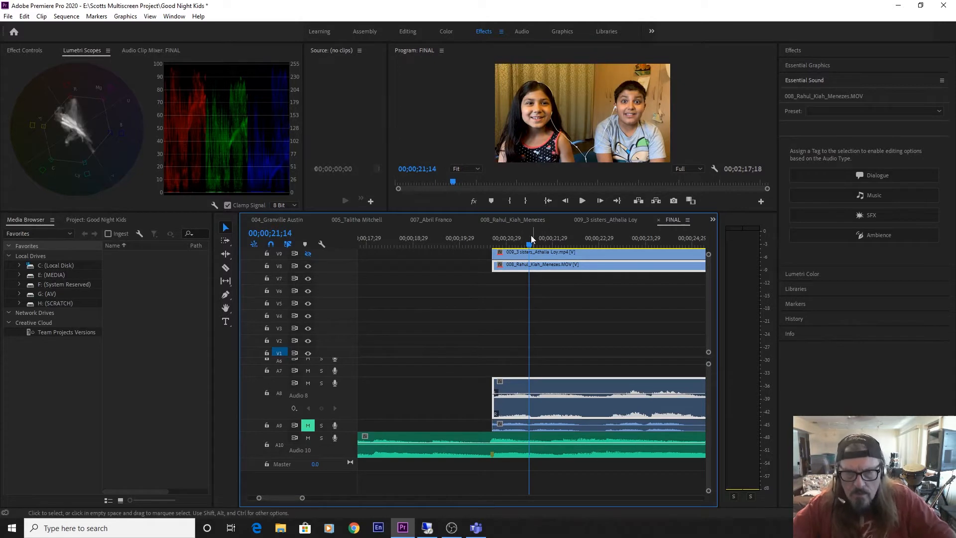
pyautogui.moveTo(529, 238); pyautogui.dragTo(496, 246)
pyautogui.press('space')
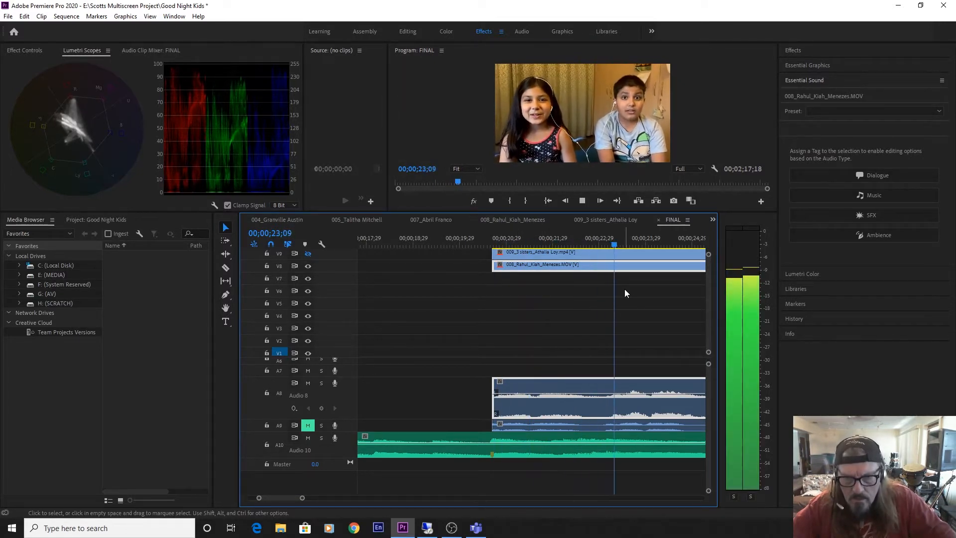
pyautogui.press('space')
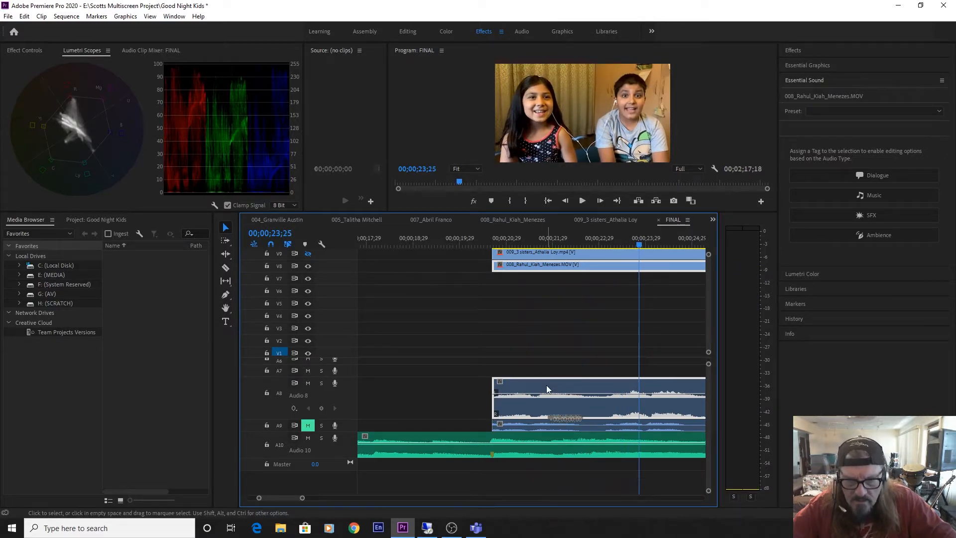
# Move clip 008 slightly earlier on the timeline and play two passages to check its sync with the music.
pyautogui.moveTo(547, 389); pyautogui.dragTo(543, 374)
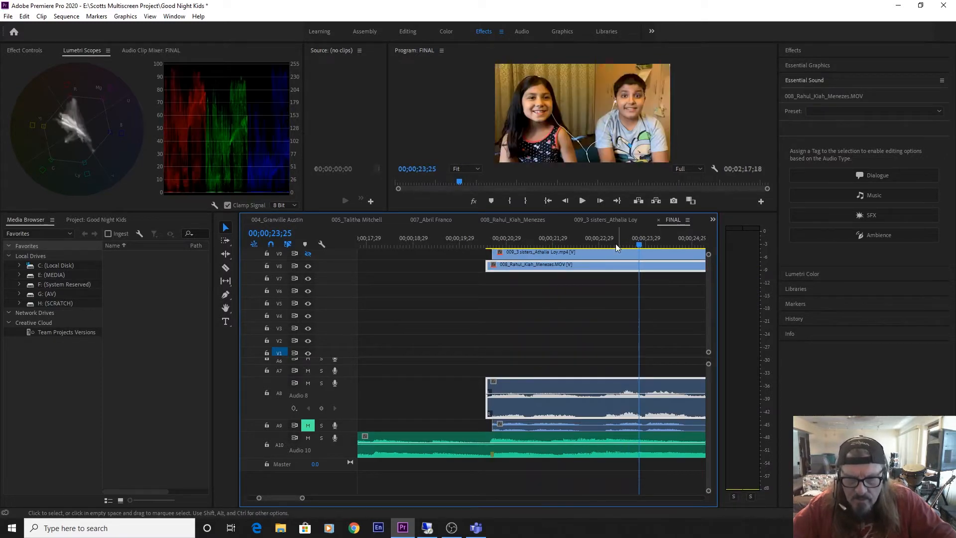
pyautogui.click(593, 238)
pyautogui.press('space')
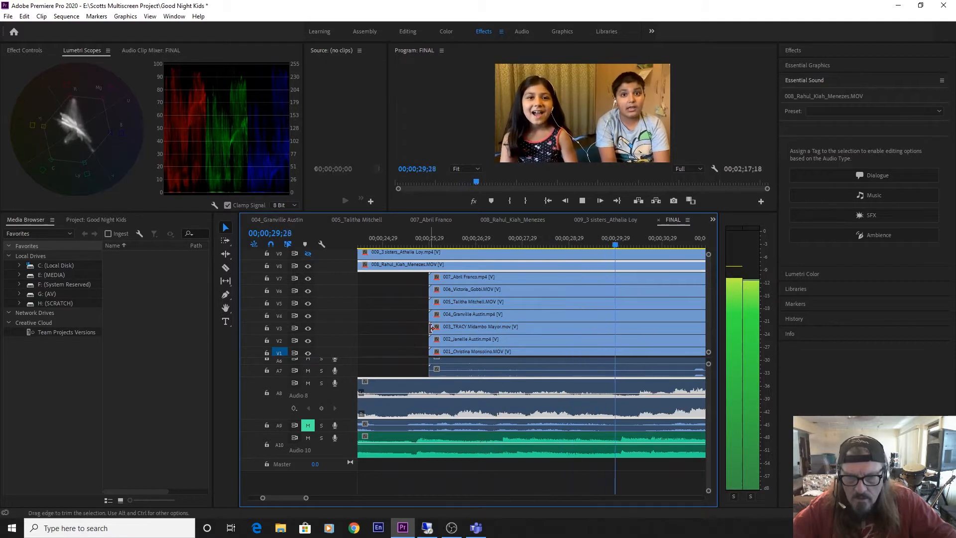
pyautogui.press('space')
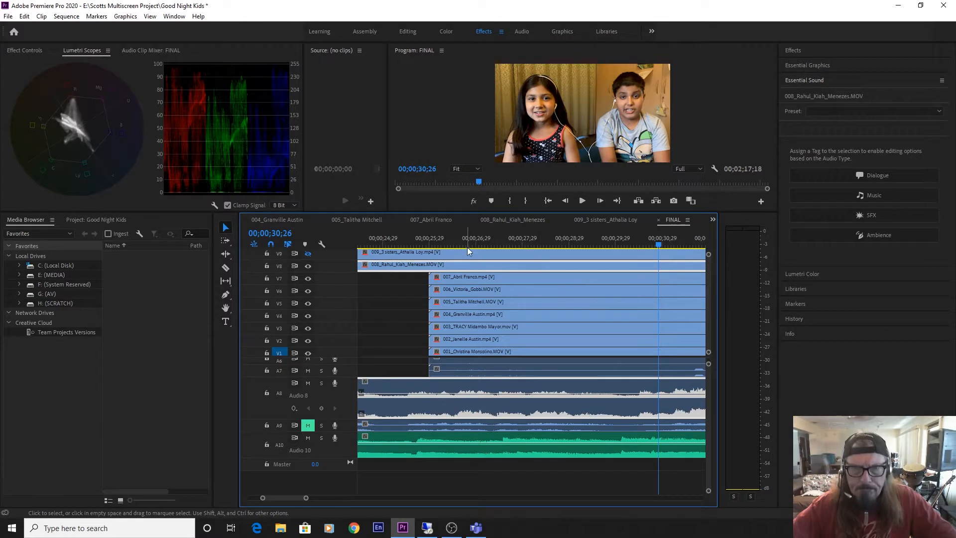
pyautogui.moveTo(437, 241); pyautogui.dragTo(377, 241)
pyautogui.press('space')
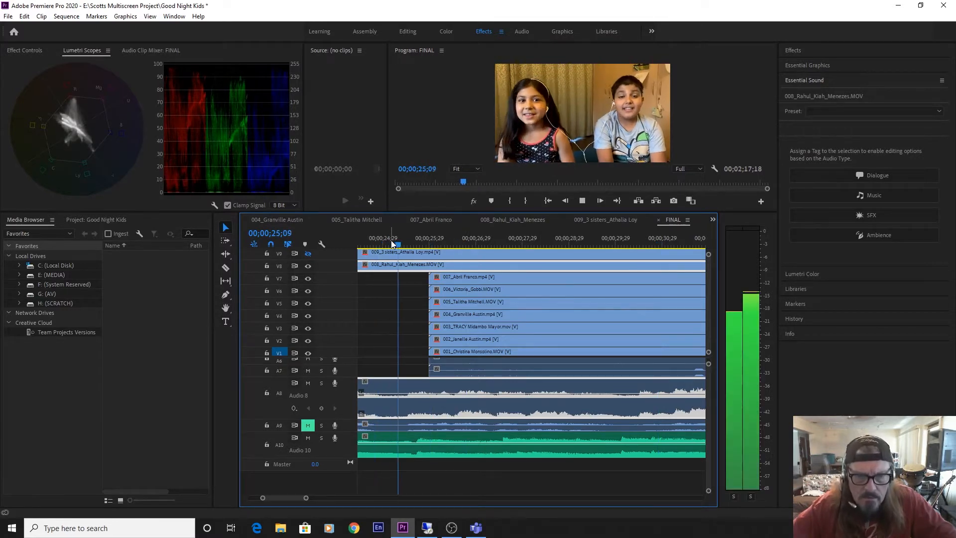
pyautogui.press('space')
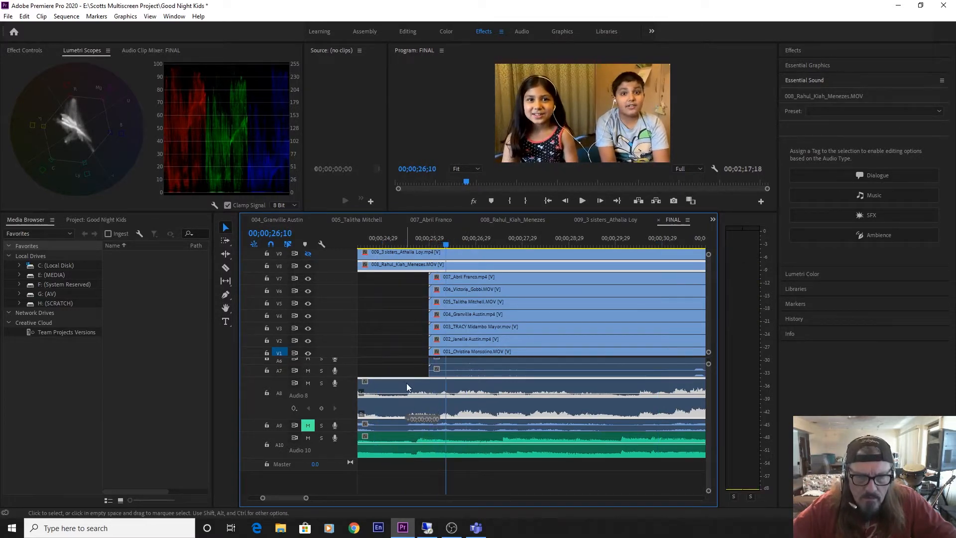
# Nudge clip 008 slightly later at a close timeline zoom and play it against the music.
pyautogui.press('=')
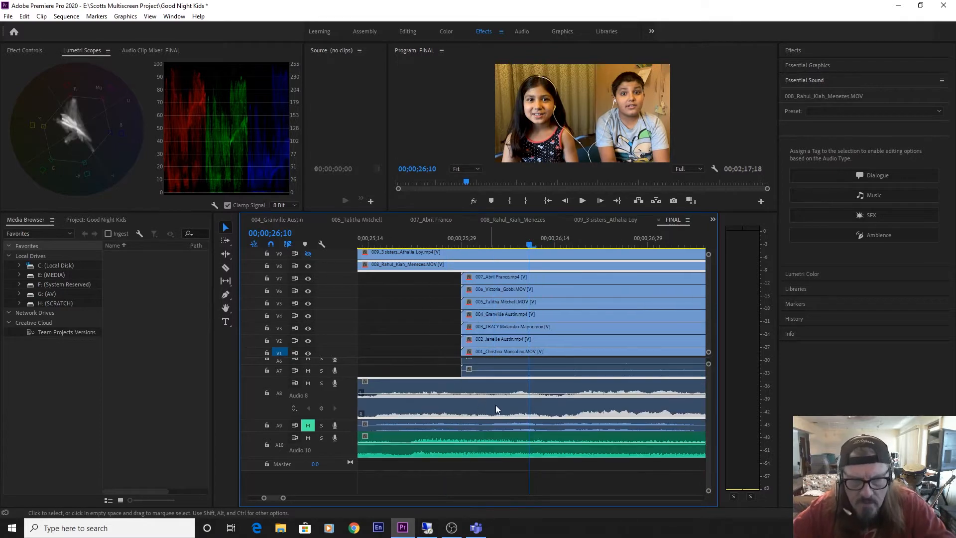
pyautogui.press('=')
pyautogui.moveTo(487, 387); pyautogui.dragTo(502, 386)
pyautogui.press('space')
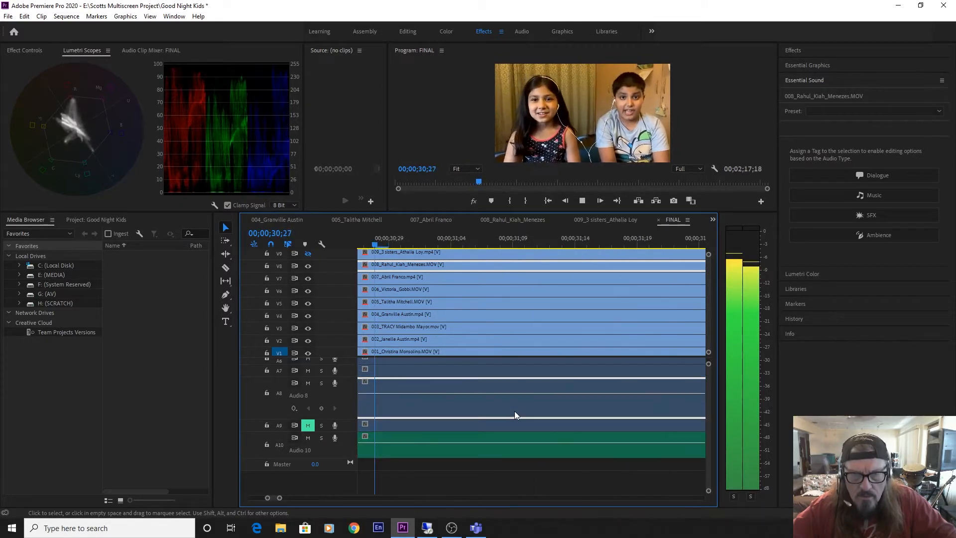
pyautogui.press('space')
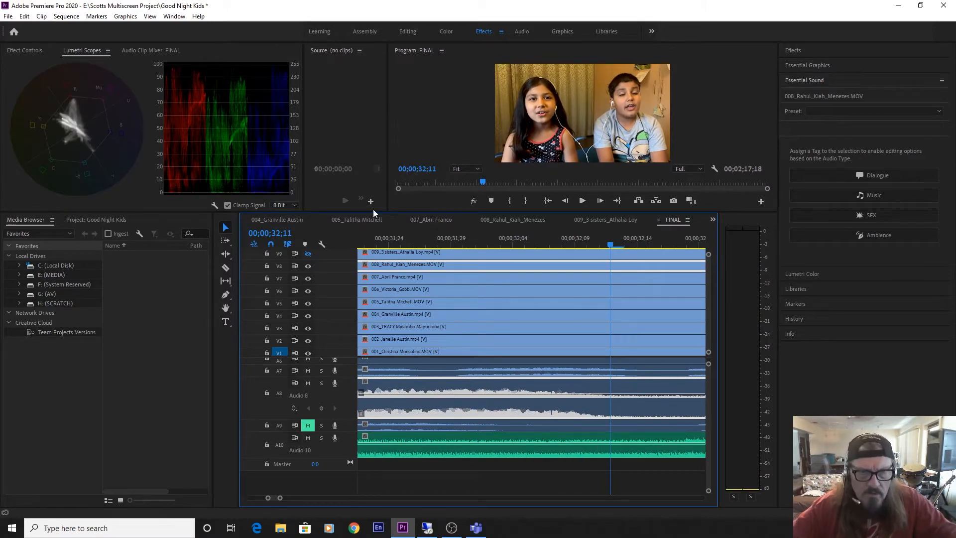
# Enlarge the timeline area and move clips 001 to 007 with their audio later, to start at about 40 seconds.
pyautogui.moveTo(372, 213); pyautogui.dragTo(397, 141)
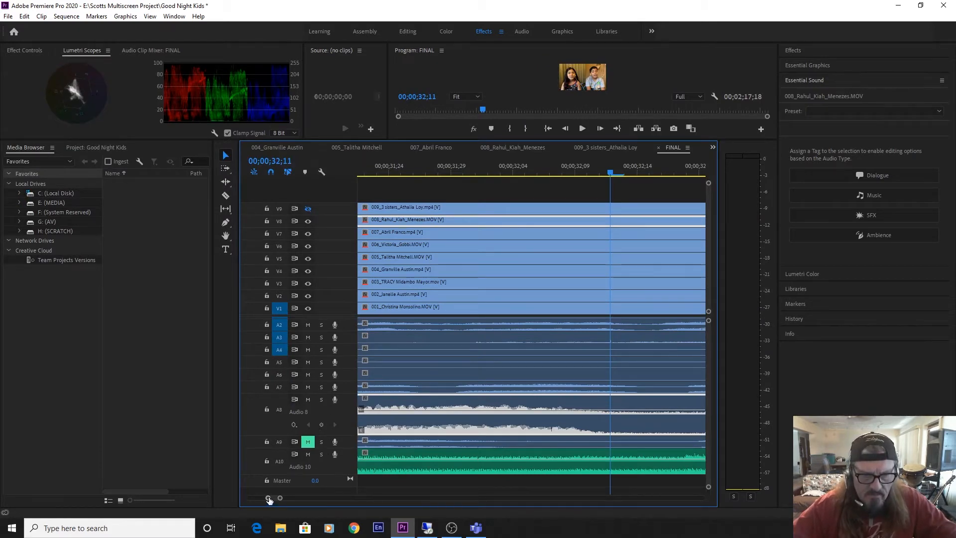
pyautogui.moveTo(269, 499); pyautogui.dragTo(241, 511)
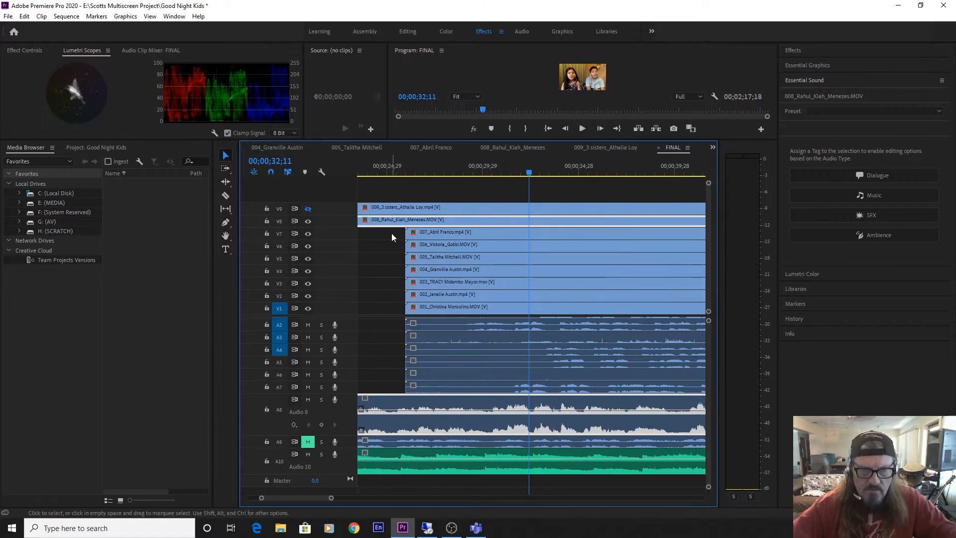
pyautogui.moveTo(392, 233); pyautogui.dragTo(671, 390)
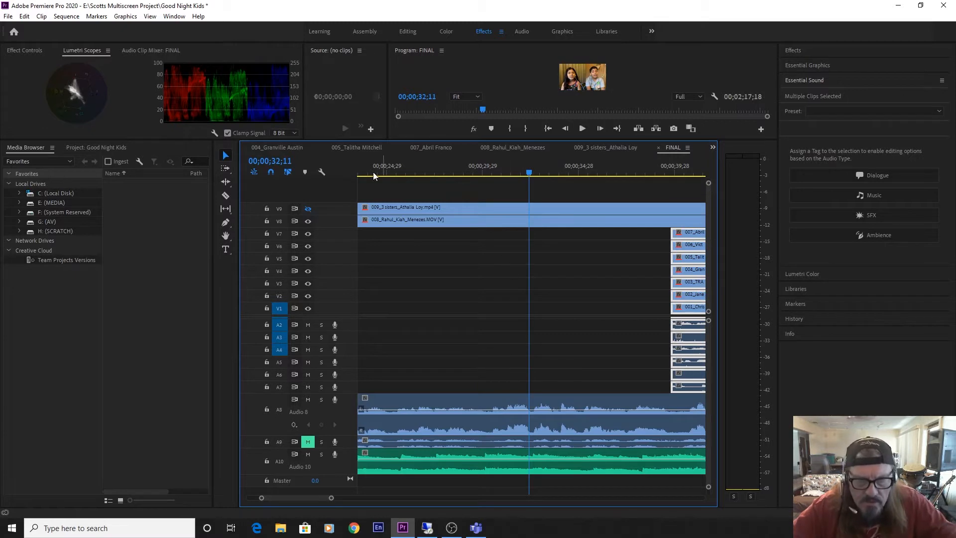
# Play clip 008 with the music from just before the marker until about 00;00;39;22.
pyautogui.moveTo(285, 498); pyautogui.dragTo(283, 498)
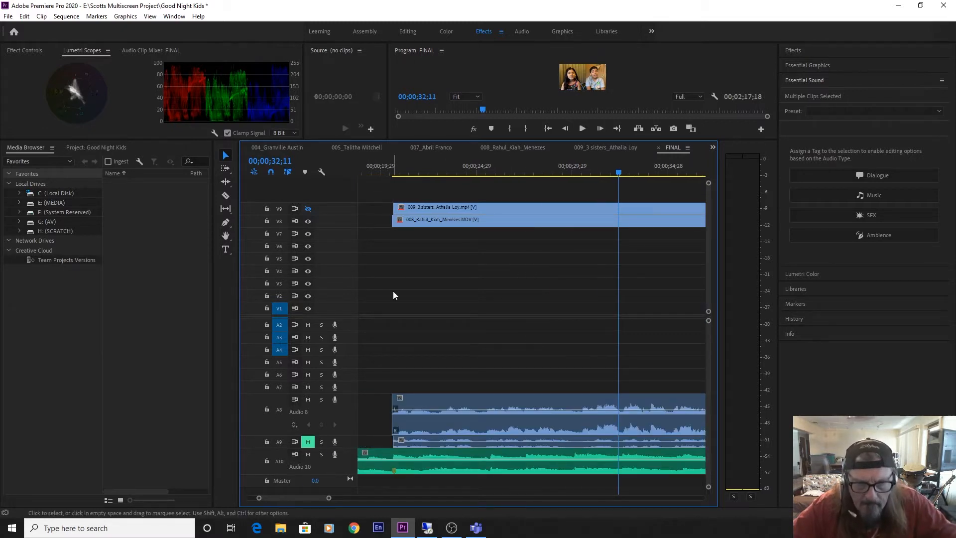
pyautogui.moveTo(405, 164); pyautogui.dragTo(384, 174)
pyautogui.press('space')
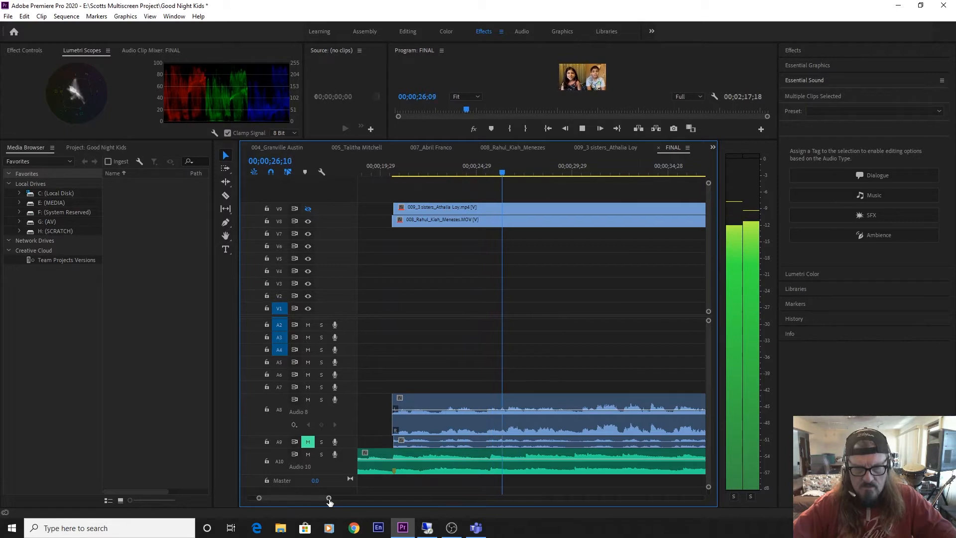
pyautogui.moveTo(328, 498); pyautogui.dragTo(343, 498)
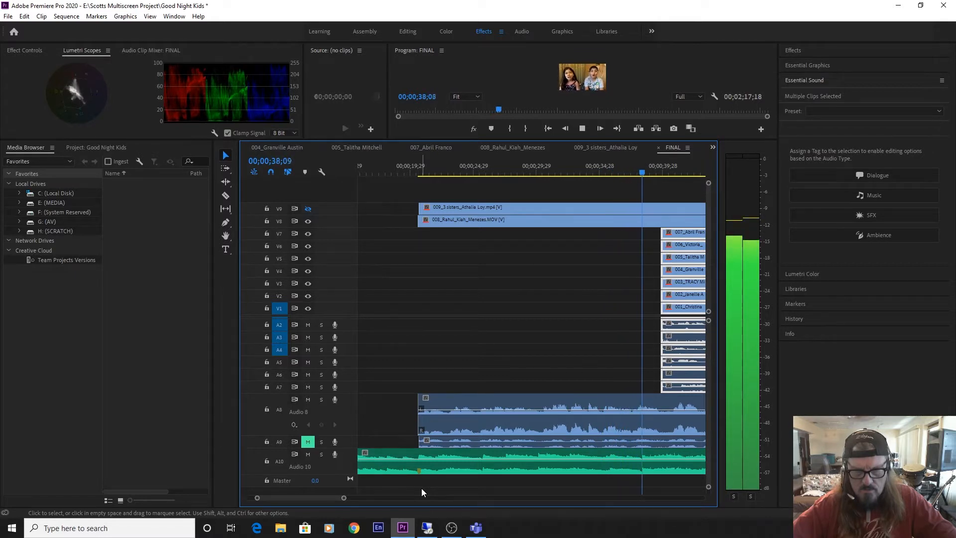
pyautogui.press('space')
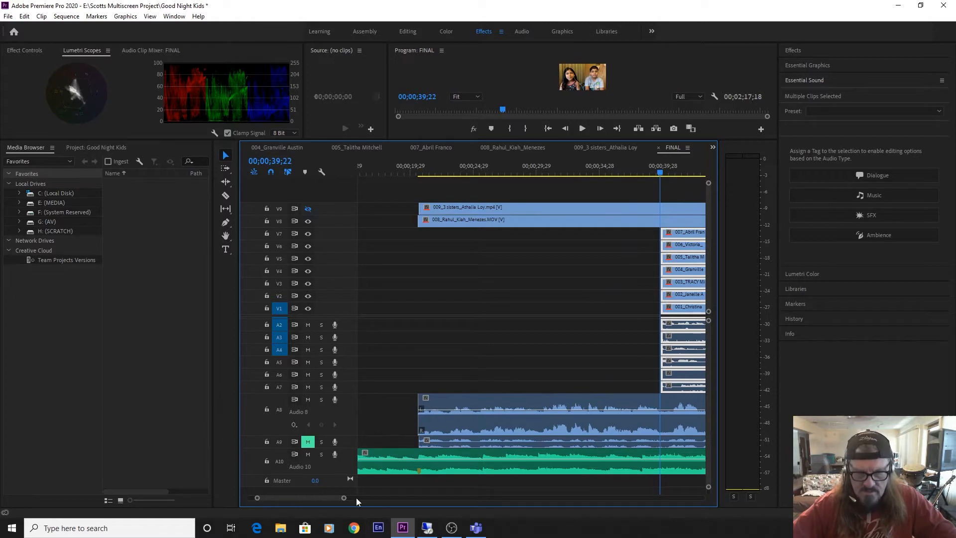
# Move clips 001 to 007 further along to start at about 50 seconds, and play clip 008 through the freed passage.
pyautogui.moveTo(345, 498); pyautogui.dragTo(361, 499)
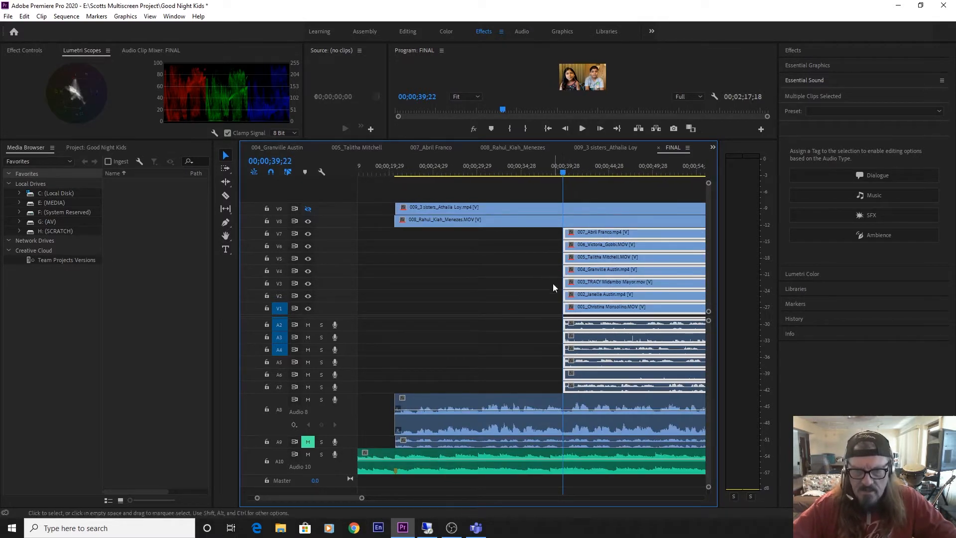
pyautogui.moveTo(567, 299); pyautogui.dragTo(653, 299)
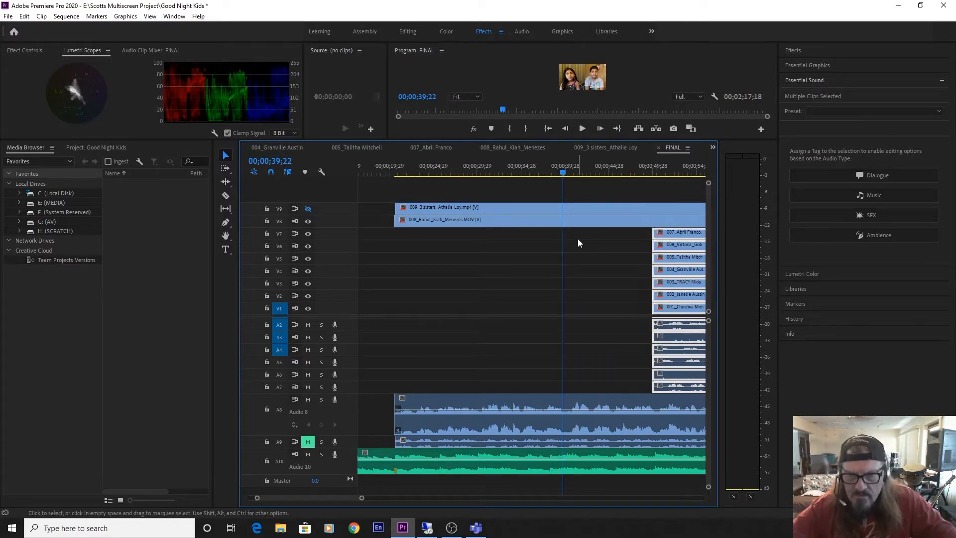
pyautogui.click(549, 170)
pyautogui.press('space')
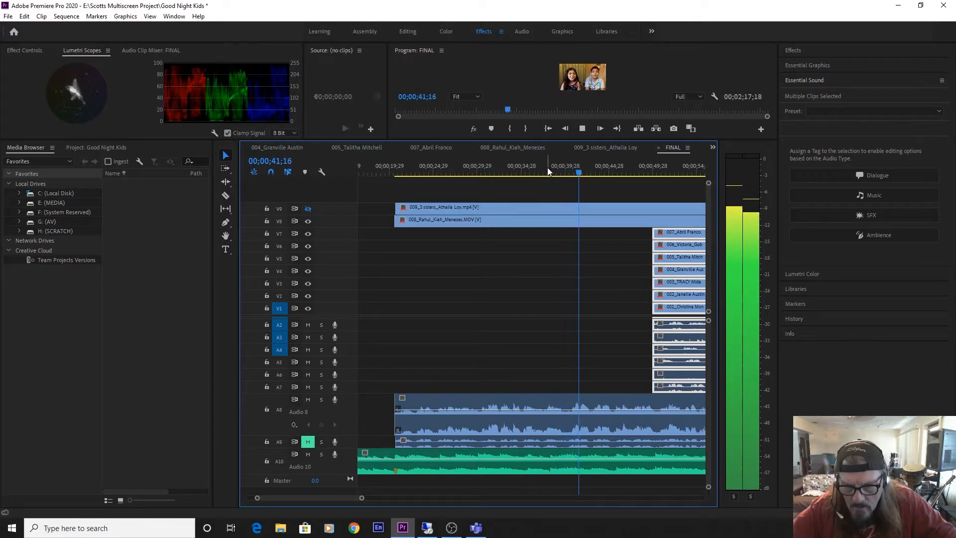
pyautogui.press('space')
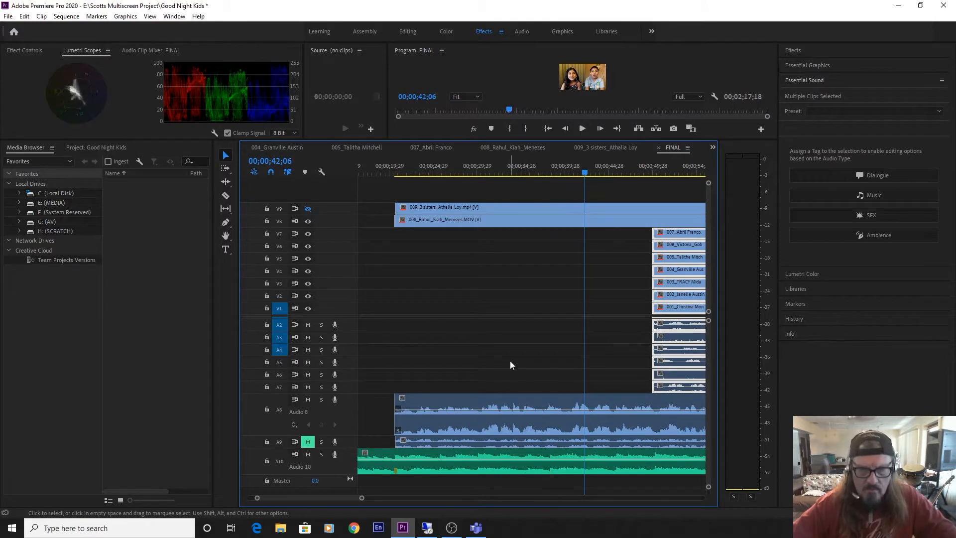
# Mute track A8 and reduce its height, then trim clip 007's opening and align its new start with the music marker.
pyautogui.moveTo(325, 436); pyautogui.dragTo(325, 418)
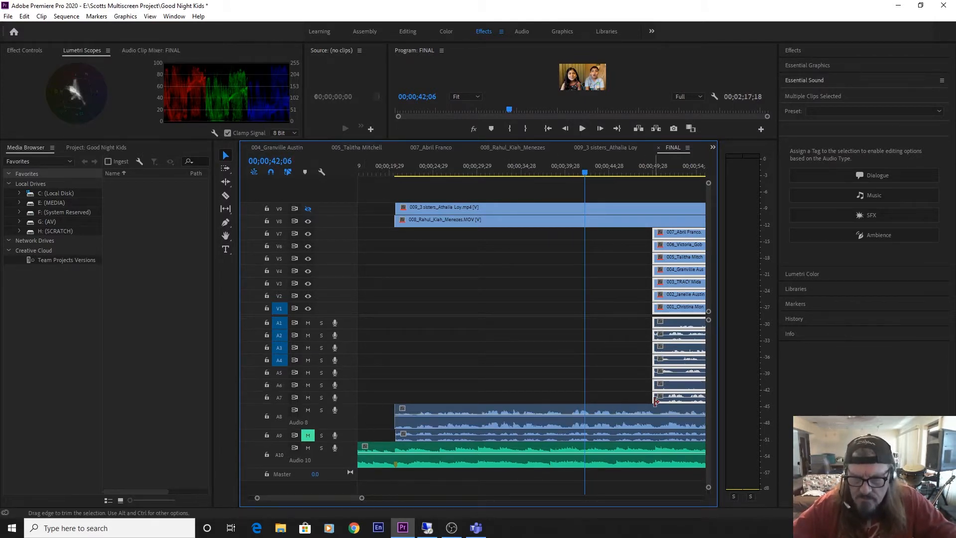
pyautogui.click(634, 389)
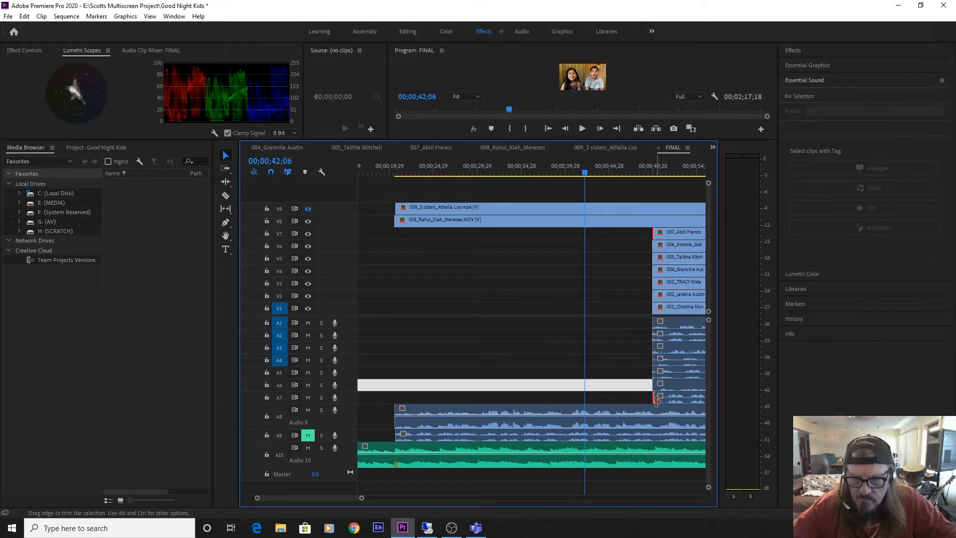
pyautogui.moveTo(655, 398); pyautogui.dragTo(441, 397)
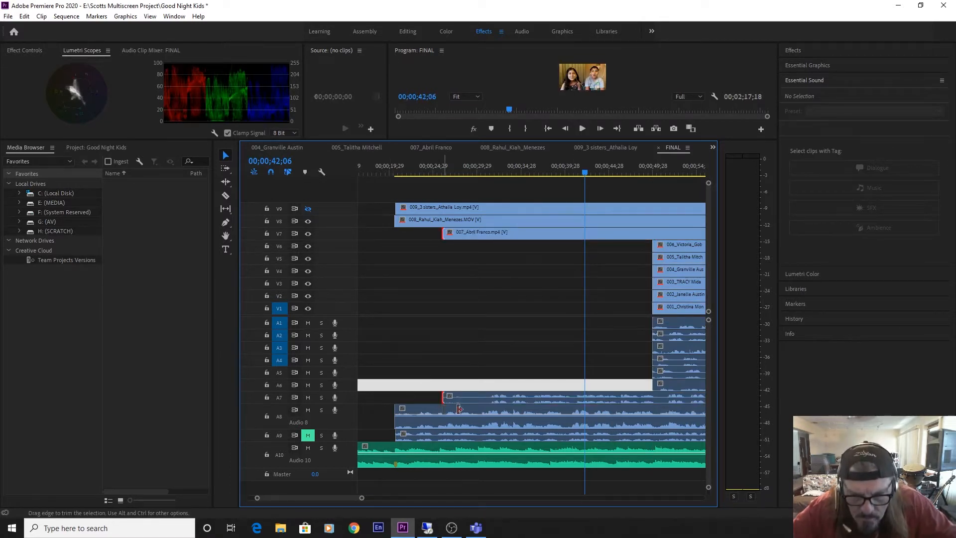
pyautogui.moveTo(459, 408); pyautogui.dragTo(478, 417)
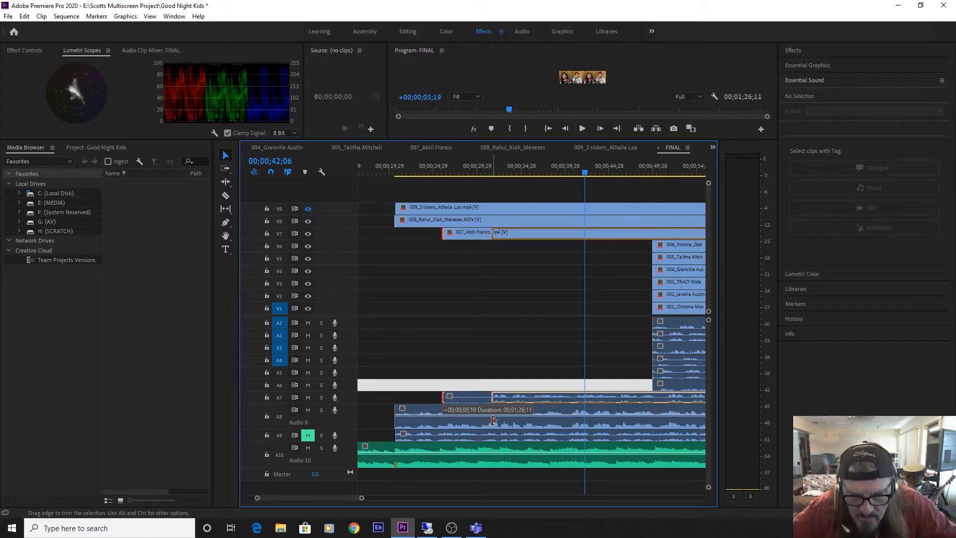
pyautogui.moveTo(493, 421); pyautogui.dragTo(428, 395)
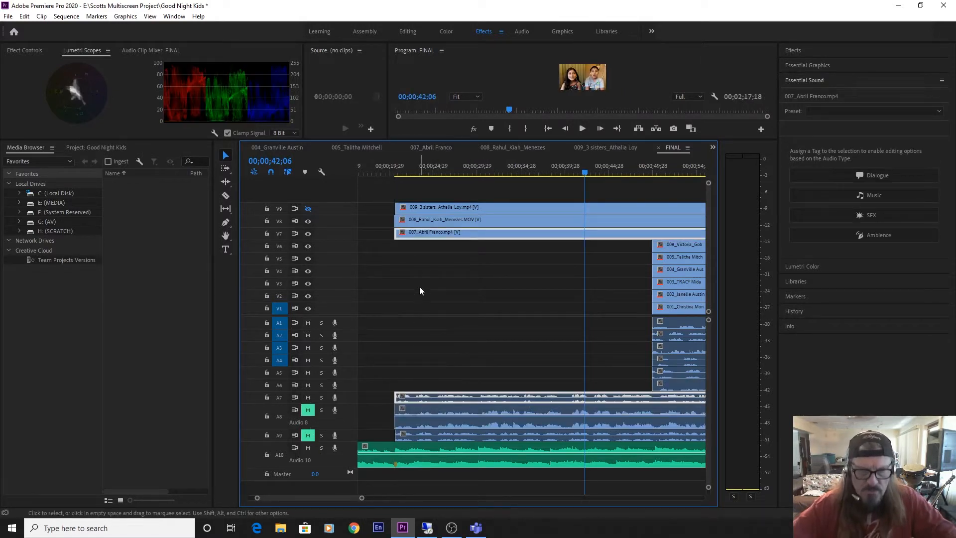
# Play clip 007 against the music from just before the marker, and turn off the output of video track V8.
pyautogui.moveTo(402, 166); pyautogui.dragTo(391, 174)
pyautogui.press('space')
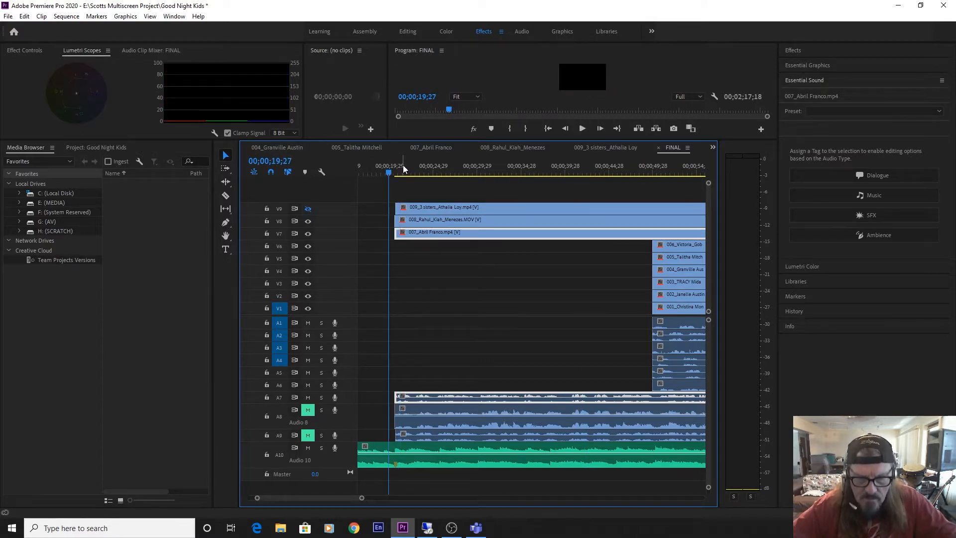
pyautogui.press('space')
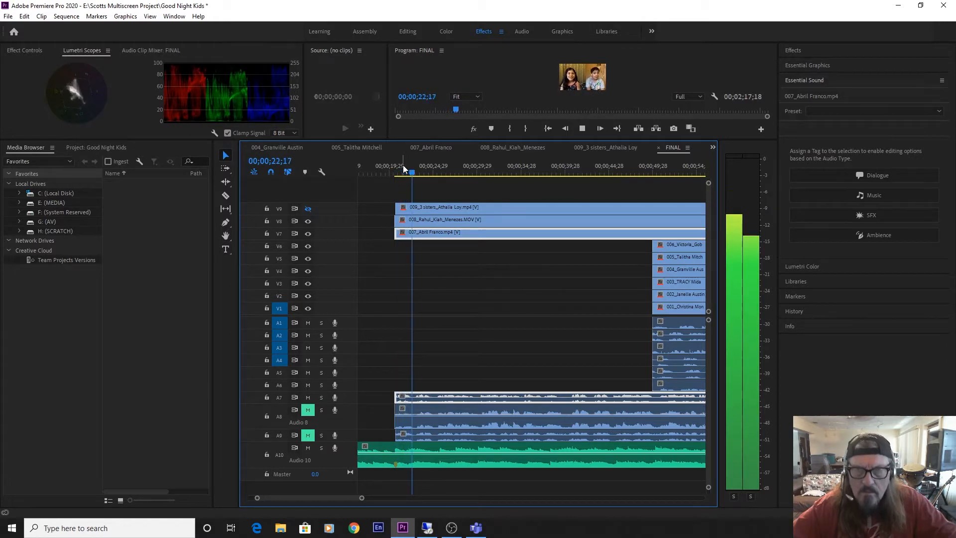
pyautogui.press('space')
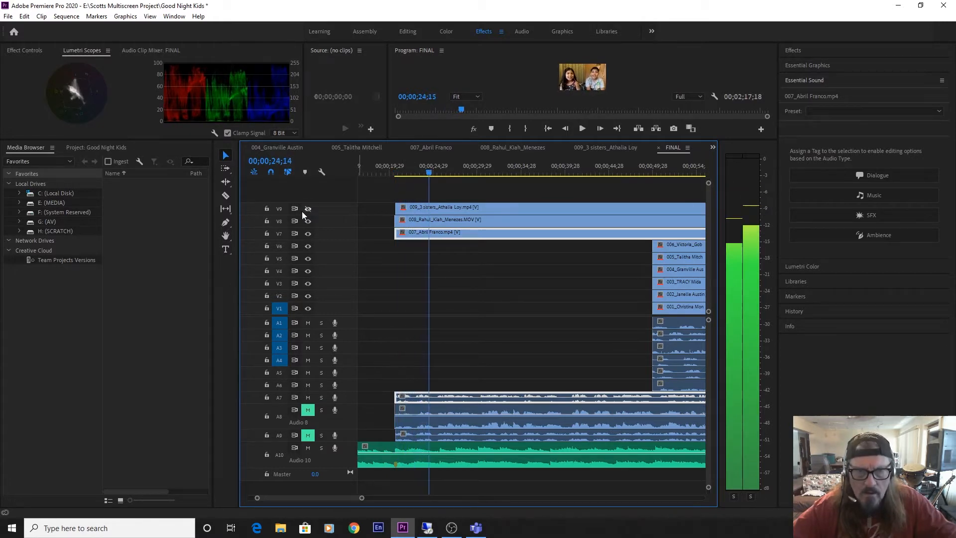
pyautogui.click(309, 220)
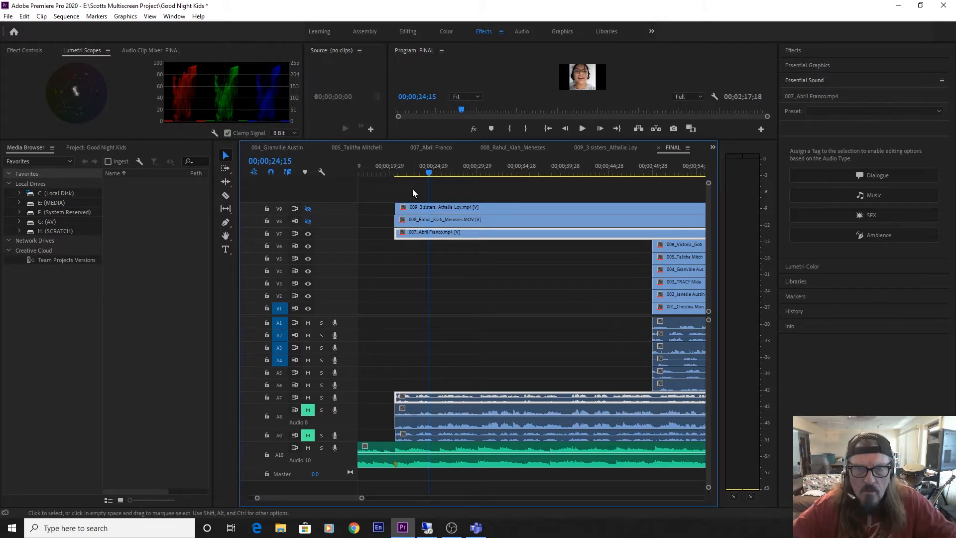
# Play clip 007 with the music to about 00;00;31;25, and shift clip 009 about three frames later to start at 00;00;20;23.
pyautogui.press('space')
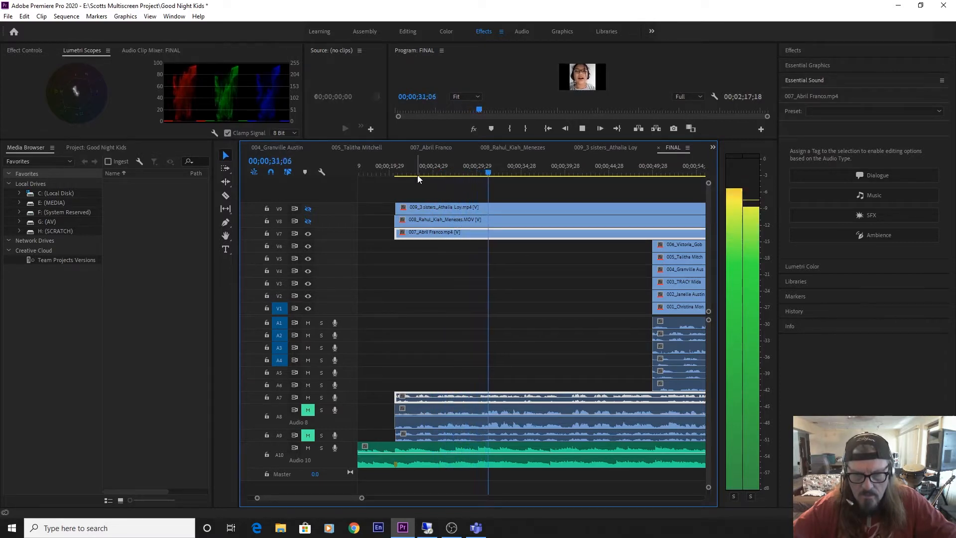
pyautogui.press('space')
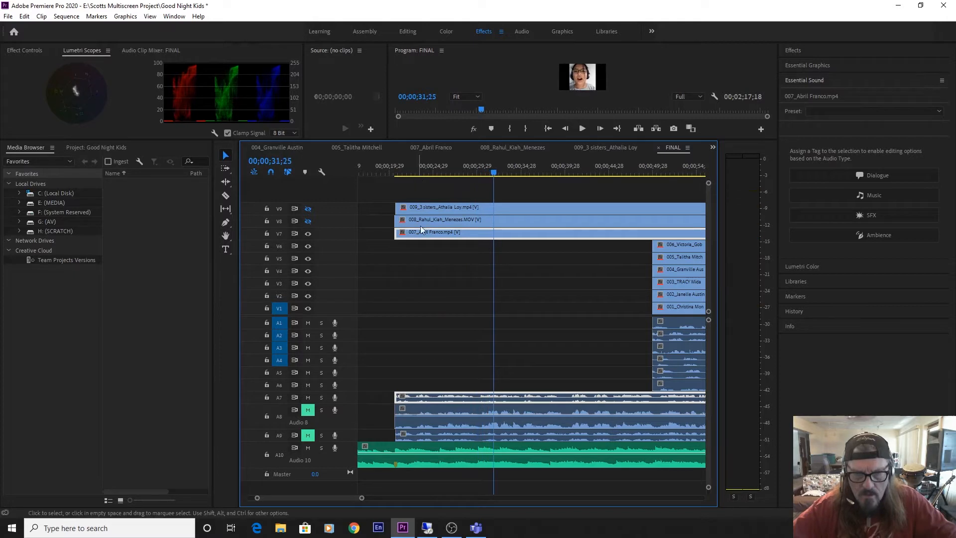
pyautogui.click(459, 437)
pyautogui.press('=')
pyautogui.press('=')
pyautogui.press('=')
pyautogui.press('=')
pyautogui.press('=')
pyautogui.press('=')
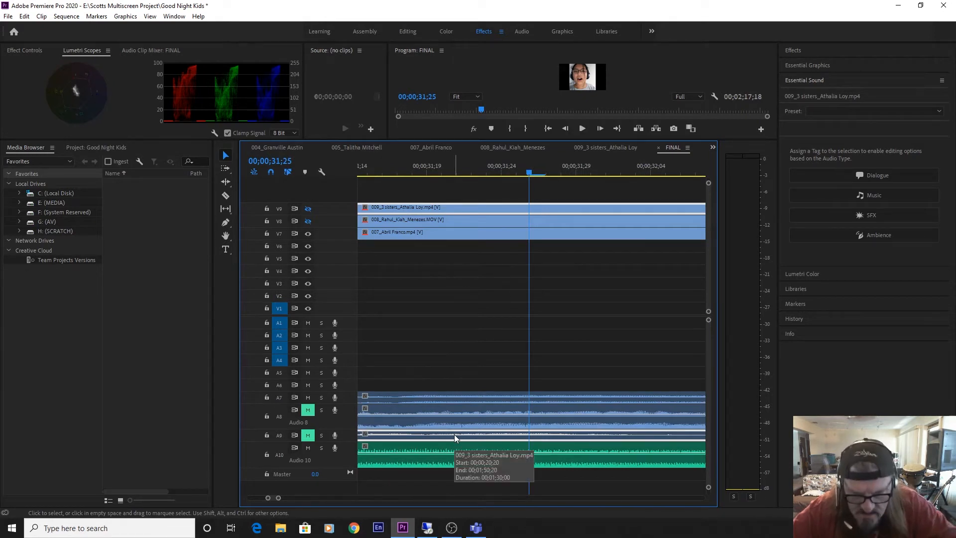
pyautogui.moveTo(455, 434); pyautogui.dragTo(459, 437)
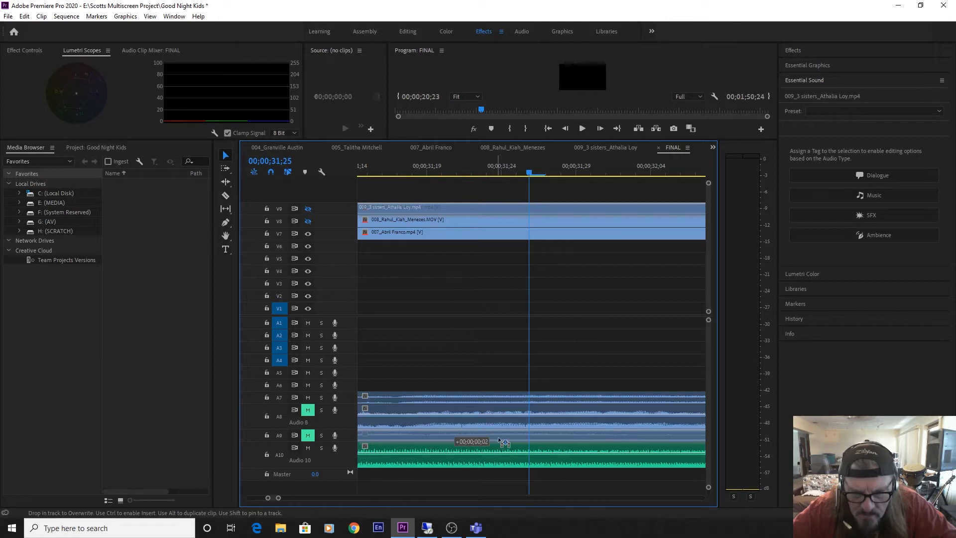
pyautogui.moveTo(499, 439); pyautogui.dragTo(499, 441)
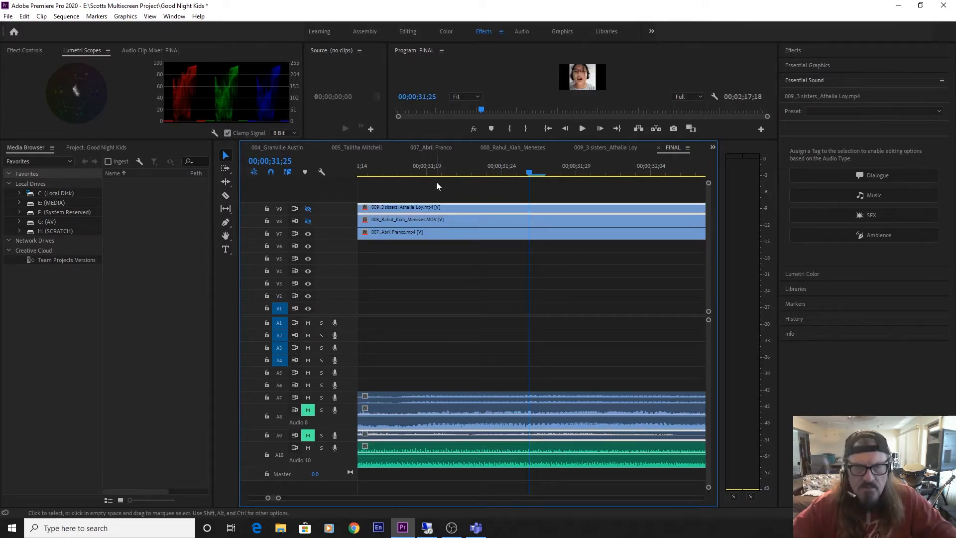
# Play clip 007 with the music from about 00;00;29;20 to 00;00;38;22.
pyautogui.press('-')
pyautogui.press('-')
pyautogui.press('-')
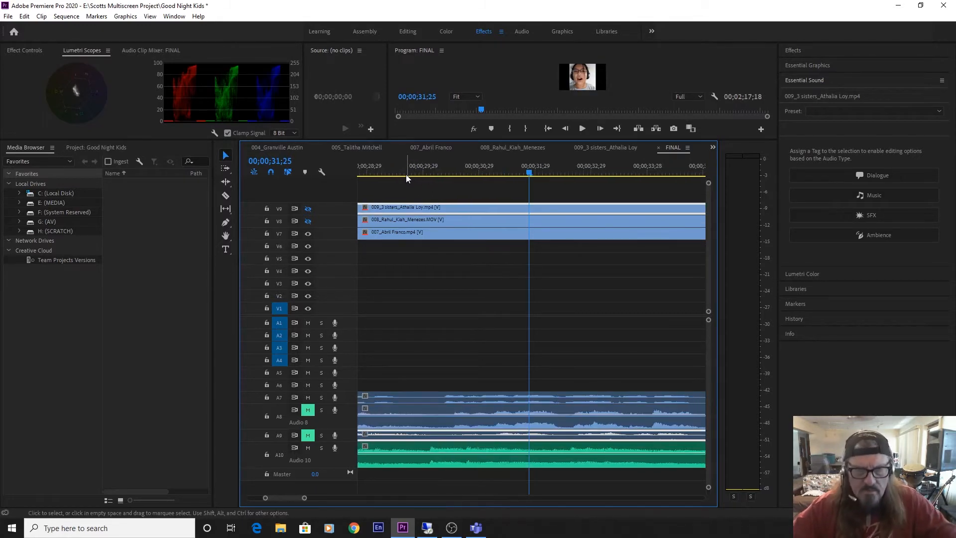
pyautogui.click(405, 175)
pyautogui.press('space')
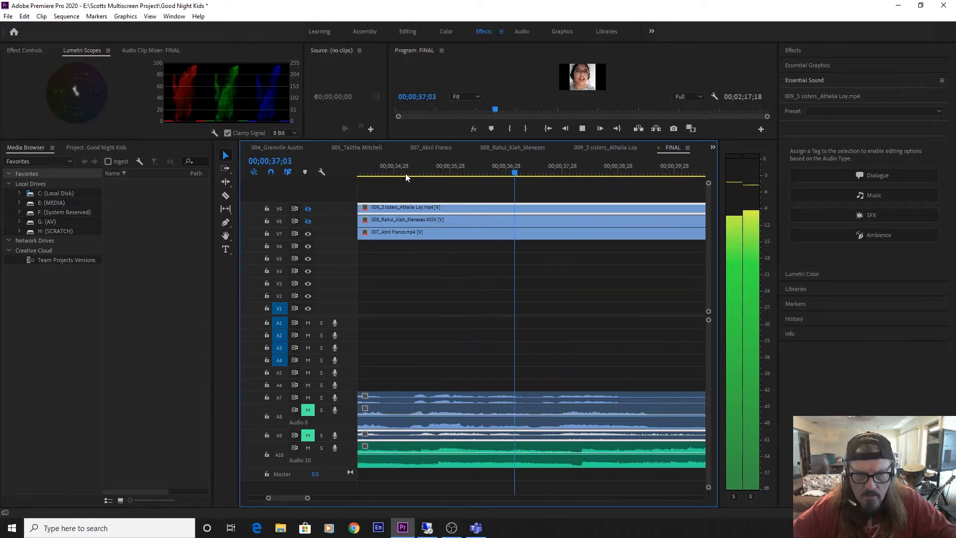
pyautogui.press('space')
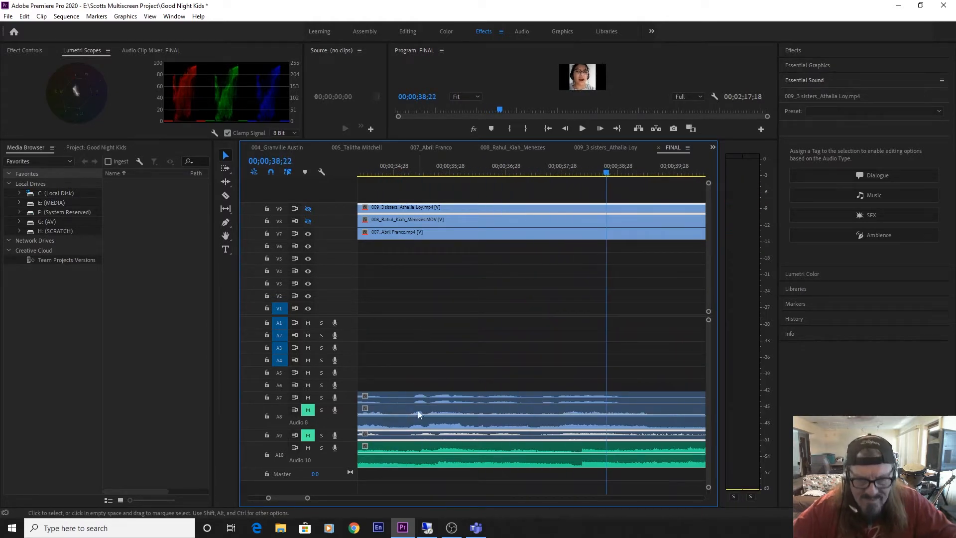
# Shift clip 009 about four more frames later so it starts at 00;00;20;27.
pyautogui.press('=')
pyautogui.press('=')
pyautogui.press('=')
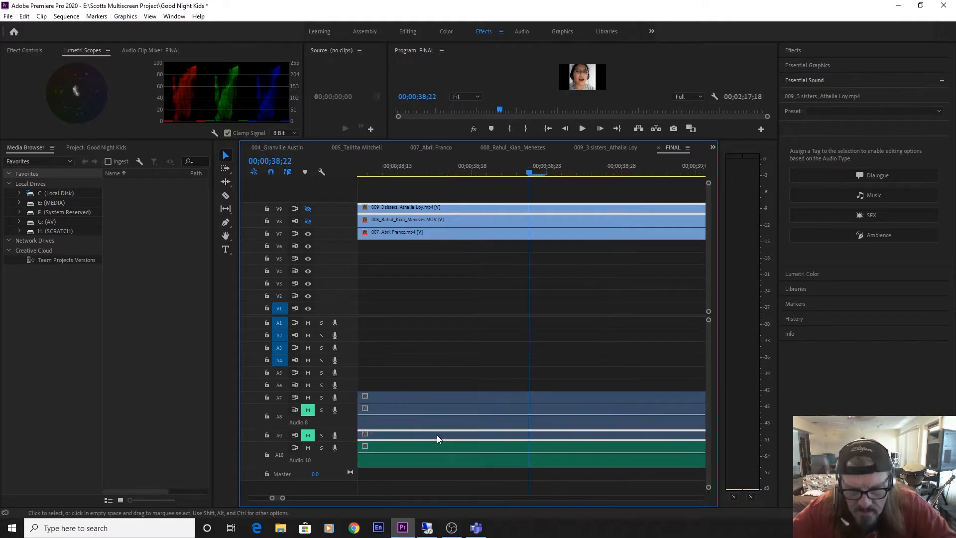
pyautogui.moveTo(440, 434); pyautogui.dragTo(447, 434)
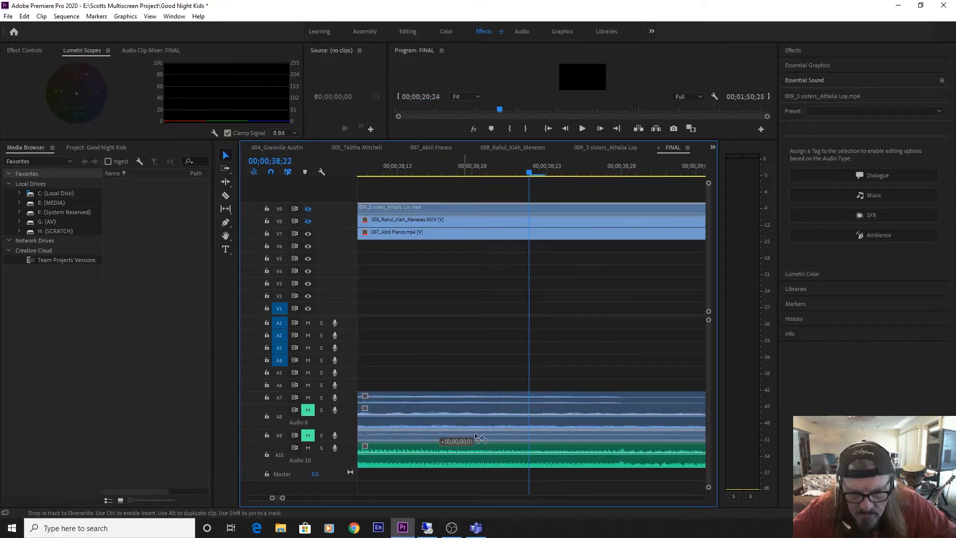
pyautogui.moveTo(505, 437); pyautogui.dragTo(506, 437)
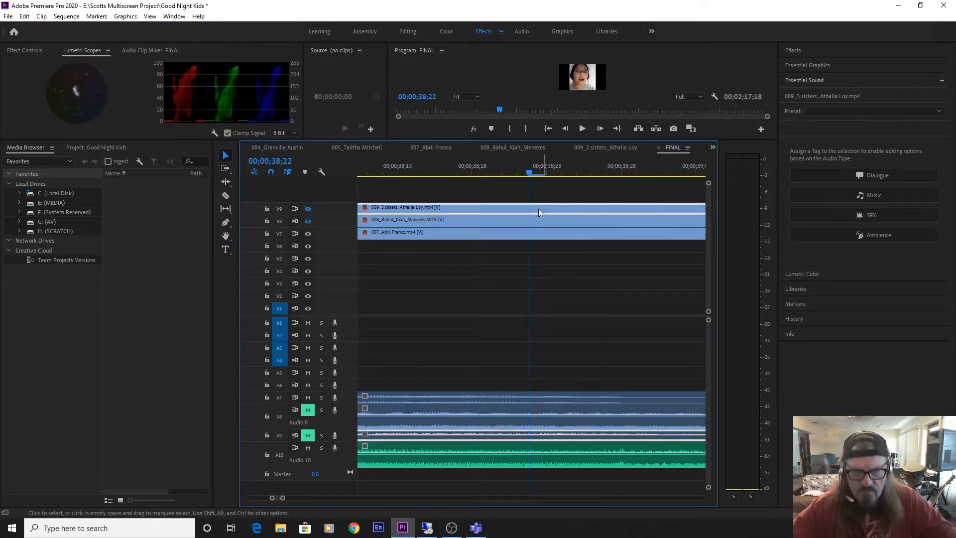
# Play clip 007 from just after the marker to about 00;00;26;17 and examine its waveform against the other tracks there.
pyautogui.press('-')
pyautogui.press('-')
pyautogui.press('-')
pyautogui.press('-')
pyautogui.press('-')
pyautogui.press('-')
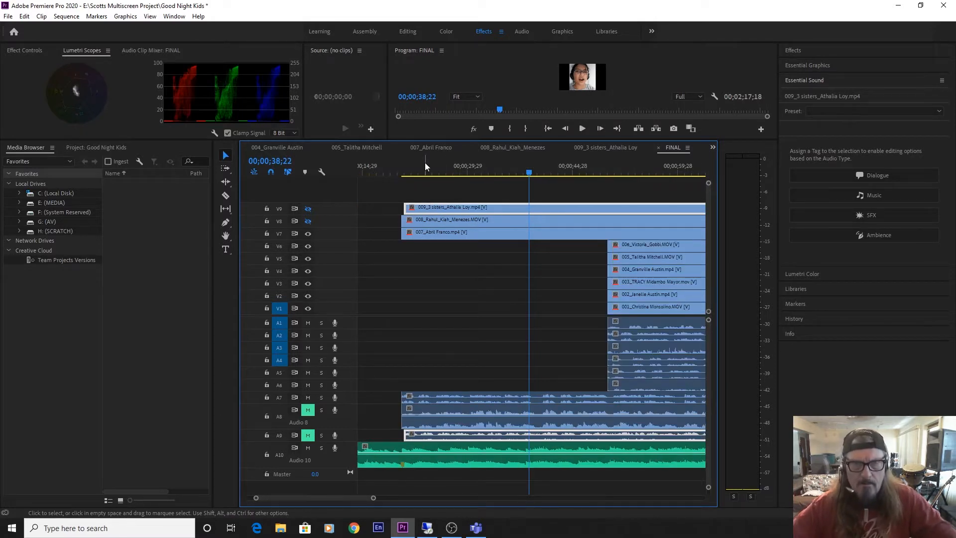
pyautogui.moveTo(425, 164); pyautogui.dragTo(410, 176)
pyautogui.press('space')
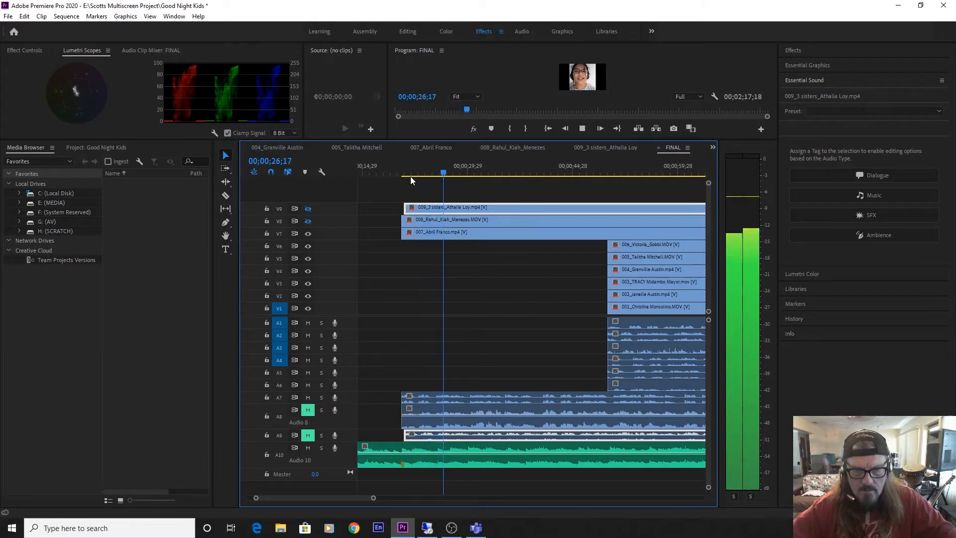
pyautogui.press('space')
pyautogui.press('=')
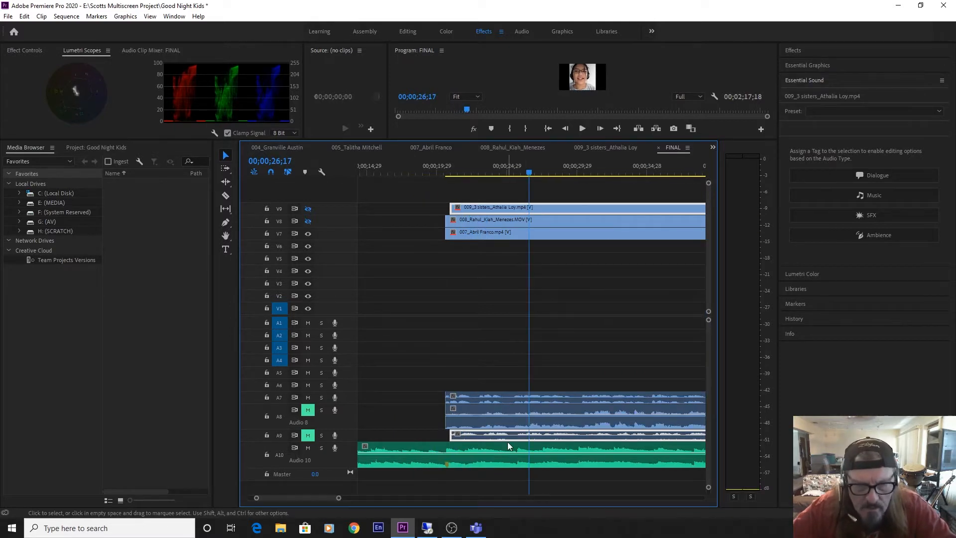
pyautogui.press('=')
pyautogui.press('=')
pyautogui.press('=')
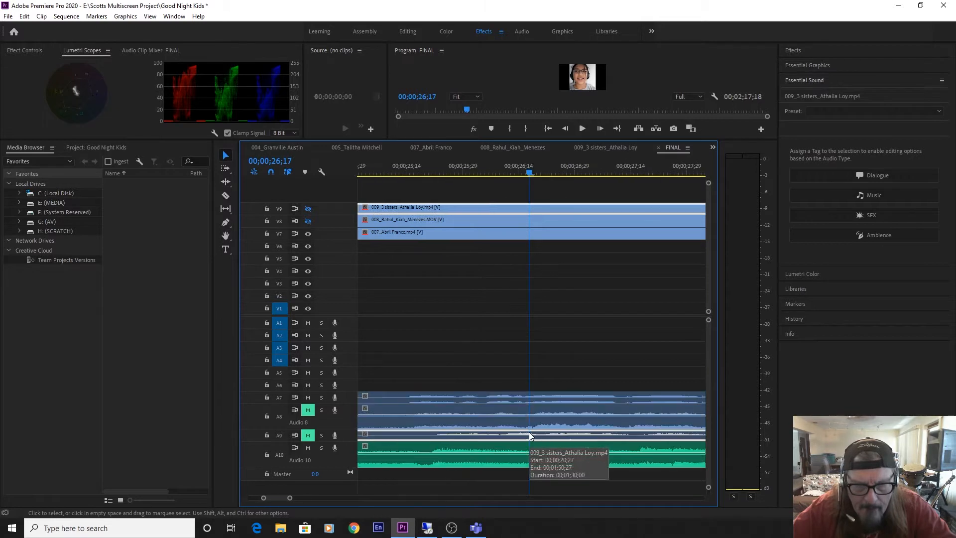
pyautogui.press('=')
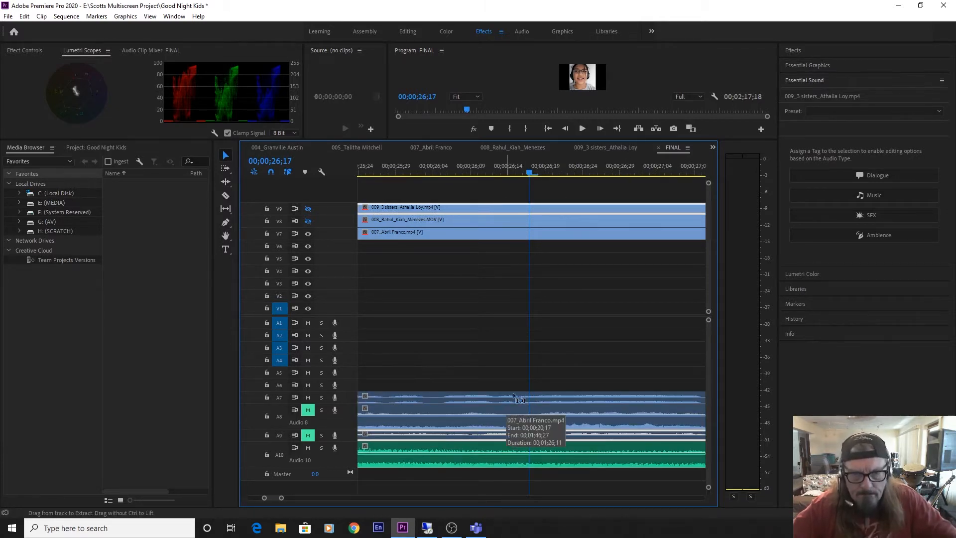
pyautogui.click(588, 317)
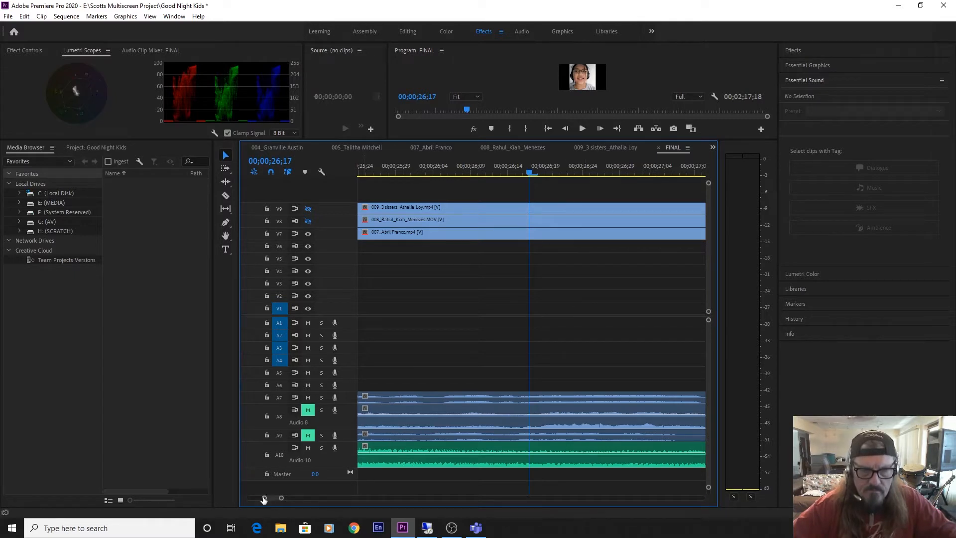
pyautogui.moveTo(264, 498); pyautogui.dragTo(240, 505)
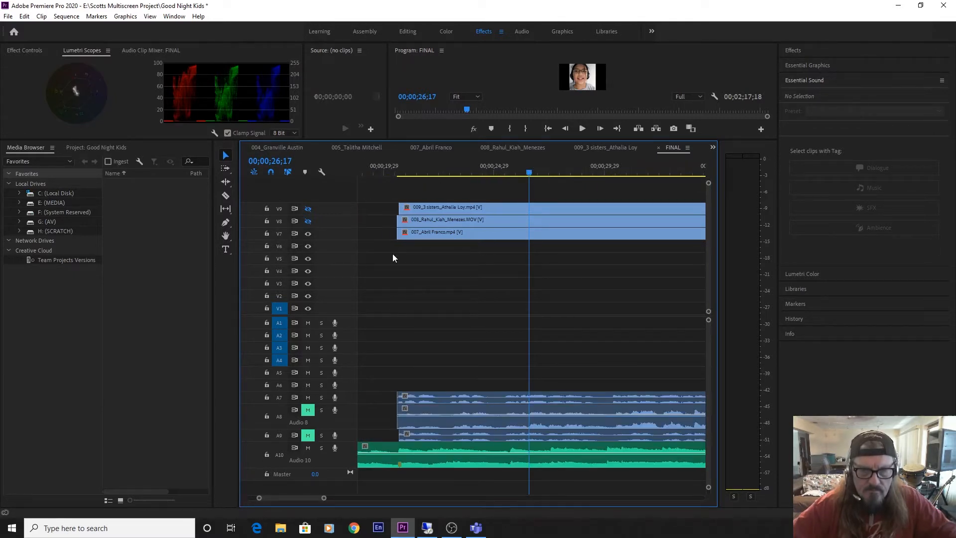
pyautogui.click(399, 148)
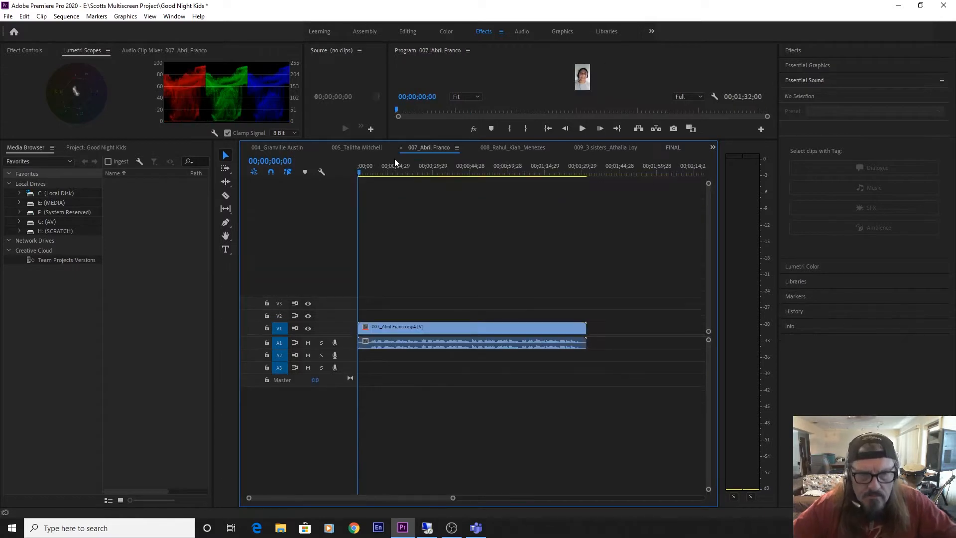
pyautogui.click(263, 148)
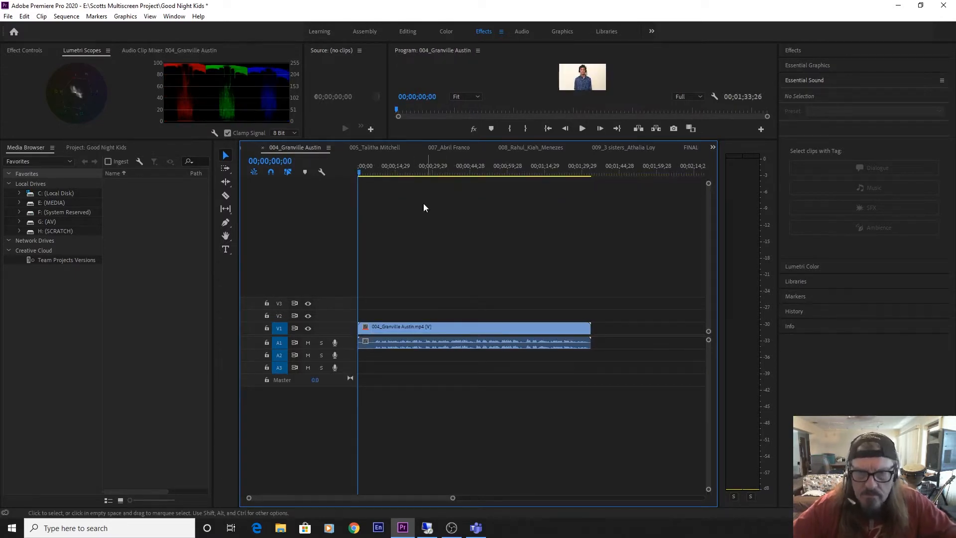
pyautogui.click(693, 147)
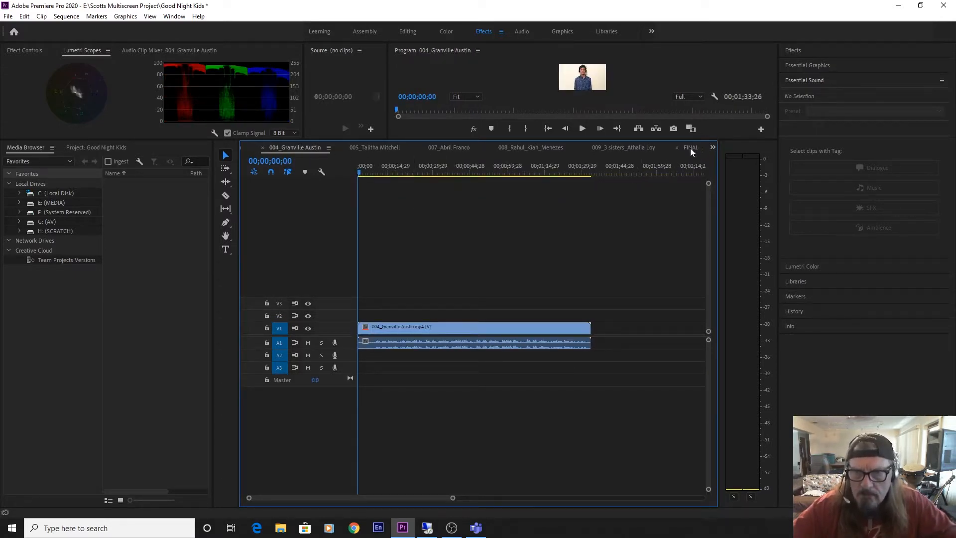
# Play the FINAL sequence from the music marker to about 00;00;23;25.
pyautogui.click(398, 173)
pyautogui.press('space')
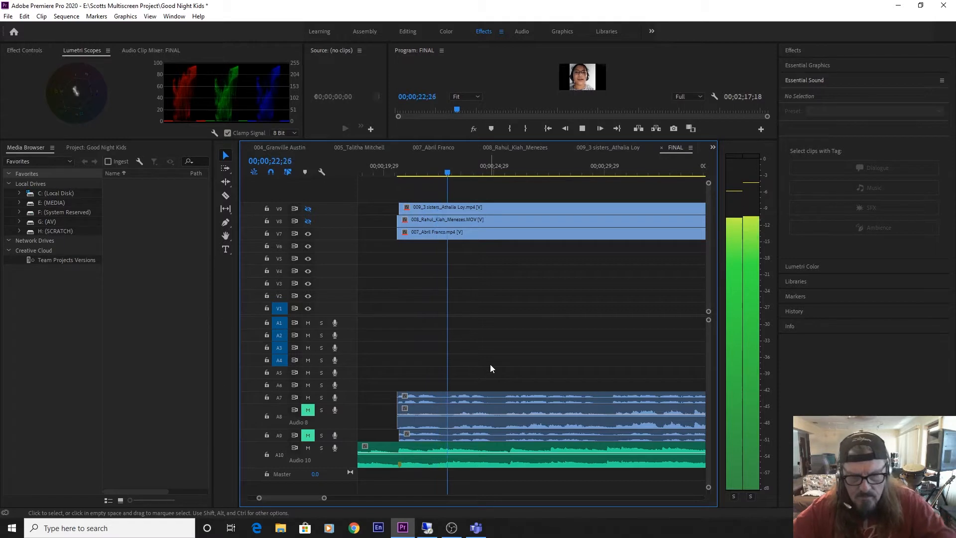
pyautogui.press('space')
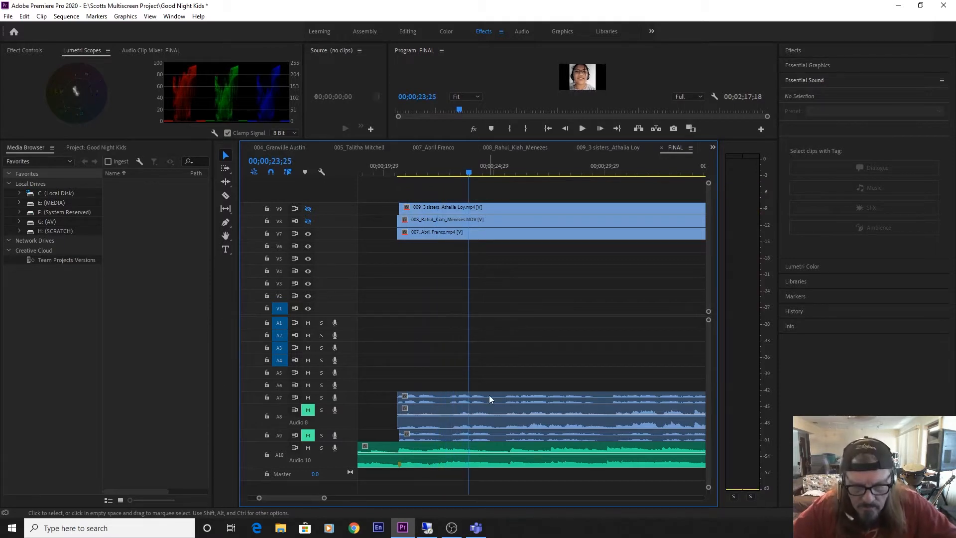
# Shift clip 007 about four frames later and play it with the music to about 00;00;31;07.
pyautogui.press('=')
pyautogui.press('=')
pyautogui.press('=')
pyautogui.press('=')
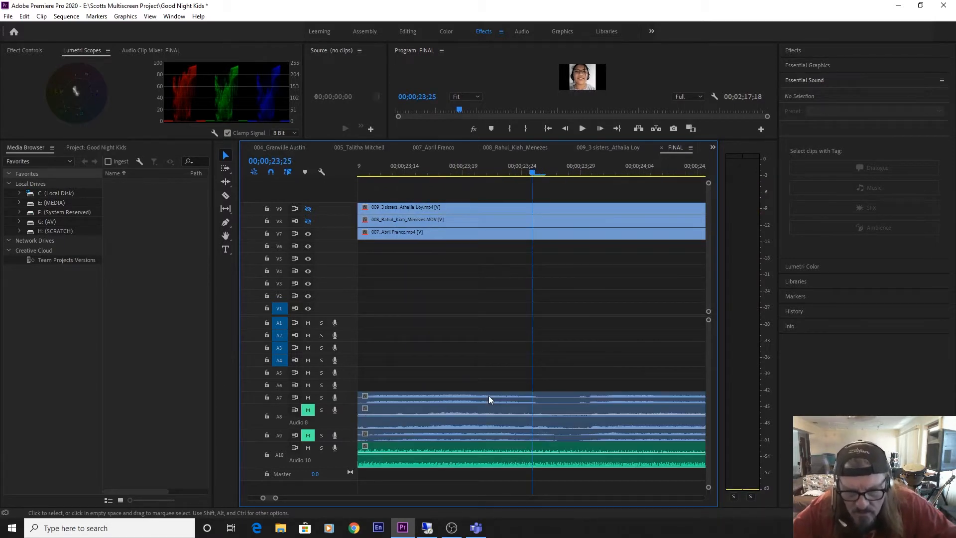
pyautogui.moveTo(489, 396); pyautogui.dragTo(538, 402)
pyautogui.press('space')
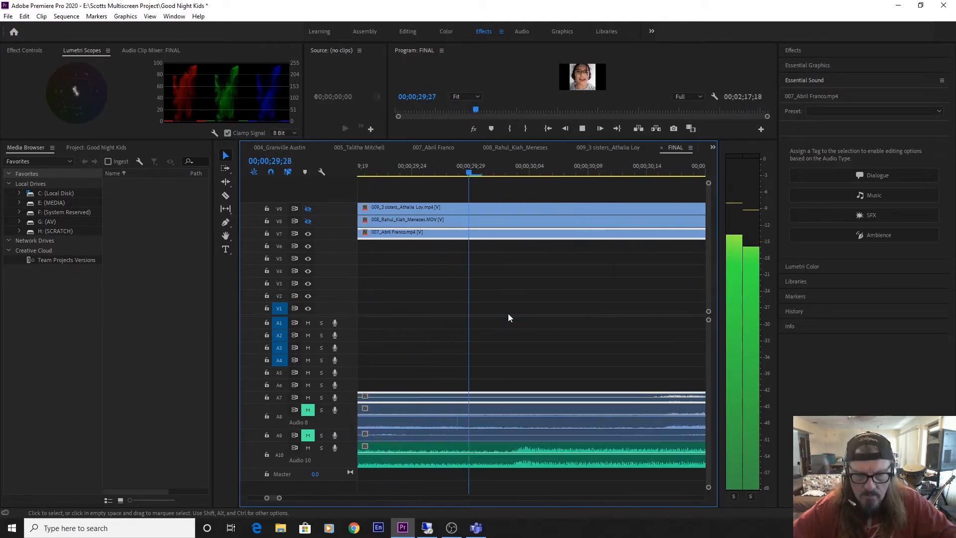
pyautogui.press('space')
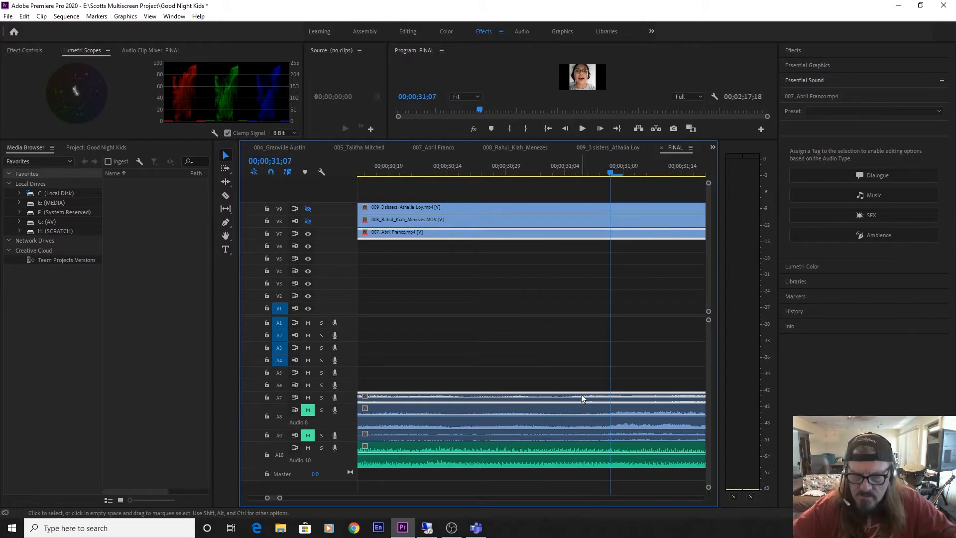
# Shift clip 007 about three frames earlier and play it with the music to about 00;00;42;13.
pyautogui.moveTo(581, 394); pyautogui.dragTo(546, 392)
pyautogui.press('space')
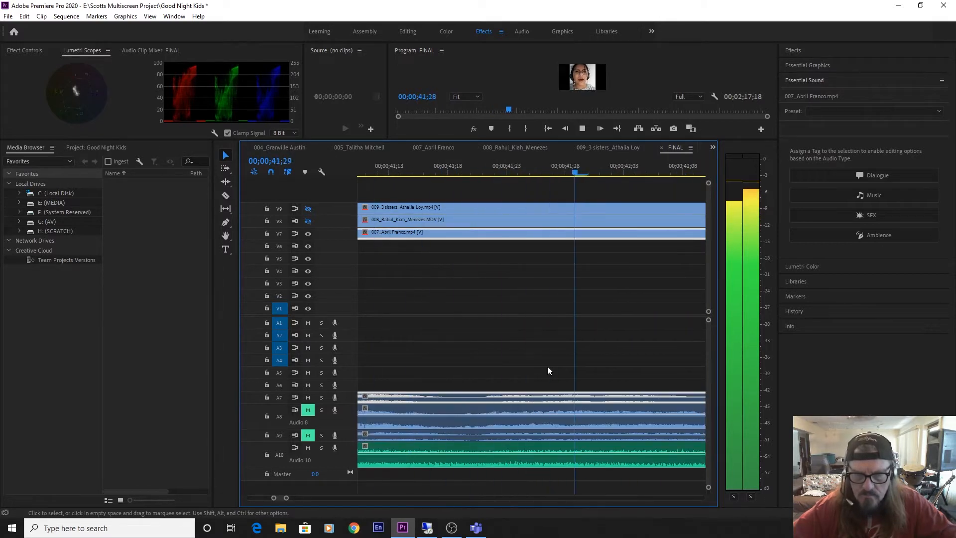
pyautogui.press('space')
# Trim about 20 seconds off the opening of clip 006 and align its new start with the music marker.
pyautogui.scroll(-8, 551, 362)
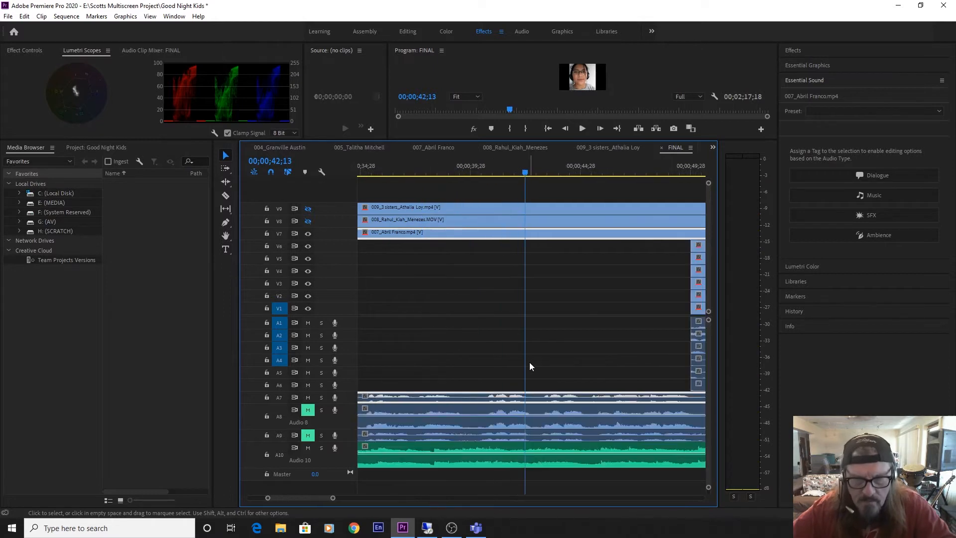
pyautogui.scroll(-2, 530, 363)
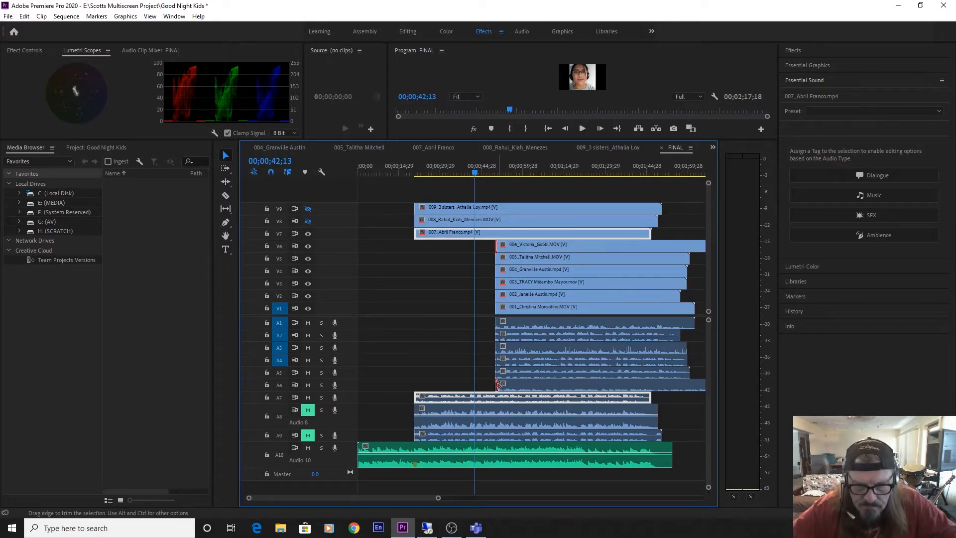
pyautogui.moveTo(498, 384); pyautogui.dragTo(484, 402)
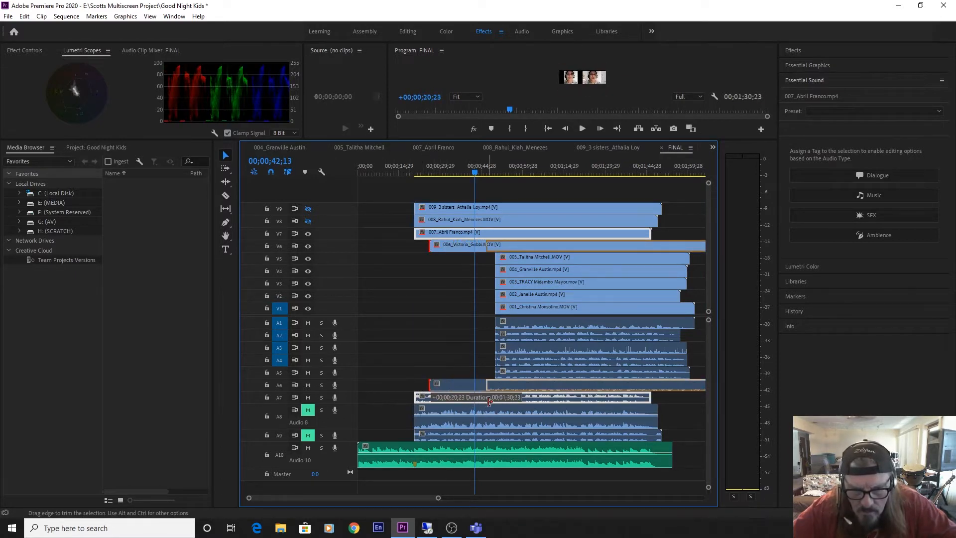
pyautogui.moveTo(493, 402); pyautogui.dragTo(436, 388)
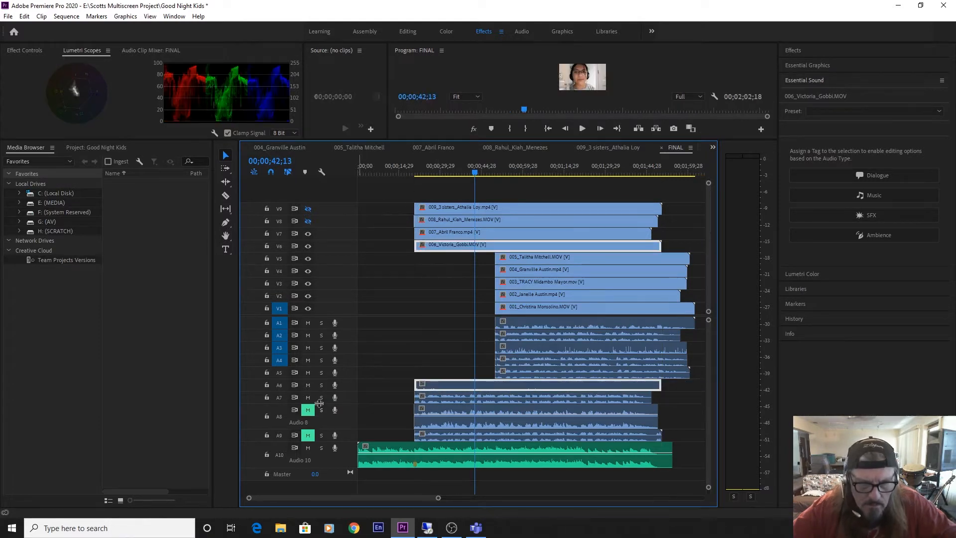
# Mute audio track A7 and turn off the output of video track V7.
pyautogui.click(308, 397)
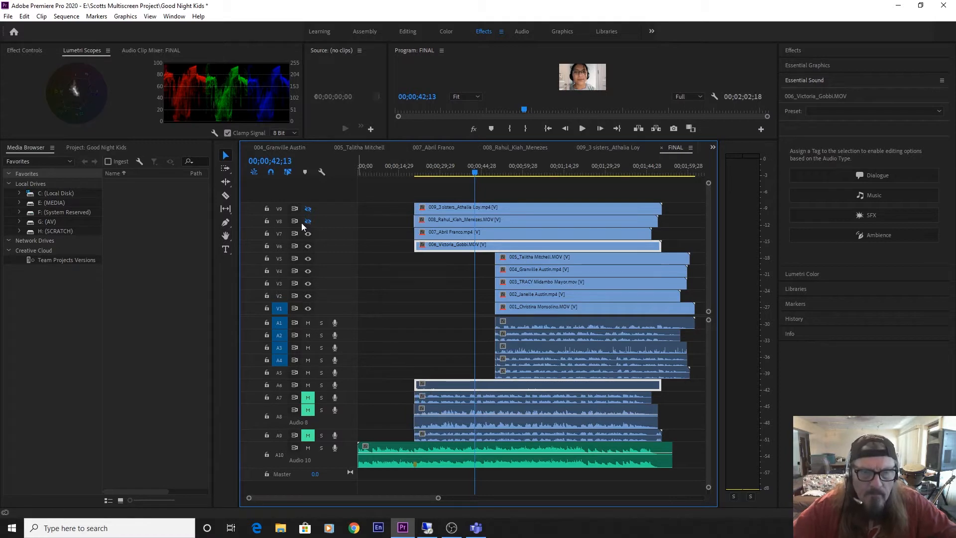
pyautogui.click(307, 233)
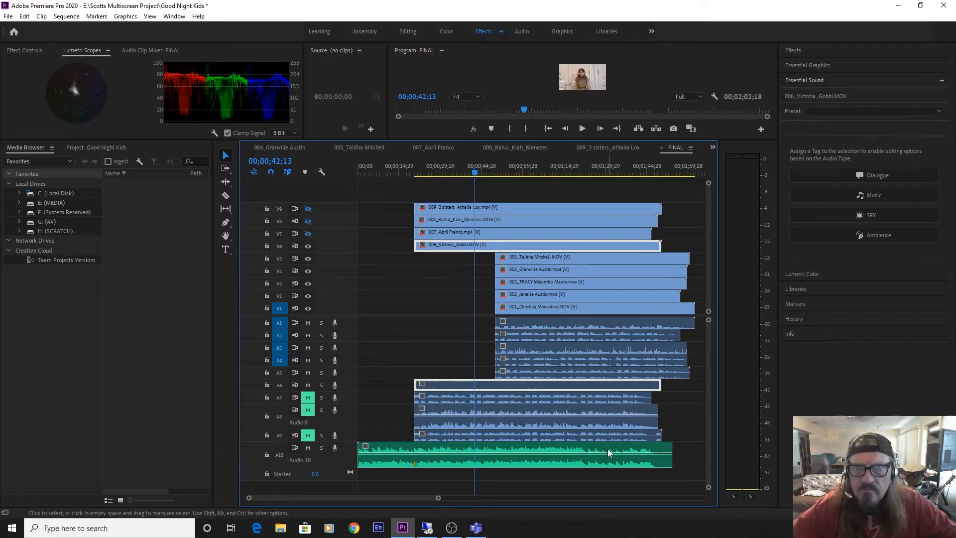
# Enlarge audio track A6 and play clip 006 with the music from just before the marker to about 00;00;21;27.
pyautogui.click(414, 171)
pyautogui.press('=')
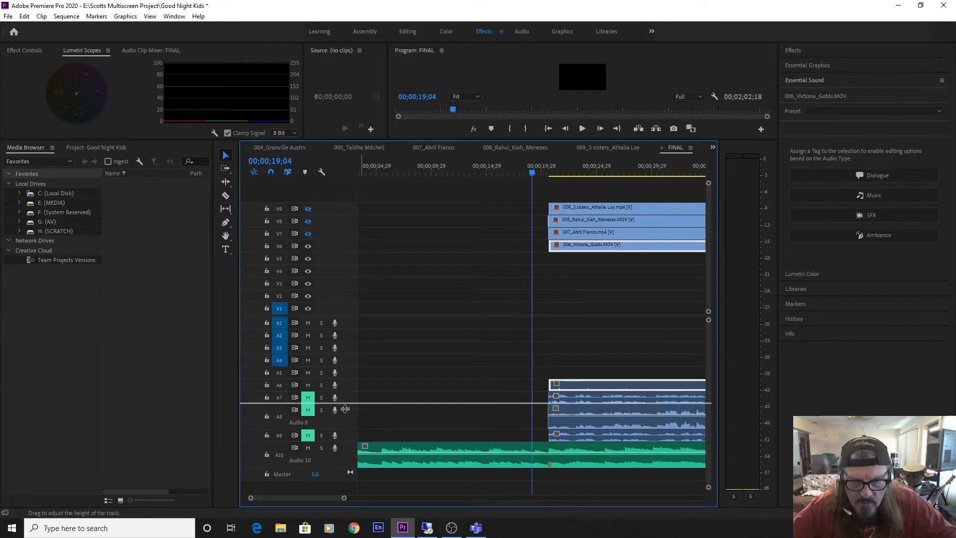
pyautogui.moveTo(345, 409); pyautogui.dragTo(345, 412)
pyautogui.press('space')
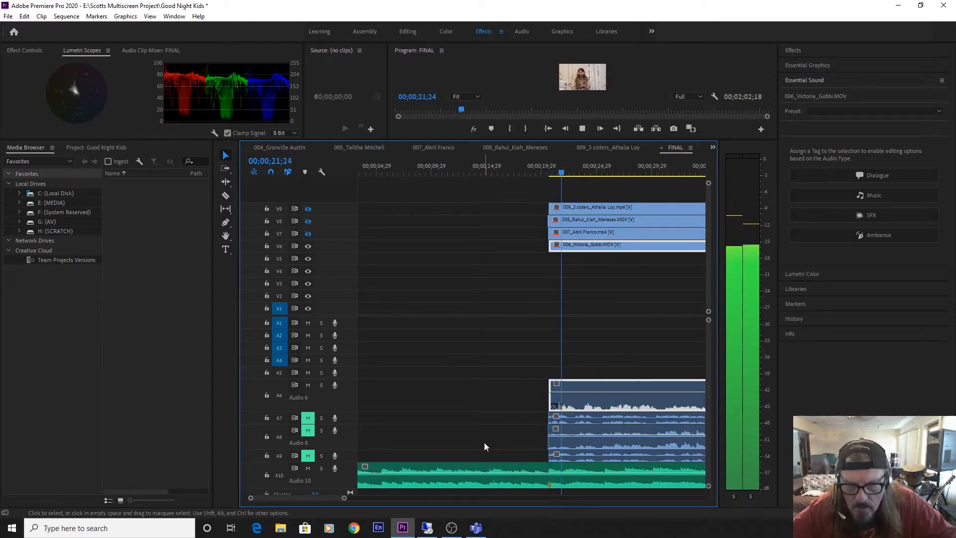
pyautogui.press('space')
# Trim about half a second more off the opening of clip 006, realign its start with the music marker and play to about 00;00;22;12.
pyautogui.press('=')
pyautogui.press('=')
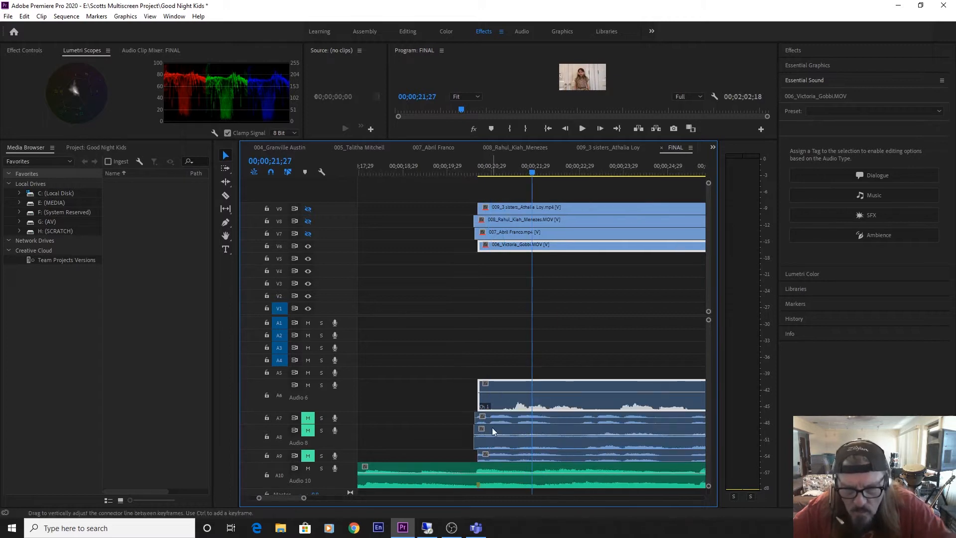
pyautogui.moveTo(481, 406); pyautogui.dragTo(502, 407)
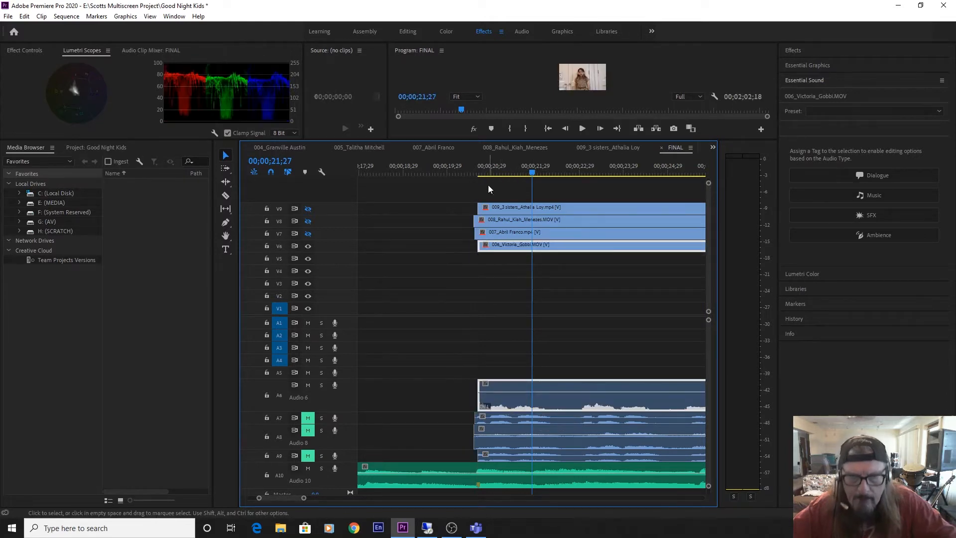
pyautogui.click(455, 170)
pyautogui.press('space')
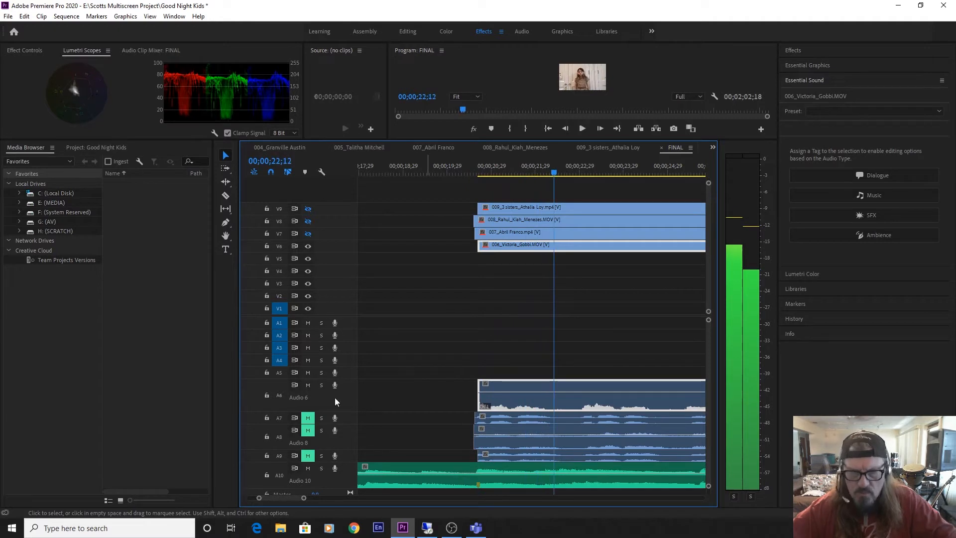
pyautogui.press('space')
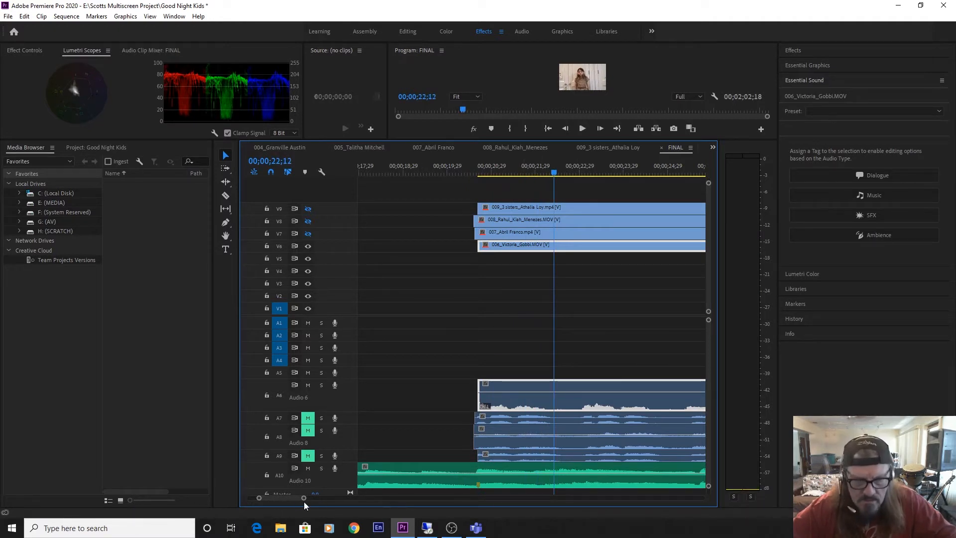
# Normalize all audio peaks of clip 006 to 0 dB.
pyautogui.moveTo(305, 500); pyautogui.dragTo(347, 499)
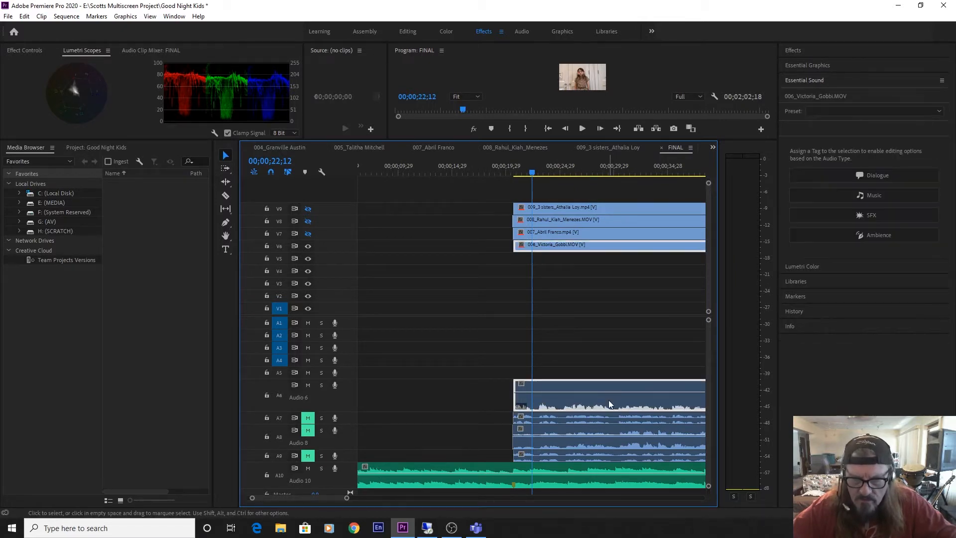
pyautogui.rightClick(608, 402)
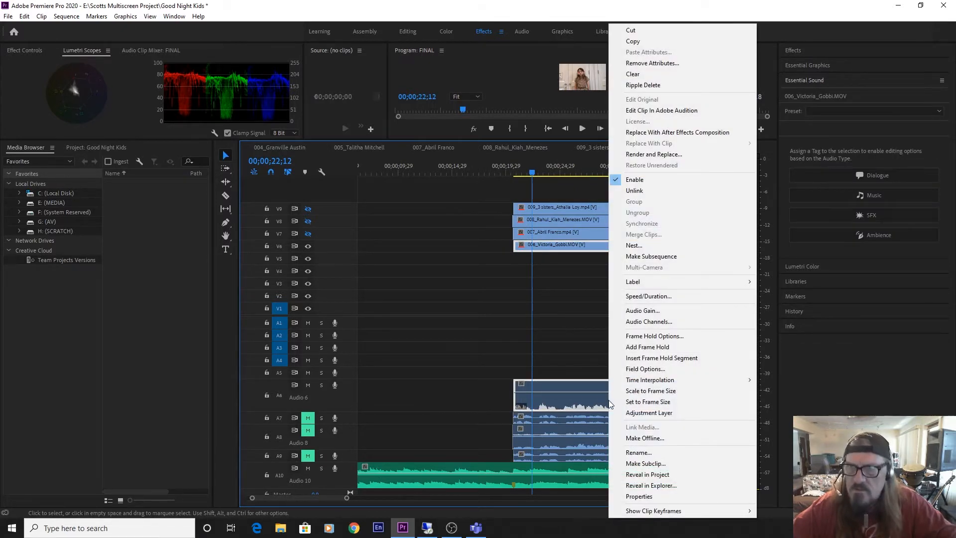
pyautogui.click(647, 311)
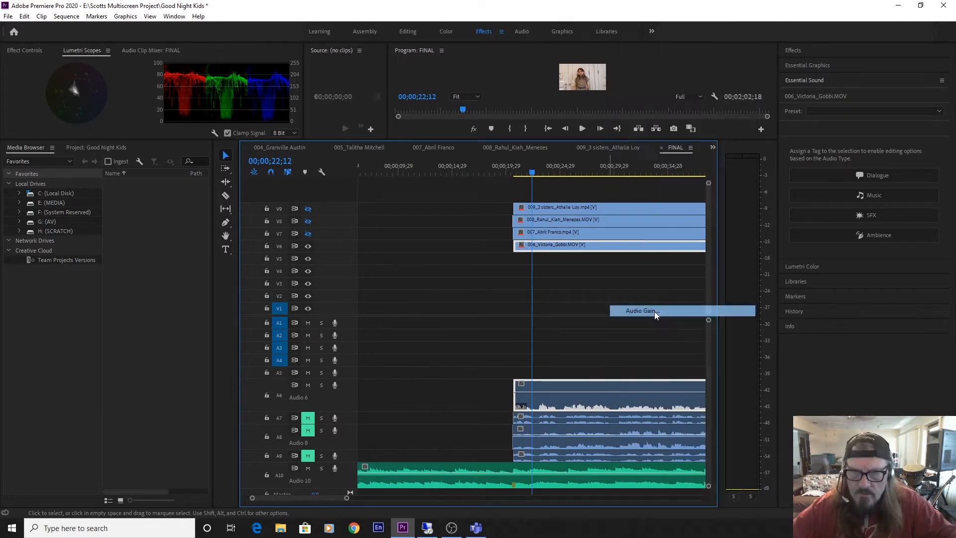
pyautogui.click(411, 277)
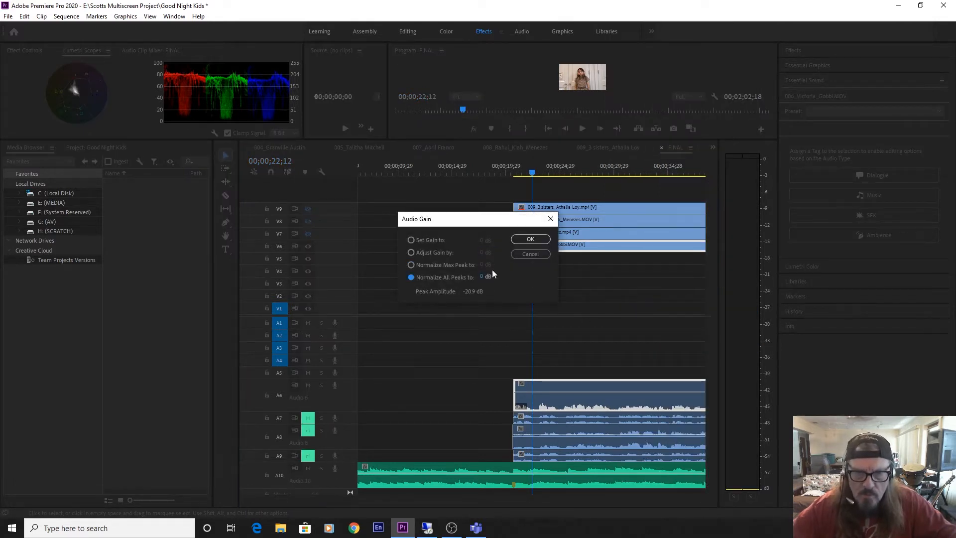
pyautogui.click(530, 239)
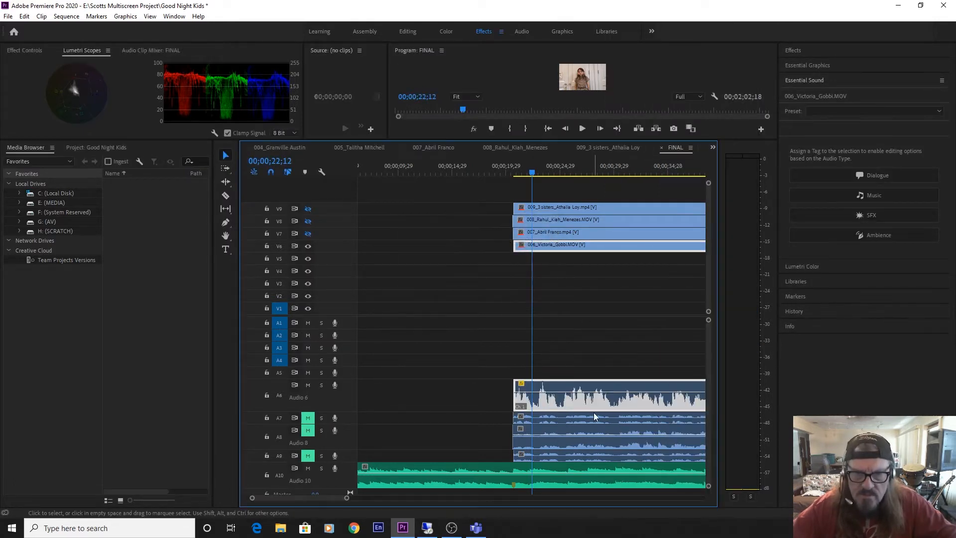
# Play the louder clip 006 with the music from just before the marker to about 00;00;39;09 to check its sync.
pyautogui.click(503, 158)
pyautogui.press('space')
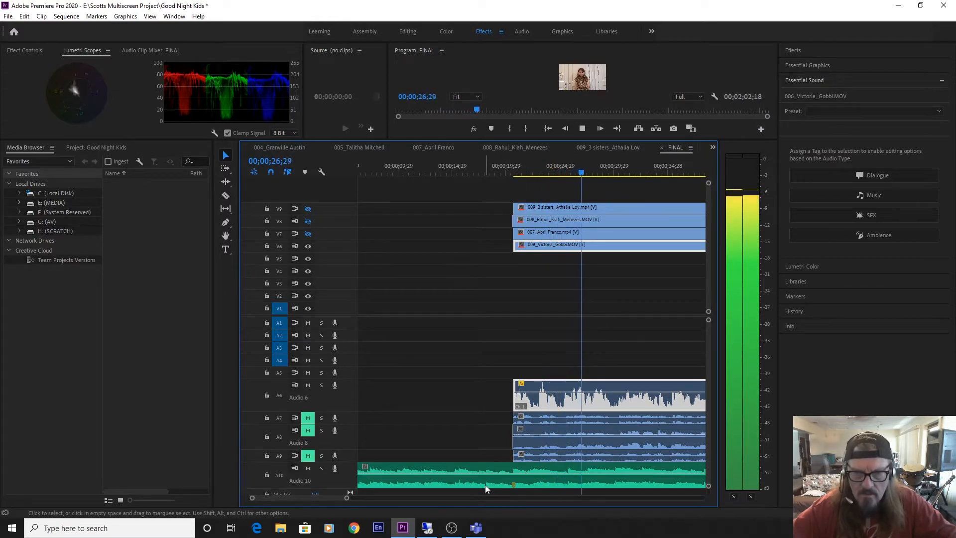
pyautogui.moveTo(346, 500); pyautogui.dragTo(350, 500)
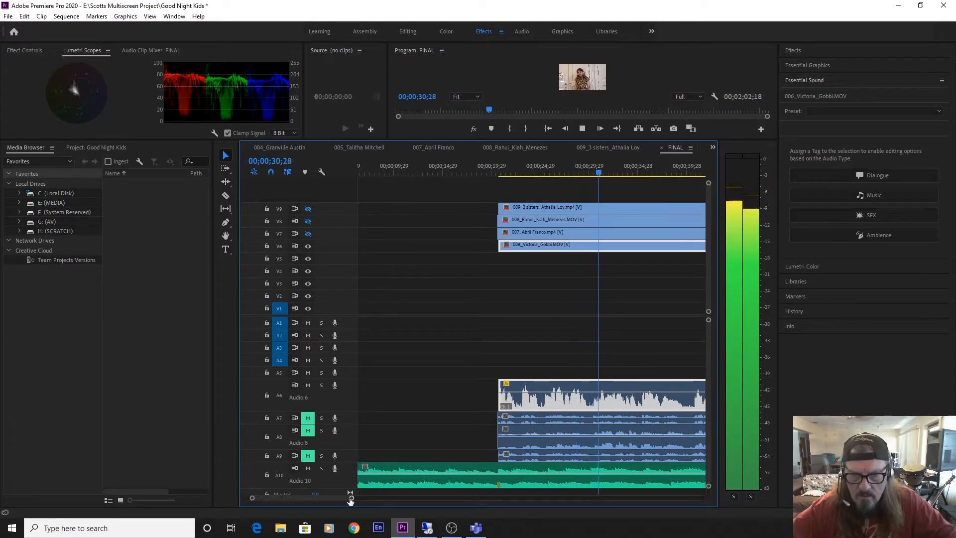
pyautogui.press('space')
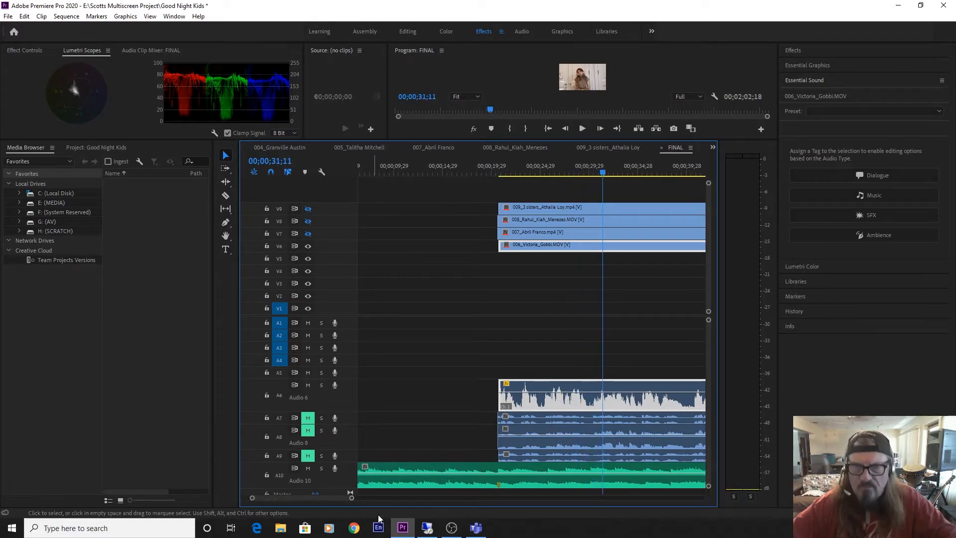
pyautogui.press('space')
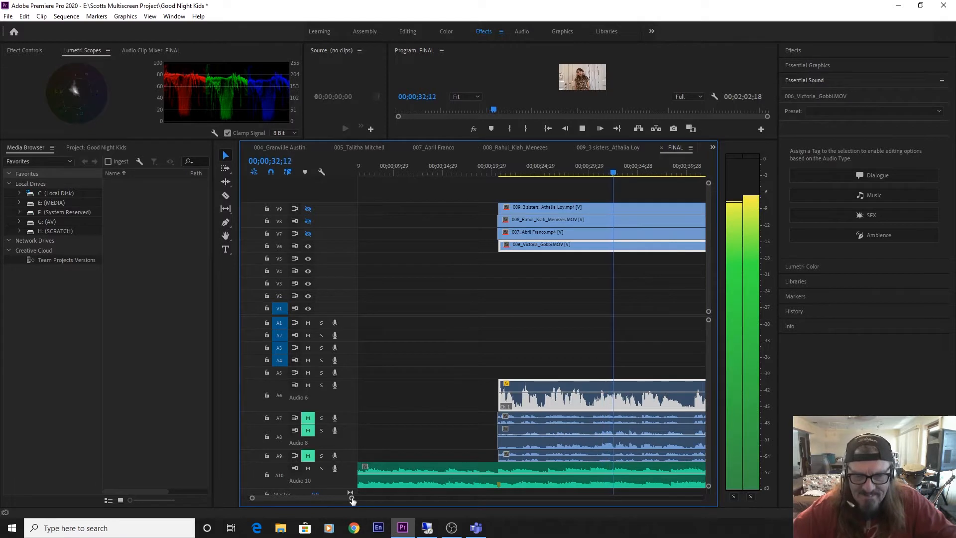
pyautogui.moveTo(351, 498); pyautogui.dragTo(369, 498)
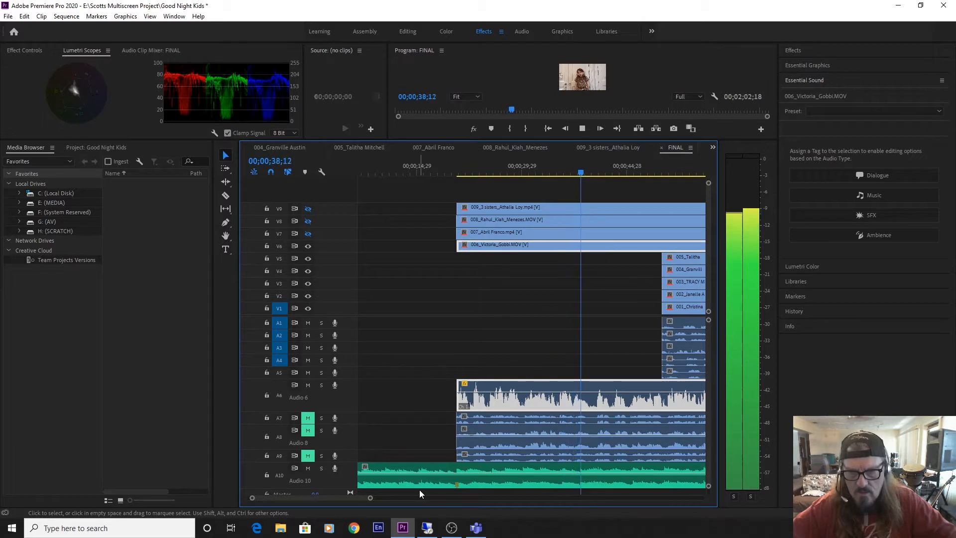
pyautogui.press('space')
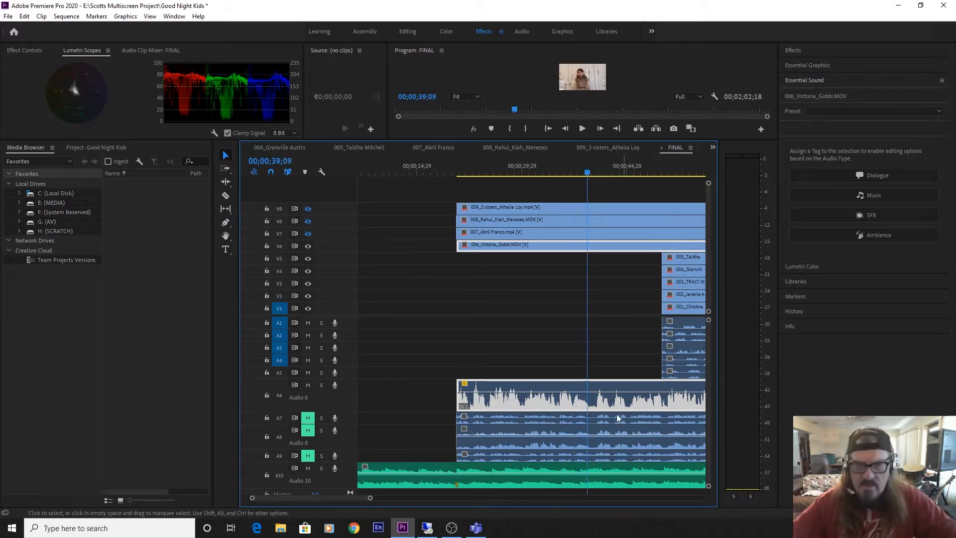
# Mute audio track A6 and reduce the heights of tracks A6 and A8.
pyautogui.click(308, 386)
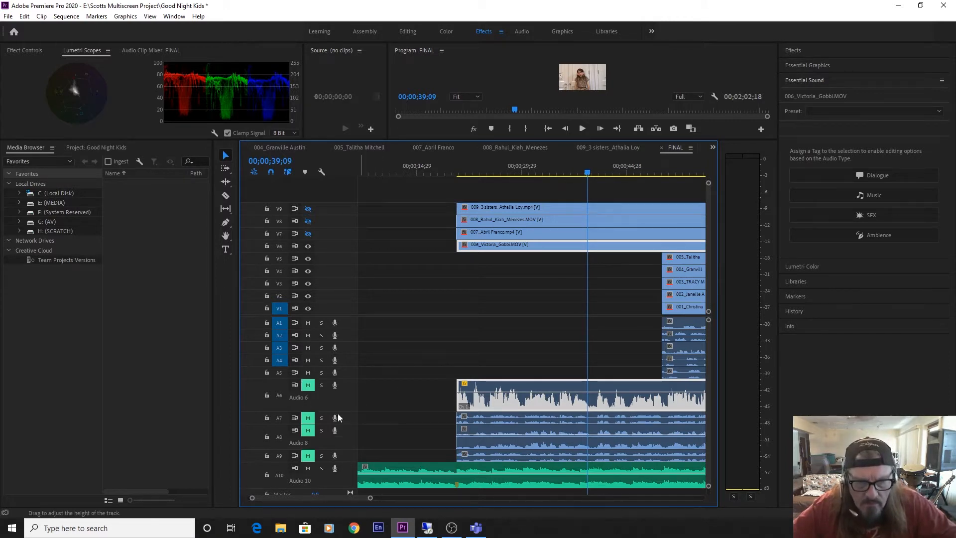
pyautogui.moveTo(337, 412); pyautogui.dragTo(349, 377)
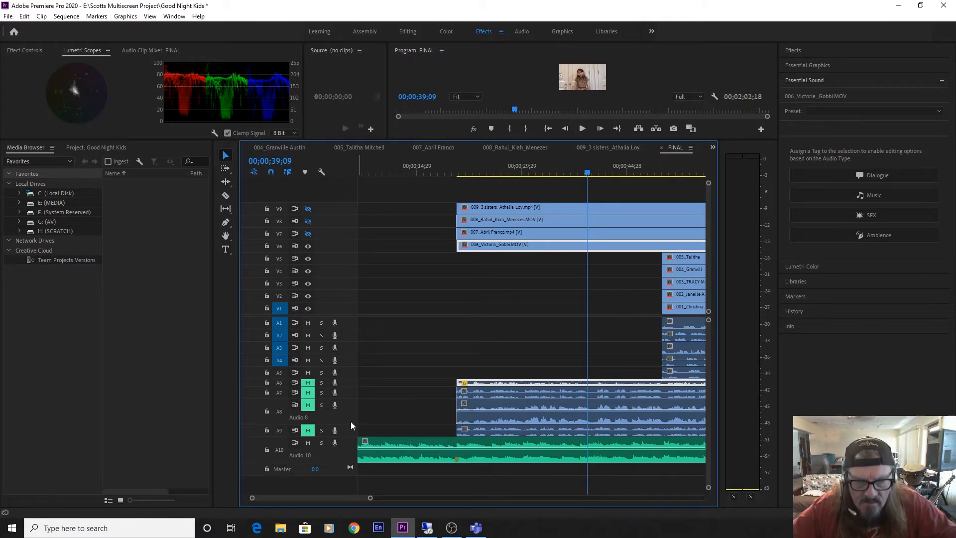
pyautogui.moveTo(350, 422); pyautogui.dragTo(352, 404)
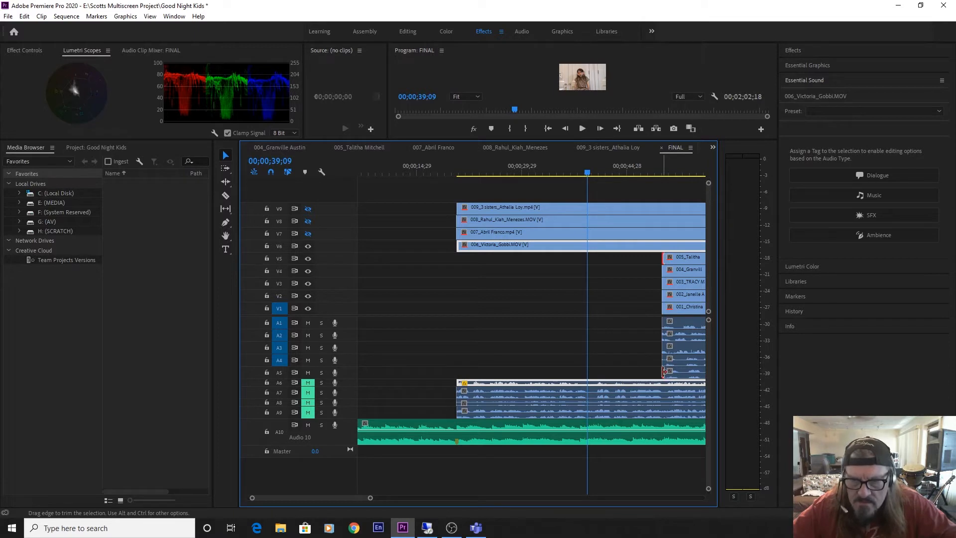
# Trim the opening of clip 005 to its vocal entry, align its new start with the music marker and enlarge track A5.
pyautogui.moveTo(664, 371); pyautogui.dragTo(523, 350)
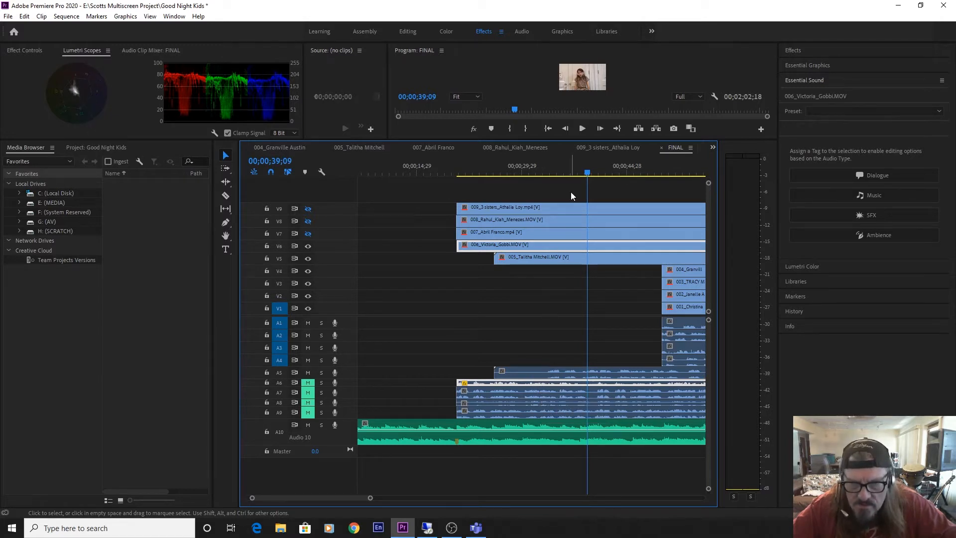
pyautogui.moveTo(565, 162); pyautogui.dragTo(548, 179)
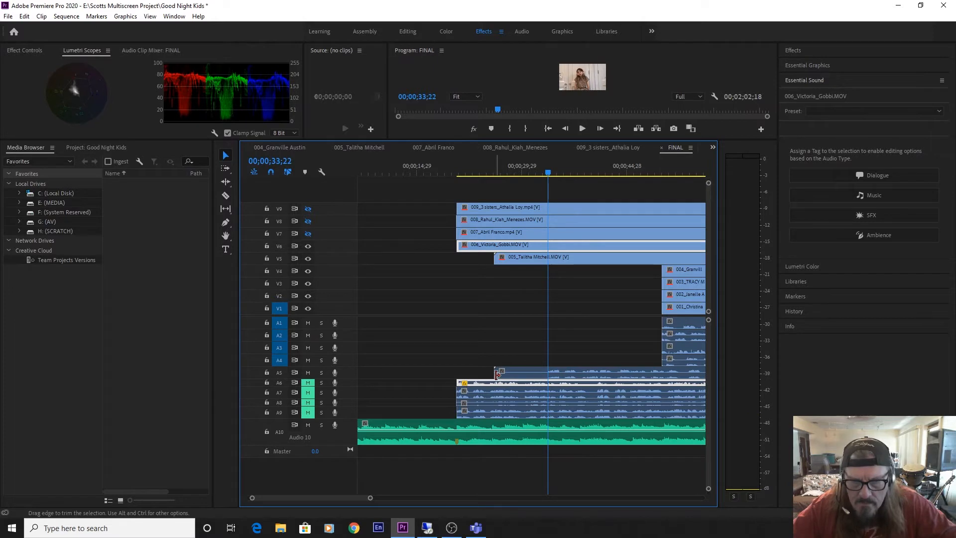
pyautogui.moveTo(495, 372); pyautogui.dragTo(548, 384)
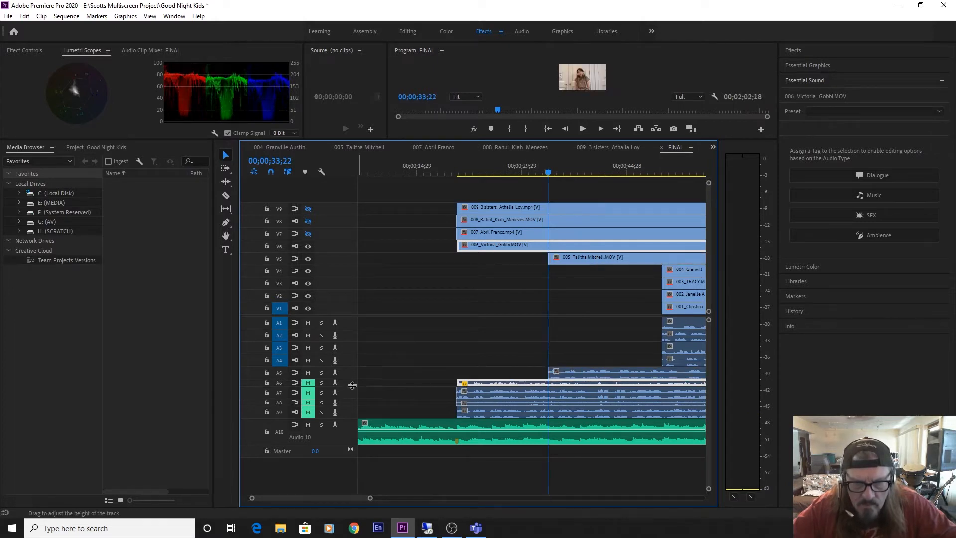
pyautogui.moveTo(352, 378); pyautogui.dragTo(409, 401)
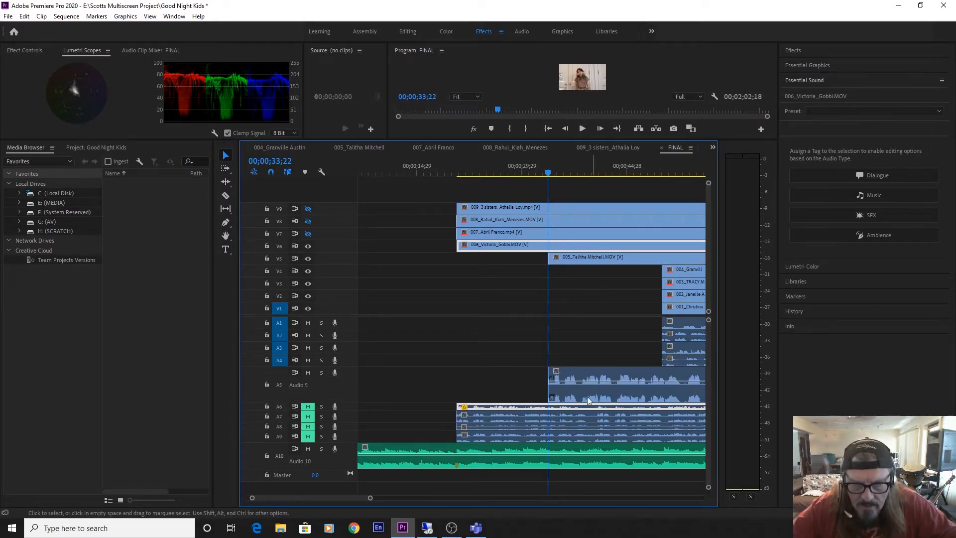
pyautogui.hotkey('ctrl', 'z')
pyautogui.click(491, 384)
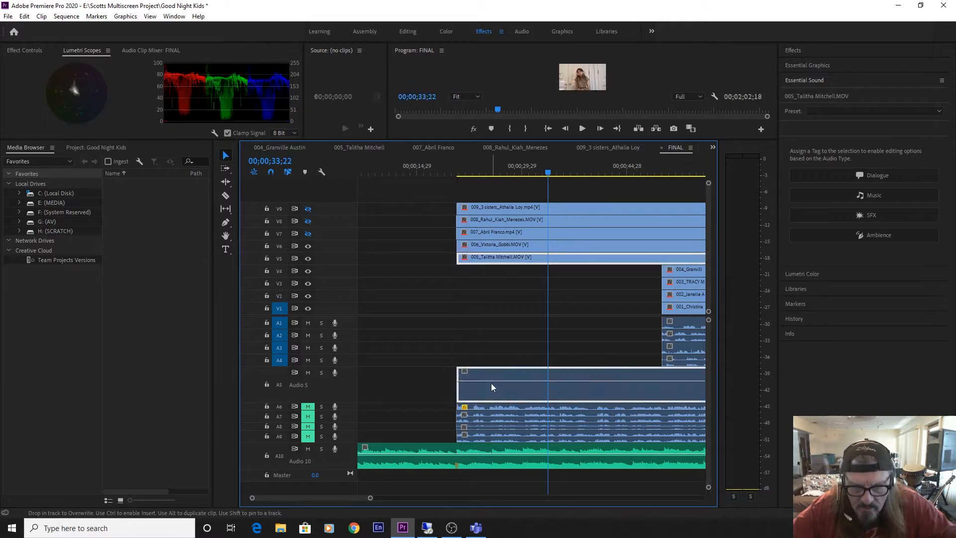
# Play clip 005 with the music from just before the marker to about 00;00;26;05.
pyautogui.moveTo(468, 173); pyautogui.dragTo(445, 177)
pyautogui.press('space')
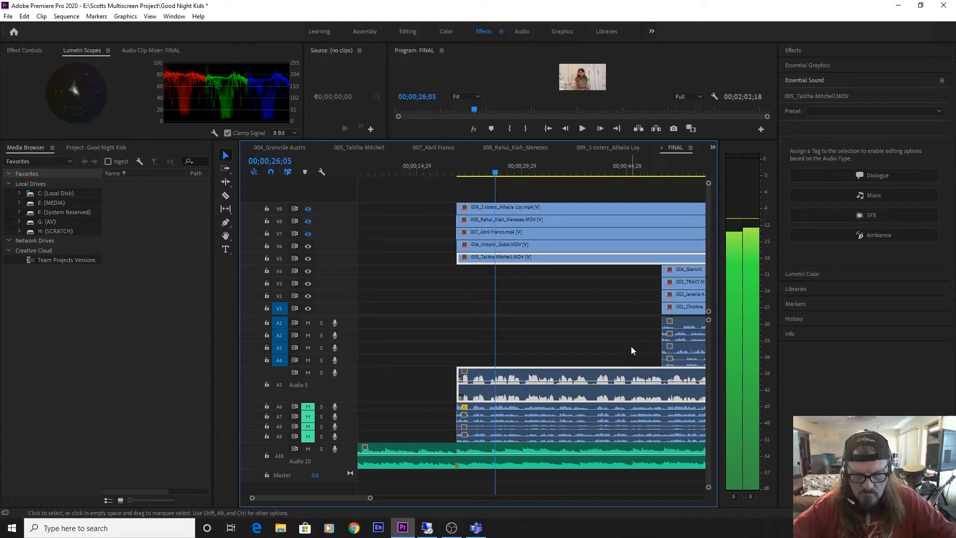
pyautogui.press('space')
# Shift clip 005 a few frames later to match the music and play on to about 00;00;45;06.
pyautogui.press('=')
pyautogui.press('=')
pyautogui.press('=')
pyautogui.press('=')
pyautogui.press('=')
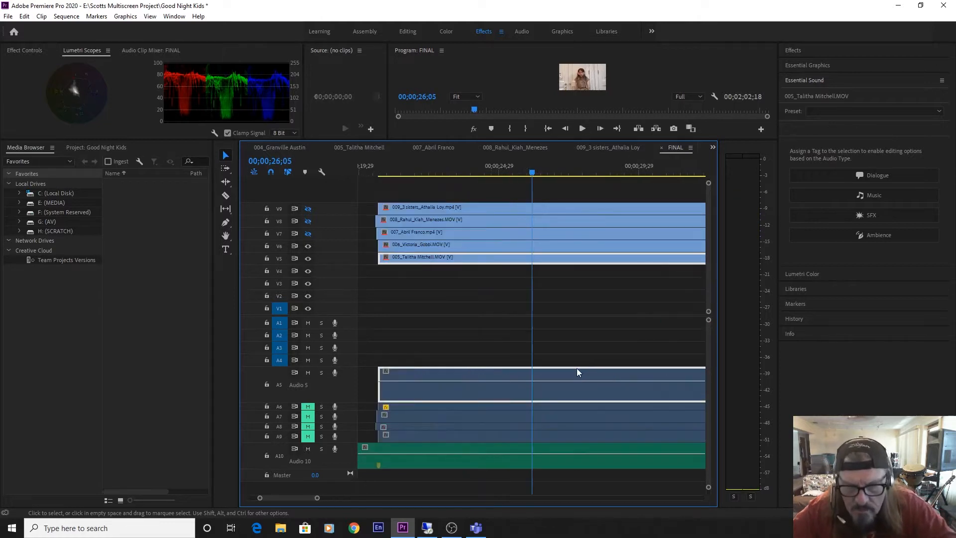
pyautogui.moveTo(479, 373); pyautogui.dragTo(514, 373)
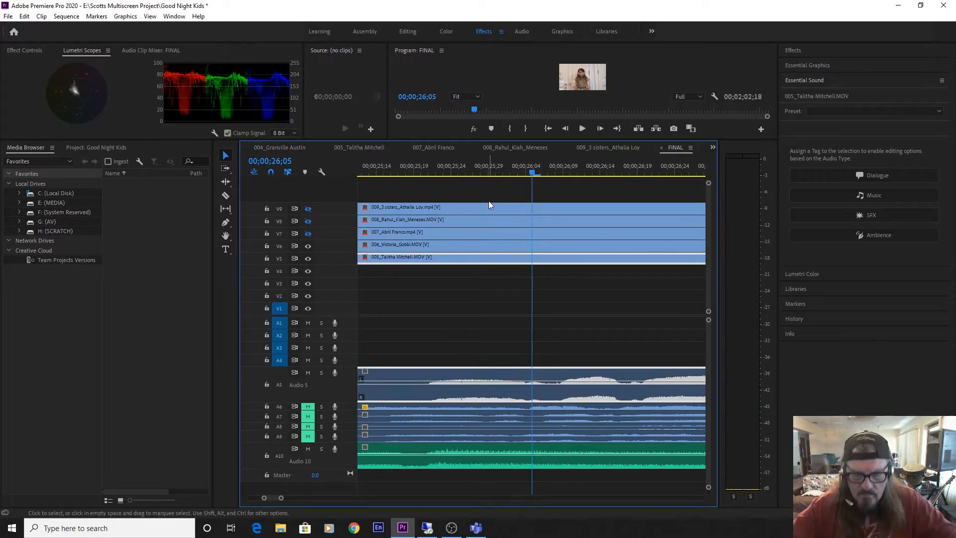
pyautogui.press('space')
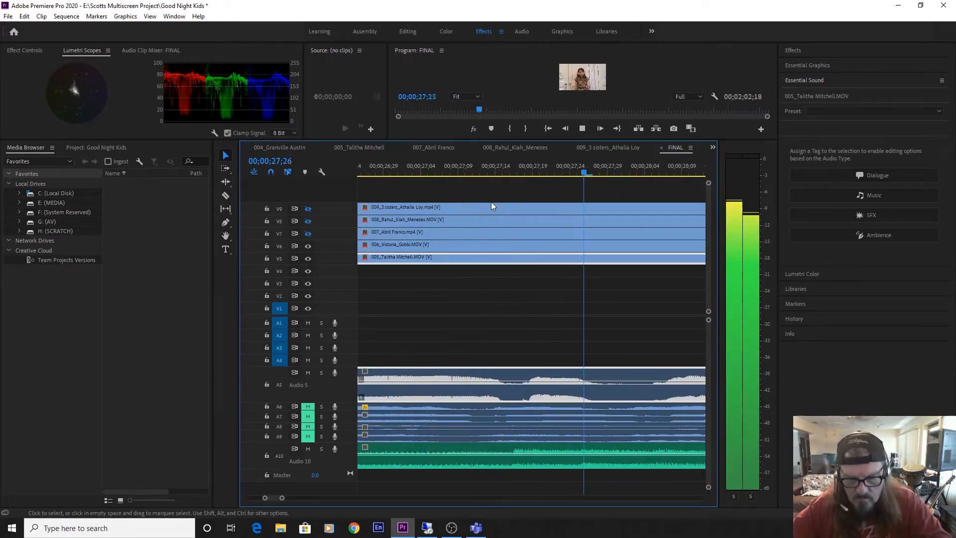
pyautogui.press('-')
pyautogui.press('-')
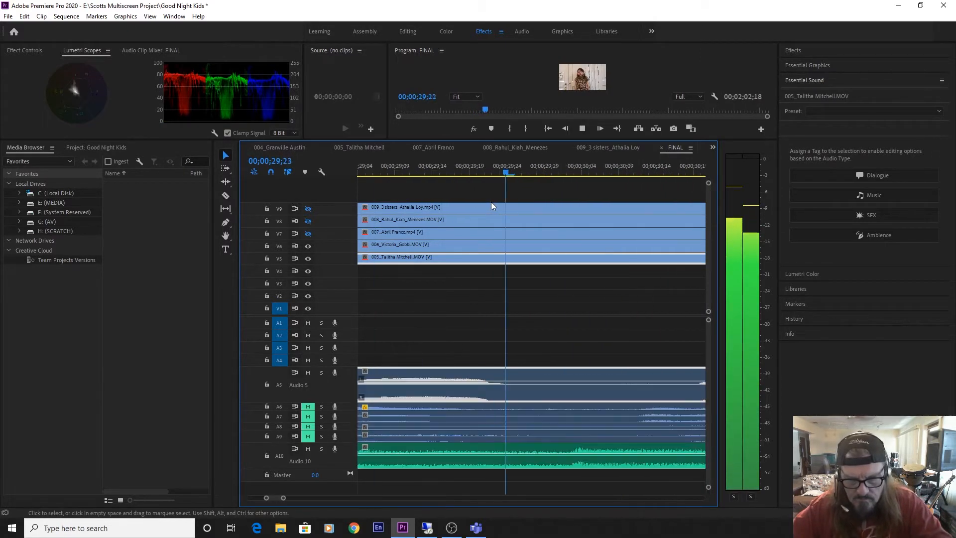
pyautogui.press('-')
pyautogui.press('-')
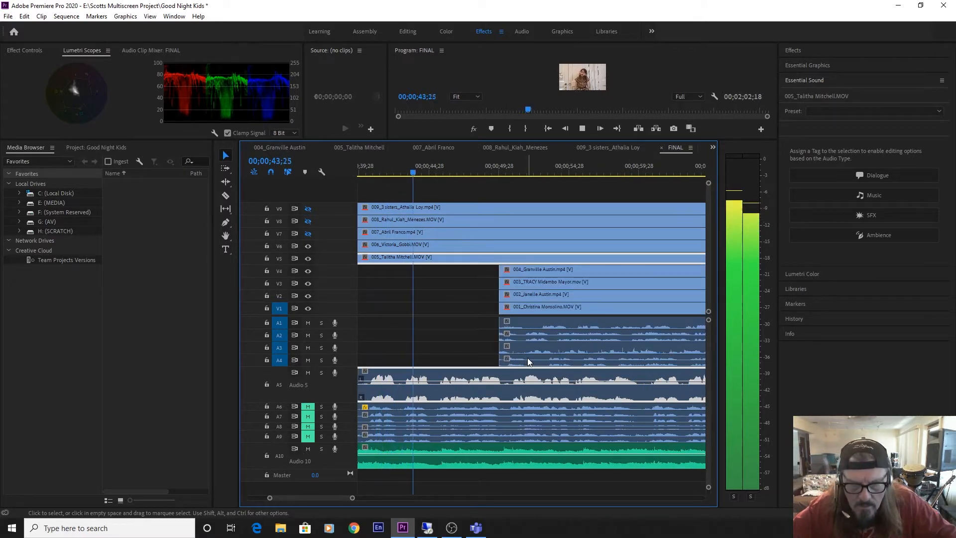
pyautogui.press('space')
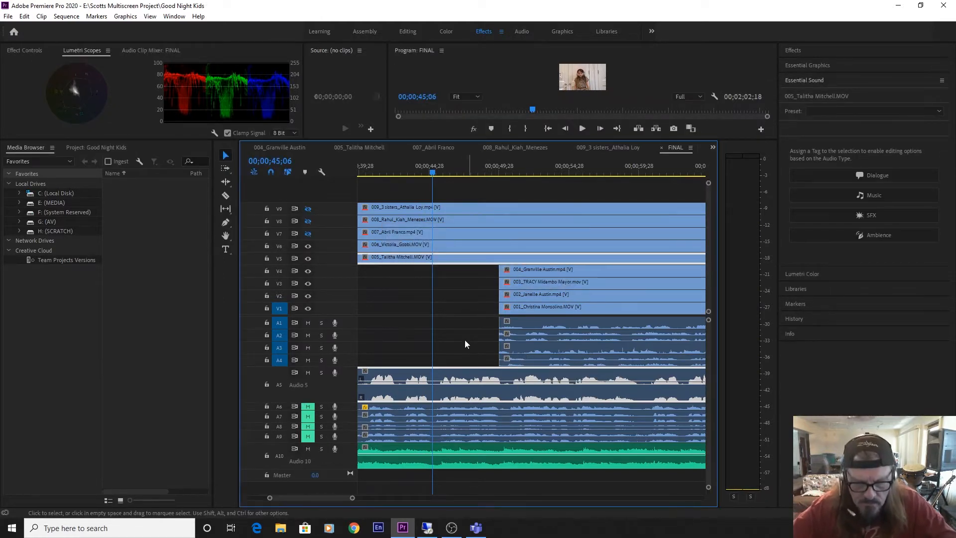
# Mute audio track A5 and reduce its height.
pyautogui.press('-')
pyautogui.press('-')
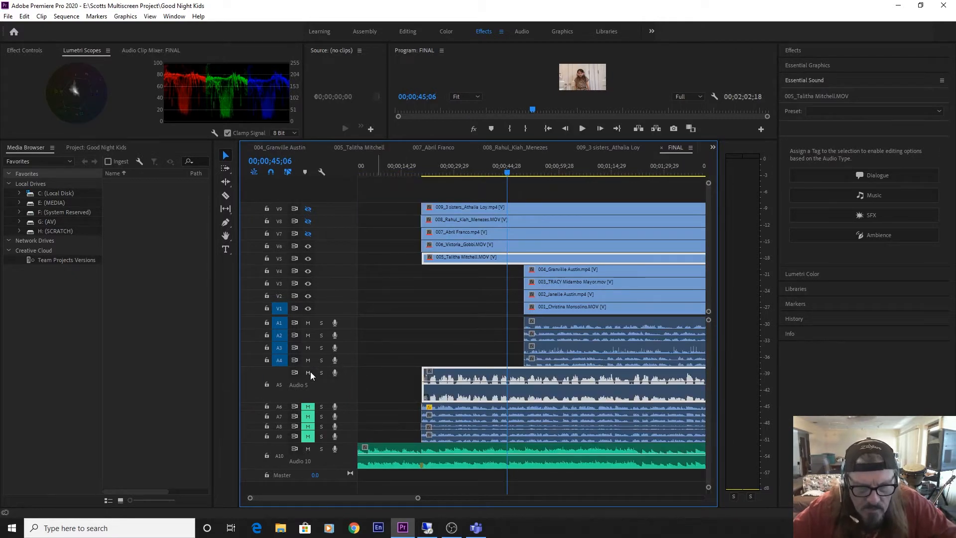
pyautogui.doubleClick(339, 392)
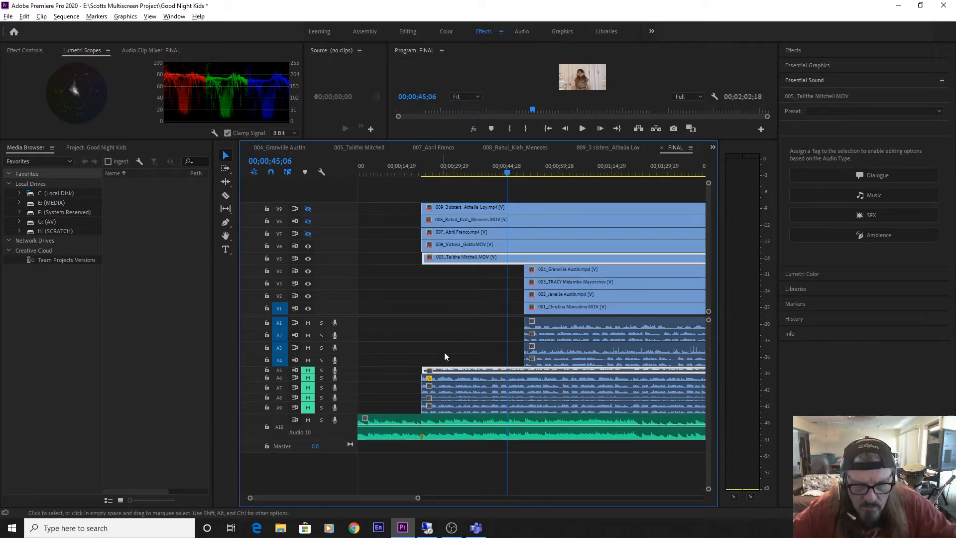
# Trim the opening of clip 004 to its vocal entry and align its new start with the music marker.
pyautogui.click(527, 347)
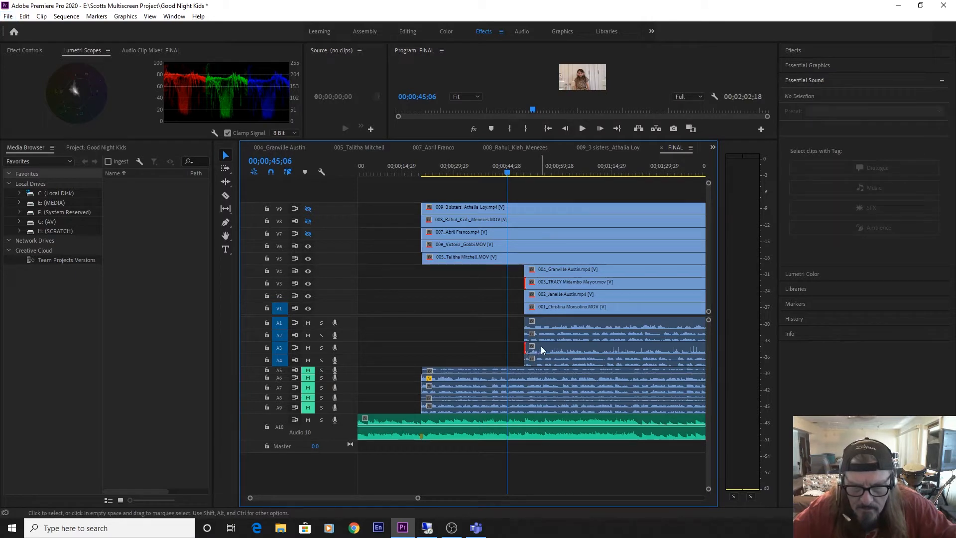
pyautogui.click(527, 361)
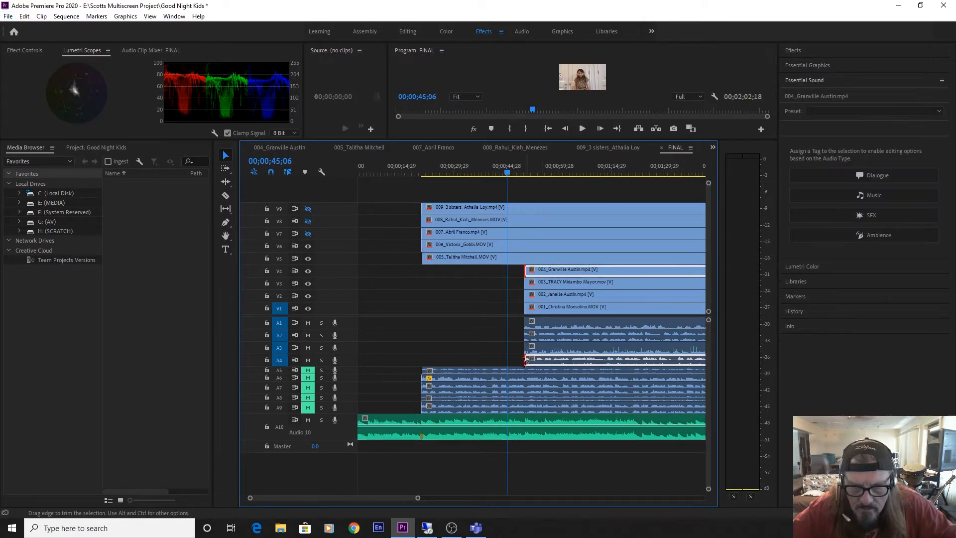
pyautogui.moveTo(525, 361); pyautogui.dragTo(438, 351)
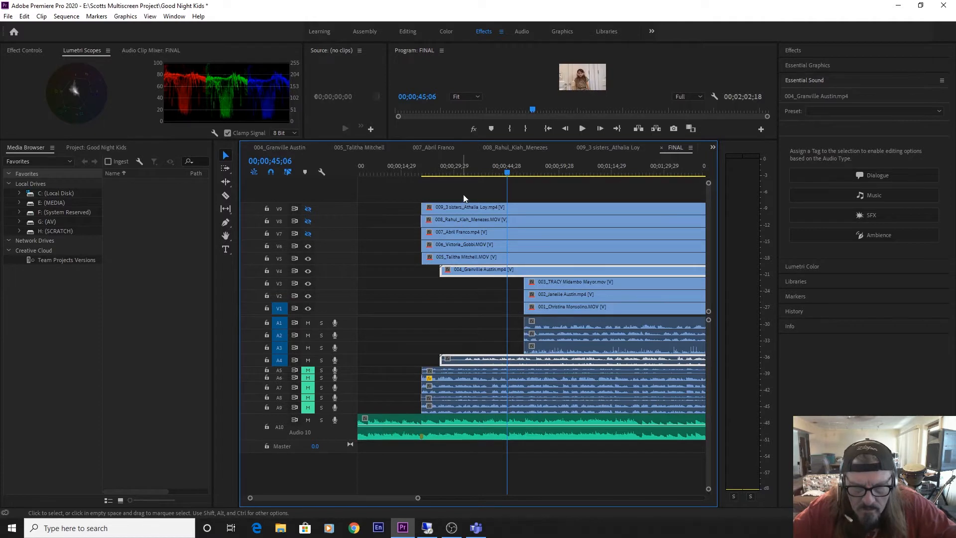
pyautogui.click(463, 172)
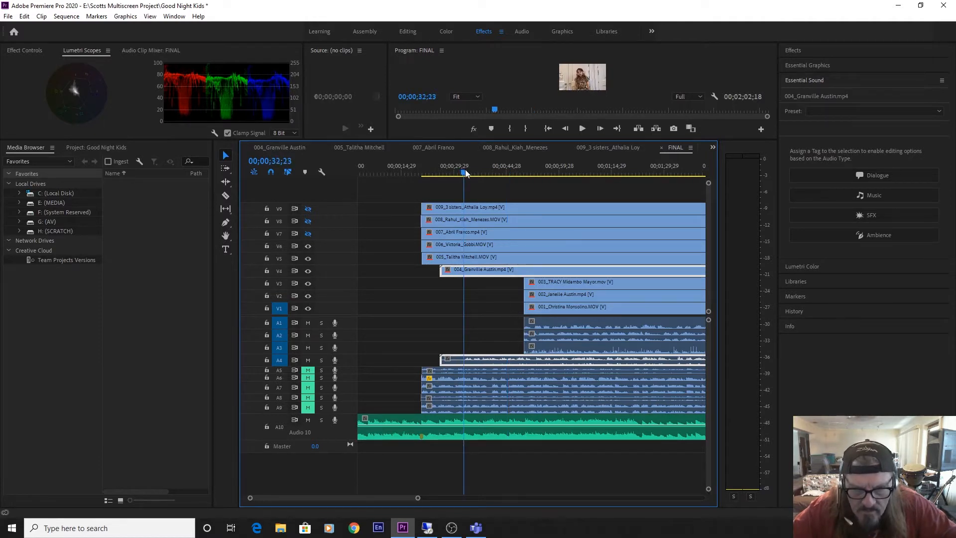
pyautogui.moveTo(465, 172); pyautogui.dragTo(467, 176)
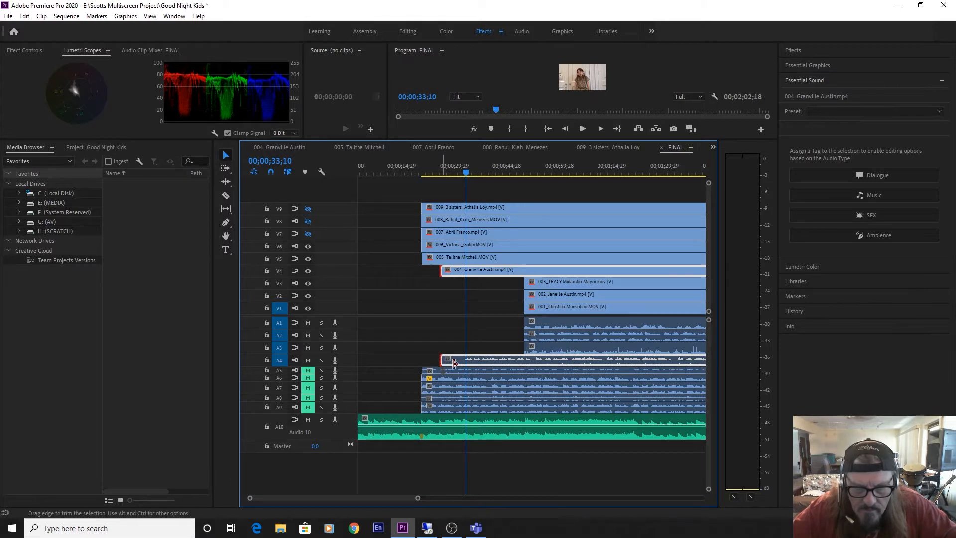
pyautogui.moveTo(454, 363)
pyautogui.mouseDown()
pyautogui.moveTo(486, 361)
pyautogui.moveTo(443, 365)
pyautogui.mouseUp()
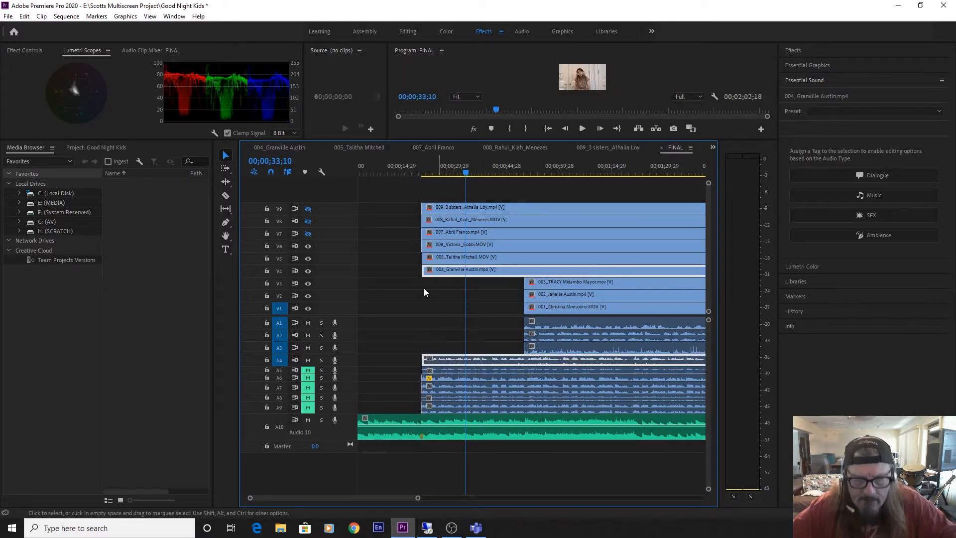
# Hide video track V6 and play clip 004 with the music from just before the marker to 00;00;22;21.
pyautogui.click(308, 246)
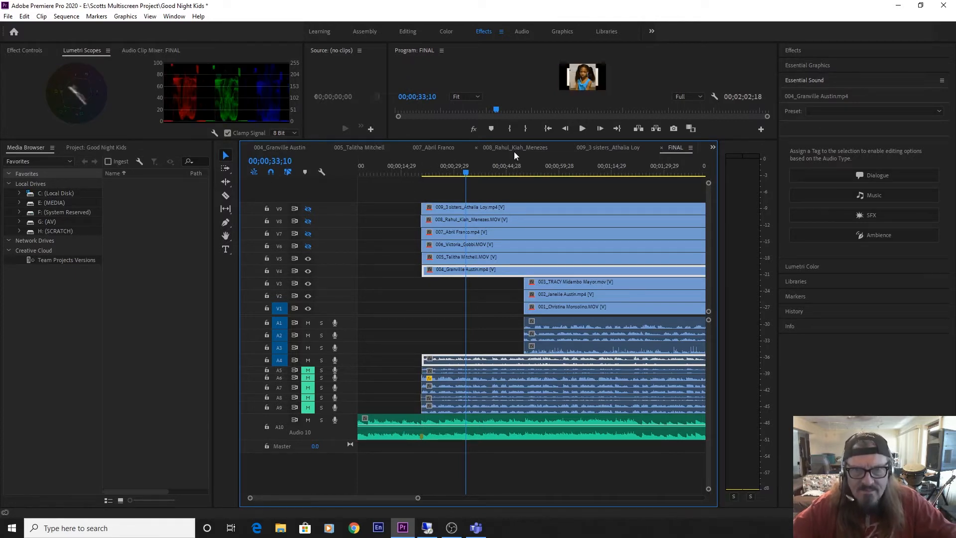
pyautogui.moveTo(470, 167); pyautogui.dragTo(408, 192)
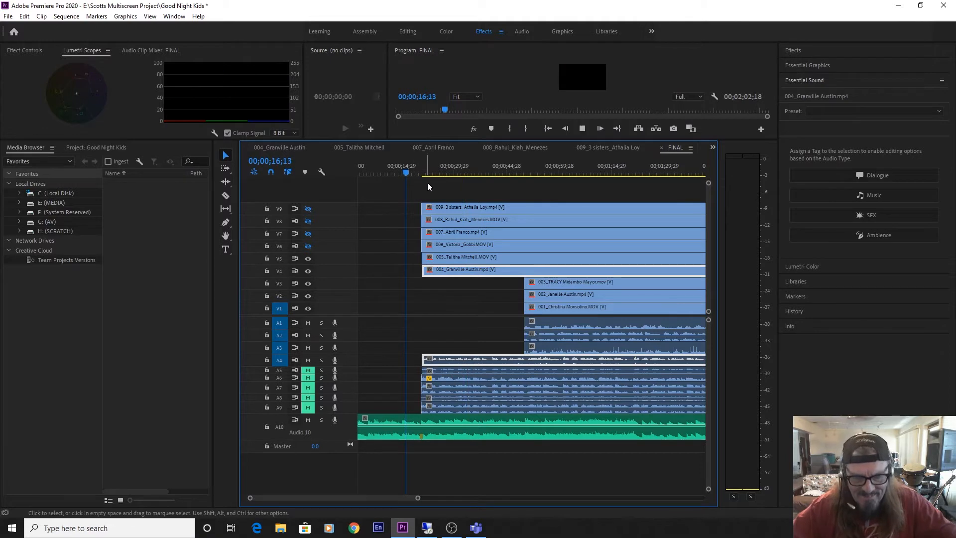
pyautogui.press('space')
pyautogui.press('=')
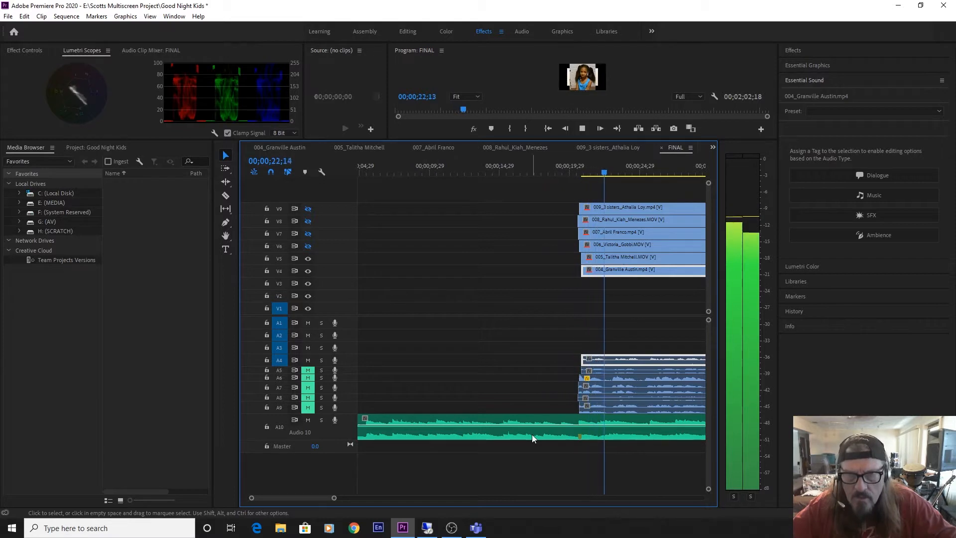
pyautogui.press('space')
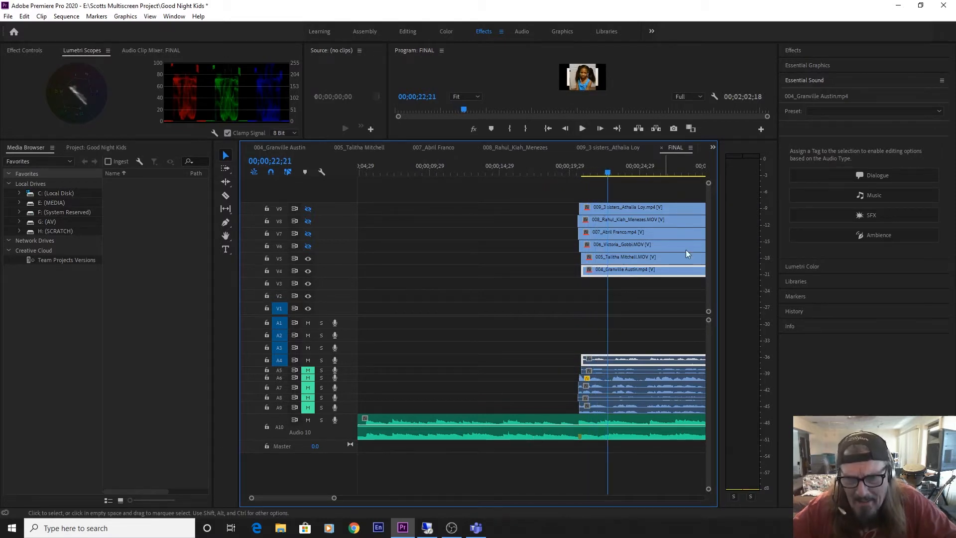
# Hide video track V5 along with V6 and place the playhead on the music marker at 00;00;20;20.
pyautogui.click(308, 251)
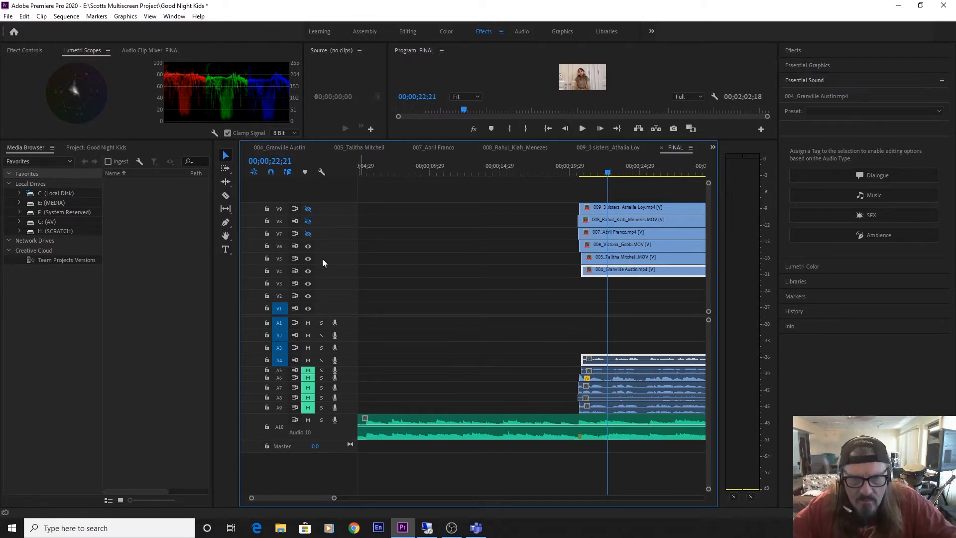
pyautogui.click(310, 246)
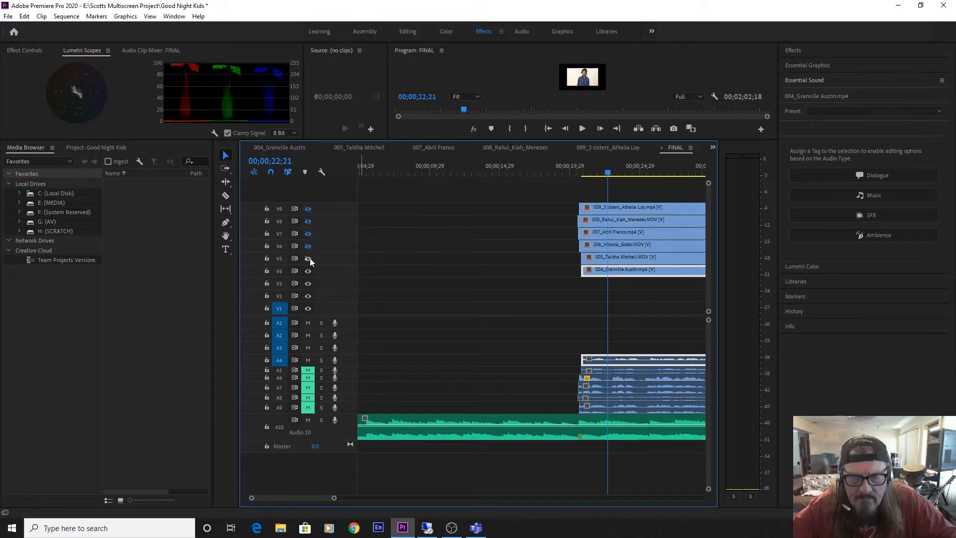
pyautogui.moveTo(610, 174); pyautogui.dragTo(579, 173)
pyautogui.press('=')
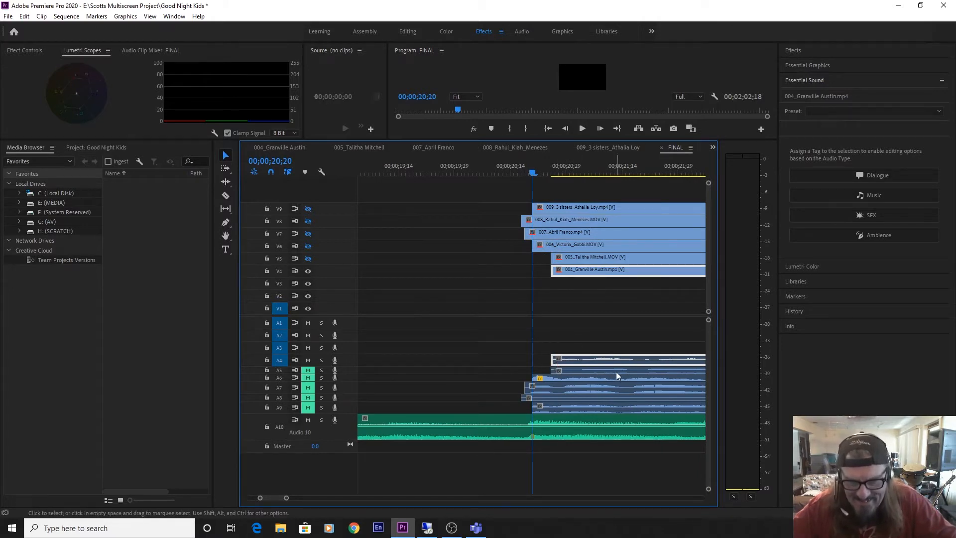
# Try extending the start of clip 004 to before the marker, then trim it later to 00;00;21;25.
pyautogui.moveTo(552, 359); pyautogui.dragTo(480, 360)
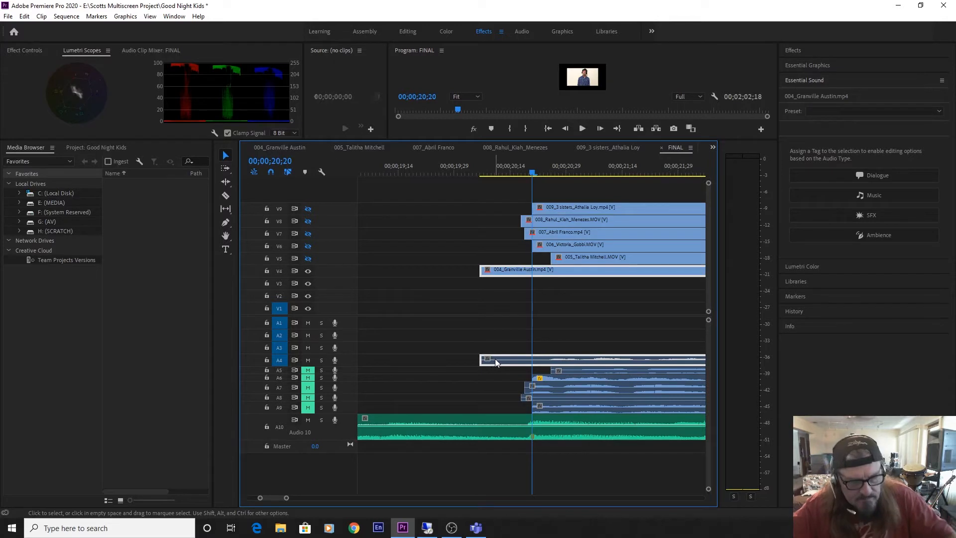
pyautogui.hotkey('ctrl', 'z')
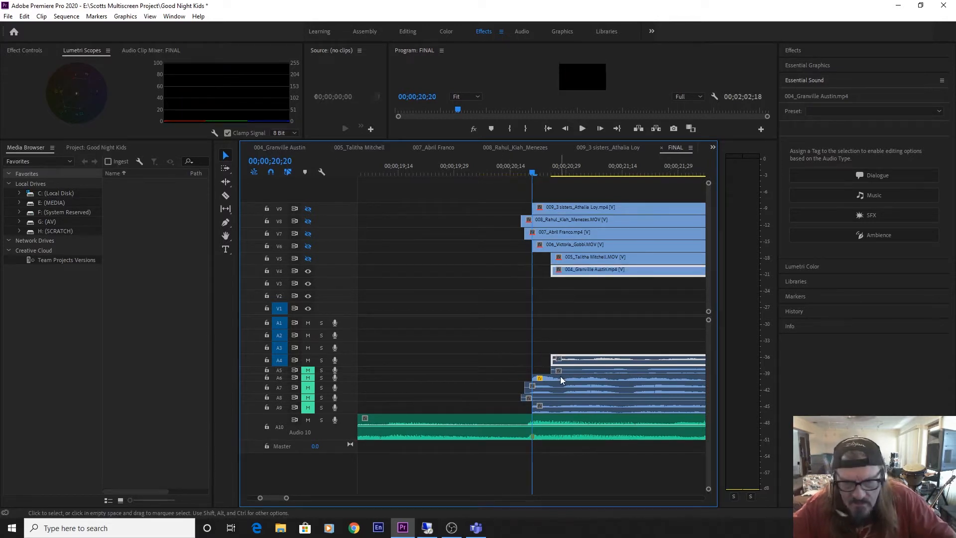
pyautogui.hotkey('ctrl', 'shift', 'z')
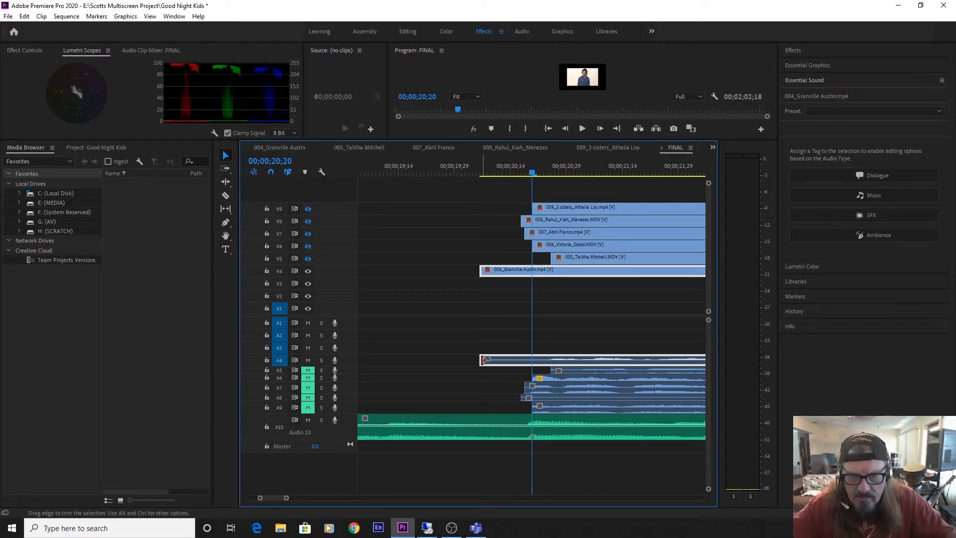
pyautogui.moveTo(481, 361); pyautogui.dragTo(681, 362)
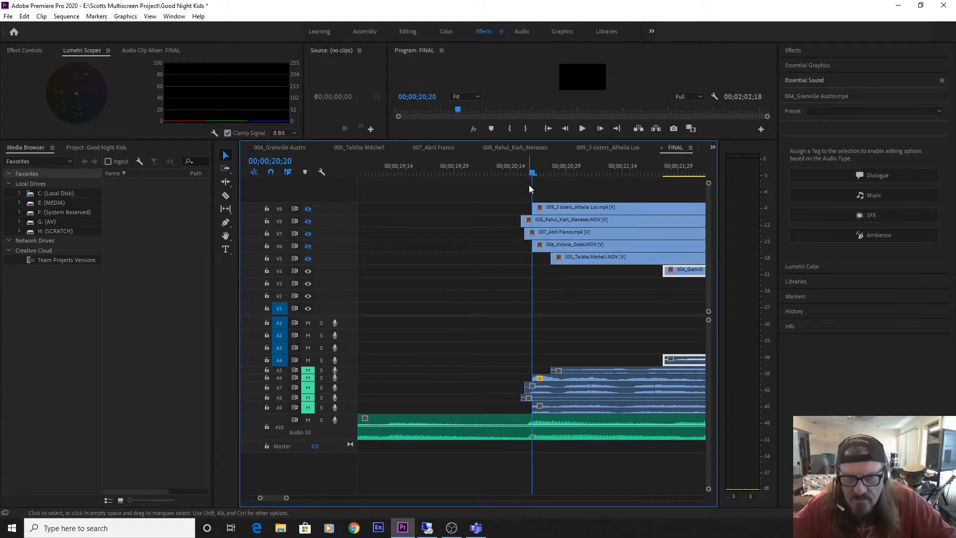
# Shift clip 005 to start at the music marker, 00;00;20;20, and play it with enlarged track A5 unmuted to 00;00;24;01.
pyautogui.doubleClick(345, 370)
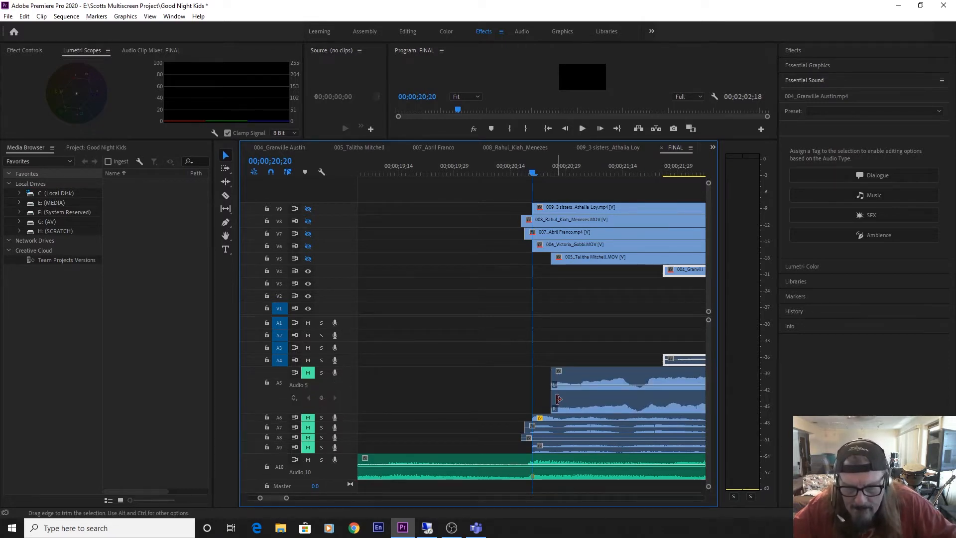
pyautogui.moveTo(558, 398)
pyautogui.mouseDown()
pyautogui.moveTo(470, 399)
pyautogui.moveTo(570, 401)
pyautogui.moveTo(550, 406)
pyautogui.moveTo(561, 406)
pyautogui.mouseUp()
pyautogui.press('space')
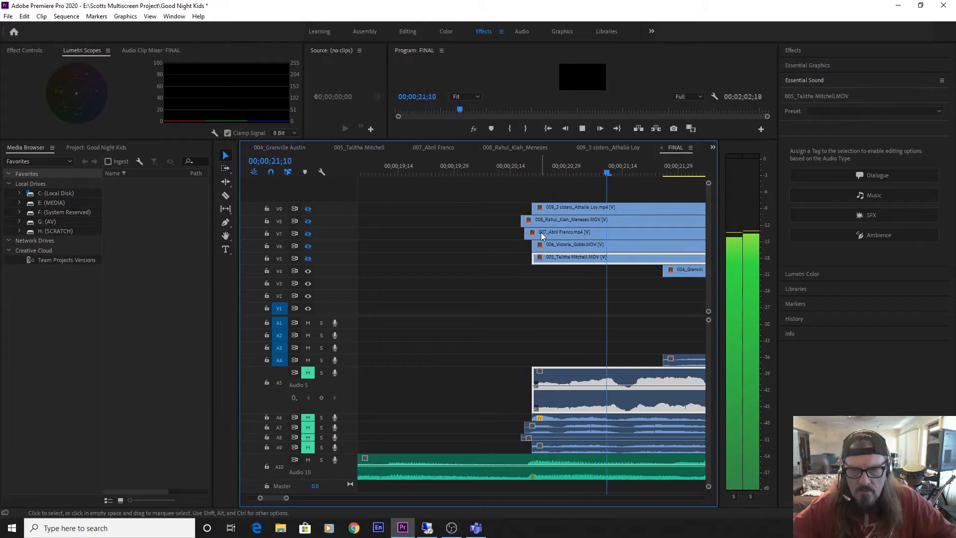
pyautogui.press('space')
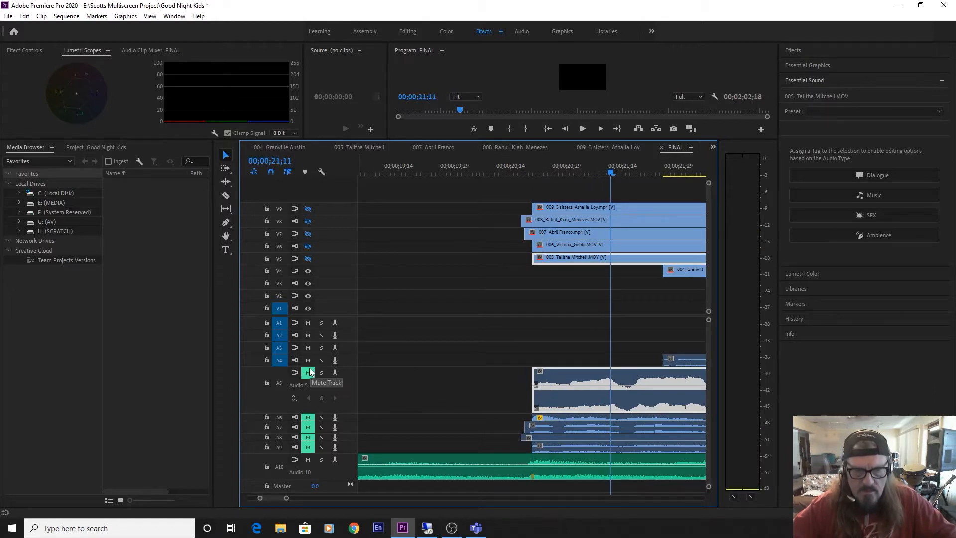
pyautogui.press('space')
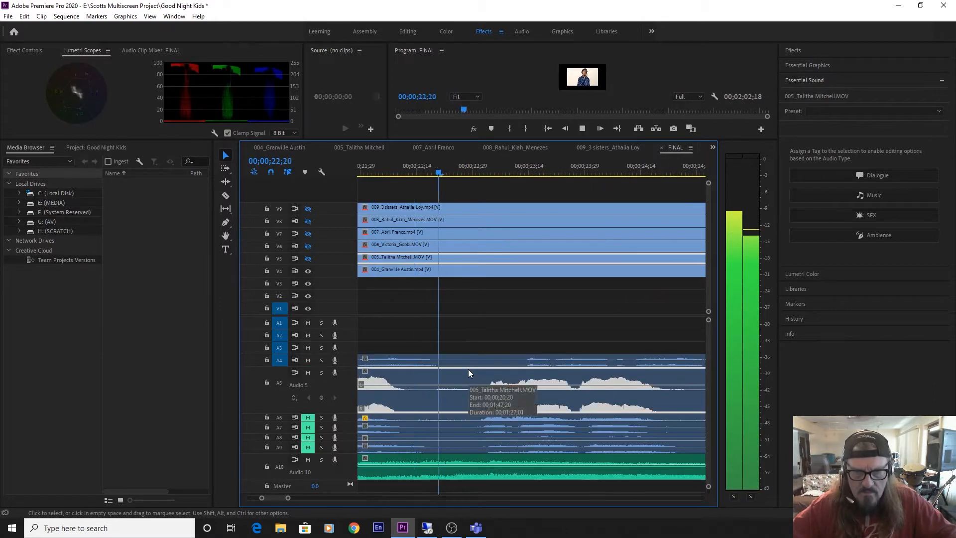
pyautogui.press('space')
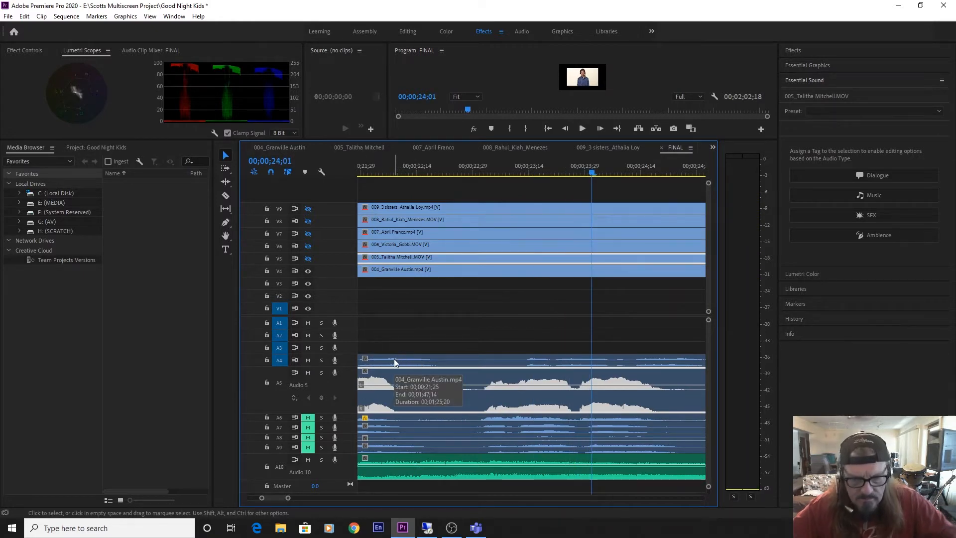
# Trim the start of clip 004 later to about 00;00;41;08 while playing clip 005's audio with the music to 00;00;38;28.
pyautogui.press('-')
pyautogui.press('-')
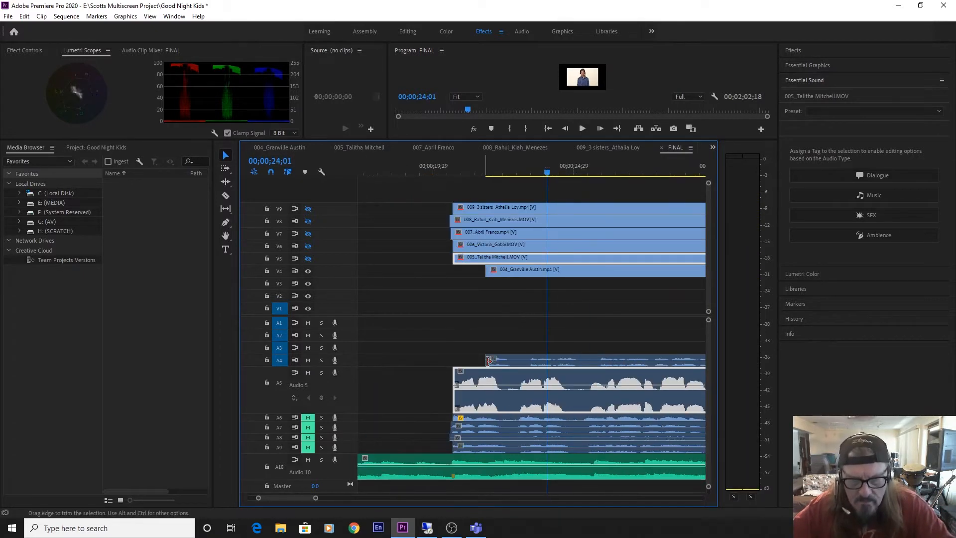
pyautogui.moveTo(553, 366); pyautogui.dragTo(710, 369)
pyautogui.press('space')
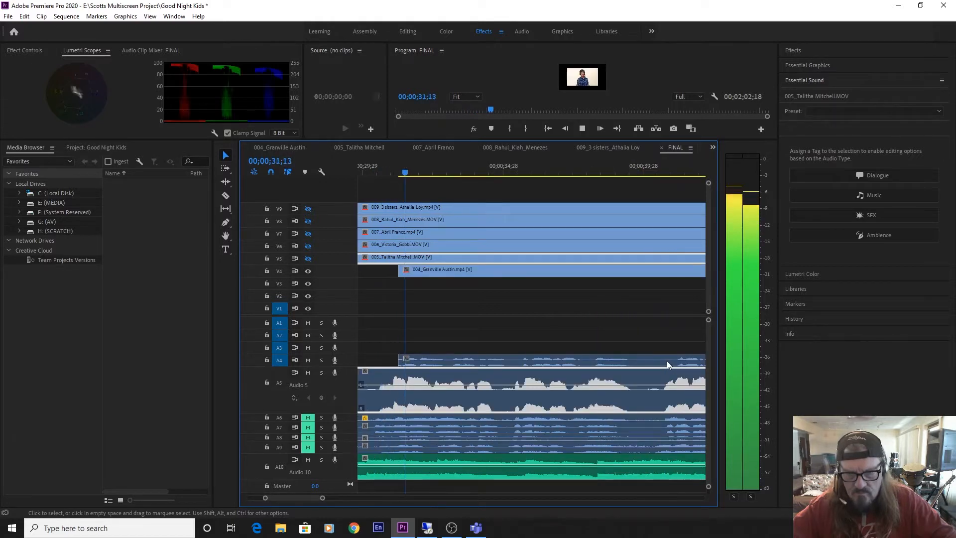
pyautogui.press('space')
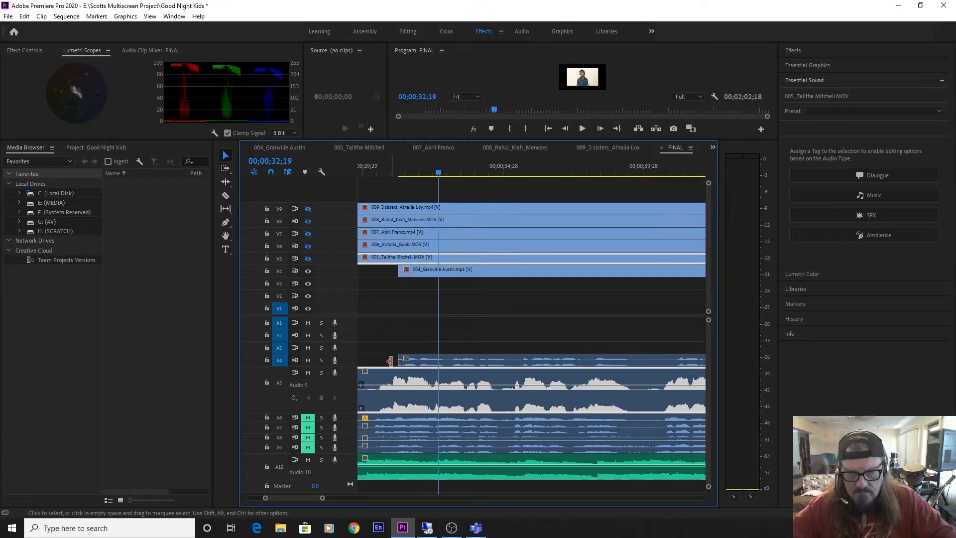
pyautogui.moveTo(403, 360); pyautogui.dragTo(681, 362)
pyautogui.press('space')
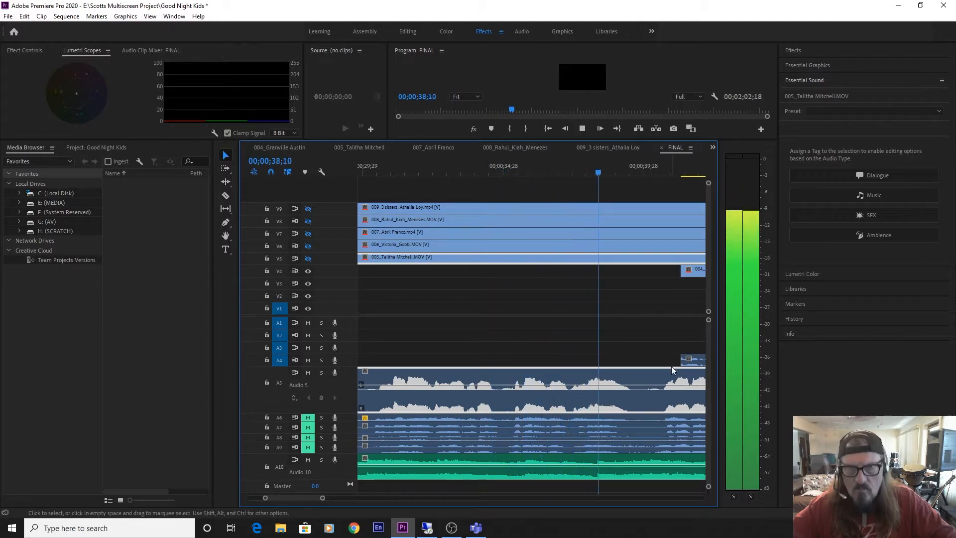
pyautogui.press('space')
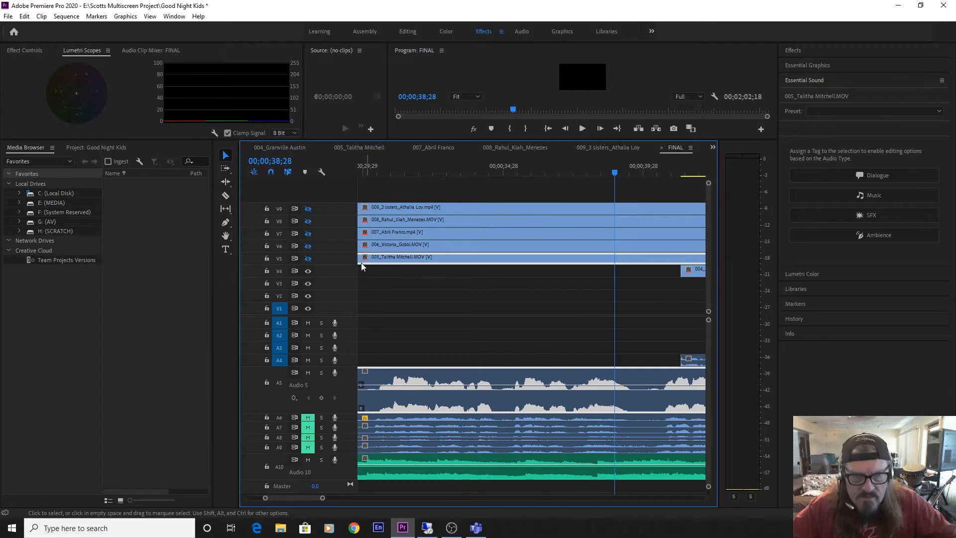
# Show video track V5 and extend the start of clip 004 back to about 00;00;29;29.
pyautogui.click(308, 259)
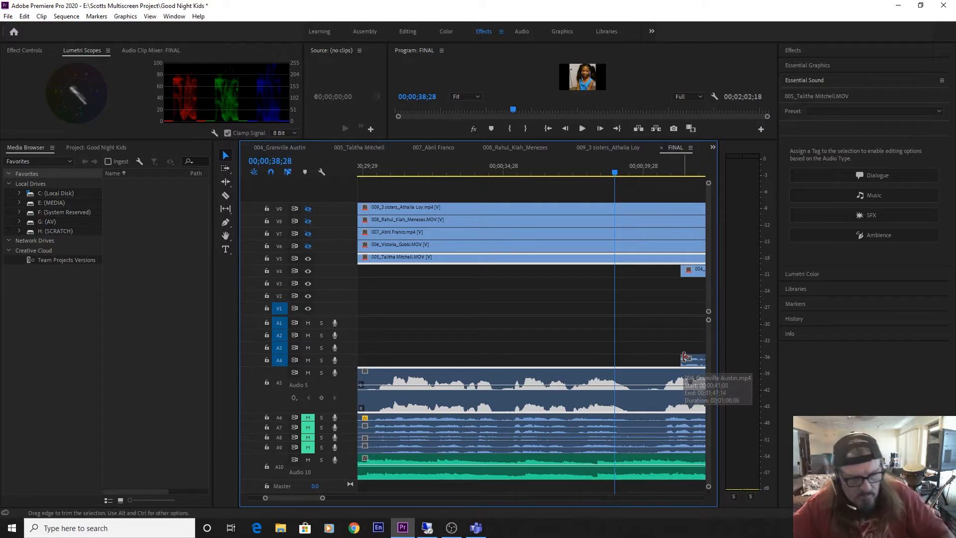
pyautogui.moveTo(684, 359); pyautogui.dragTo(365, 358)
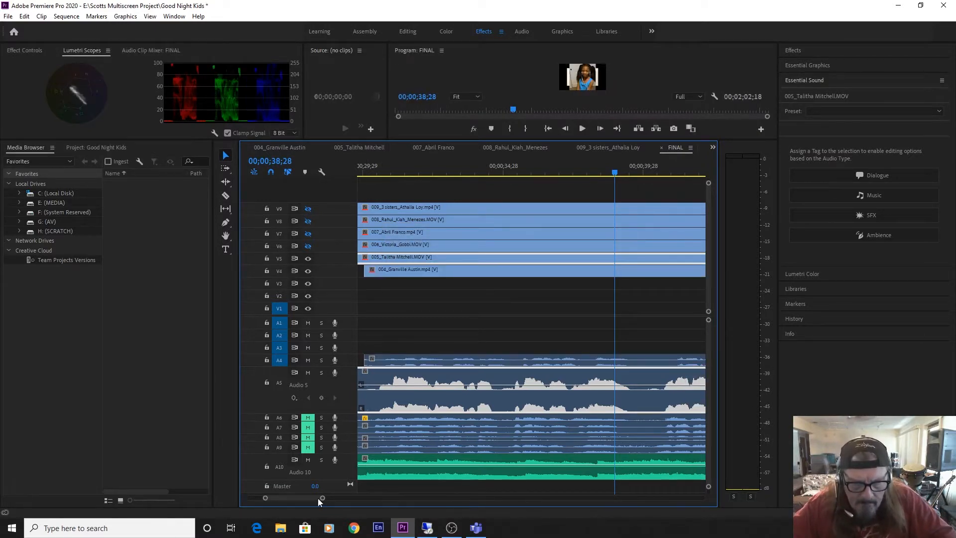
pyautogui.moveTo(323, 499); pyautogui.dragTo(369, 498)
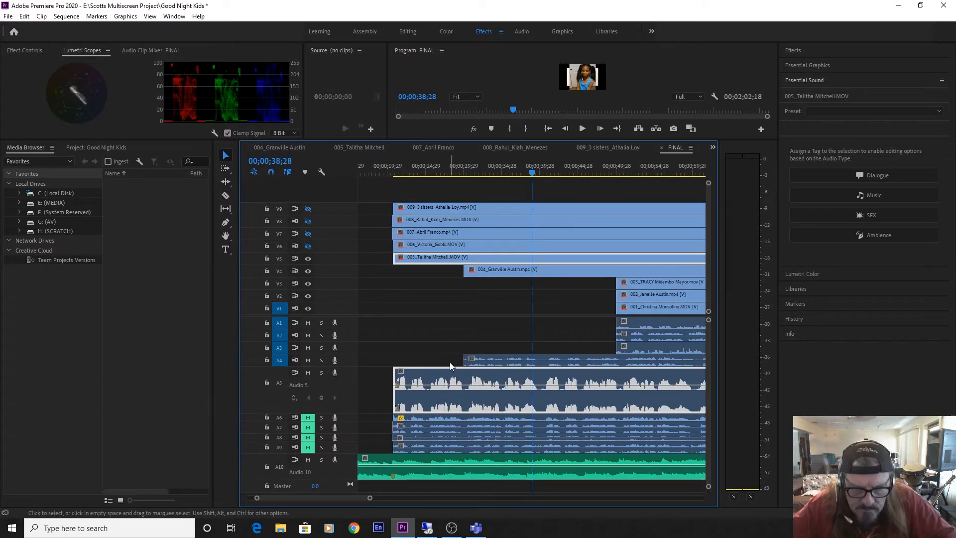
# Reduce track A5, enlarge track A4, and trim clip 004 so its vocal entry starts at the music marker.
pyautogui.doubleClick(345, 390)
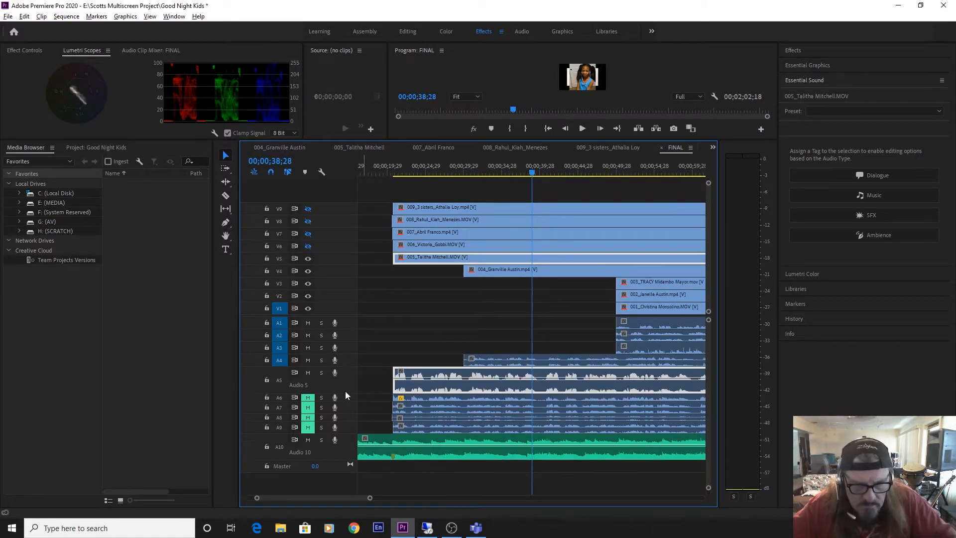
pyautogui.doubleClick(349, 359)
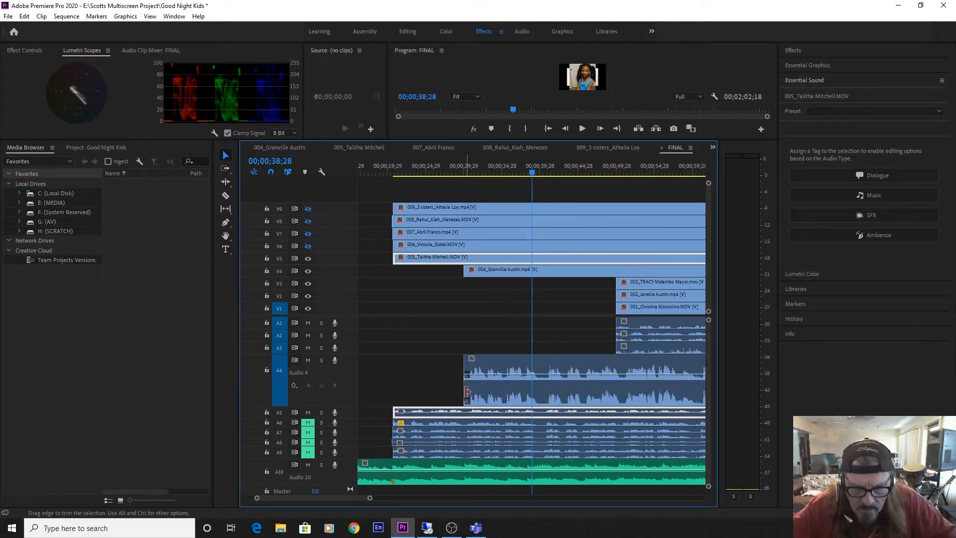
pyautogui.moveTo(463, 393); pyautogui.dragTo(531, 397)
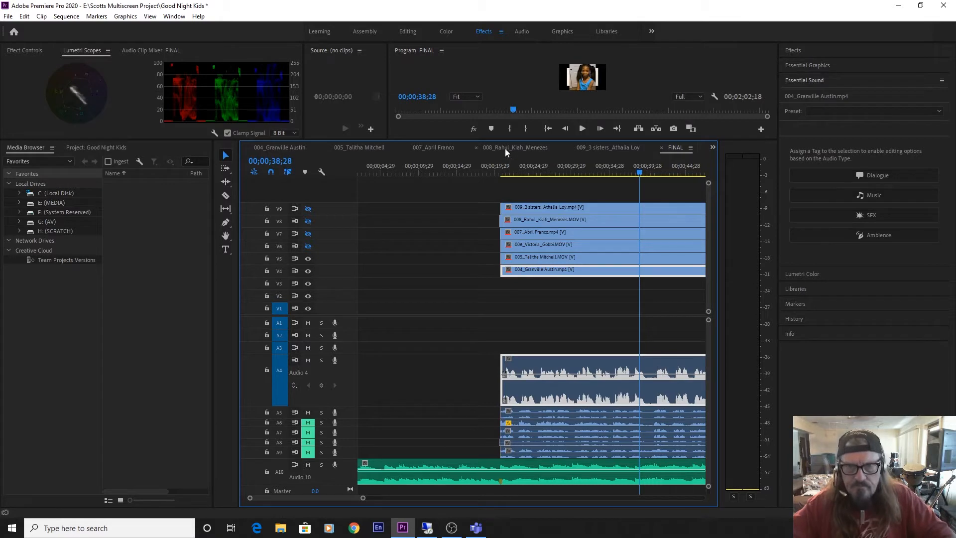
# Hide video track V5 and play clip 004 with the music from about 00;00;20;00 to 00;00;21;21.
pyautogui.click(493, 168)
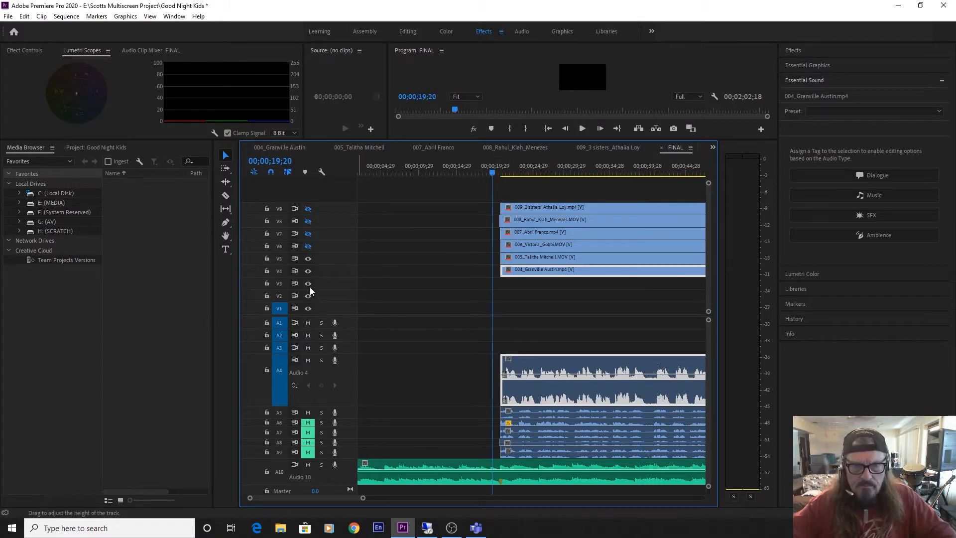
pyautogui.click(307, 257)
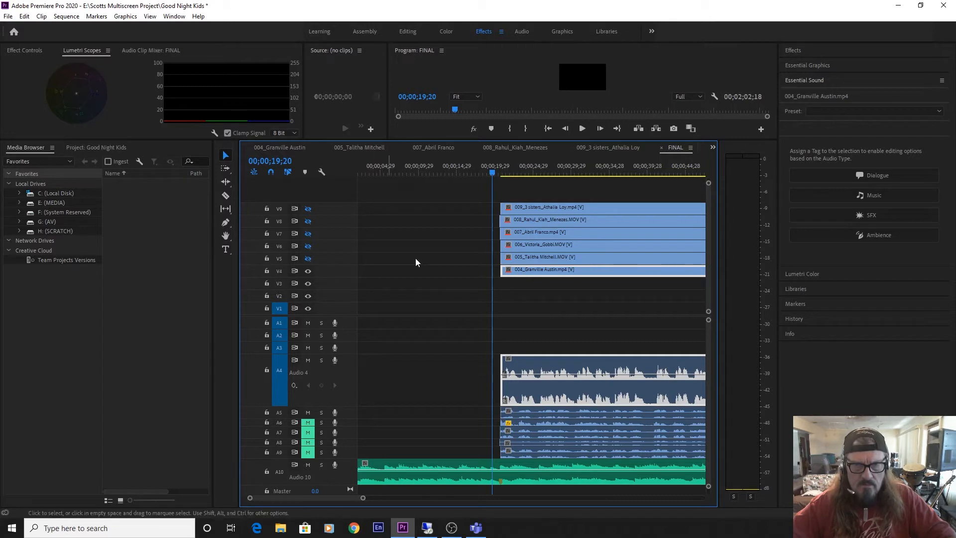
pyautogui.click(530, 168)
pyautogui.moveTo(530, 168)
pyautogui.mouseDown()
pyautogui.moveTo(558, 170)
pyautogui.moveTo(518, 171)
pyautogui.mouseUp()
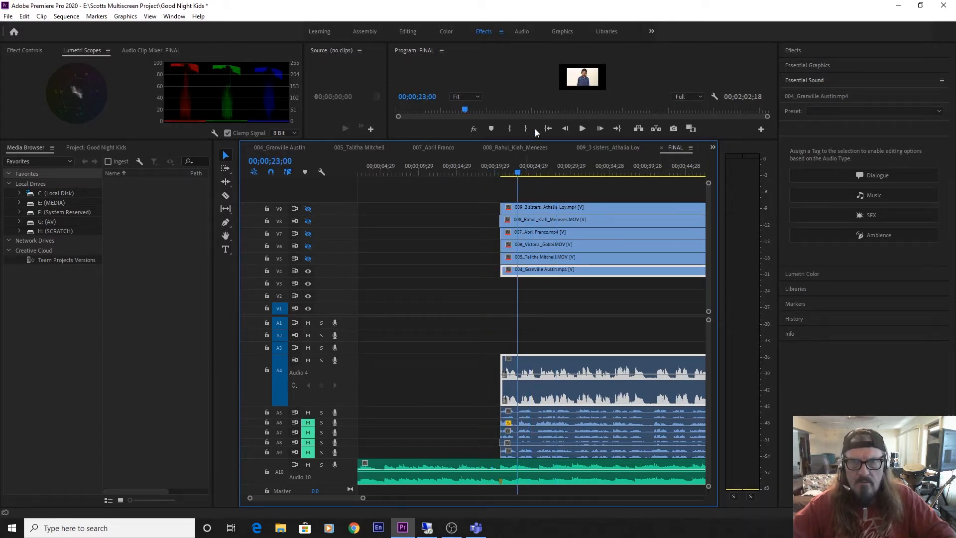
pyautogui.click(495, 171)
pyautogui.press('space')
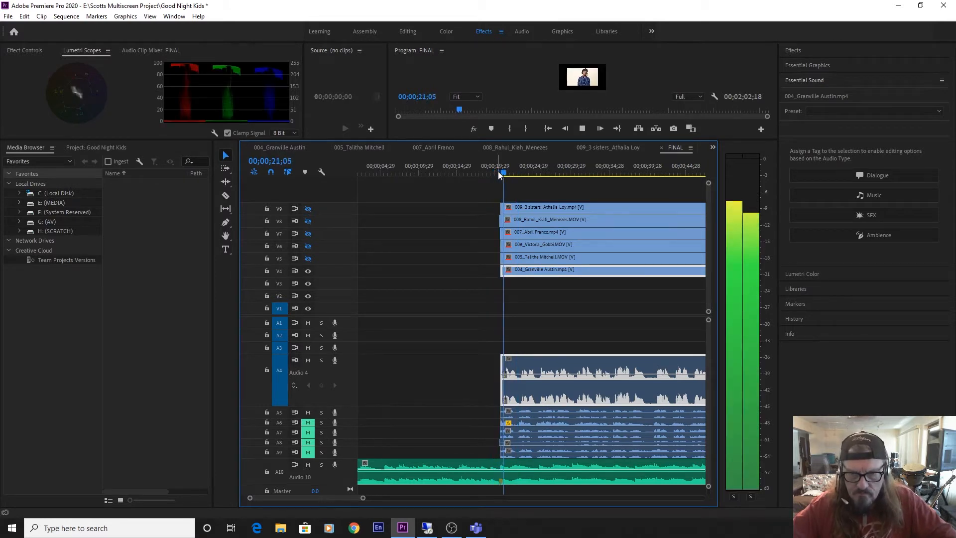
pyautogui.press('space')
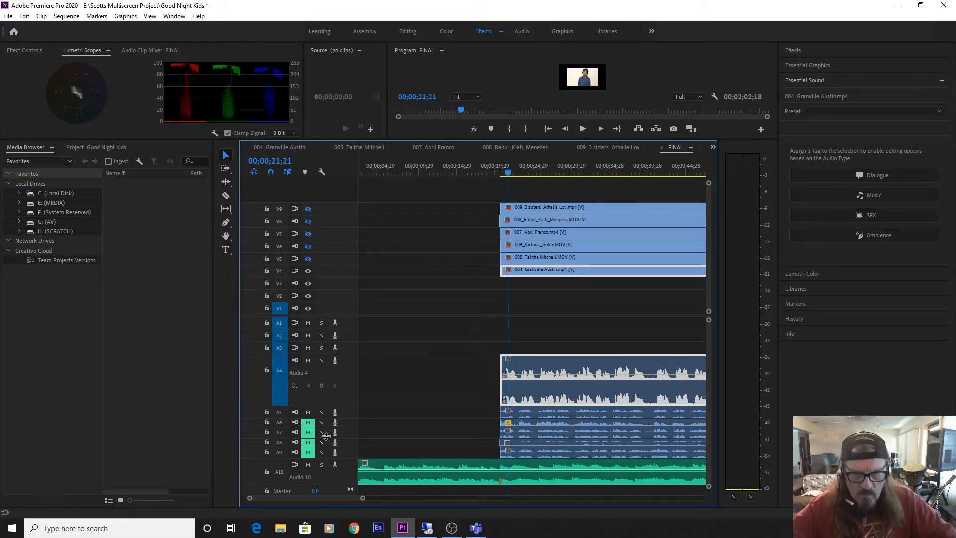
# Mute audio track A5 and continue playing clip 004 with the music to 00;00;23;21.
pyautogui.click(308, 412)
pyautogui.press('space')
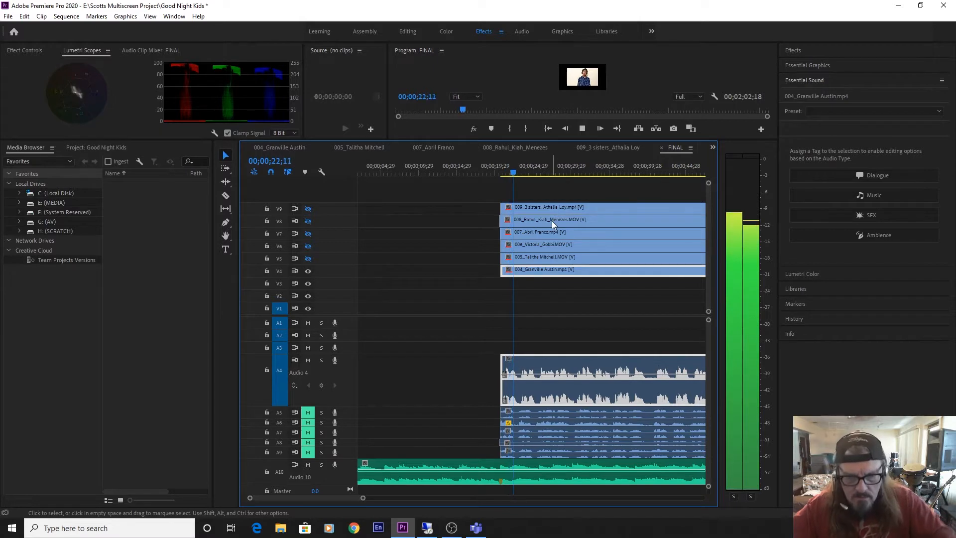
pyautogui.press('=')
pyautogui.press('=')
pyautogui.press('=')
pyautogui.press('space')
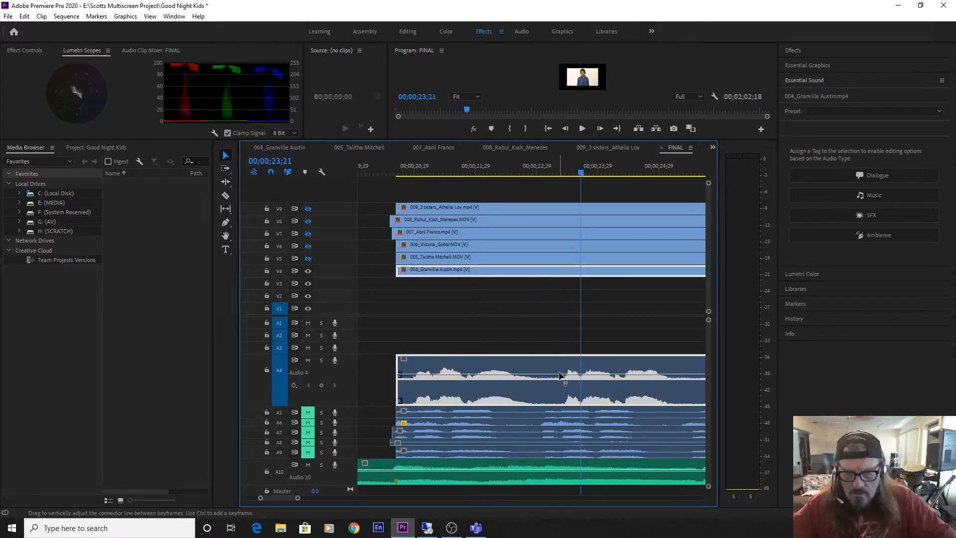
# Shift clip 004 earlier so its second vocal phrase starts at 00;00;23;03, trim its start to about 00;00;20;17, and check by playback.
pyautogui.moveTo(580, 169); pyautogui.dragTo(547, 188)
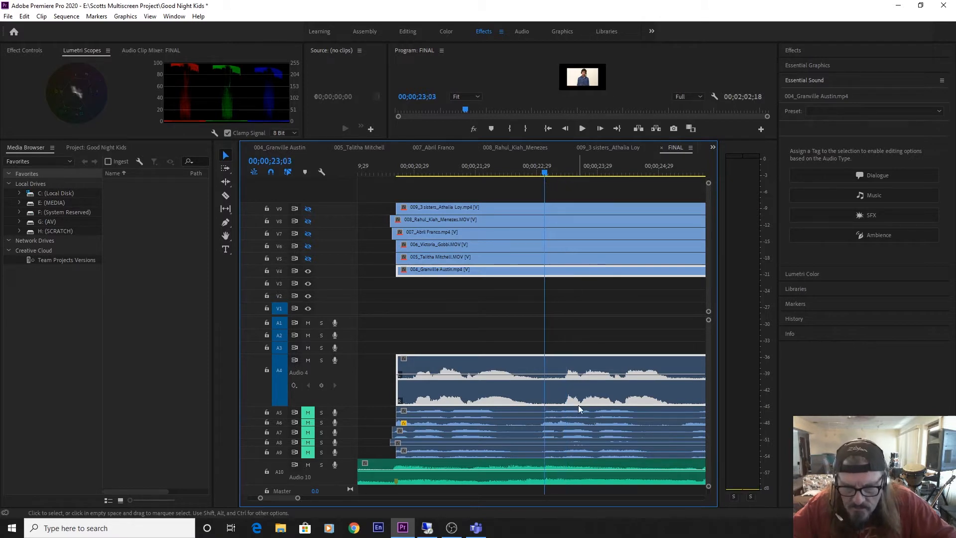
pyautogui.moveTo(564, 400); pyautogui.dragTo(546, 403)
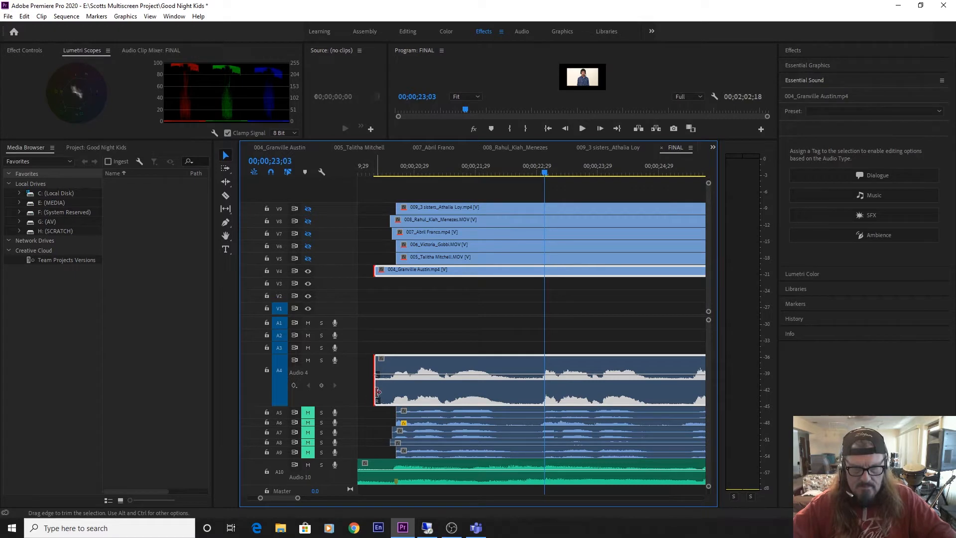
pyautogui.moveTo(377, 392); pyautogui.dragTo(390, 392)
pyautogui.moveTo(462, 166); pyautogui.dragTo(382, 186)
pyautogui.press('space')
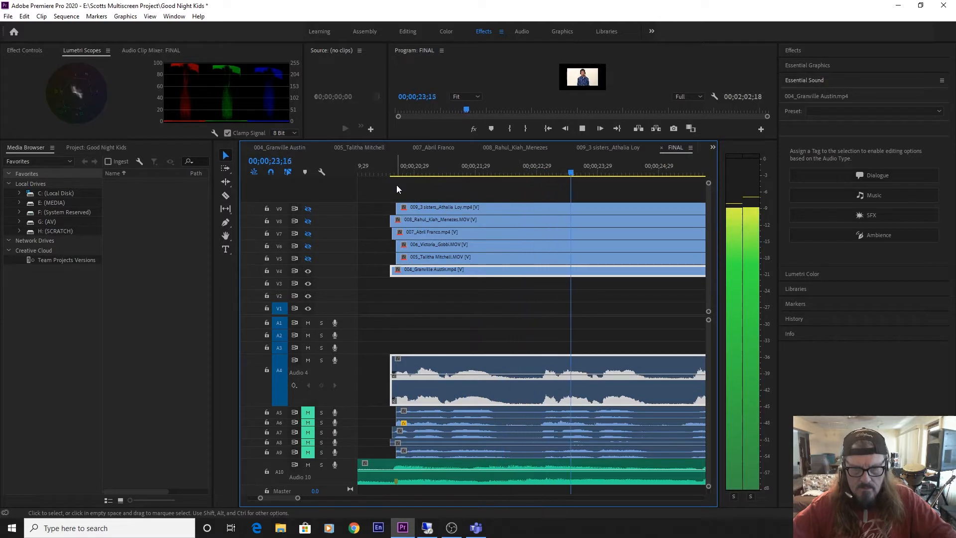
pyautogui.press('space')
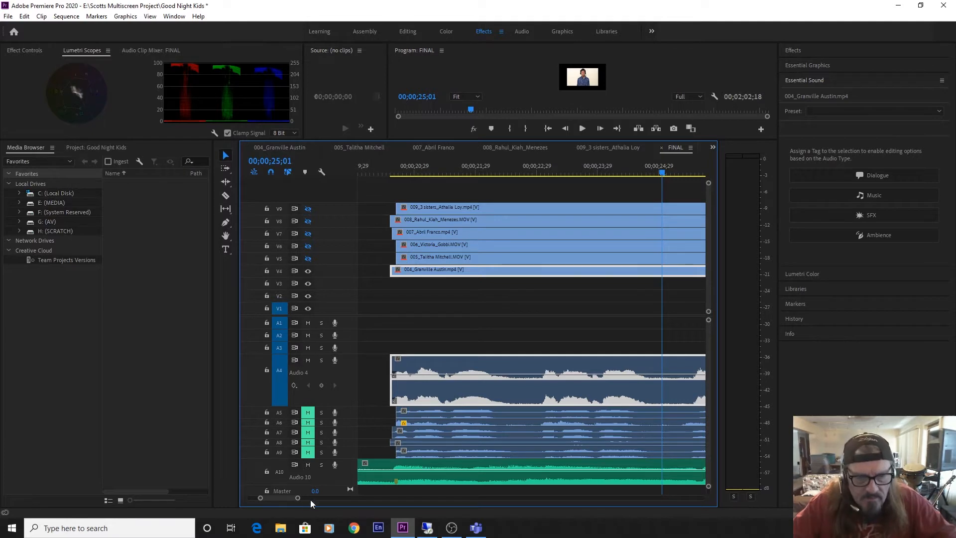
# Mute and hide clip 004's tracks A4 and V4, reducing A4's height and enlarging A3.
pyautogui.moveTo(297, 499); pyautogui.dragTo(357, 505)
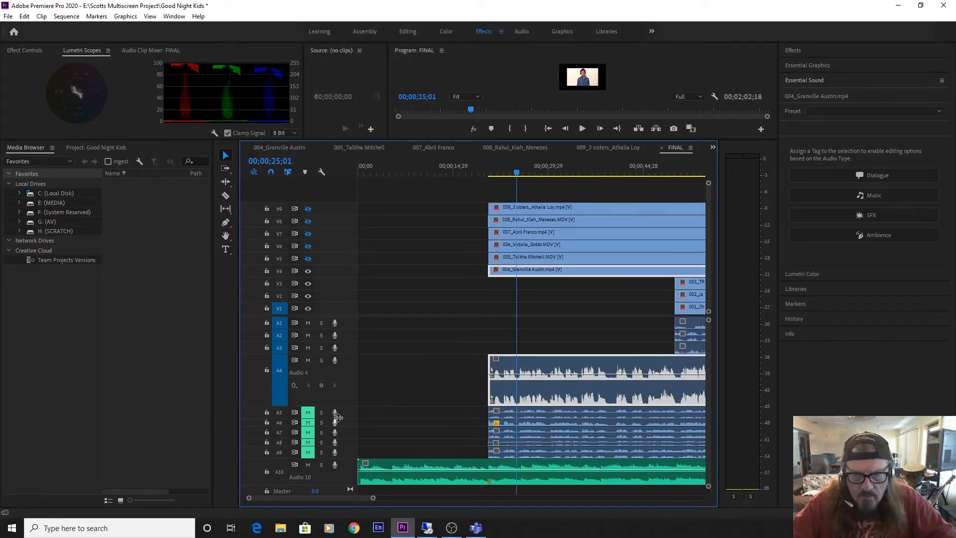
pyautogui.scroll(-4, 309, 379)
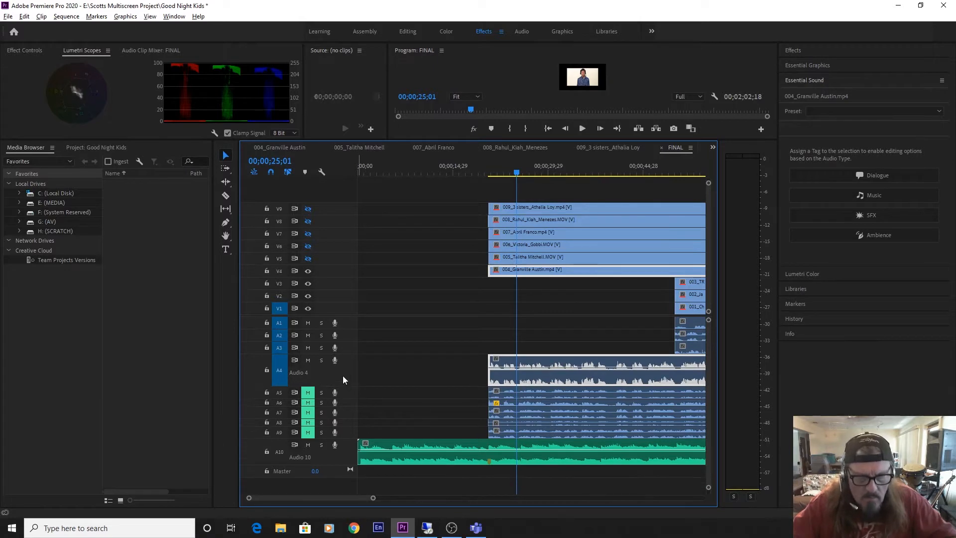
pyautogui.scroll(-3, 343, 376)
pyautogui.click(309, 360)
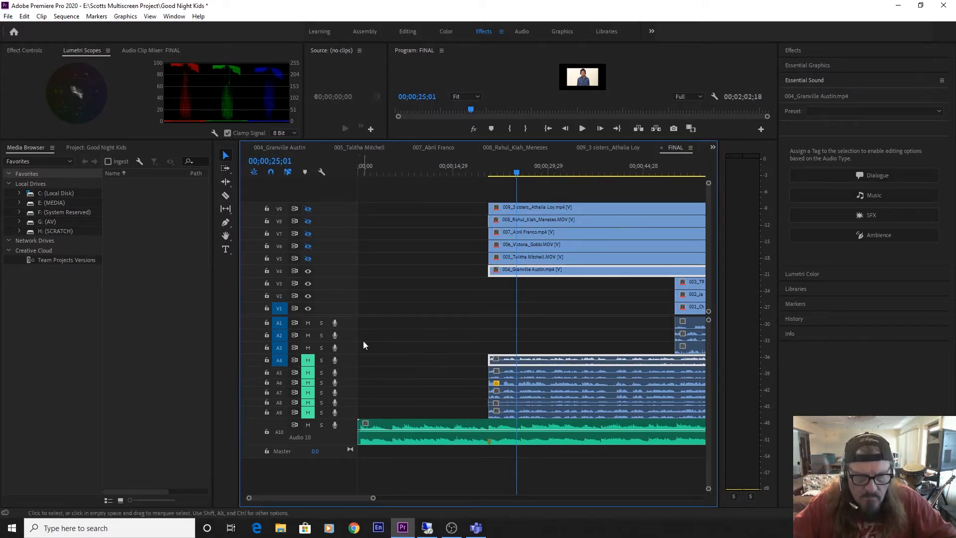
pyautogui.scroll(4, 342, 348)
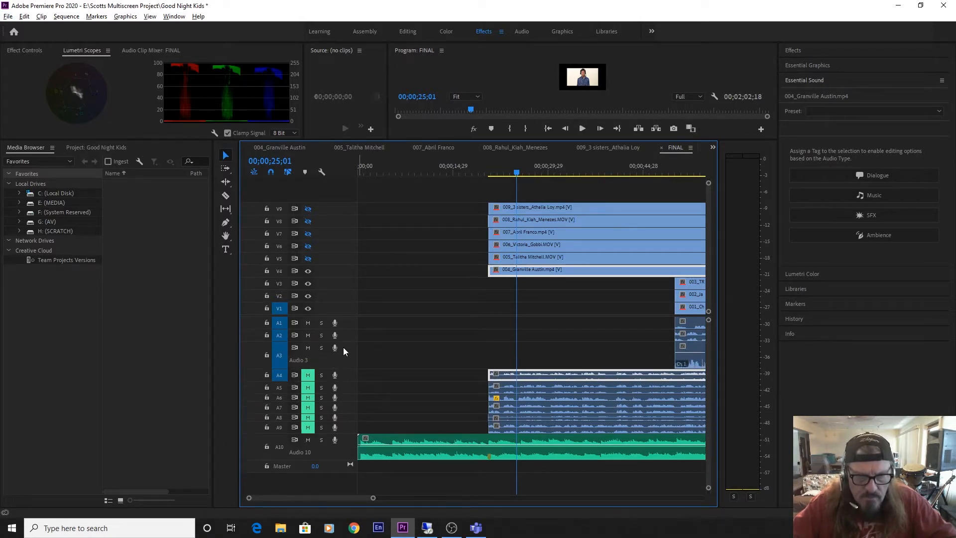
pyautogui.click(308, 271)
# Move the start of clip 003 earlier on the timeline to about 00;00;19, just before the music's vocal-entry marker.
pyautogui.moveTo(688, 376); pyautogui.dragTo(542, 372)
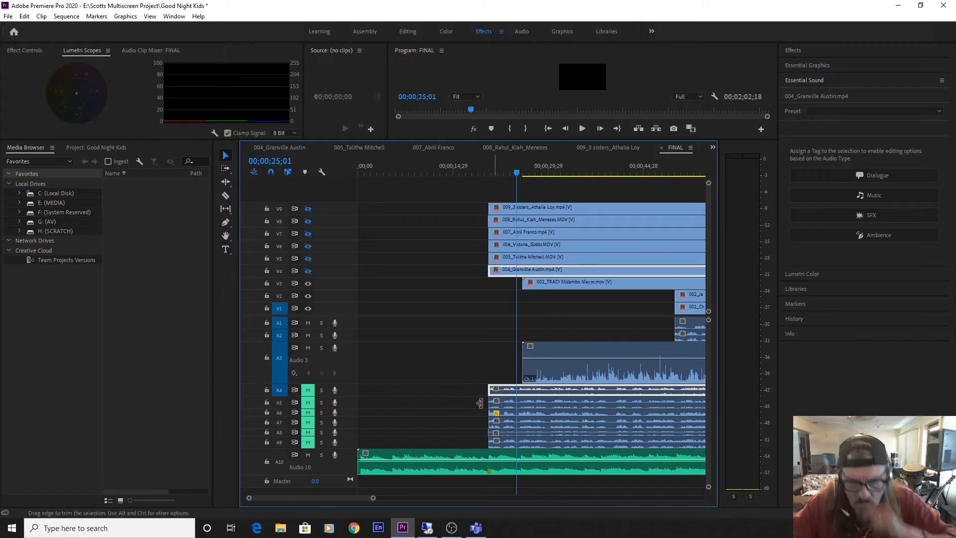
pyautogui.press('=')
pyautogui.press('=')
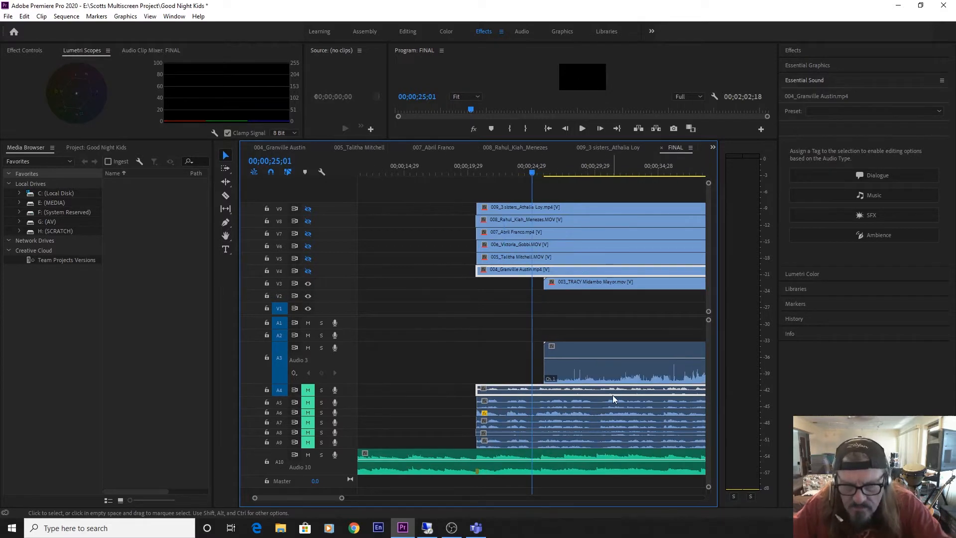
pyautogui.moveTo(600, 373); pyautogui.dragTo(410, 371)
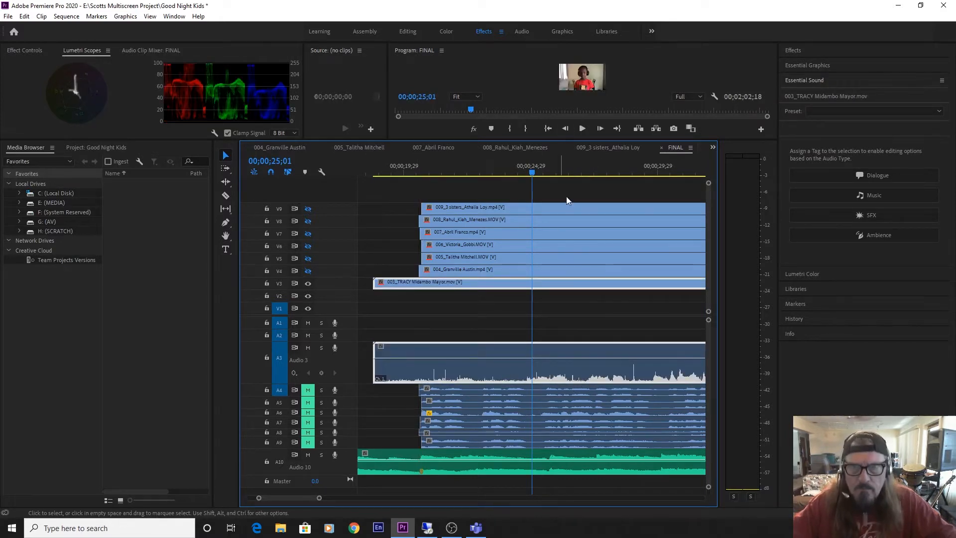
# Play clip 003 from 00;00;19;29 to 00;00;26;00, muting the music track A10 partway to listen for the vocal entry.
pyautogui.moveTo(456, 161); pyautogui.dragTo(404, 178)
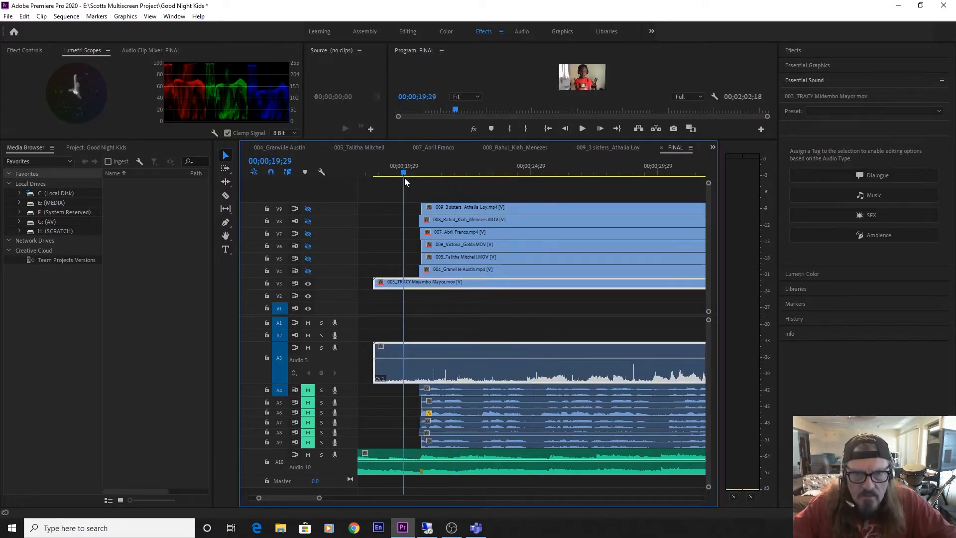
pyautogui.press('space')
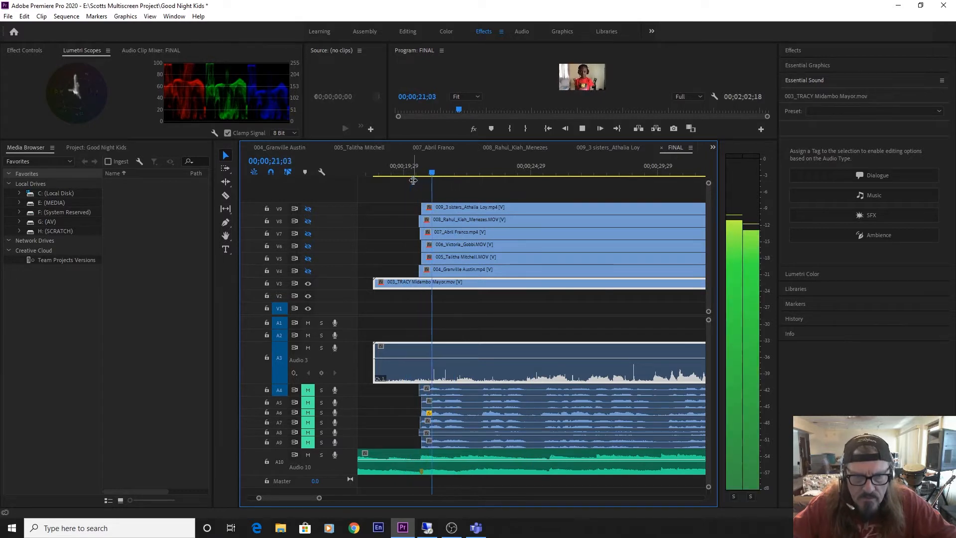
pyautogui.press('space')
pyautogui.click(308, 455)
pyautogui.press('space')
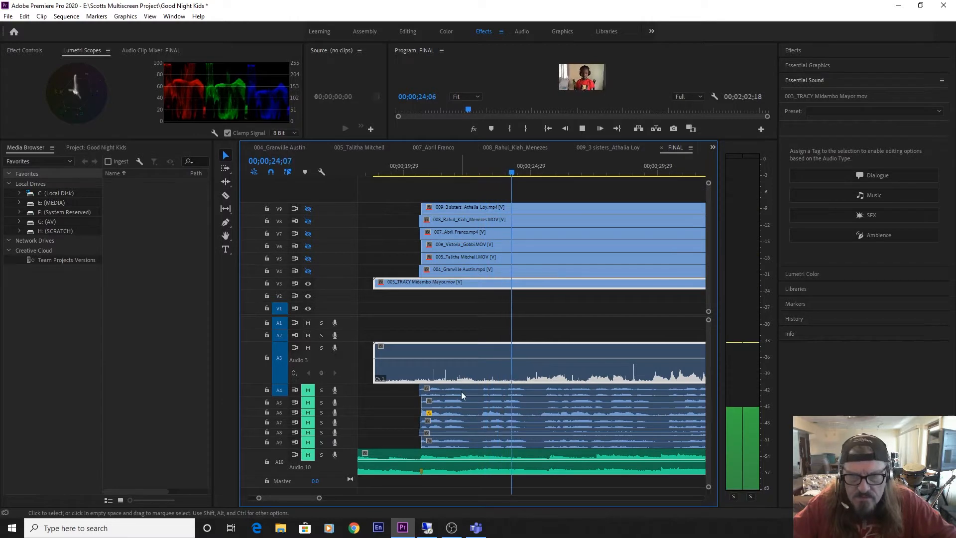
pyautogui.press('space')
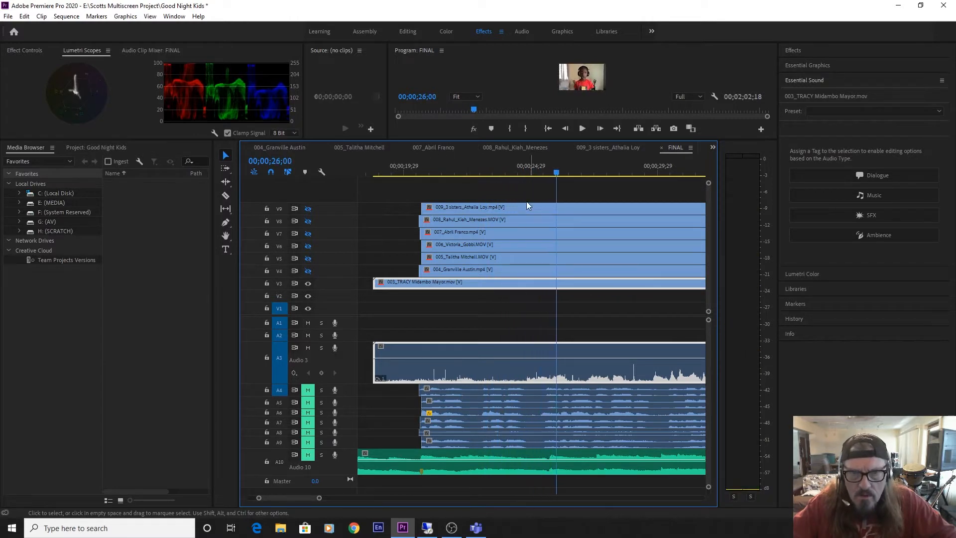
# Locate clip 003's vocal entry at 00;00;24;25, trim its start there and align the clip with the music marker.
pyautogui.click(514, 171)
pyautogui.press('space')
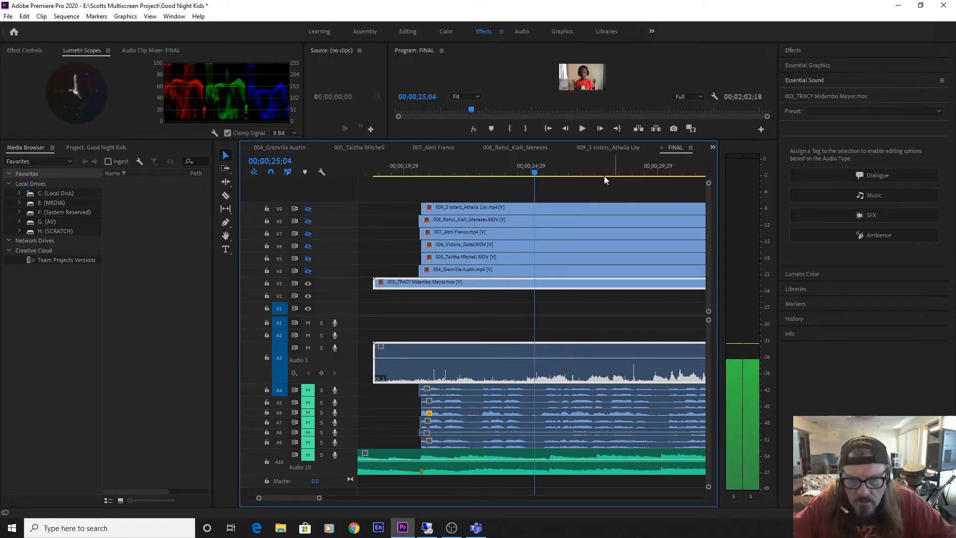
pyautogui.press('space')
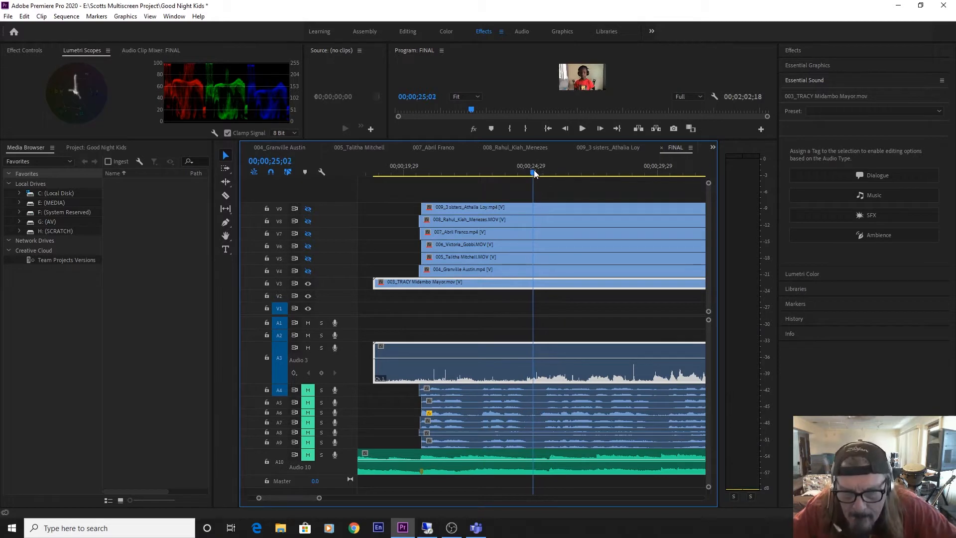
pyautogui.click(526, 173)
pyautogui.moveTo(528, 177); pyautogui.dragTo(528, 177)
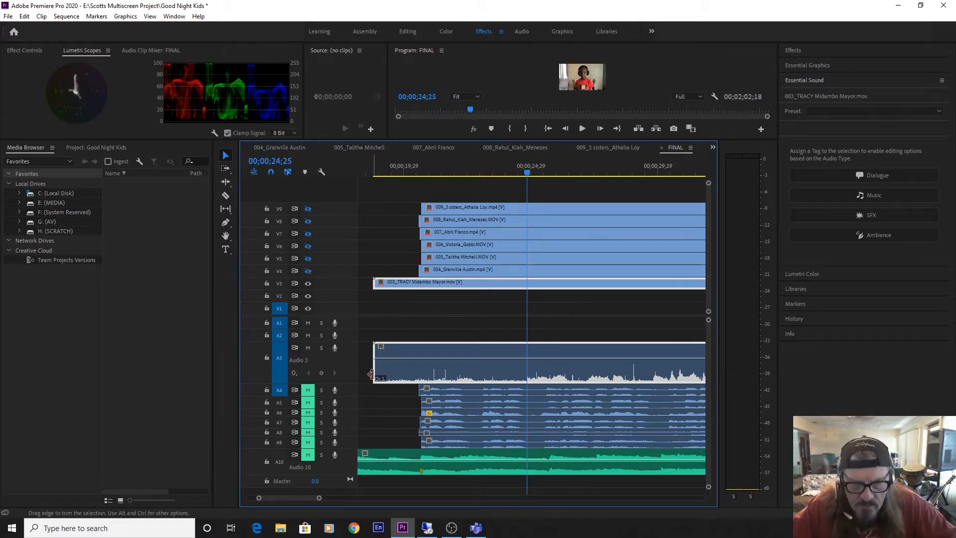
pyautogui.moveTo(375, 374); pyautogui.dragTo(451, 363)
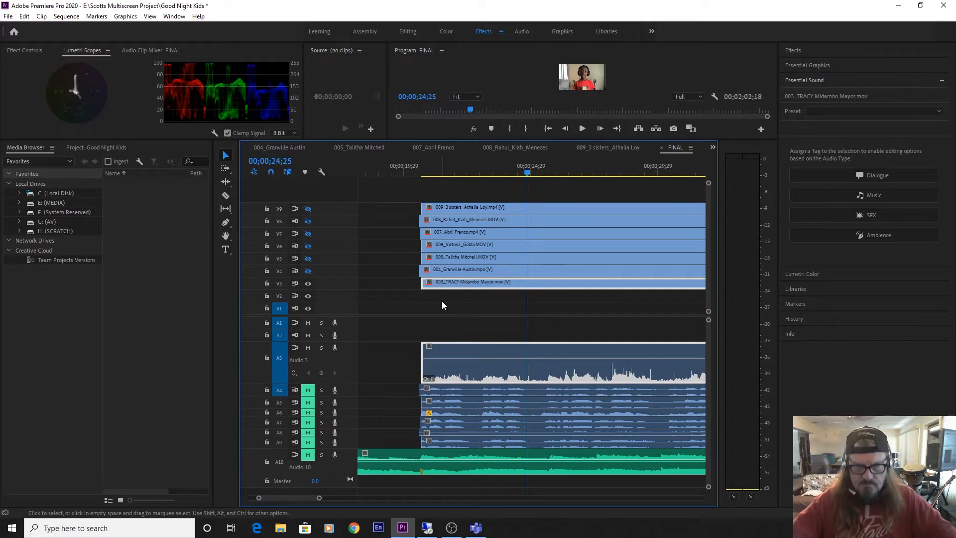
# Play clip 003 with music track A10 unmuted to 00;00;38;23, normalizing all peaks of the clip's audio along the way.
pyautogui.press('space')
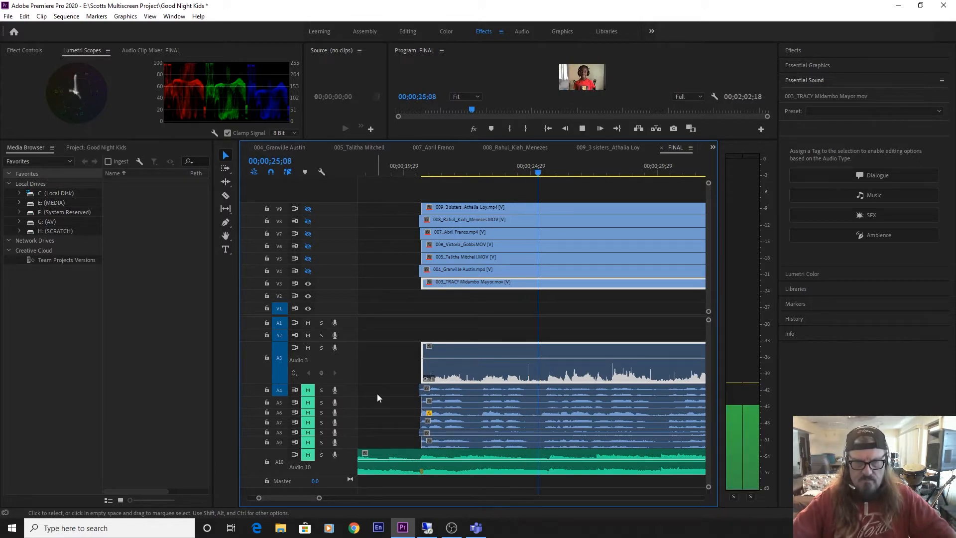
pyautogui.click(306, 455)
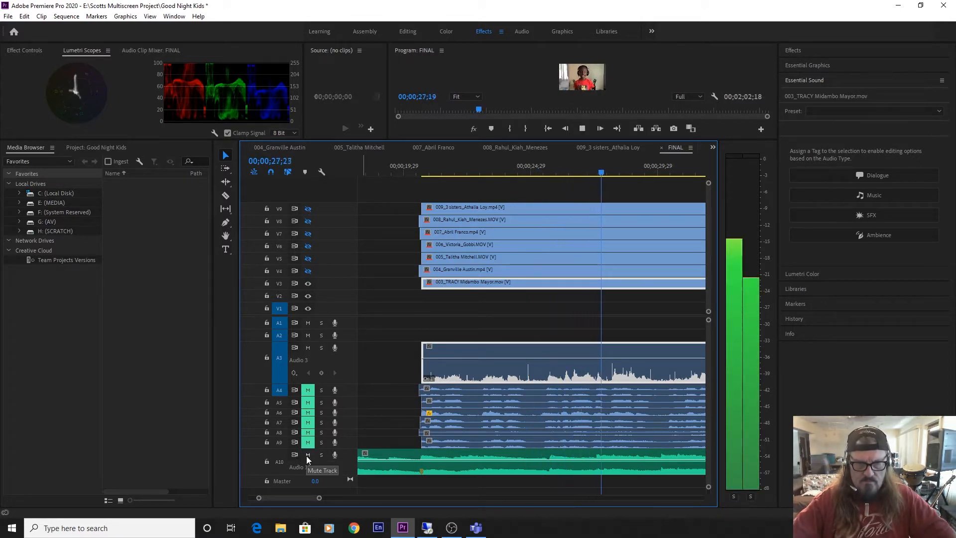
pyautogui.rightClick(599, 378)
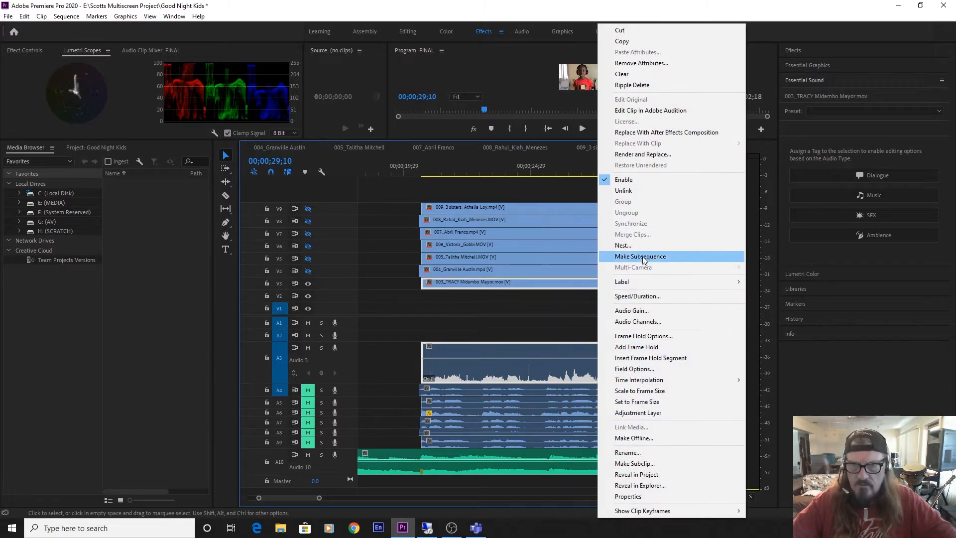
pyautogui.click(613, 308)
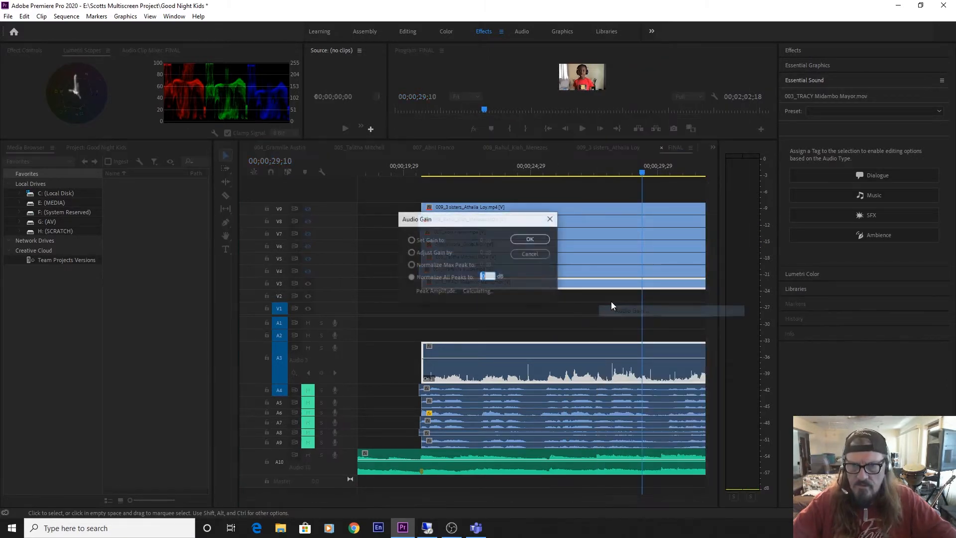
pyautogui.click(448, 276)
pyautogui.click(529, 239)
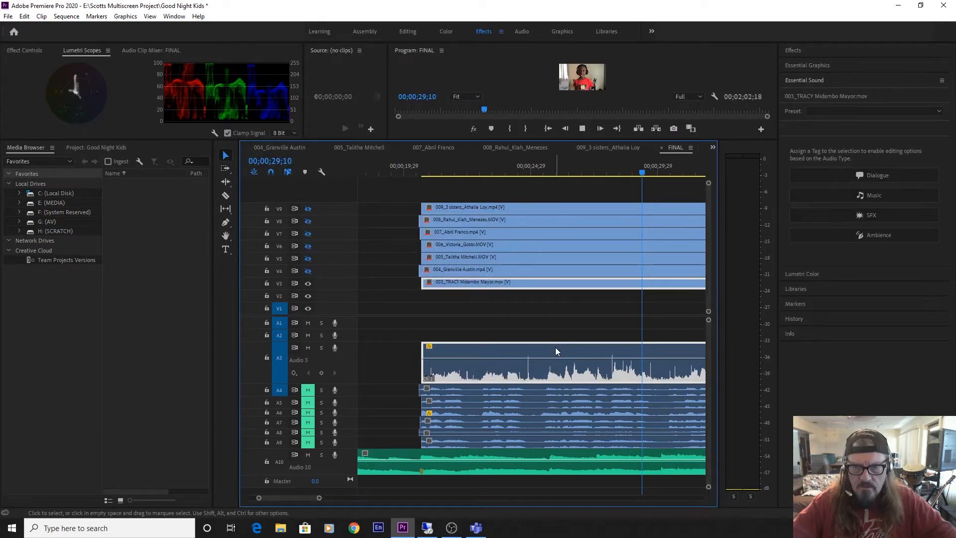
pyautogui.press('space')
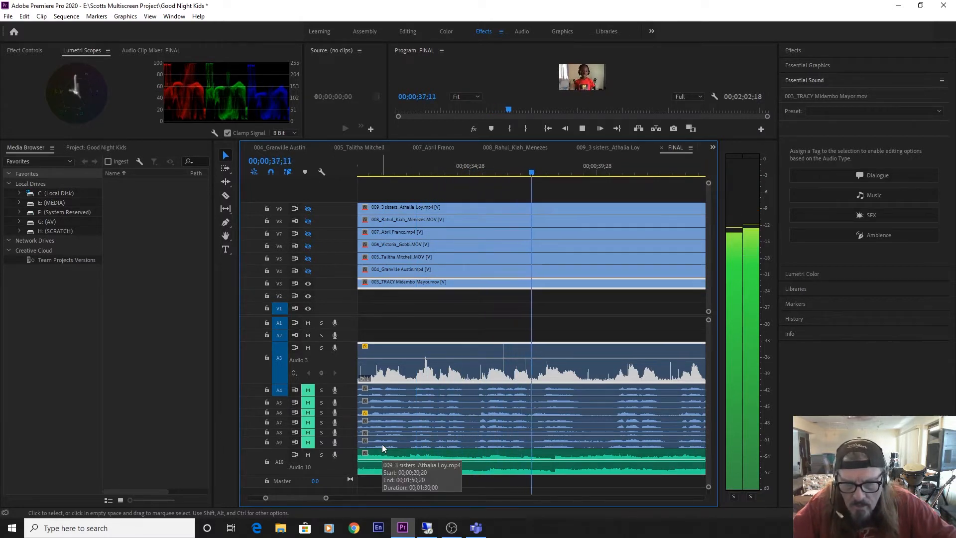
pyautogui.press('space')
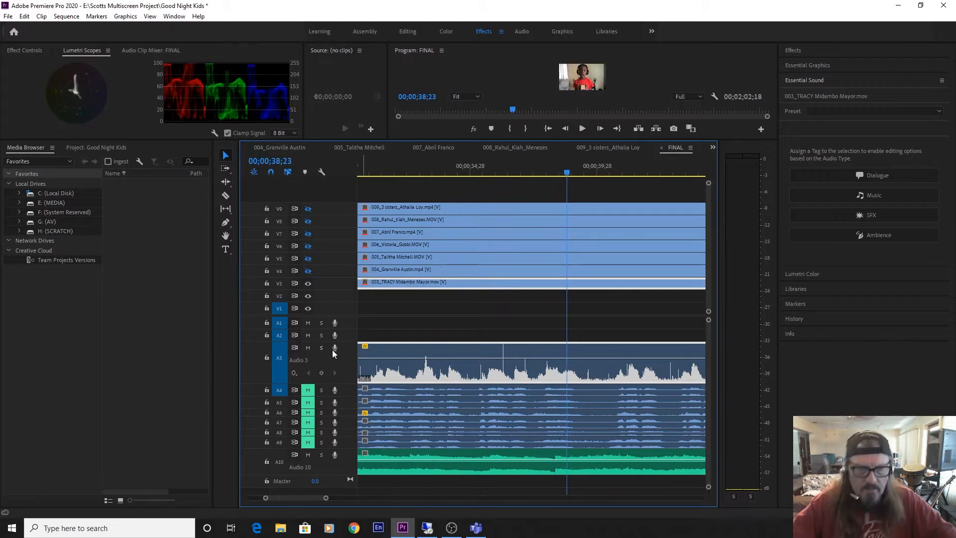
# Save the project and reduce the height of audio track A3.
pyautogui.hotkey('ctrl', 's')
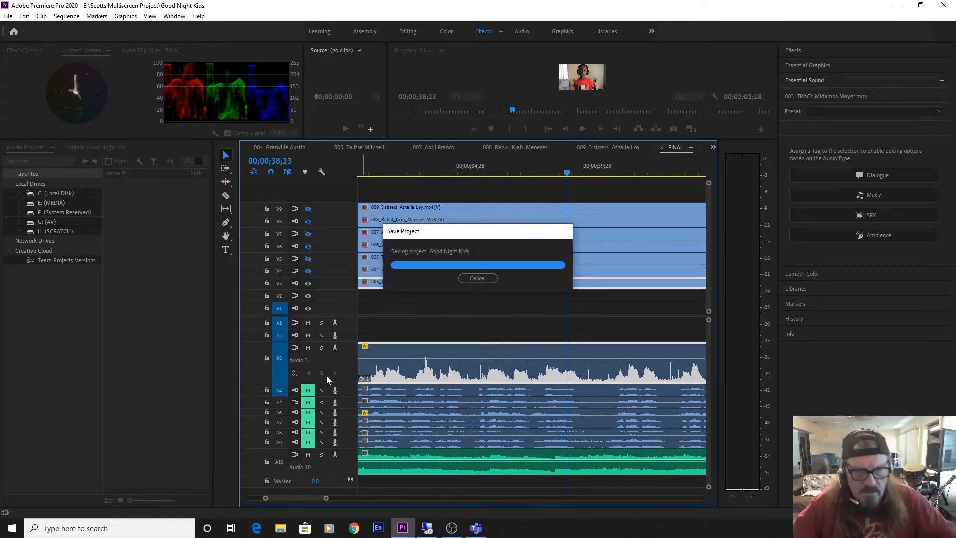
pyautogui.keyDown('alt'); pyautogui.scroll(-5, 339, 362); pyautogui.keyUp('alt')
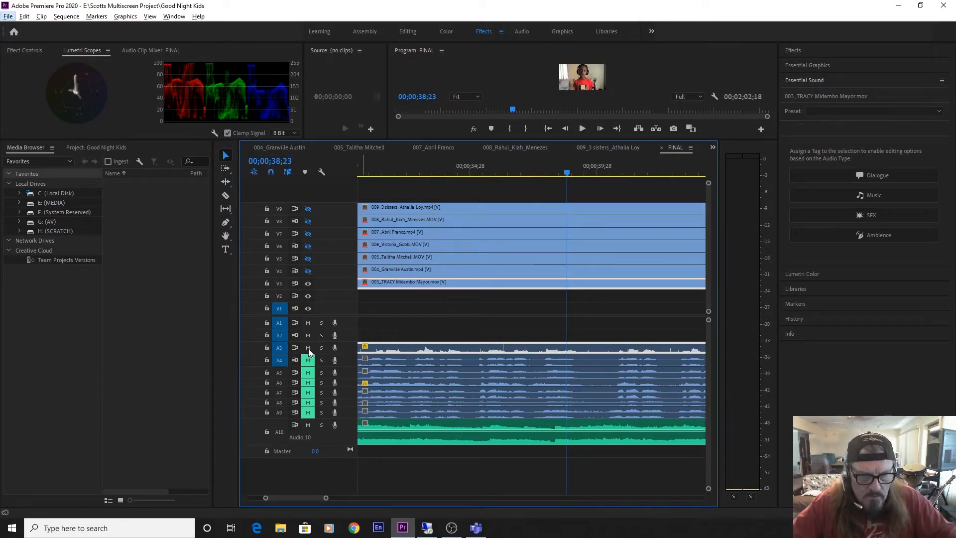
# Mute audio track A3, then extend clip 002's start back and trim it to its vocal entry at 00;00;29;07.
pyautogui.keyDown('alt'); pyautogui.scroll(4, 342, 335); pyautogui.keyUp('alt')
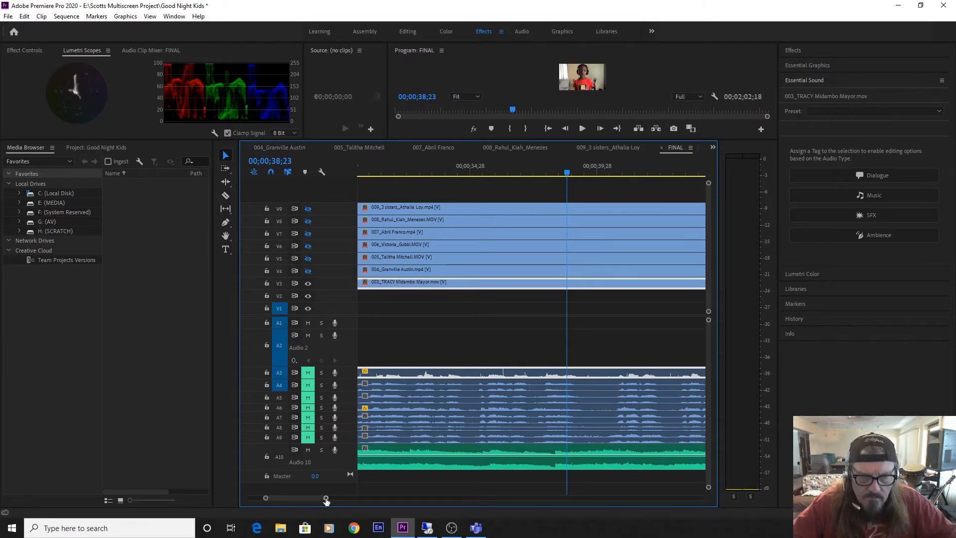
pyautogui.moveTo(326, 499); pyautogui.dragTo(383, 498)
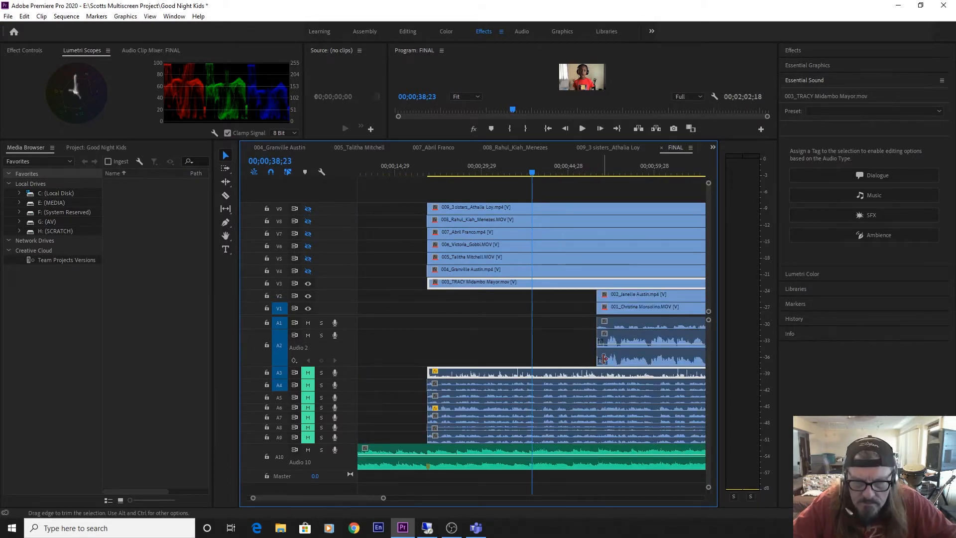
pyautogui.moveTo(600, 359); pyautogui.dragTo(406, 357)
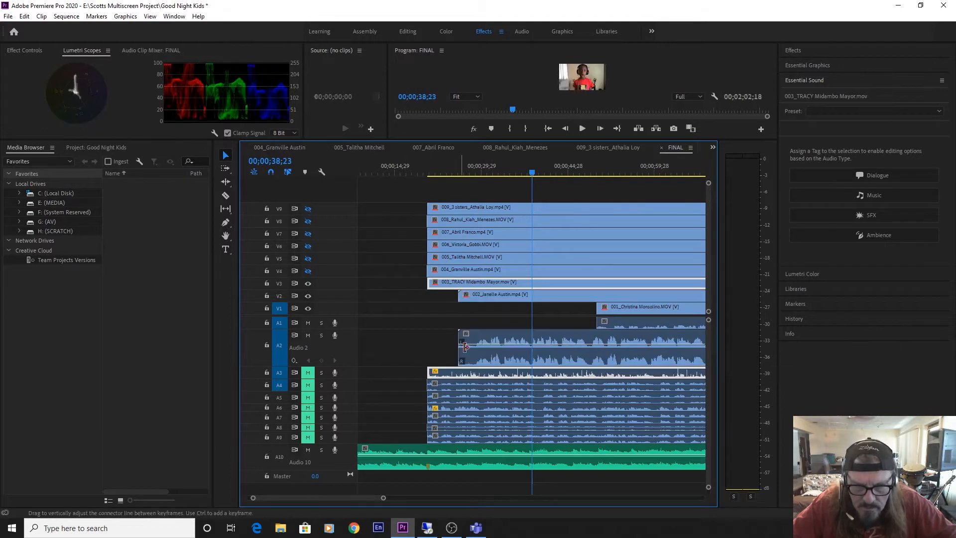
pyautogui.moveTo(485, 164); pyautogui.dragTo(478, 174)
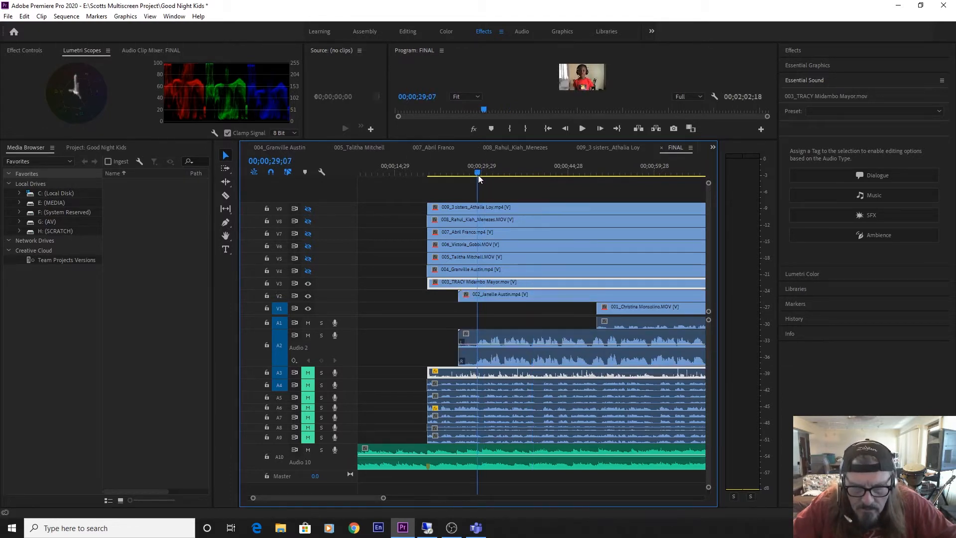
pyautogui.moveTo(463, 359); pyautogui.dragTo(477, 359)
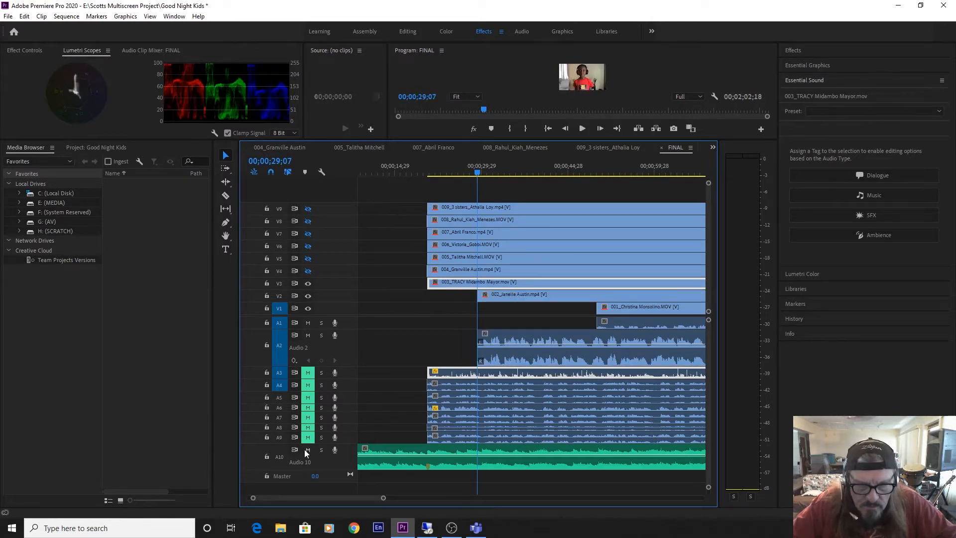
# Mute music track A10 to listen to clip 002's trimmed vocal entry and align the clip's start with the music marker.
pyautogui.press('space')
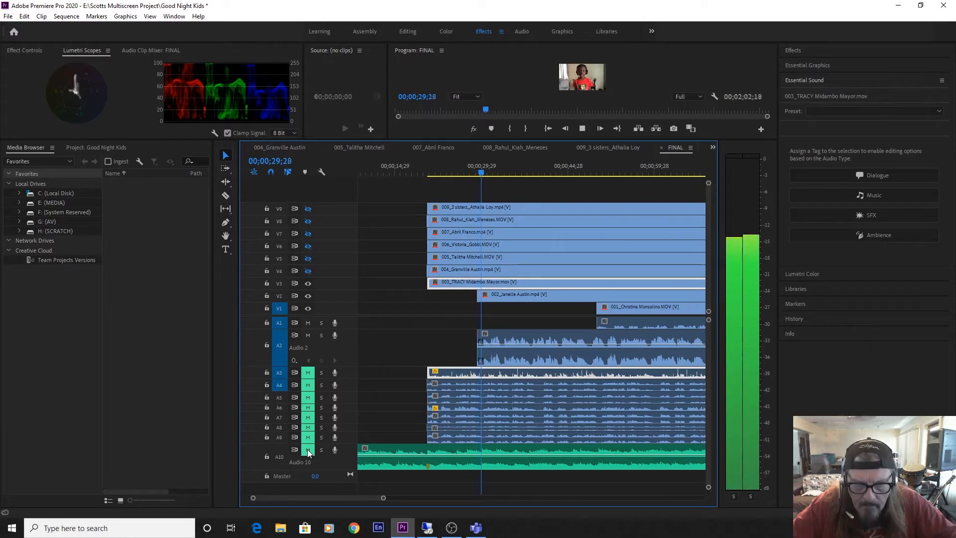
pyautogui.press('space')
pyautogui.moveTo(521, 355); pyautogui.dragTo(472, 358)
# Play clip 002 against unmuted music track A10 to 00;00;44;20, hiding video track V3 partway, and save the project.
pyautogui.press('space')
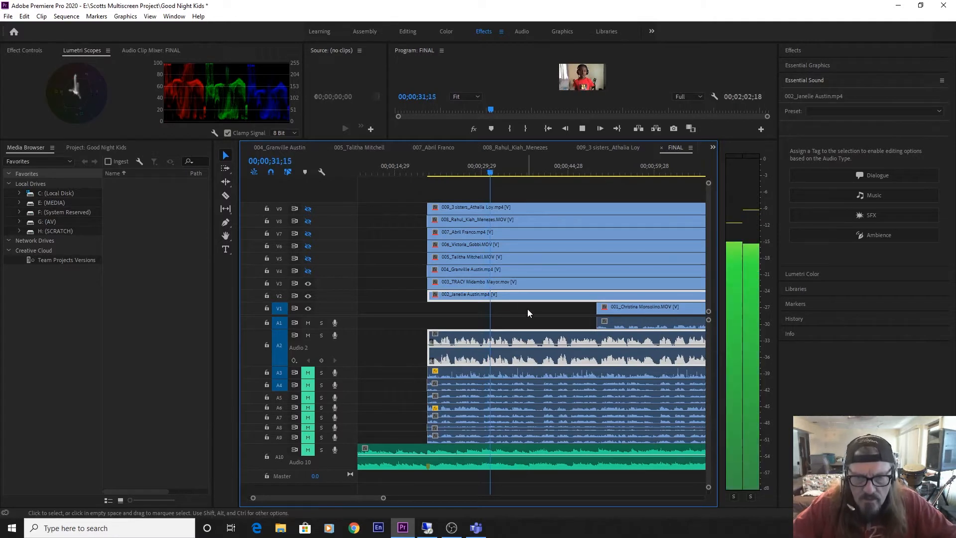
pyautogui.click(307, 453)
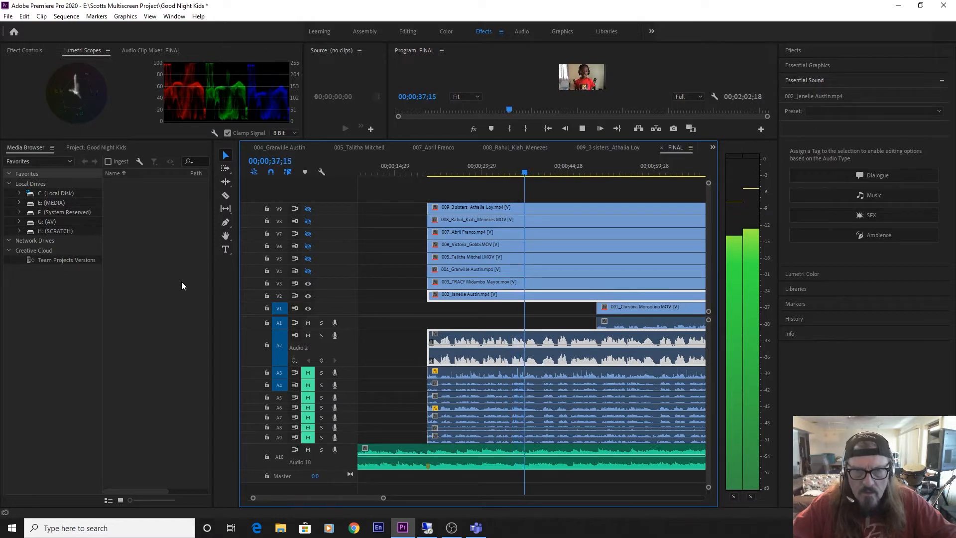
pyautogui.press('space')
pyautogui.click(308, 282)
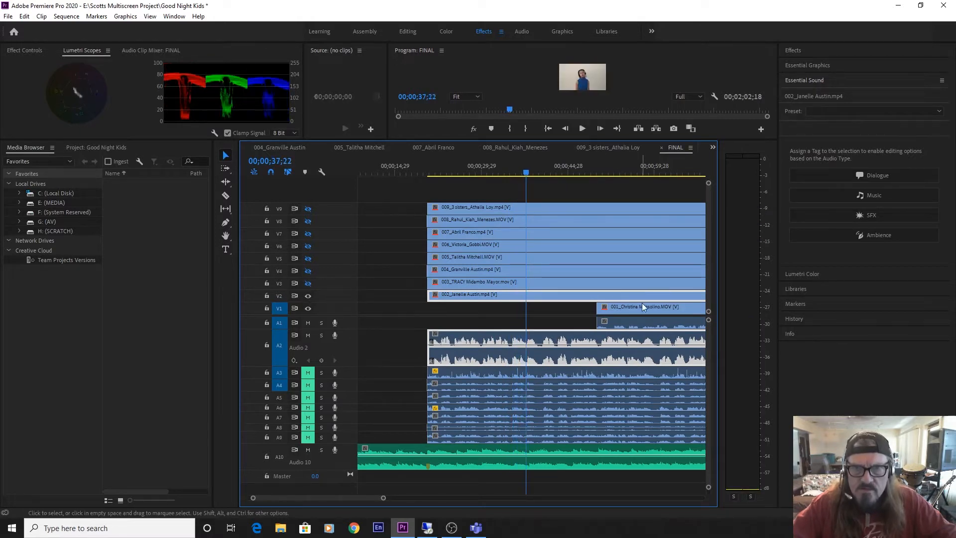
pyautogui.press('space')
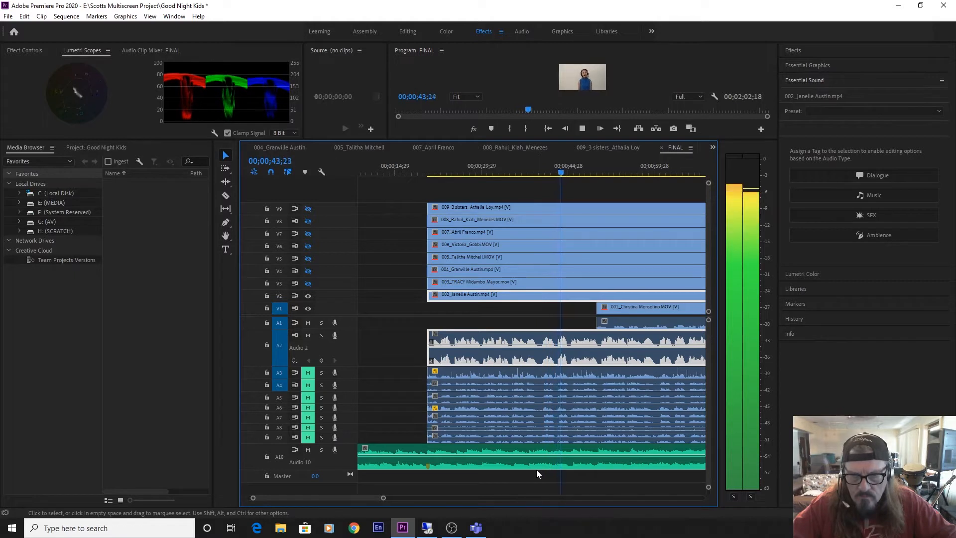
pyautogui.press('space')
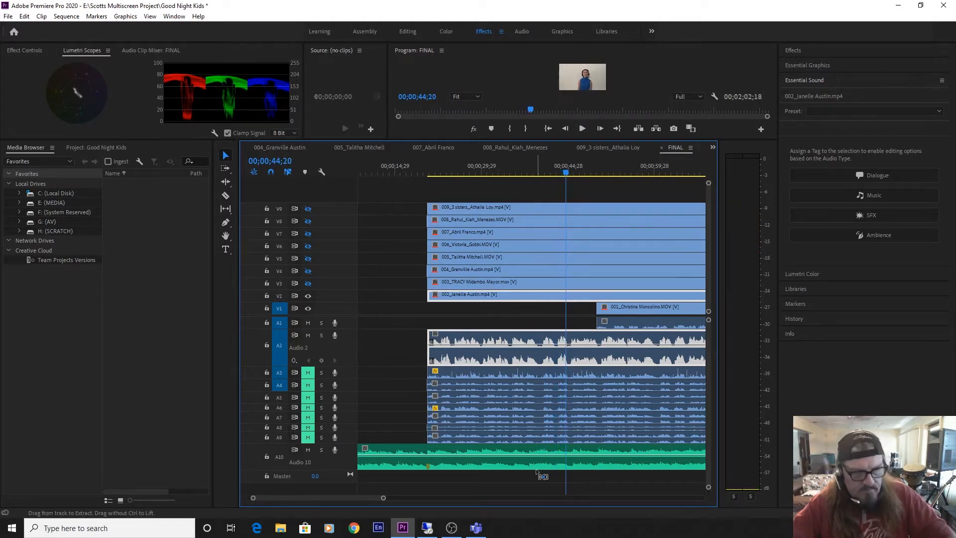
pyautogui.hotkey('ctrl', 's')
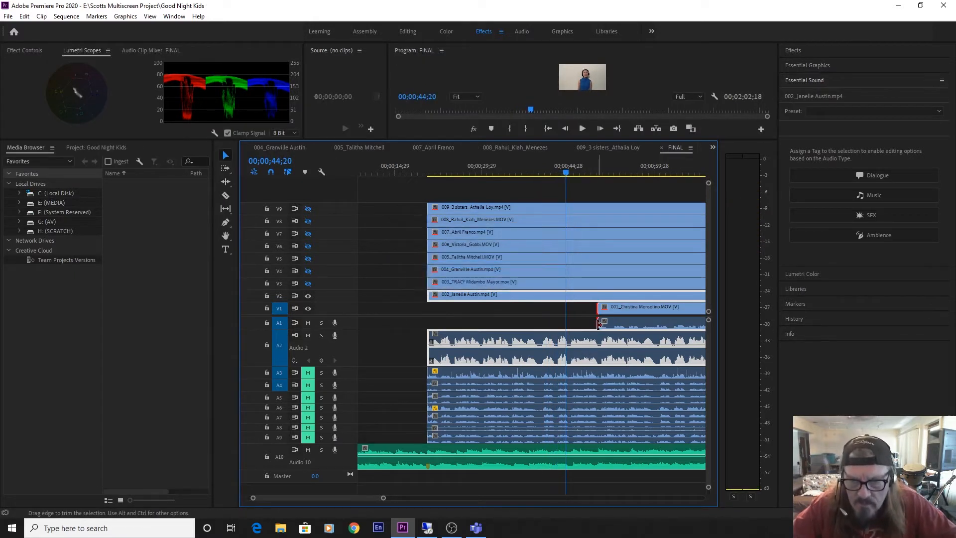
# Extend clip 001's start back and trim it to its vocal entry at 00;00;33;01.
pyautogui.moveTo(598, 323); pyautogui.dragTo(413, 332)
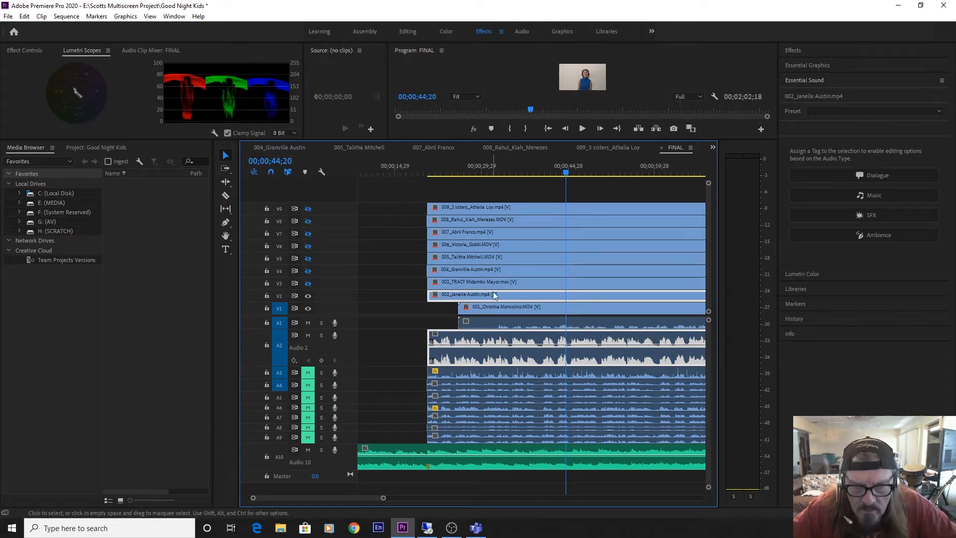
pyautogui.moveTo(512, 168); pyautogui.dragTo(500, 174)
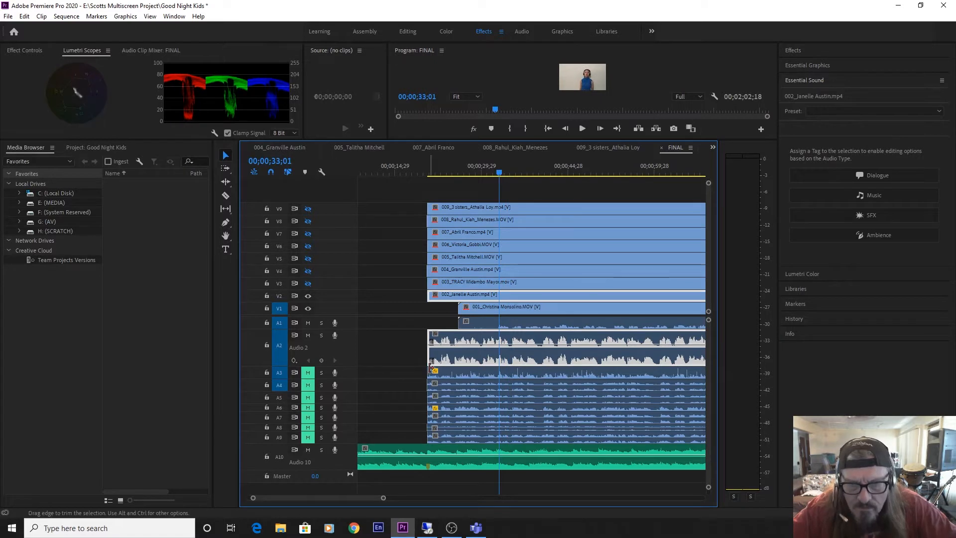
pyautogui.moveTo(460, 322); pyautogui.dragTo(499, 323)
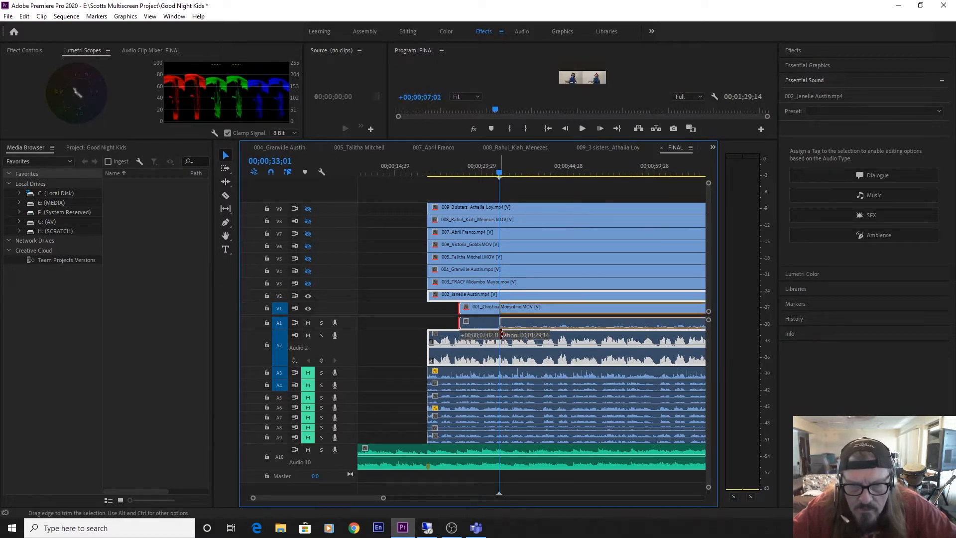
# Mute and shrink audio track A2, enlarge A1, and align clip 001's start with the music marker.
pyautogui.keyDown('alt'); pyautogui.scroll(-5, 339, 349); pyautogui.keyUp('alt')
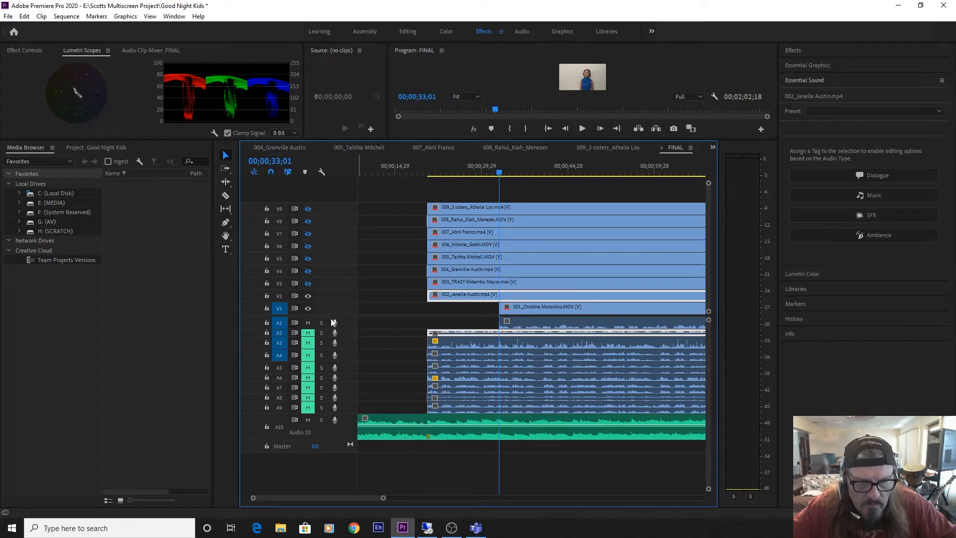
pyautogui.keyDown('alt'); pyautogui.scroll(4, 344, 323); pyautogui.keyUp('alt')
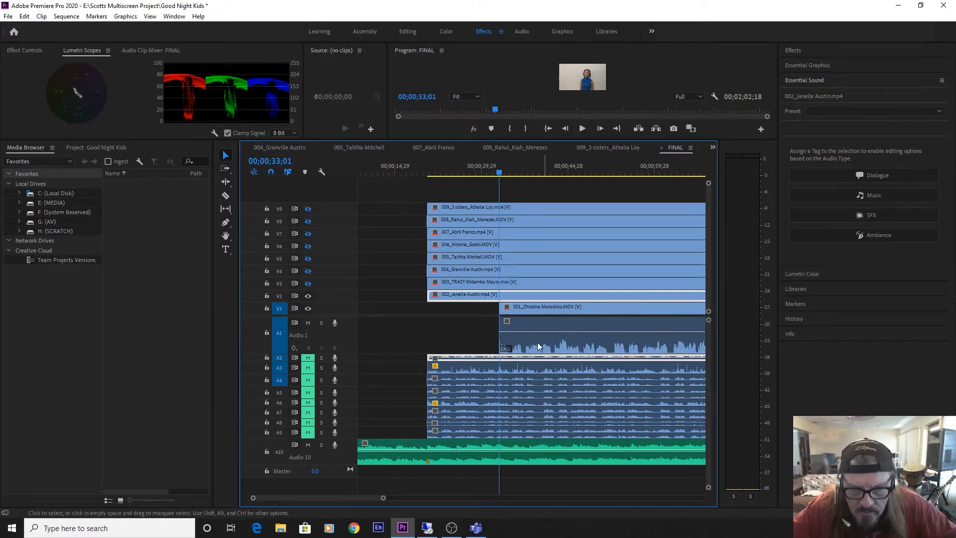
pyautogui.moveTo(522, 341); pyautogui.dragTo(454, 338)
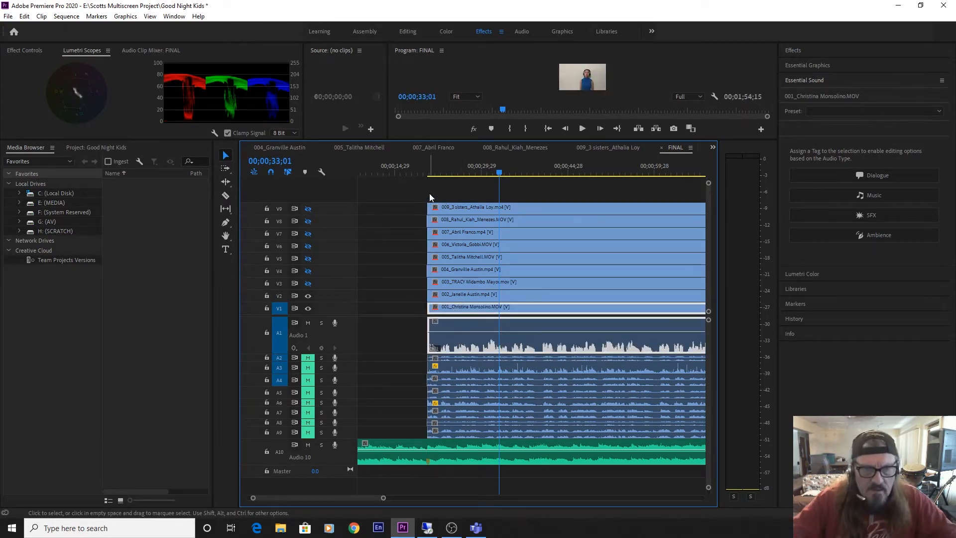
# Hide video tracks V2 and V3 and play clip 001 with the music from 00;00;18;04.
pyautogui.click(308, 296)
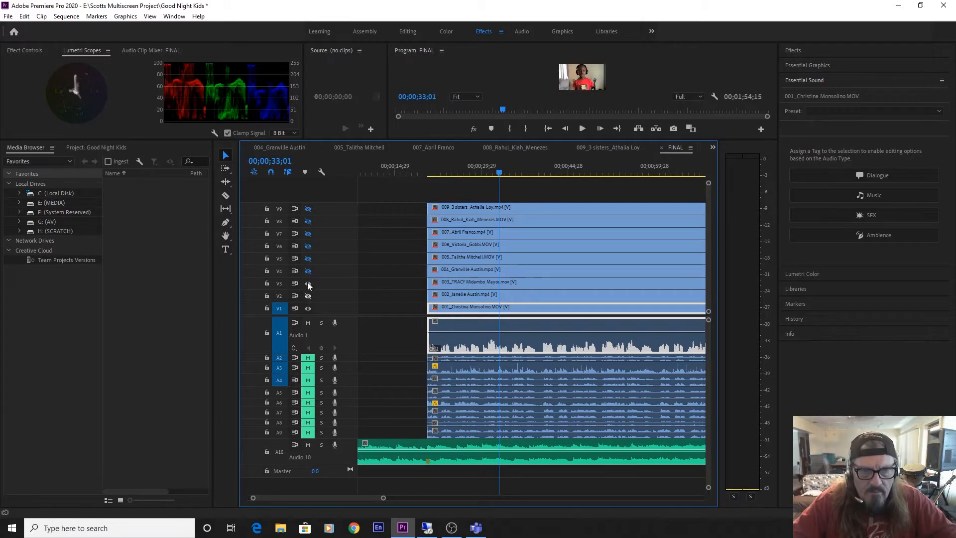
pyautogui.click(414, 173)
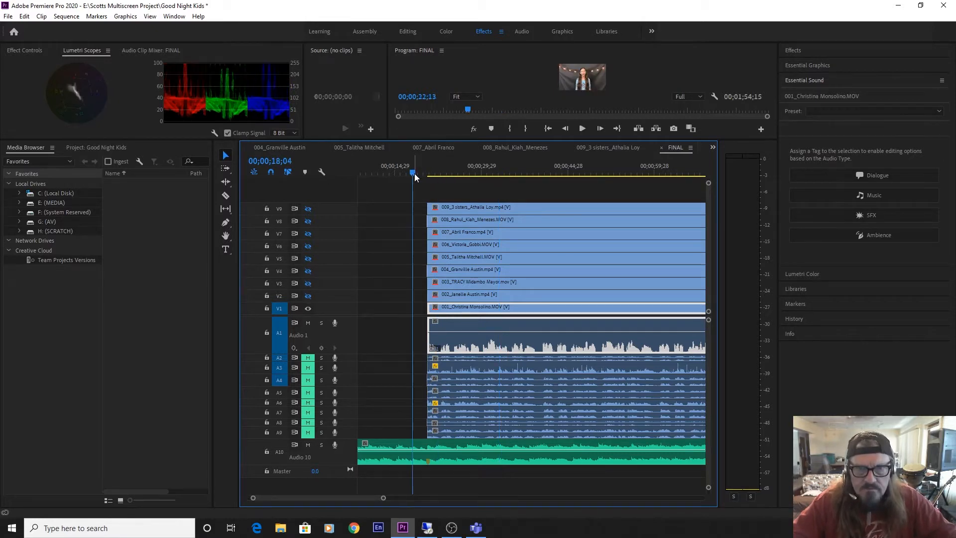
pyautogui.press('space')
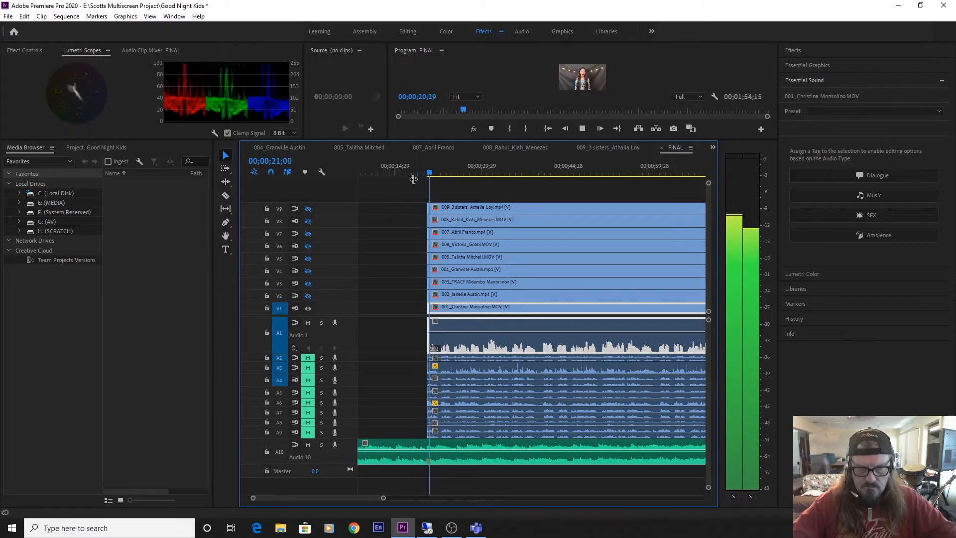
# Normalize all peaks of clip 001's audio and continue playing it with the music to 00;00;33;16.
pyautogui.rightClick(532, 224)
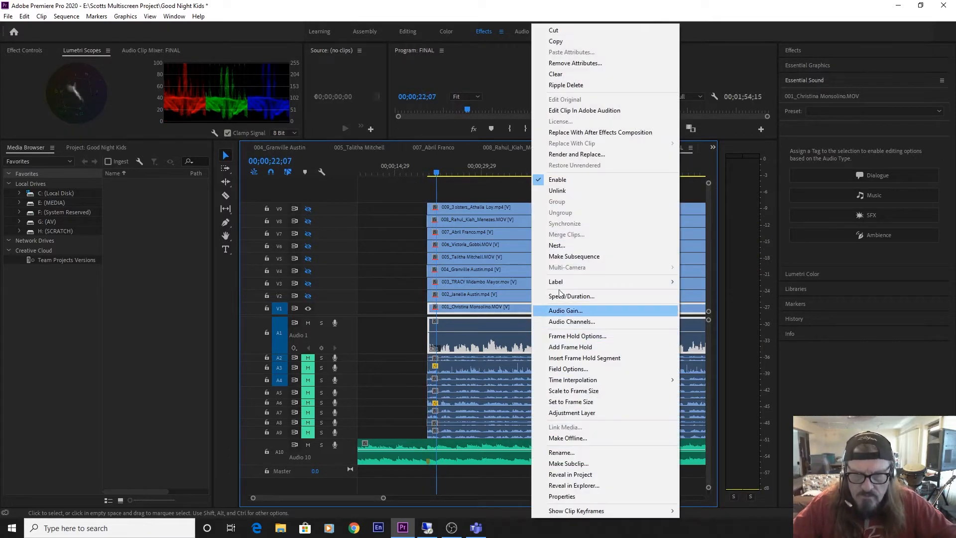
pyautogui.click(564, 310)
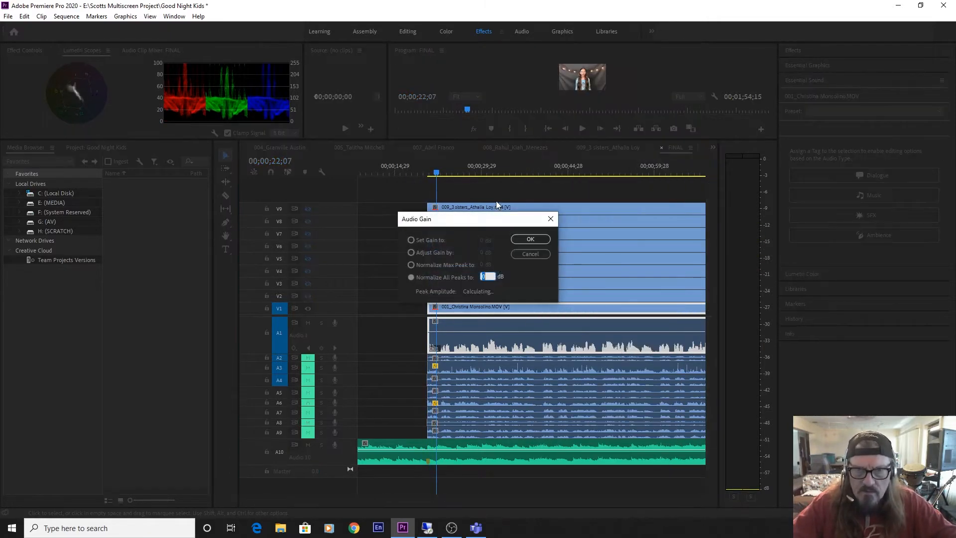
pyautogui.click(533, 239)
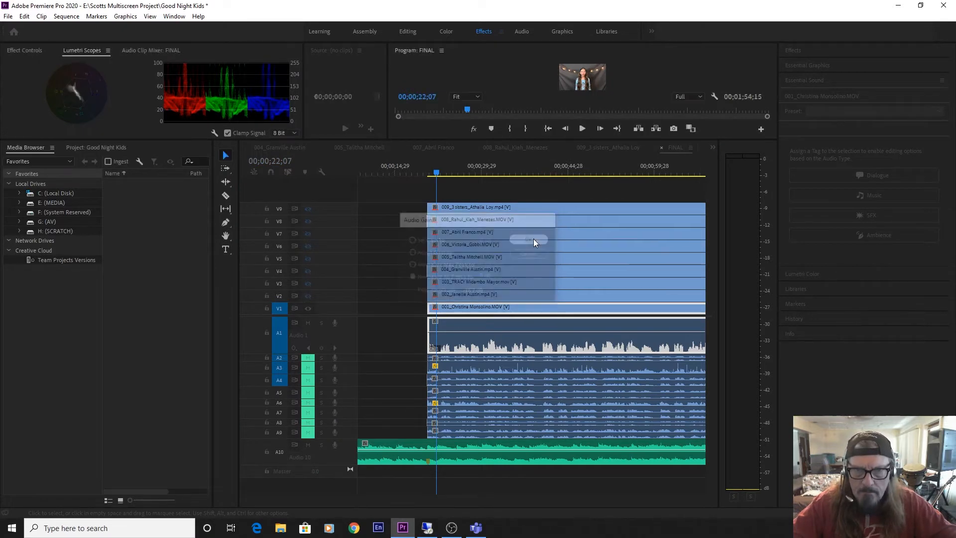
pyautogui.press('space')
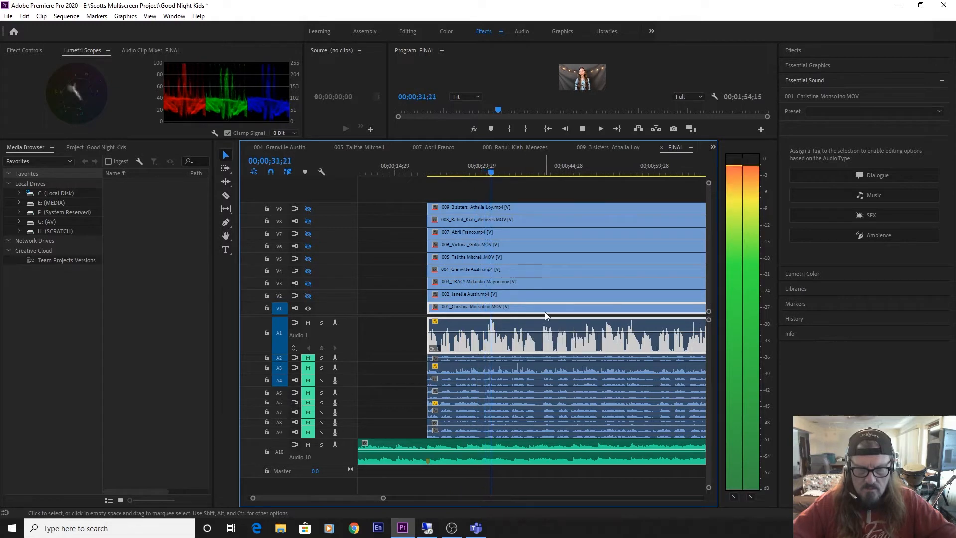
pyautogui.press('space')
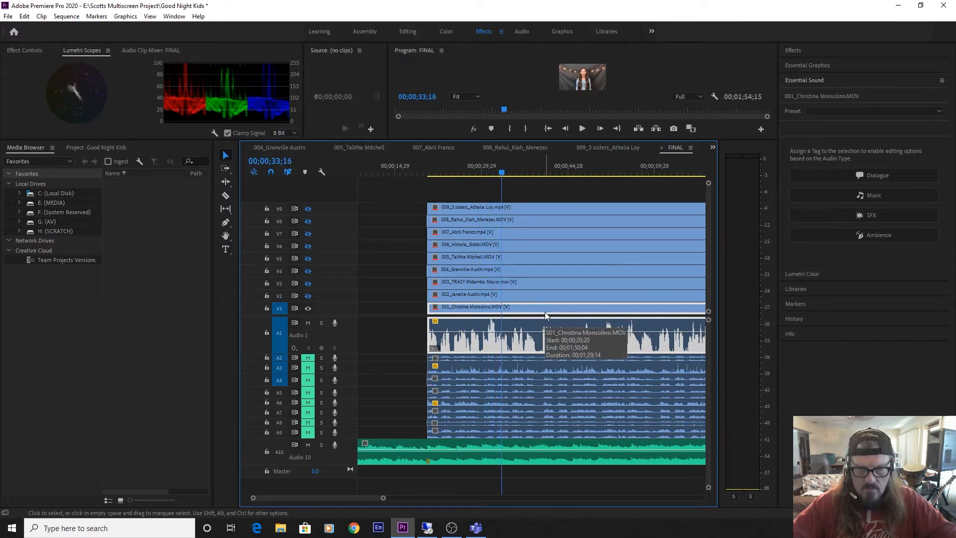
# Shift clip 001 five frames later so that it starts at 00;00;20;25.
pyautogui.press('=')
pyautogui.press('=')
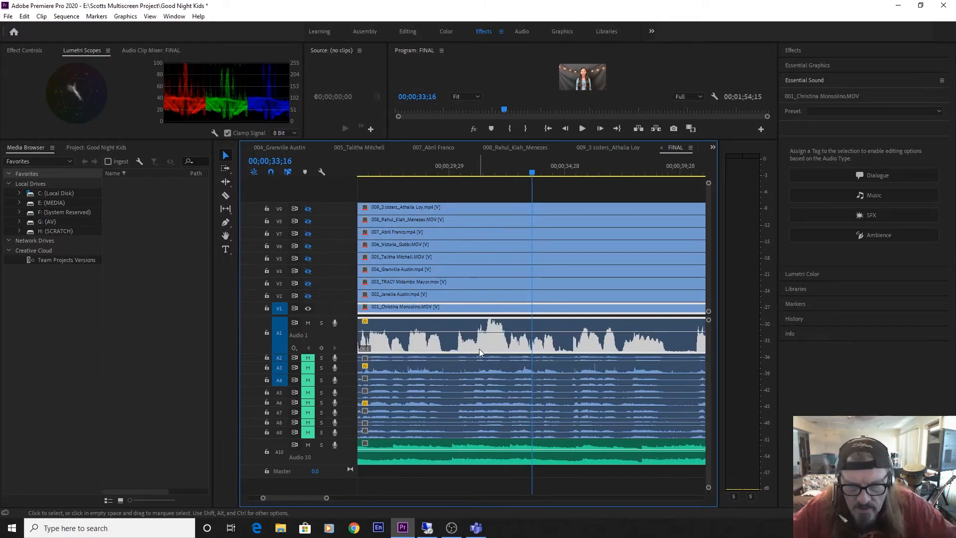
pyautogui.moveTo(482, 345); pyautogui.dragTo(512, 344)
pyautogui.press('=')
pyautogui.press('=')
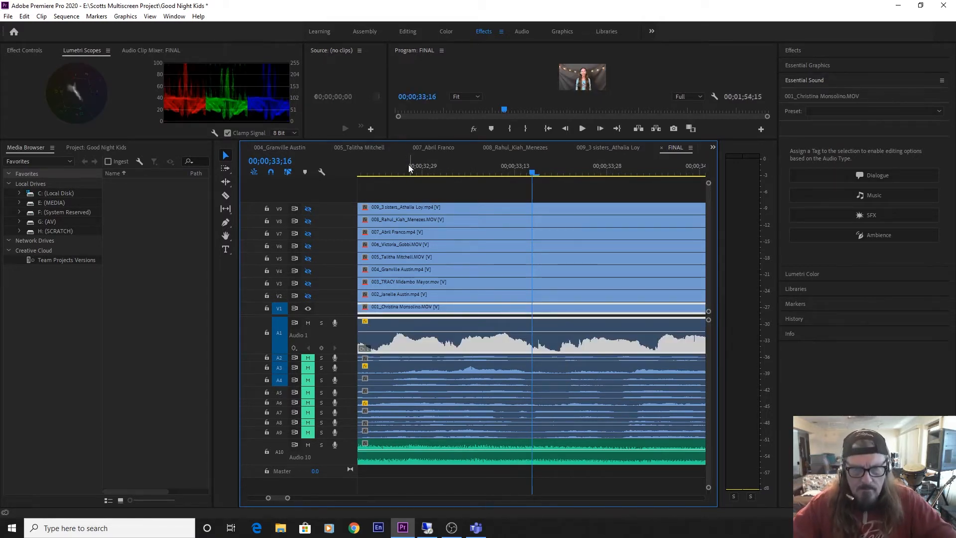
# Play clip 001 with the music from its start at 00;00;20;25 to check the shifted timing.
pyautogui.press('Up')
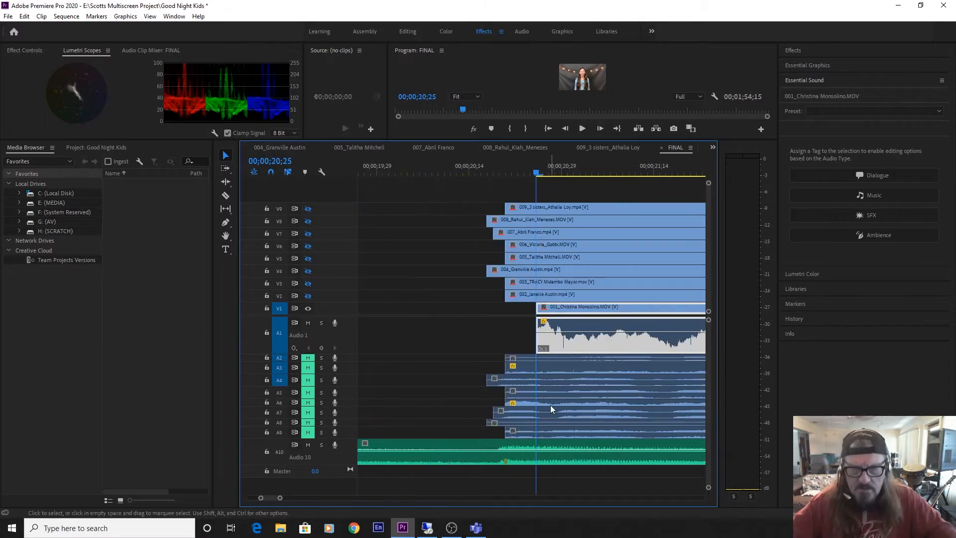
pyautogui.press('space')
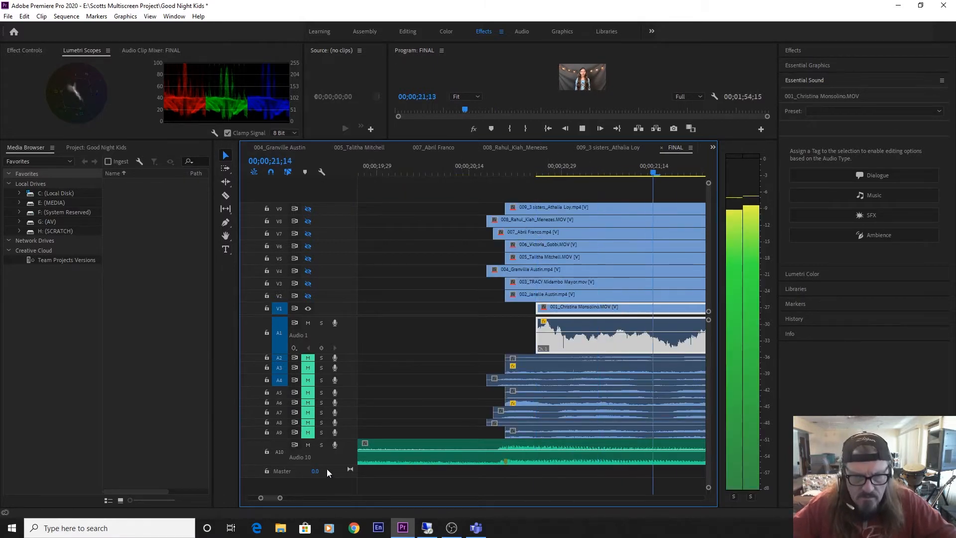
pyautogui.moveTo(274, 498); pyautogui.dragTo(325, 496)
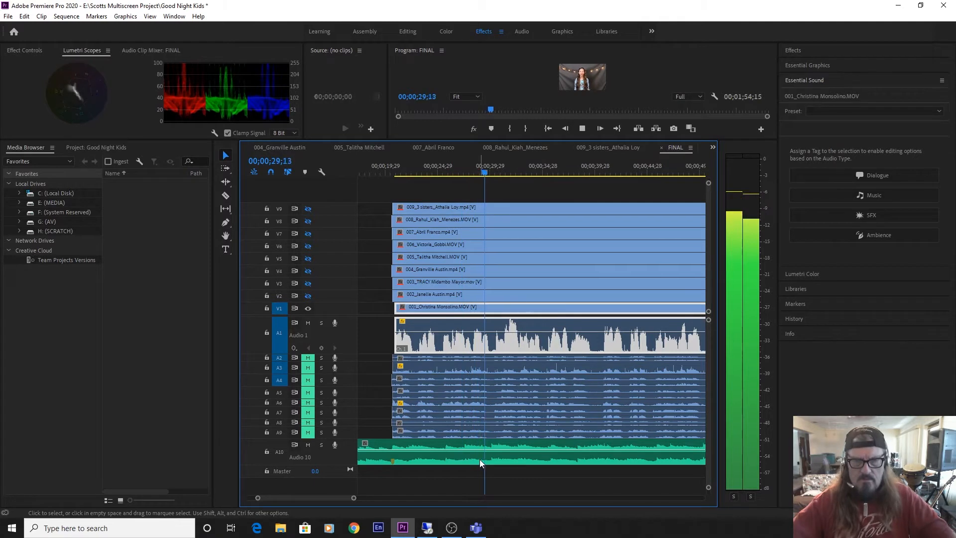
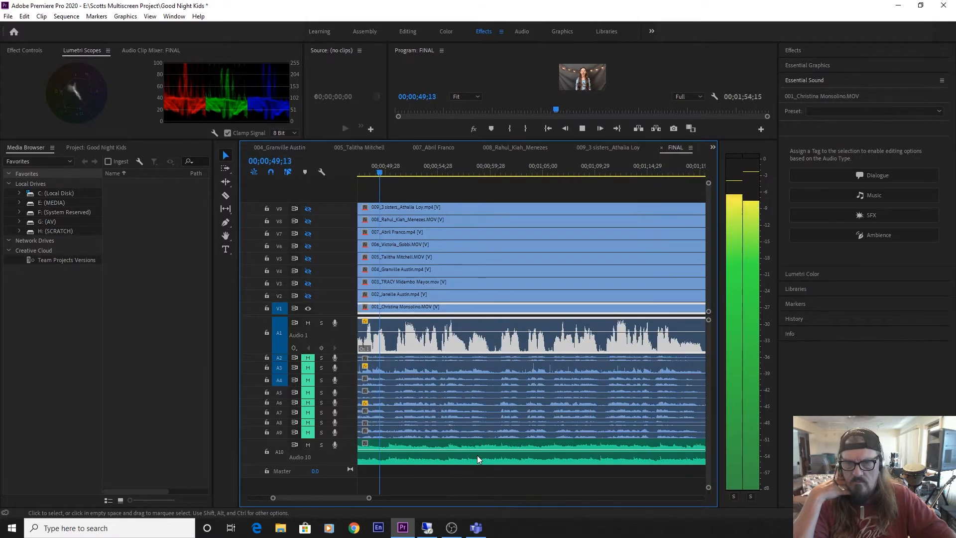
# Save the project and adjust the workspace by shrinking audio track A1 and enlarging the monitors above the timeline.
pyautogui.press('space')
pyautogui.hotkey('ctrl', 's')
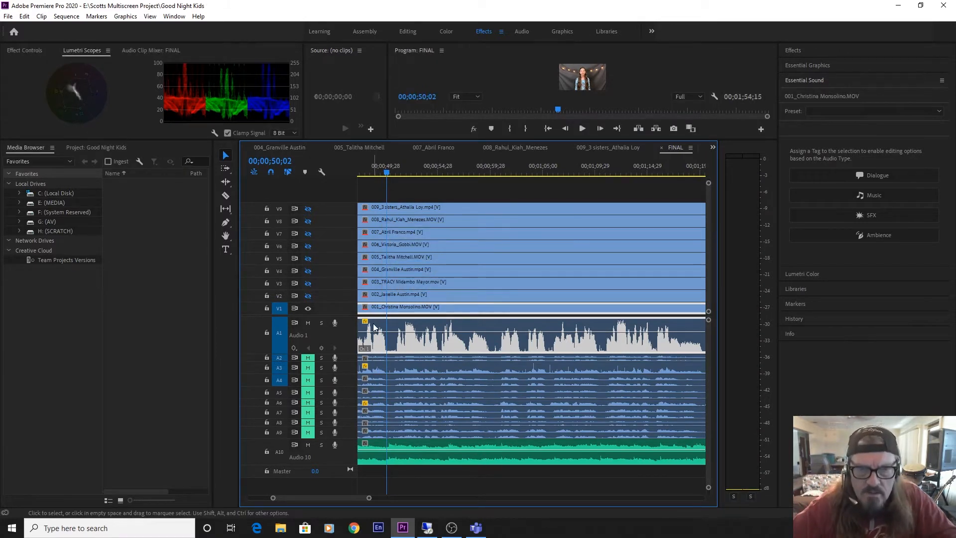
pyautogui.scroll(-4, 337, 341)
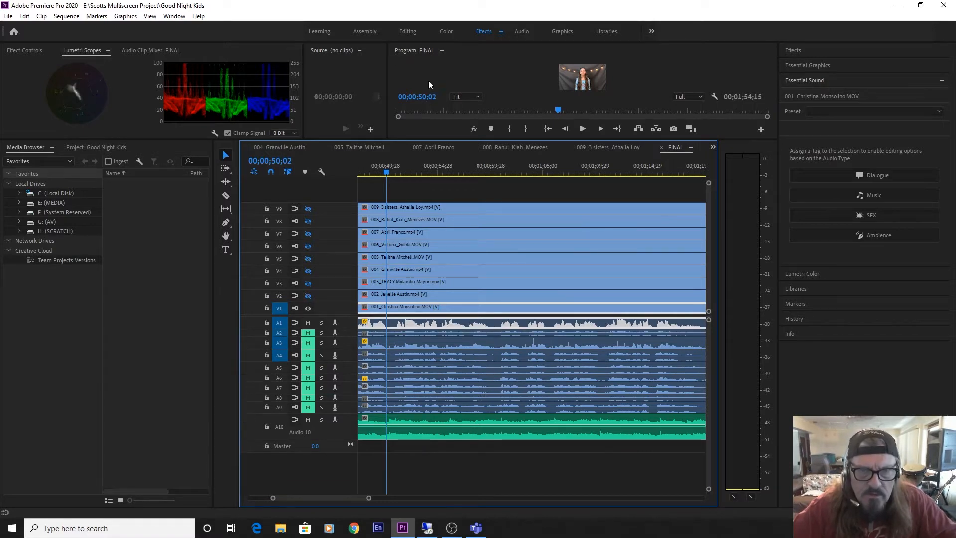
pyautogui.moveTo(432, 140); pyautogui.dragTo(433, 185)
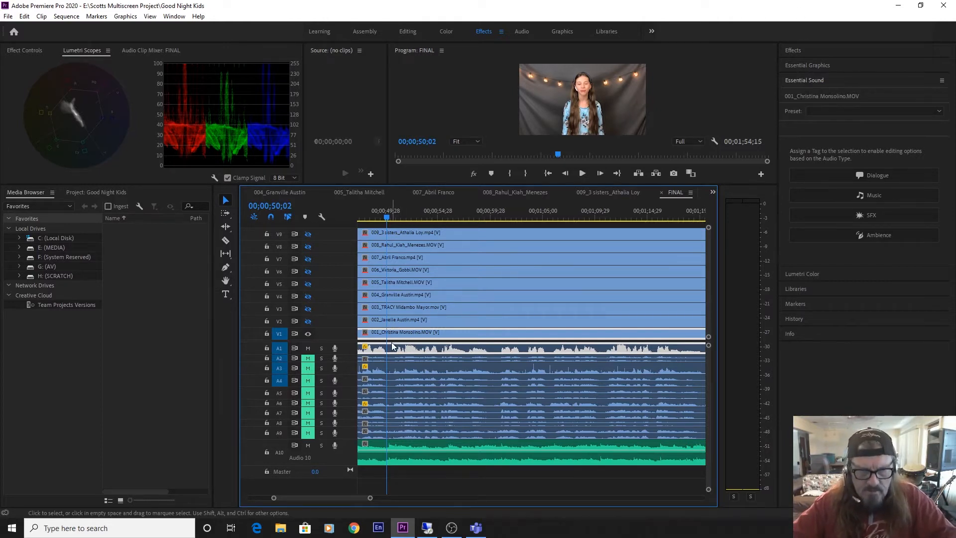
# Turn the output of video tracks V2 to V9 back on and move the playhead to 00;00;49;19.
pyautogui.moveTo(386, 215); pyautogui.dragTo(379, 217)
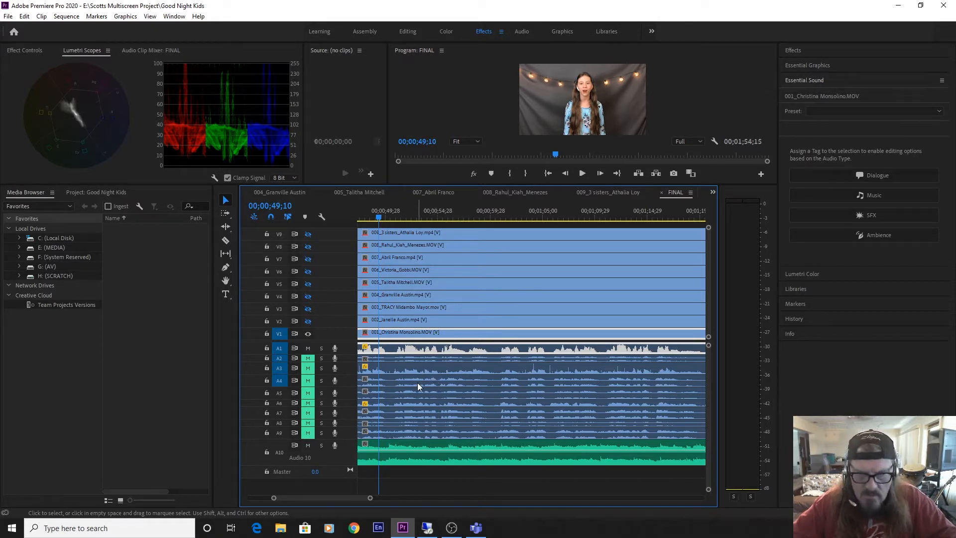
pyautogui.click(307, 321)
pyautogui.click(308, 308)
pyautogui.click(307, 297)
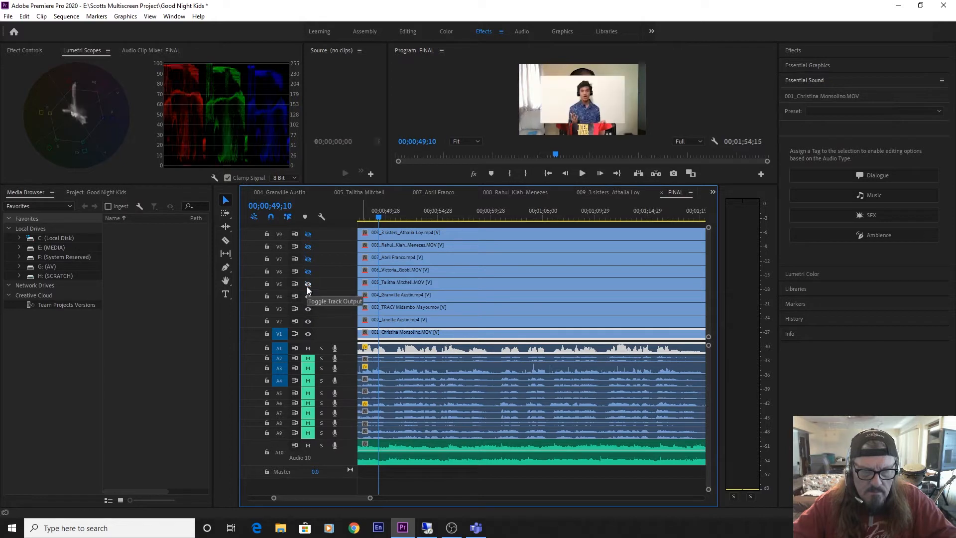
pyautogui.click(307, 284)
pyautogui.click(308, 272)
pyautogui.click(308, 259)
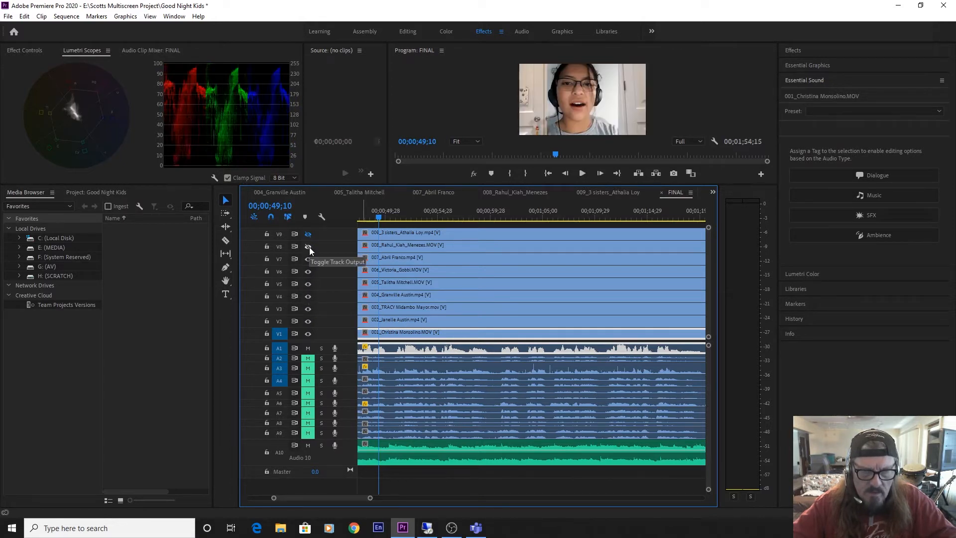
pyautogui.click(308, 246)
pyautogui.click(308, 234)
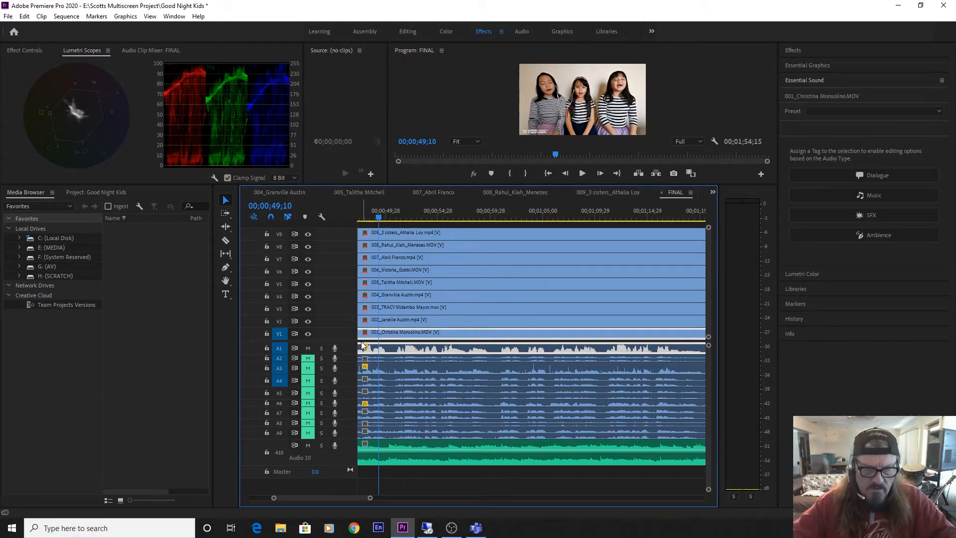
pyautogui.click(382, 215)
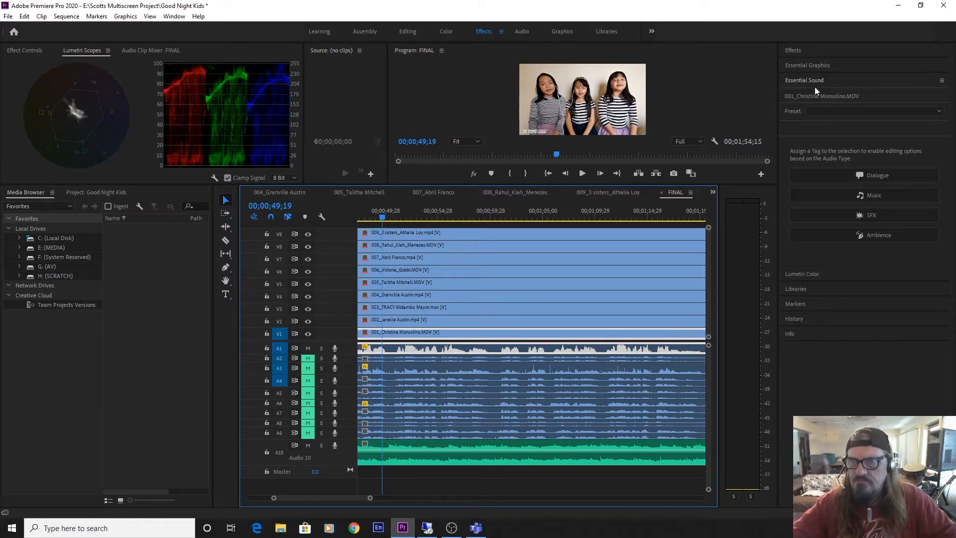
# Tag clip 001's audio as Dialogue, with auto-matched loudness and Reduce Noise set to 2.0.
pyautogui.click(872, 172)
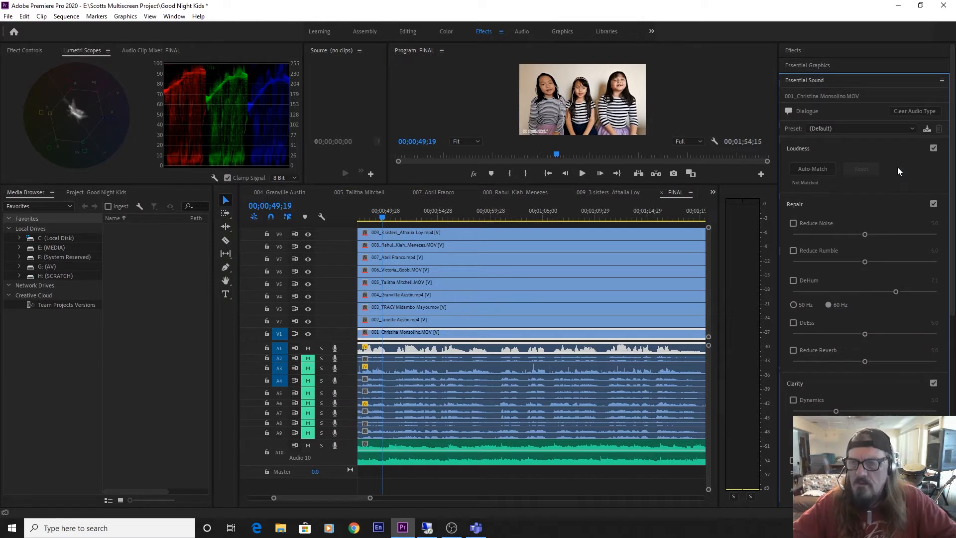
pyautogui.click(803, 168)
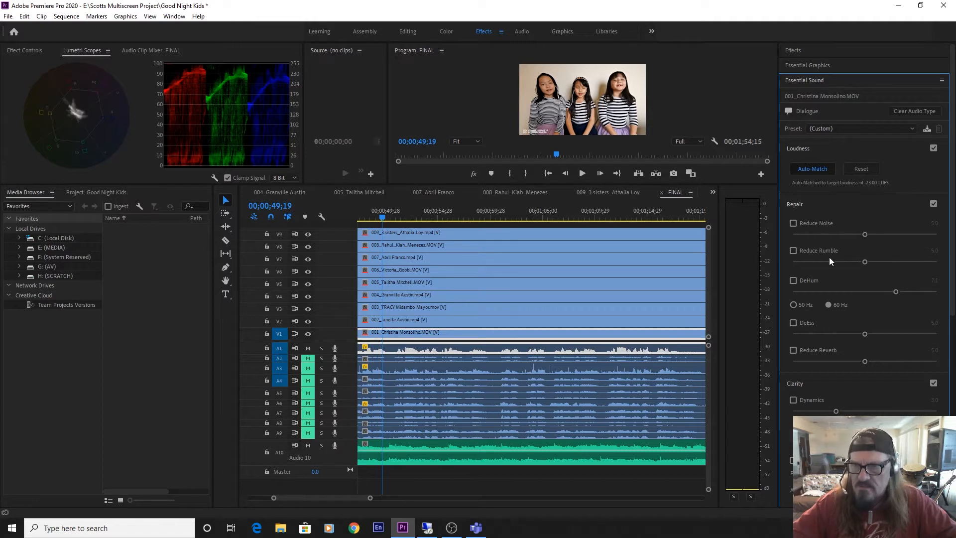
pyautogui.moveTo(828, 234); pyautogui.dragTo(805, 240)
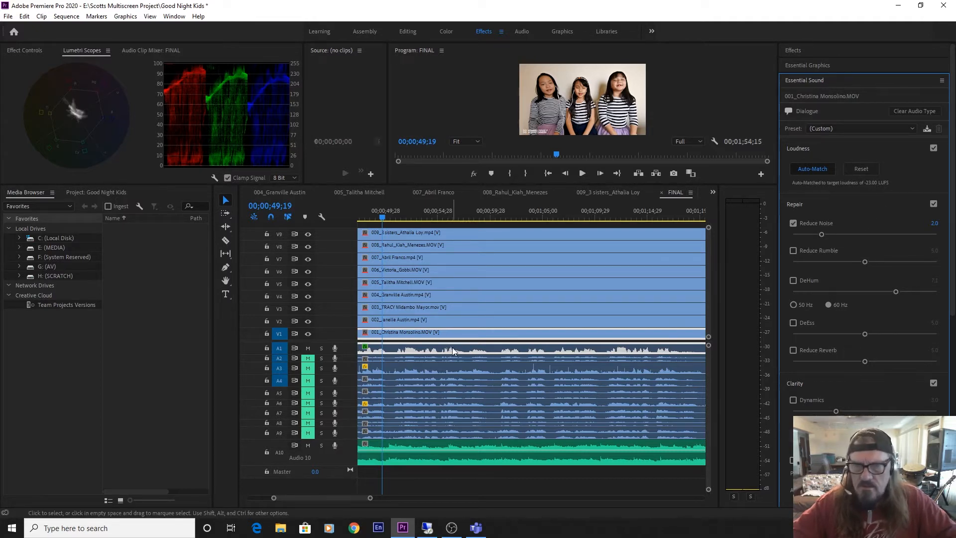
# Mute music track A10 and play clip 001's vocal alone up to 00;01;02;15.
pyautogui.press('space')
pyautogui.press('space')
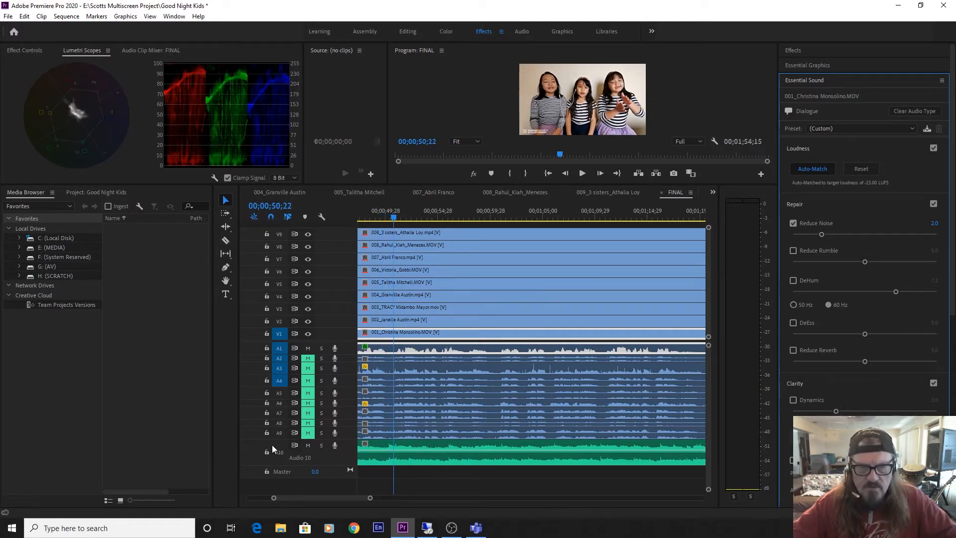
pyautogui.click(307, 445)
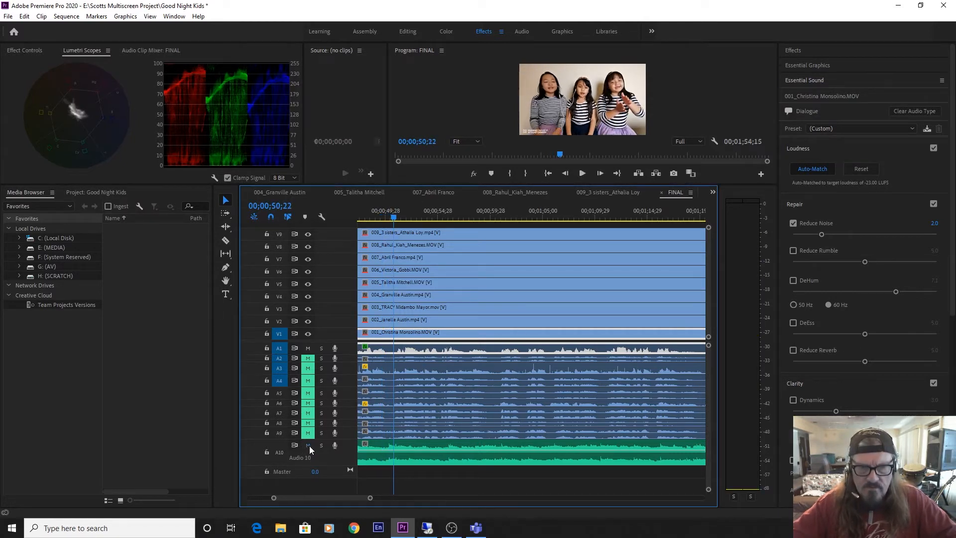
pyautogui.press('space')
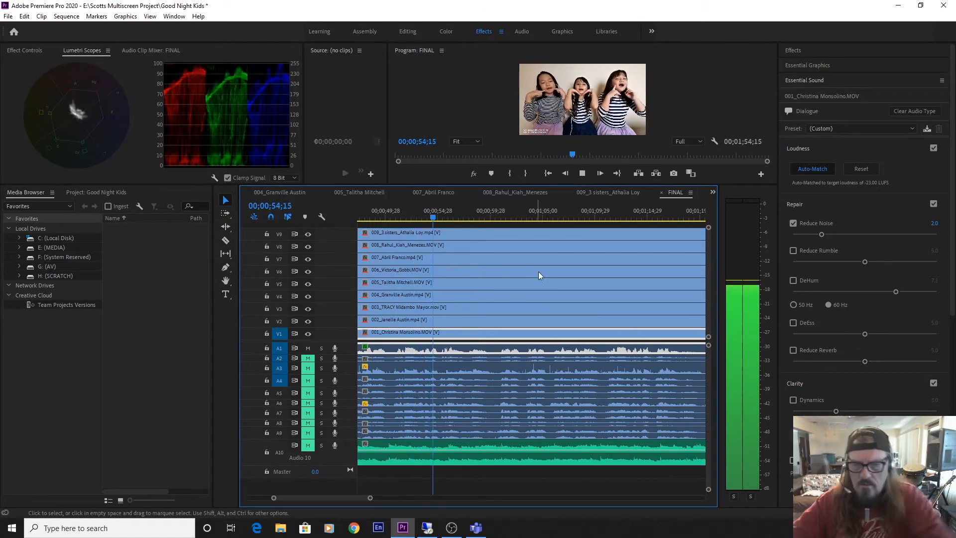
pyautogui.press('XF86AudioRaiseVolume')
pyautogui.press('XF86AudioRaiseVolume')
pyautogui.press('XF86AudioRaiseVolume')
pyautogui.press('XF86AudioRaiseVolume')
pyautogui.press('XF86AudioRaiseVolume')
pyautogui.press('XF86AudioRaiseVolume')
pyautogui.press('XF86AudioRaiseVolume')
pyautogui.press('XF86AudioRaiseVolume')
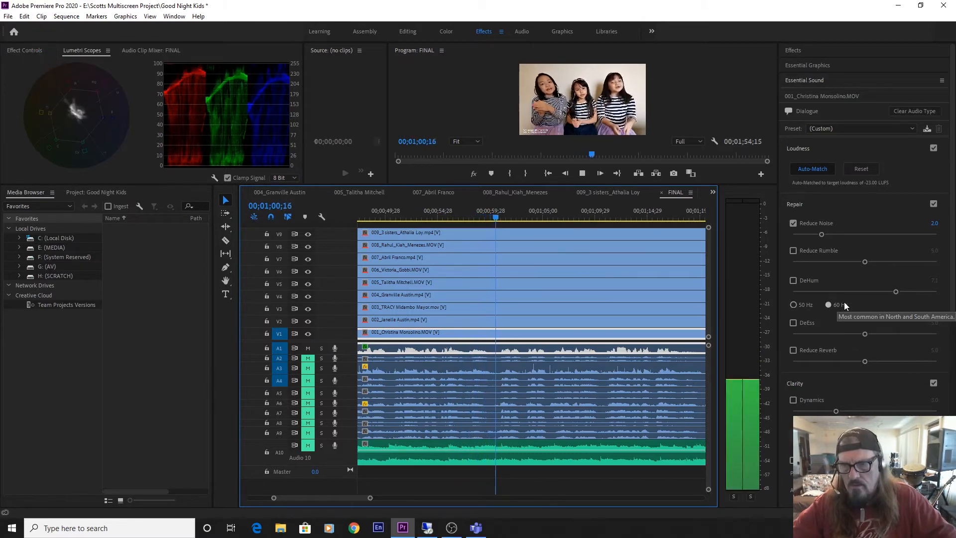
pyautogui.press('space')
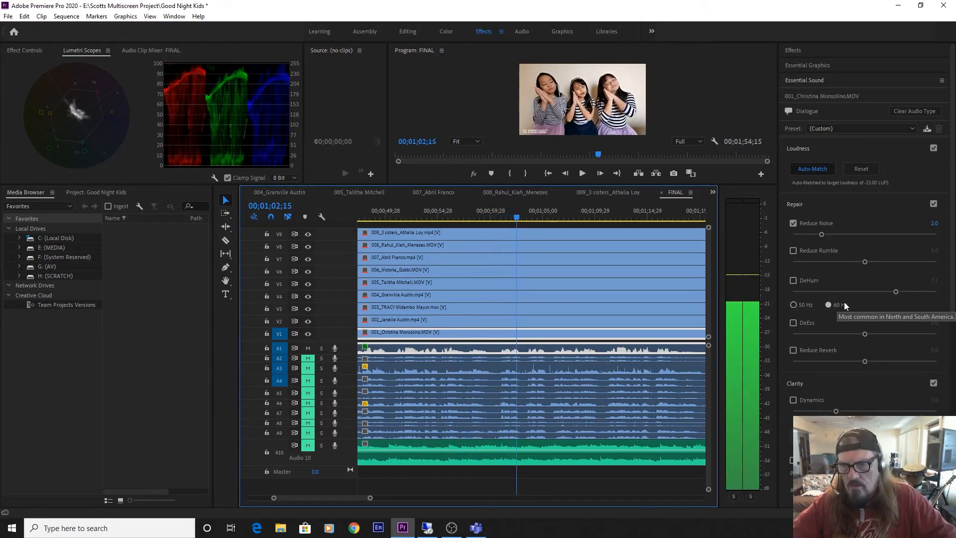
# Enable Reduce Reverb on clip 001's audio and raise it from 0.5 to 1.0 during playback.
pyautogui.click(797, 361)
pyautogui.moveTo(797, 360); pyautogui.dragTo(800, 358)
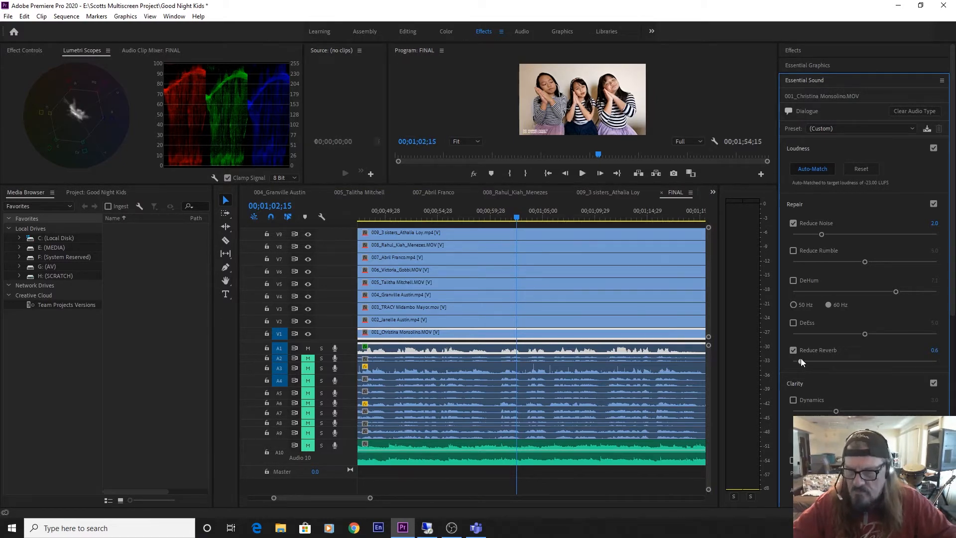
pyautogui.moveTo(801, 360); pyautogui.dragTo(799, 359)
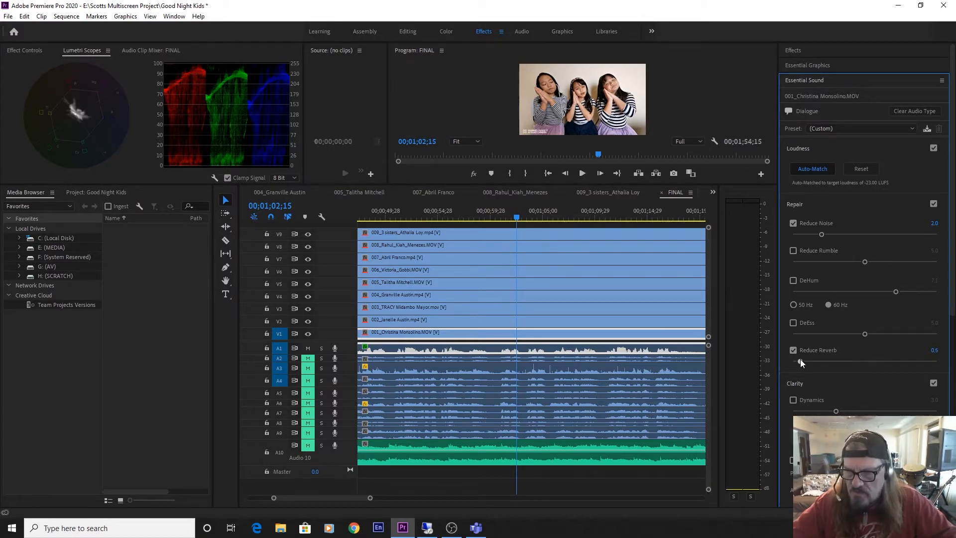
pyautogui.press('space')
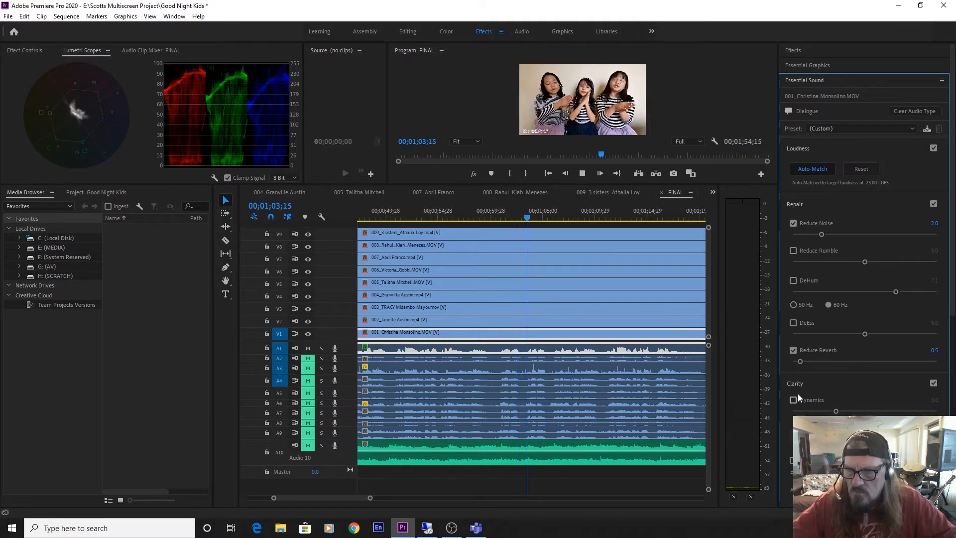
pyautogui.moveTo(800, 361); pyautogui.dragTo(807, 361)
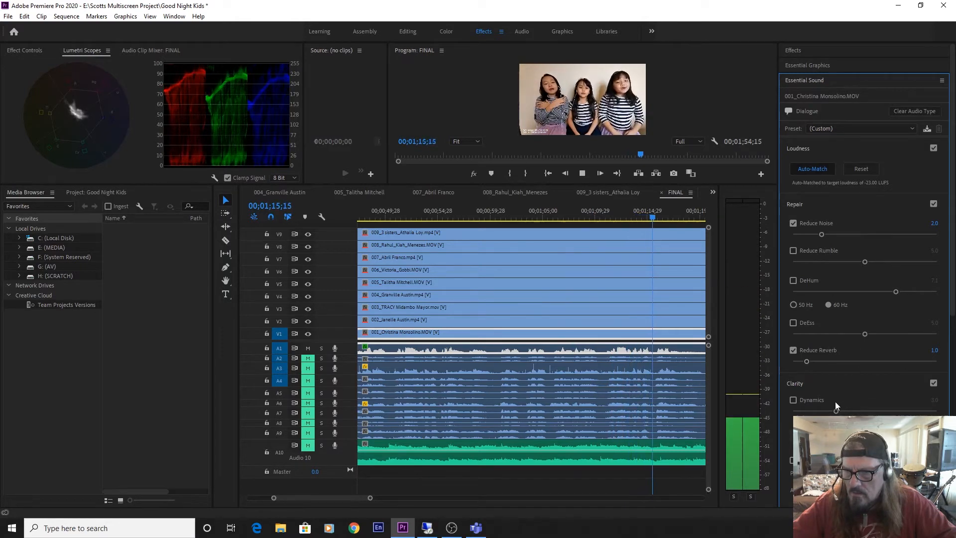
pyautogui.press('space')
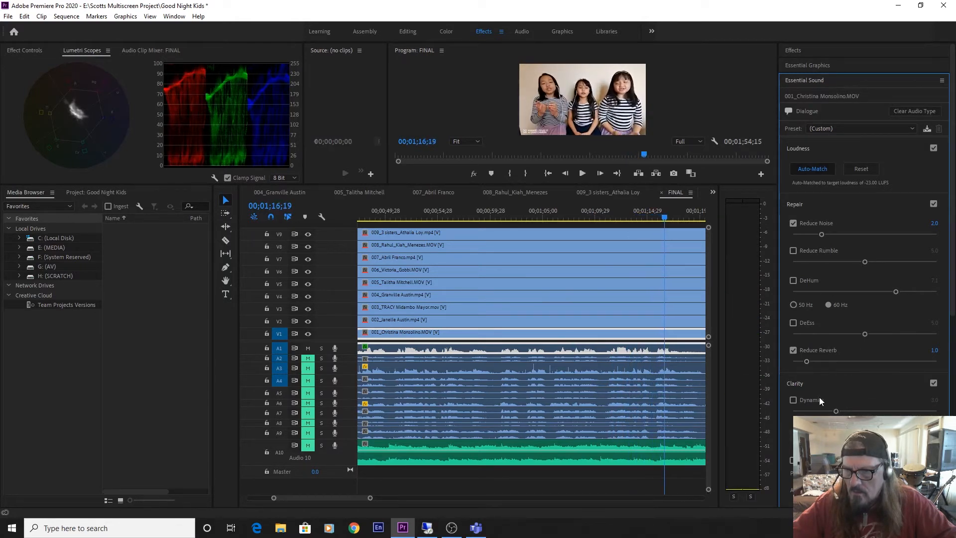
# Enable Dynamics at 5.0 on clip 001's audio and play the processed vocal up to 00;01;25;25.
pyautogui.click(792, 400)
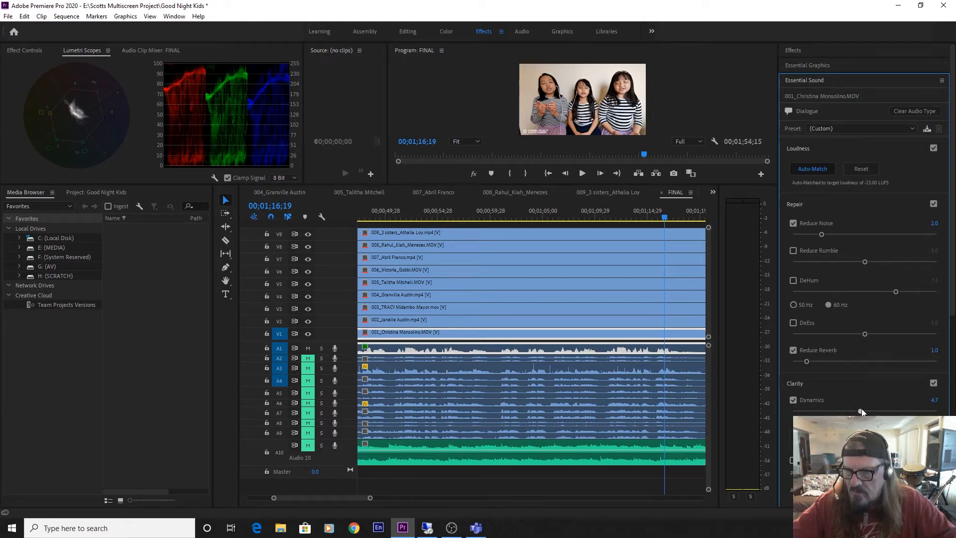
pyautogui.press('space')
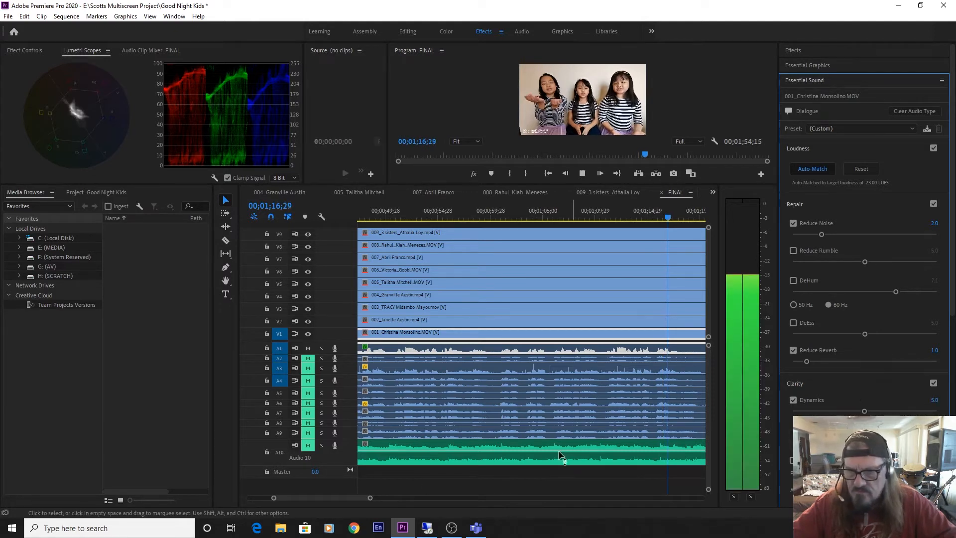
pyautogui.moveTo(370, 498); pyautogui.dragTo(409, 498)
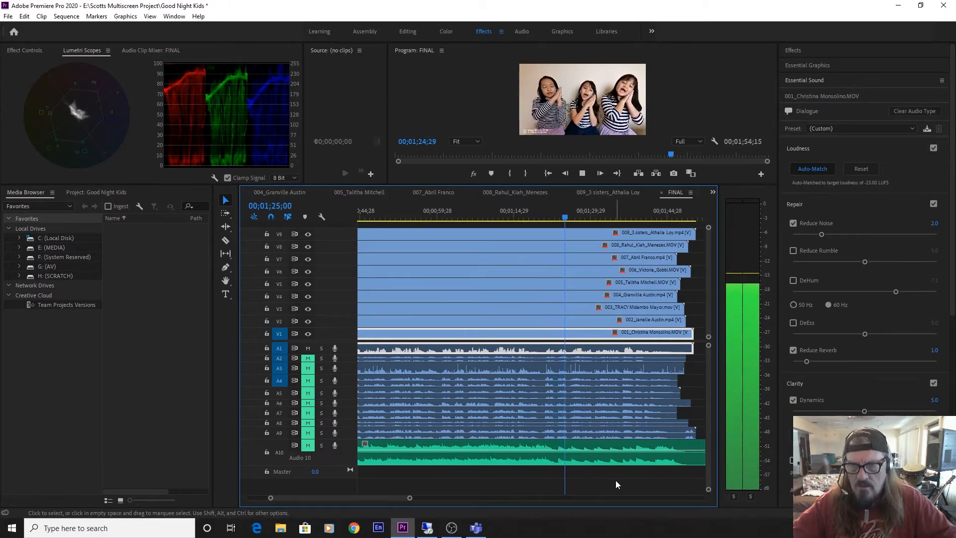
pyautogui.press('space')
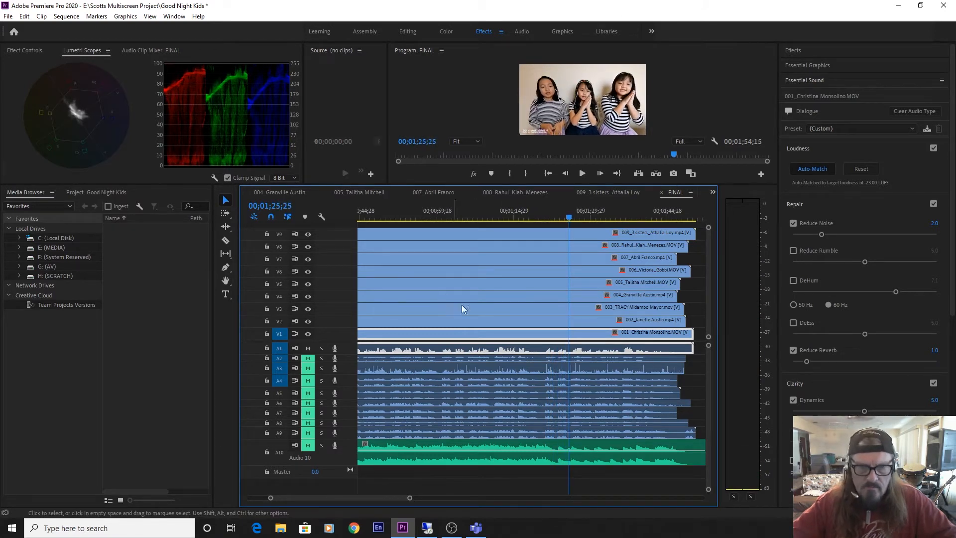
# Mute track A1, unmute track A2 and play clip 002's vocal alone from the start of the performance clips.
pyautogui.moveTo(369, 498); pyautogui.dragTo(281, 493)
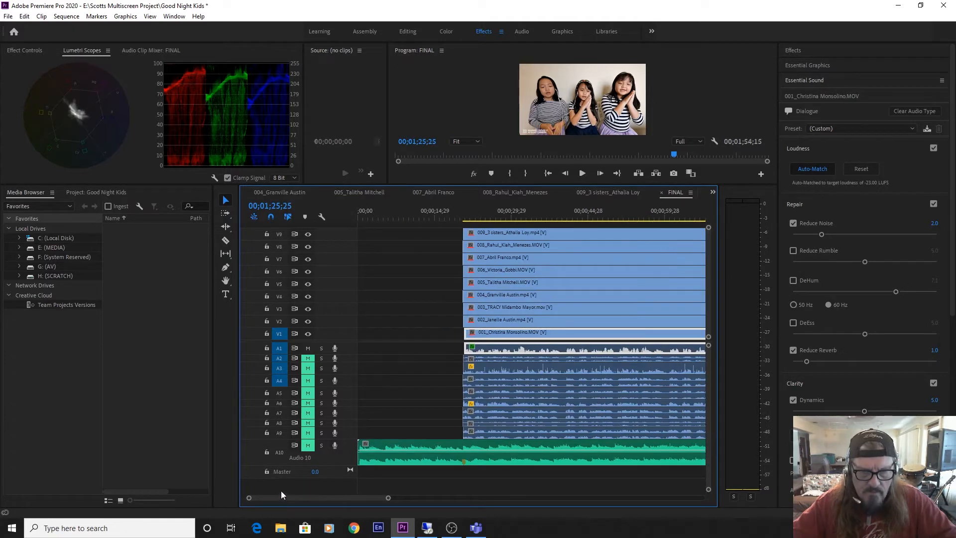
pyautogui.click(308, 359)
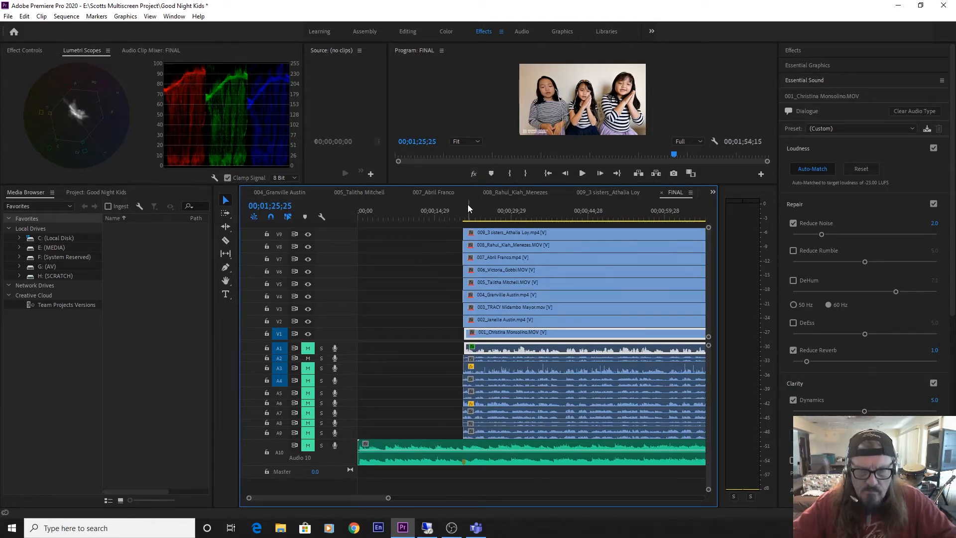
pyautogui.moveTo(457, 214); pyautogui.dragTo(462, 214)
pyautogui.press('space')
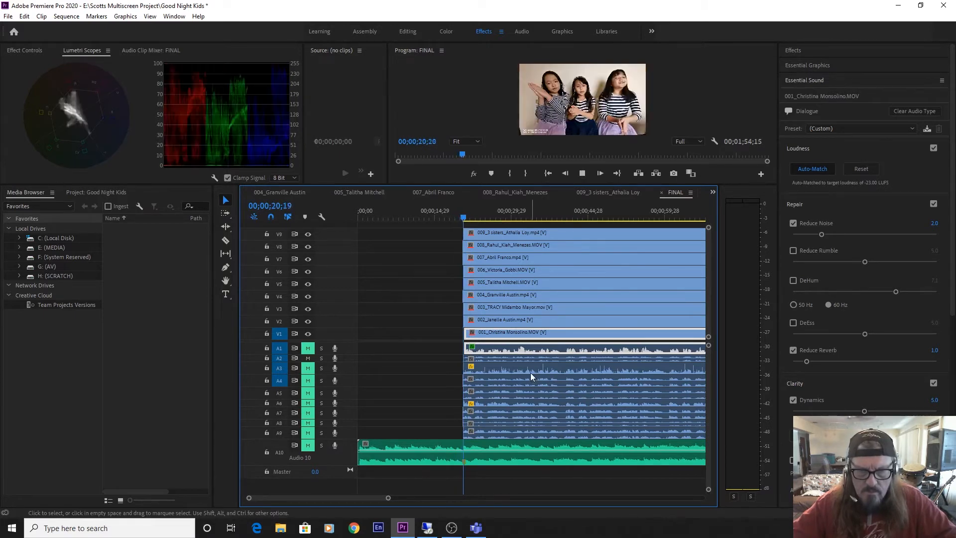
pyautogui.click(309, 358)
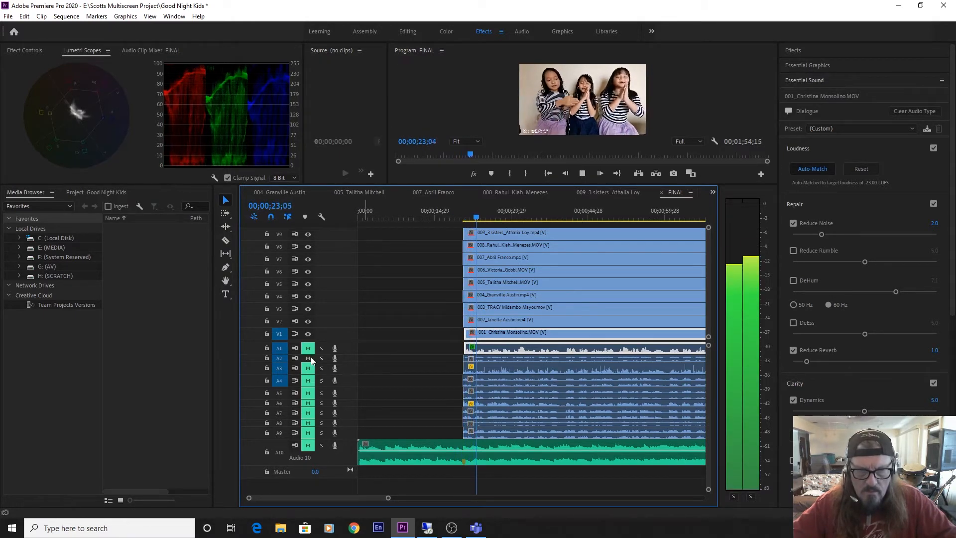
pyautogui.click(442, 357)
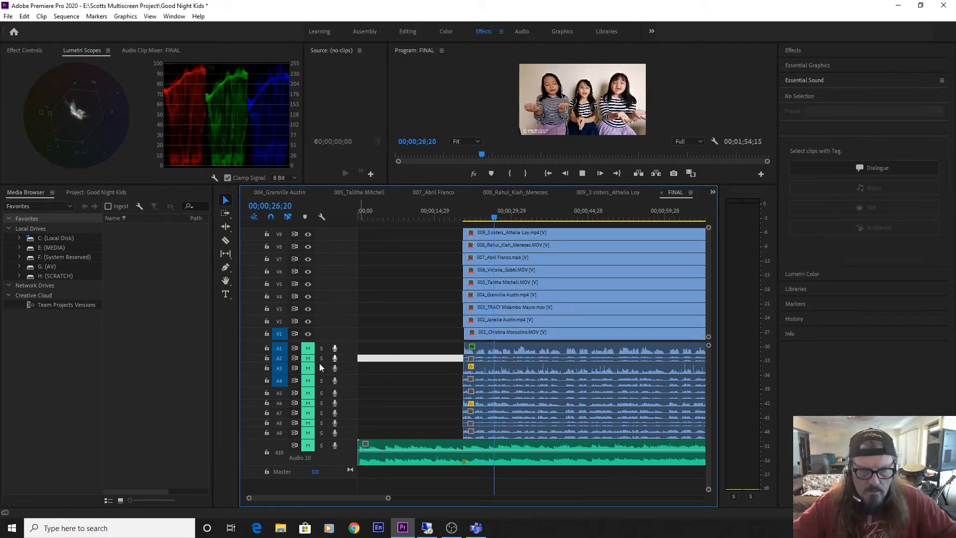
pyautogui.click(307, 357)
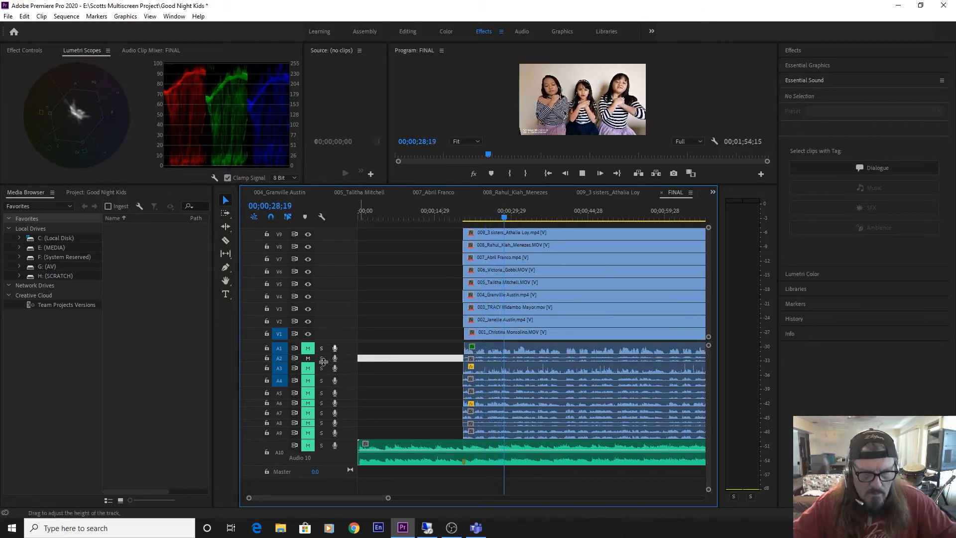
# Enlarge audio track A2, stop playback at 00;00;40;05 and tag clip 002's audio as Dialogue.
pyautogui.doubleClick(345, 356)
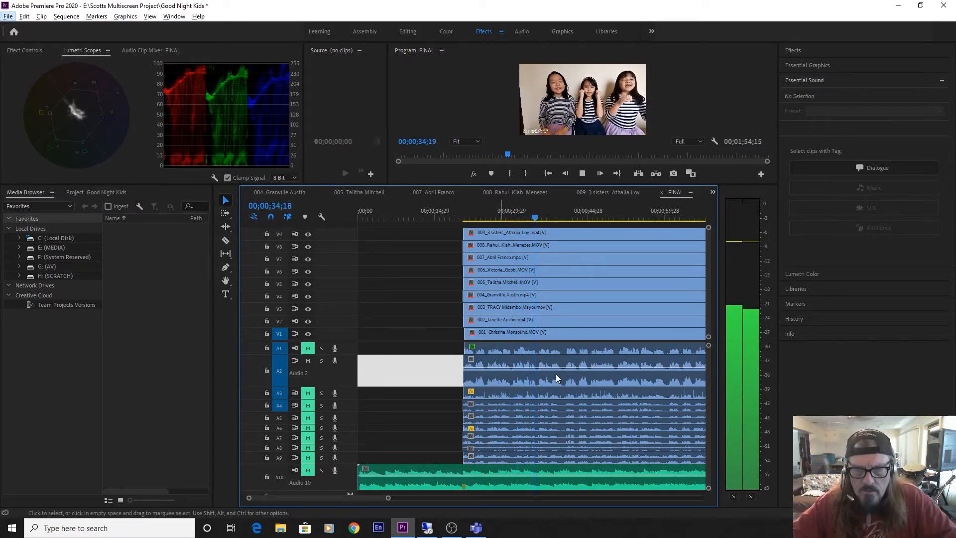
pyautogui.click(543, 380)
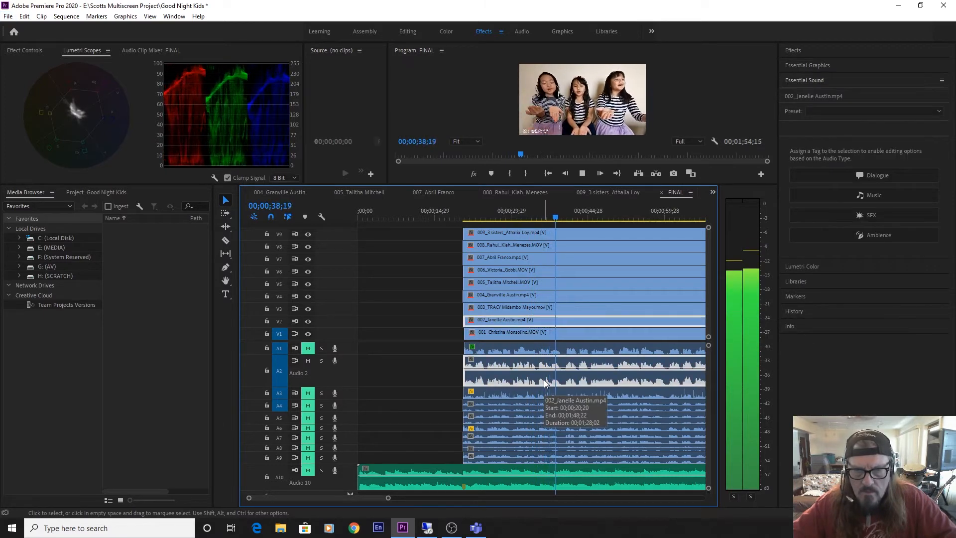
pyautogui.press('space')
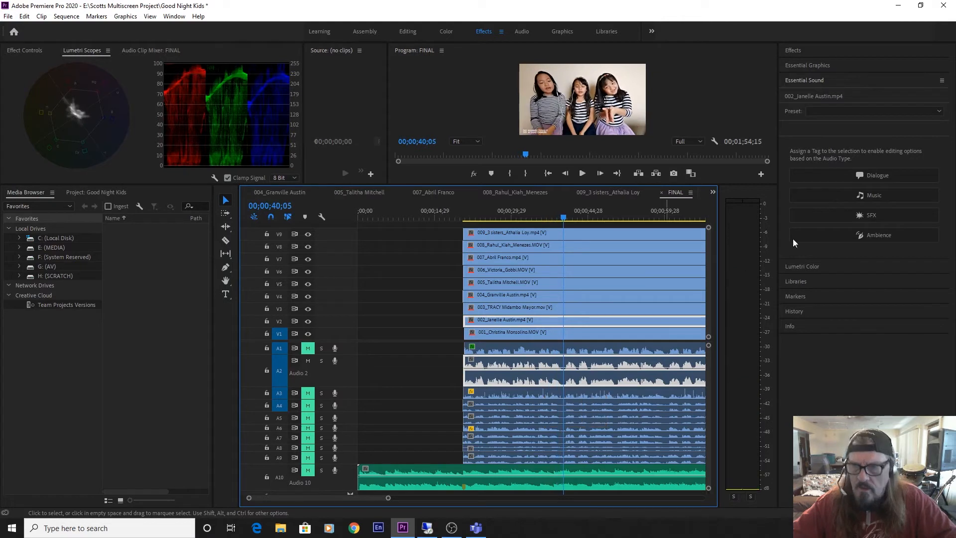
pyautogui.click(868, 175)
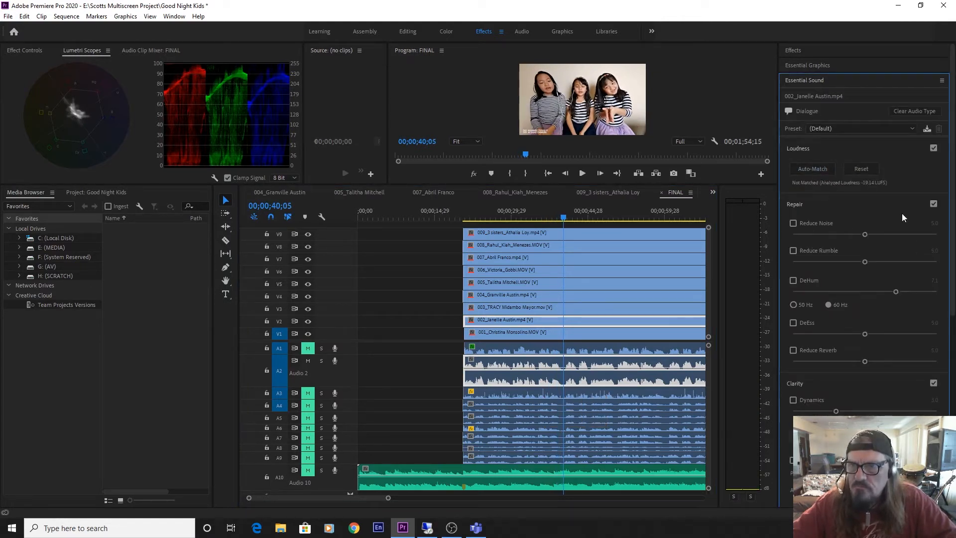
# Auto-match clip 002's loudness, enable Reduce Noise at 3.0 and play the vocal up to 00;00;42;14.
pyautogui.click(793, 223)
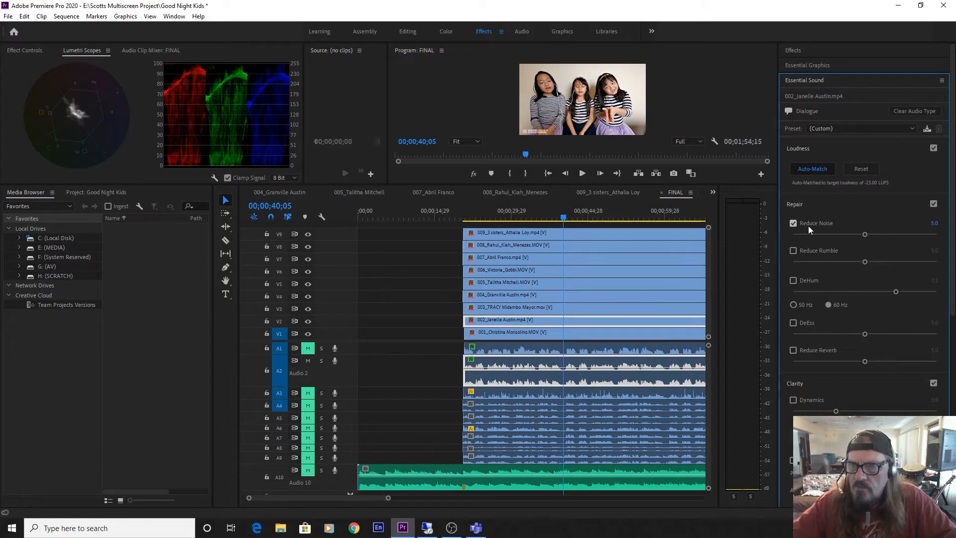
pyautogui.moveTo(813, 233); pyautogui.dragTo(835, 232)
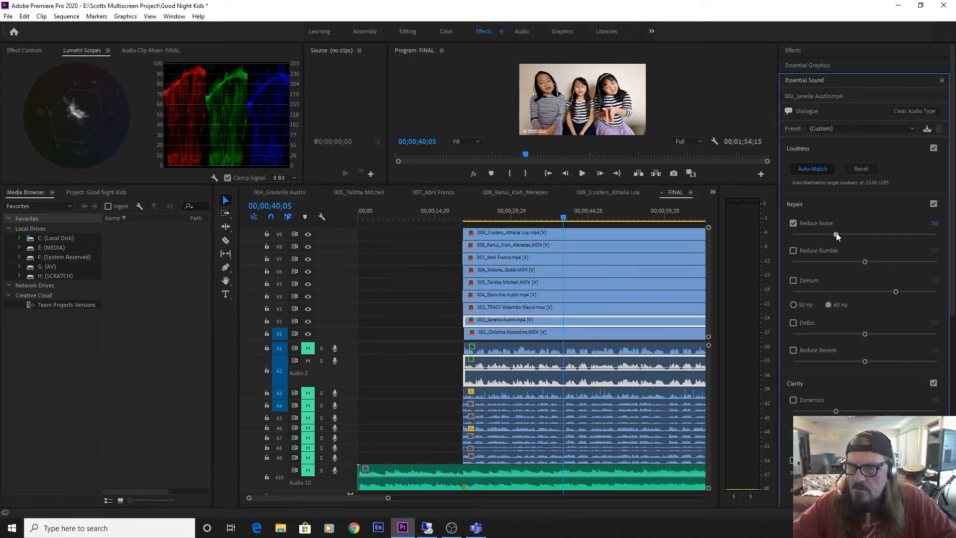
pyautogui.press('space')
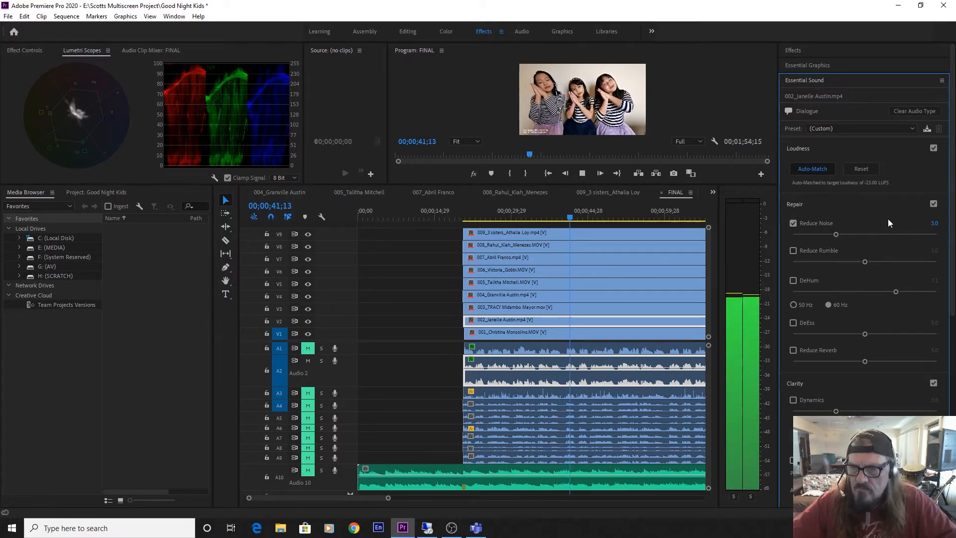
pyautogui.press('space')
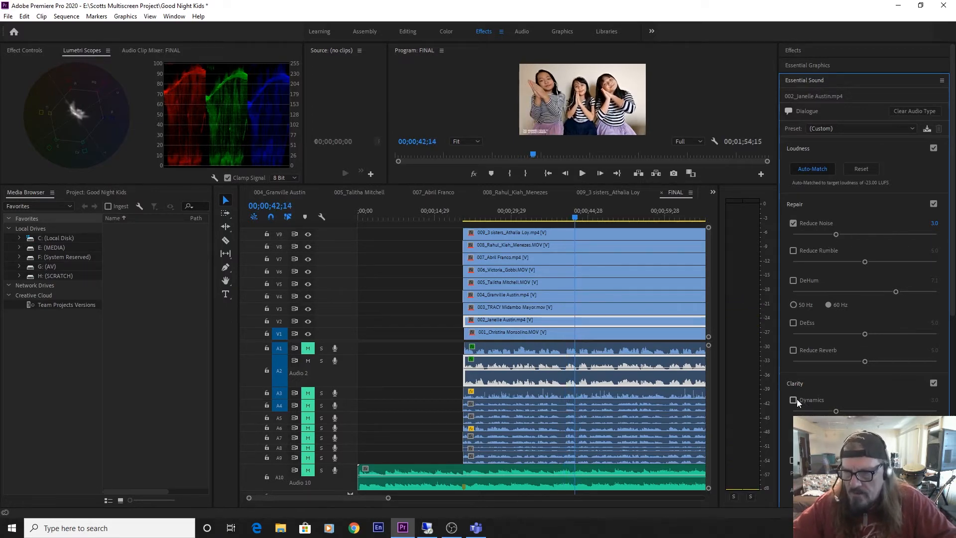
# Enable Dynamics at 5.0 and Reduce Reverb at 1.0 on clip 002's audio, playing the processed vocal up to 00;00;50;08.
pyautogui.click(793, 399)
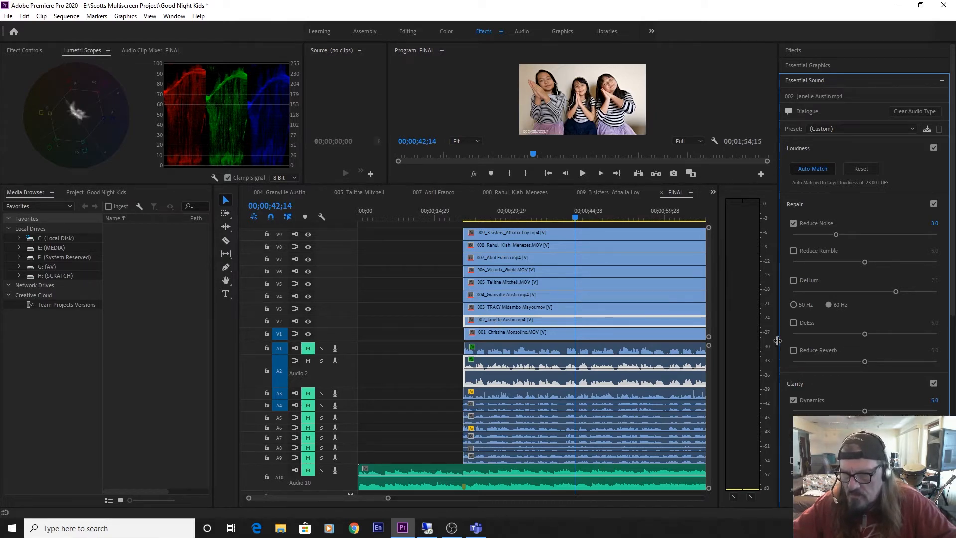
pyautogui.click(793, 349)
pyautogui.click(805, 360)
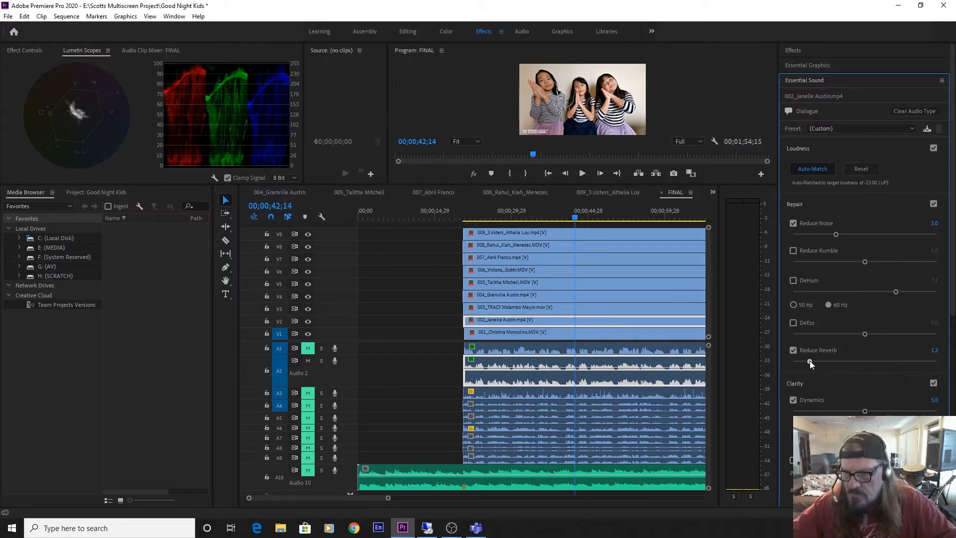
pyautogui.moveTo(805, 360); pyautogui.dragTo(807, 361)
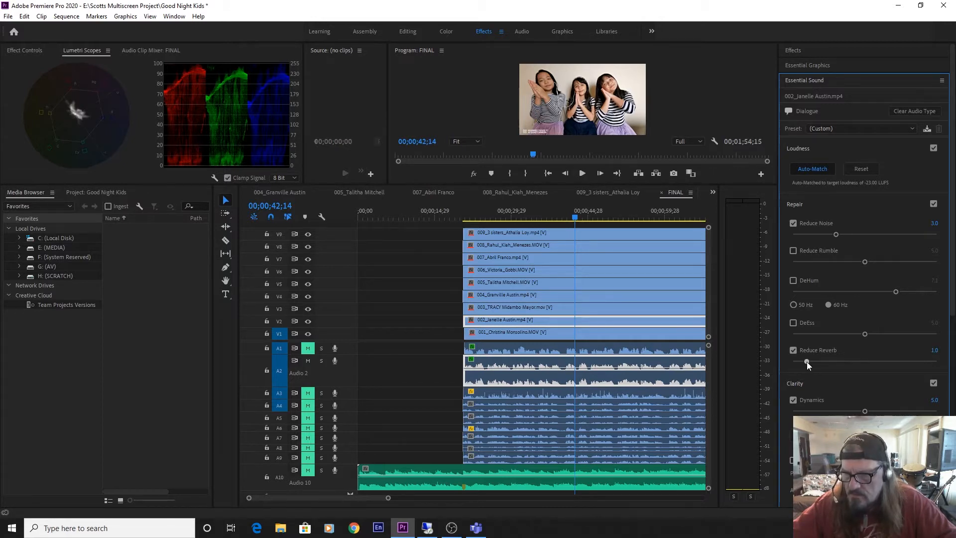
pyautogui.press('space')
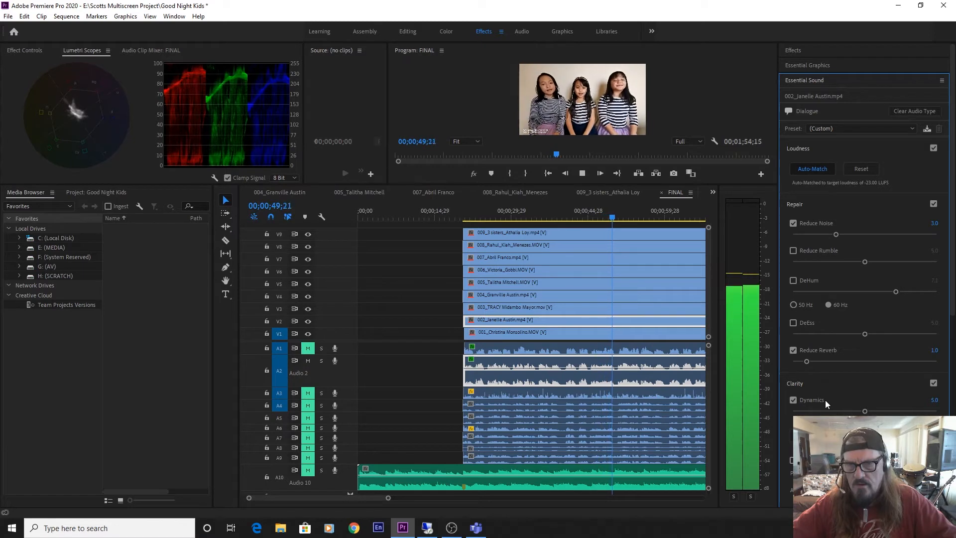
pyautogui.press('space')
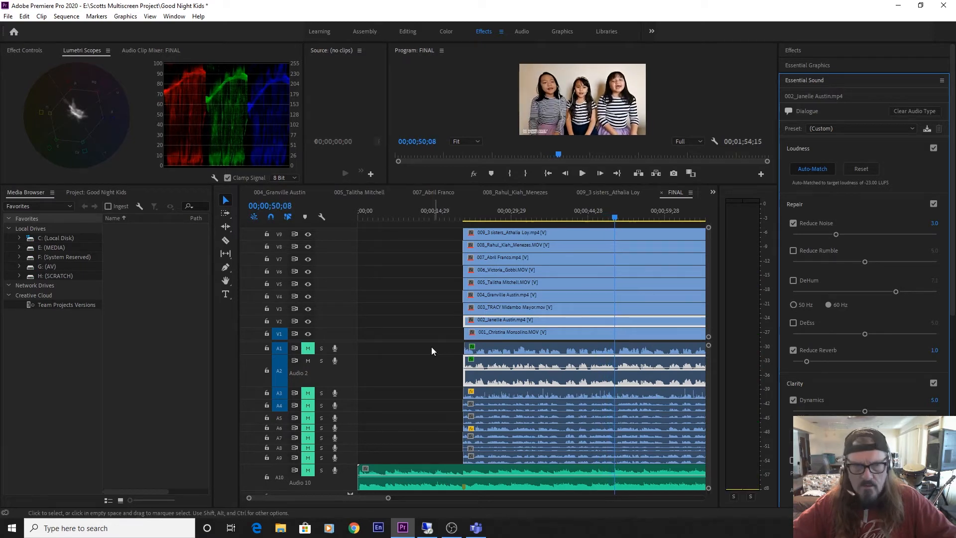
# Mute and collapse audio track A2, and enlarge and unmute track A3.
pyautogui.click(307, 361)
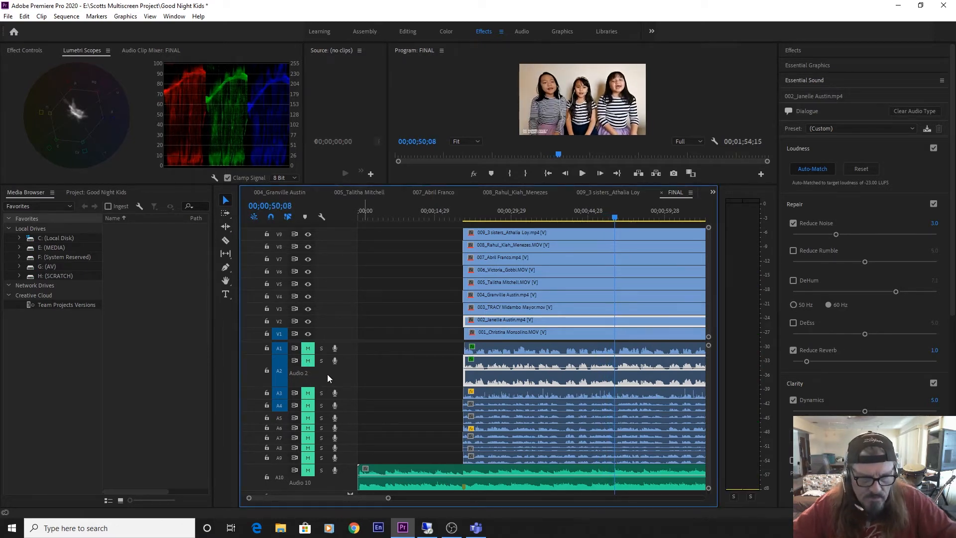
pyautogui.doubleClick(327, 374)
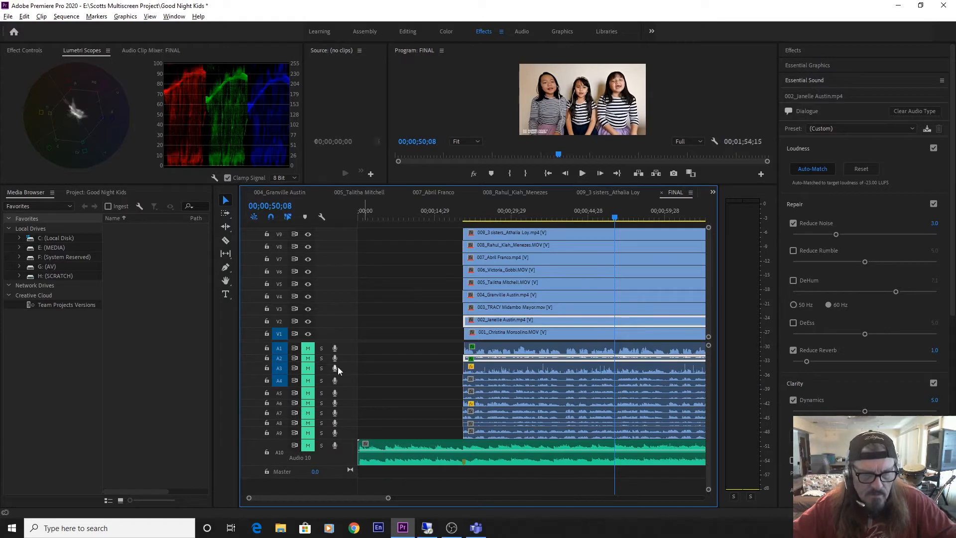
pyautogui.doubleClick(349, 369)
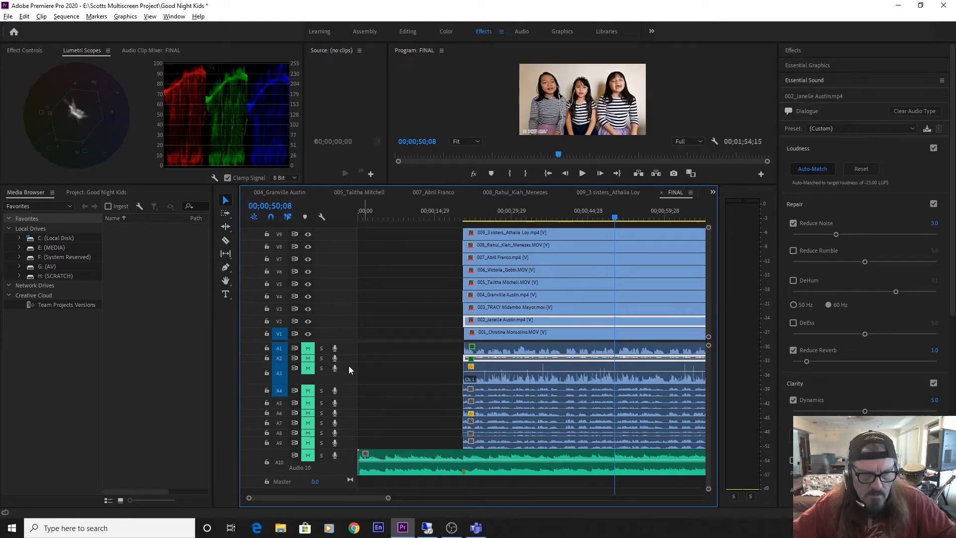
pyautogui.click(308, 368)
# Play clip 003's vocal alone from 00;00;20;04 to 00;00;24;25 and select its audio clip on track A3.
pyautogui.click(461, 218)
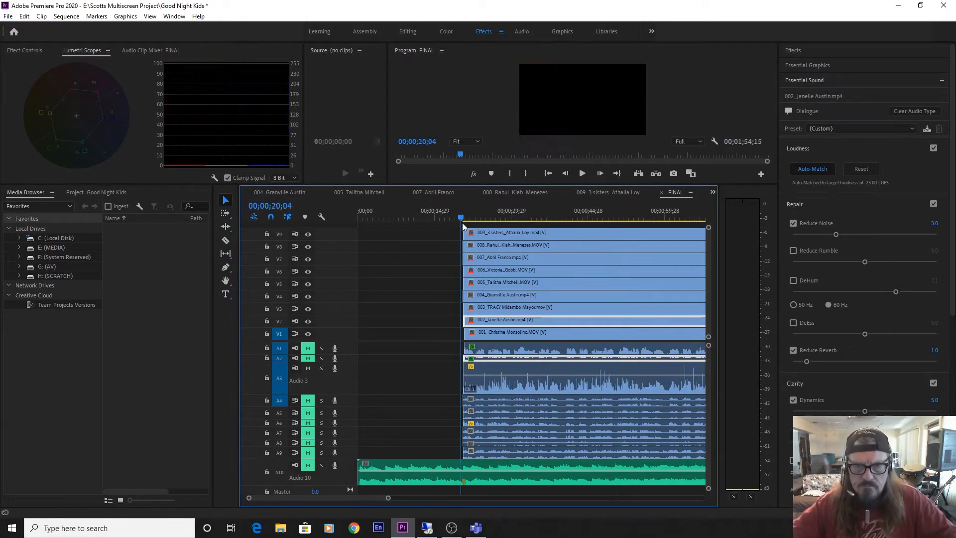
pyautogui.press('space')
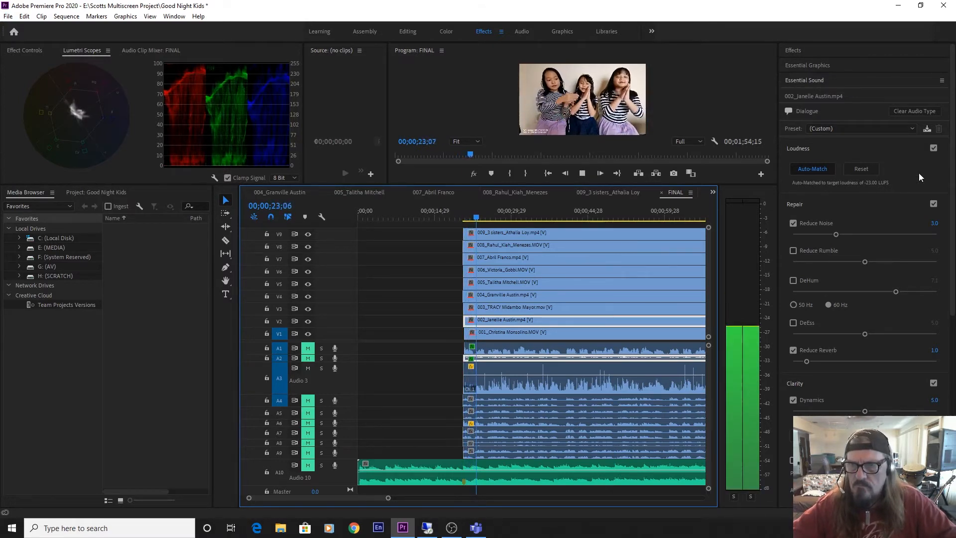
pyautogui.press('space')
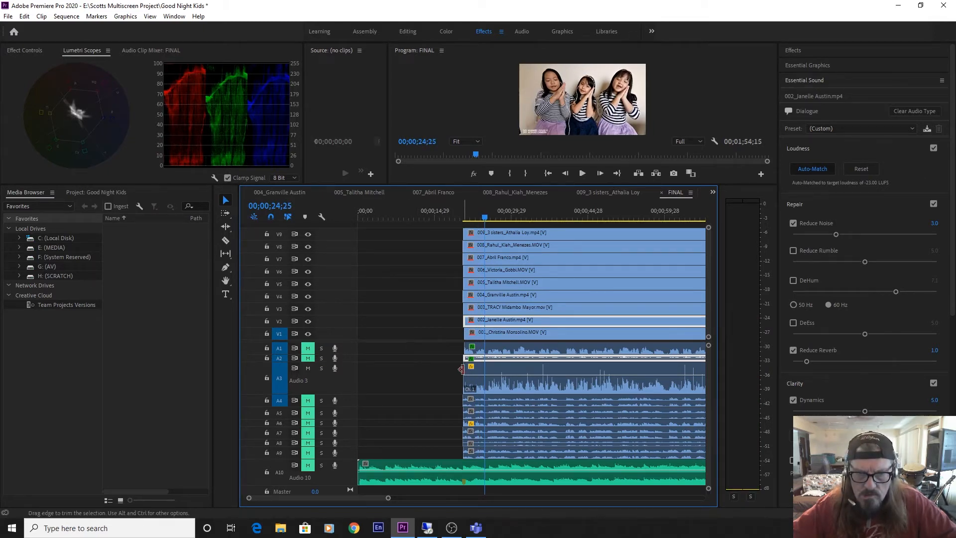
pyautogui.click(475, 377)
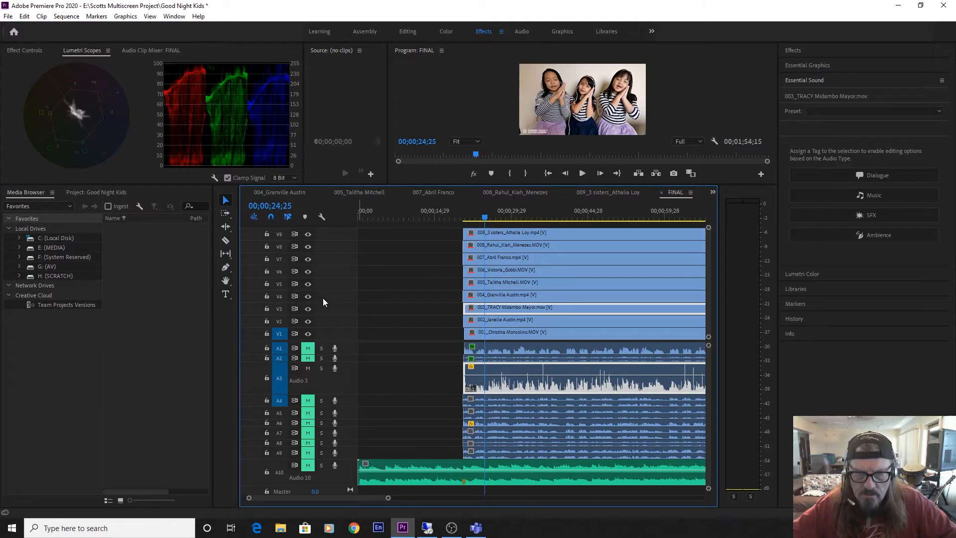
pyautogui.click(308, 334)
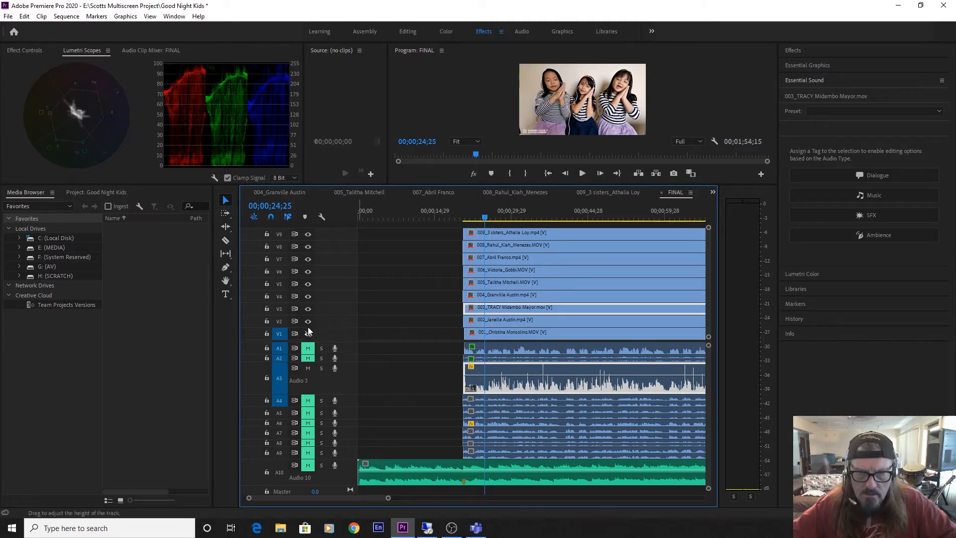
pyautogui.click(308, 322)
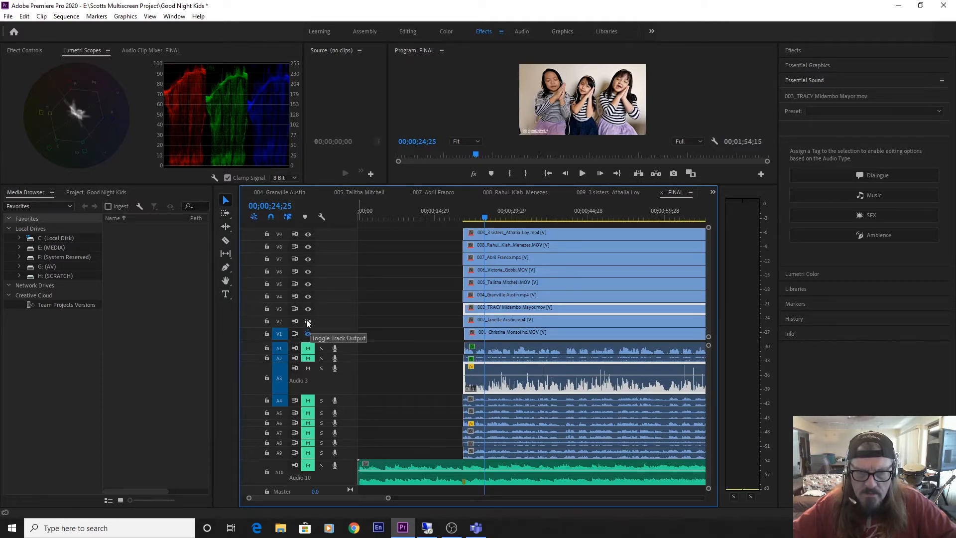
pyautogui.click(308, 322)
pyautogui.click(309, 333)
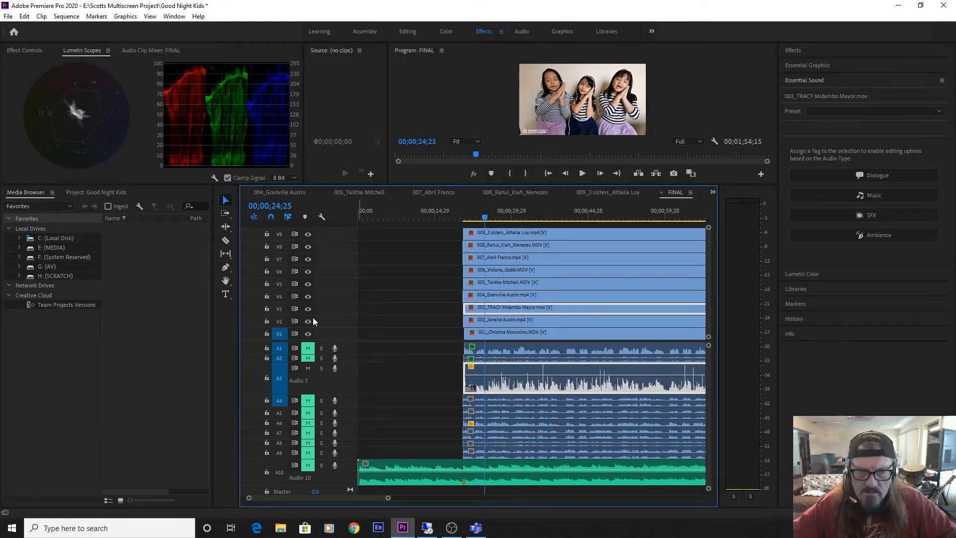
# Hide video tracks V4 through V9 and play clip 003's picture with its vocal up to 00;00;34;08.
pyautogui.click(307, 297)
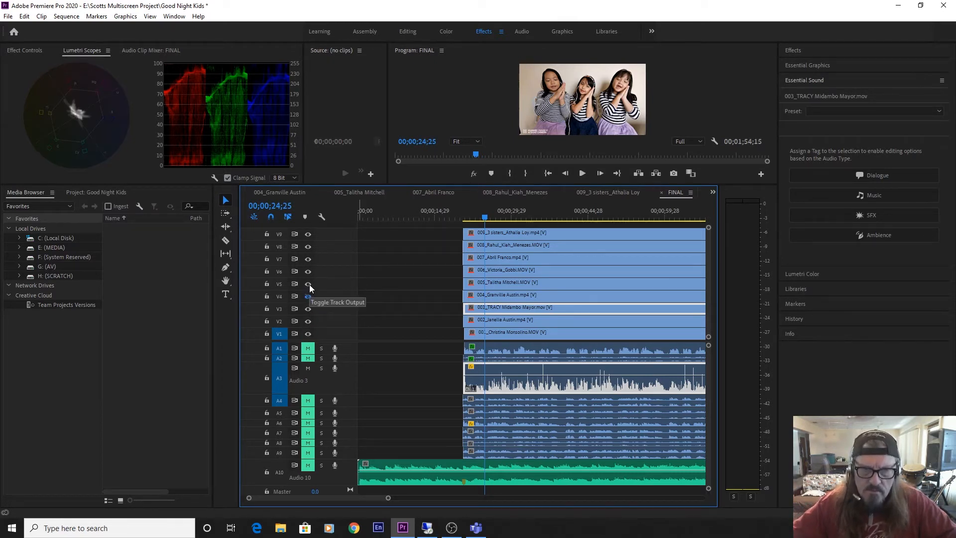
pyautogui.click(309, 285)
pyautogui.click(308, 272)
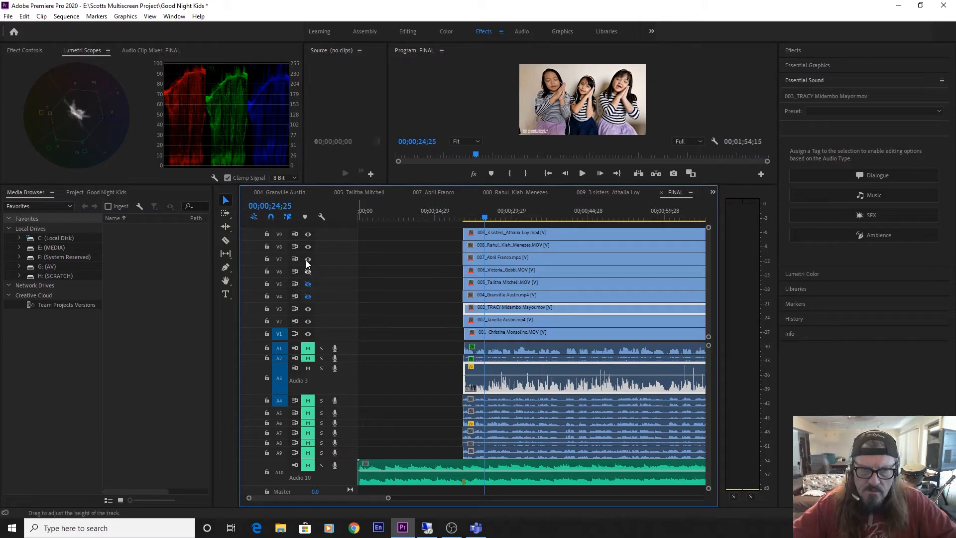
pyautogui.click(306, 259)
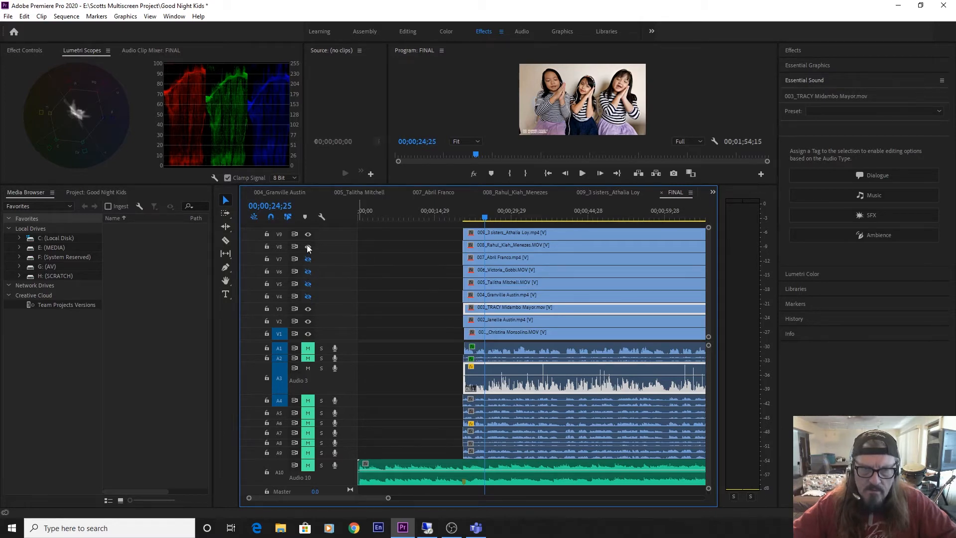
pyautogui.click(308, 247)
pyautogui.click(308, 234)
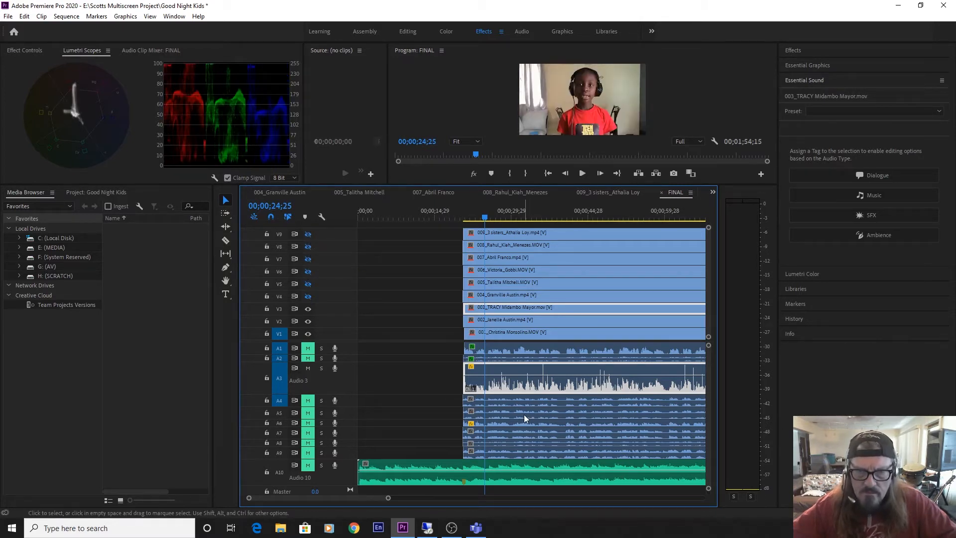
pyautogui.press('space')
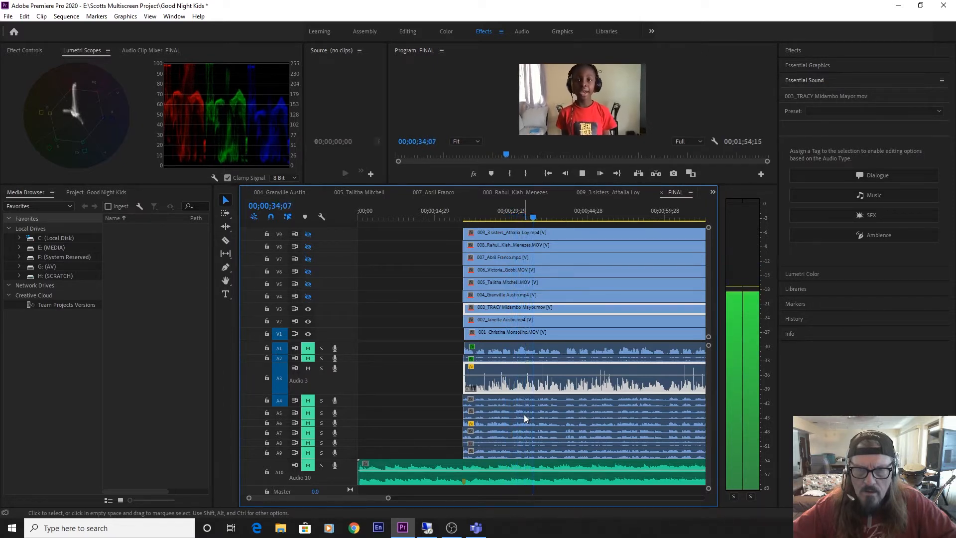
pyautogui.press('space')
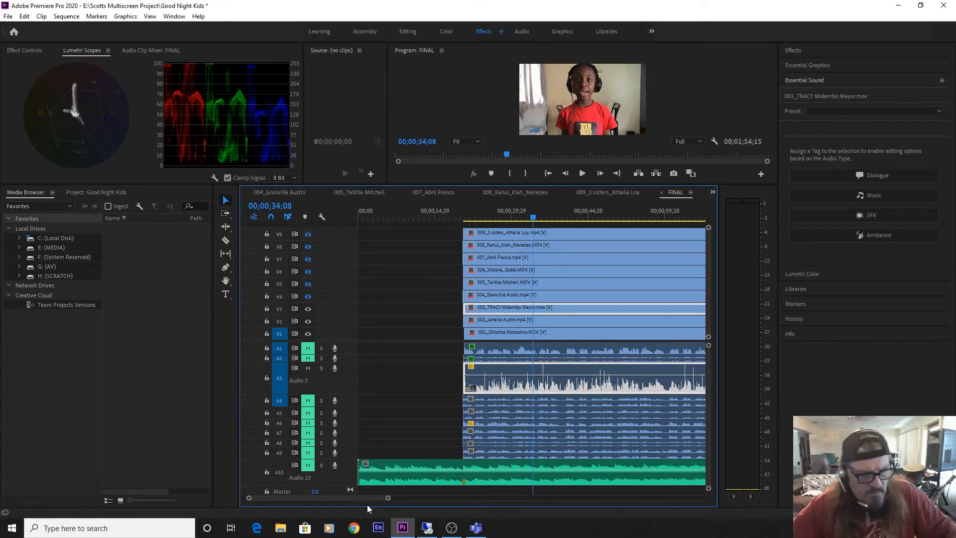
# Save the project and open clip 003's audio for editing in Adobe Audition, dismissing the Audition Learn window.
pyautogui.hotkey('ctrl', 's')
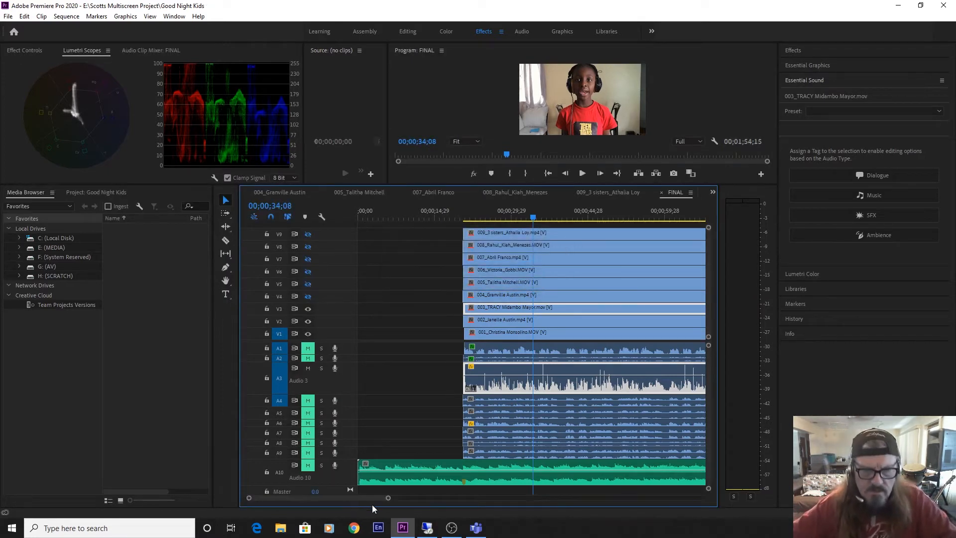
pyautogui.moveTo(390, 499); pyautogui.dragTo(408, 500)
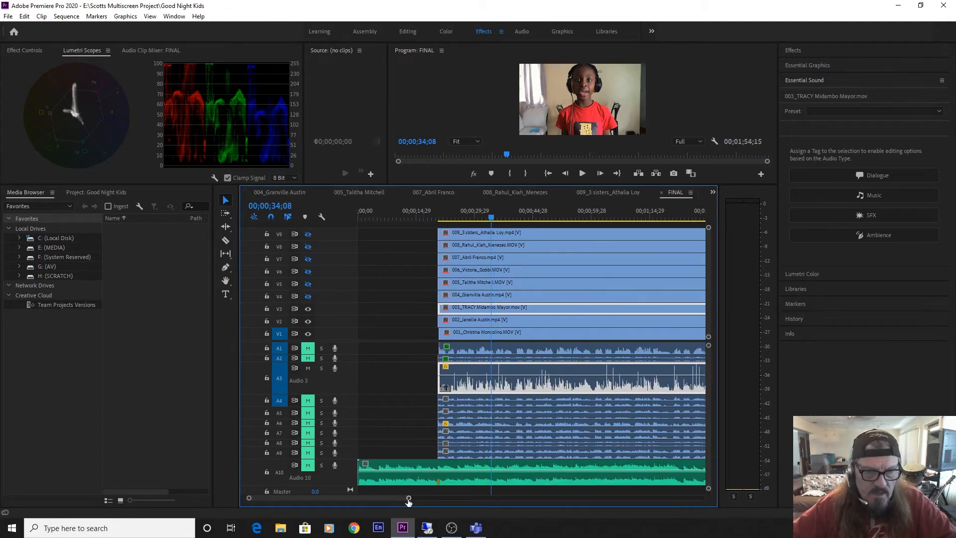
pyautogui.rightClick(517, 387)
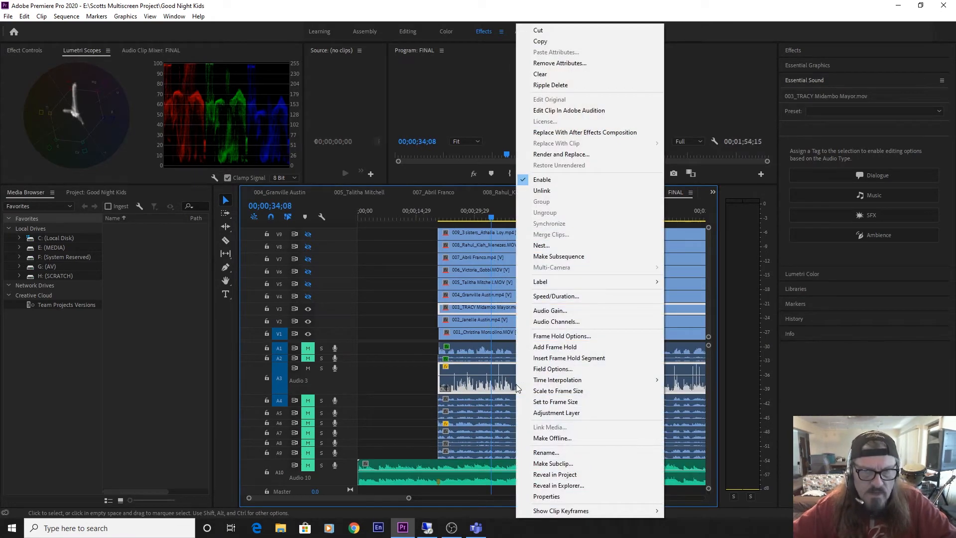
pyautogui.click(576, 112)
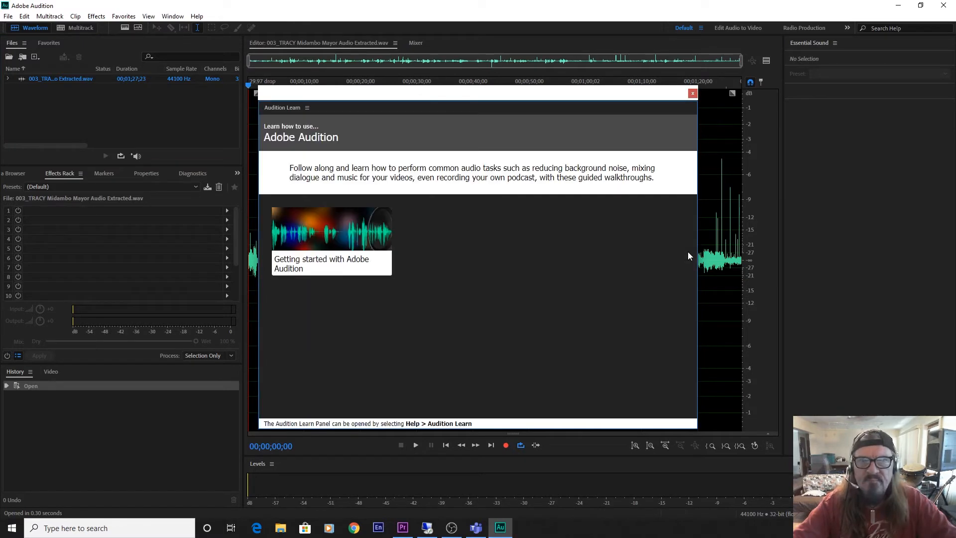
pyautogui.click(692, 95)
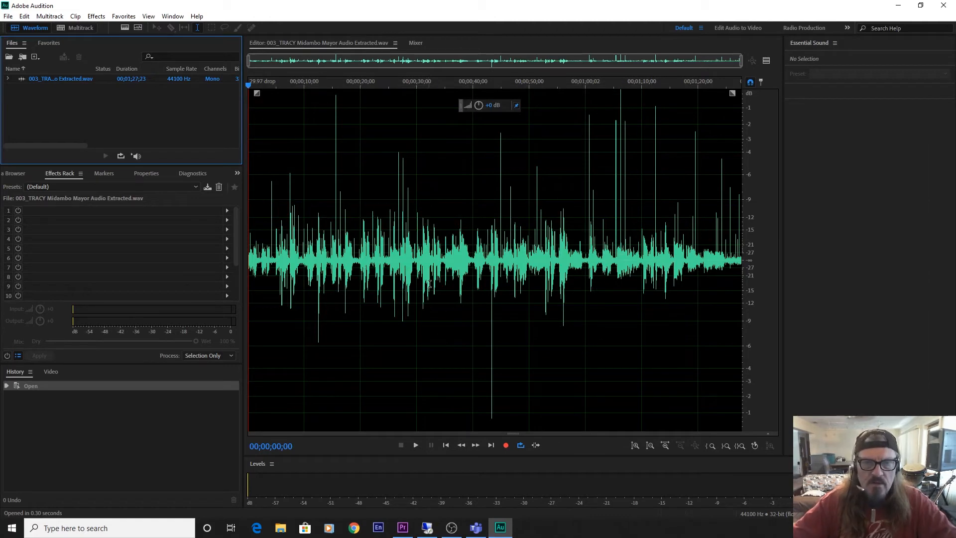
# Show clip 003's audio as a spectral frequency display, zoom in to about the first 12 seconds and play it from the start.
pyautogui.click(125, 28)
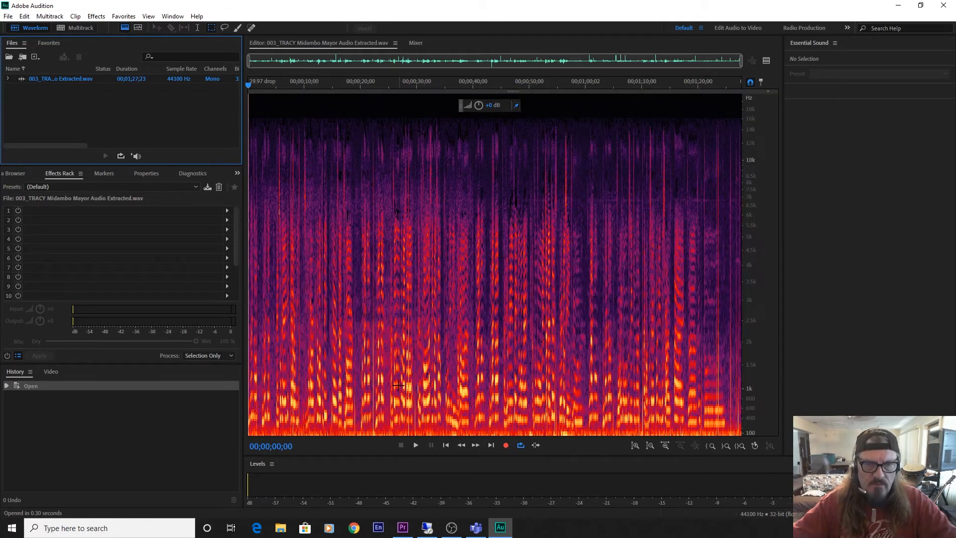
pyautogui.moveTo(325, 84); pyautogui.dragTo(225, 90)
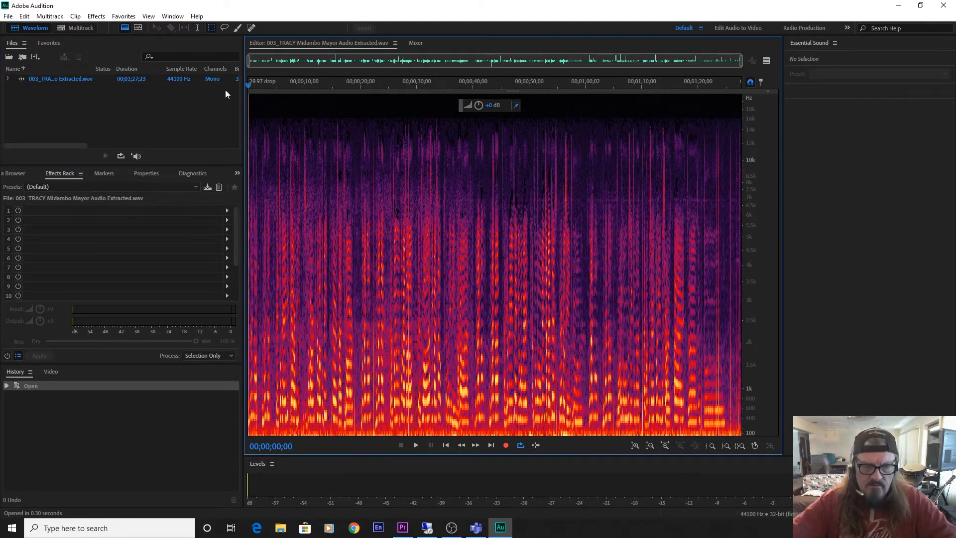
pyautogui.press('=')
pyautogui.press('=')
pyautogui.press('=')
pyautogui.press('=')
pyautogui.press('=')
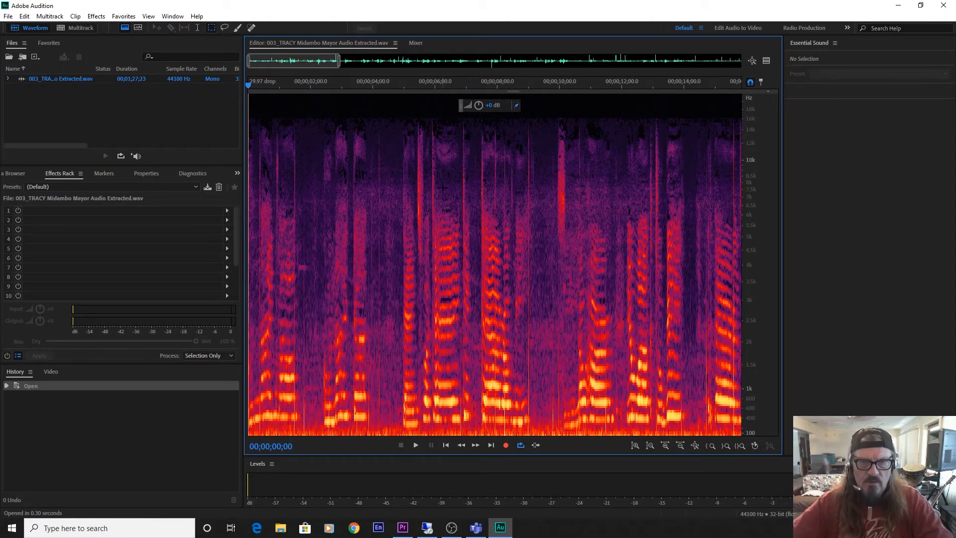
pyautogui.press('=')
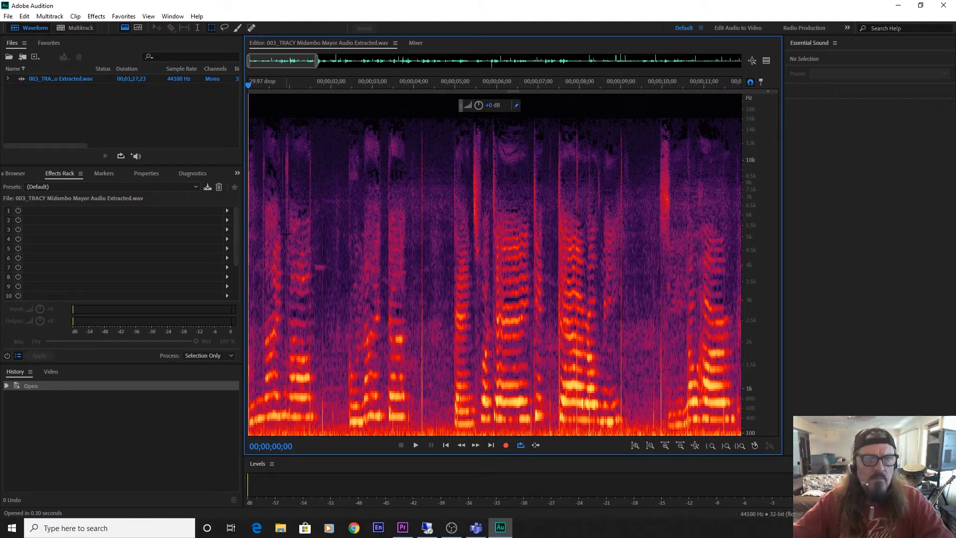
pyautogui.press('space')
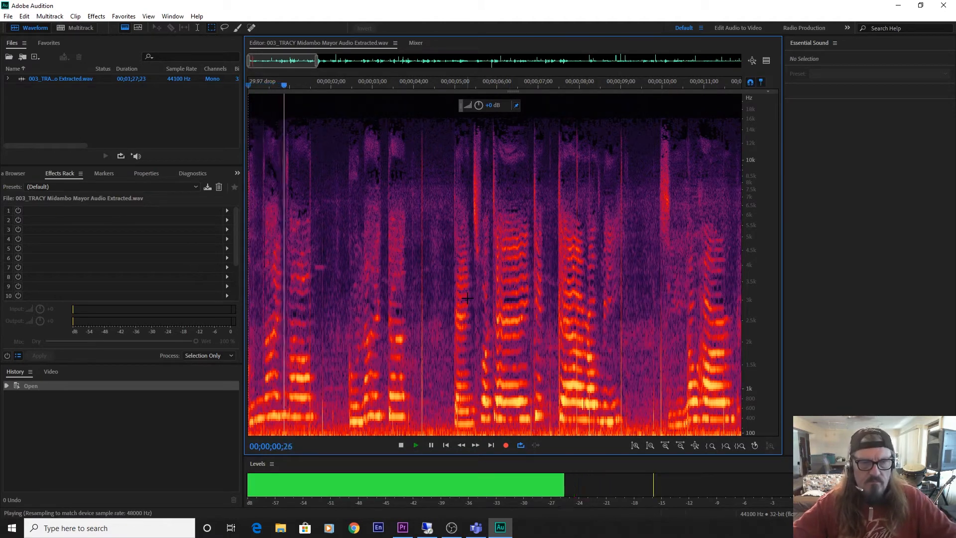
# Zoom in to roughly the first three seconds, play up to 00;00;01;04 and auto-heal the tall vertical click at 00;00;00;24.
pyautogui.press('space')
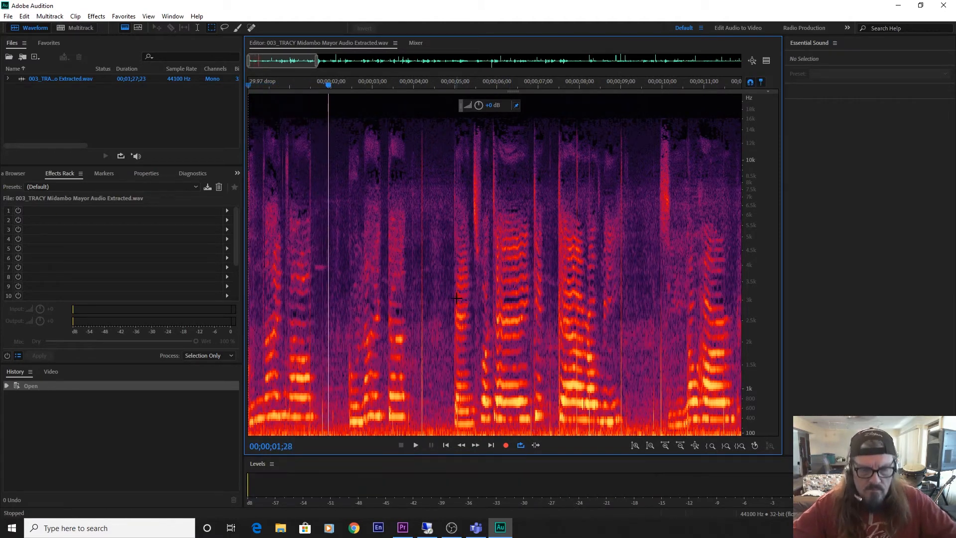
pyautogui.press('=')
pyautogui.press('=')
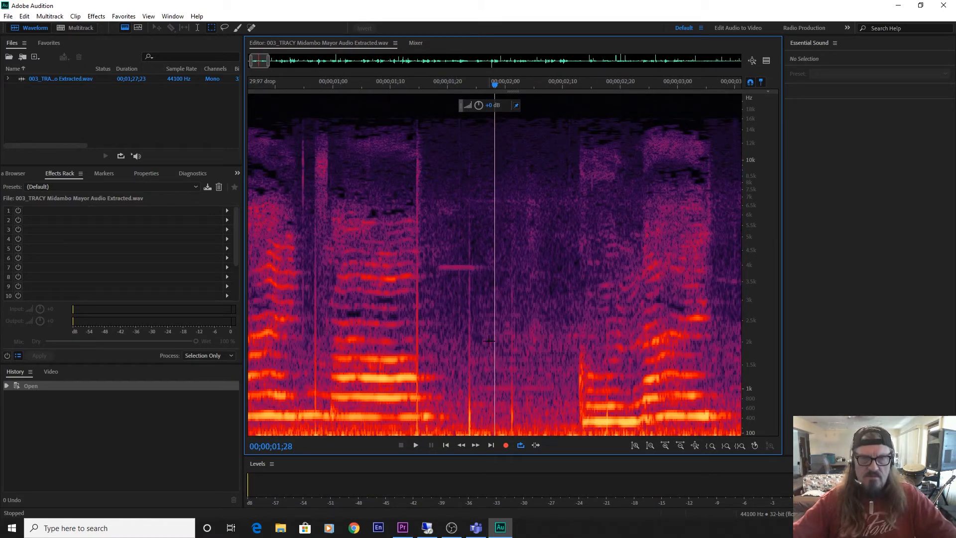
pyautogui.click(265, 315)
pyautogui.press('space')
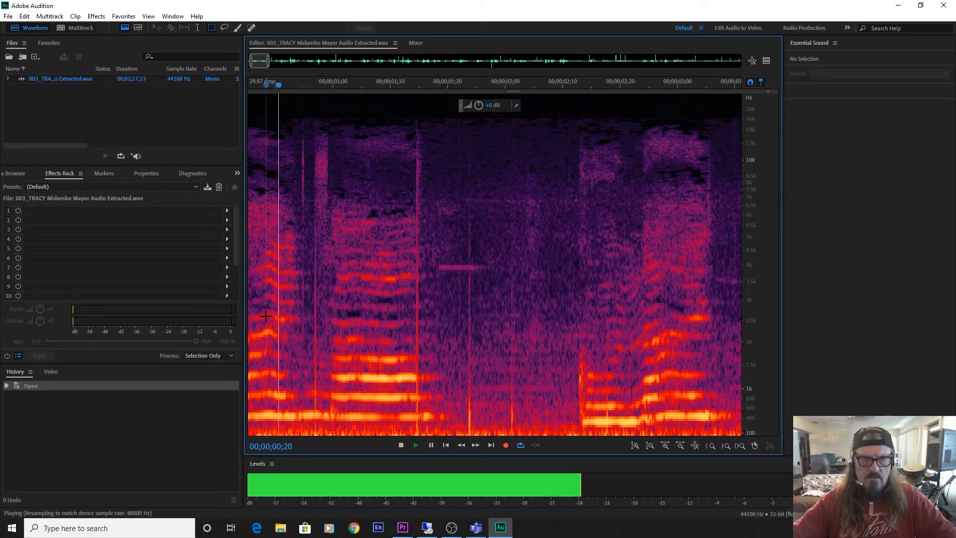
pyautogui.press('space')
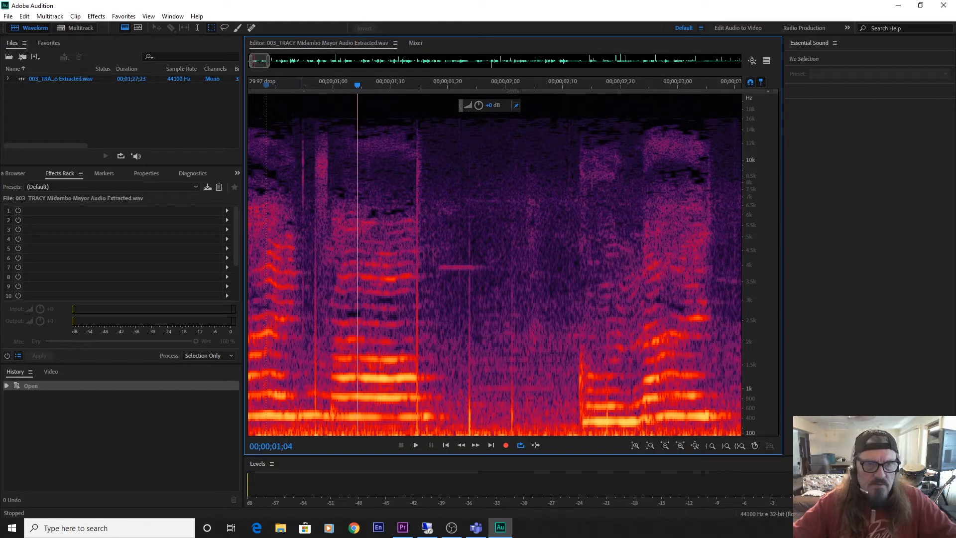
pyautogui.moveTo(301, 124); pyautogui.dragTo(306, 446)
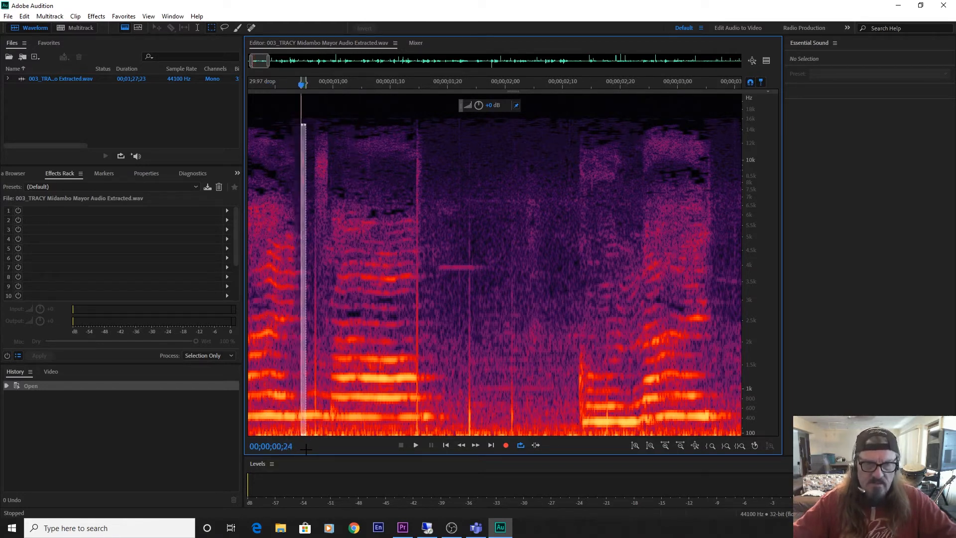
pyautogui.rightClick(303, 380)
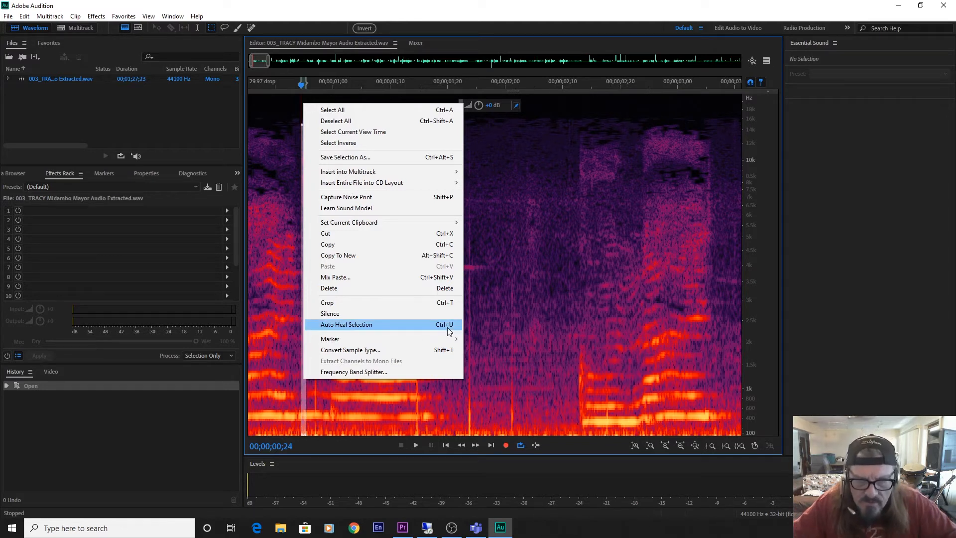
pyautogui.click(467, 468)
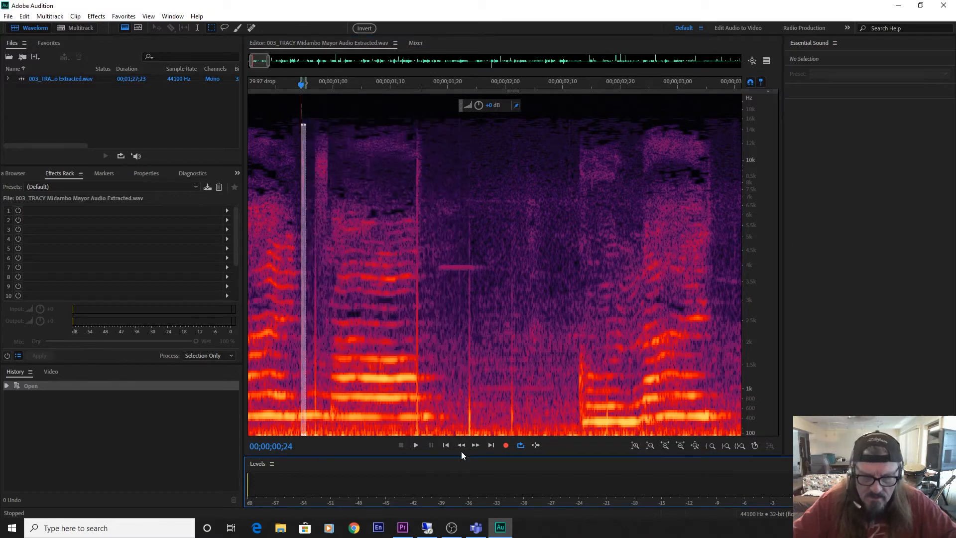
pyautogui.hotkey('ctrl', 'u')
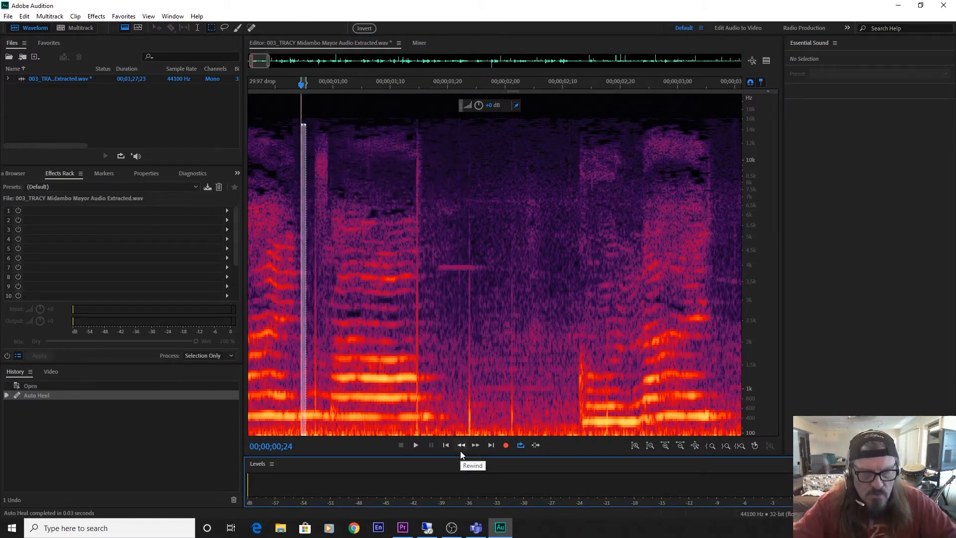
pyautogui.click(398, 276)
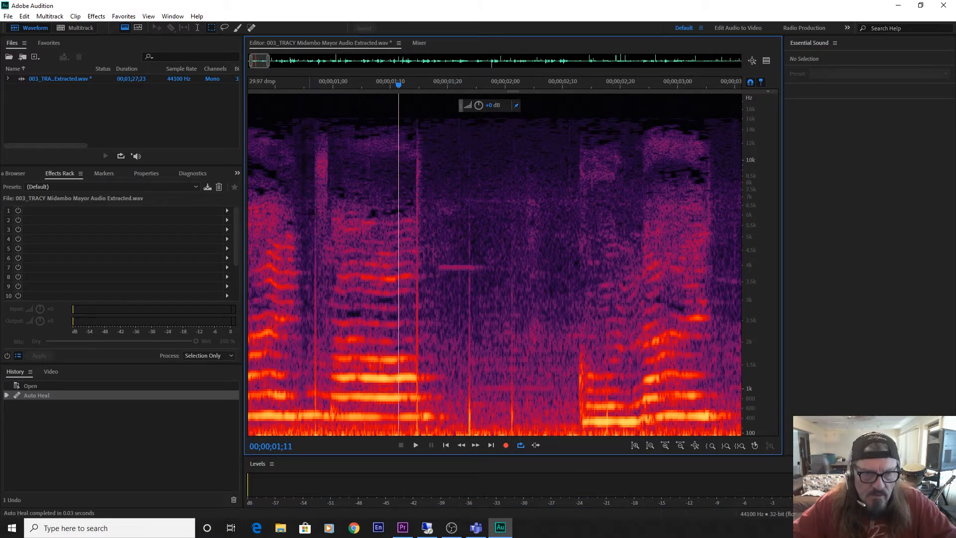
# Auto-heal the click at 00;00;00;26 below about 6 kHz and the tall one at 00;00;01;13 up to about 16 kHz.
pyautogui.moveTo(312, 215); pyautogui.dragTo(316, 437)
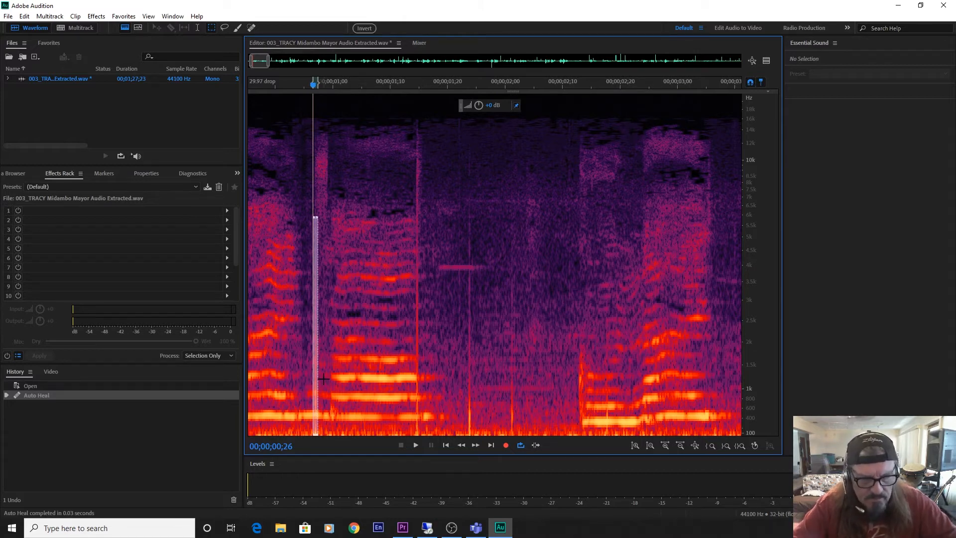
pyautogui.hotkey('ctrl', 'u')
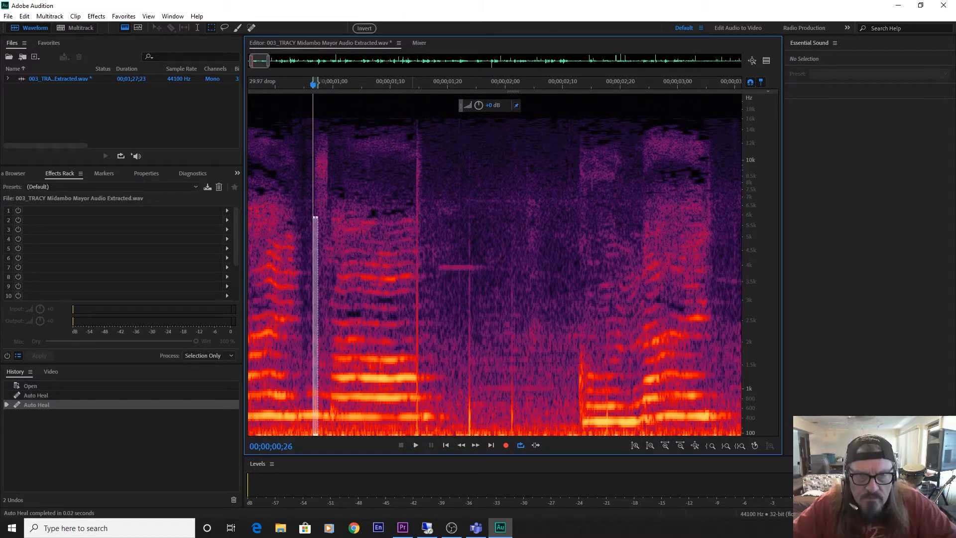
pyautogui.moveTo(412, 120); pyautogui.dragTo(421, 437)
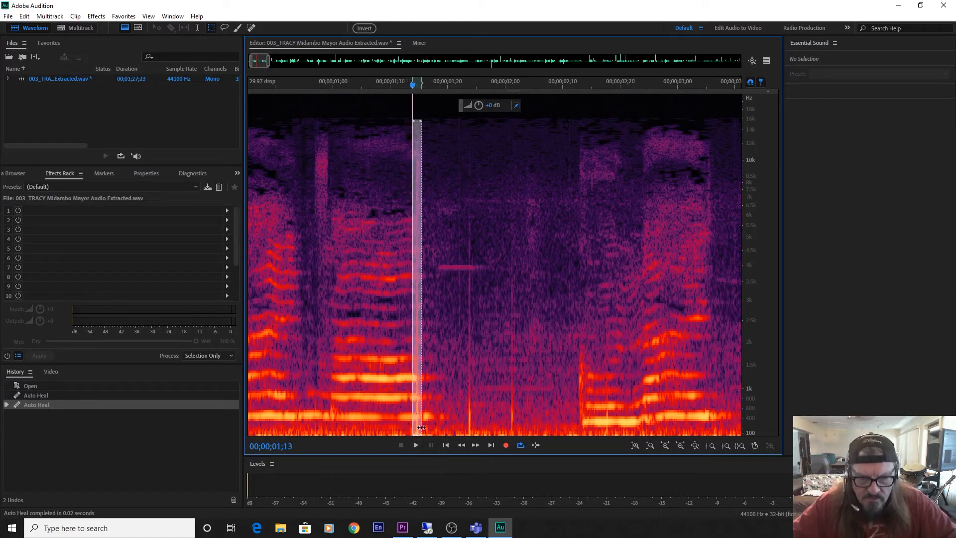
pyautogui.hotkey('ctrl', 'u')
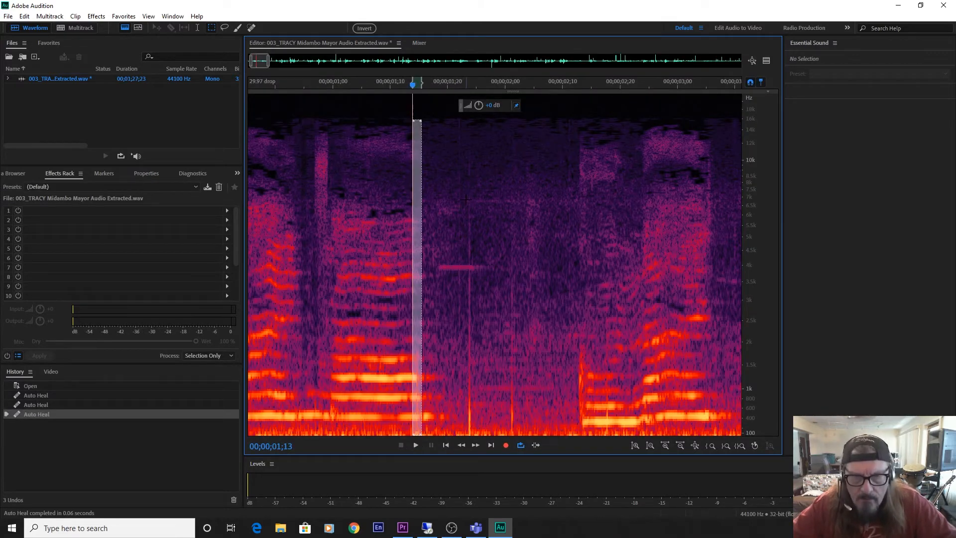
# Auto-heal the clicks at 00;00;01;23, below about 7 kHz, and at 00;00;02;00, below about 4 kHz.
pyautogui.moveTo(466, 200); pyautogui.dragTo(473, 440)
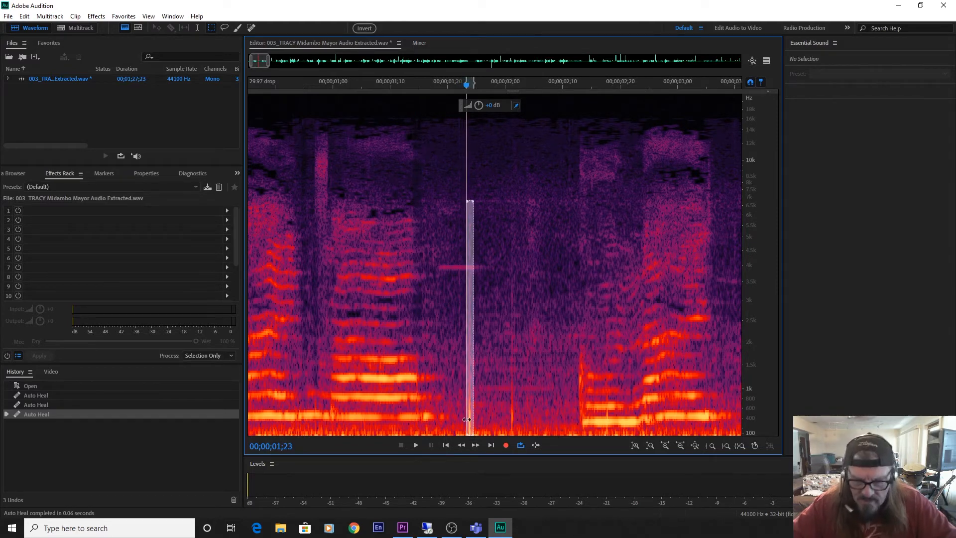
pyautogui.hotkey('ctrl', 'u')
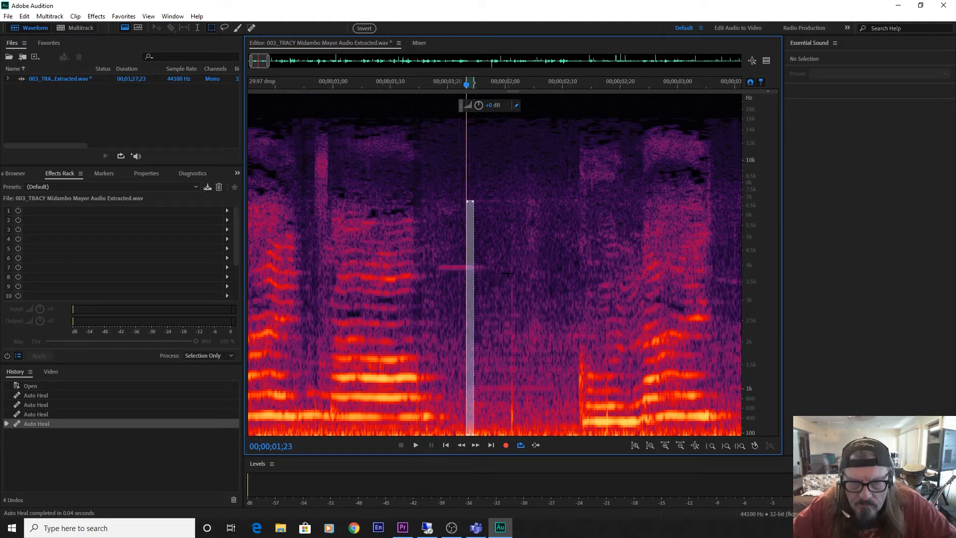
pyautogui.moveTo(508, 273); pyautogui.dragTo(516, 439)
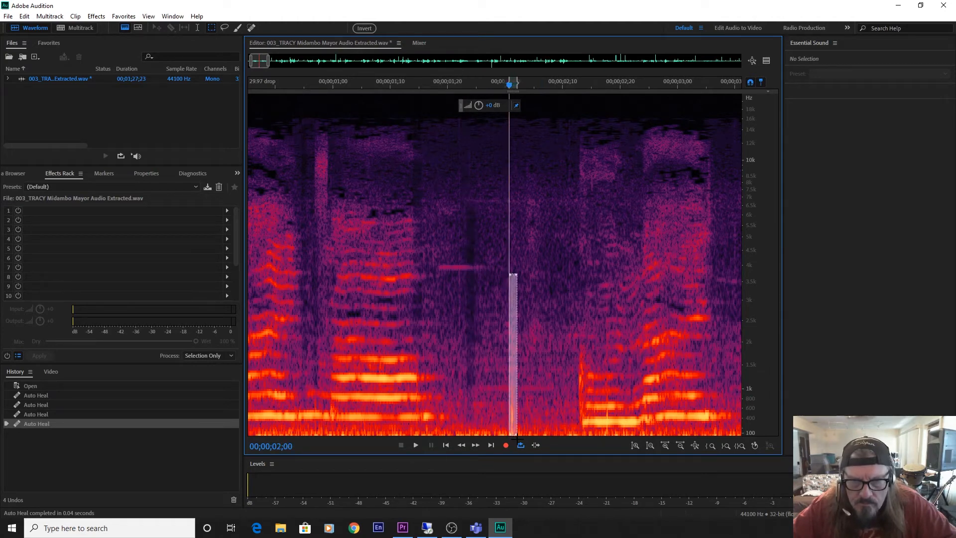
pyautogui.hotkey('ctrl', 'u')
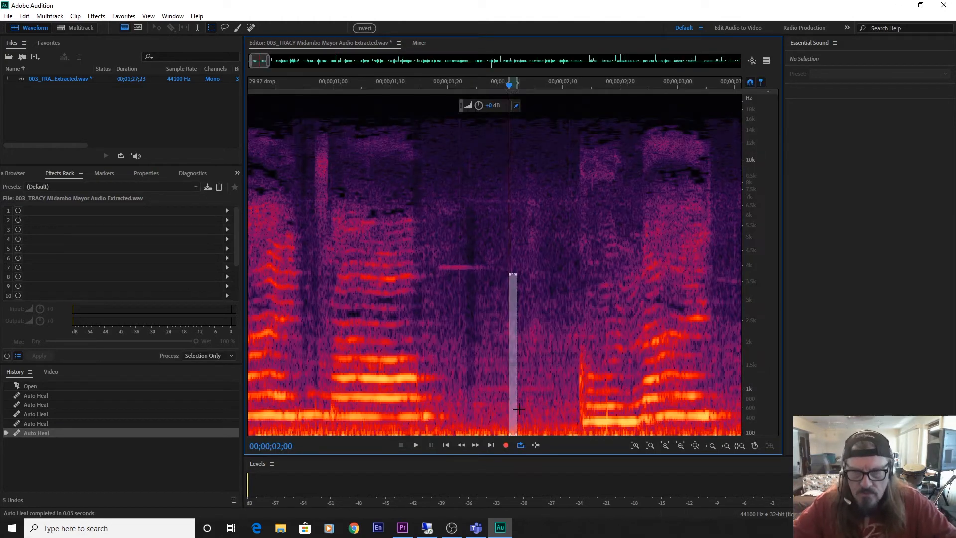
# Play the healed passage up to 00;00;03;02 and auto-heal the narrow spot at 00;00;02;17 from about 1.3 kHz down.
pyautogui.click(465, 324)
pyautogui.press('space')
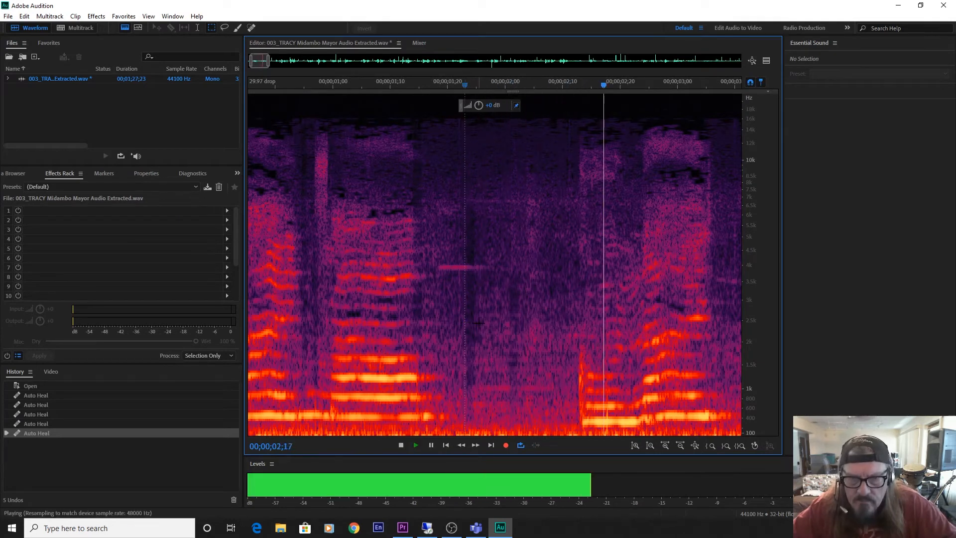
pyautogui.press('space')
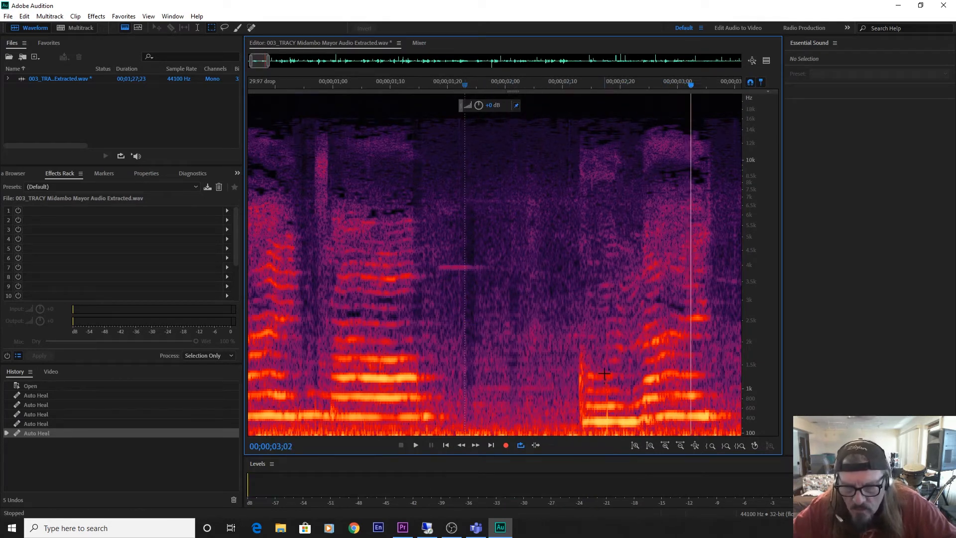
pyautogui.moveTo(604, 374); pyautogui.dragTo(611, 434)
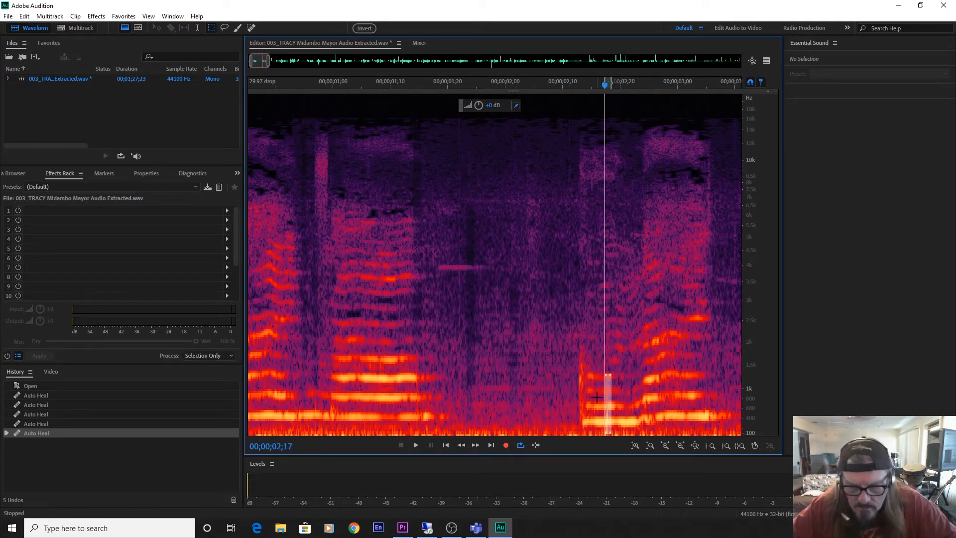
pyautogui.hotkey('ctrl', 'u')
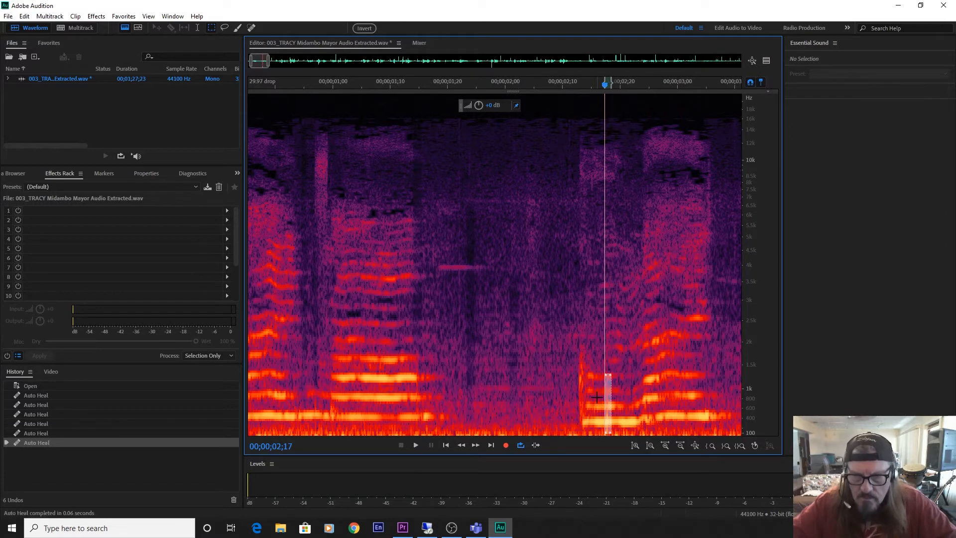
pyautogui.click(547, 377)
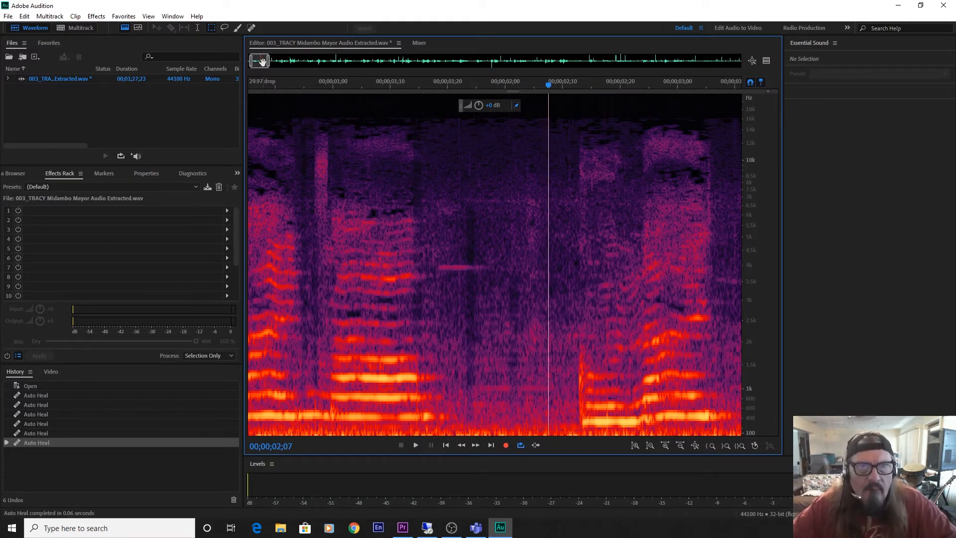
# Play the vocal from 00;00;02;07 through 00;00;03;23 and auto-heal the short click at 00;00;03;25 below about 4 kHz.
pyautogui.moveTo(264, 63); pyautogui.dragTo(270, 64)
pyautogui.press('space')
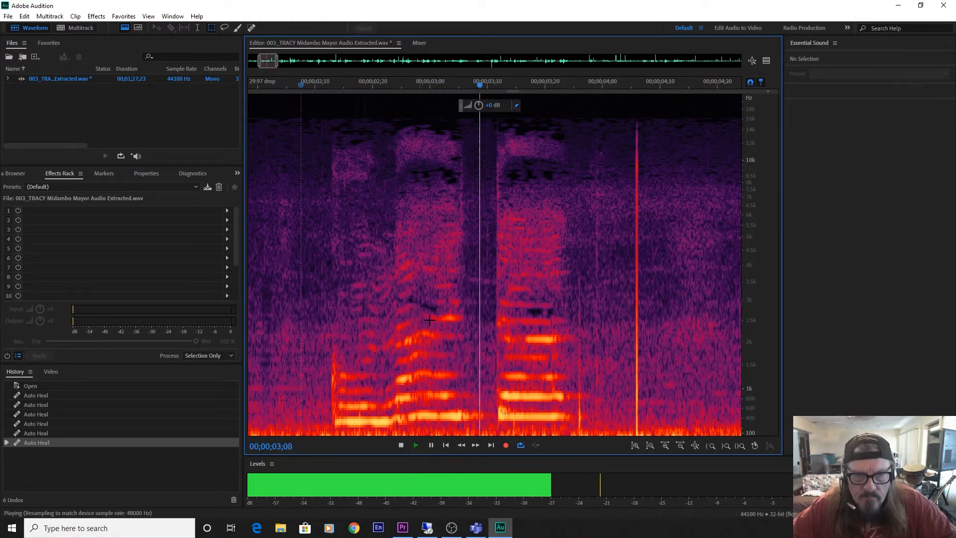
pyautogui.press('space')
pyautogui.click(447, 299)
pyautogui.press('space')
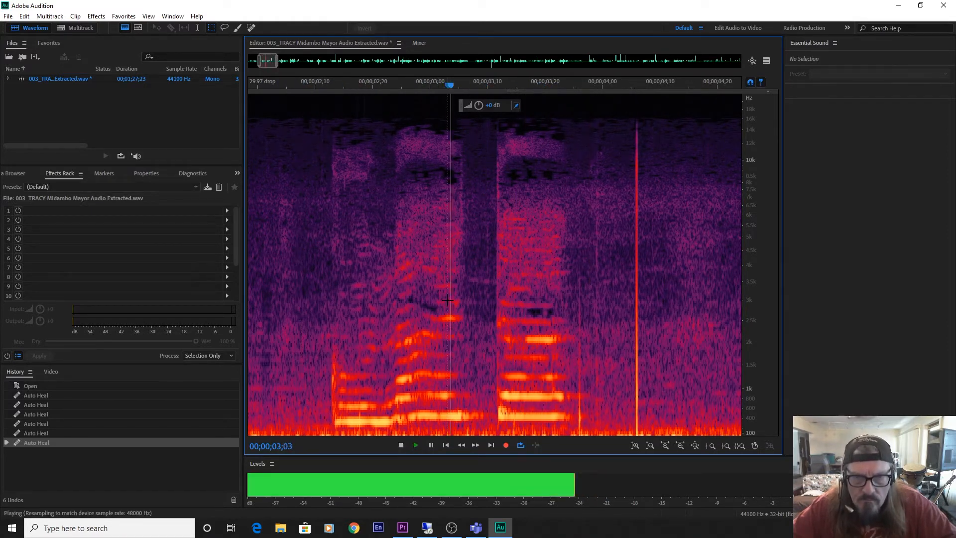
pyautogui.press('space')
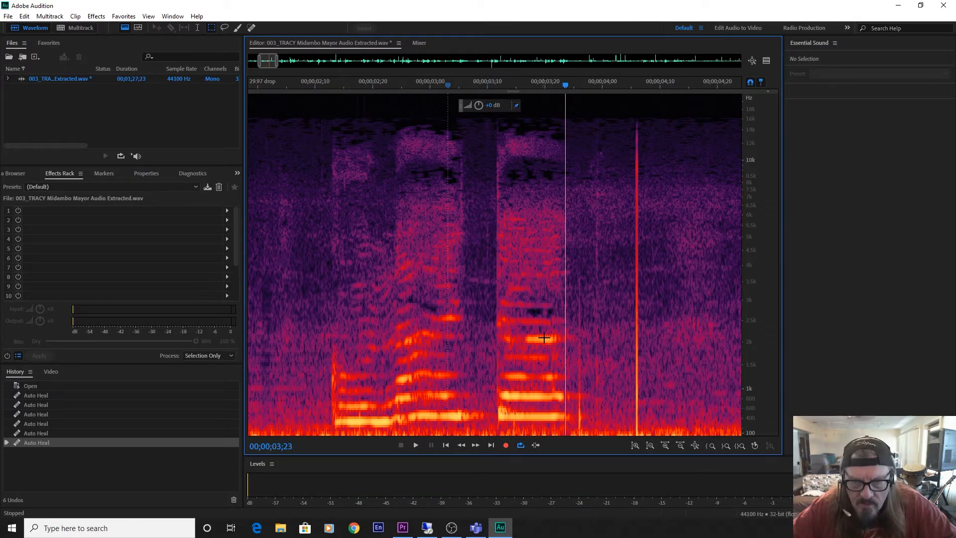
pyautogui.moveTo(577, 273); pyautogui.dragTo(584, 440)
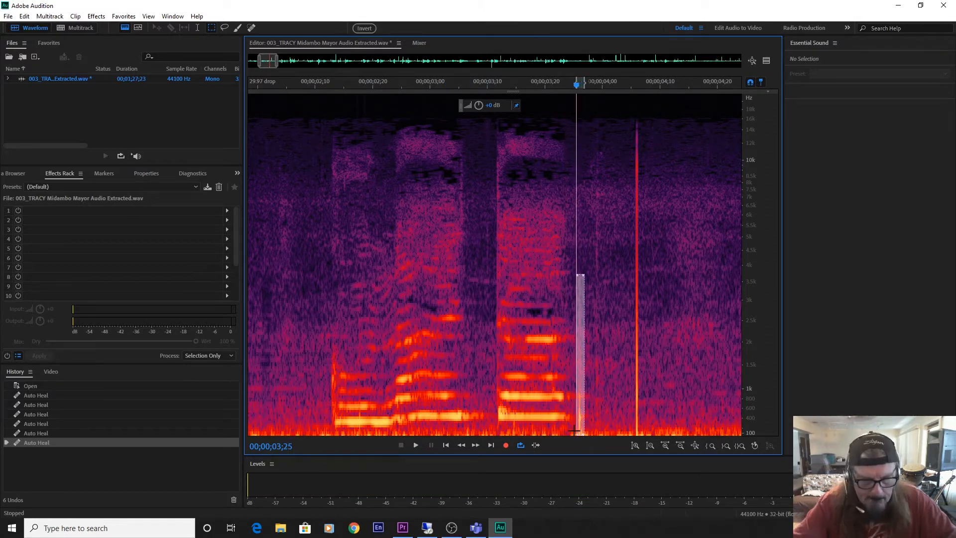
pyautogui.hotkey('shift', 'u')
# Play on to 00;00;04;20 and auto-heal the tall, bright click at 00;00;04;05 up to about 16 kHz.
pyautogui.press('space')
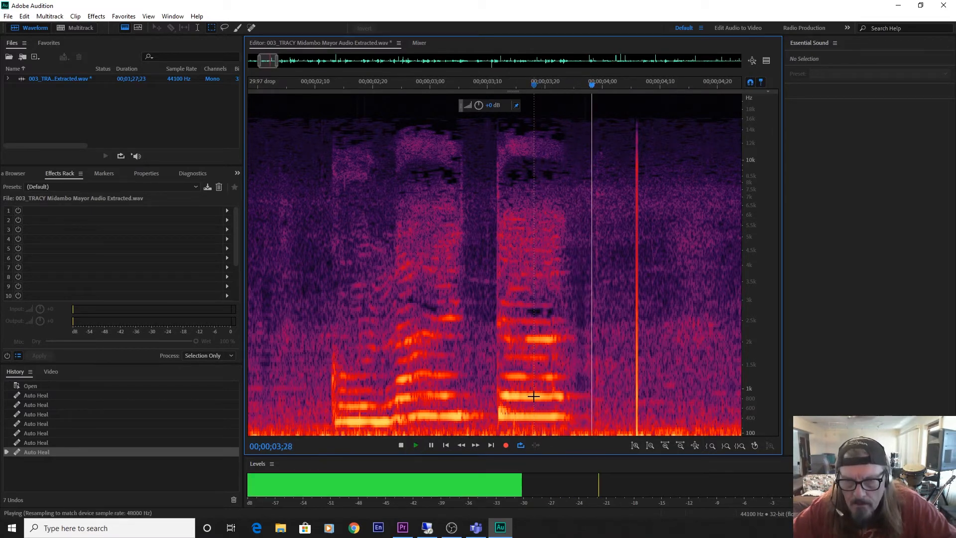
pyautogui.press('space')
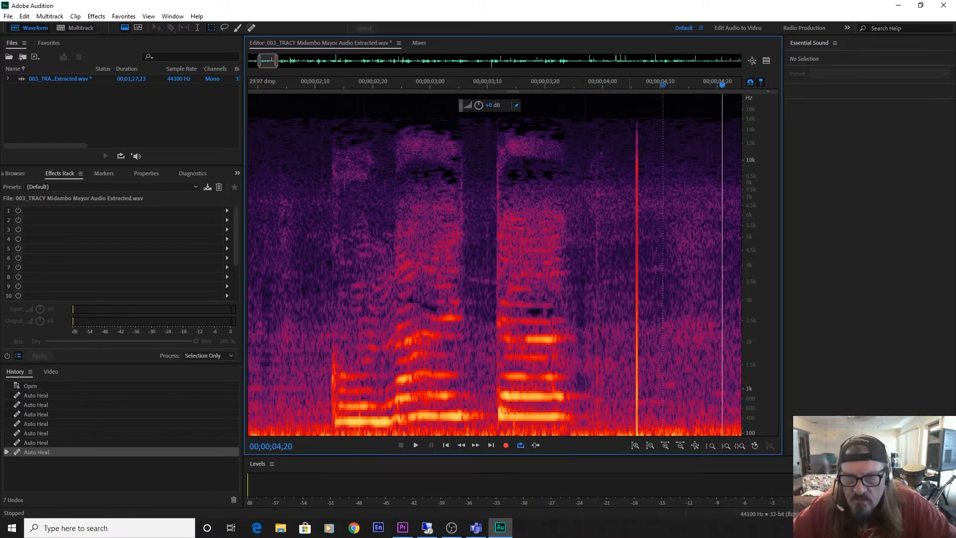
pyautogui.moveTo(633, 119); pyautogui.dragTo(641, 459)
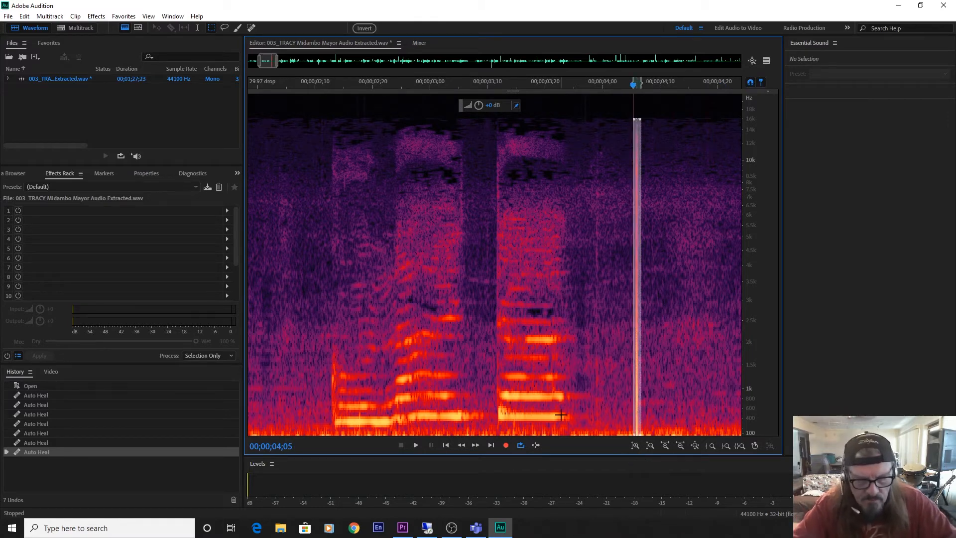
pyautogui.hotkey('ctrl', 'u')
# Play on to 00;00;05;18, then auto-heal the tall click at 00;00;04;29 where the phrase begins and replay it from just before.
pyautogui.click(471, 304)
pyautogui.press('space')
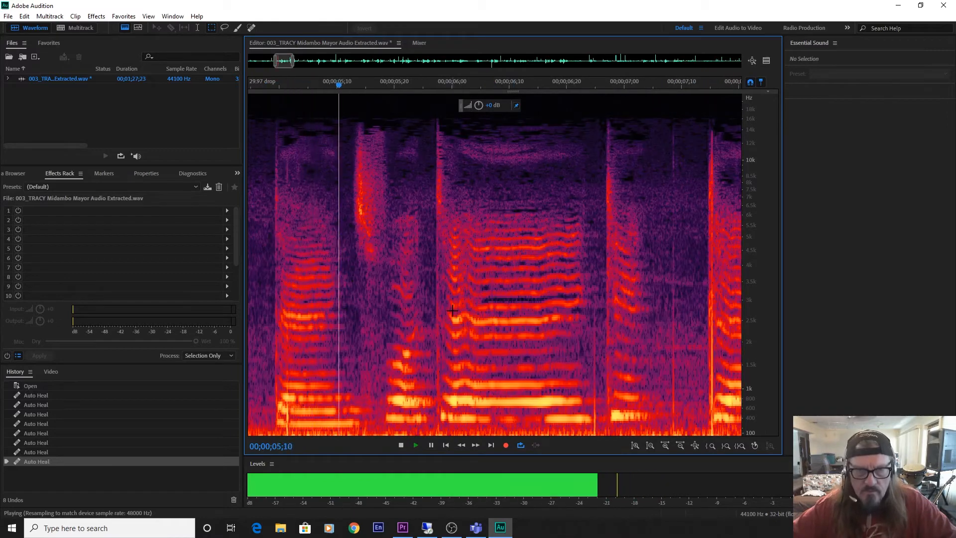
pyautogui.press('space')
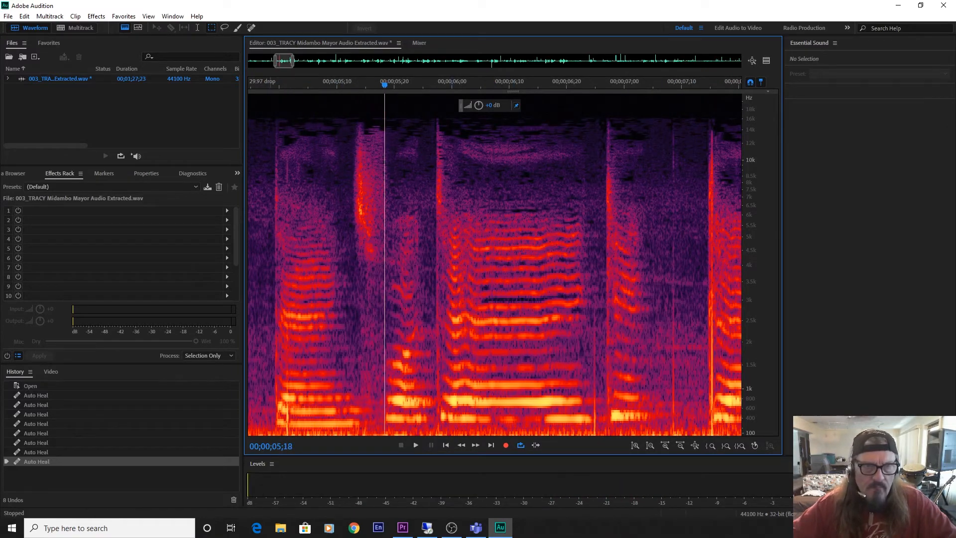
pyautogui.moveTo(271, 299); pyautogui.dragTo(278, 449)
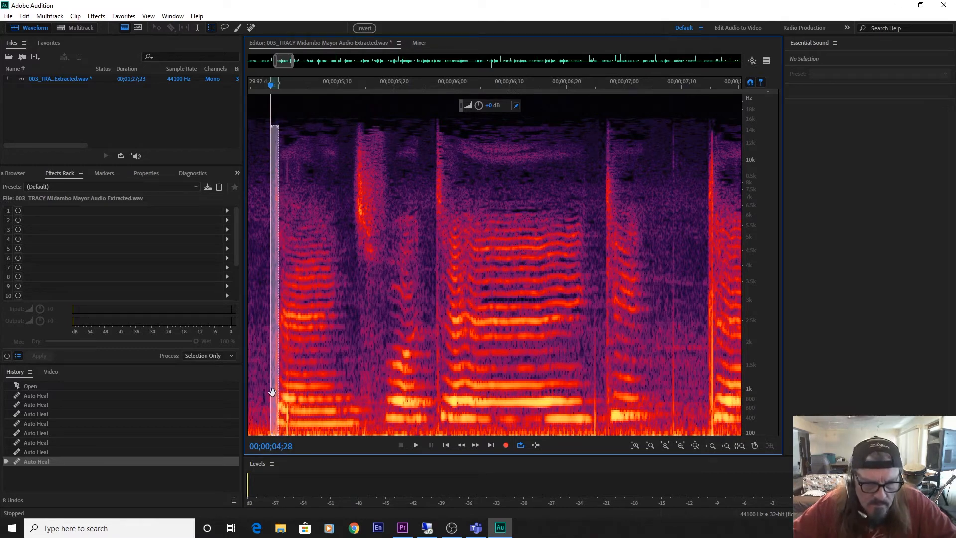
pyautogui.moveTo(273, 393); pyautogui.dragTo(276, 398)
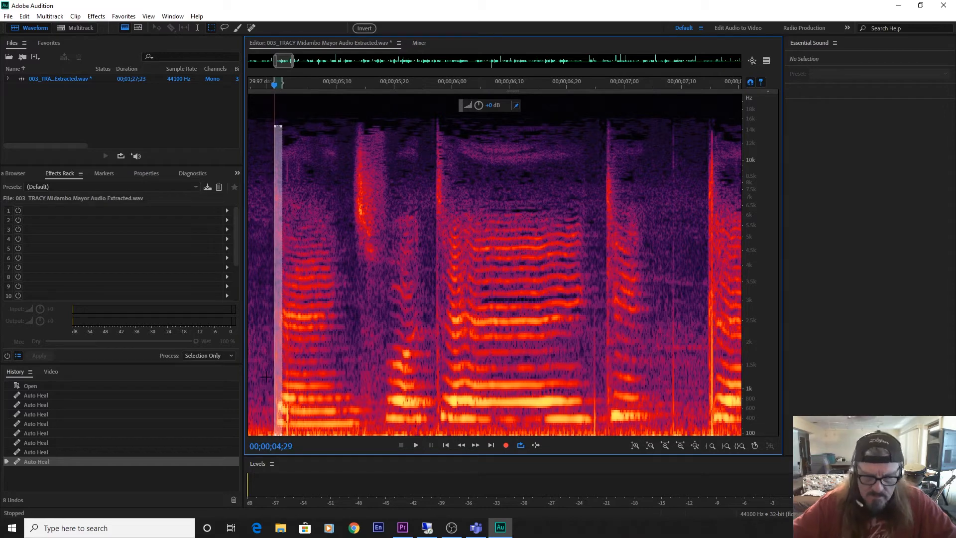
pyautogui.hotkey('ctrl', 'u')
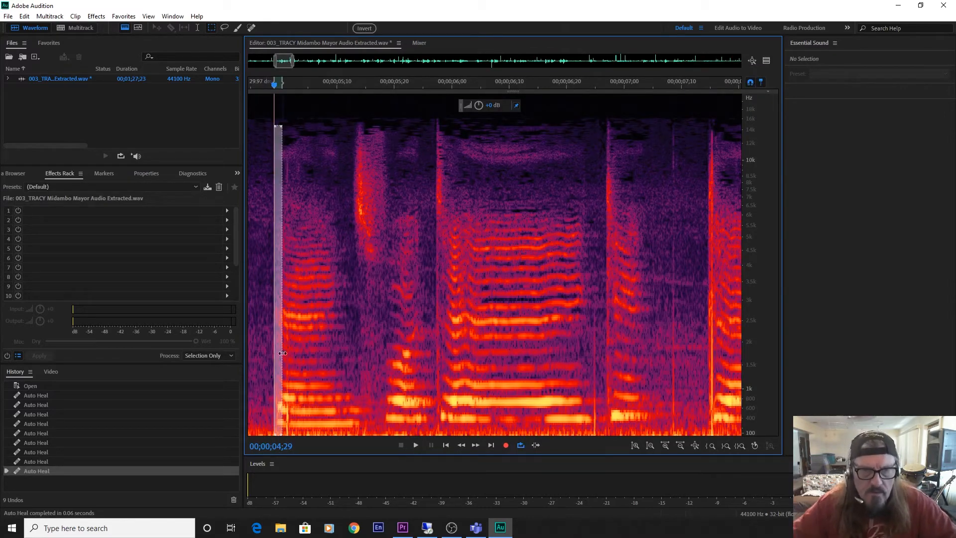
pyautogui.press('space')
pyautogui.click(257, 315)
pyautogui.press('space')
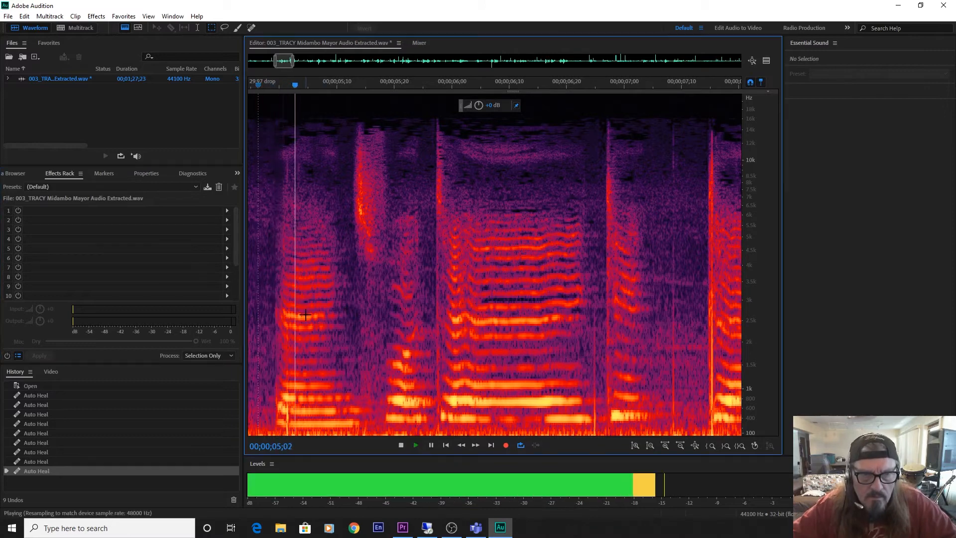
# Replay the phrase opening and auto-heal the spot at 00;00;04;29 again from about 11 kHz down.
pyautogui.press('space')
pyautogui.press('space')
pyautogui.press('space')
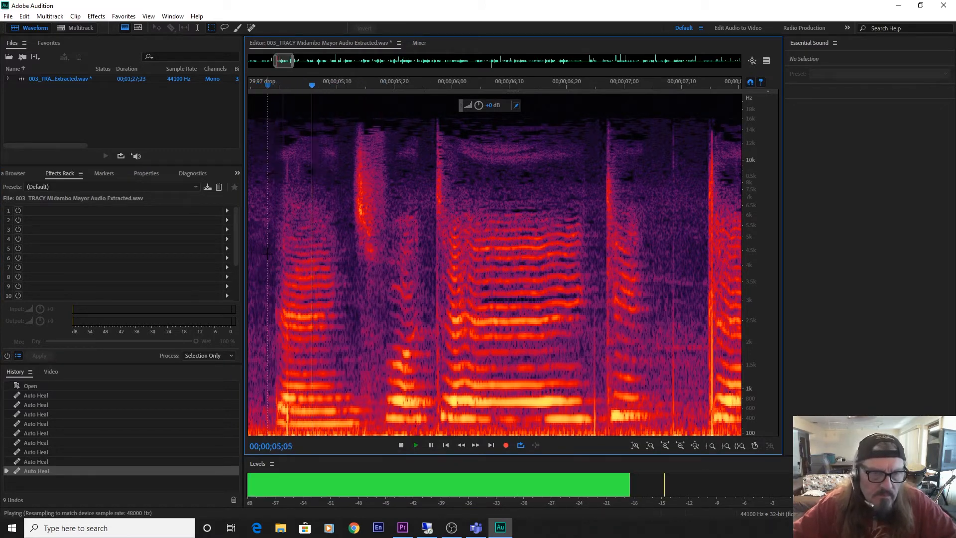
pyautogui.moveTo(280, 154); pyautogui.dragTo(293, 470)
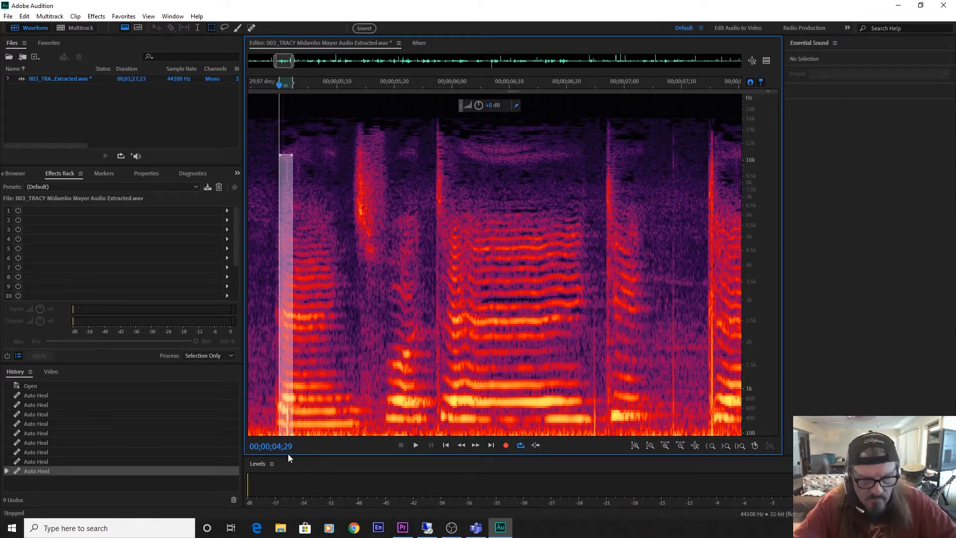
pyautogui.hotkey('ctrl', 'u')
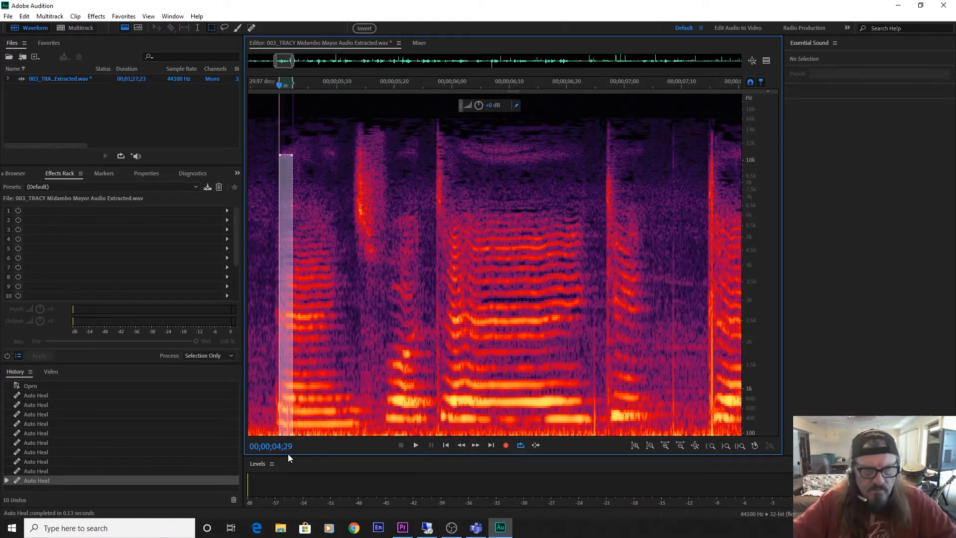
# Clear the selection and replay the healed phrase from about 00;00;04;26, listening up to 00;00;07;03.
pyautogui.click(256, 82)
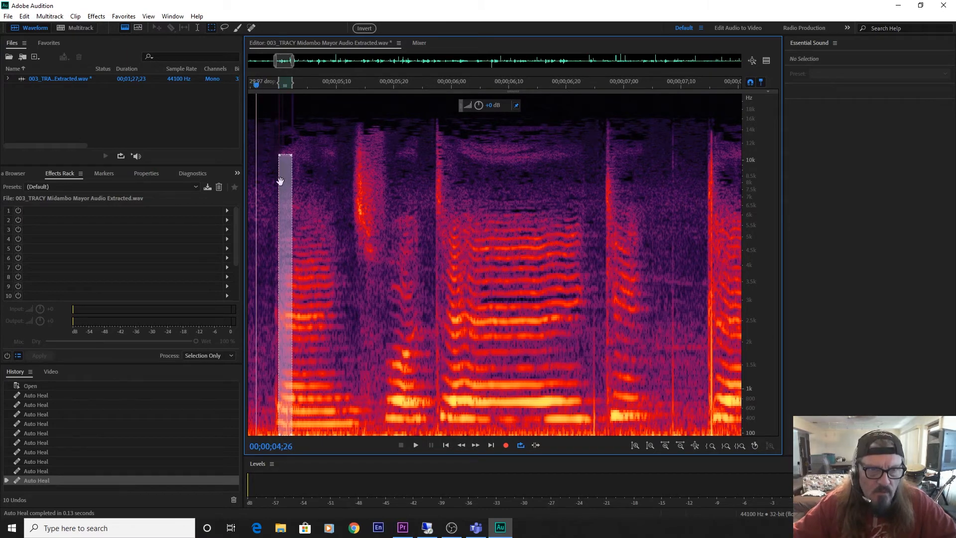
pyautogui.press('space')
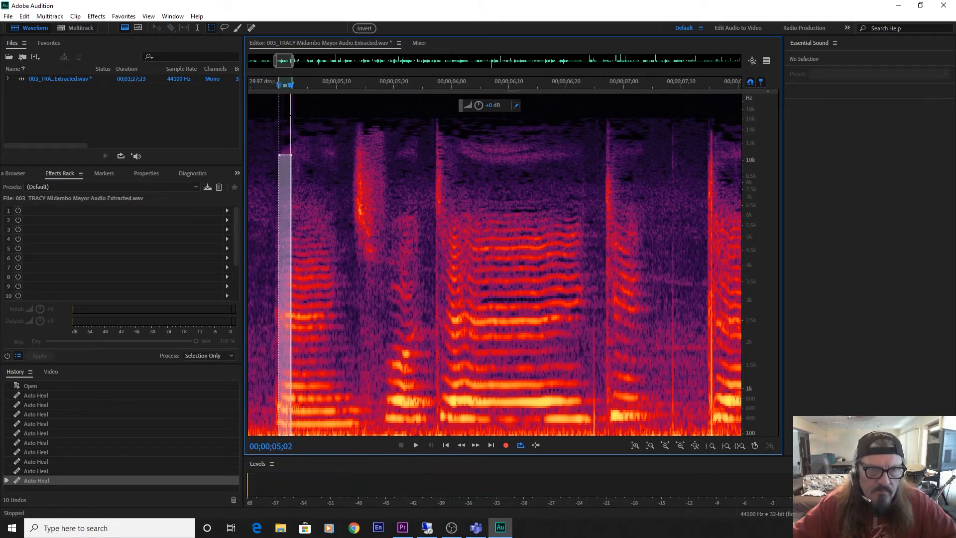
pyautogui.click(265, 239)
pyautogui.moveTo(267, 86); pyautogui.dragTo(260, 88)
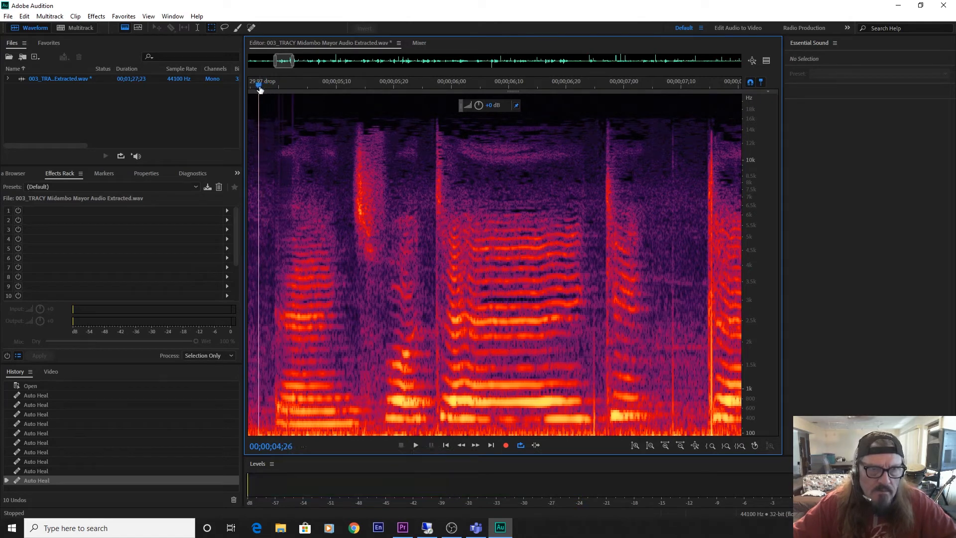
pyautogui.press('space')
pyautogui.press('space')
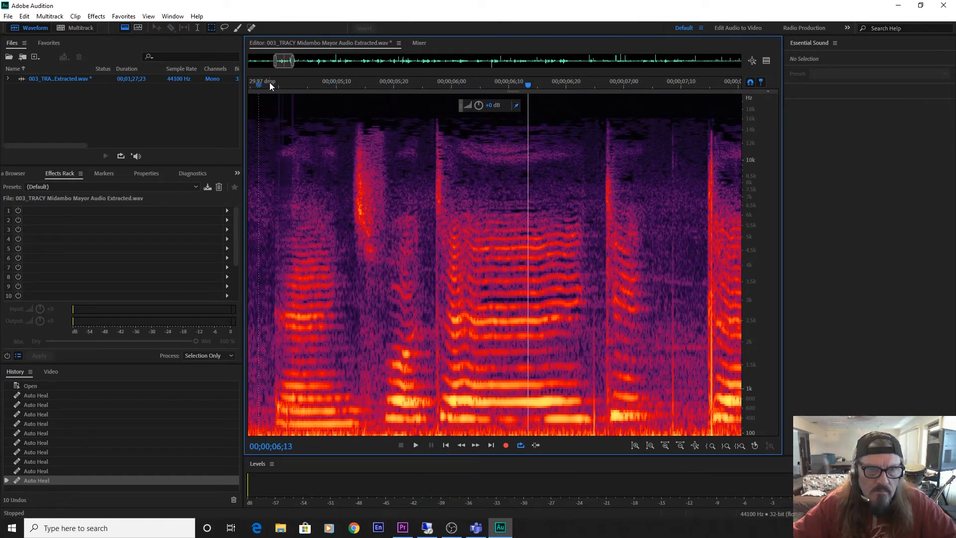
pyautogui.click(267, 82)
pyautogui.press('space')
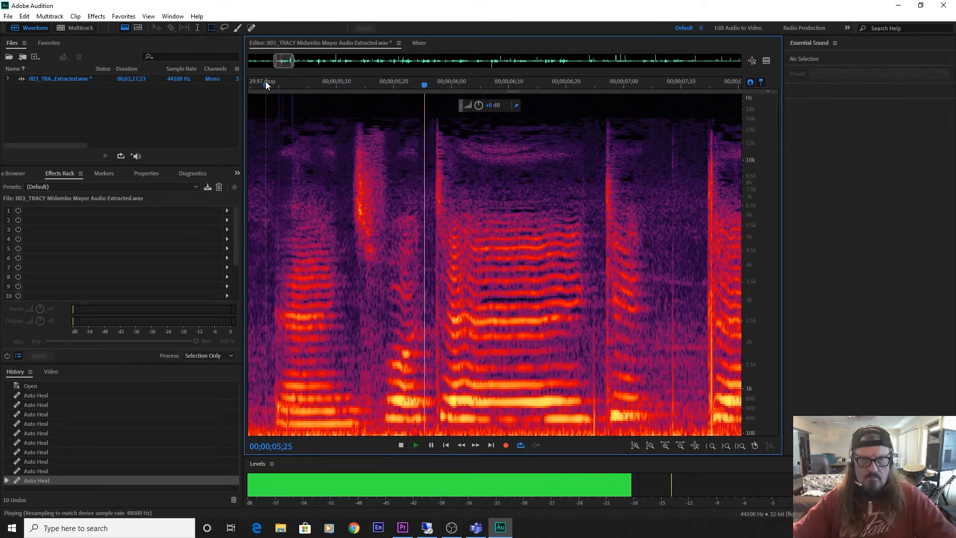
pyautogui.press('space')
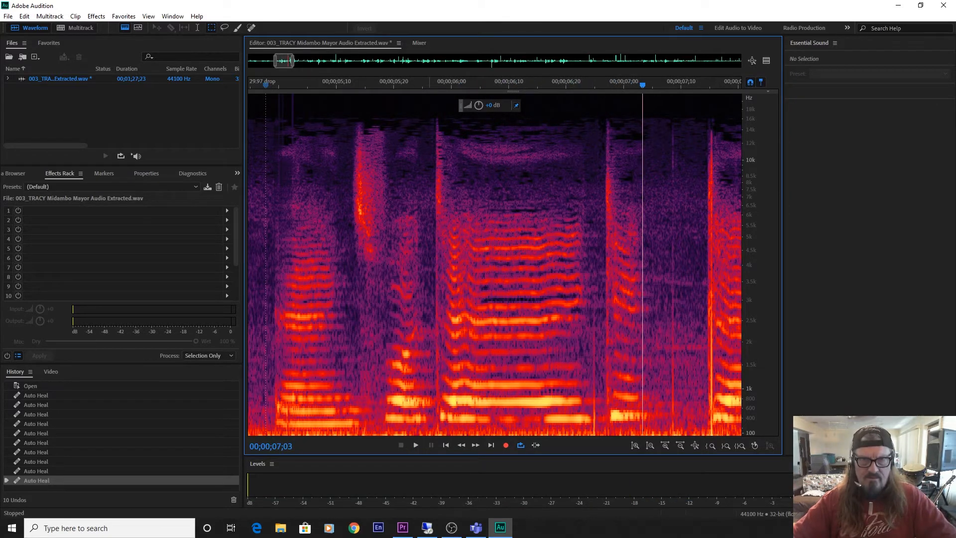
# Auto-heal the two tall clicks at 00;00;05;26 and 00;00;06;26 up to about 16 kHz.
pyautogui.moveTo(432, 274); pyautogui.dragTo(443, 433)
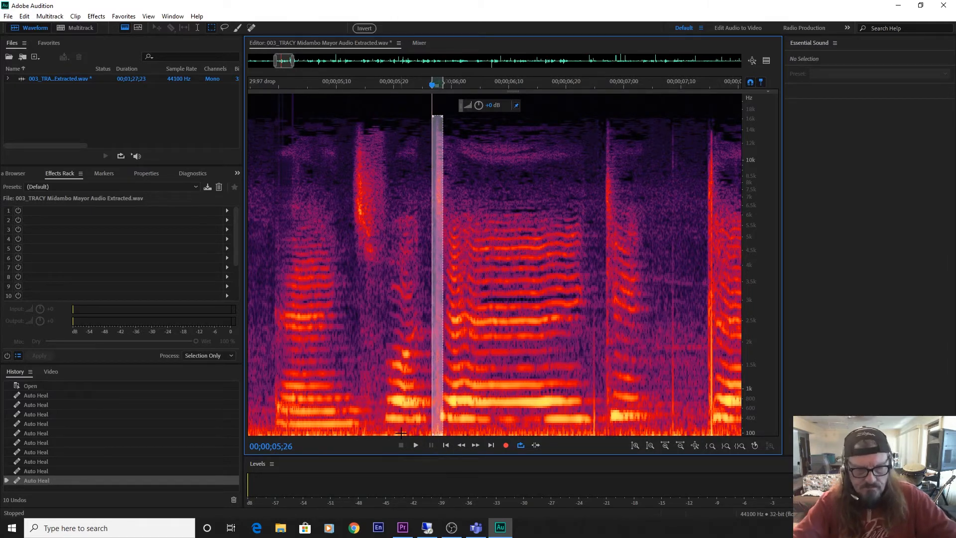
pyautogui.hotkey('ctrl', 'u')
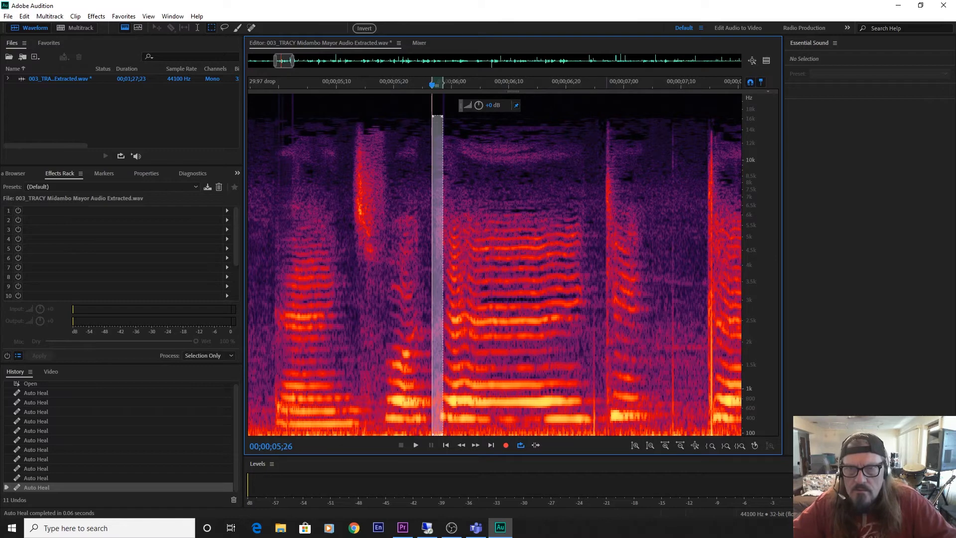
pyautogui.moveTo(604, 274); pyautogui.dragTo(614, 433)
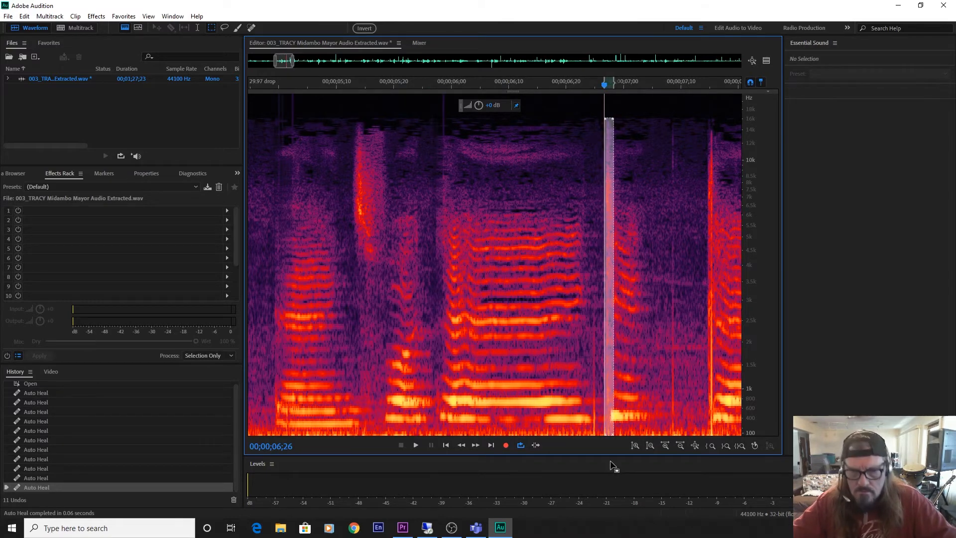
pyautogui.hotkey('ctrl', 'u')
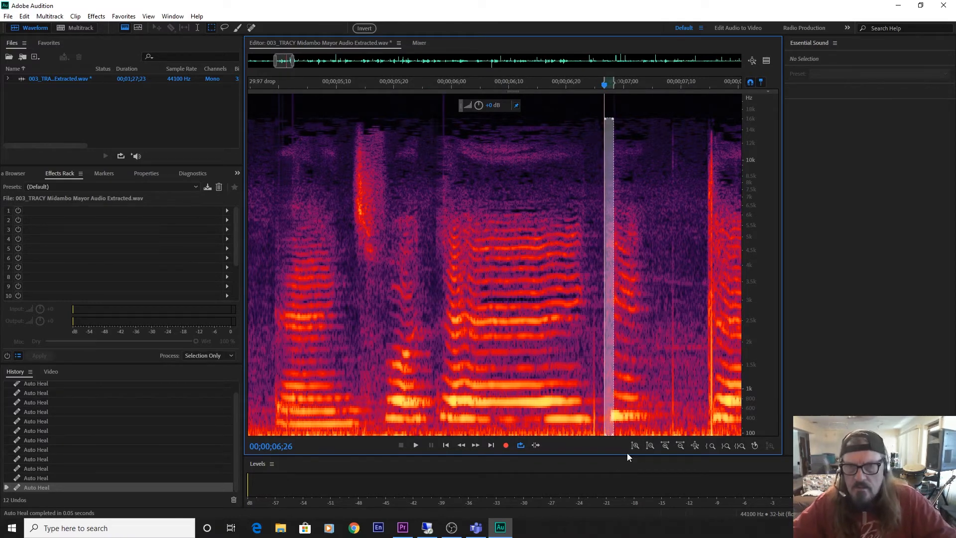
# Play on to 00;00;07;15 and auto-heal the tall clicks at 00;00;07;08 and 00;00;07;14 up to about 15 kHz.
pyautogui.click(618, 389)
pyautogui.press('space')
pyautogui.press('space')
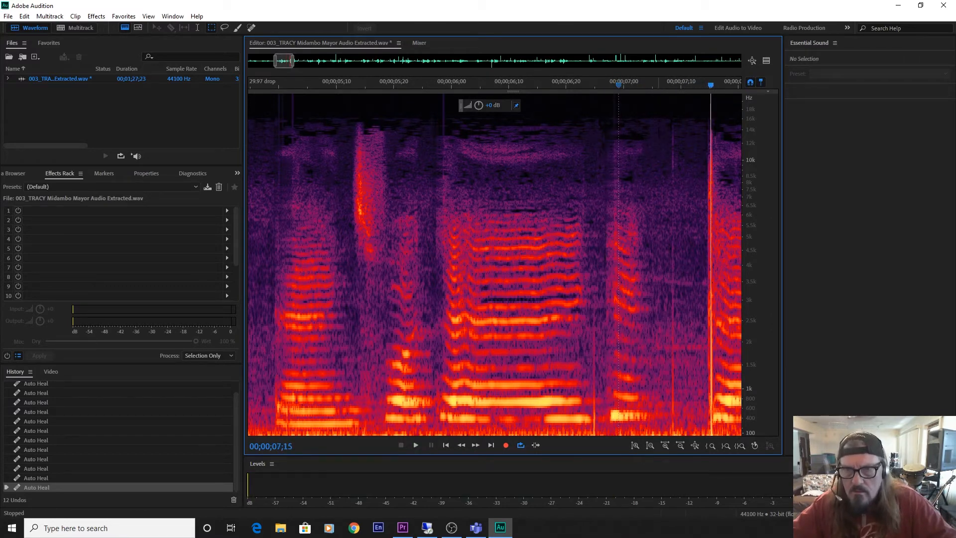
pyautogui.moveTo(669, 123); pyautogui.dragTo(677, 470)
pyautogui.hotkey('ctrl', 'u')
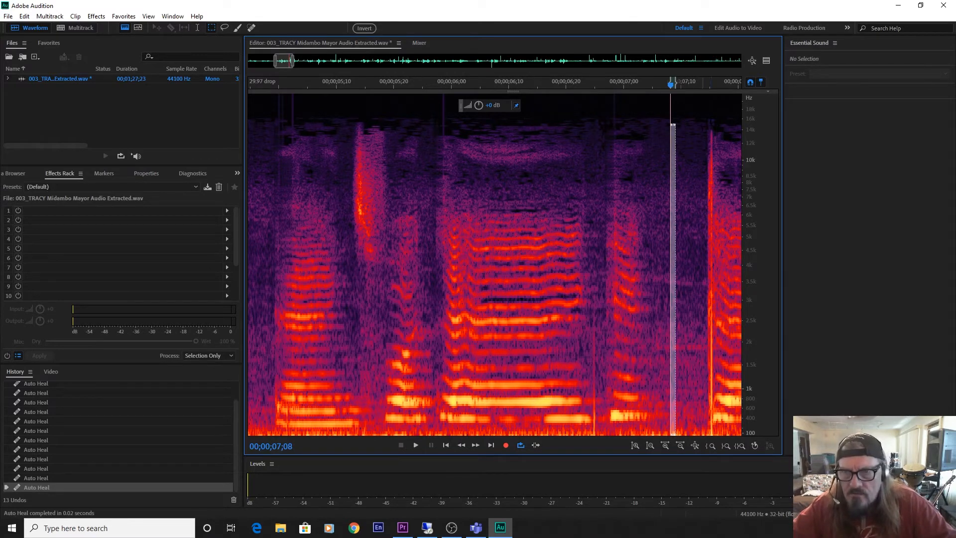
pyautogui.moveTo(708, 125); pyautogui.dragTo(717, 481)
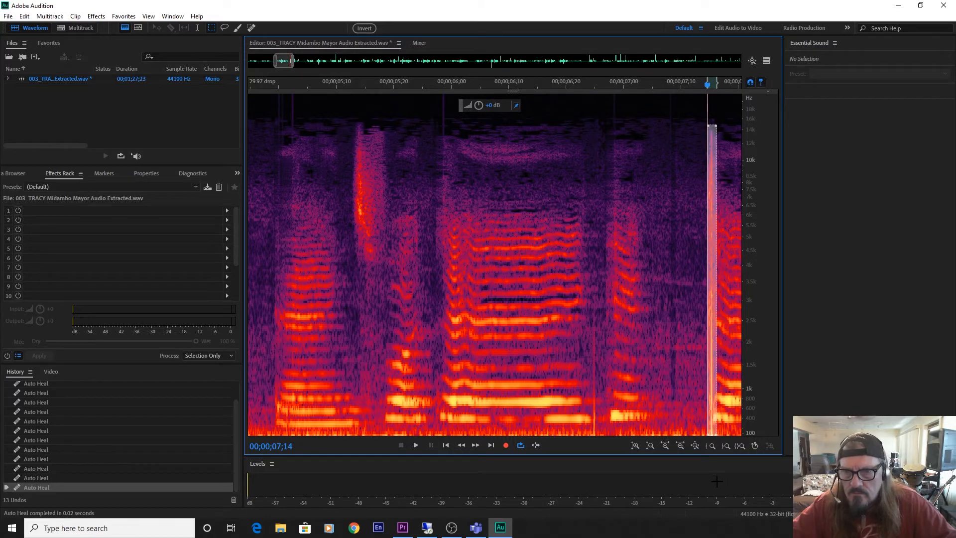
pyautogui.hotkey('ctrl', 'u')
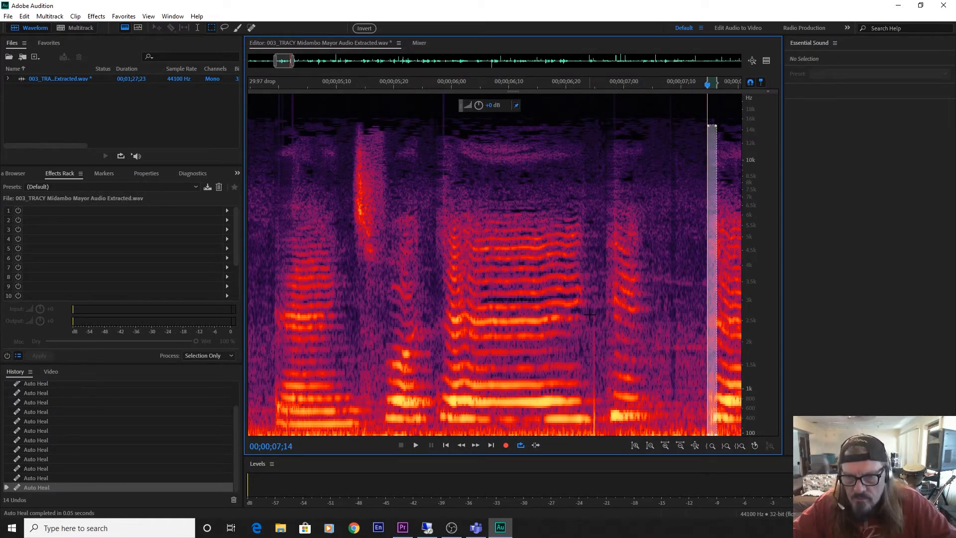
# Auto-heal the short click at 00;00;06;24 below about 2.6 kHz and play the passage through to 00;00;08;08.
pyautogui.moveTo(590, 314); pyautogui.dragTo(599, 445)
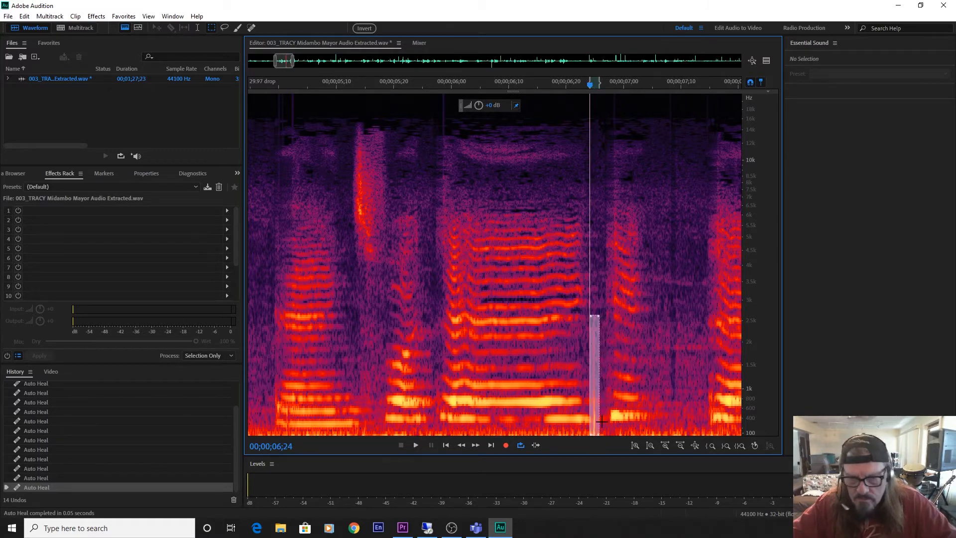
pyautogui.hotkey('ctrl', 'u')
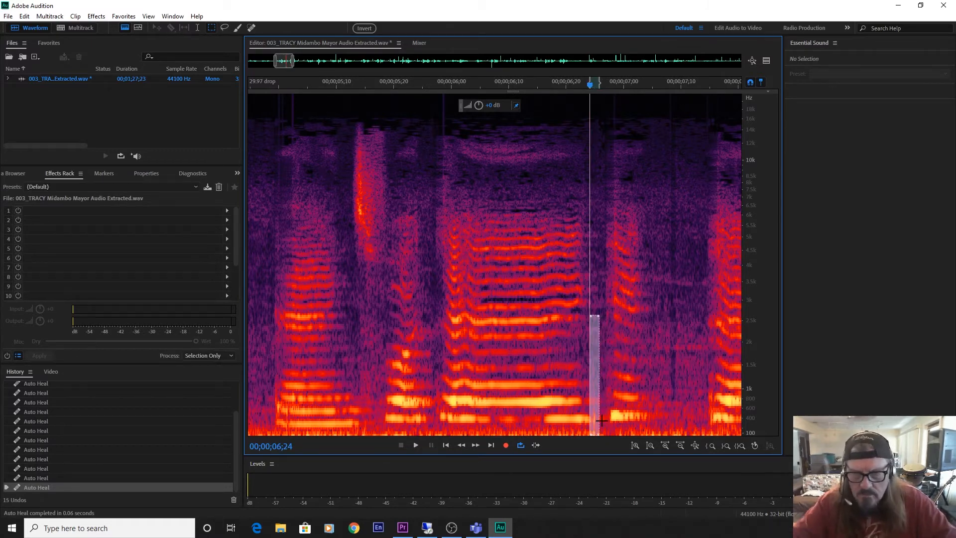
pyautogui.click(549, 256)
pyautogui.press('space')
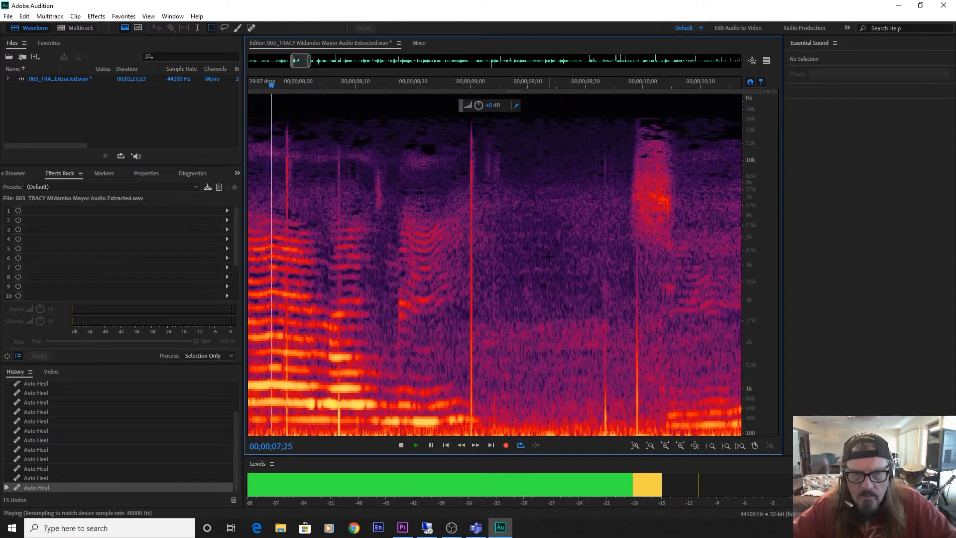
pyautogui.press('space')
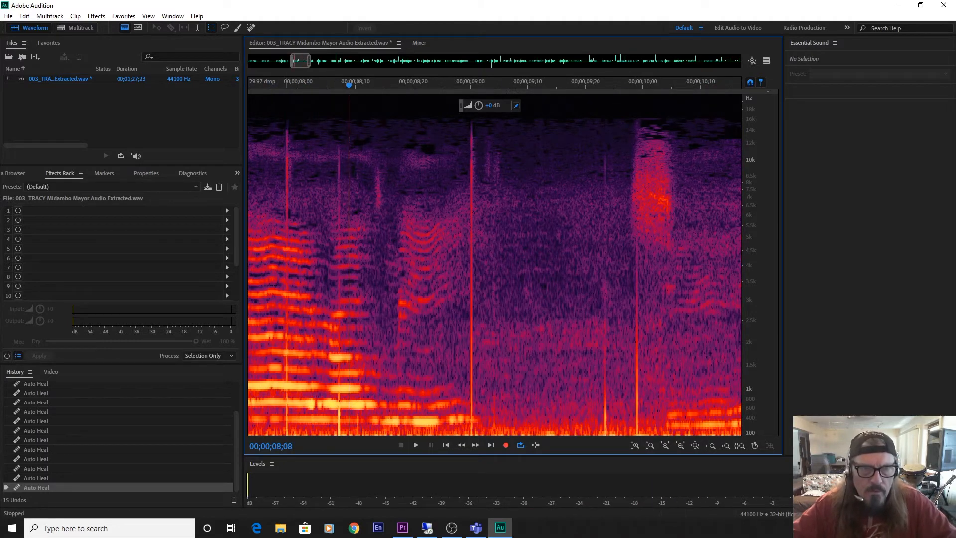
# Auto-heal the tall clicks at 00;00;07;27 and 00;00;08;29 up to about 15 kHz with the same narrow selection.
pyautogui.moveTo(282, 122); pyautogui.dragTo(293, 445)
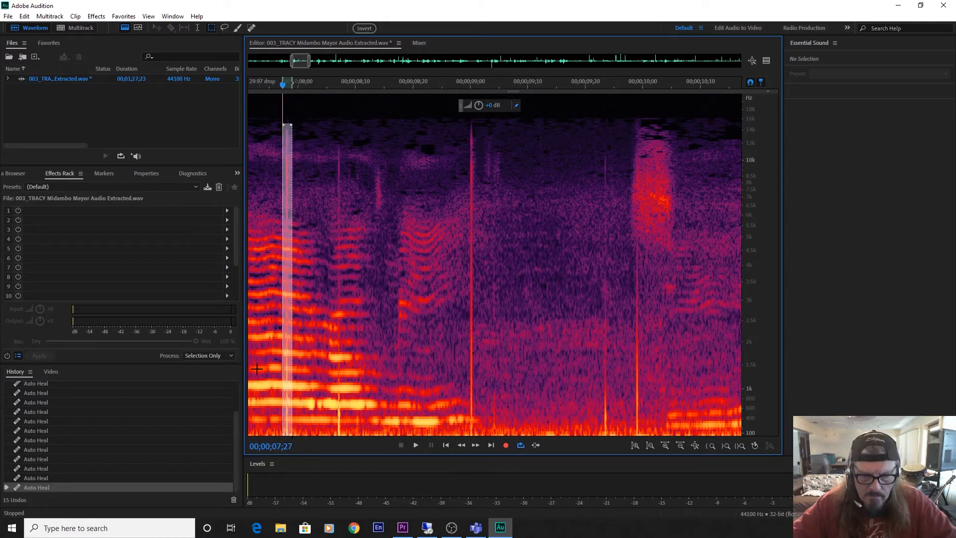
pyautogui.hotkey('ctrl', 'u')
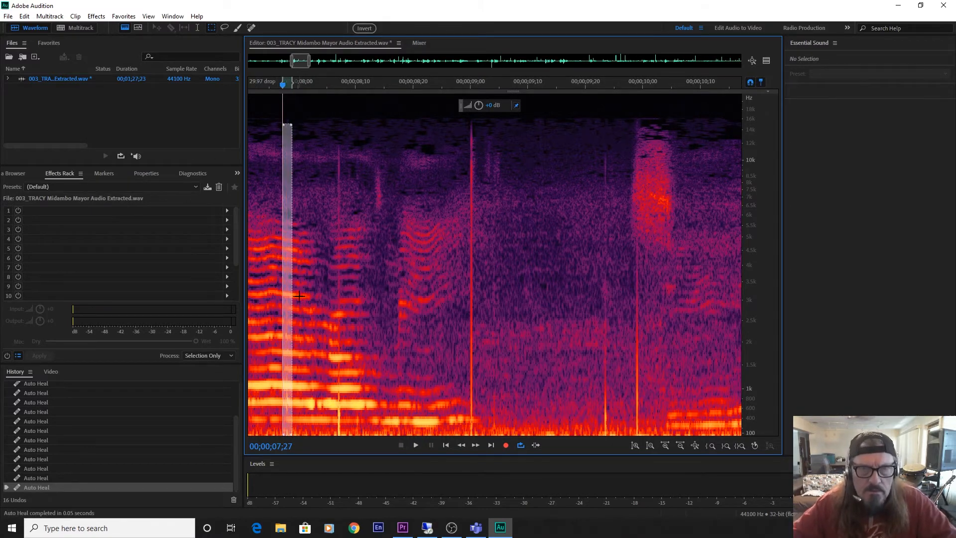
pyautogui.moveTo(284, 314)
pyautogui.mouseDown()
pyautogui.moveTo(493, 348)
pyautogui.moveTo(470, 355)
pyautogui.mouseUp()
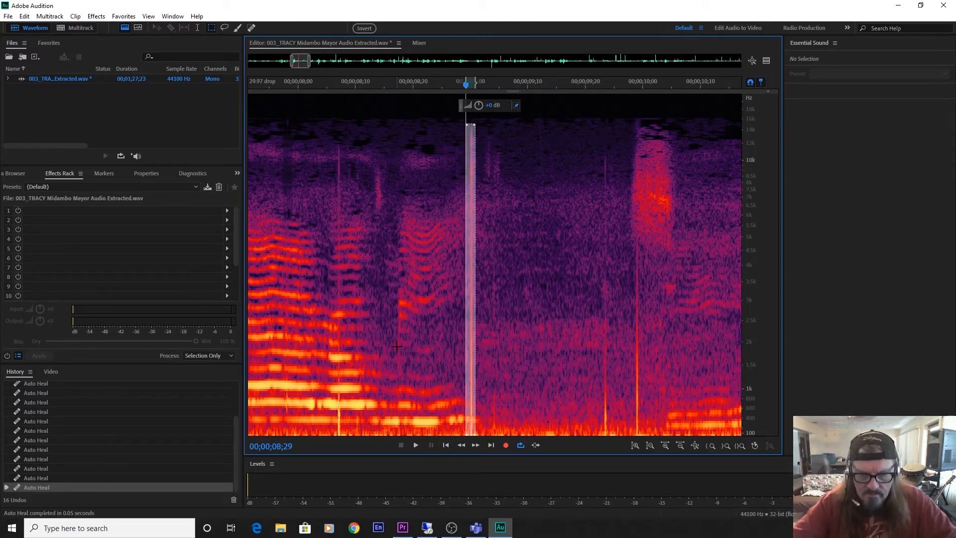
pyautogui.hotkey('ctrl', 'u')
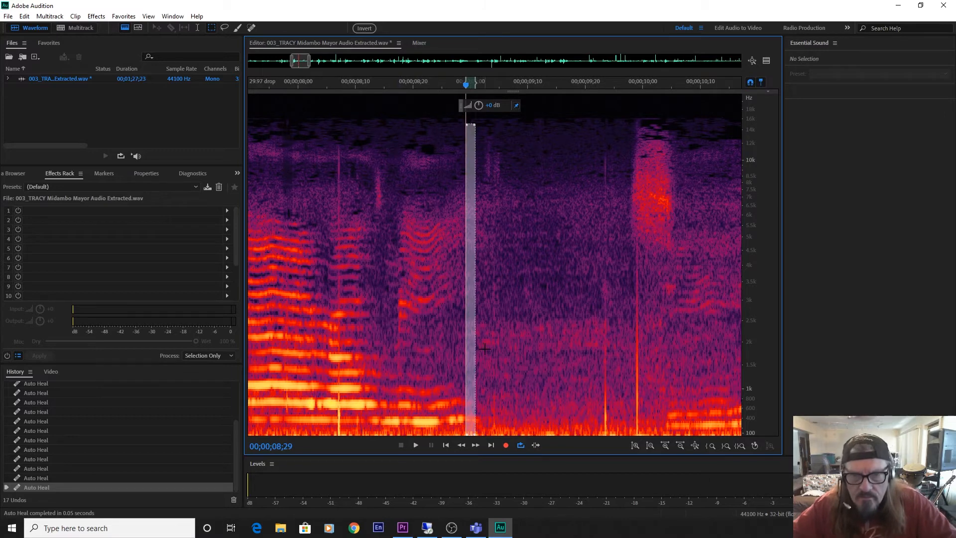
# Move the narrow selection onto the clicks at about 00;00;09;23 and 00;00;09;28 and auto-heal each one.
pyautogui.moveTo(470, 354); pyautogui.dragTo(638, 391)
pyautogui.hotkey('ctrl', 'u')
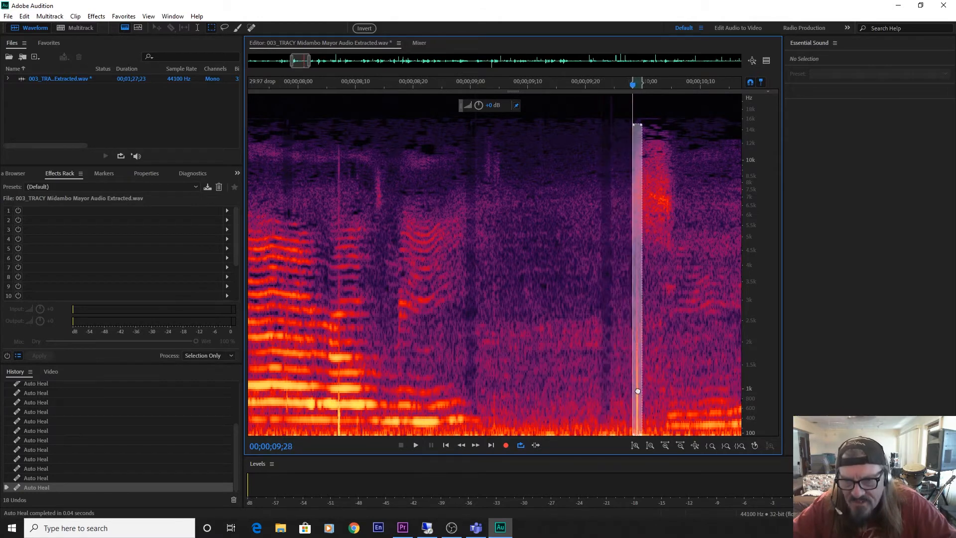
pyautogui.hotkey('ctrl', 'u')
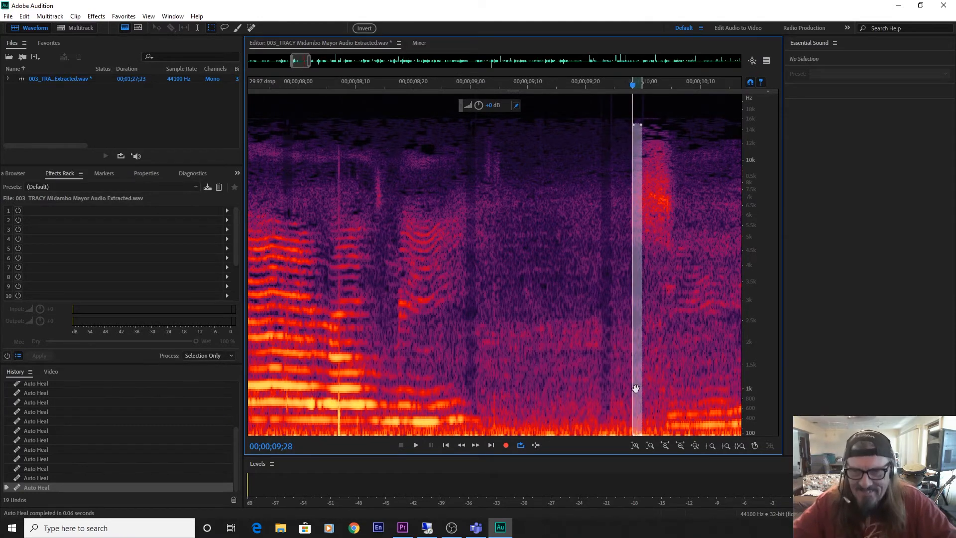
# Auto-heal the tall clicks at 00;00;10;17 and 00;00;11;13 by moving the same narrow selection onto each.
pyautogui.moveTo(300, 57); pyautogui.dragTo(311, 59)
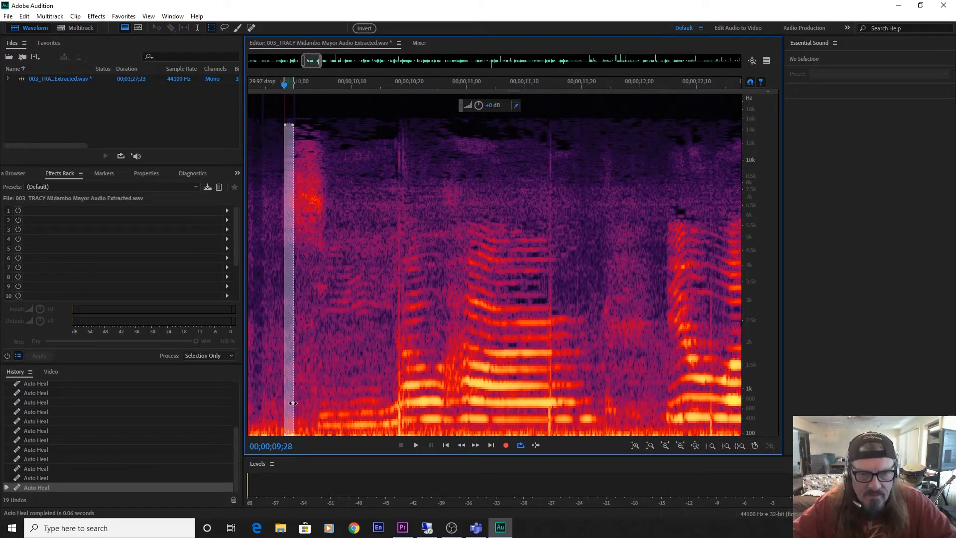
pyautogui.moveTo(287, 402); pyautogui.dragTo(396, 431)
pyautogui.hotkey('ctrl', 'u')
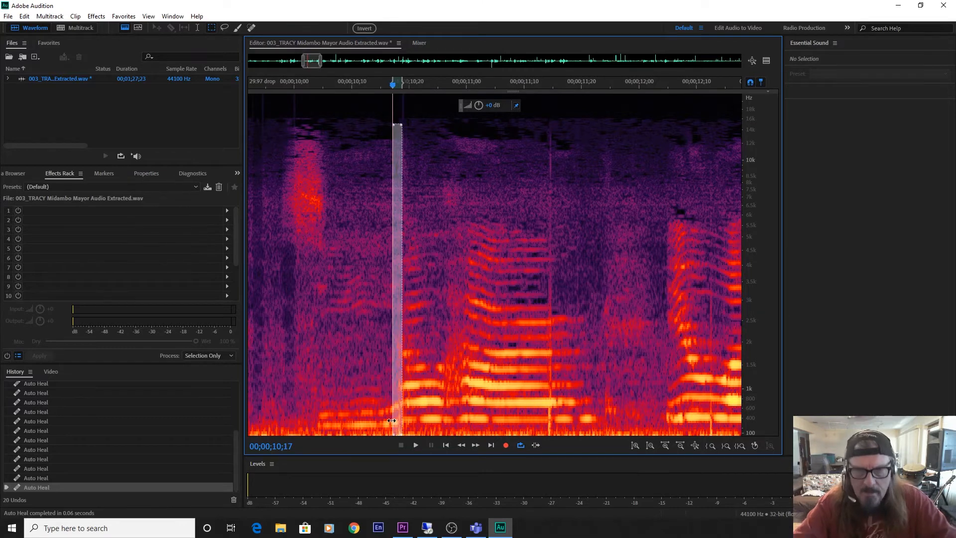
pyautogui.moveTo(395, 406); pyautogui.dragTo(549, 438)
pyautogui.hotkey('ctrl', 'u')
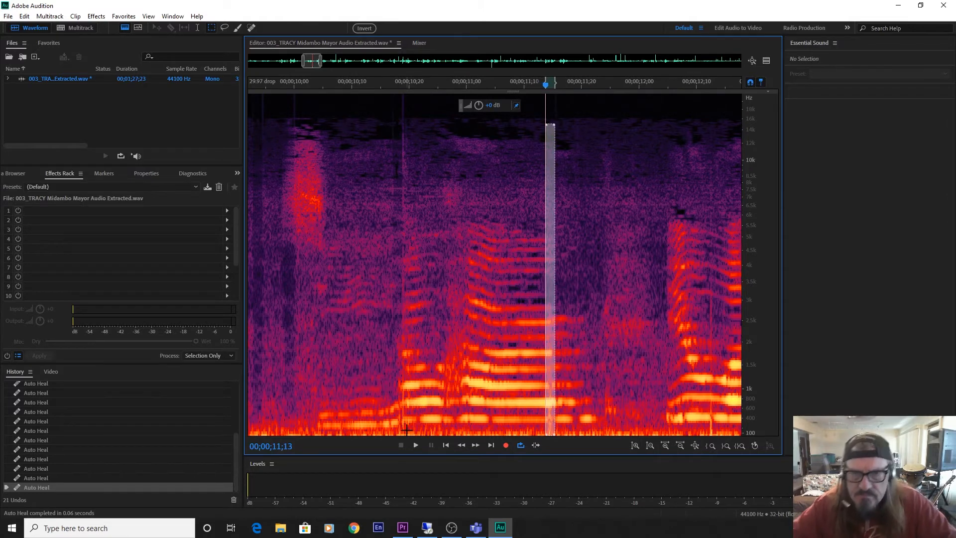
# Try to auto-heal the click at 00;00;12;12, play the healed spot briefly and undo that heal.
pyautogui.moveTo(547, 361); pyautogui.dragTo(710, 402)
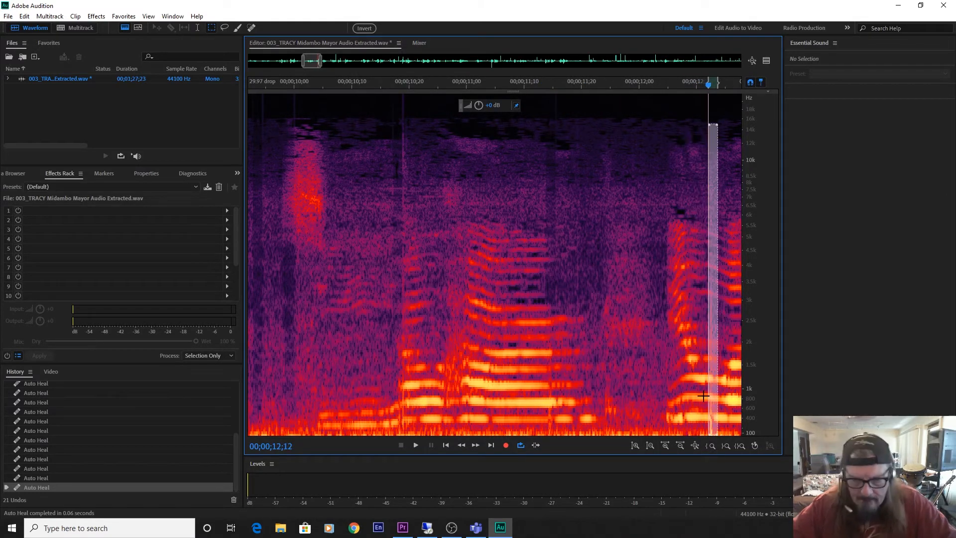
pyautogui.hotkey('ctrl', 'u')
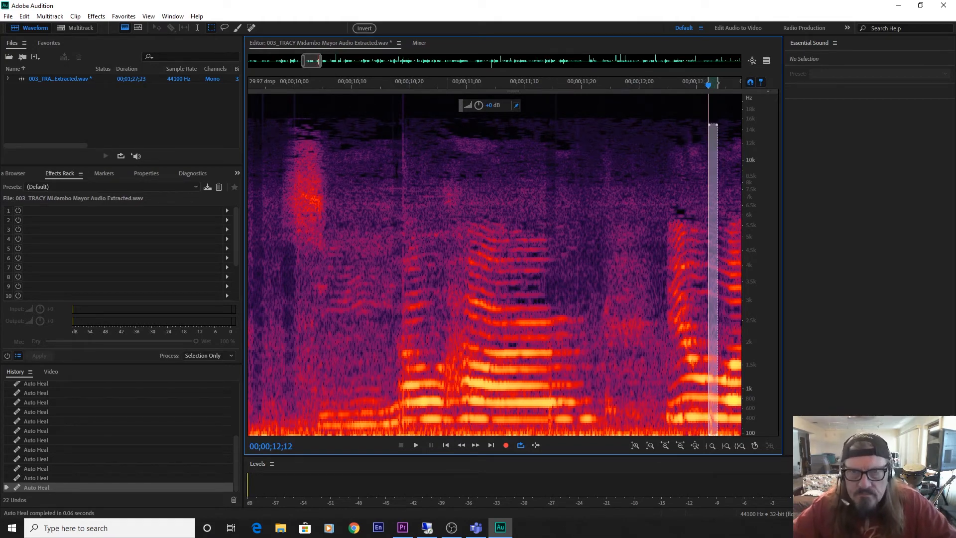
pyautogui.moveTo(313, 66); pyautogui.dragTo(324, 66)
pyautogui.press('space')
pyautogui.press('space')
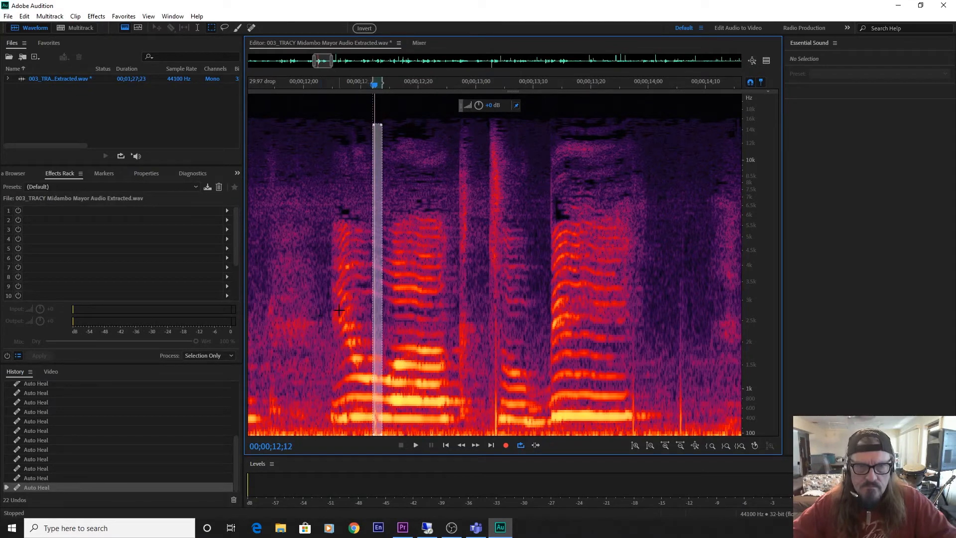
pyautogui.moveTo(381, 231); pyautogui.dragTo(459, 241)
pyautogui.hotkey('ctrl', 'z')
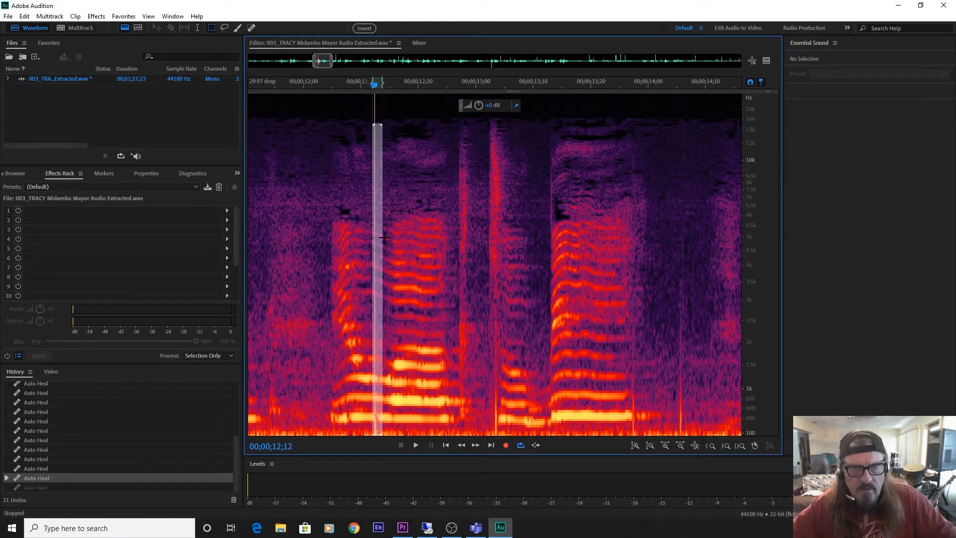
# Auto-heal the clicks at about 00;00;12;28 and 00;00;13;03 by moving the existing narrow selection onto each.
pyautogui.moveTo(377, 240); pyautogui.dragTo(464, 243)
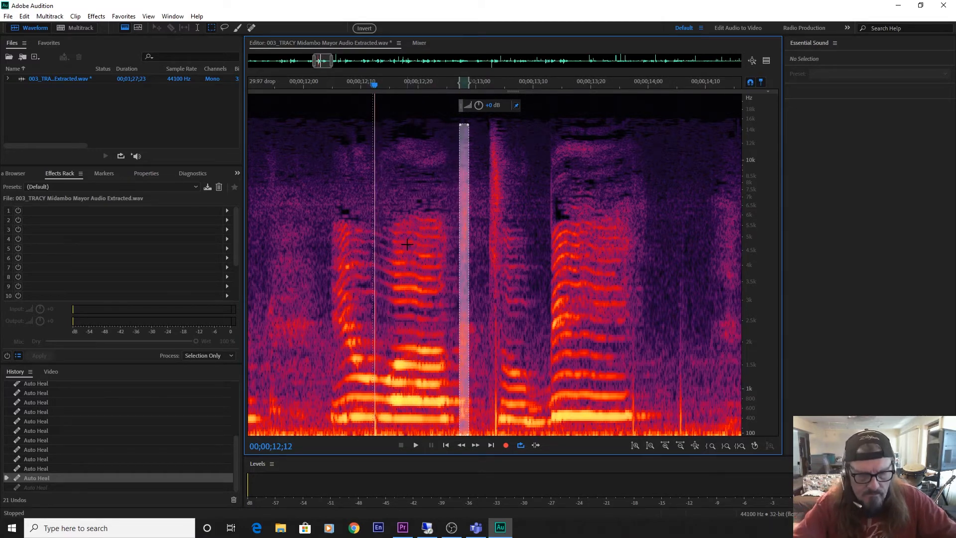
pyautogui.hotkey('ctrl', 'u')
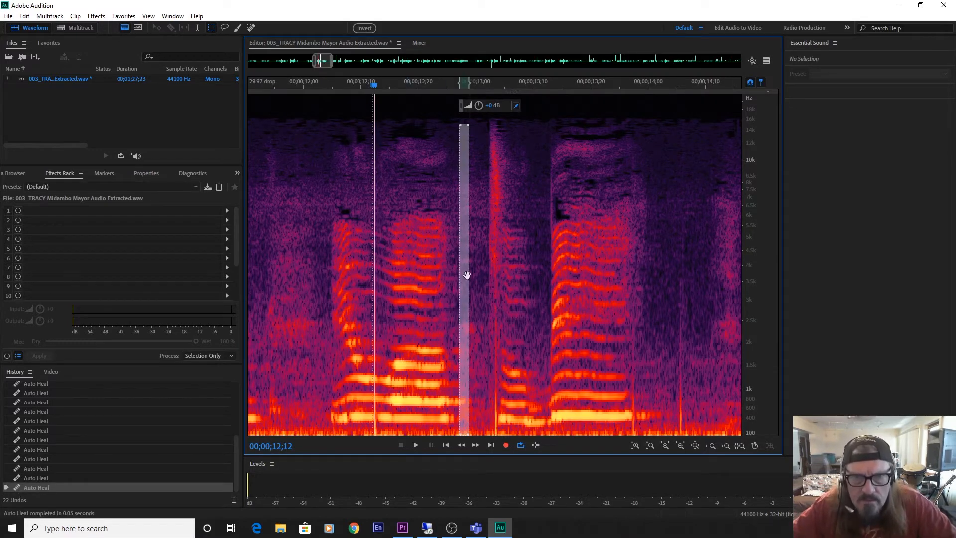
pyautogui.moveTo(467, 276); pyautogui.dragTo(496, 279)
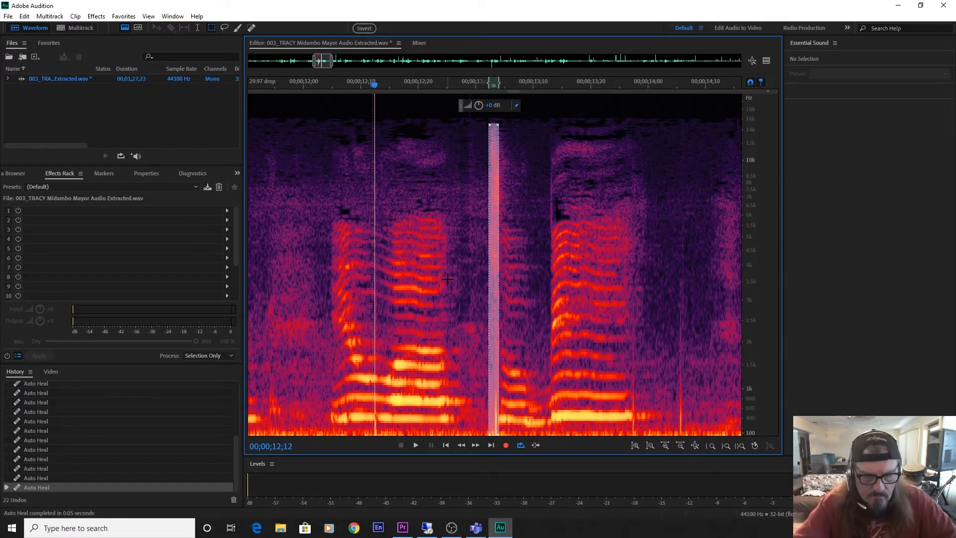
pyautogui.hotkey('ctrl', 'u')
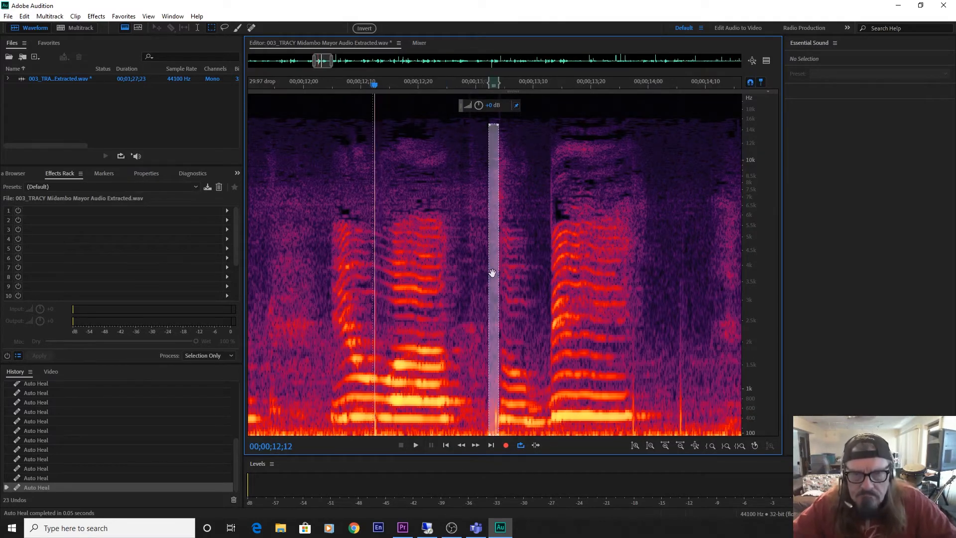
# Clear the selection and play the healed passage from about 00;00;12;00 to 00;00;14;12 to check it.
pyautogui.moveTo(493, 273)
pyautogui.mouseDown()
pyautogui.moveTo(549, 278)
pyautogui.moveTo(487, 280)
pyautogui.mouseUp()
pyautogui.click(433, 279)
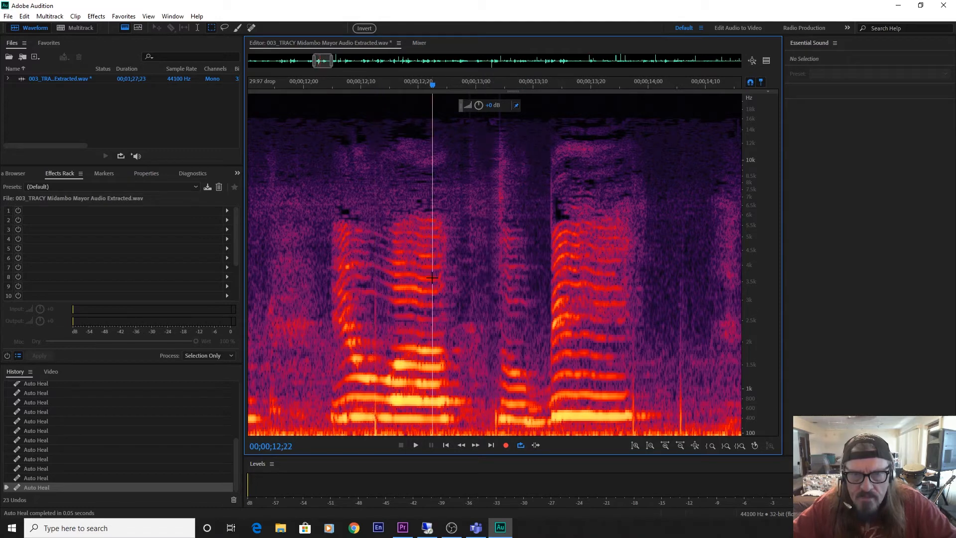
pyautogui.click(304, 279)
pyautogui.press('space')
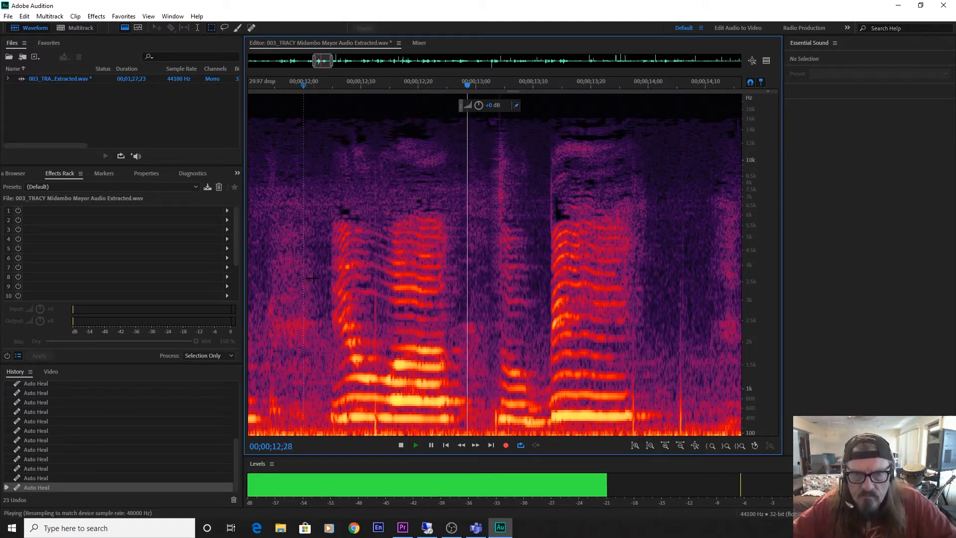
pyautogui.press('space')
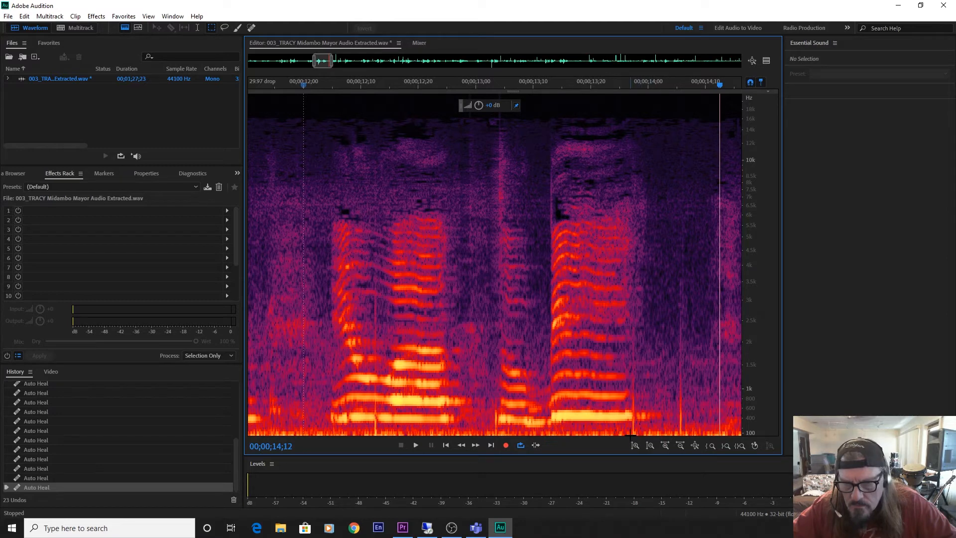
# Make a narrow full-height selection over the click at 00;00;13;27, auto-heal it, and repeat at 00;00;14;04.
pyautogui.moveTo(631, 434); pyautogui.dragTo(639, 85)
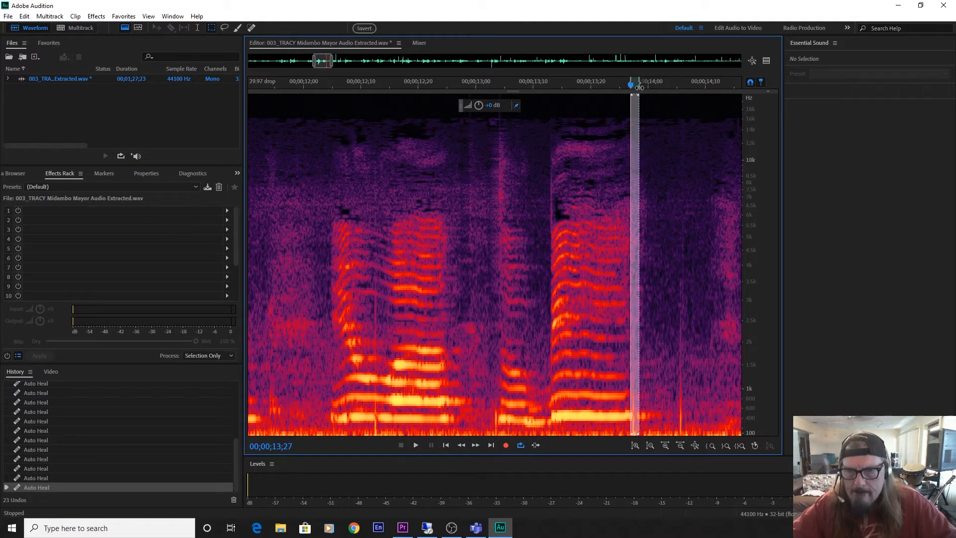
pyautogui.hotkey('ctrl', 'u')
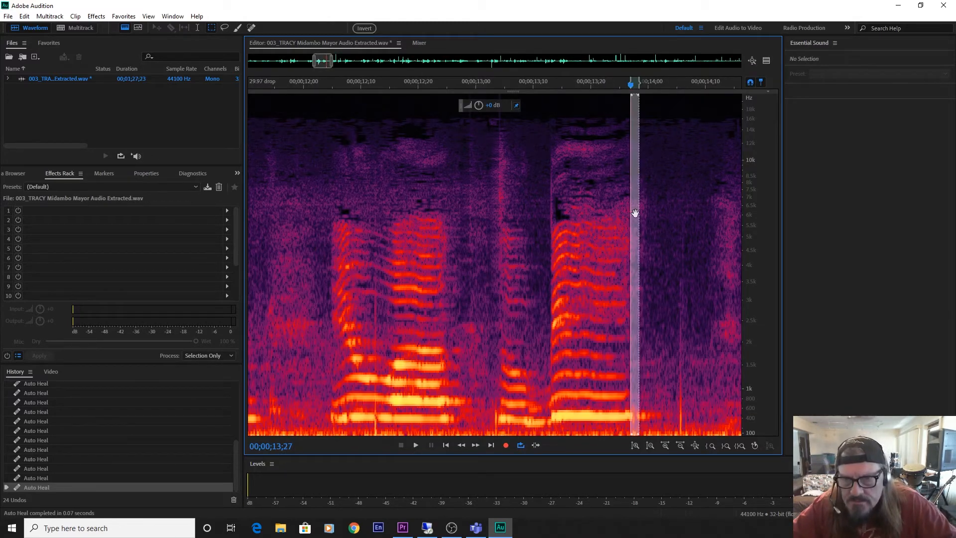
pyautogui.moveTo(635, 213); pyautogui.dragTo(680, 222)
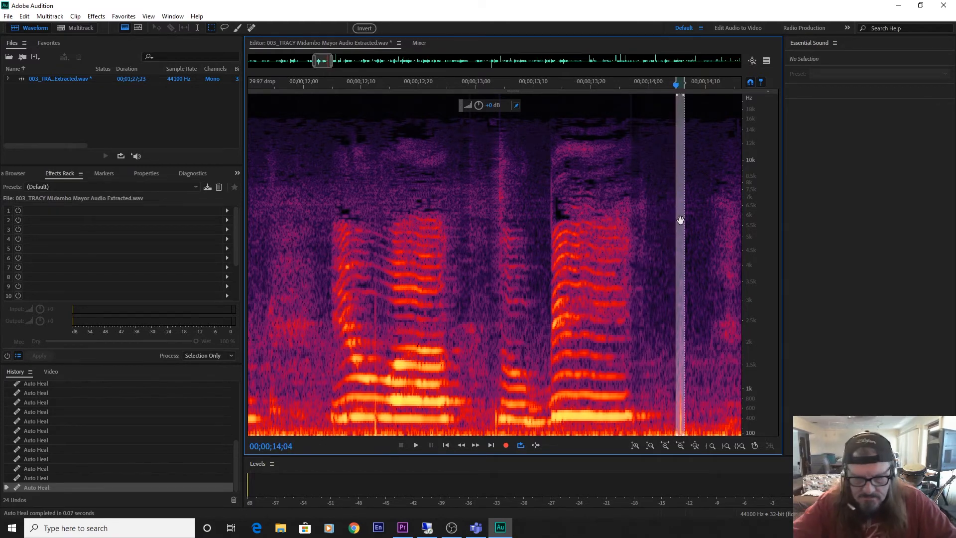
pyautogui.hotkey('ctrl', 'u')
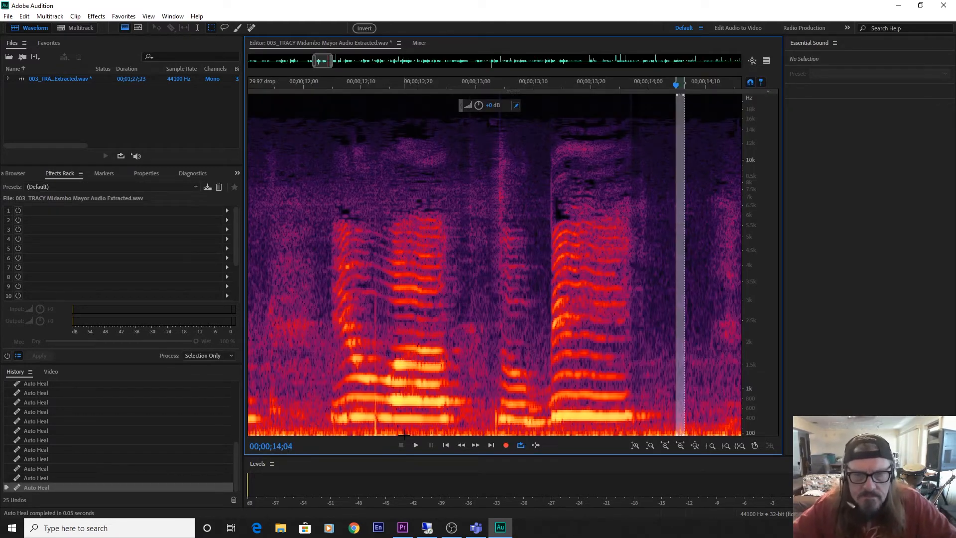
# Auto-heal the tall clicks at 00;00;14;20 and 00;00;15;17 with the same full-height selection.
pyautogui.moveTo(321, 60); pyautogui.dragTo(331, 60)
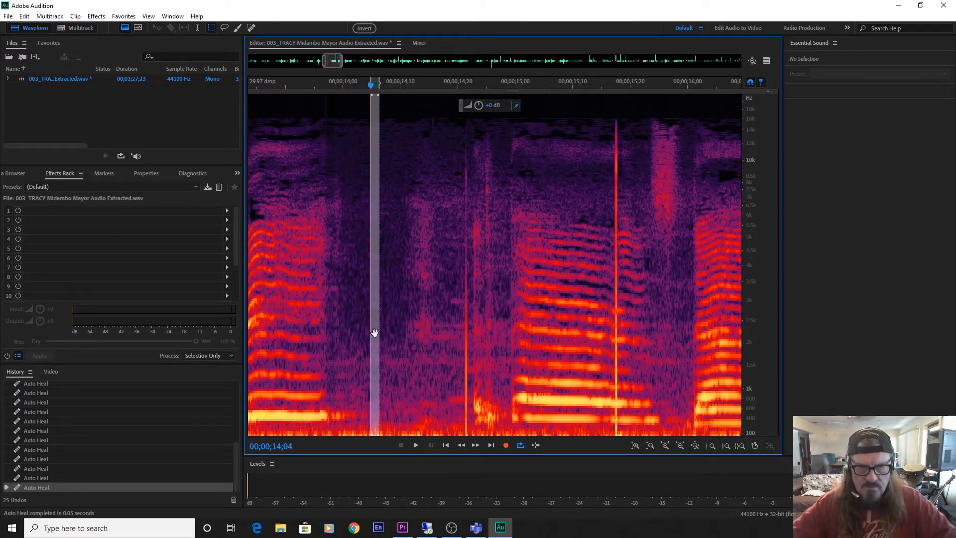
pyautogui.moveTo(374, 332); pyautogui.dragTo(465, 363)
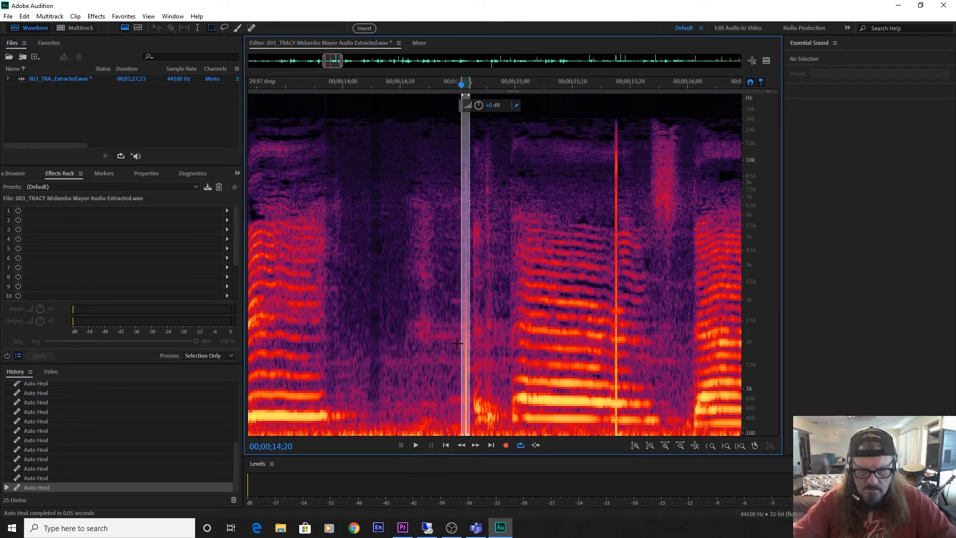
pyautogui.hotkey('ctrl', 'u')
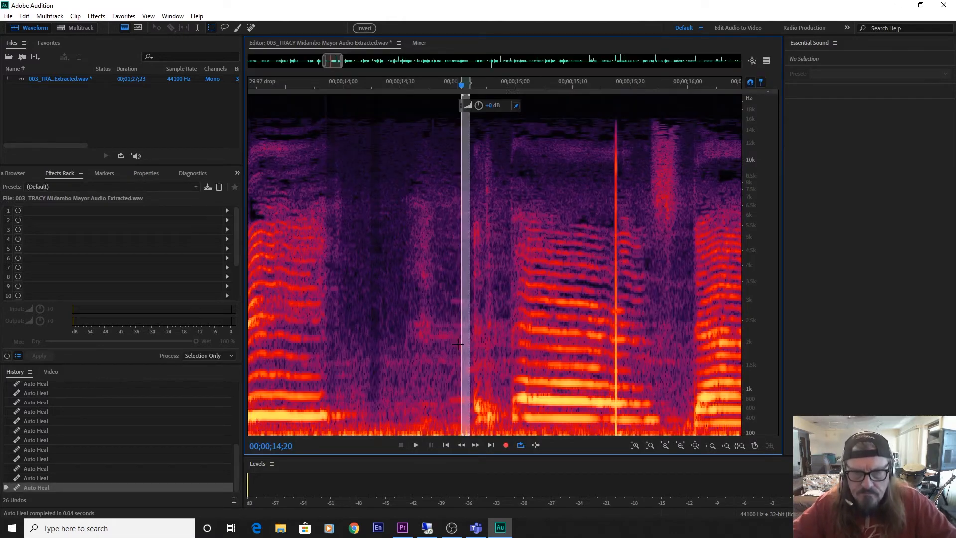
pyautogui.moveTo(465, 345); pyautogui.dragTo(616, 375)
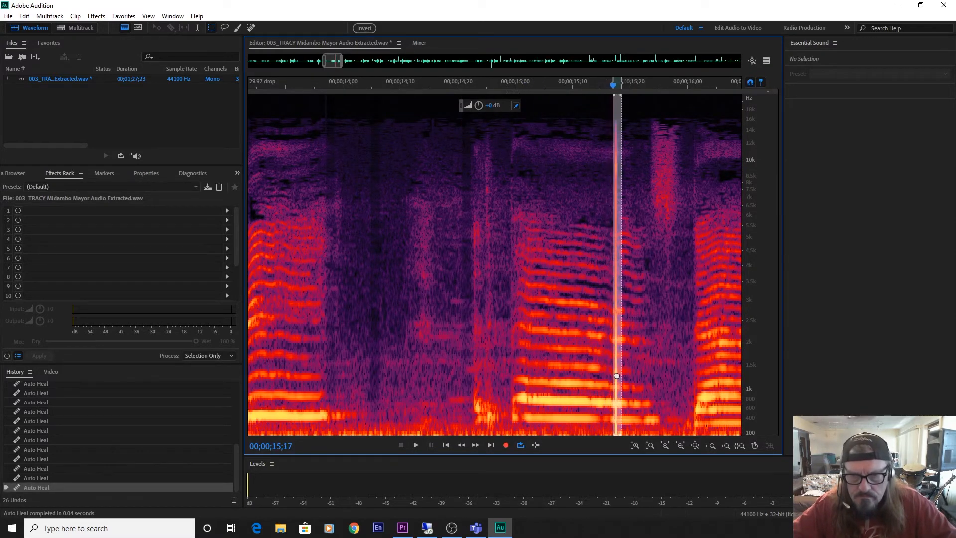
pyautogui.hotkey('ctrl', 'u')
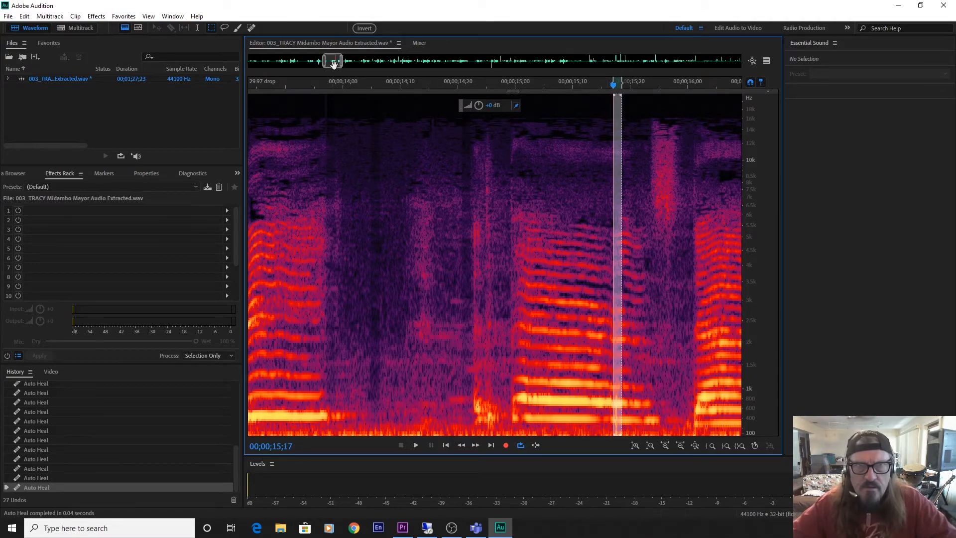
# Move the full-height selection onto the clicks at 00;00;16;12 and 00;00;18;27 and auto-heal each one.
pyautogui.scroll(-4, 338, 62)
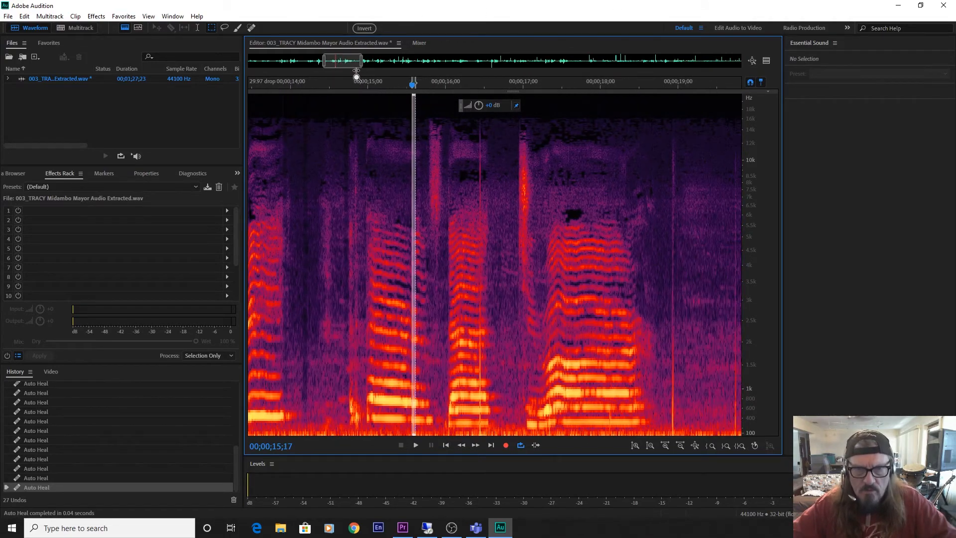
pyautogui.scroll(3, 336, 63)
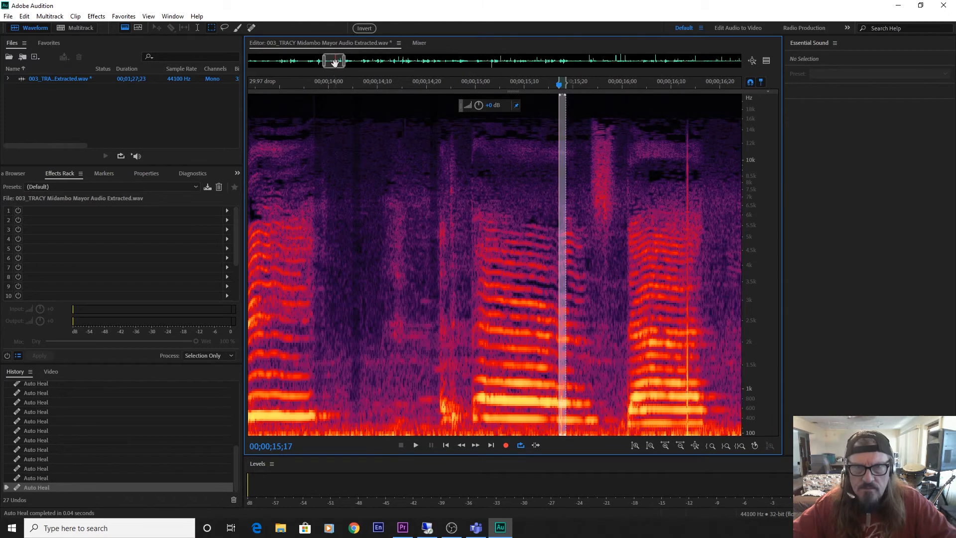
pyautogui.moveTo(330, 61); pyautogui.dragTo(339, 61)
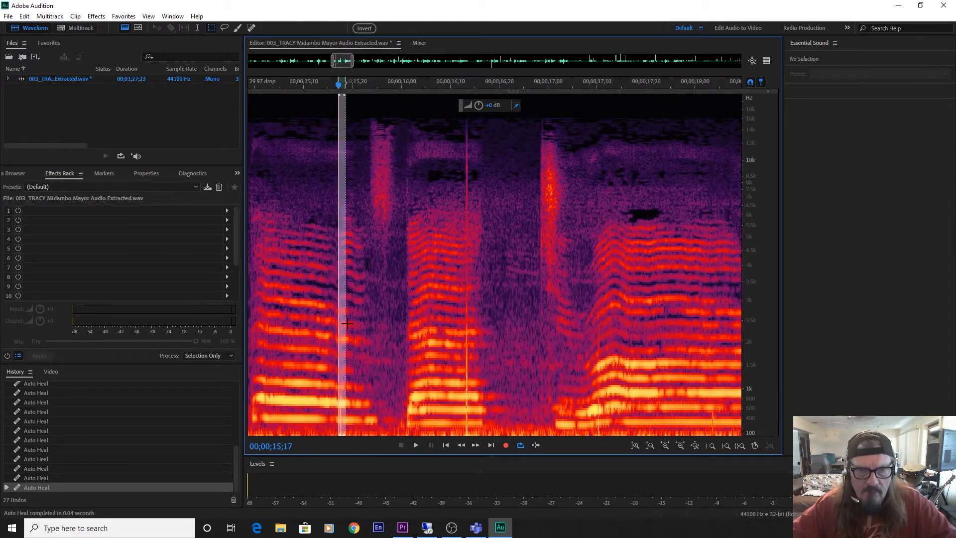
pyautogui.moveTo(341, 324); pyautogui.dragTo(466, 344)
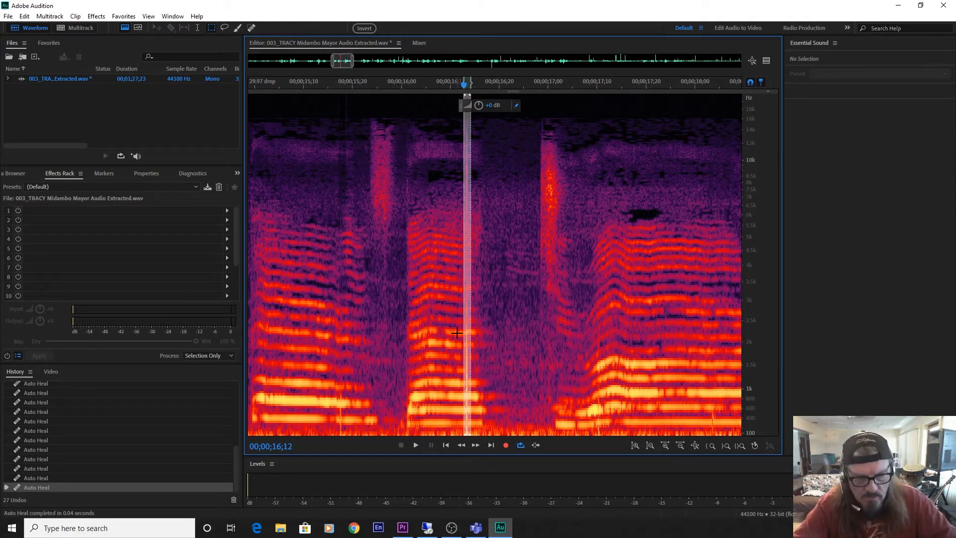
pyautogui.hotkey('ctrl', 'u')
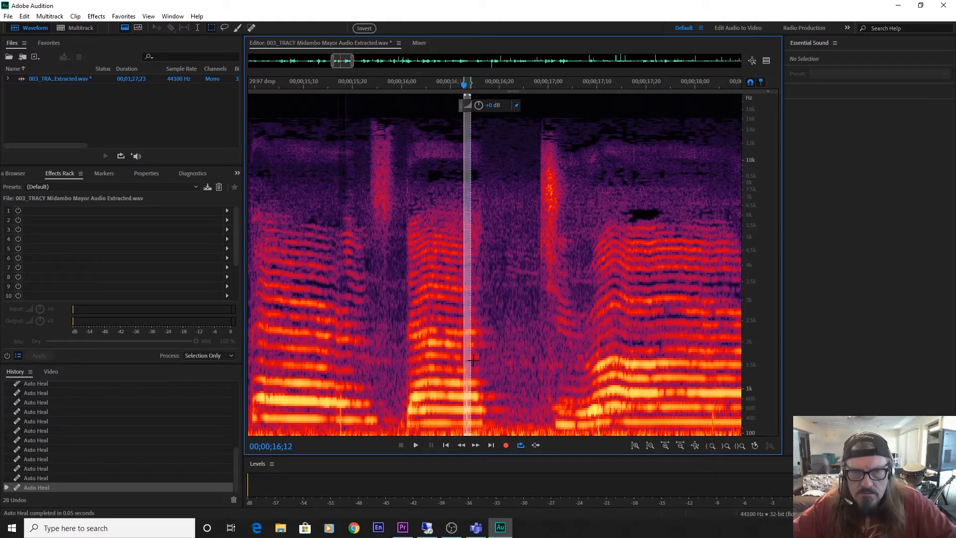
pyautogui.moveTo(468, 366); pyautogui.dragTo(703, 378)
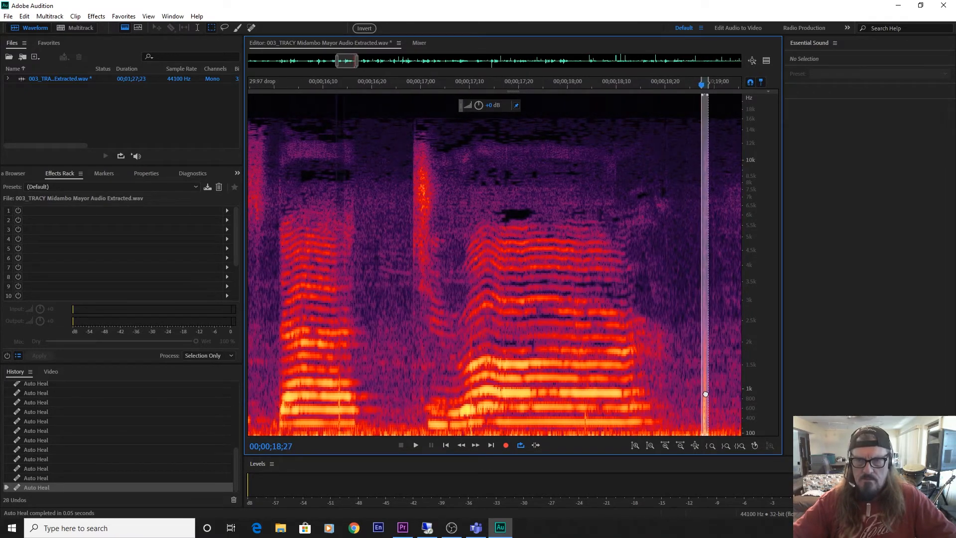
pyautogui.hotkey('ctrl', 'u')
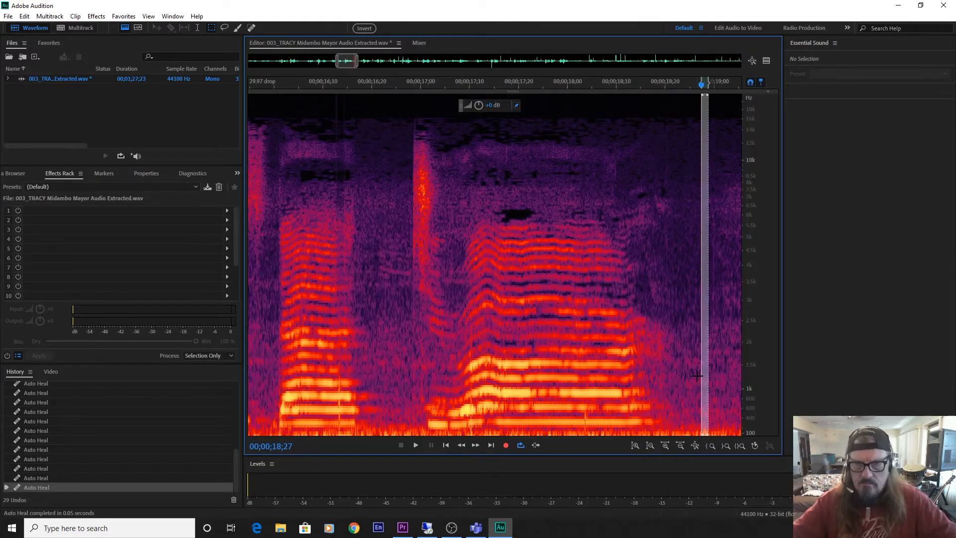
# Auto-heal the clicks at 00;00;19;21 and 00;00;20;13 by moving the same selection onto each.
pyautogui.moveTo(349, 59); pyautogui.dragTo(363, 60)
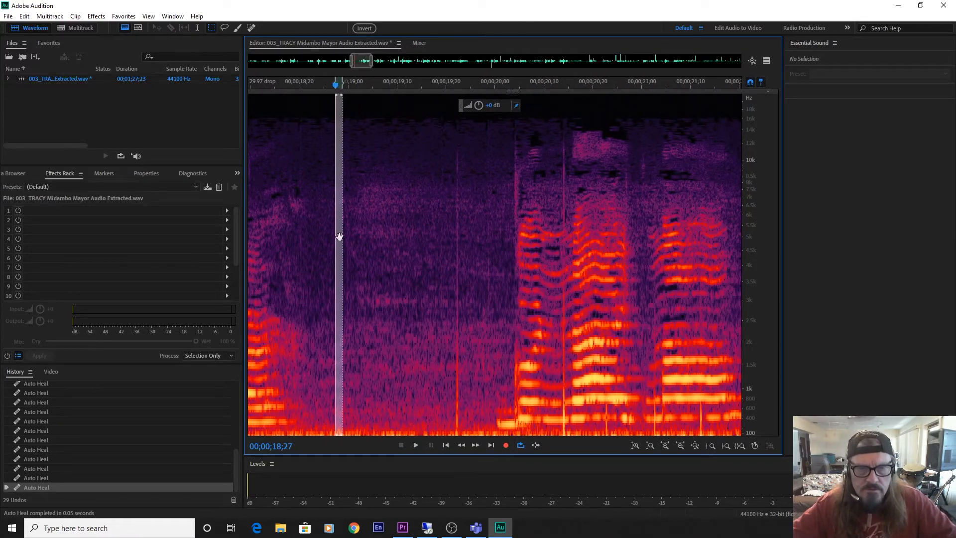
pyautogui.moveTo(339, 236); pyautogui.dragTo(456, 262)
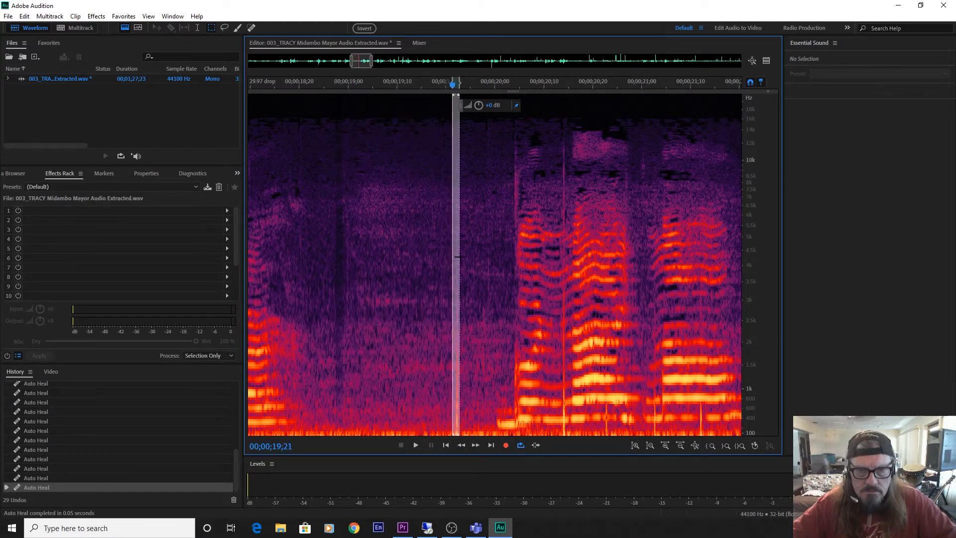
pyautogui.hotkey('ctrl', 'u')
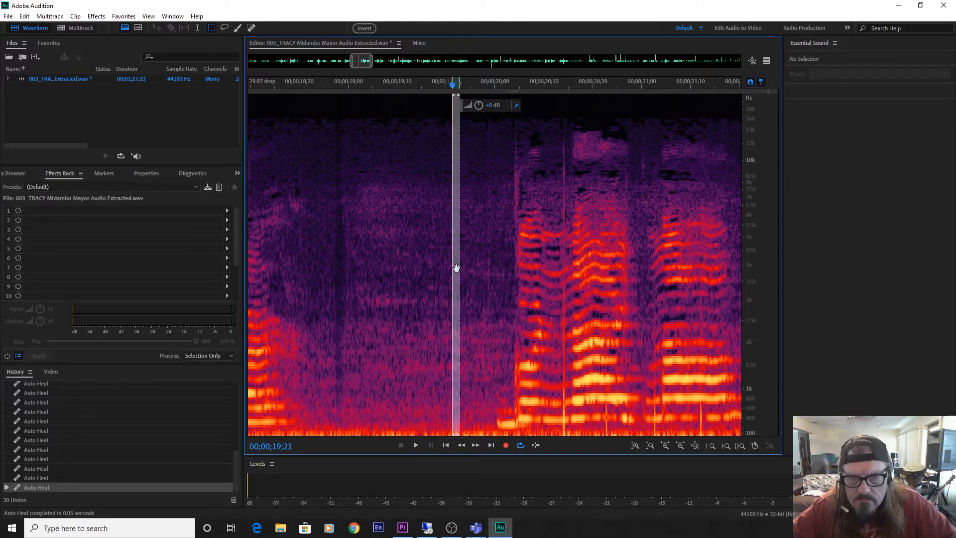
pyautogui.moveTo(454, 268); pyautogui.dragTo(563, 296)
pyautogui.hotkey('ctrl', 'u')
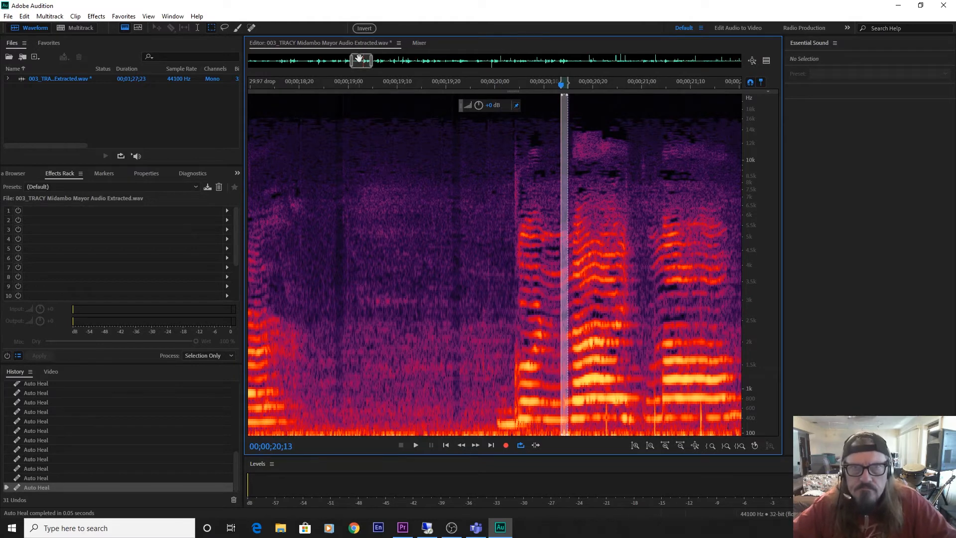
# Play the audio from about 00;00;20;05 to 00;00;21;20 to listen for remaining clicks.
pyautogui.moveTo(365, 58); pyautogui.dragTo(372, 61)
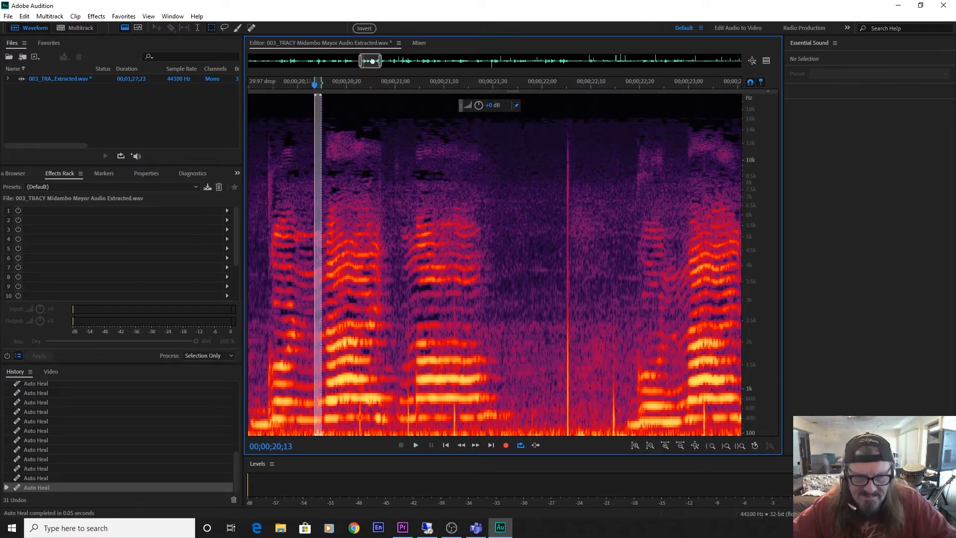
pyautogui.click(278, 340)
pyautogui.press('space')
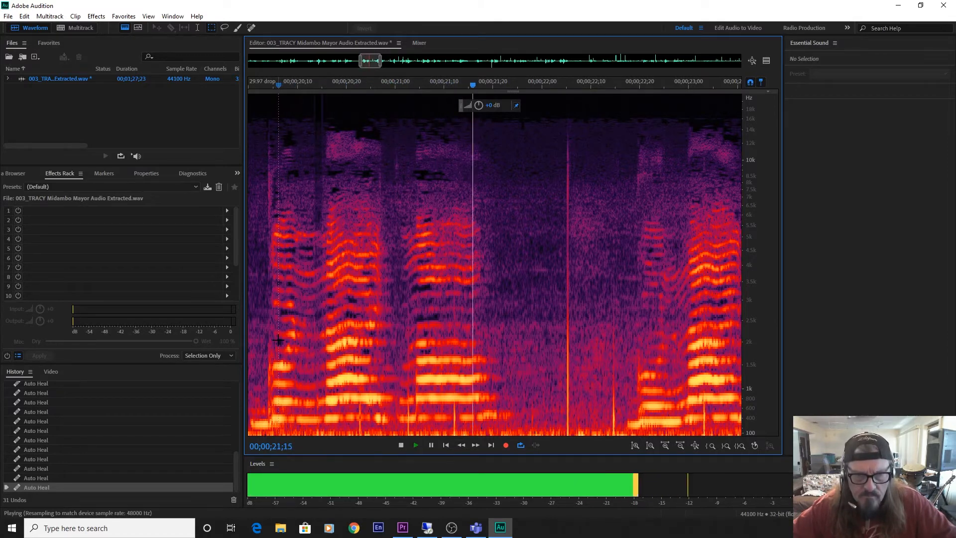
pyautogui.press('space')
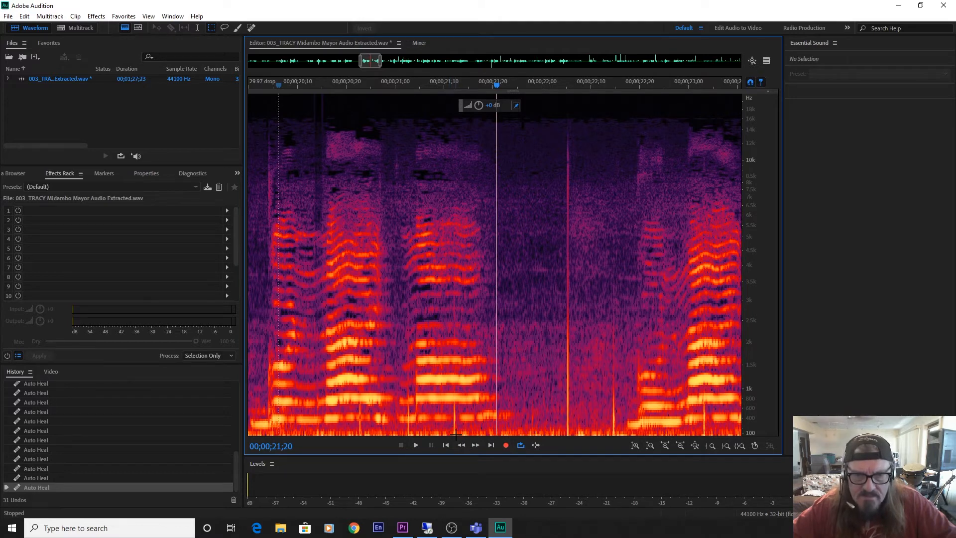
# Make a new narrow selection over the click at 00;00;21;11, auto-heal it, and repeat at 00;00;21;01.
pyautogui.moveTo(457, 435)
pyautogui.mouseDown()
pyautogui.moveTo(440, 347)
pyautogui.moveTo(482, 143)
pyautogui.moveTo(475, 94)
pyautogui.moveTo(451, 95)
pyautogui.mouseUp()
pyautogui.hotkey('shift', 'u')
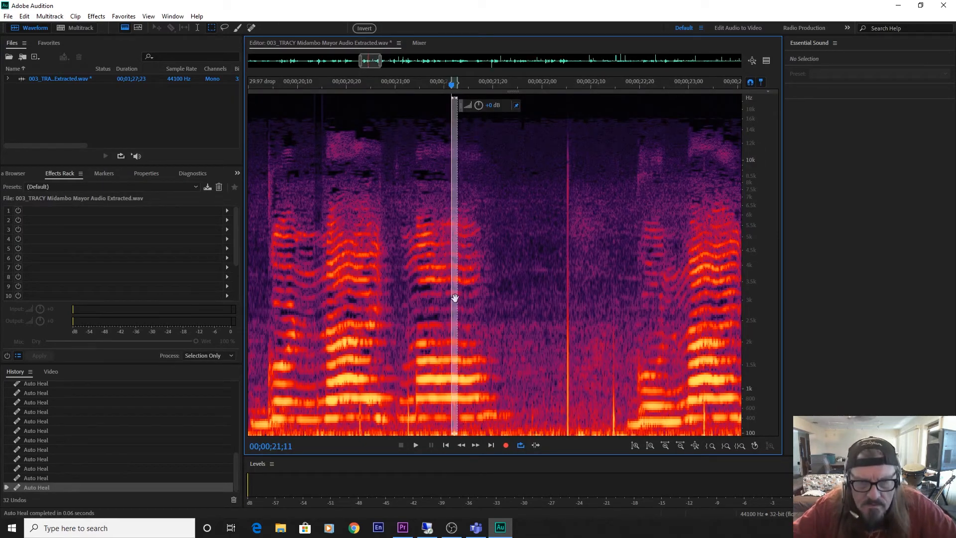
pyautogui.moveTo(455, 297); pyautogui.dragTo(407, 309)
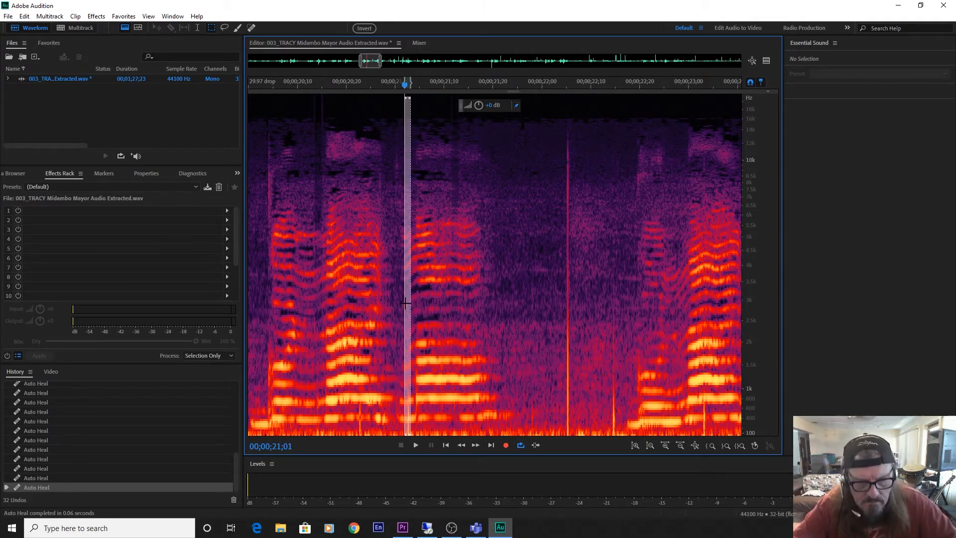
pyautogui.hotkey('shift', 'u')
# Auto-heal the short click at 00;00;20;22 and the tall one at 00;00;22;04 with the same narrow selection.
pyautogui.moveTo(406, 303); pyautogui.dragTo(360, 310)
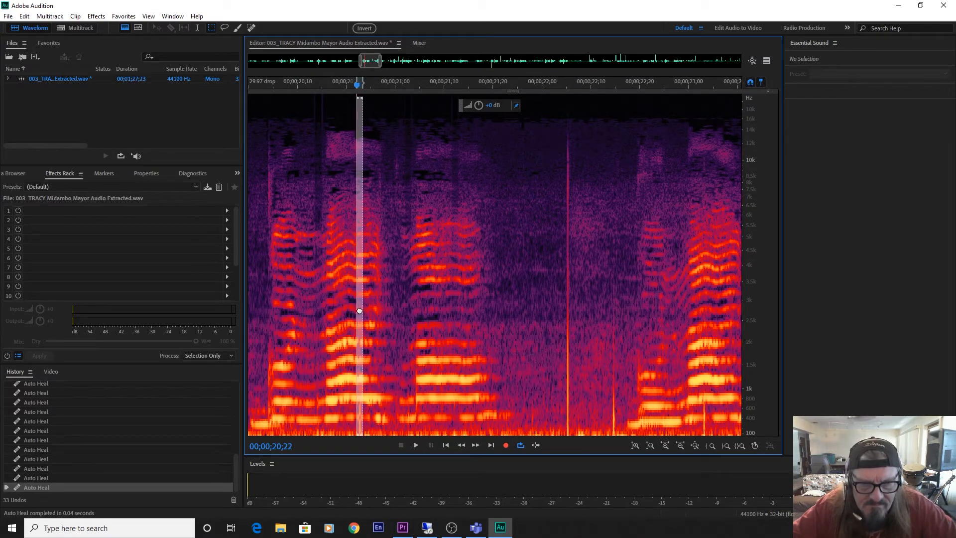
pyautogui.hotkey('shift', 'u')
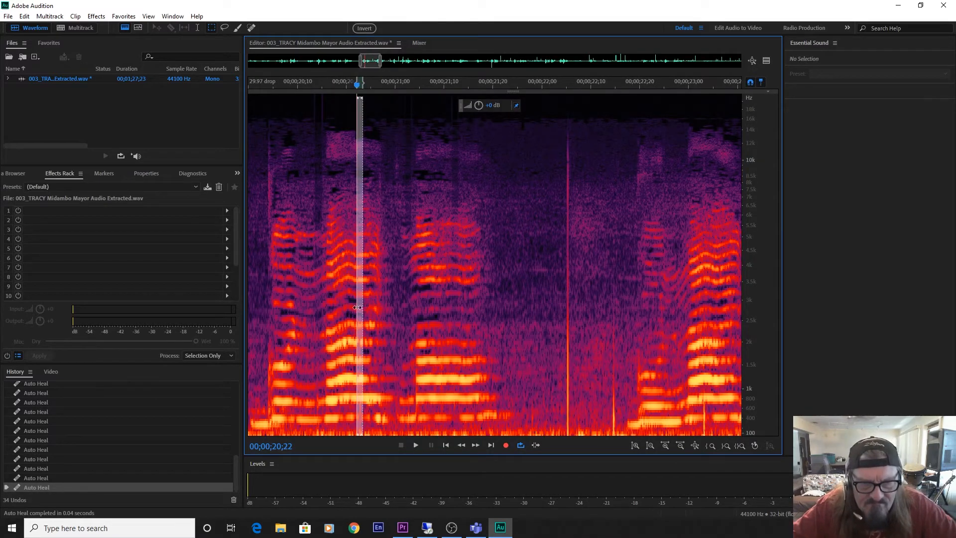
pyautogui.moveTo(359, 306); pyautogui.dragTo(568, 328)
pyautogui.hotkey('shift', 'u')
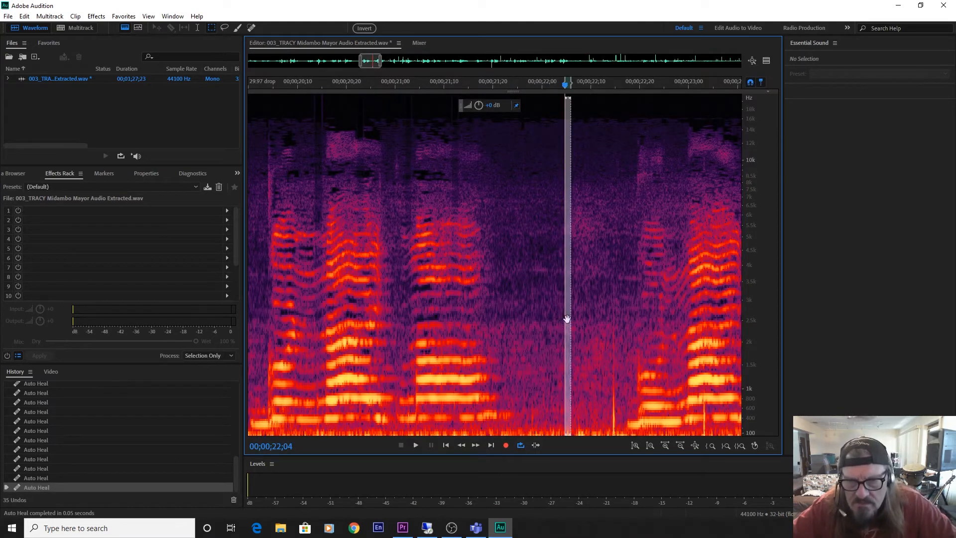
# Auto-heal the clicks at 00;00;22;14, about 00;00;23;02 and 00;00;23;16 by moving the same narrow selection onto each.
pyautogui.moveTo(567, 318); pyautogui.dragTo(613, 330)
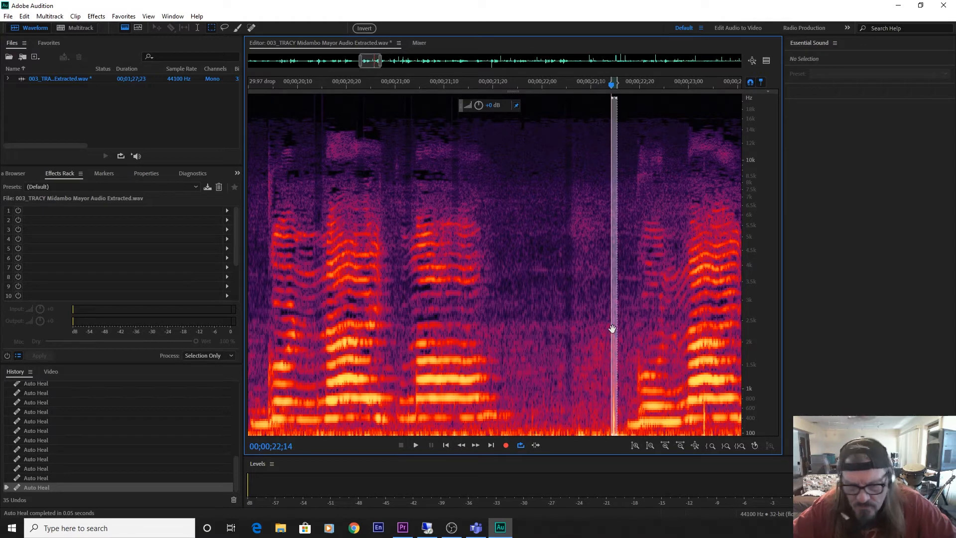
pyautogui.hotkey('shift', 'u')
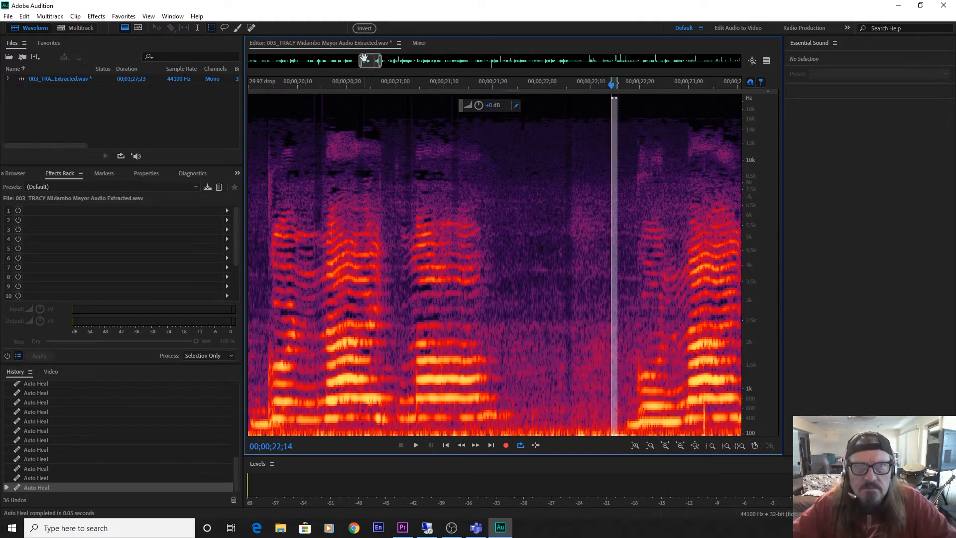
pyautogui.moveTo(369, 60); pyautogui.dragTo(381, 61)
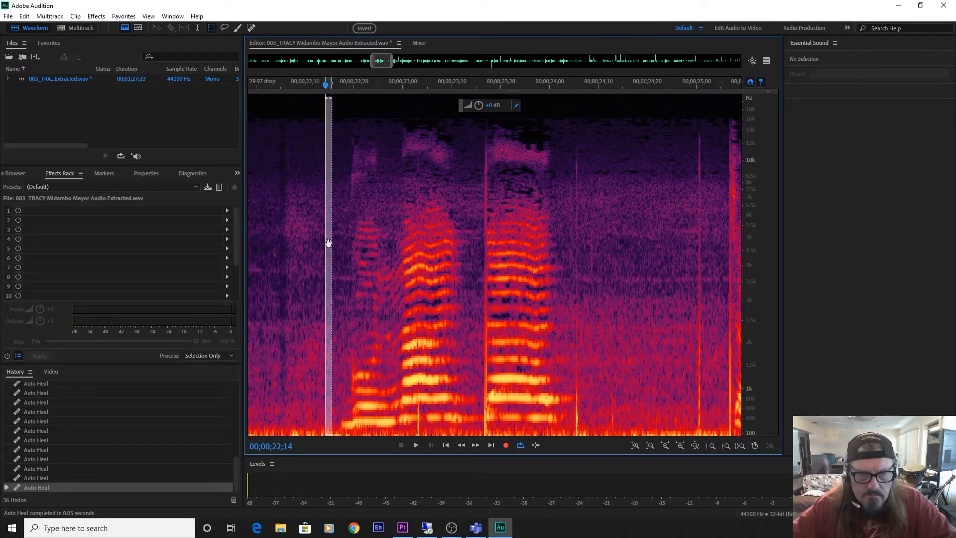
pyautogui.moveTo(328, 242); pyautogui.dragTo(485, 274)
pyautogui.hotkey('ctrl', 'u')
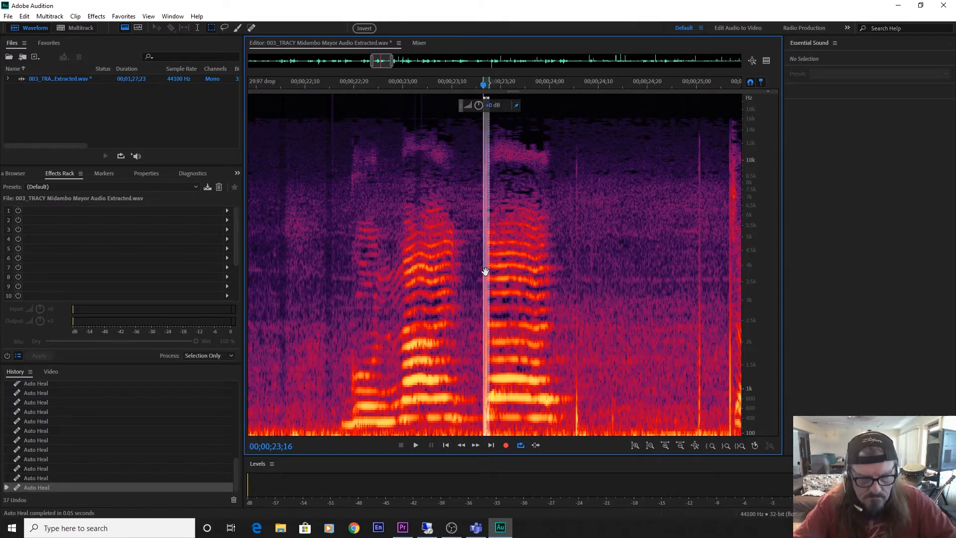
pyautogui.hotkey('ctrl', 'u')
# Auto-heal the clicks at 00;00;24;05 and 00;00;25;00 with the same narrow selection.
pyautogui.moveTo(484, 267); pyautogui.dragTo(575, 288)
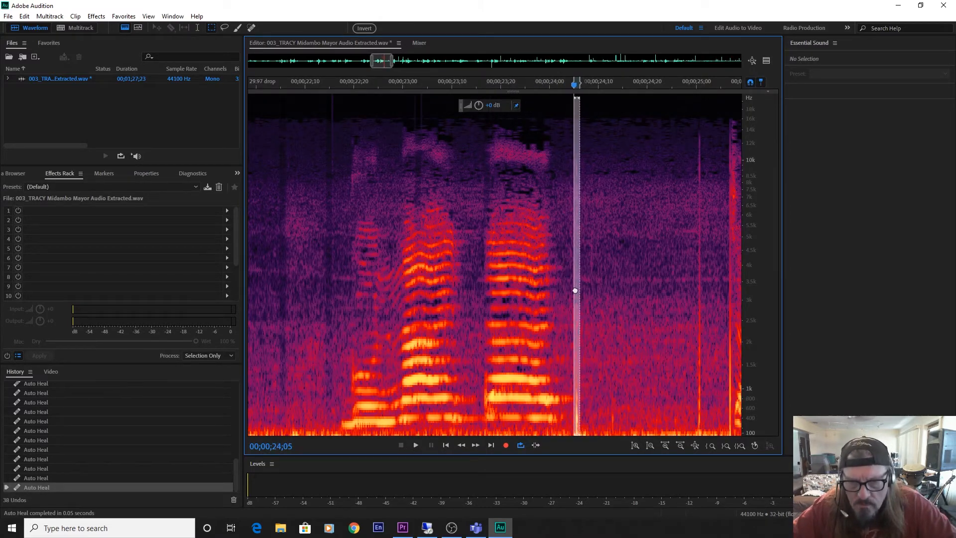
pyautogui.hotkey('ctrl', 'u')
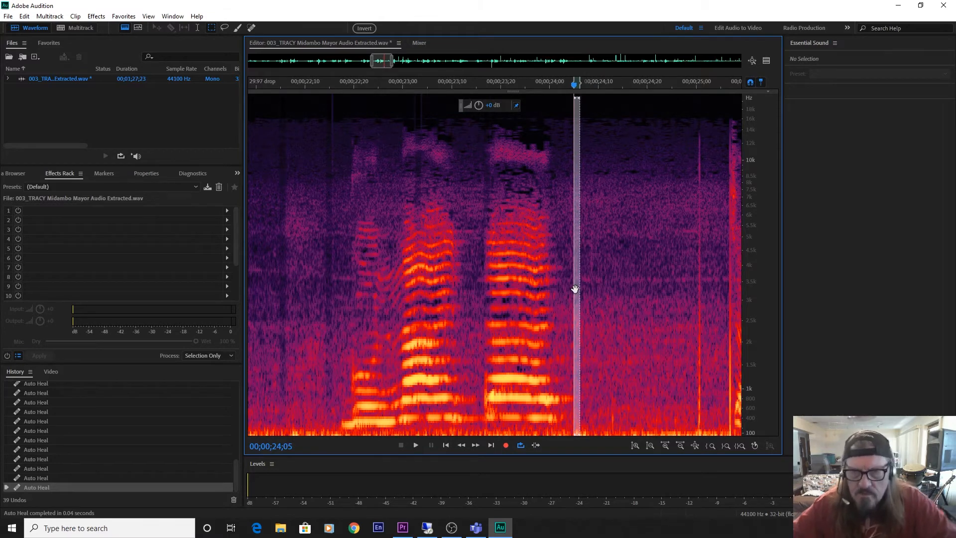
pyautogui.moveTo(575, 289)
pyautogui.mouseDown()
pyautogui.moveTo(749, 296)
pyautogui.moveTo(668, 310)
pyautogui.moveTo(675, 307)
pyautogui.mouseUp()
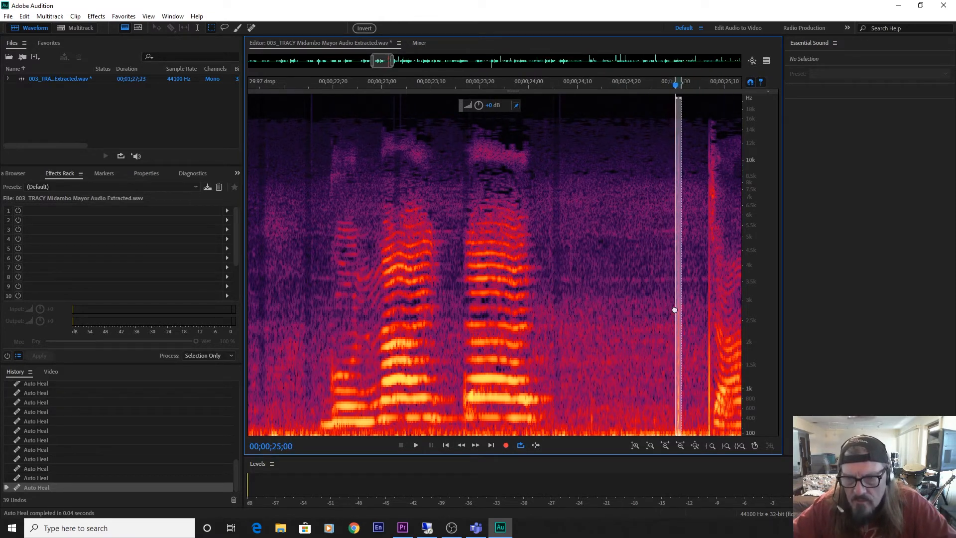
pyautogui.hotkey('ctrl', 'u')
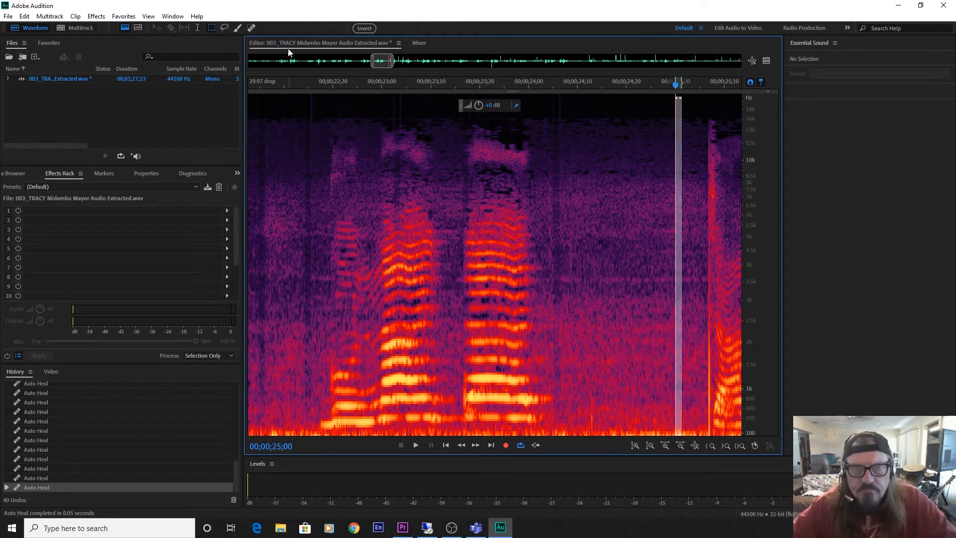
# Auto-heal the click before the vocal at 00;00;25;06 and those within the sustained note at 00;00;26;00 and 00;00;26;21.
pyautogui.moveTo(385, 61); pyautogui.dragTo(395, 60)
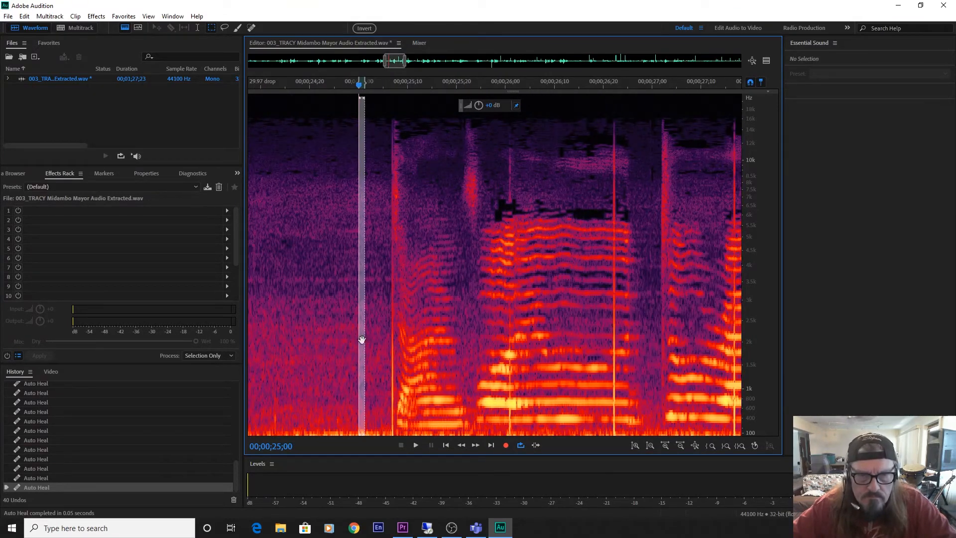
pyautogui.moveTo(362, 339); pyautogui.dragTo(394, 345)
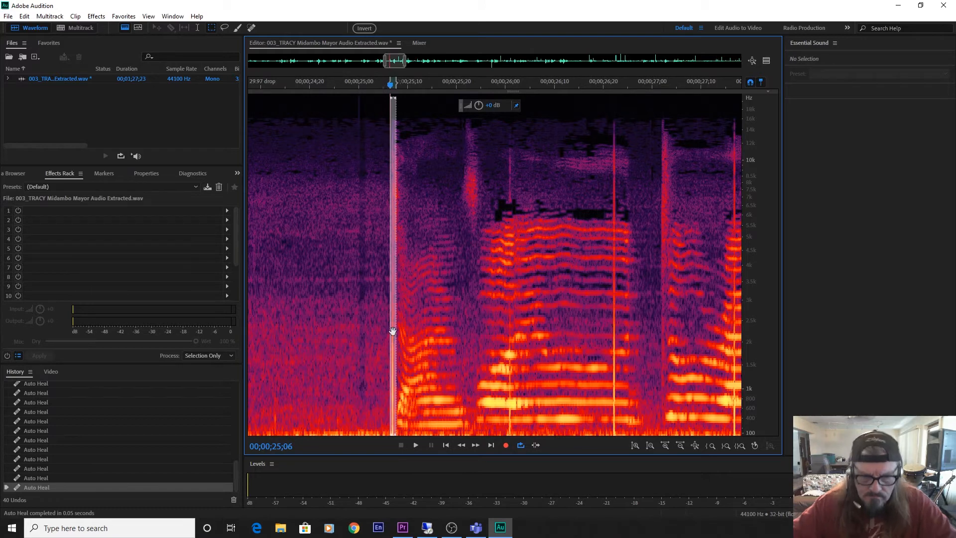
pyautogui.hotkey('ctrl', 'u')
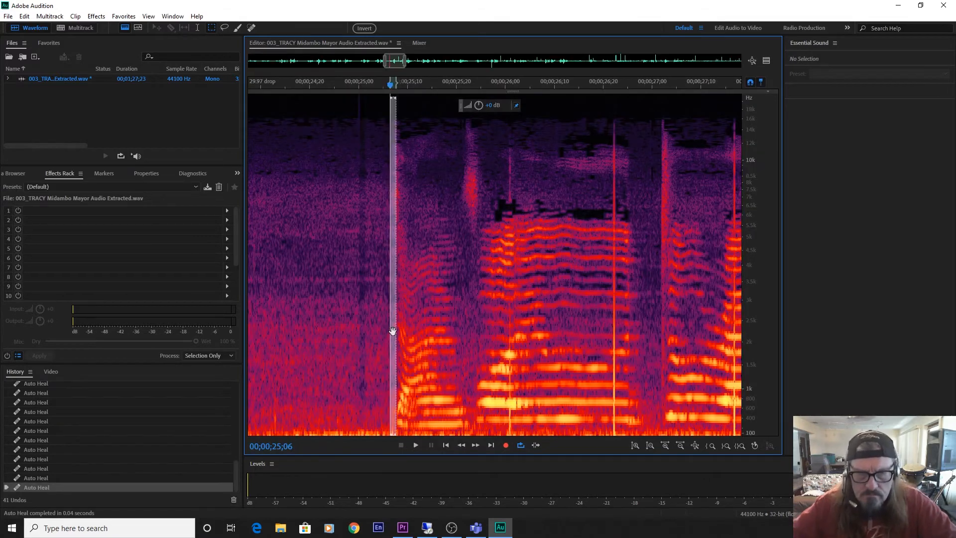
pyautogui.moveTo(393, 321); pyautogui.dragTo(512, 332)
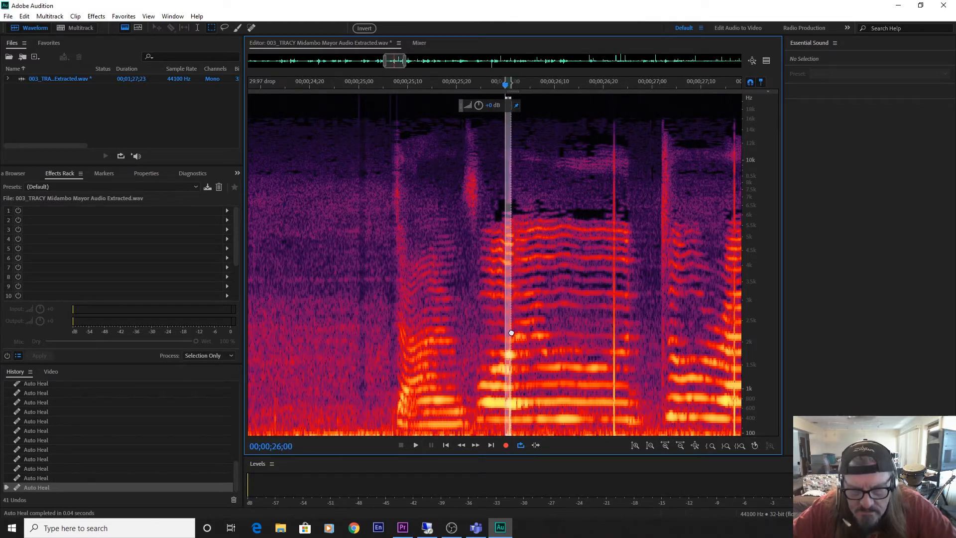
pyautogui.hotkey('ctrl', 'u')
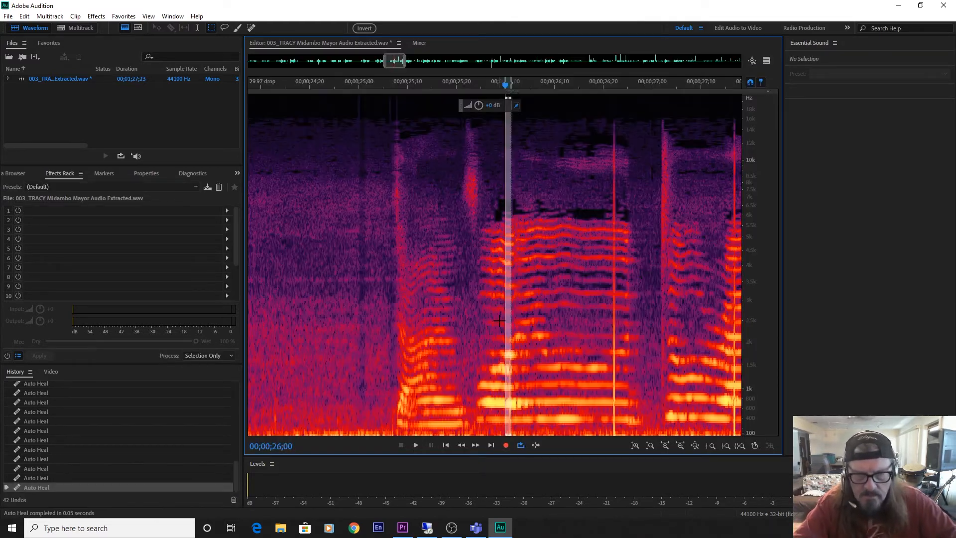
pyautogui.moveTo(507, 320); pyautogui.dragTo(614, 338)
pyautogui.hotkey('ctrl', 'u')
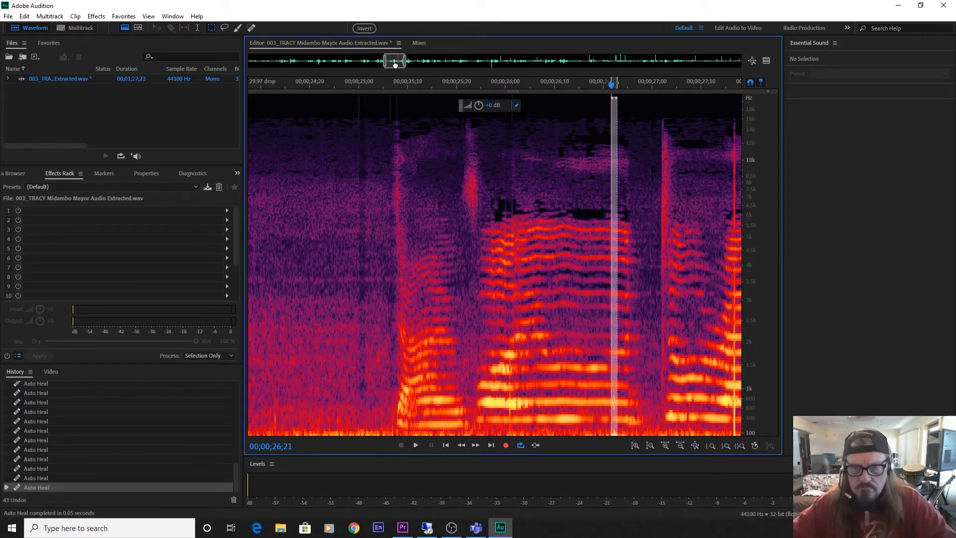
# Move the narrow selection onto the tall clicks at 00;00;27;16 and 00;00;28;14 and auto-heal each one.
pyautogui.moveTo(395, 65); pyautogui.dragTo(402, 73)
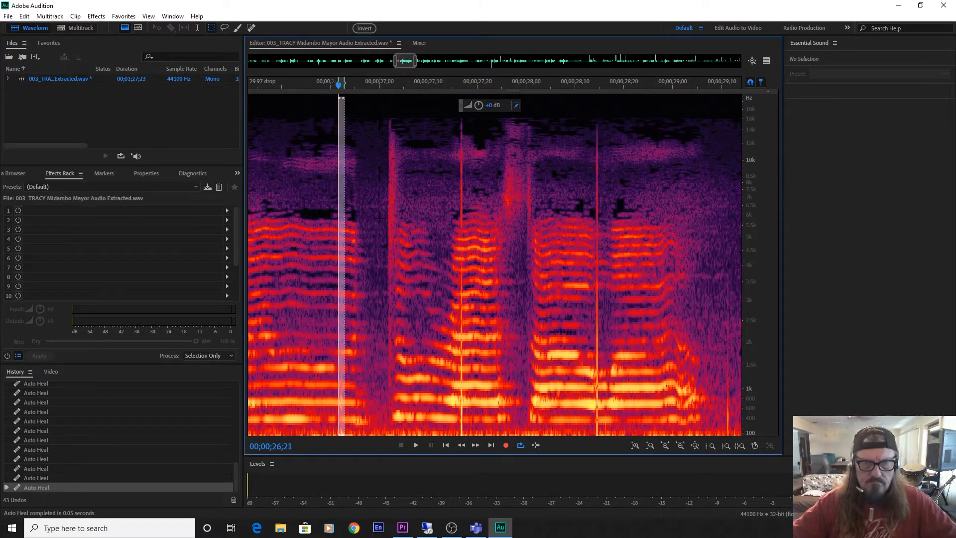
pyautogui.moveTo(340, 253); pyautogui.dragTo(460, 260)
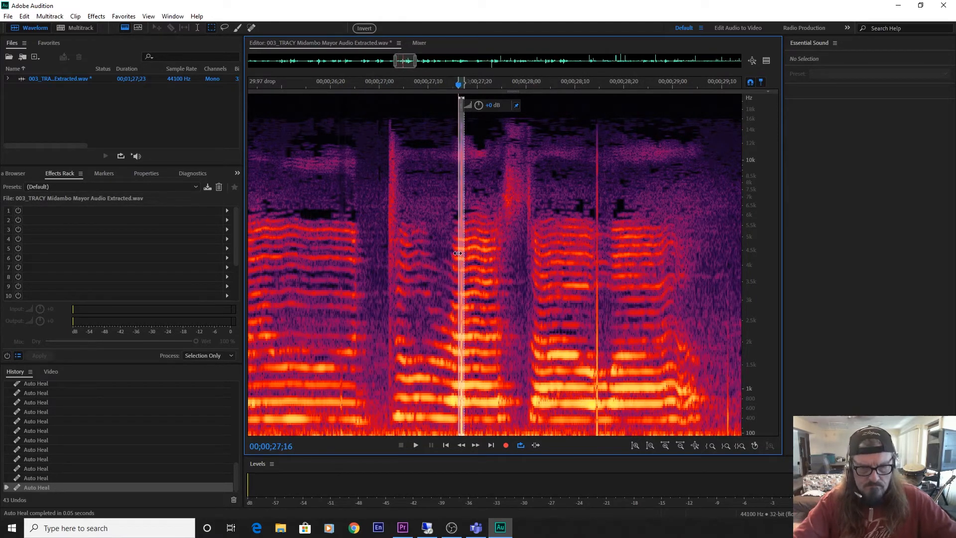
pyautogui.hotkey('ctrl', 'u')
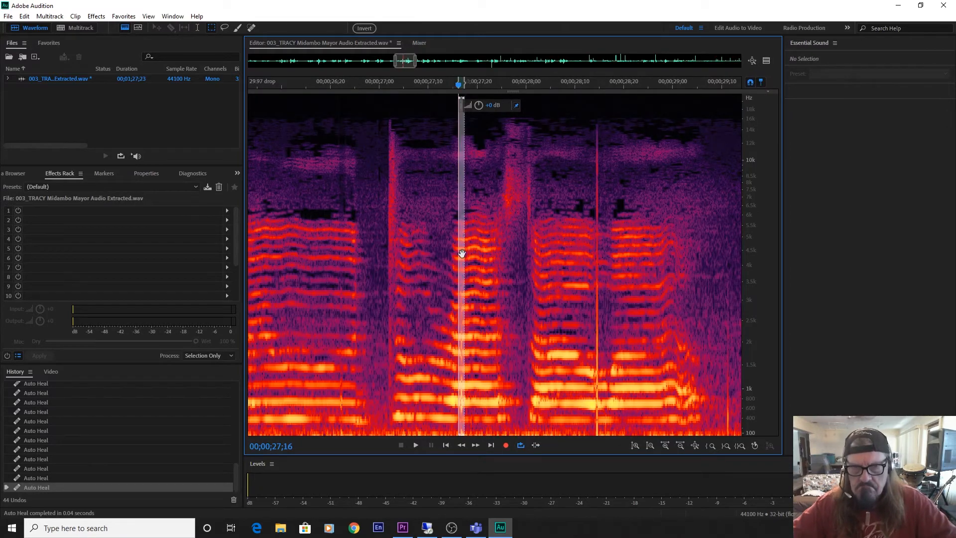
pyautogui.moveTo(462, 254); pyautogui.dragTo(599, 268)
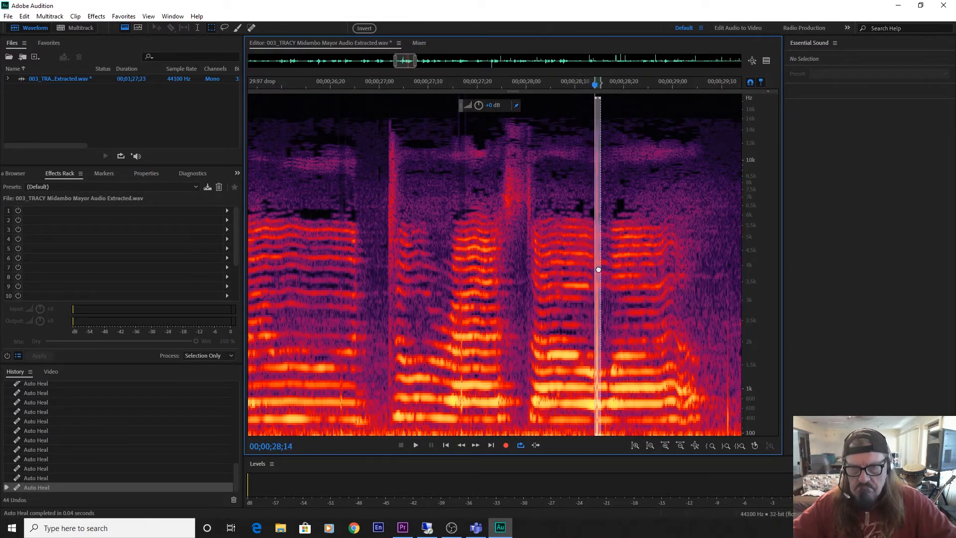
pyautogui.hotkey('ctrl', 'u')
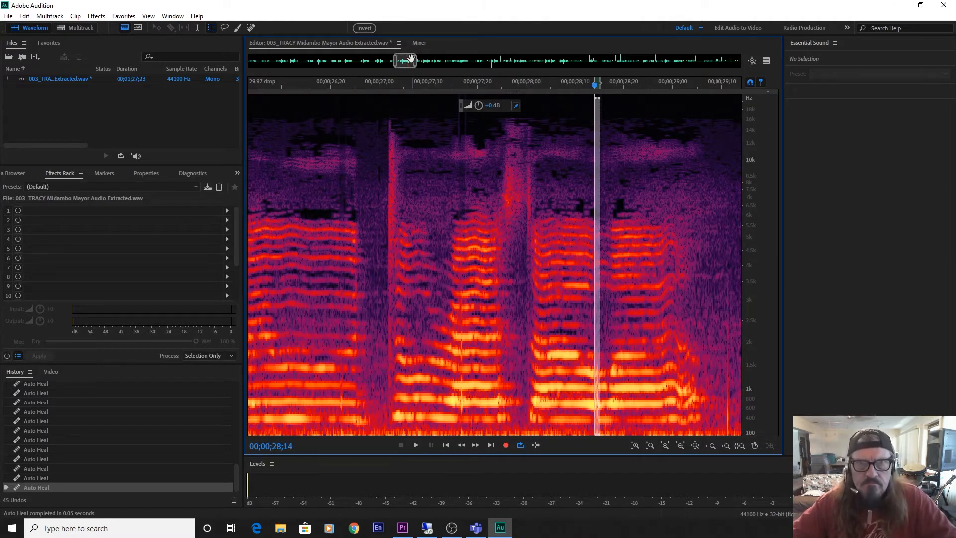
# Auto-heal the two clicks in the pause at 00;00;29;10 and about 00;00;29;18, plus the tall one at 00;00;30;04.
pyautogui.moveTo(407, 61); pyautogui.dragTo(417, 60)
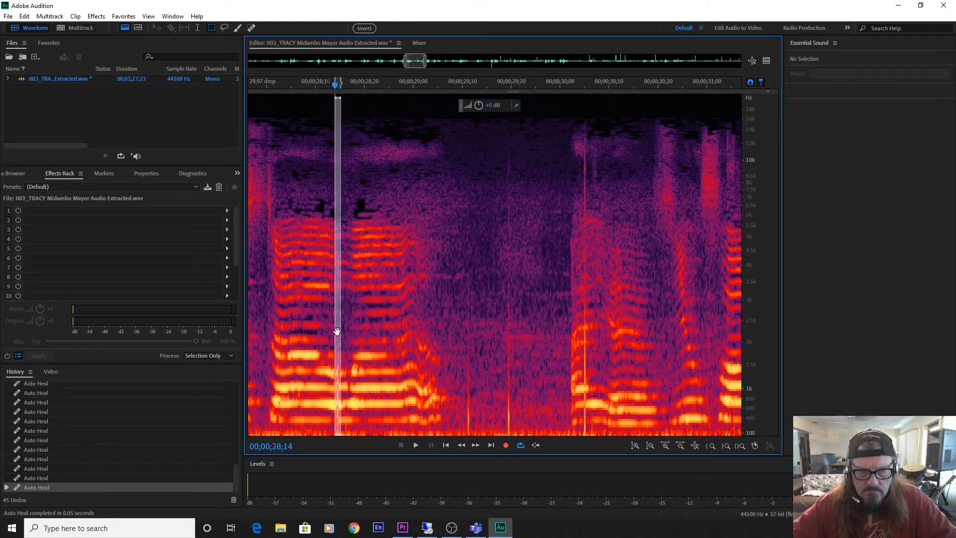
pyautogui.moveTo(337, 331); pyautogui.dragTo(469, 356)
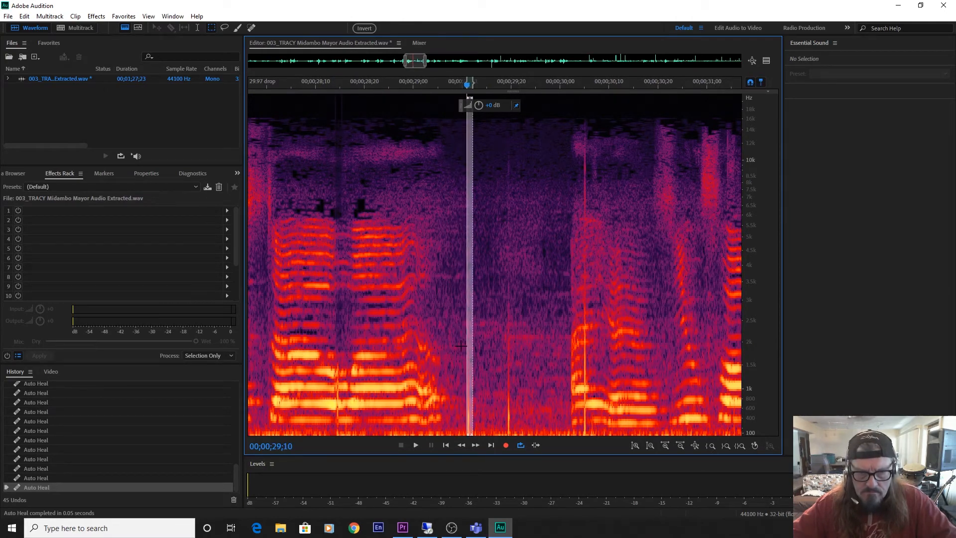
pyautogui.hotkey('ctrl', 'u')
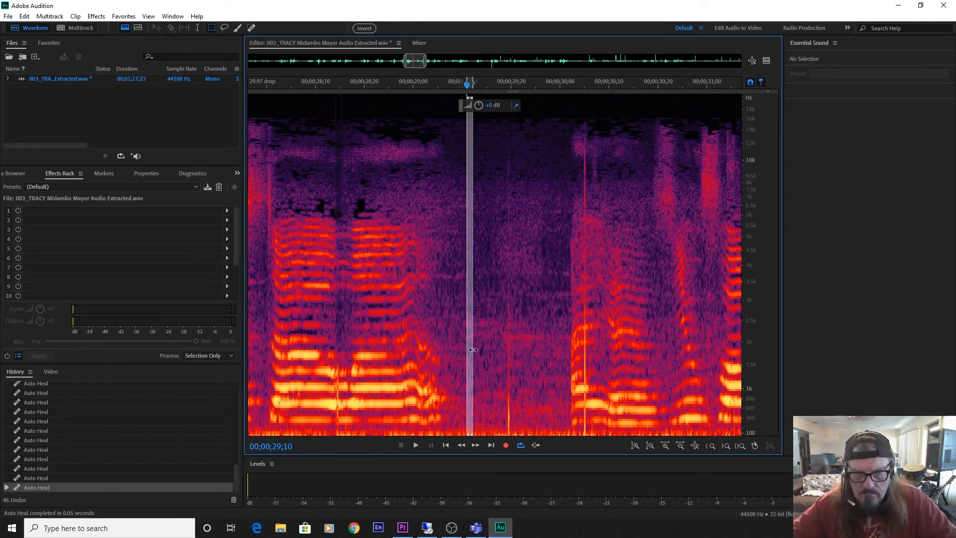
pyautogui.moveTo(468, 350); pyautogui.dragTo(582, 373)
pyautogui.hotkey('ctrl', 'u')
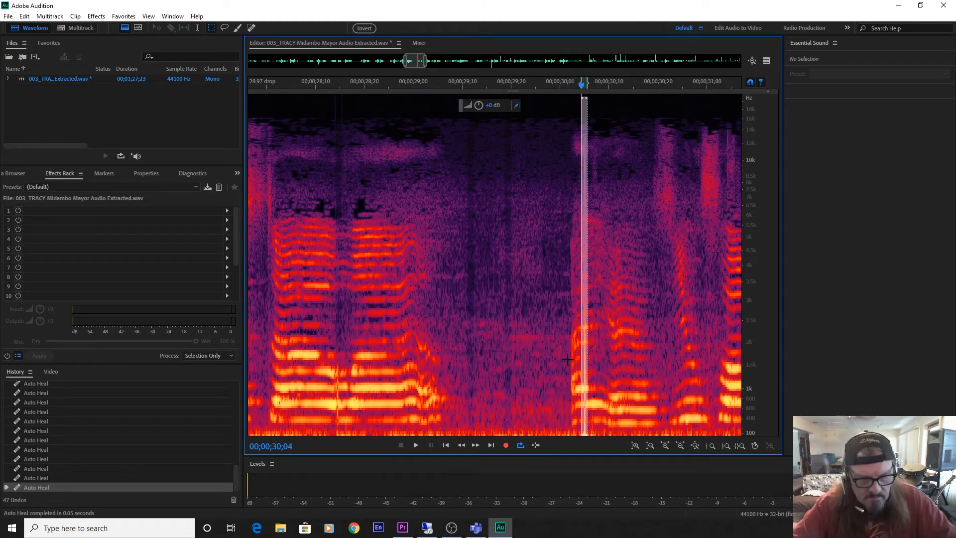
pyautogui.hotkey('ctrl', 'u')
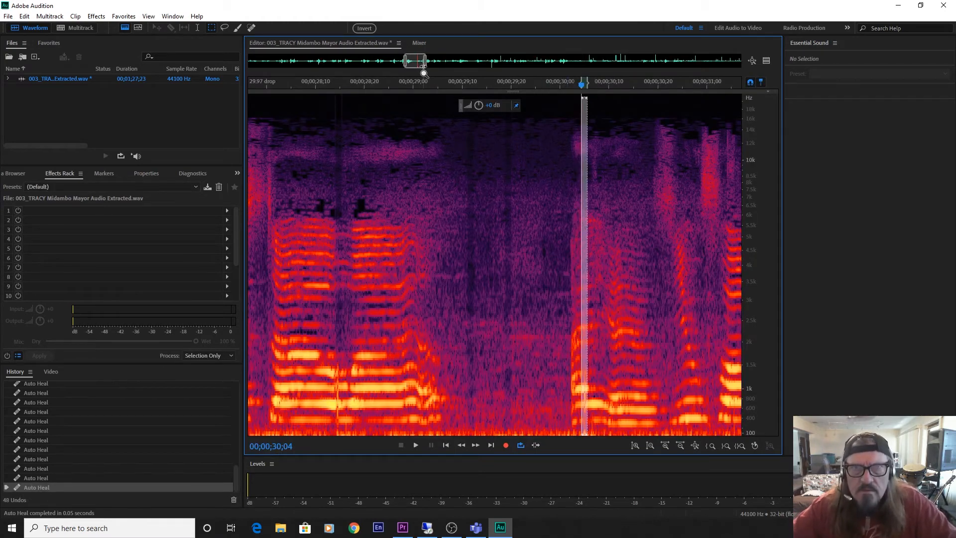
# Auto-heal the clicks at 00;00;31;23 and 00;00;32;22, reusing the same narrow selection.
pyautogui.moveTo(418, 60); pyautogui.dragTo(427, 60)
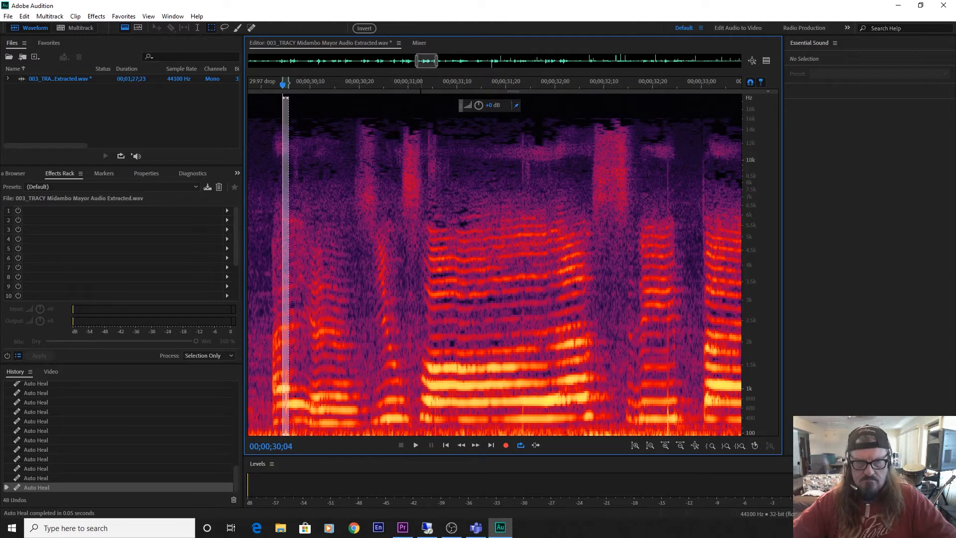
pyautogui.moveTo(286, 344); pyautogui.dragTo(523, 373)
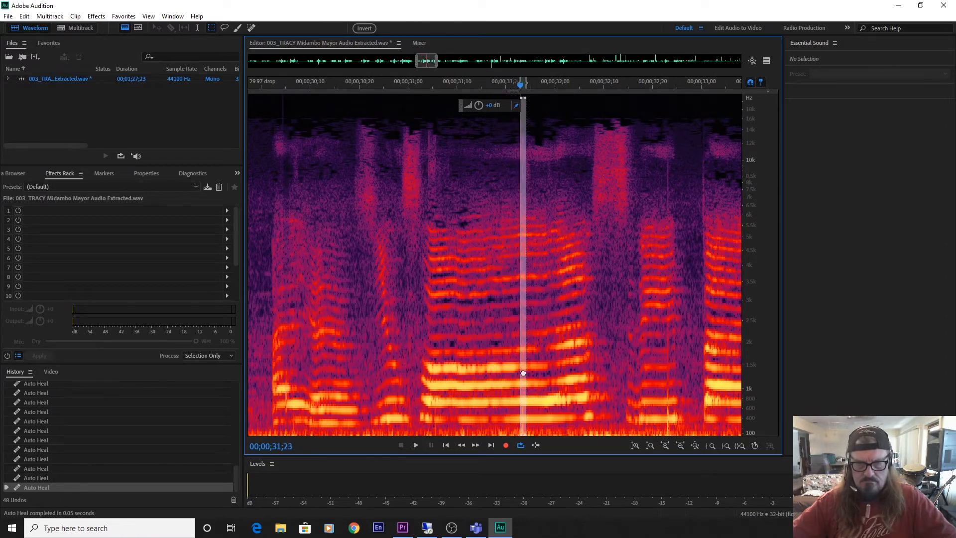
pyautogui.hotkey('ctrl', 'u')
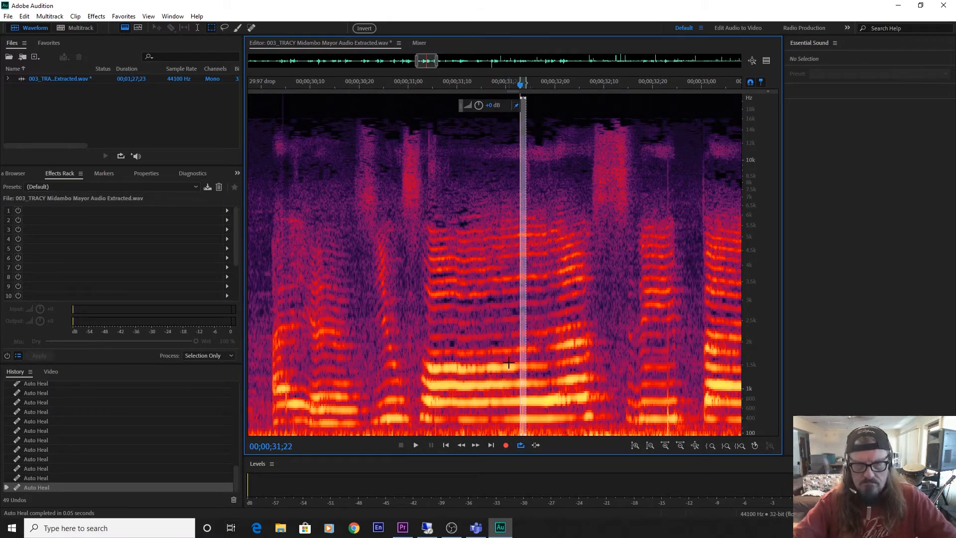
pyautogui.moveTo(523, 362); pyautogui.dragTo(669, 381)
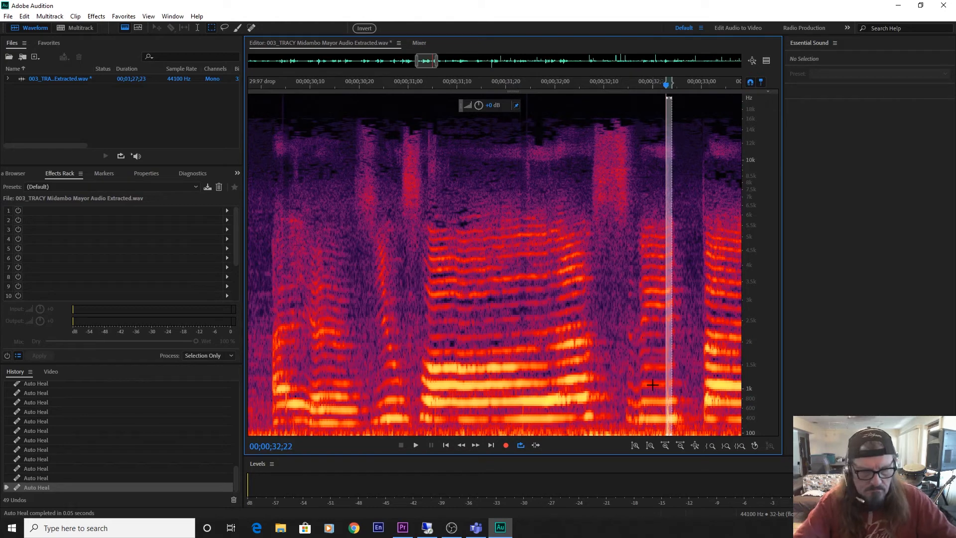
pyautogui.hotkey('ctrl', 'u')
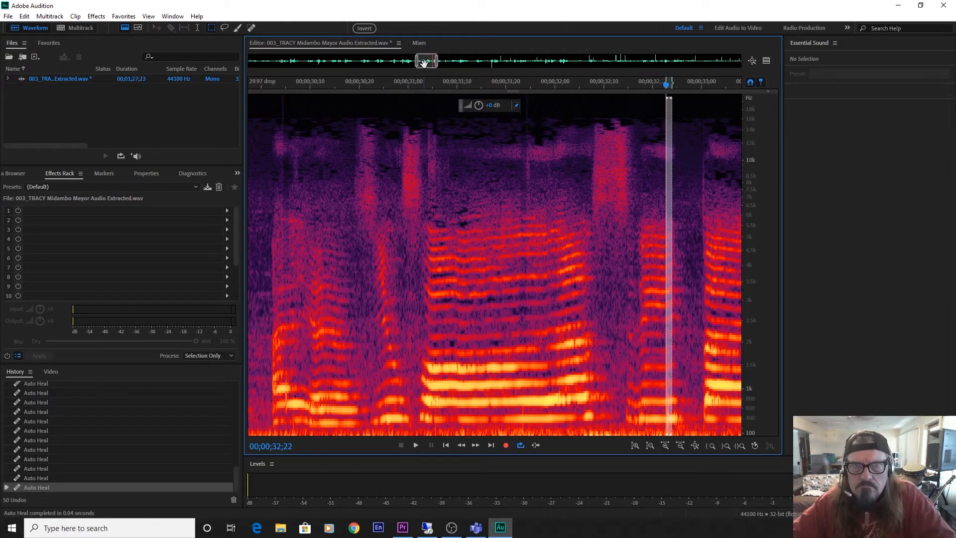
# Auto-heal the clicks at about 00;00;33;26, 00;00;34;12 and 00;00;35;08 with the same narrow selection.
pyautogui.moveTo(424, 62); pyautogui.dragTo(439, 67)
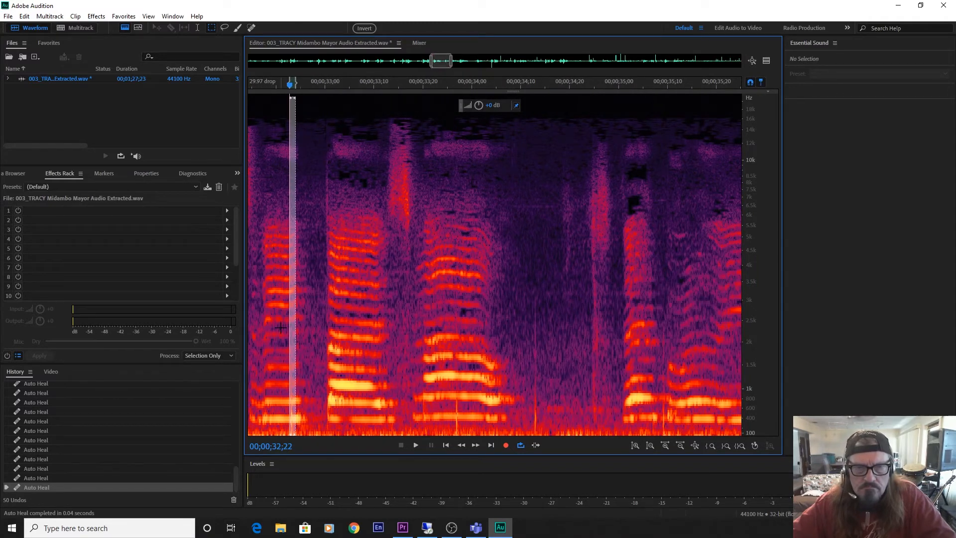
pyautogui.moveTo(293, 328); pyautogui.dragTo(534, 352)
pyautogui.hotkey('ctrl', 'u')
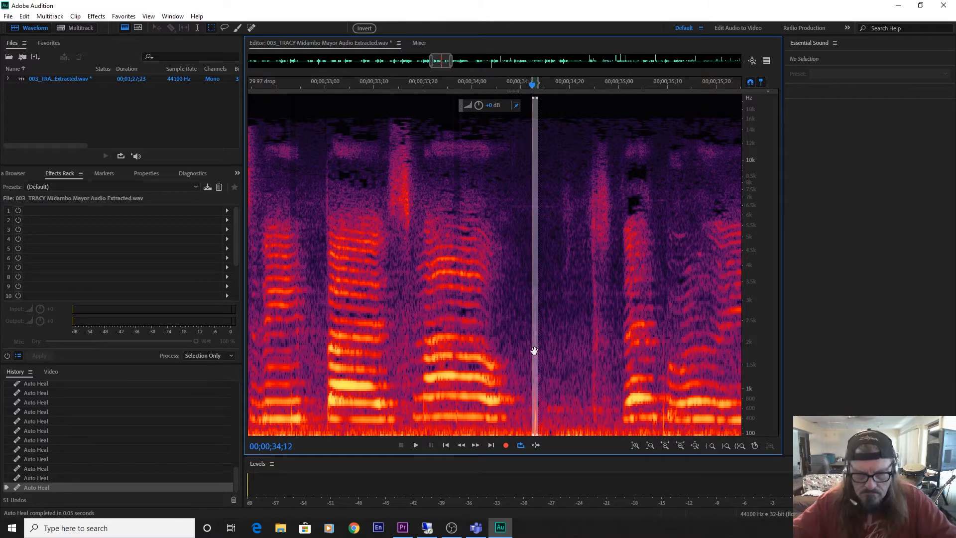
pyautogui.hotkey('ctrl', 'u')
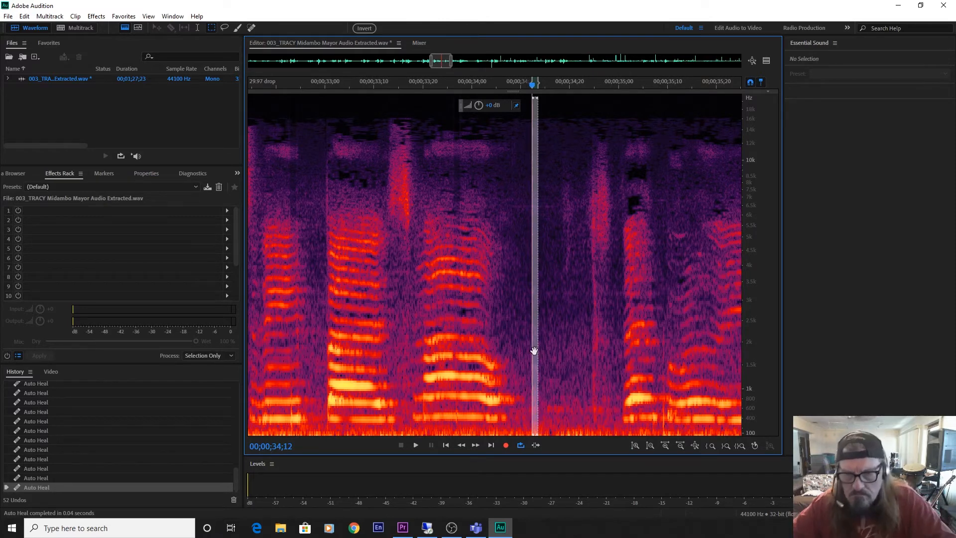
pyautogui.moveTo(534, 351); pyautogui.dragTo(663, 375)
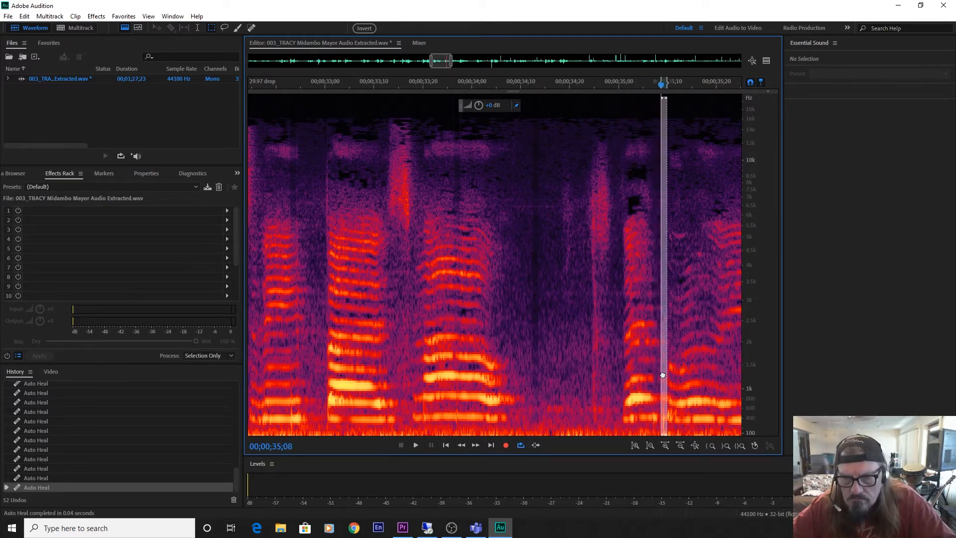
pyautogui.hotkey('ctrl', 'u')
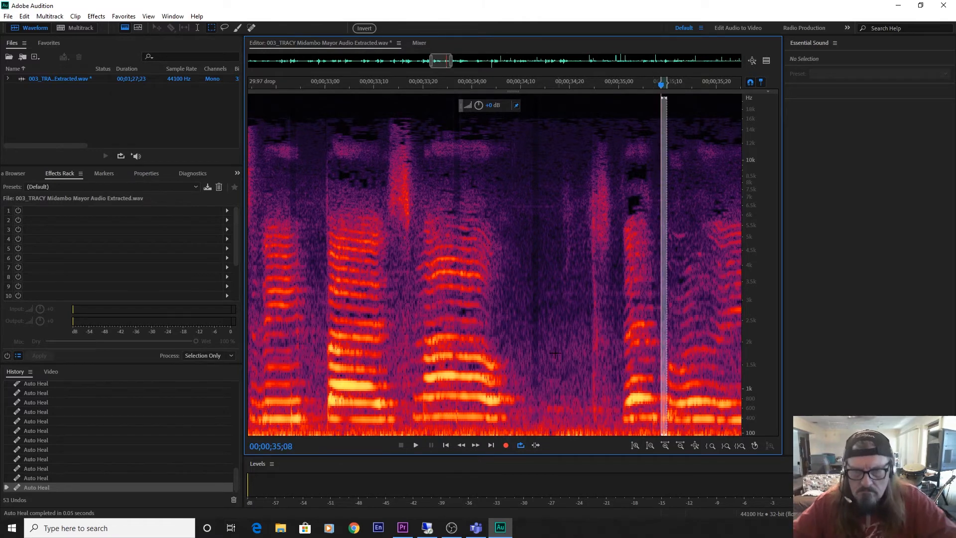
# Move the narrow selection onto the tall click at 00;00;36;26 and auto-heal it twice.
pyautogui.moveTo(440, 57); pyautogui.dragTo(448, 62)
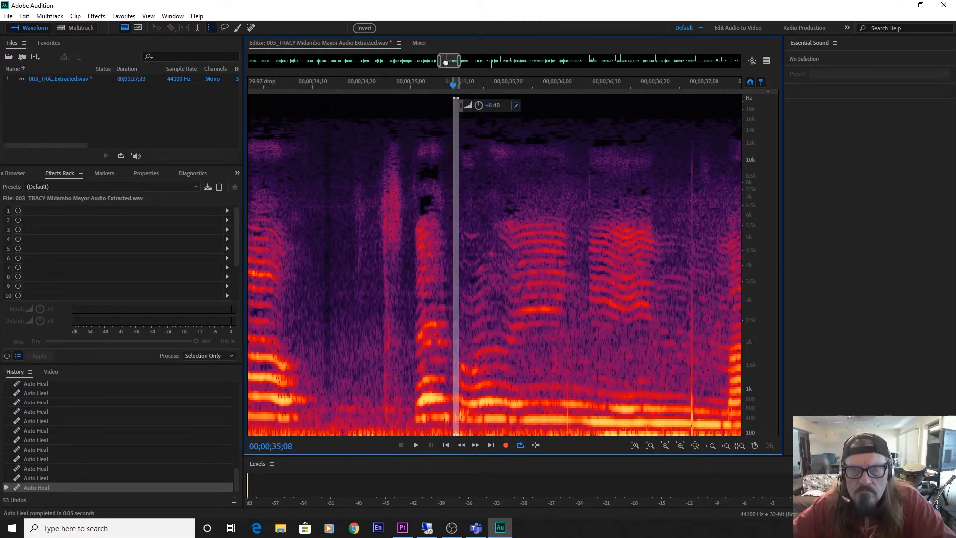
pyautogui.doubleClick(449, 65)
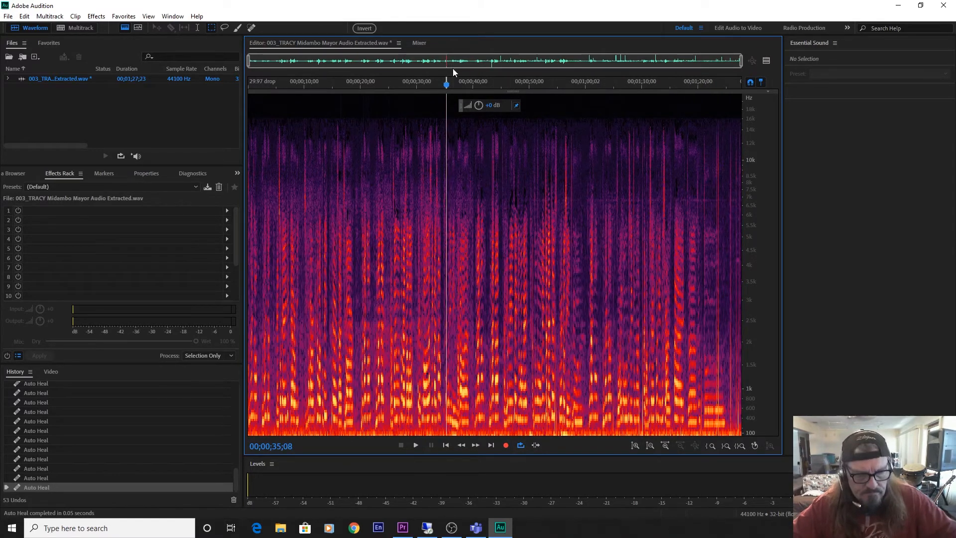
pyautogui.scroll(2, 524, 156)
pyautogui.scroll(5, 524, 156)
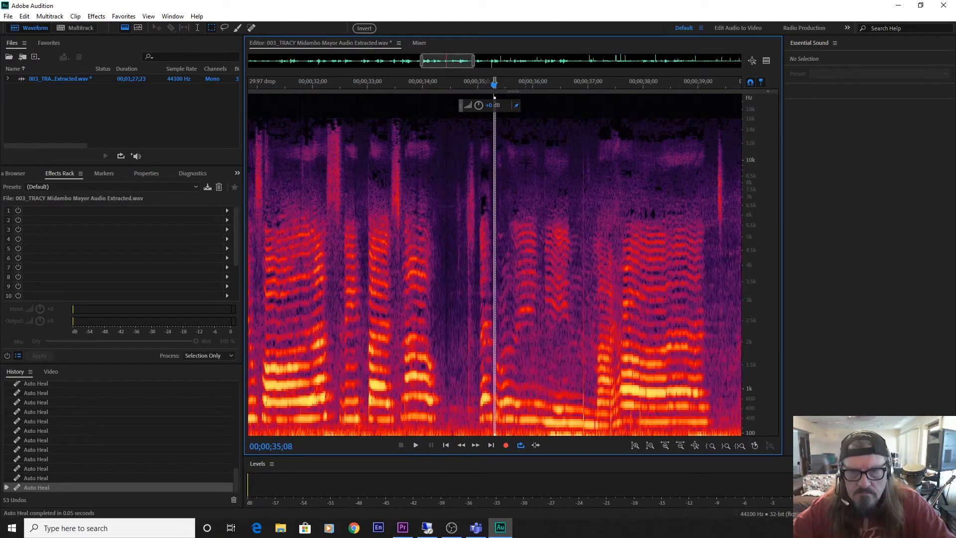
pyautogui.scroll(2, 525, 162)
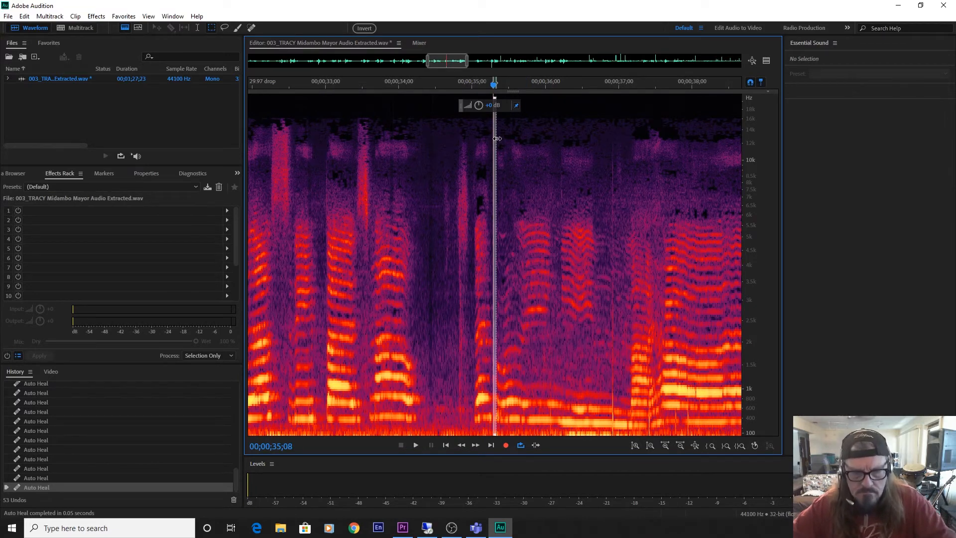
pyautogui.scroll(2, 497, 139)
pyautogui.scroll(2, 496, 160)
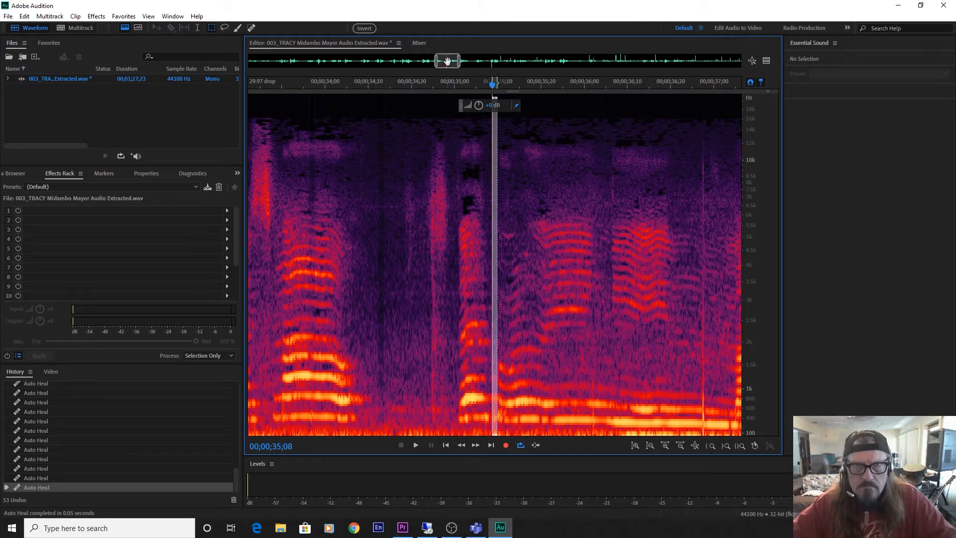
pyautogui.moveTo(448, 62); pyautogui.dragTo(453, 61)
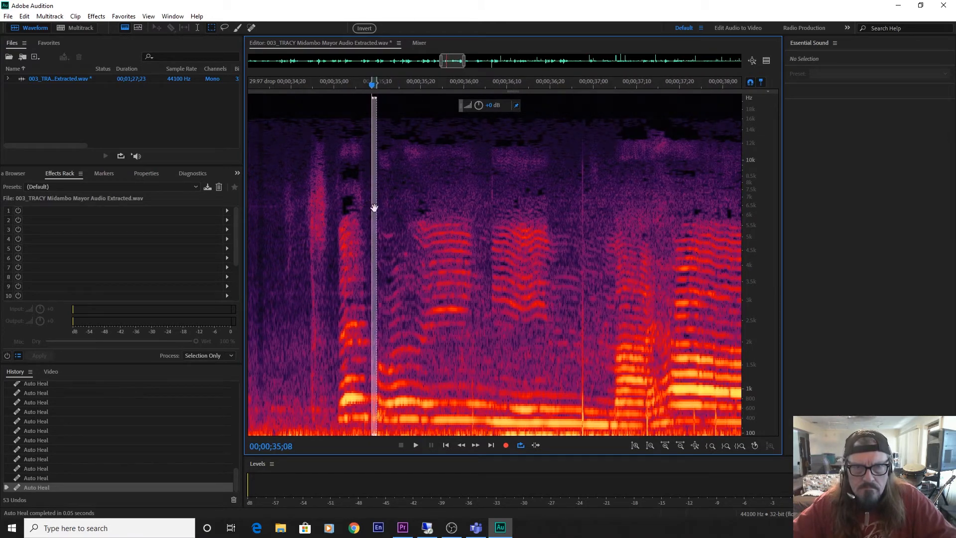
pyautogui.moveTo(374, 208); pyautogui.dragTo(583, 256)
pyautogui.hotkey('ctrl', 'u')
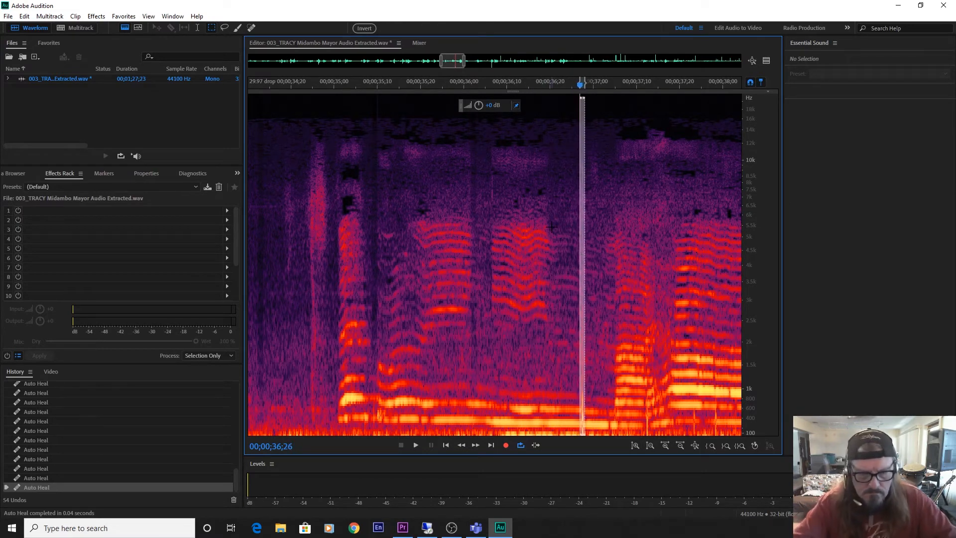
pyautogui.hotkey('ctrl', 'u')
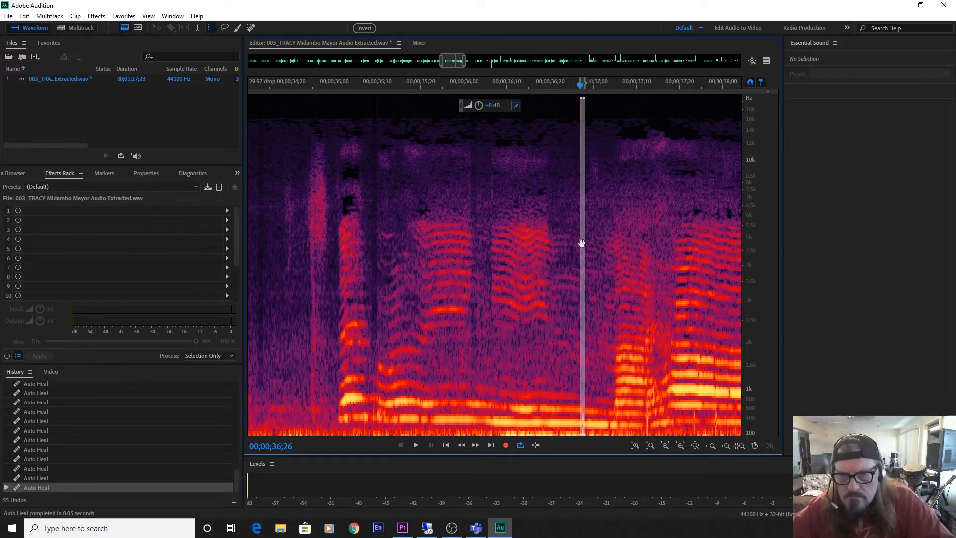
# Auto-heal the click at 00;00;37;11 with the same narrow selection, and heal the spot at 00;00;36;26 once more.
pyautogui.moveTo(581, 243); pyautogui.dragTo(640, 271)
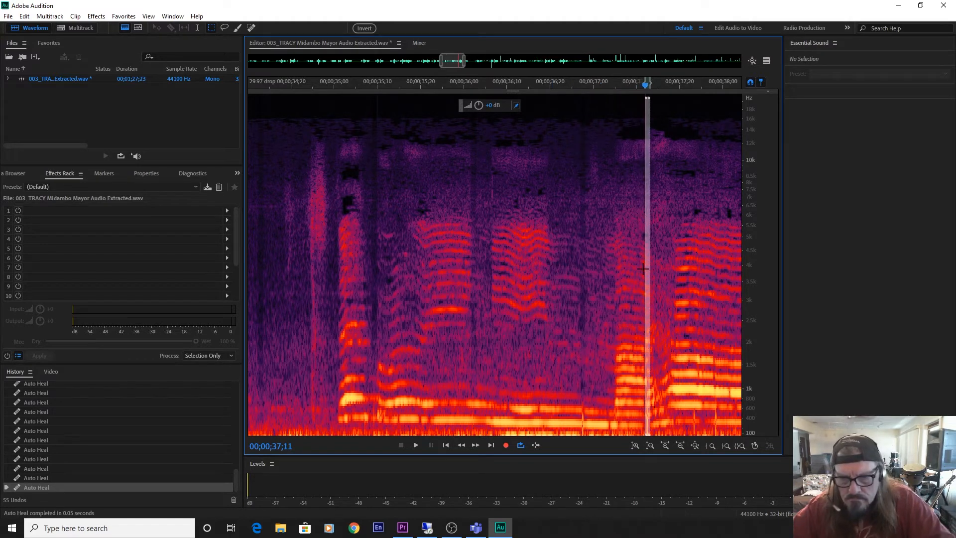
pyautogui.hotkey('ctrl', 'u')
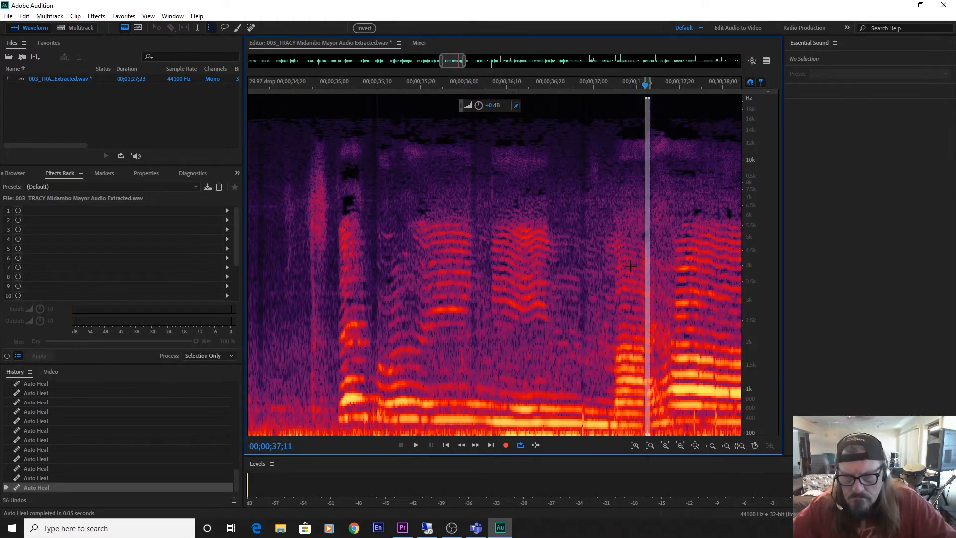
pyautogui.moveTo(647, 272); pyautogui.dragTo(582, 289)
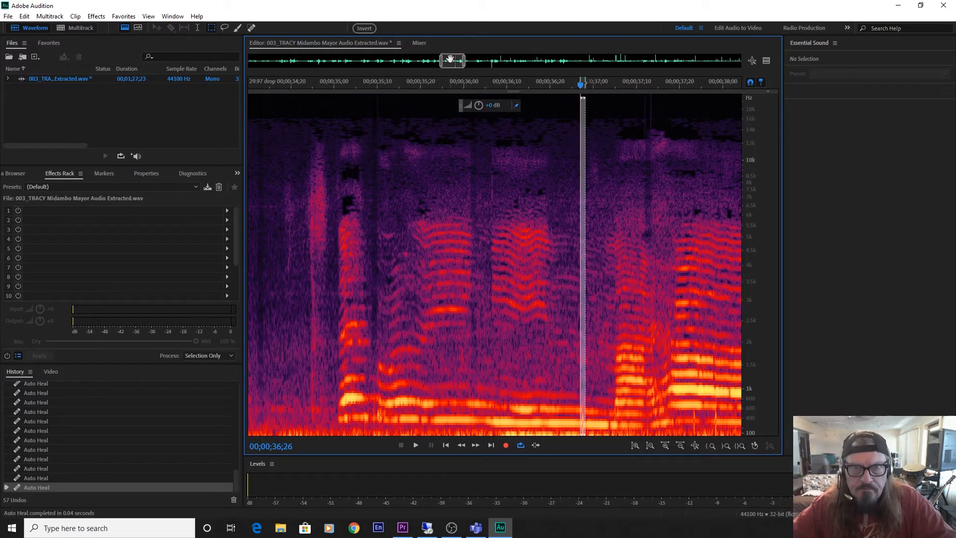
# Play back the healed passage from just before 00;00;36;20 to check it for remaining clicks.
pyautogui.moveTo(454, 63); pyautogui.dragTo(462, 67)
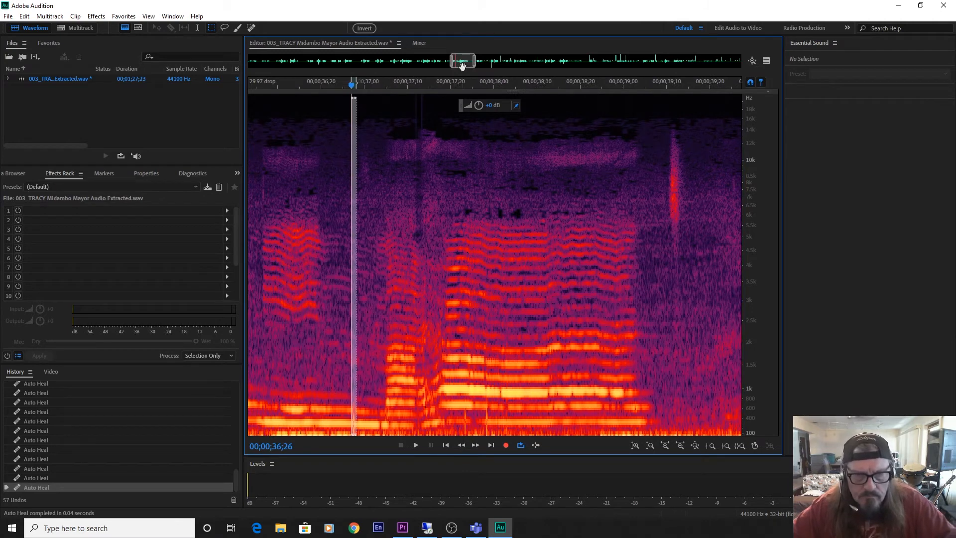
pyautogui.click(313, 330)
pyautogui.press('space')
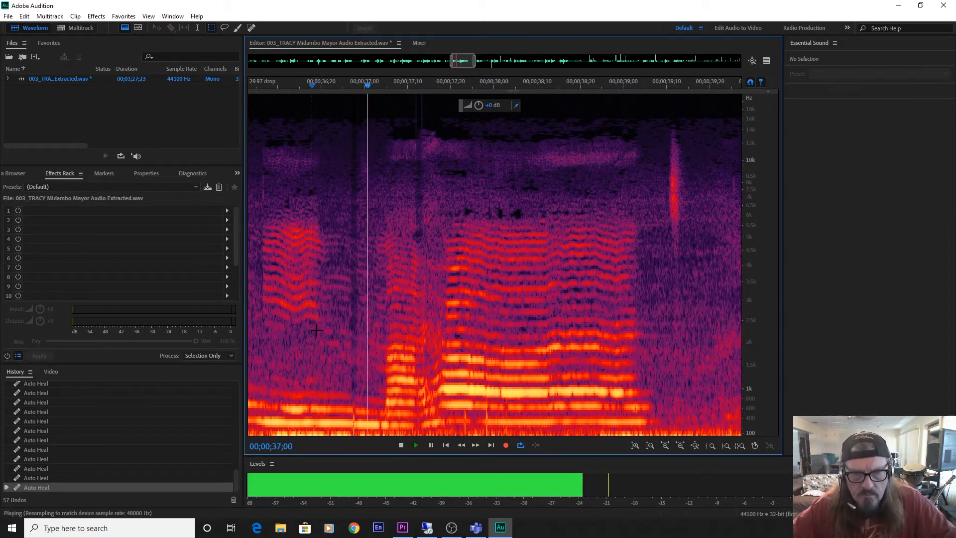
pyautogui.press('space')
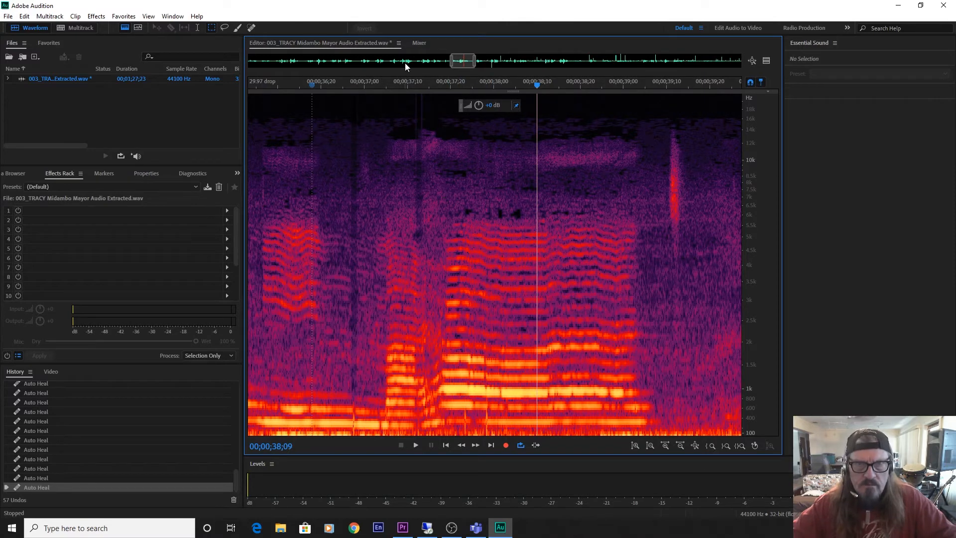
# Make a slightly wider full-height selection and auto-heal the clicks at 00;00;37;21, 00;00;37;27 and 00;00;40;24 with it.
pyautogui.moveTo(407, 95); pyautogui.dragTo(418, 454)
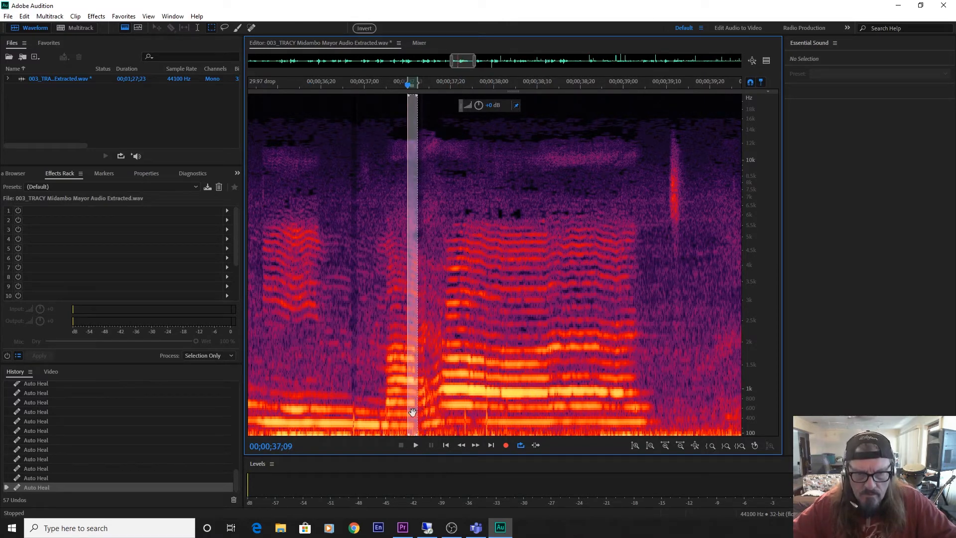
pyautogui.moveTo(412, 412); pyautogui.dragTo(466, 422)
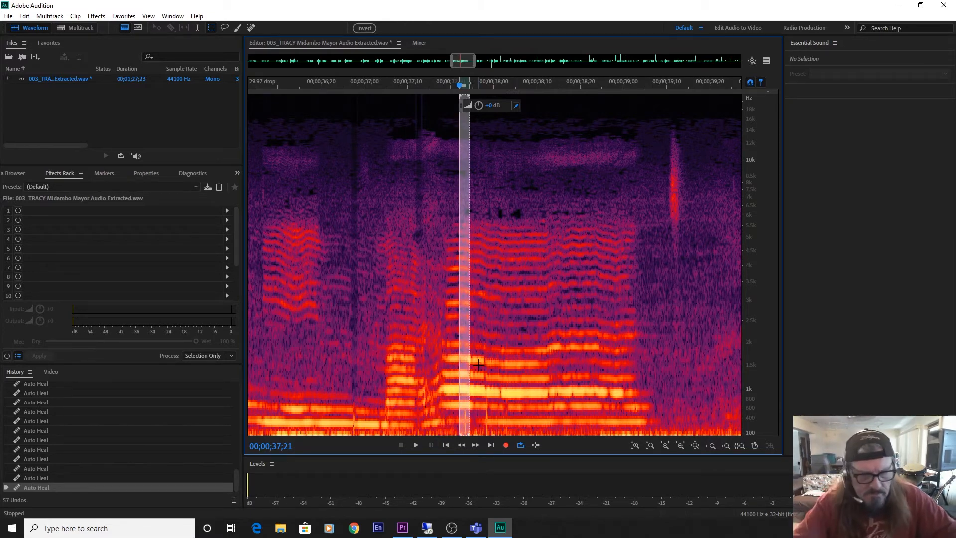
pyautogui.hotkey('ctrl', 'u')
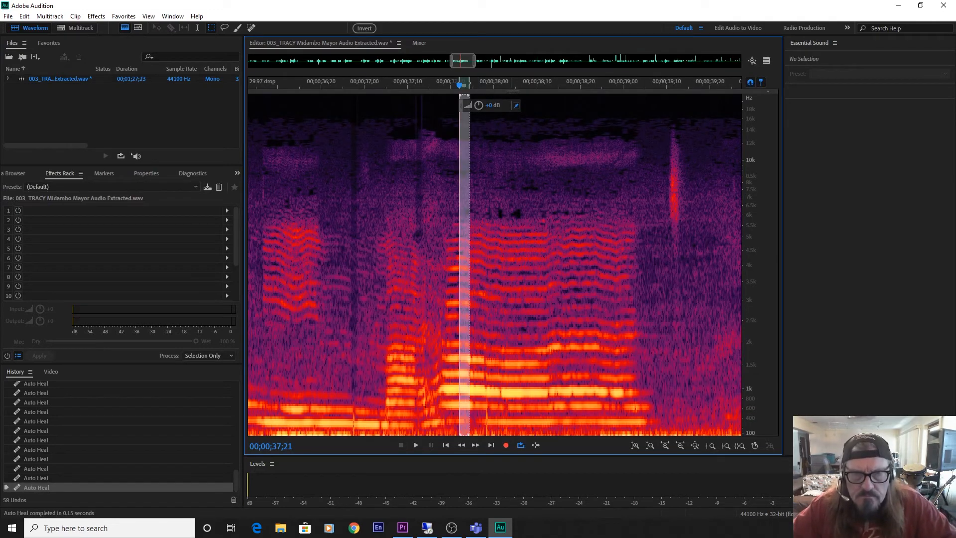
pyautogui.moveTo(463, 171); pyautogui.dragTo(486, 182)
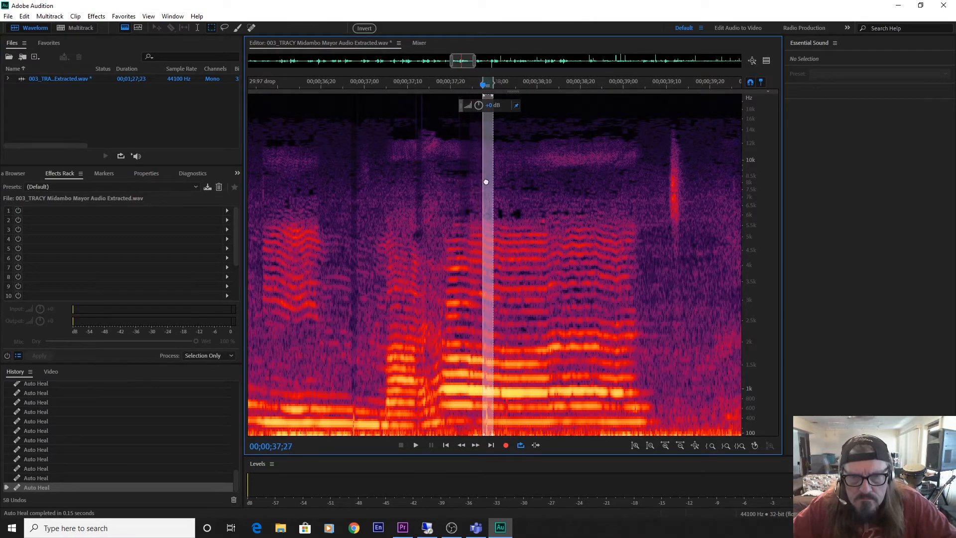
pyautogui.hotkey('ctrl', 'u')
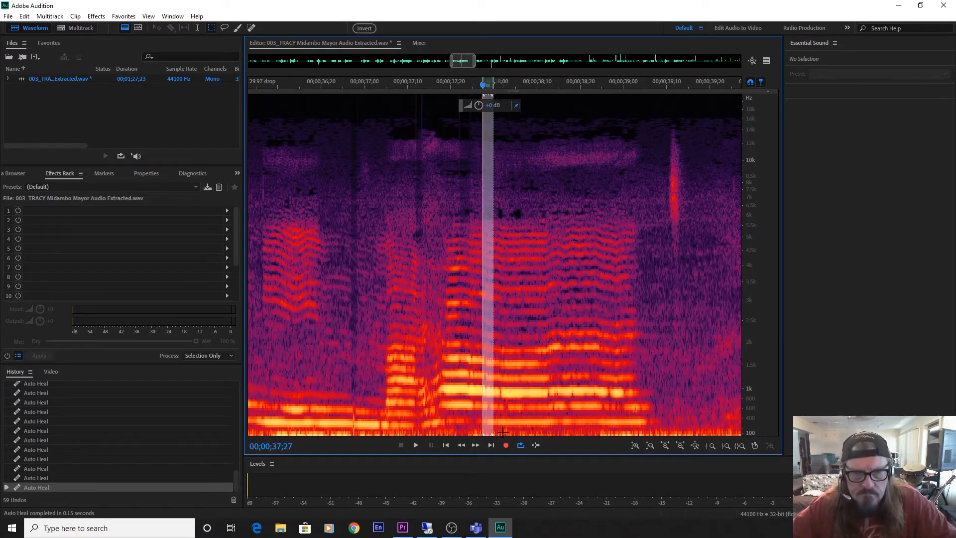
pyautogui.moveTo(488, 419); pyautogui.dragTo(609, 402)
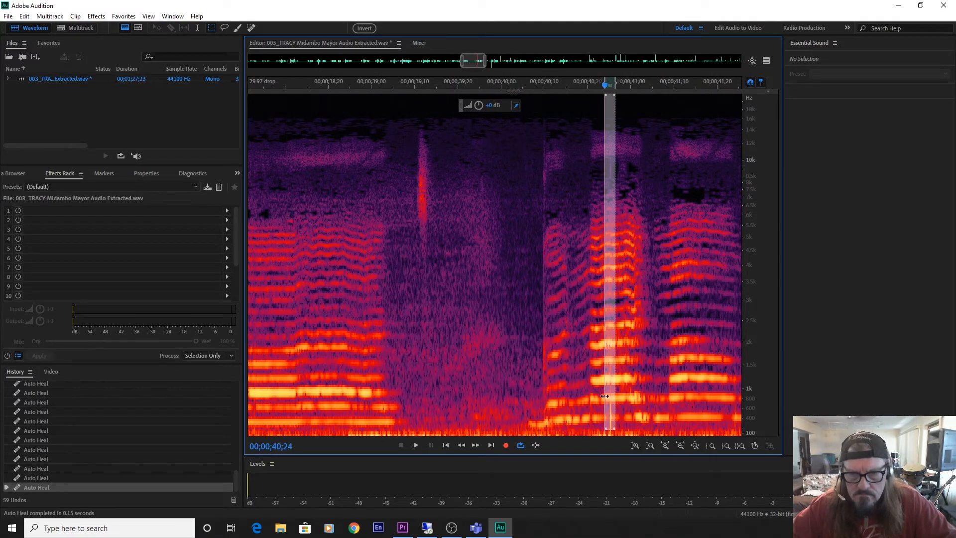
pyautogui.hotkey('ctrl', 'u')
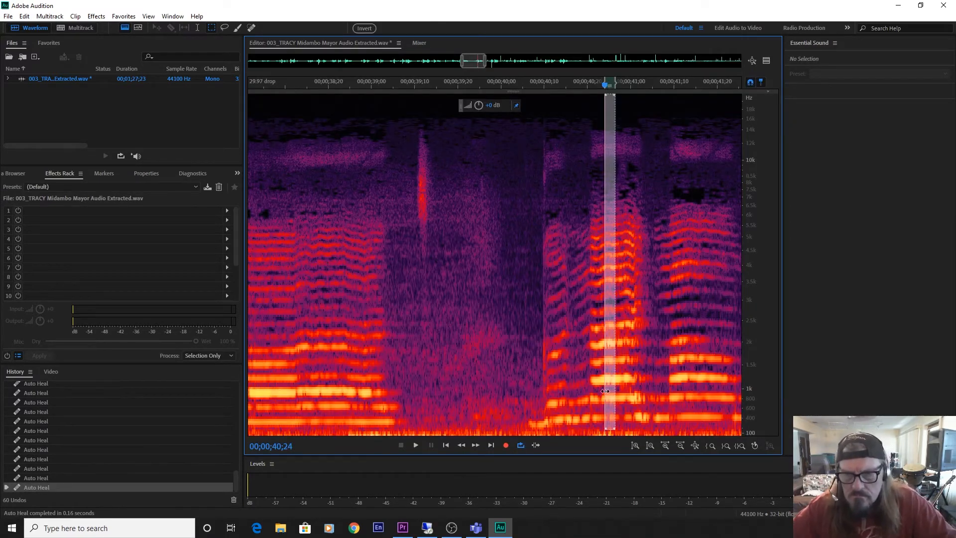
# Auto-heal the clicks at 00;00;41;28, 00;00;42;09 and 00;00;42;16, reusing the same selection.
pyautogui.moveTo(611, 387); pyautogui.dragTo(336, 434)
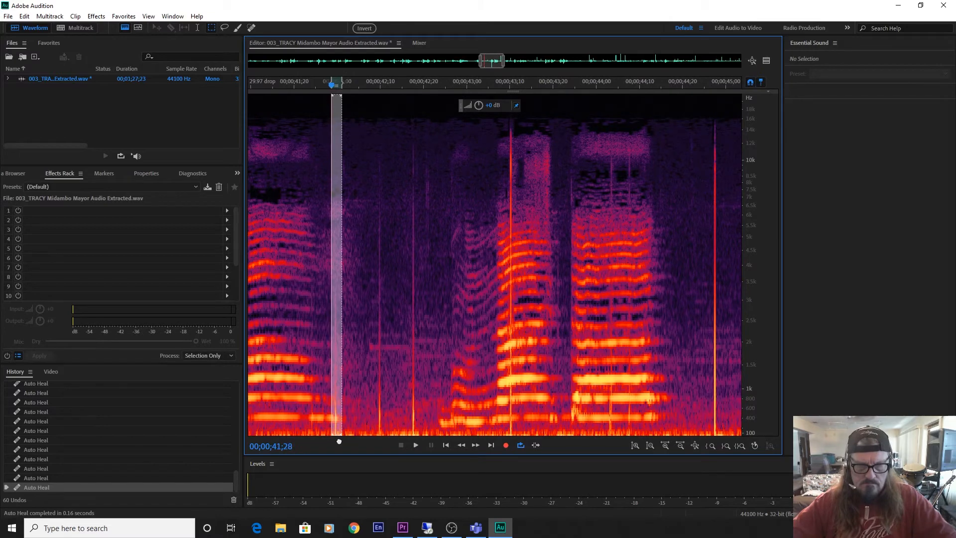
pyautogui.hotkey('ctrl', 'u')
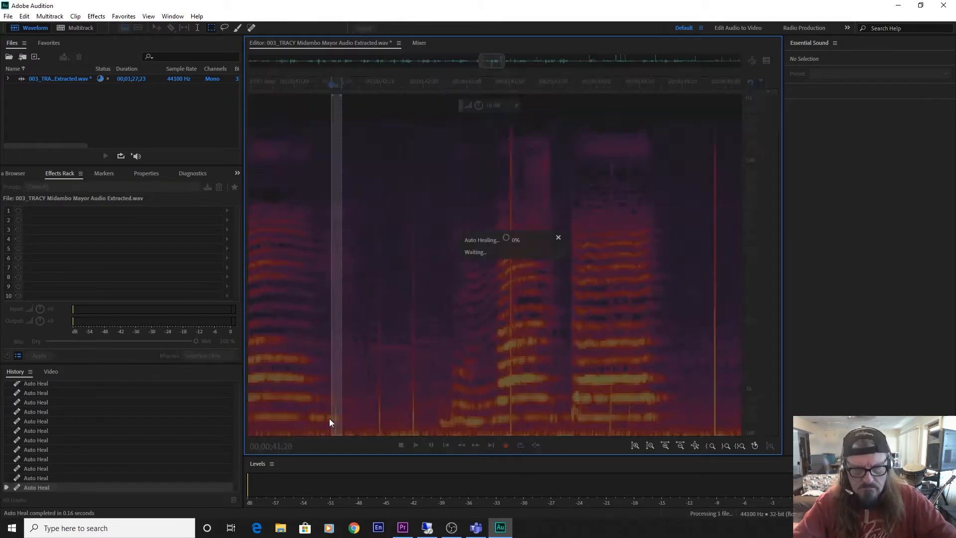
pyautogui.moveTo(338, 411); pyautogui.dragTo(383, 416)
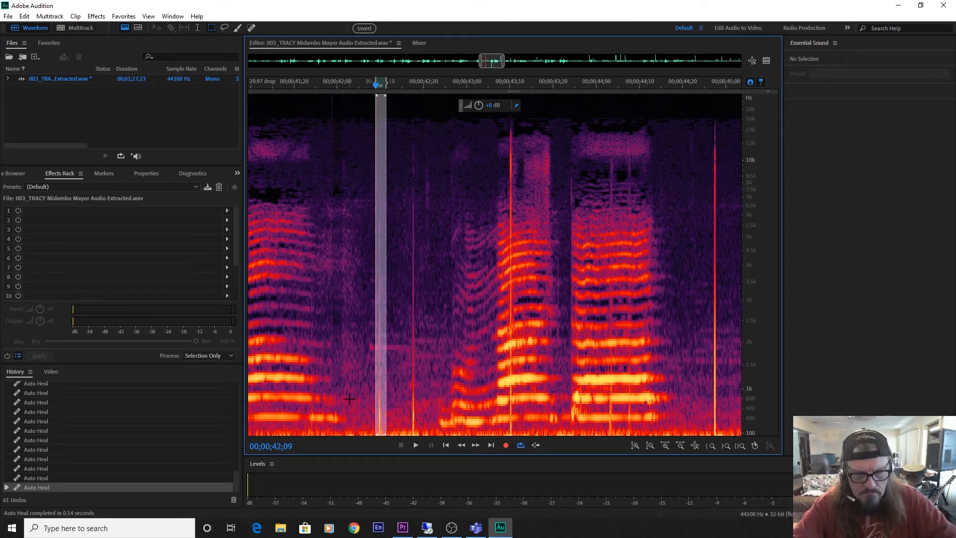
pyautogui.hotkey('ctrl', 'u')
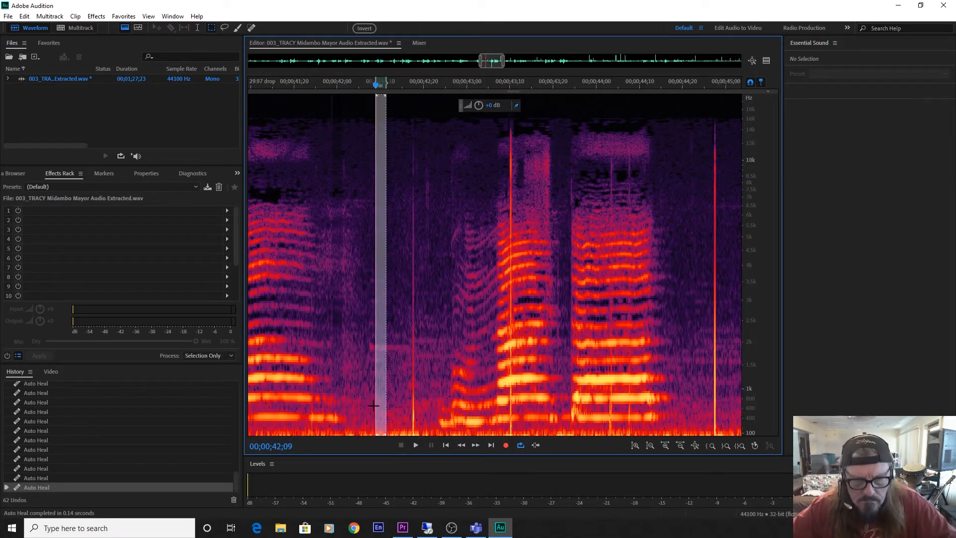
pyautogui.moveTo(373, 406); pyautogui.dragTo(405, 410)
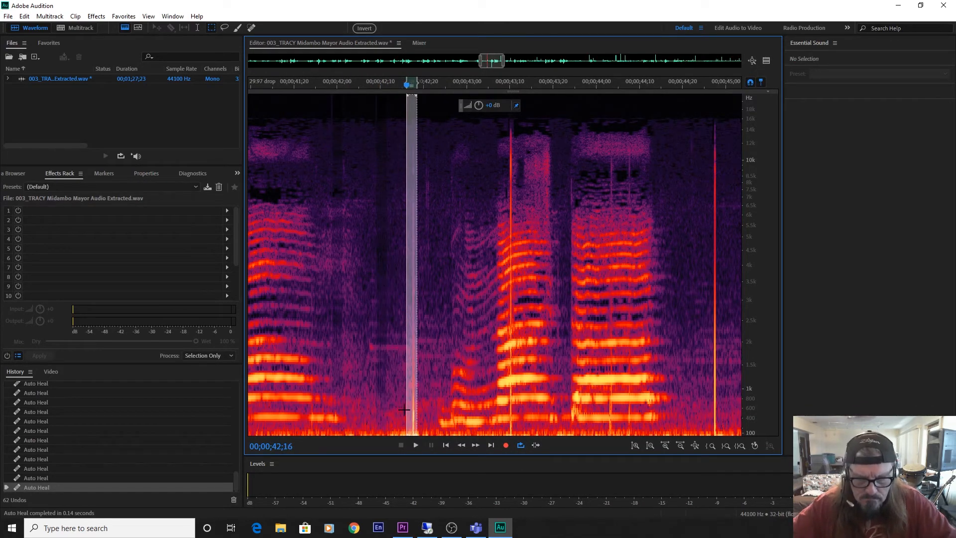
pyautogui.hotkey('ctrl', 'u')
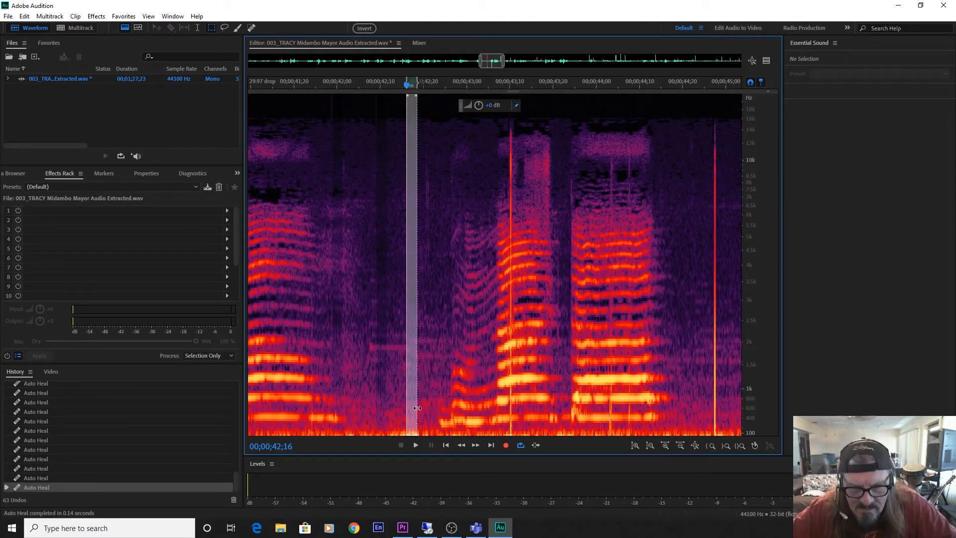
# Auto-heal the tall click at 00;00;43;10 with a narrower selection, and heal again from 00;00;43;09.
pyautogui.moveTo(418, 408); pyautogui.dragTo(514, 415)
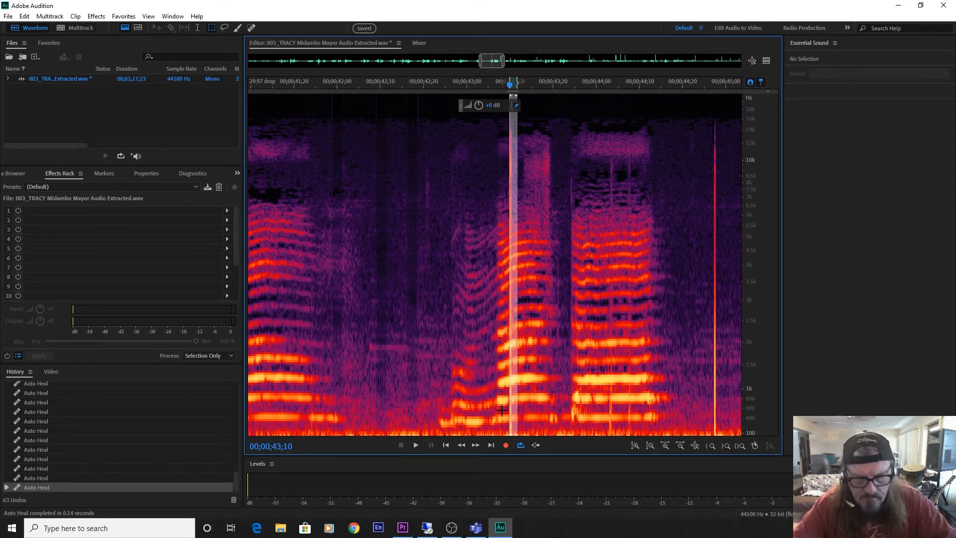
pyautogui.hotkey('ctrl', 'u')
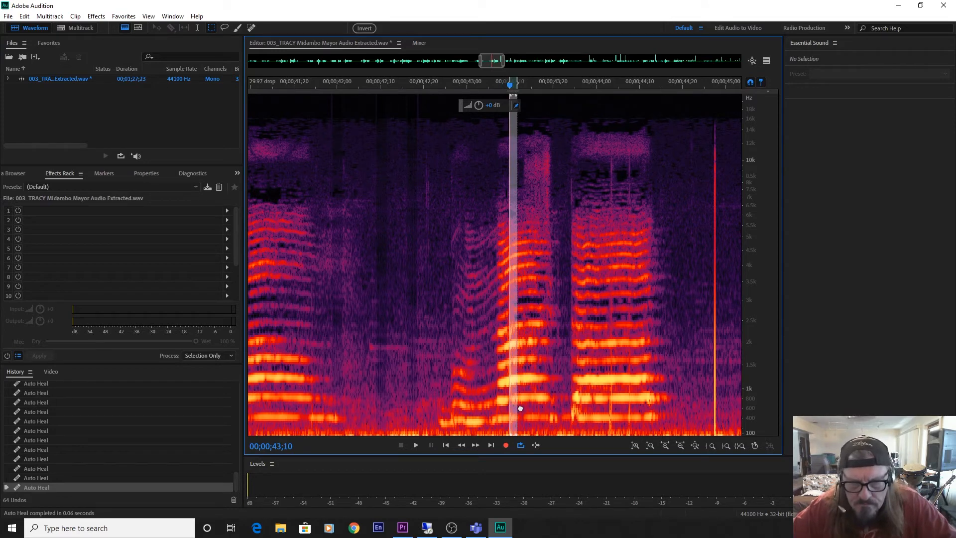
pyautogui.moveTo(519, 408)
pyautogui.mouseDown()
pyautogui.moveTo(552, 418)
pyautogui.moveTo(512, 425)
pyautogui.mouseUp()
pyautogui.hotkey('ctrl', 'u')
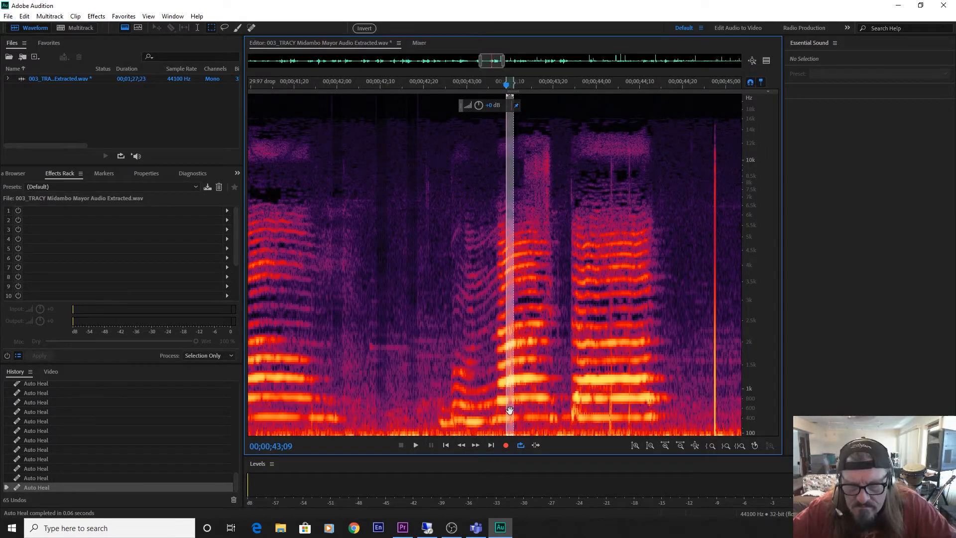
# Auto-heal the clicks at 00;00;44;02 and 00;00;44;06 in the sung note, plus the tall one at 00;00;44;26.
pyautogui.moveTo(510, 409); pyautogui.dragTo(611, 414)
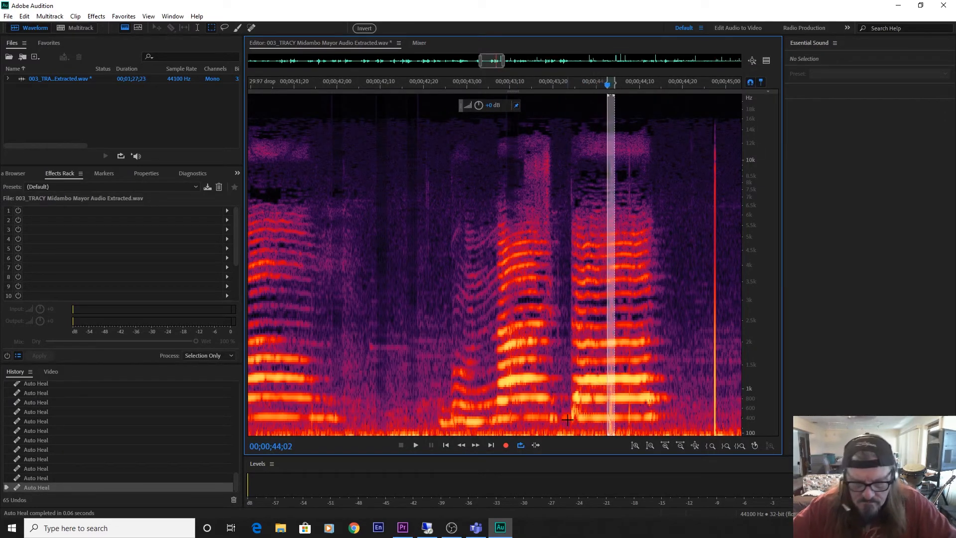
pyautogui.hotkey('ctrl', 'u')
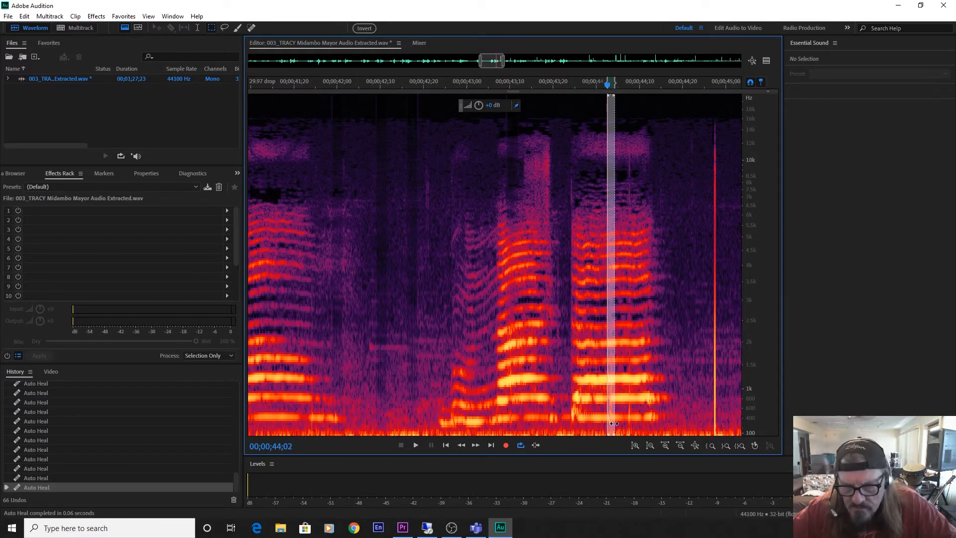
pyautogui.moveTo(610, 422); pyautogui.dragTo(629, 427)
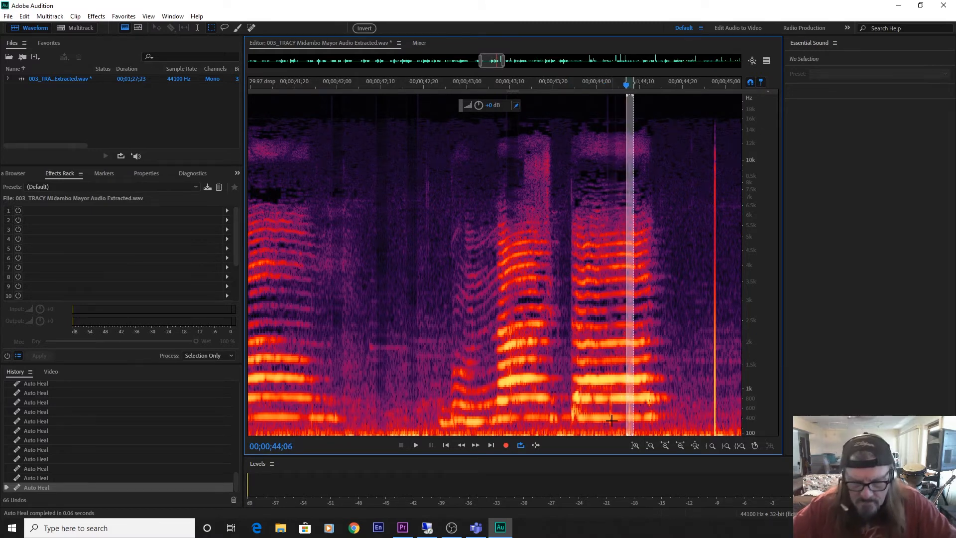
pyautogui.hotkey('ctrl', 'u')
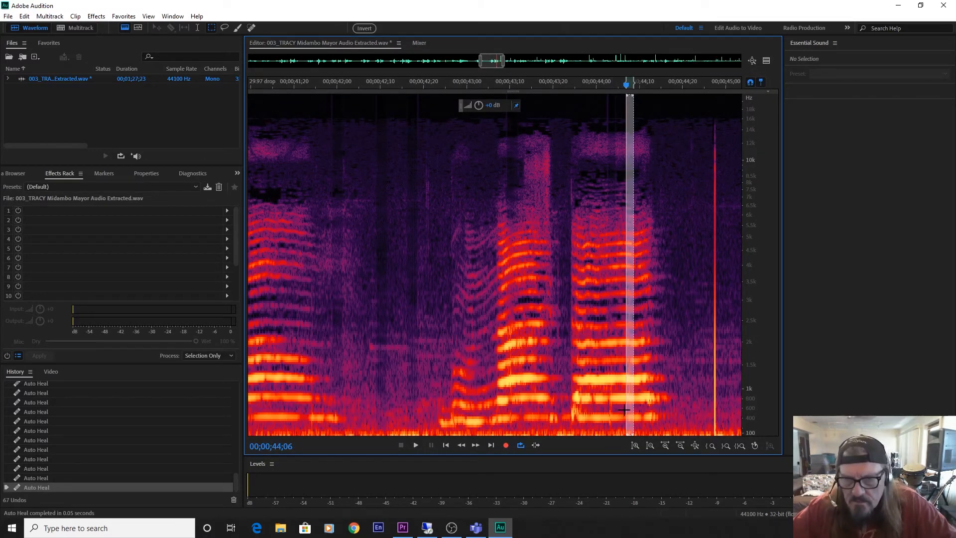
pyautogui.moveTo(630, 407); pyautogui.dragTo(715, 421)
pyautogui.hotkey('ctrl', 'u')
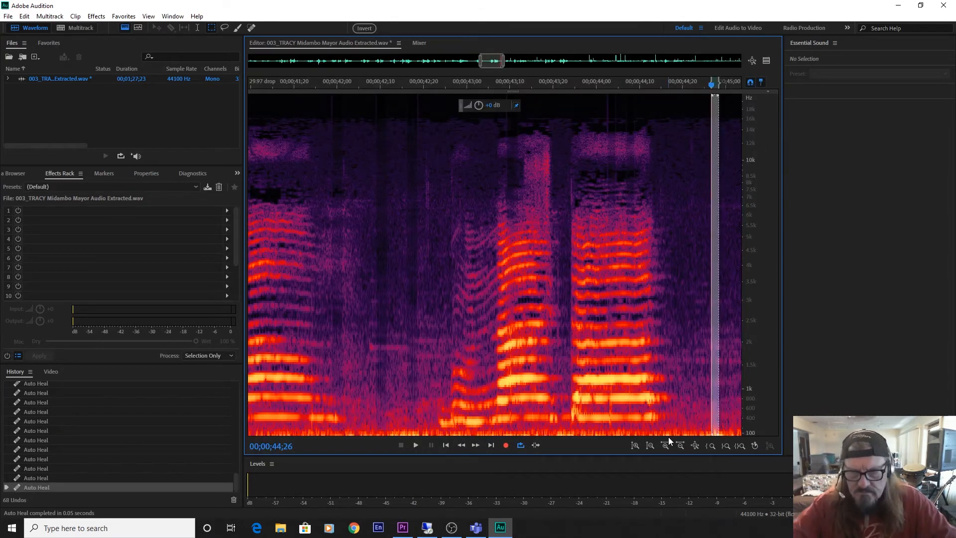
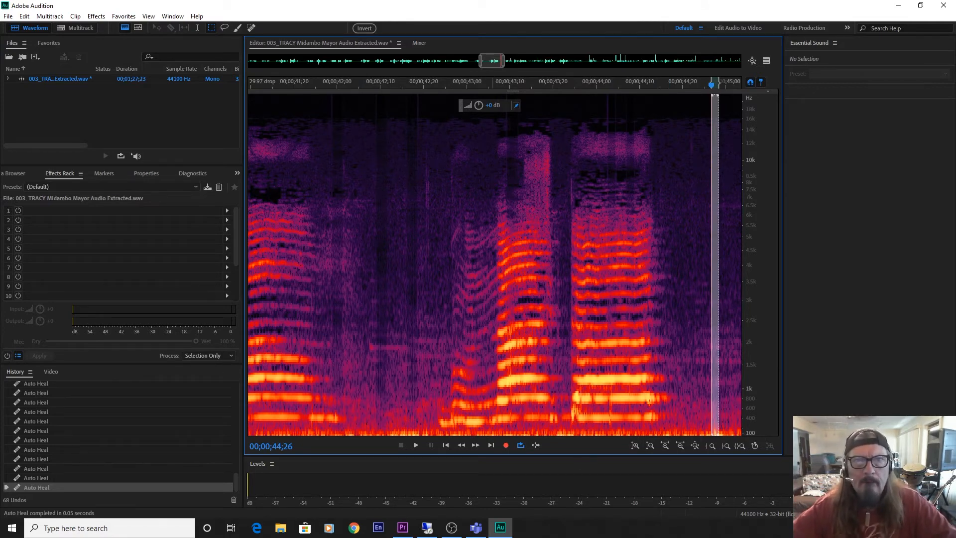
# Auto-heal the clicks at 00;00;45;03, 00;00;45;17 and 00;00;46;19, reusing the same full-height selection.
pyautogui.moveTo(488, 63); pyautogui.dragTo(505, 71)
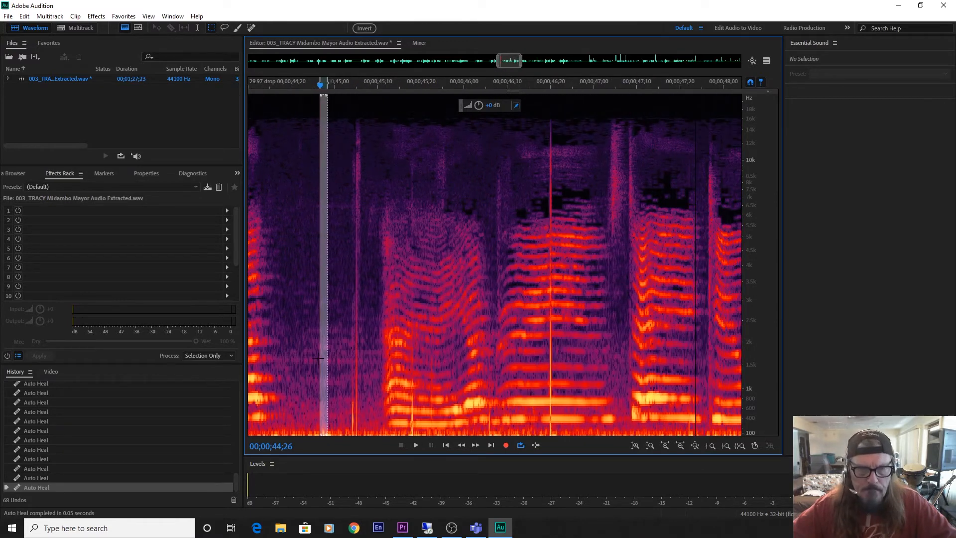
pyautogui.moveTo(321, 358); pyautogui.dragTo(353, 371)
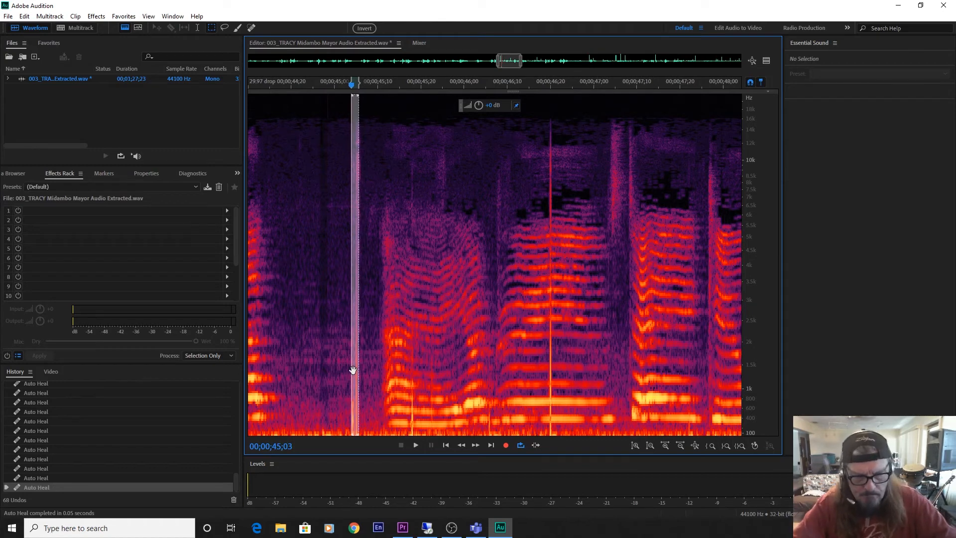
pyautogui.hotkey('ctrl', 'u')
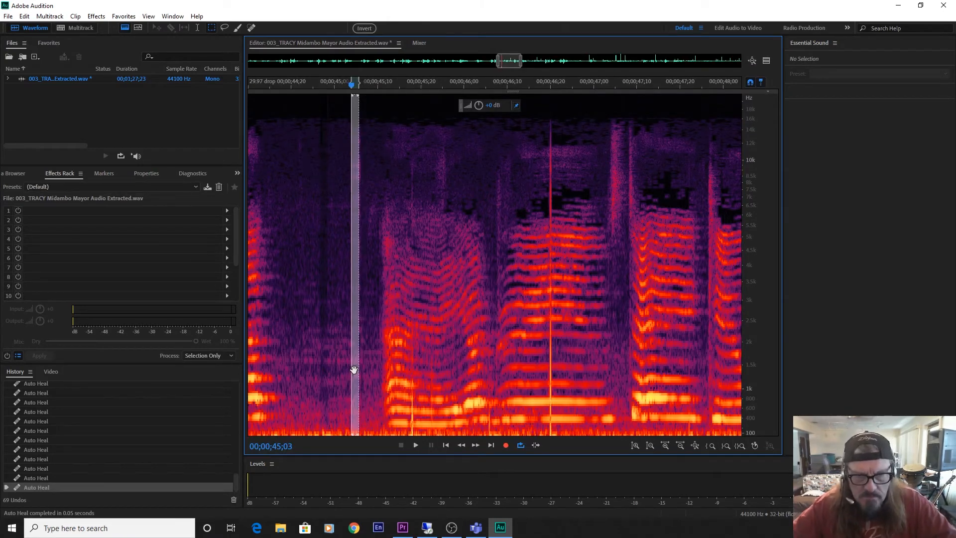
pyautogui.moveTo(354, 369); pyautogui.dragTo(407, 374)
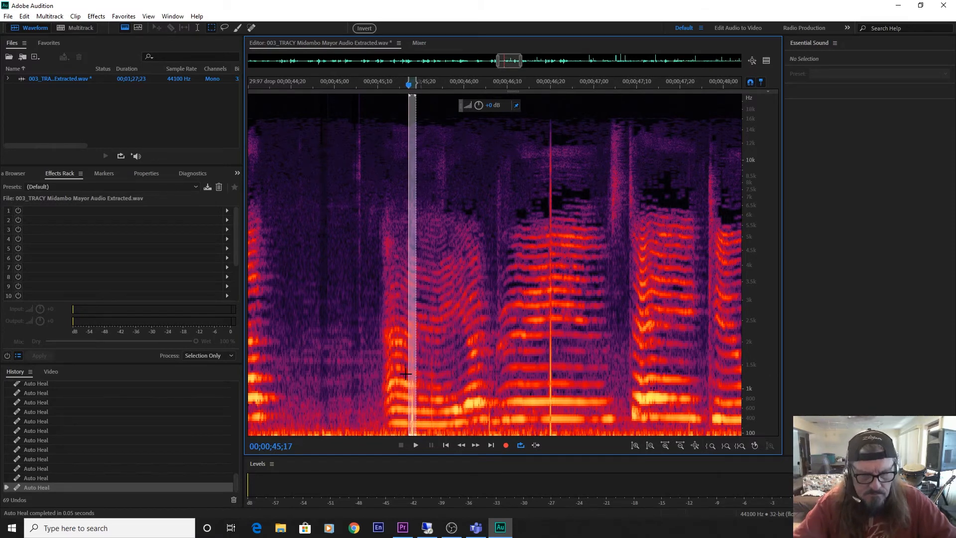
pyautogui.hotkey('ctrl', 'u')
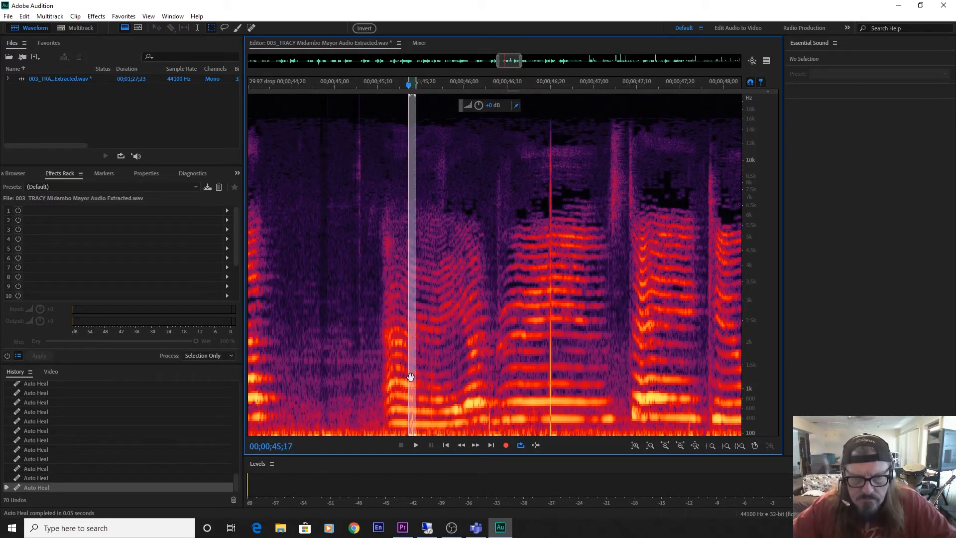
pyautogui.moveTo(411, 377)
pyautogui.mouseDown()
pyautogui.moveTo(552, 410)
pyautogui.moveTo(545, 413)
pyautogui.mouseUp()
pyautogui.hotkey('ctrl', 'u')
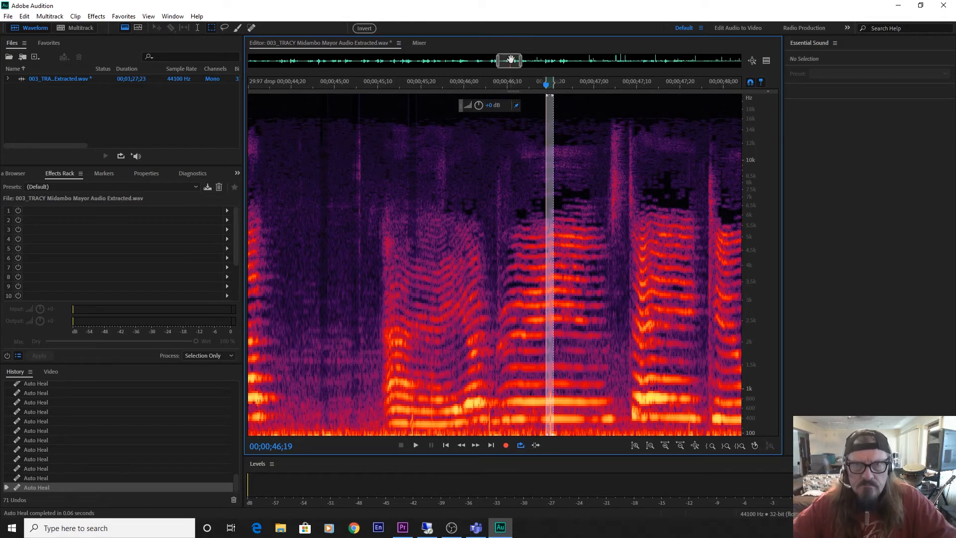
# Play the audio from 00;00;46;23 and auto-heal the tall click at 00;00;49;22 with a slightly wider full-height selection.
pyautogui.moveTo(510, 59); pyautogui.dragTo(521, 60)
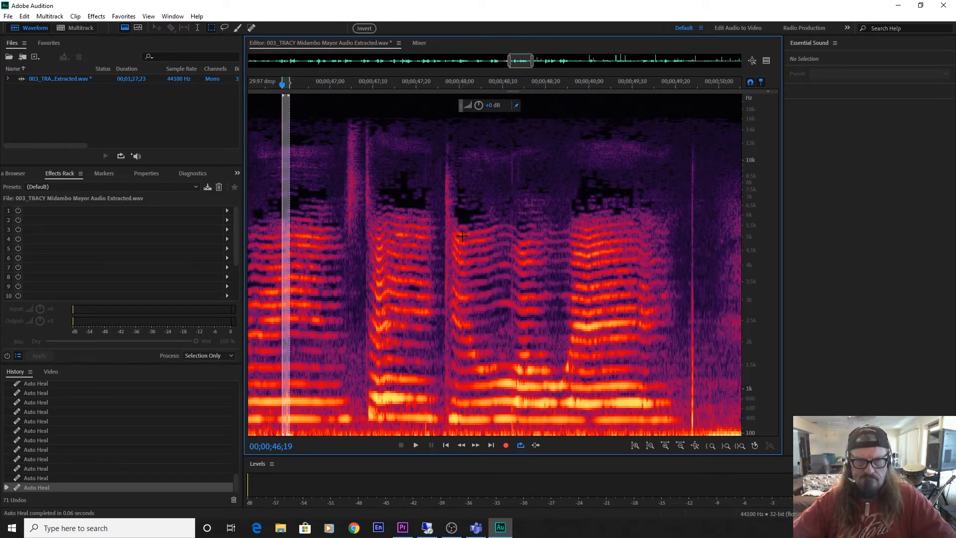
pyautogui.click(303, 301)
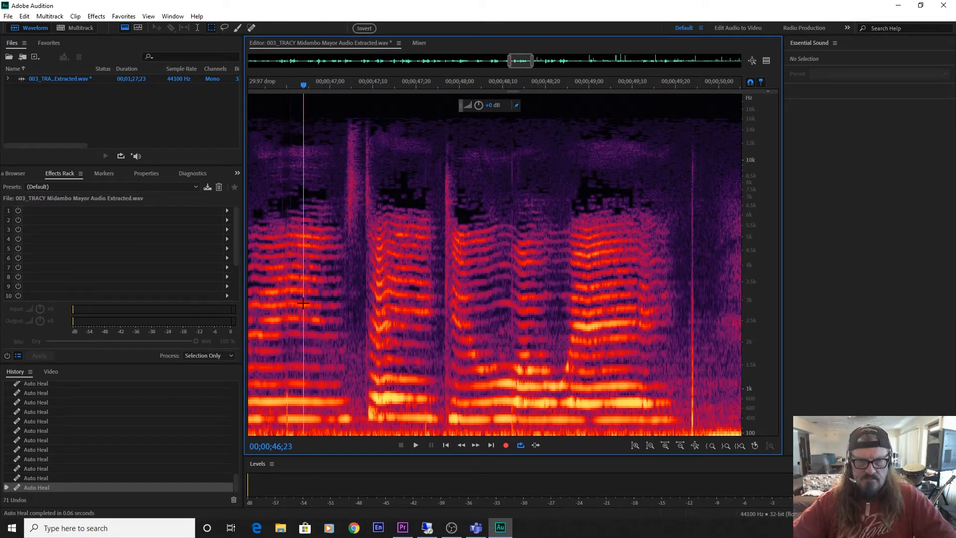
pyautogui.press('space')
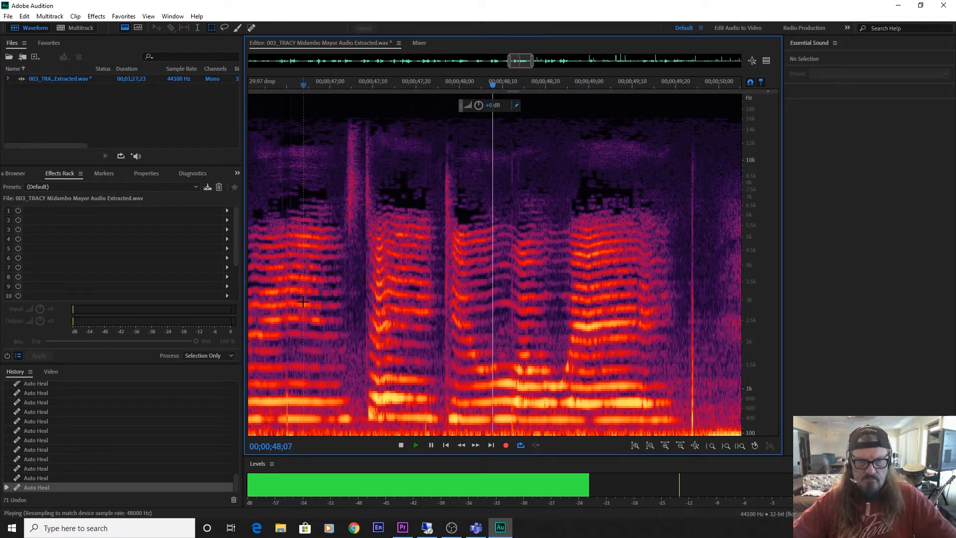
pyautogui.press('space')
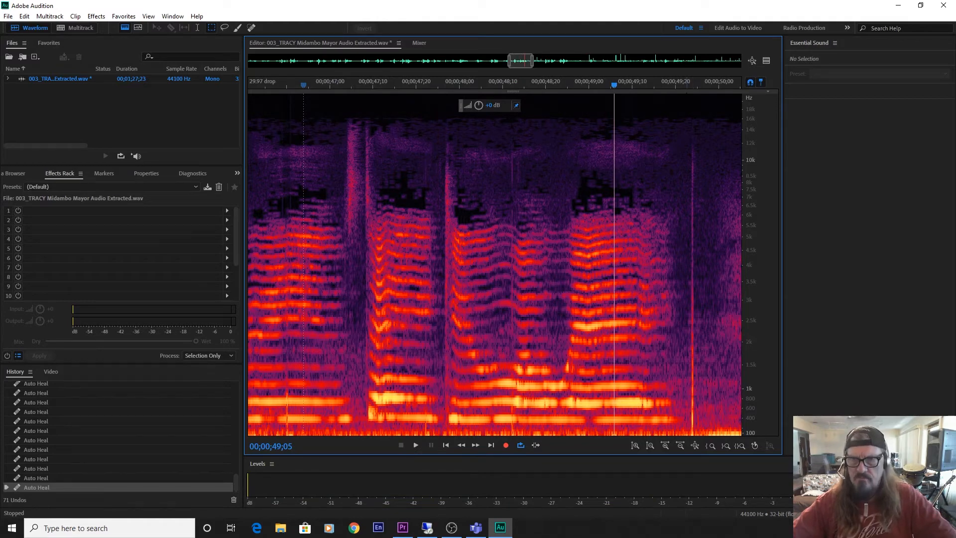
pyautogui.moveTo(686, 94); pyautogui.dragTo(695, 445)
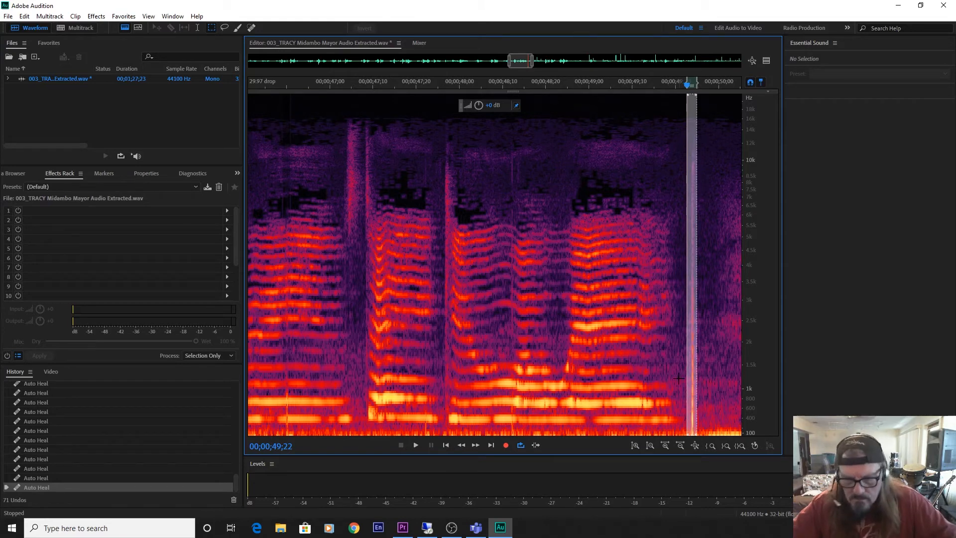
pyautogui.hotkey('ctrl', 'u')
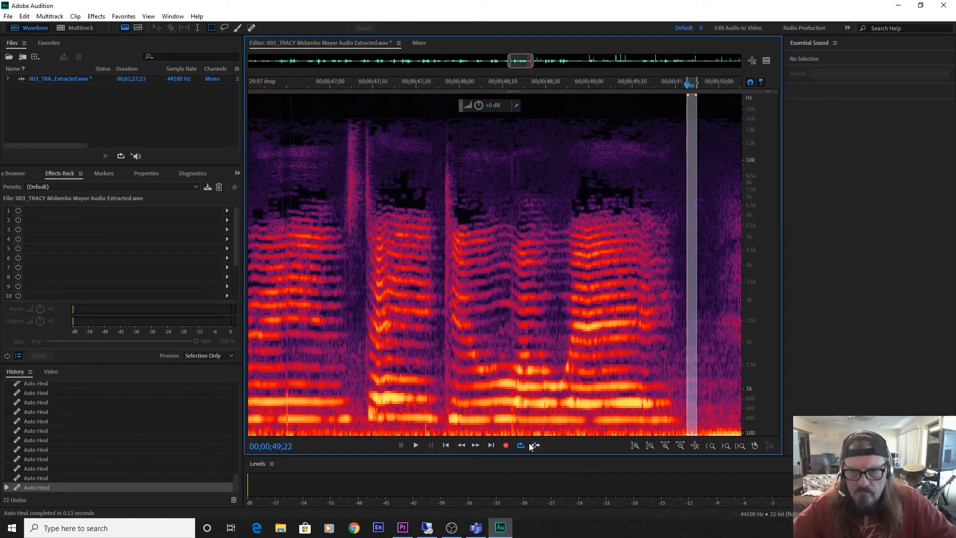
# Play the passage from just after 00;00;50;00, and auto-heal the clicks at 00;00;50;18 and 00;00;50;19 with a new, narrower full-height selection.
pyautogui.moveTo(520, 61); pyautogui.dragTo(535, 63)
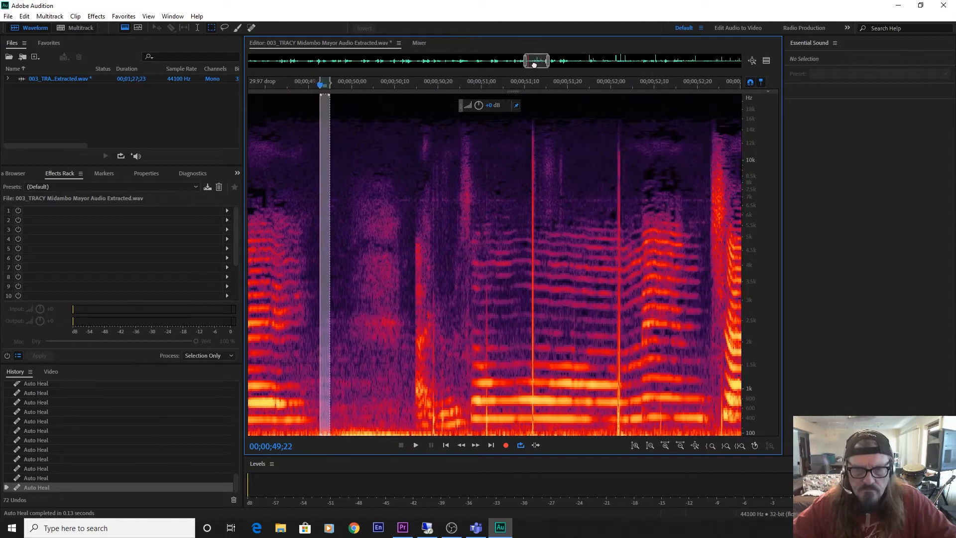
pyautogui.click(362, 356)
pyautogui.press('space')
pyautogui.press('space')
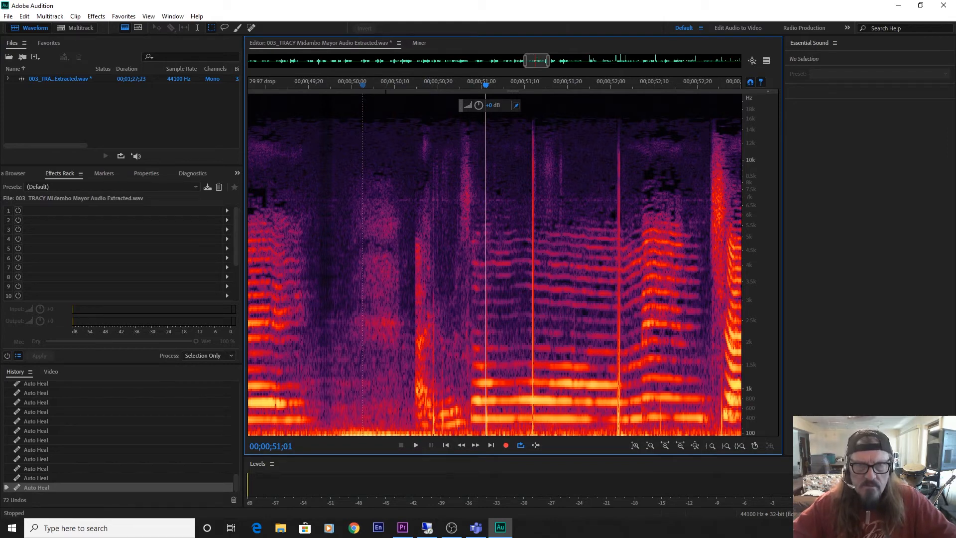
pyautogui.moveTo(385, 428); pyautogui.dragTo(393, 533)
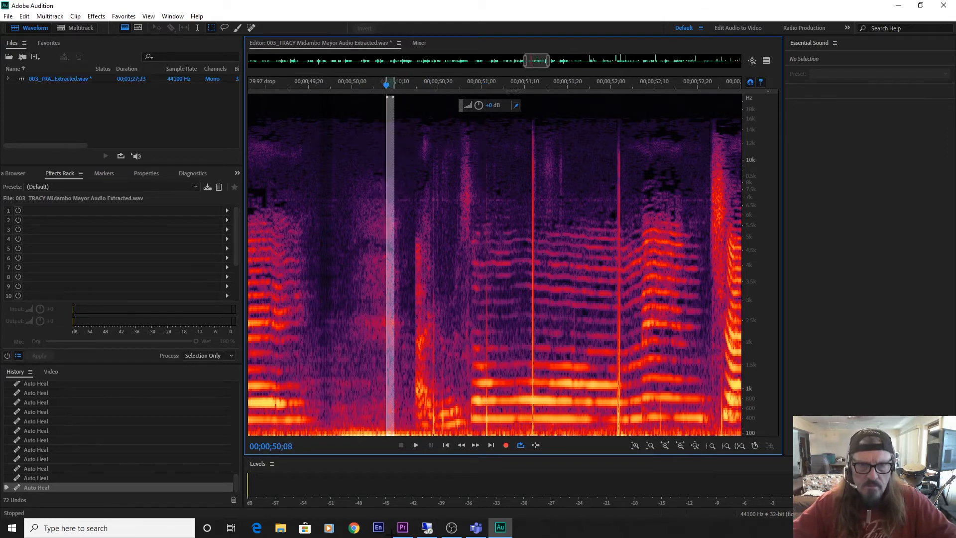
pyautogui.moveTo(391, 410); pyautogui.dragTo(436, 433)
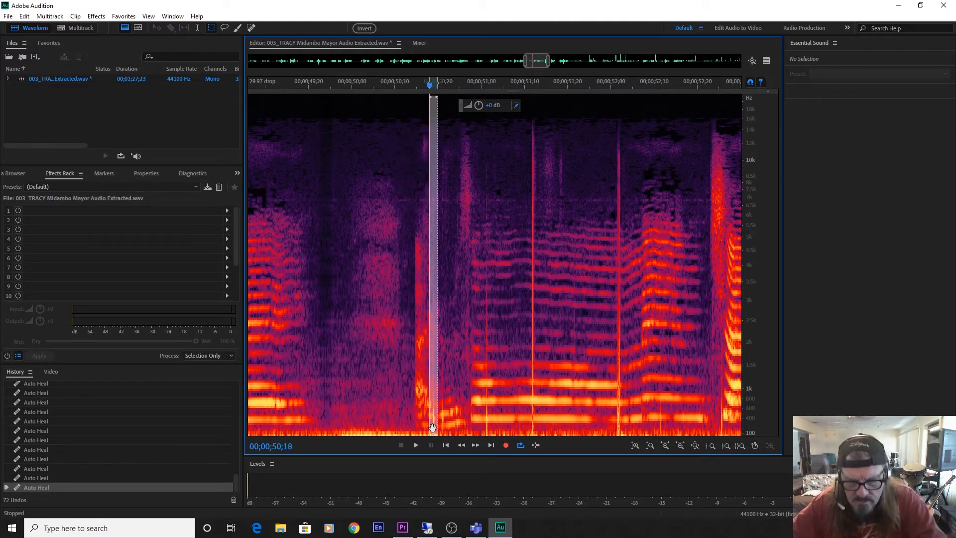
pyautogui.press('Delete')
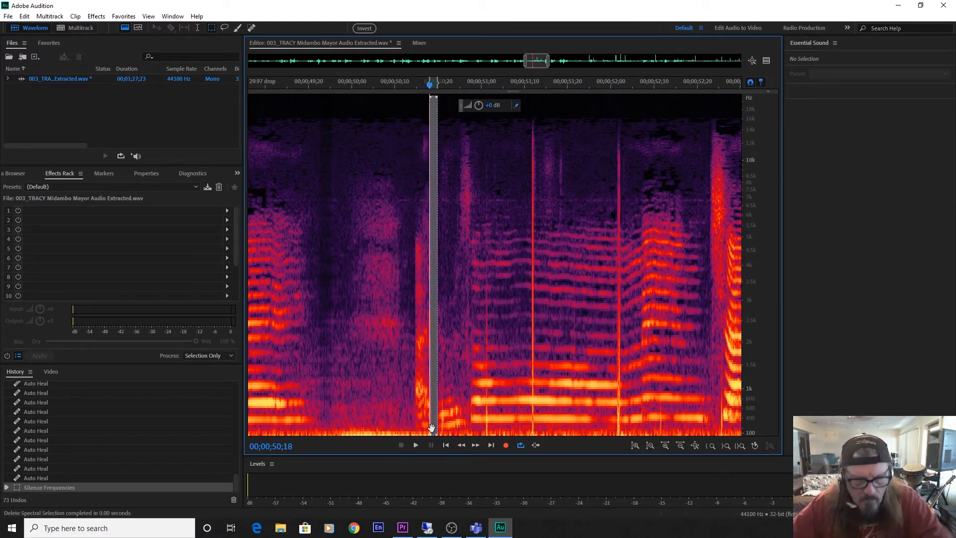
pyautogui.hotkey('ctrl', 'z')
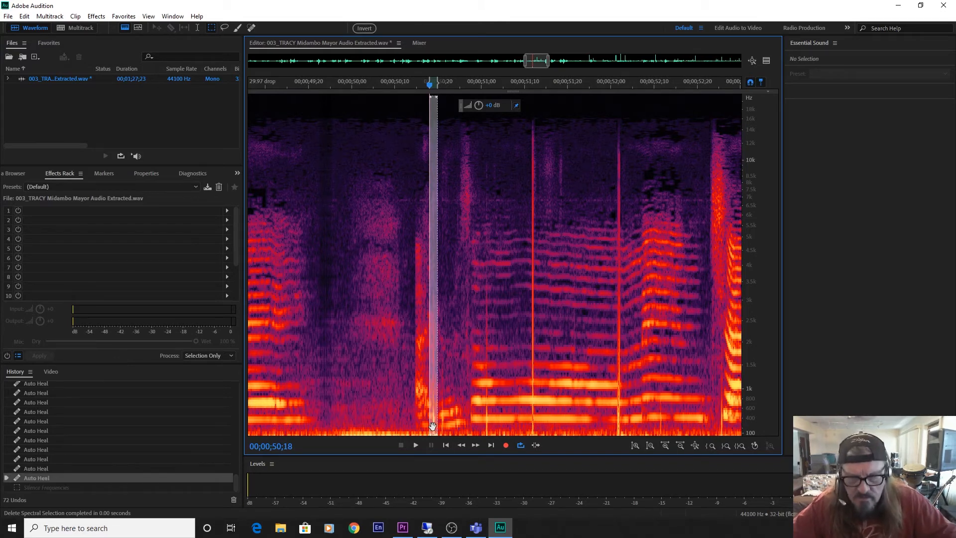
pyautogui.hotkey('ctrl', 'u')
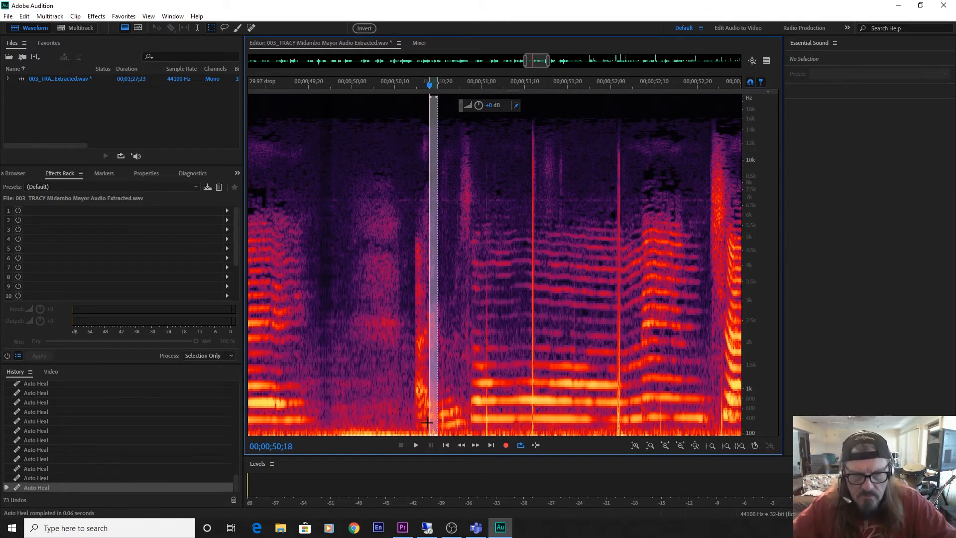
pyautogui.moveTo(433, 415); pyautogui.dragTo(441, 417)
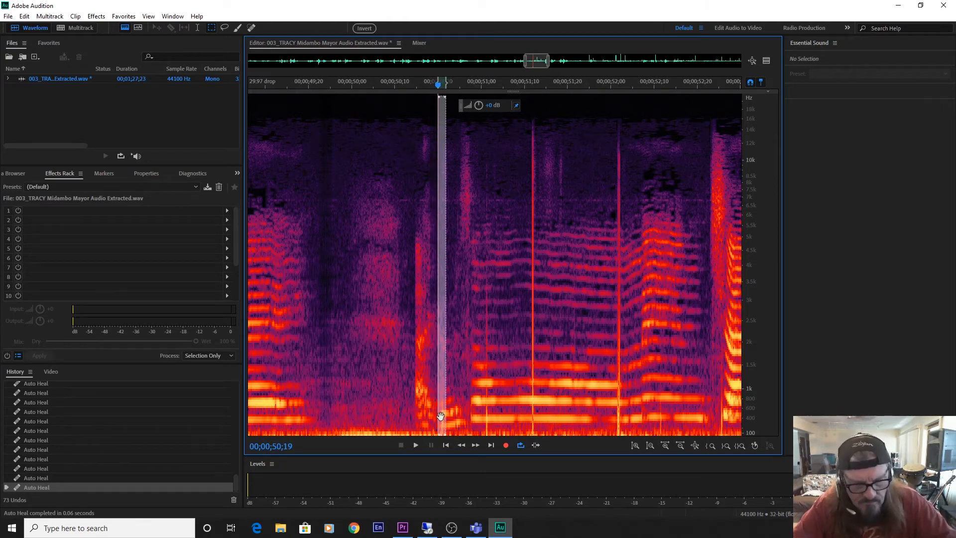
pyautogui.hotkey('ctrl', 'u')
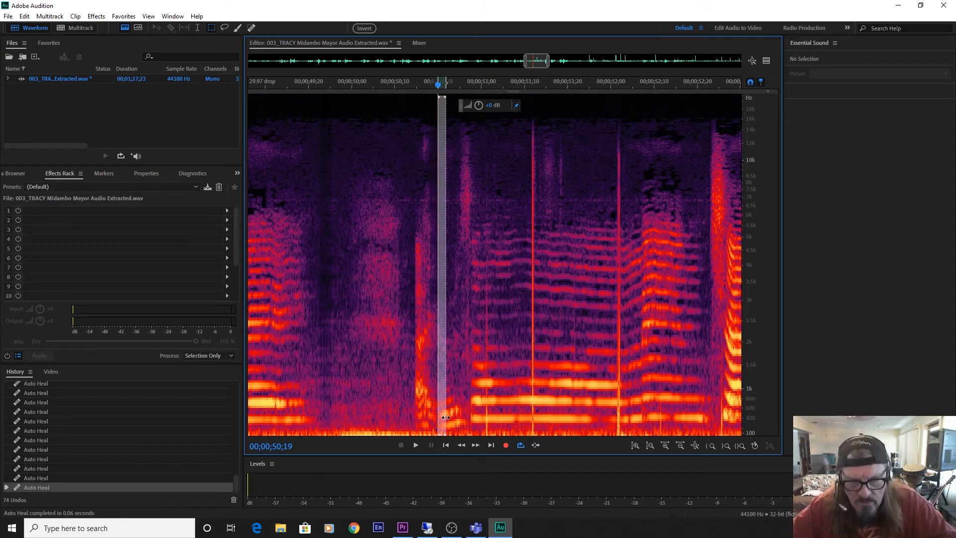
# Try to auto-heal the click at 00;00;50;29 with the same selection, and undo that heal.
pyautogui.moveTo(441, 417); pyautogui.dragTo(482, 423)
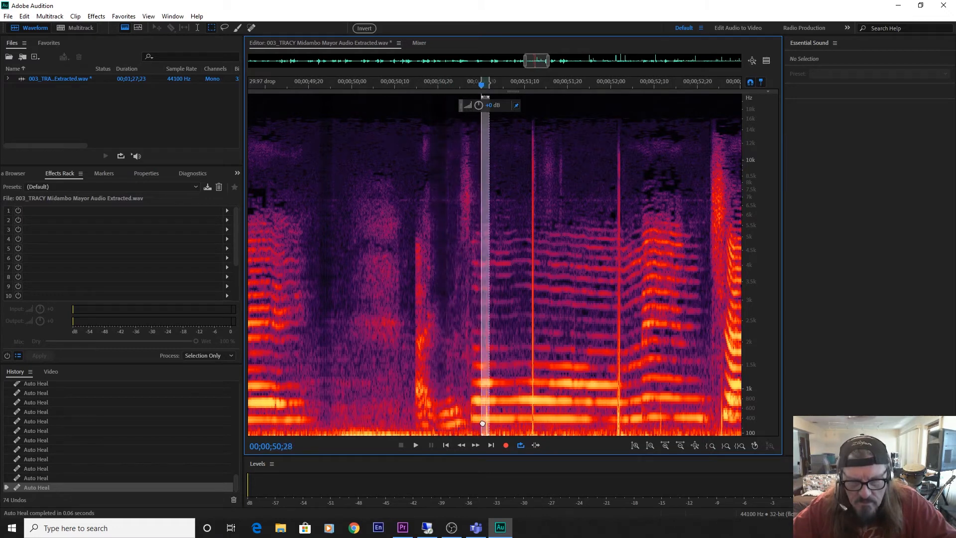
pyautogui.hotkey('ctrl', 'u')
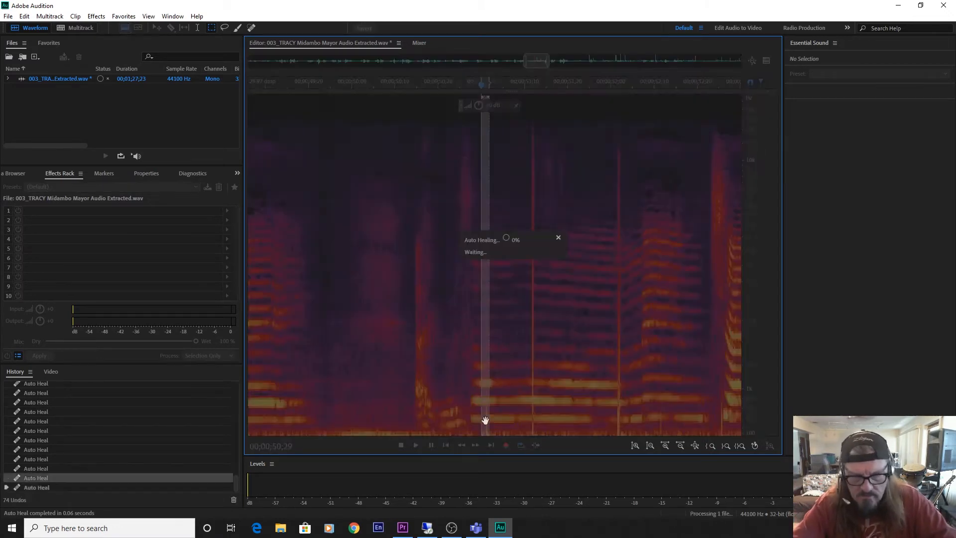
pyautogui.moveTo(491, 420); pyautogui.dragTo(534, 421)
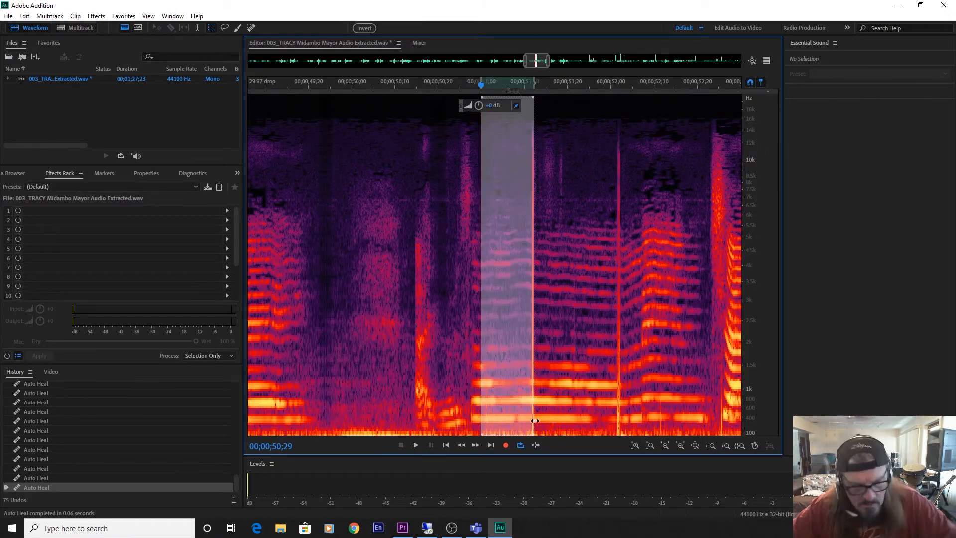
pyautogui.hotkey('ctrl', 'z')
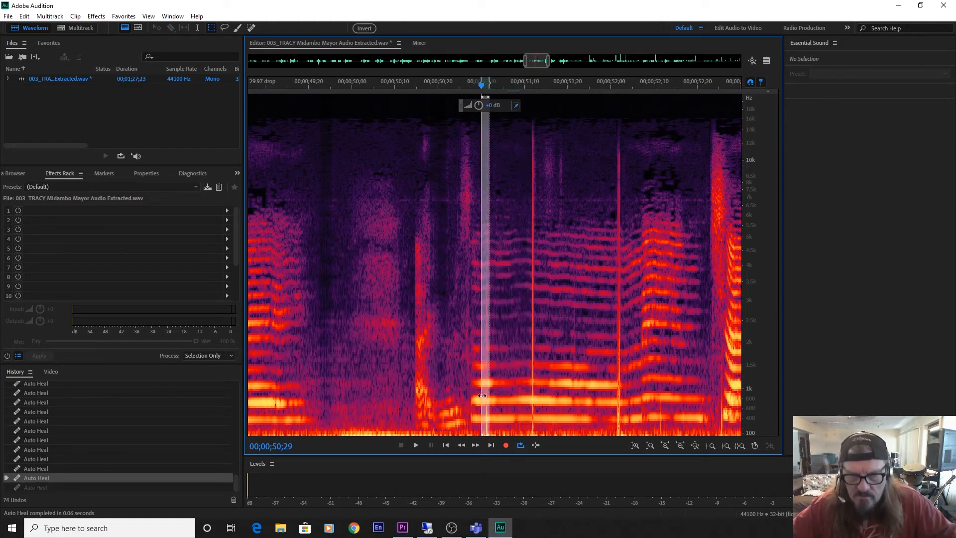
# Auto-heal the tall clicks at 00;00;51;11 and 00;00;52;01, and play back the repaired passage.
pyautogui.moveTo(485, 394); pyautogui.dragTo(533, 413)
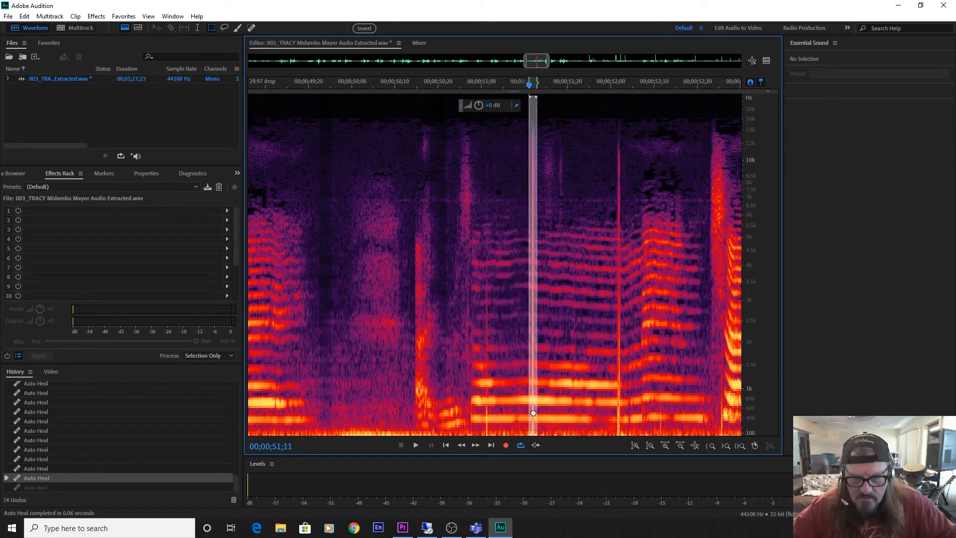
pyautogui.hotkey('shift', 'u')
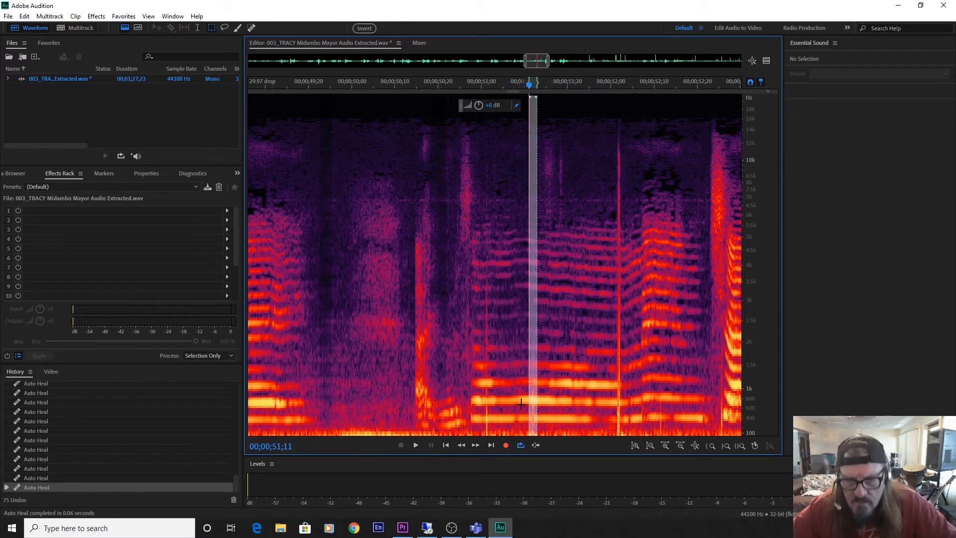
pyautogui.moveTo(534, 398); pyautogui.dragTo(621, 426)
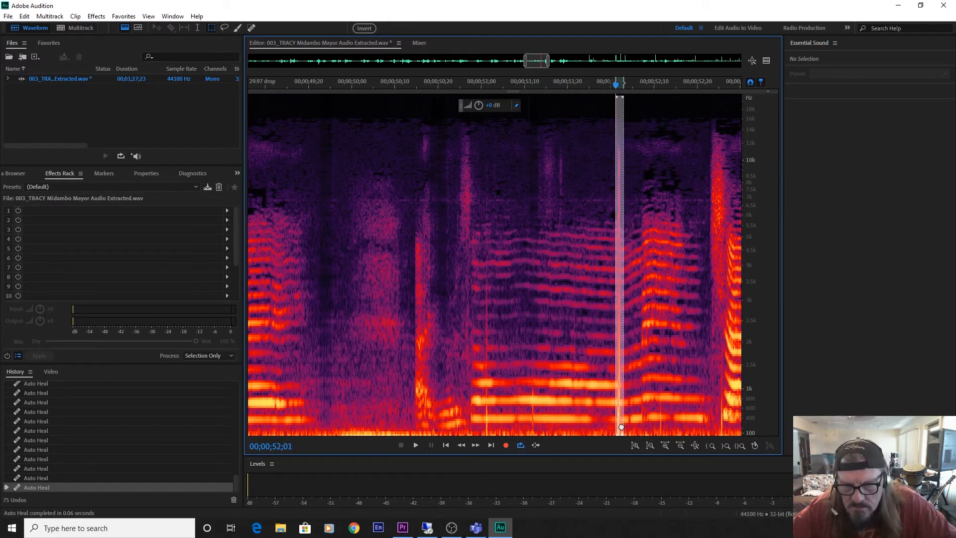
pyautogui.hotkey('shift', 'u')
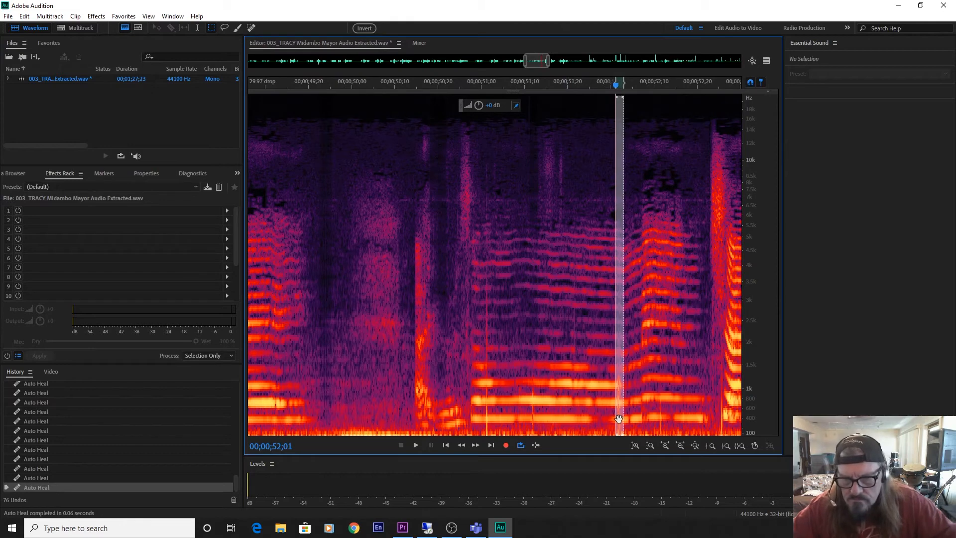
pyautogui.click(574, 405)
pyautogui.press('space')
pyautogui.press('space')
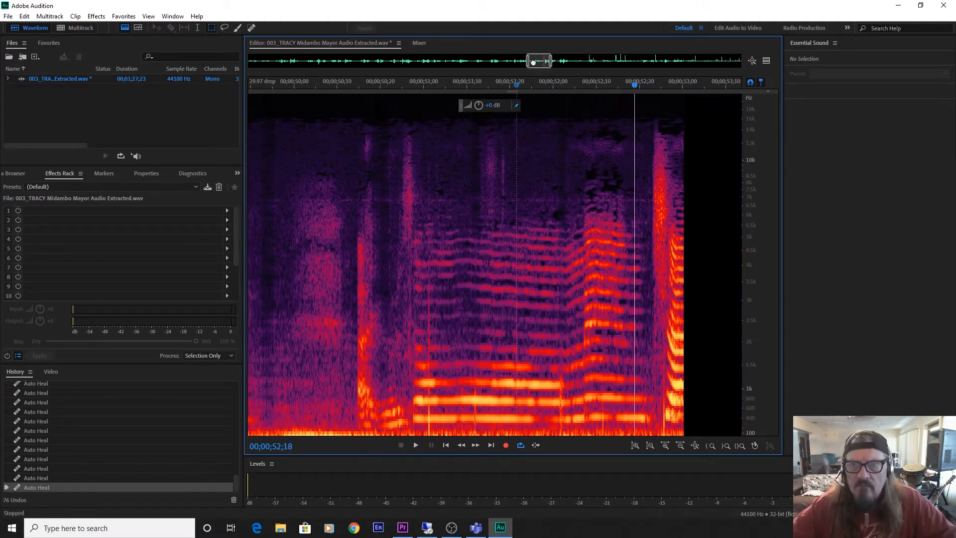
# Play the passage from 00;00;52;19, and auto-heal the clicks just before 00;00;53;00 and at 00;00;53;24 with a narrow full-height selection.
pyautogui.moveTo(530, 61); pyautogui.dragTo(542, 62)
pyautogui.press('space')
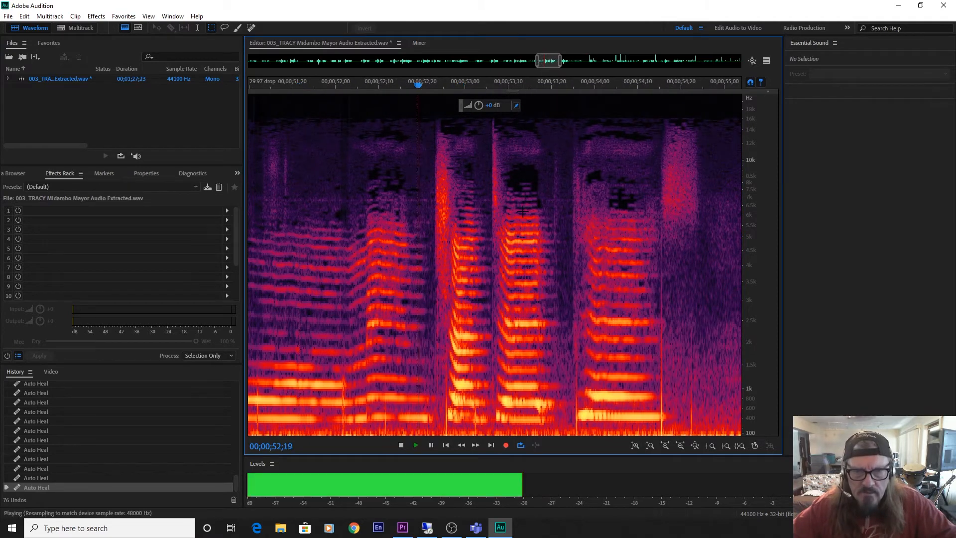
pyautogui.press('space')
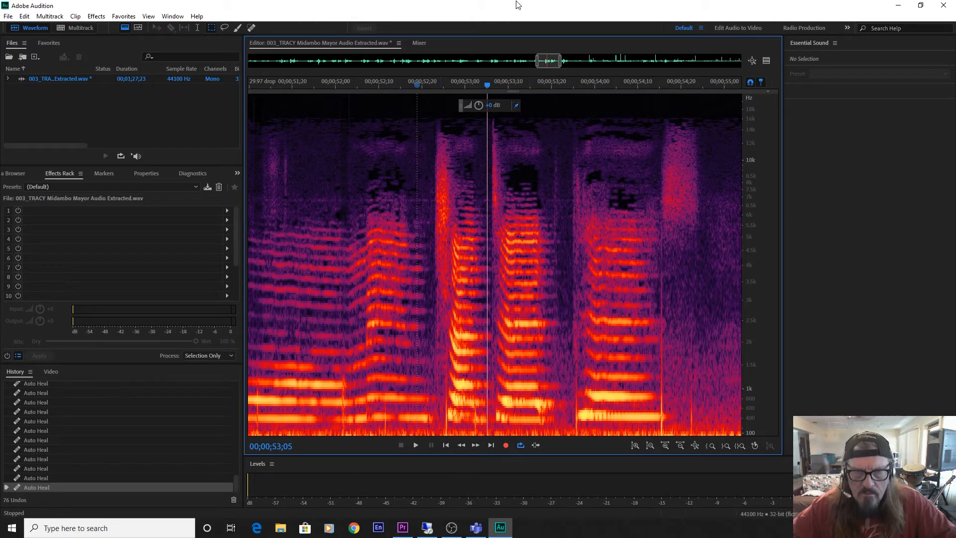
pyautogui.moveTo(422, 95); pyautogui.dragTo(576, 423)
pyautogui.hotkey('ctrl', 'u')
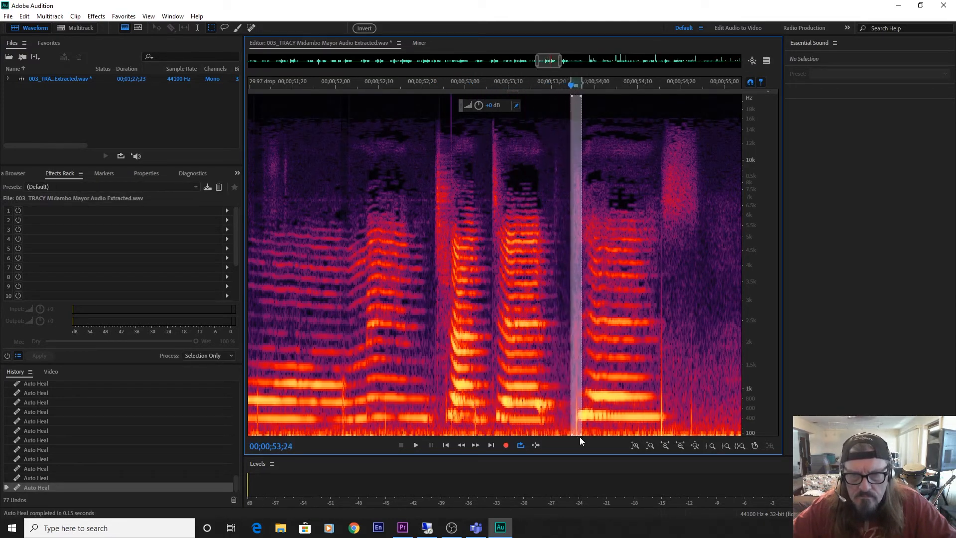
pyautogui.hotkey('ctrl', 'u')
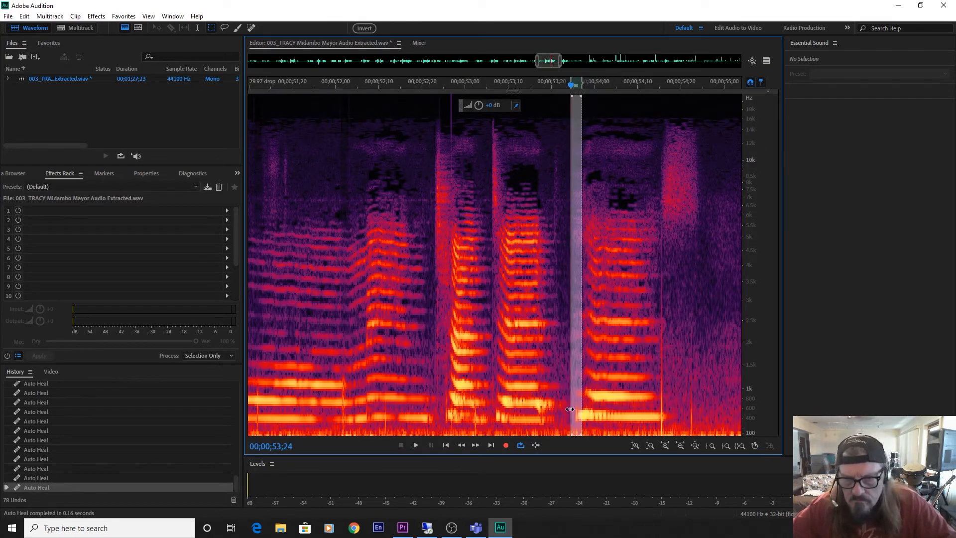
# Auto-heal the clicks just before 00;00;54;20, at 00;00;54;21 and at 00;00;55;07 with the same full-height selection.
pyautogui.moveTo(575, 411); pyautogui.dragTo(694, 445)
pyautogui.hotkey('ctrl', 'u')
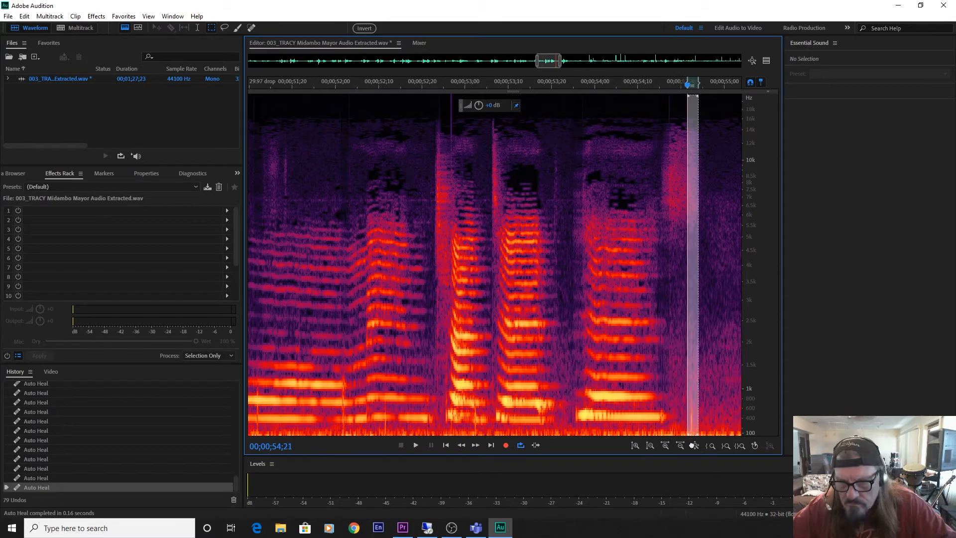
pyautogui.hotkey('ctrl', 'u')
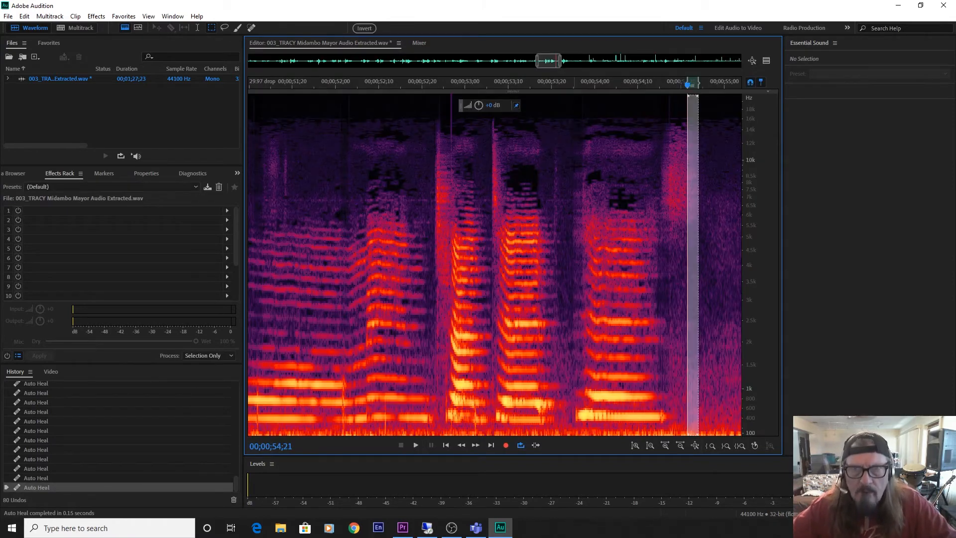
pyautogui.moveTo(548, 65); pyautogui.dragTo(562, 75)
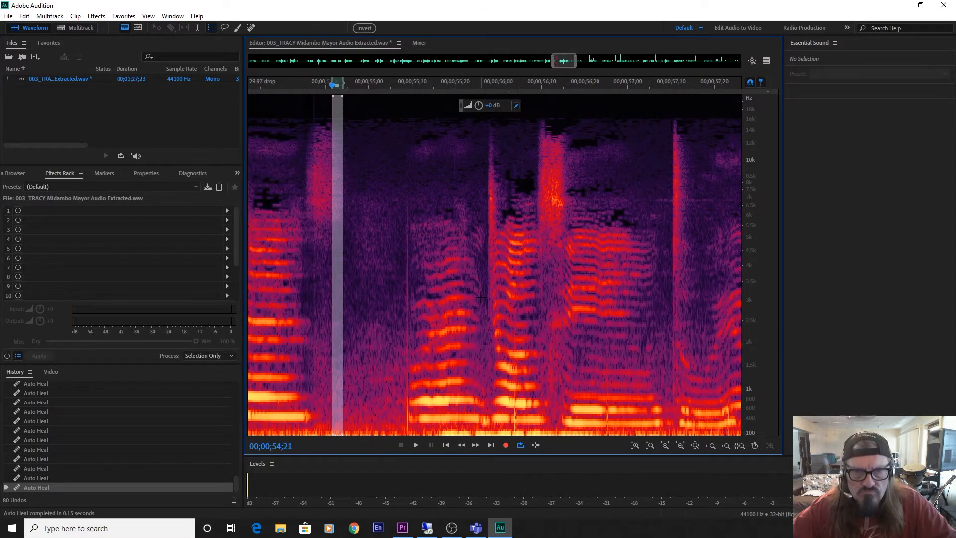
pyautogui.moveTo(340, 346); pyautogui.dragTo(410, 358)
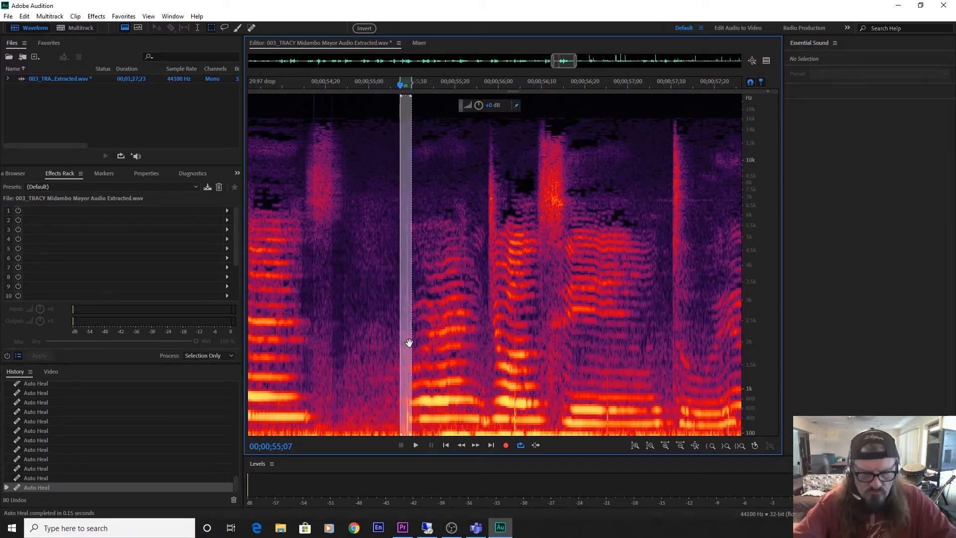
pyautogui.hotkey('ctrl', 'u')
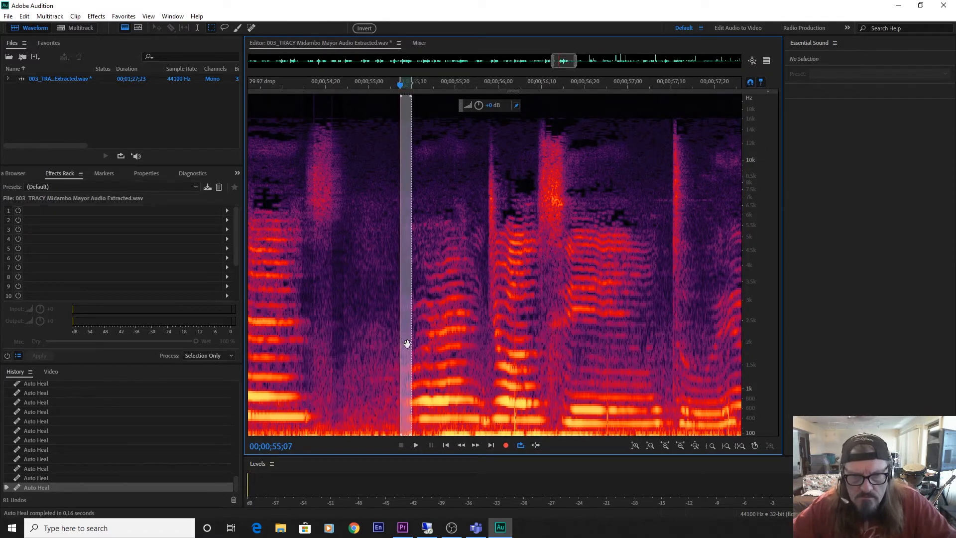
# Auto-heal the next three clicks after 00;00;55;07, ending with the one at 00;00;58;11.
pyautogui.moveTo(407, 343)
pyautogui.mouseDown()
pyautogui.moveTo(766, 399)
pyautogui.moveTo(665, 404)
pyautogui.moveTo(399, 380)
pyautogui.moveTo(281, 382)
pyautogui.moveTo(445, 399)
pyautogui.mouseUp()
pyautogui.hotkey('ctrl', 'u')
pyautogui.hotkey('ctrl', 'u')
pyautogui.hotkey('ctrl', 'u')
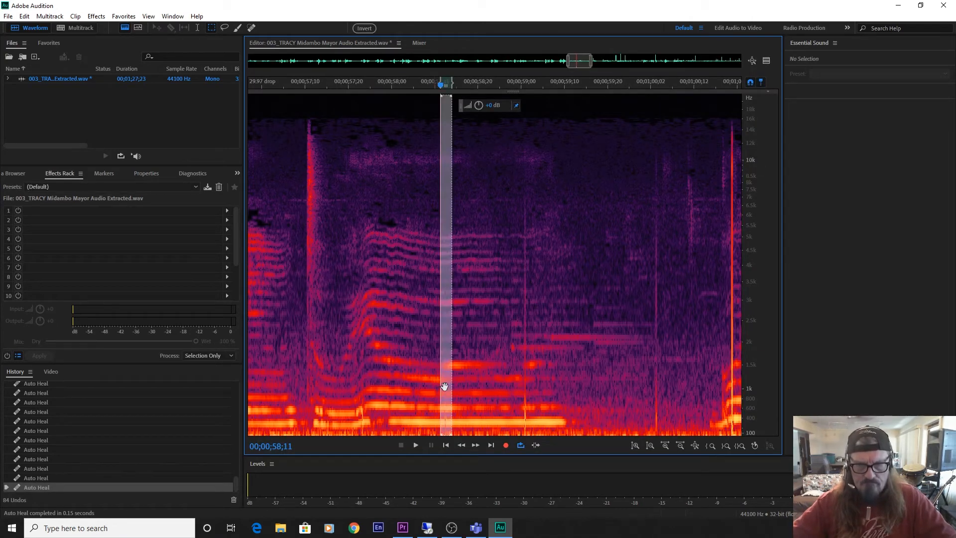
# Auto-heal the clicks at 00;00;59;00, 00;01;00;02 and 00;01;00;19 with the same narrow selection.
pyautogui.moveTo(445, 386); pyautogui.dragTo(527, 395)
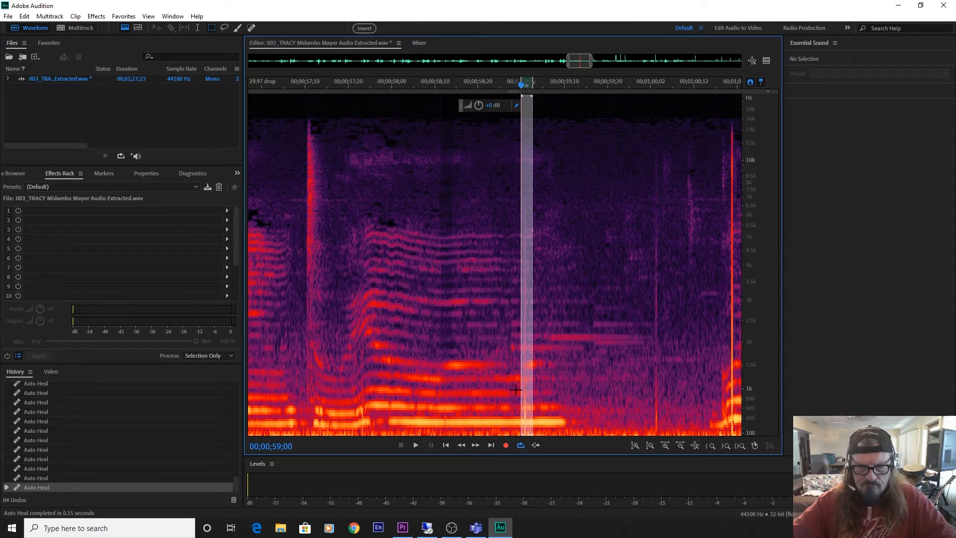
pyautogui.hotkey('ctrl', 'u')
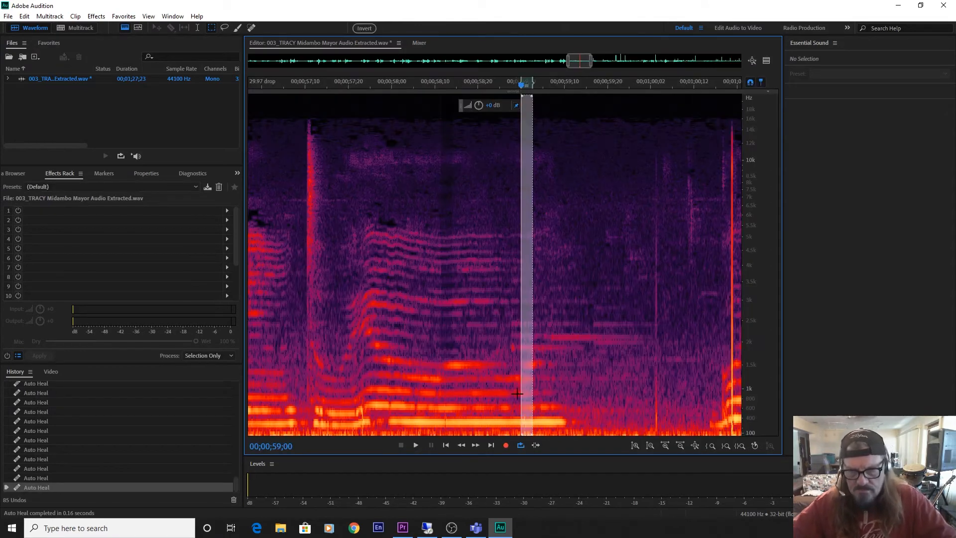
pyautogui.moveTo(527, 390); pyautogui.dragTo(658, 393)
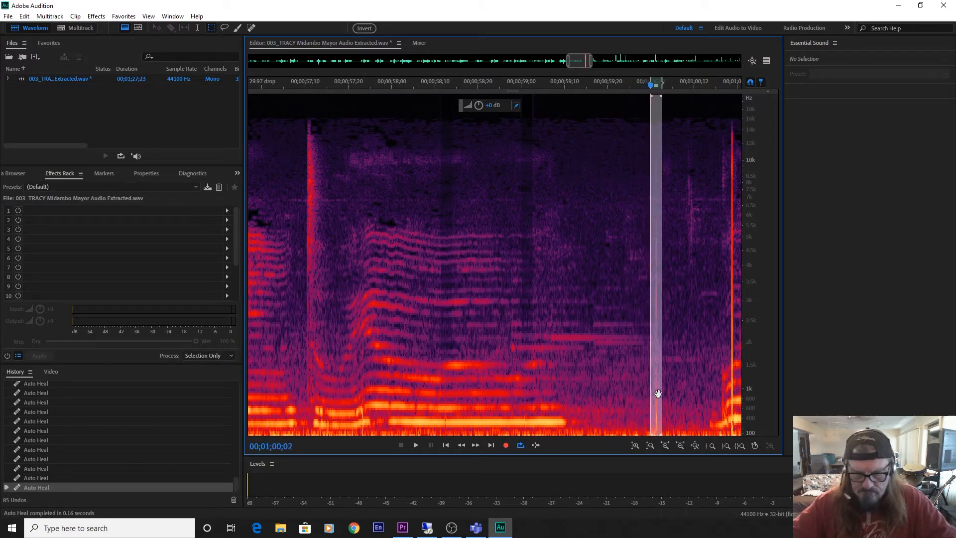
pyautogui.hotkey('ctrl', 'u')
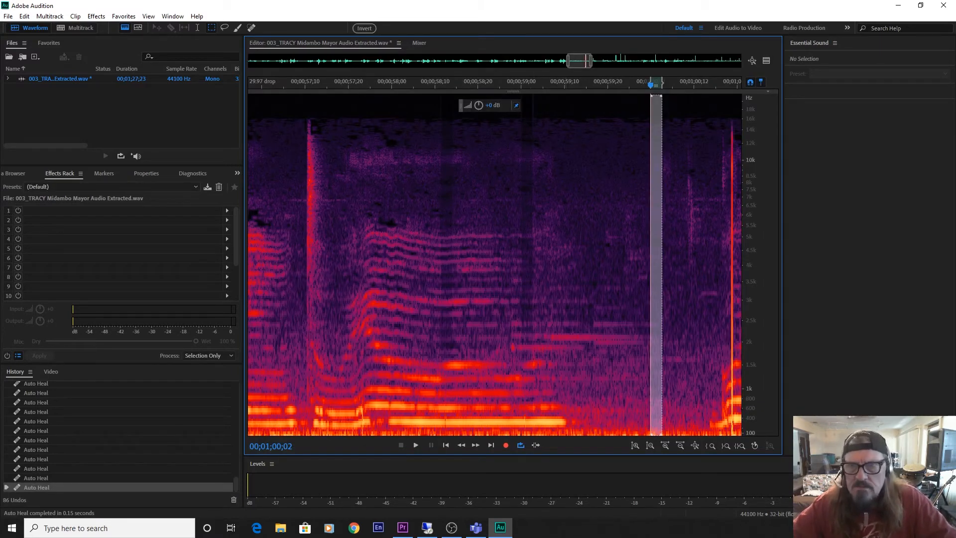
pyautogui.moveTo(656, 197); pyautogui.dragTo(728, 217)
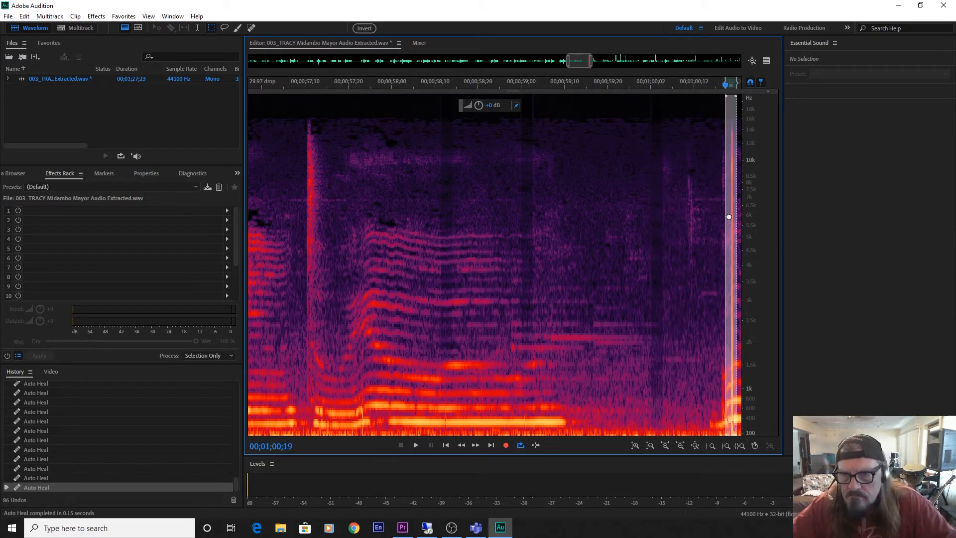
pyautogui.hotkey('ctrl', 'u')
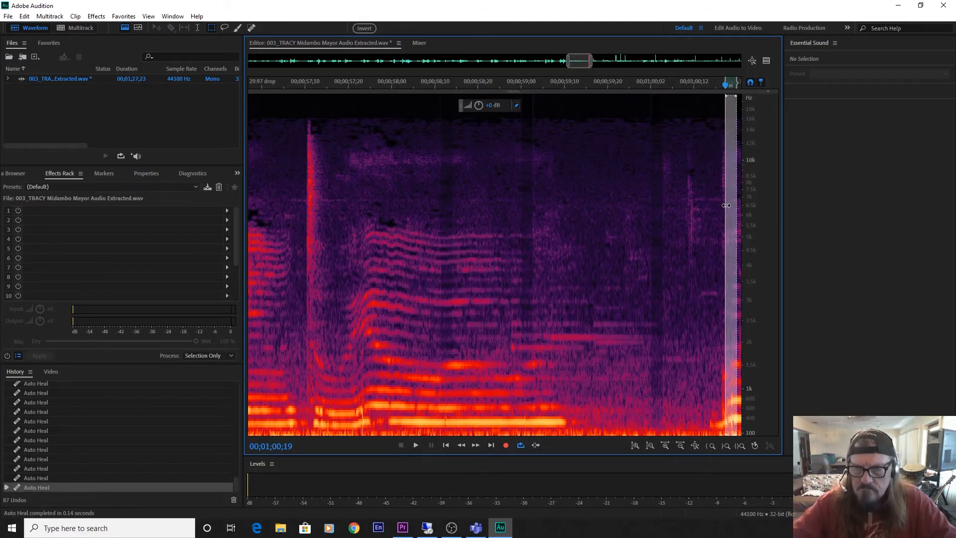
# Auto-heal the tall click at 00;01;01;11 and the low-frequency click at 00;01;01;20 with the same selection.
pyautogui.moveTo(580, 61); pyautogui.dragTo(598, 60)
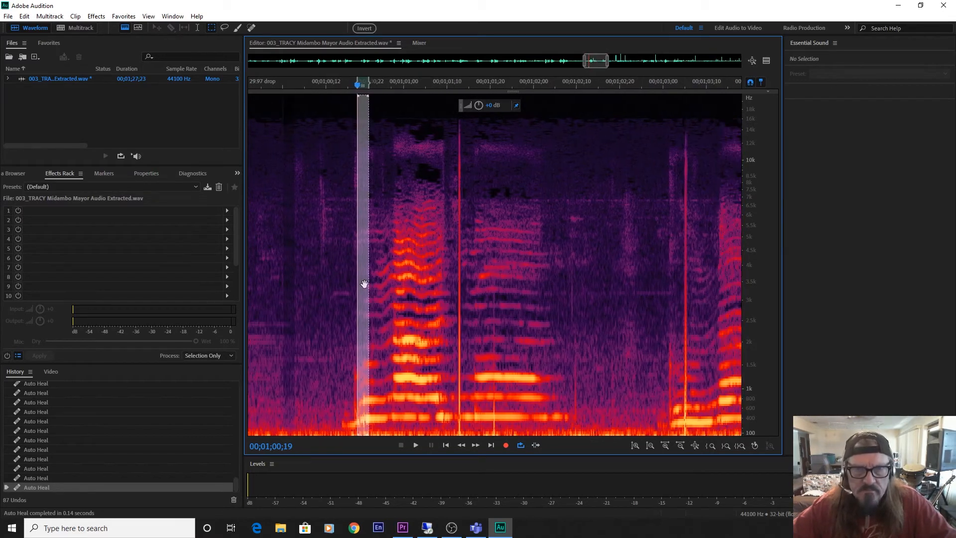
pyautogui.moveTo(363, 288); pyautogui.dragTo(459, 306)
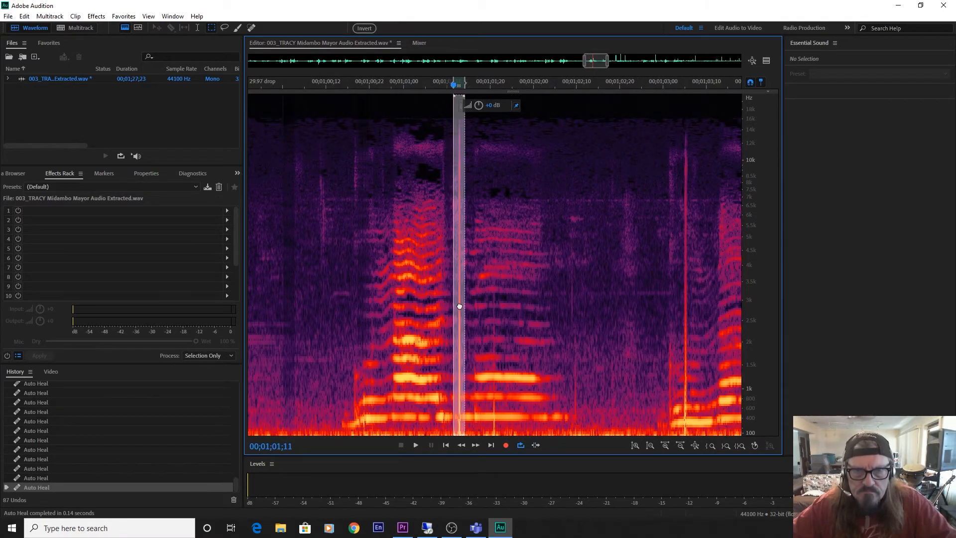
pyautogui.hotkey('ctrl', 'u')
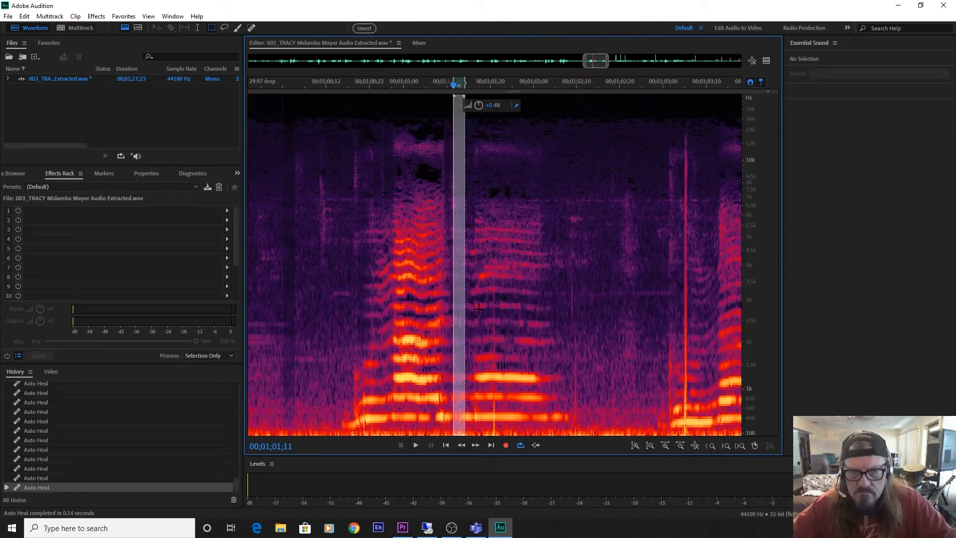
pyautogui.moveTo(459, 314); pyautogui.dragTo(495, 321)
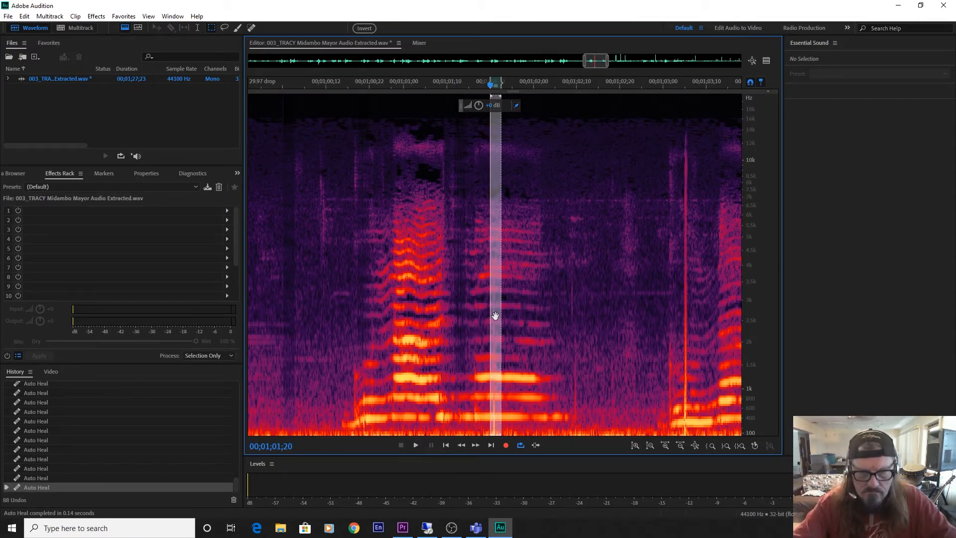
pyautogui.hotkey('ctrl', 'u')
# Auto-heal the faint click at 00;01;02;08, the spot at 00;01;02;29 and the tall click at 00;01;03;03.
pyautogui.moveTo(495, 315); pyautogui.dragTo(576, 343)
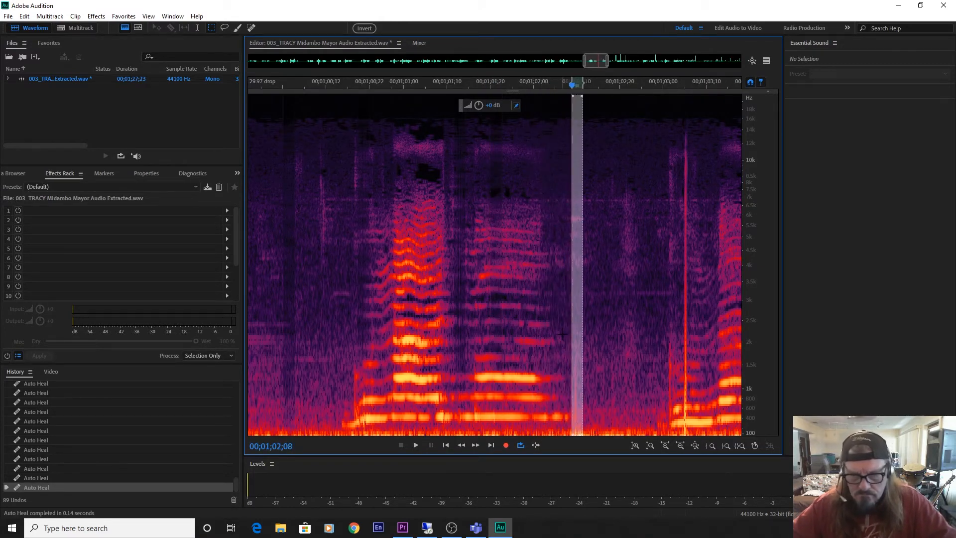
pyautogui.hotkey('ctrl', 'u')
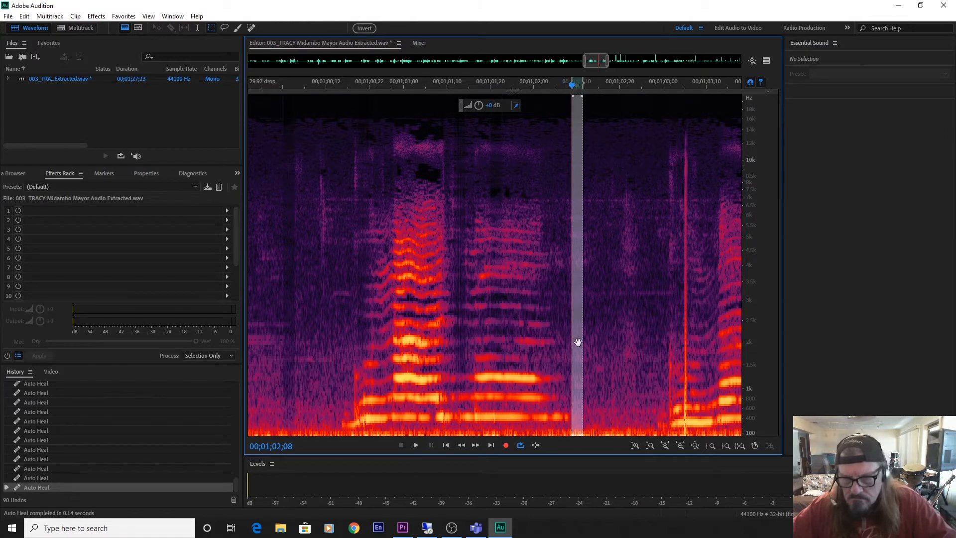
pyautogui.moveTo(577, 343); pyautogui.dragTo(670, 373)
pyautogui.hotkey('ctrl', 'u')
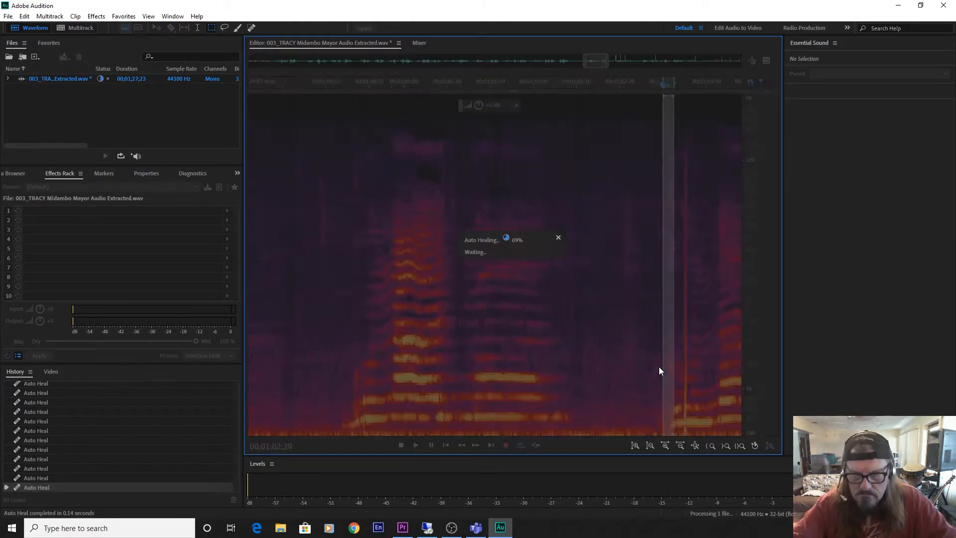
pyautogui.moveTo(669, 368); pyautogui.dragTo(683, 369)
pyautogui.hotkey('ctrl', 'u')
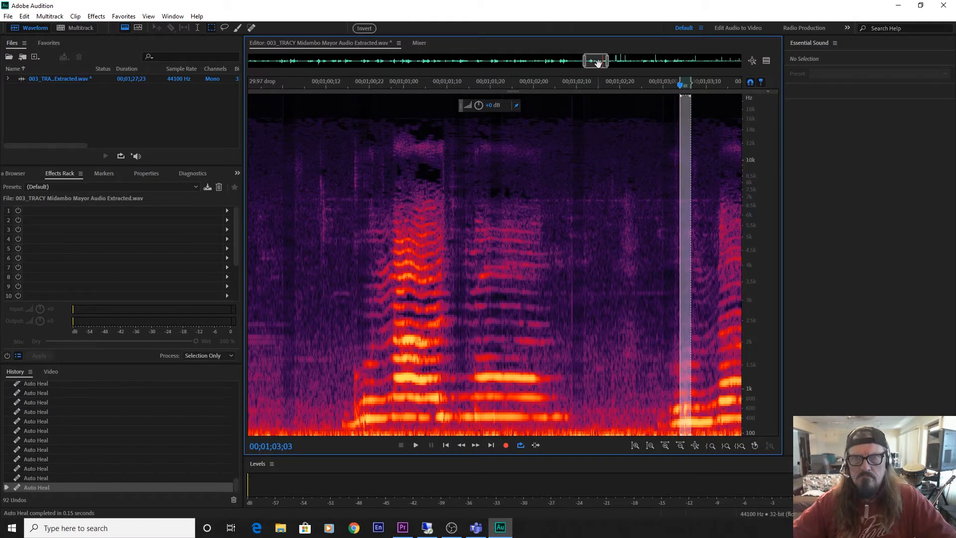
# Auto-heal the two clicks in the gap between the vocal notes, at 00;01;03;24 and 00;01;03;28.
pyautogui.moveTo(598, 61); pyautogui.dragTo(610, 62)
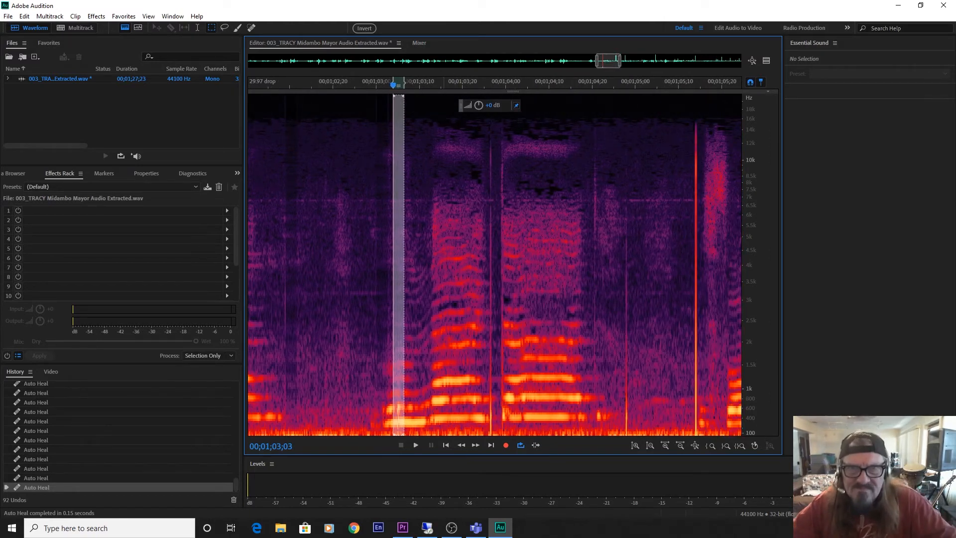
pyautogui.moveTo(398, 159); pyautogui.dragTo(487, 175)
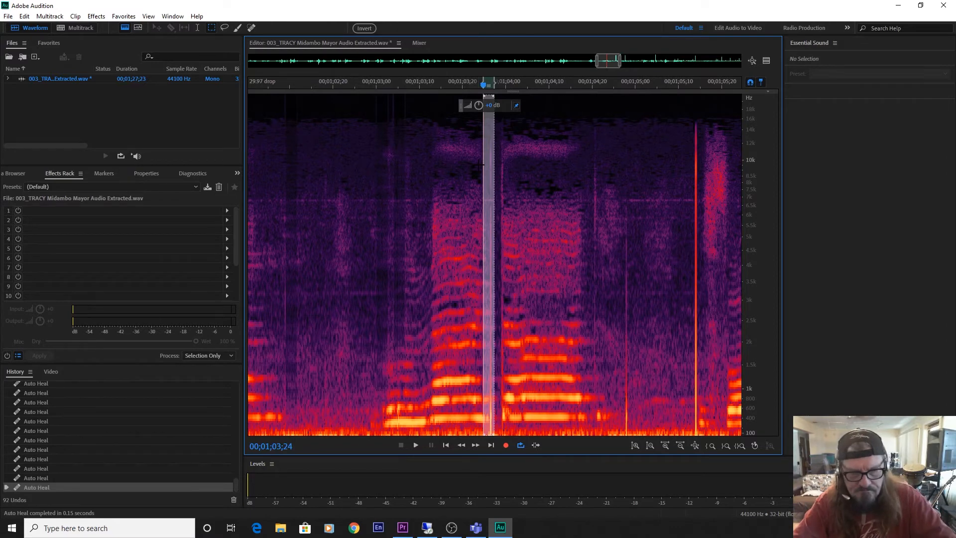
pyautogui.hotkey('ctrl', 'u')
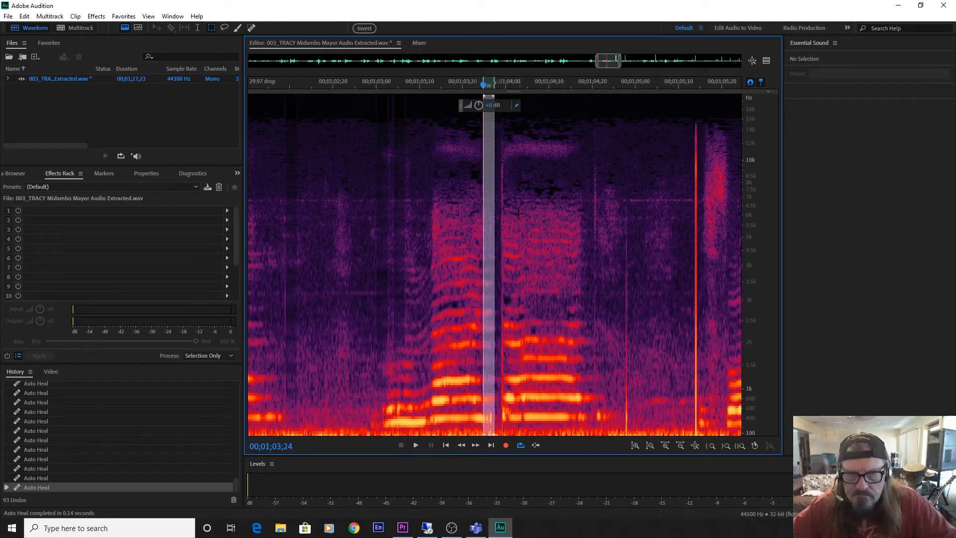
pyautogui.moveTo(488, 190); pyautogui.dragTo(505, 197)
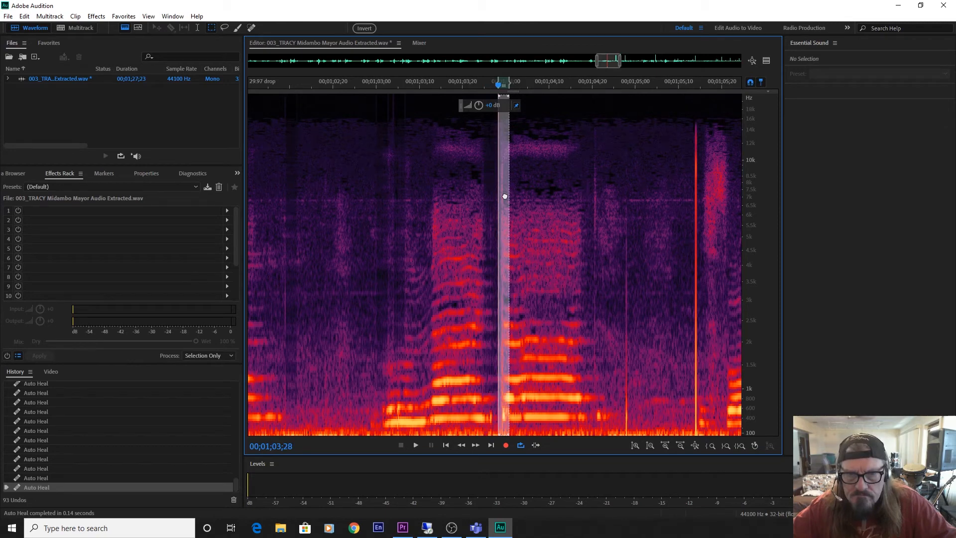
pyautogui.hotkey('ctrl', 'u')
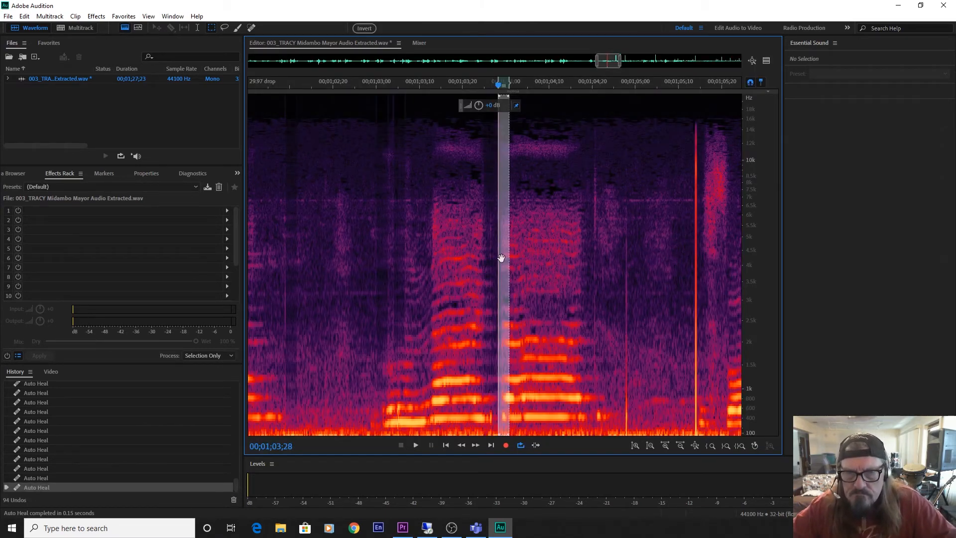
# Auto-heal the thin click at 00;01;04;26 and the tall bright click at 00;01;05;13.
pyautogui.moveTo(501, 258); pyautogui.dragTo(619, 294)
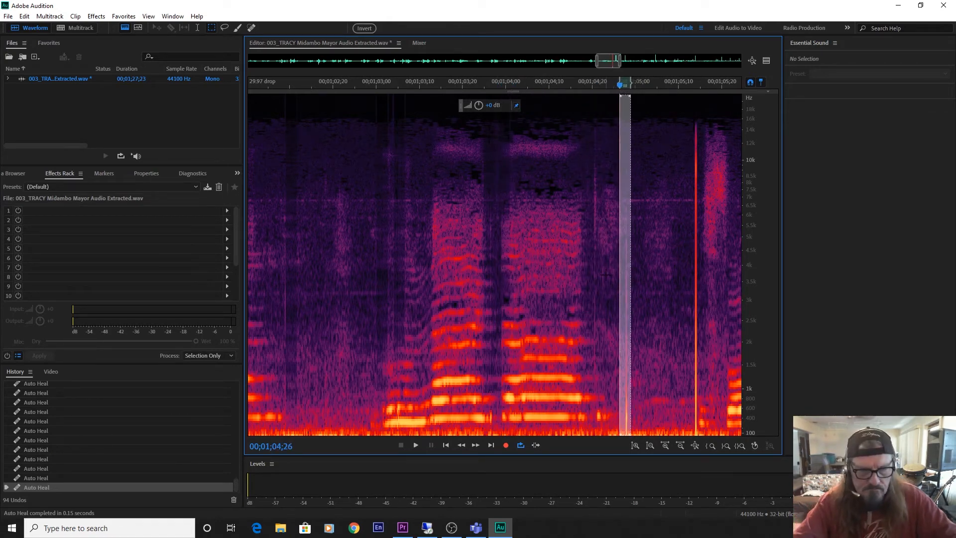
pyautogui.hotkey('ctrl', 'u')
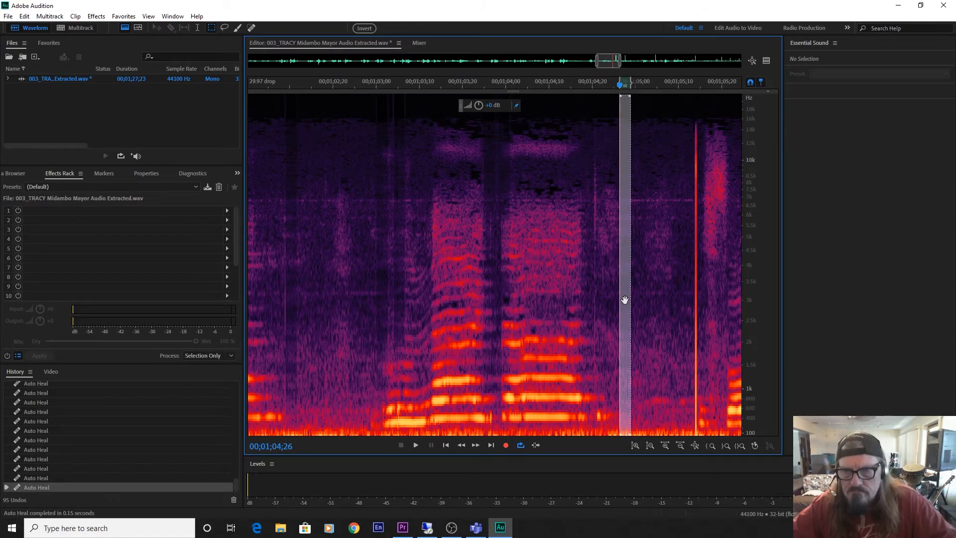
pyautogui.moveTo(625, 300); pyautogui.dragTo(697, 319)
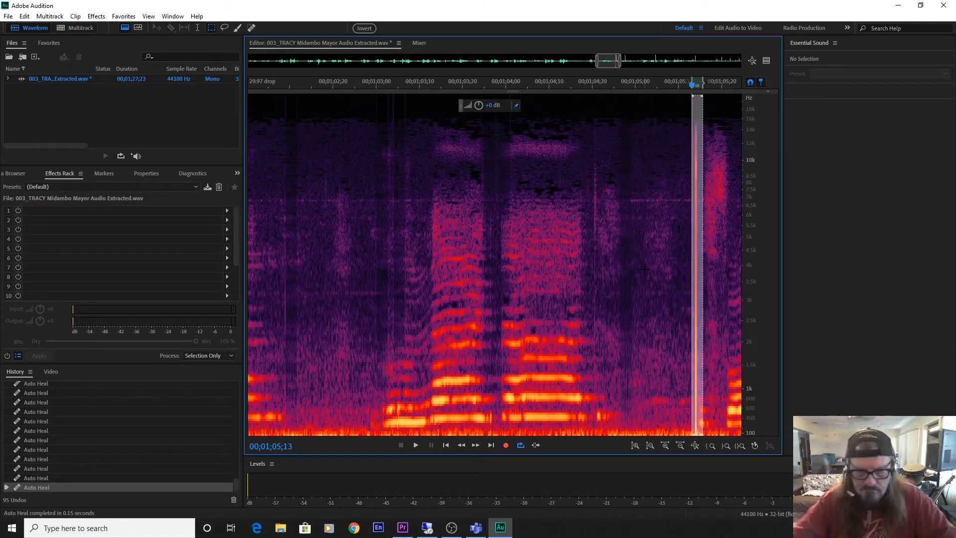
pyautogui.hotkey('ctrl', 'u')
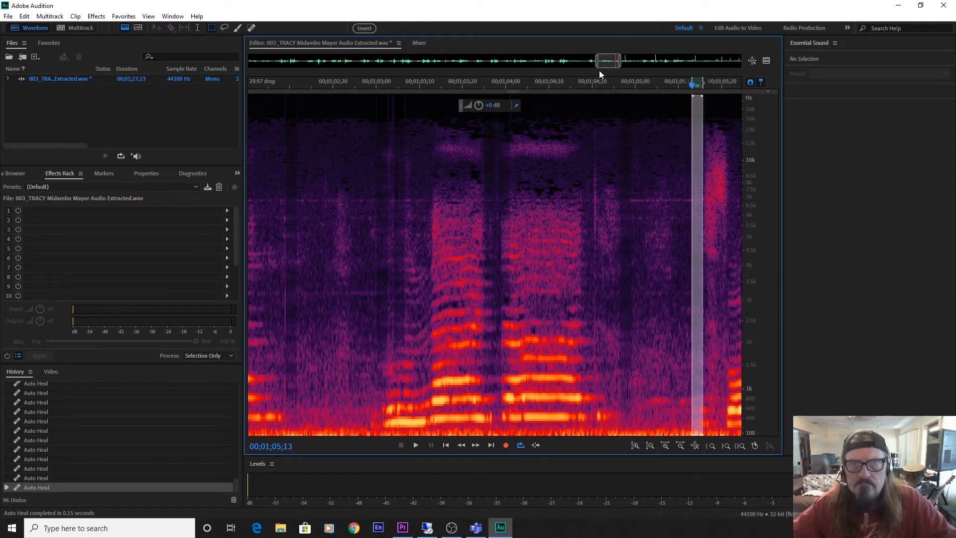
# Auto-heal the two tall bright clicks at 00;01;06;07 and 00;01;07;00.
pyautogui.moveTo(606, 65); pyautogui.dragTo(617, 68)
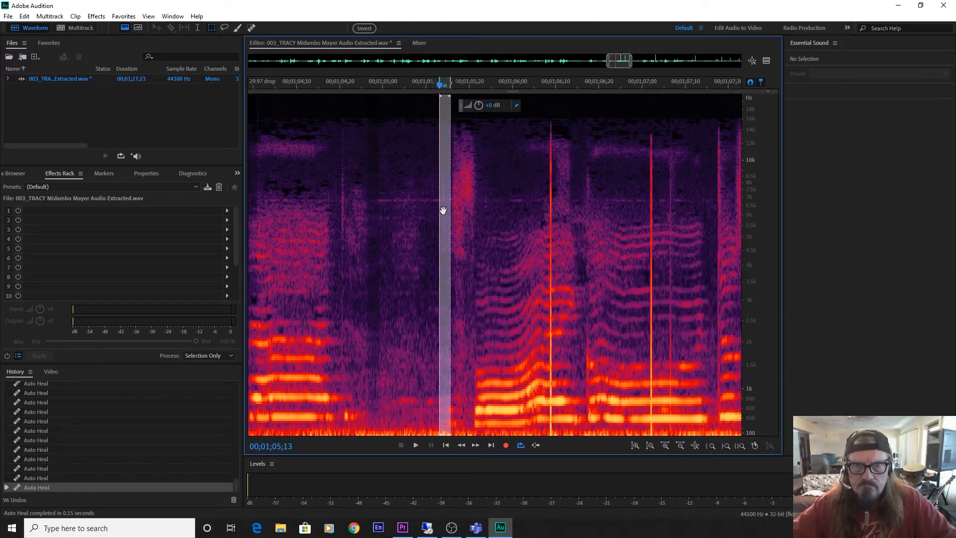
pyautogui.moveTo(443, 210); pyautogui.dragTo(550, 232)
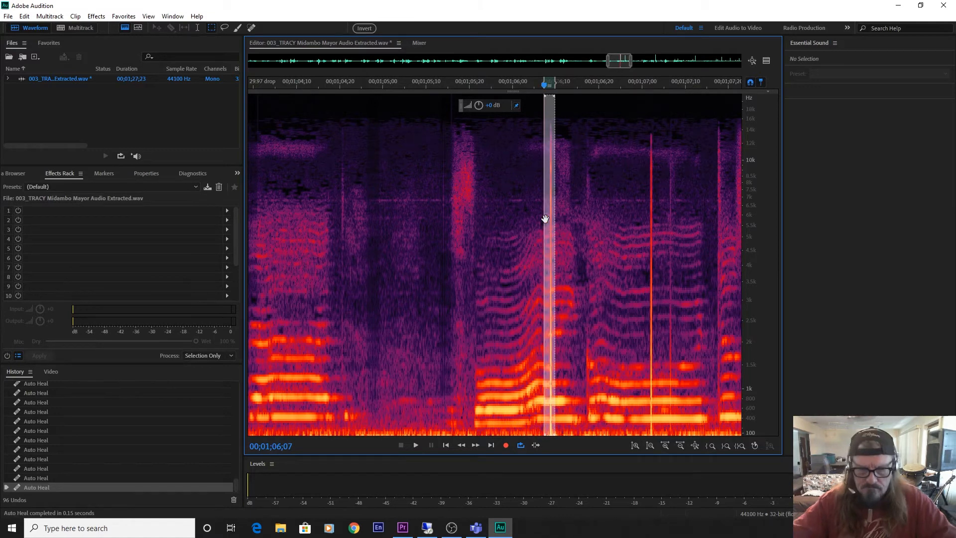
pyautogui.hotkey('ctrl', 'u')
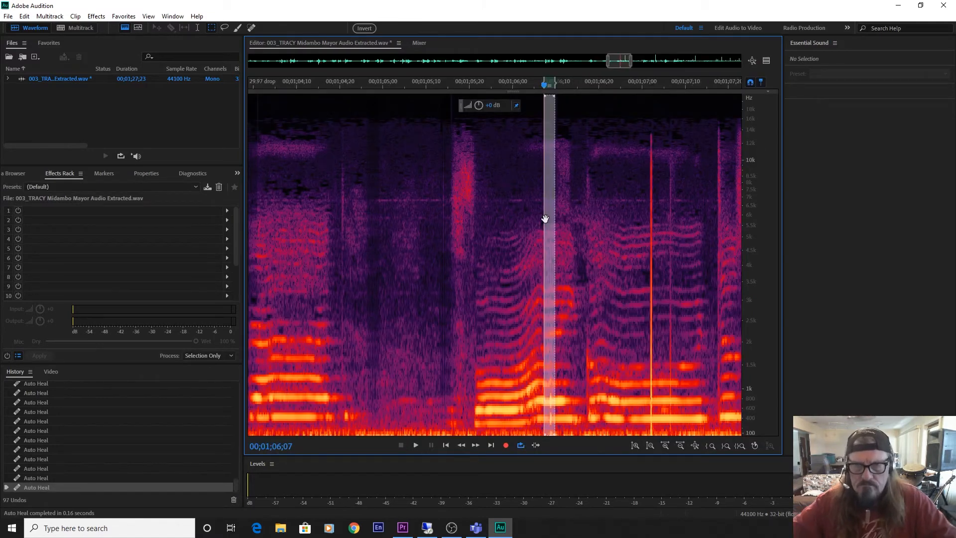
pyautogui.moveTo(548, 194); pyautogui.dragTo(650, 225)
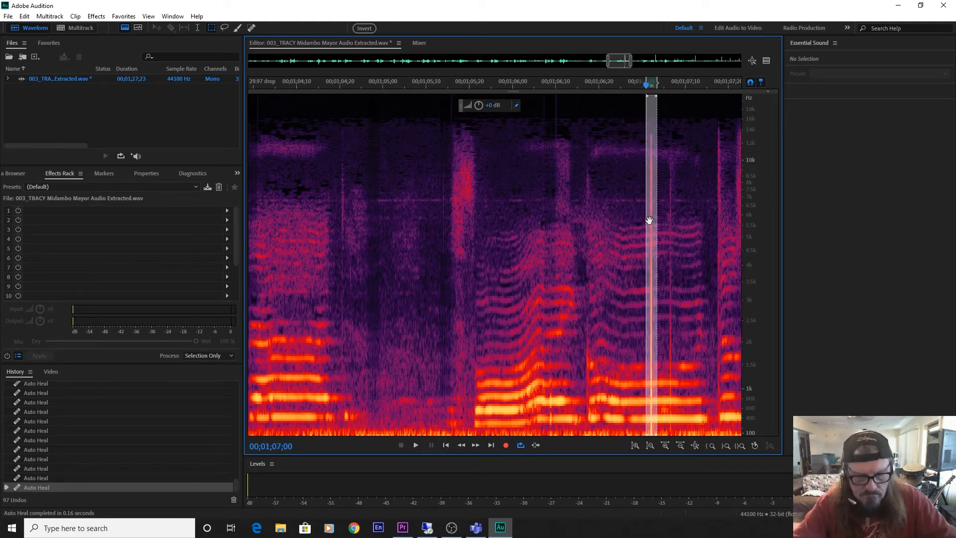
pyautogui.hotkey('ctrl', 'u')
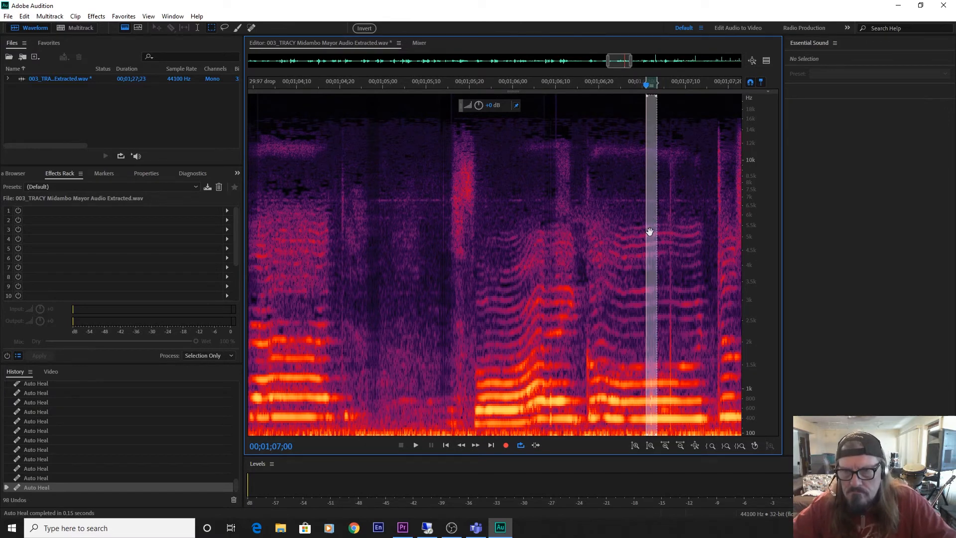
# Auto-heal the thinner click at 00;01;07;04 and the tall click before the following note, at 00;01;07;16.
pyautogui.moveTo(650, 232); pyautogui.dragTo(666, 238)
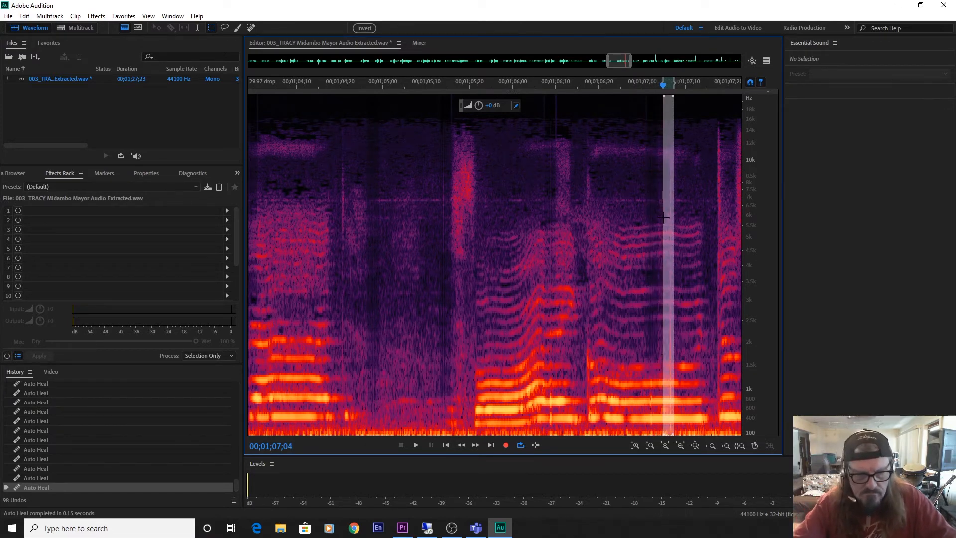
pyautogui.hotkey('ctrl', 'u')
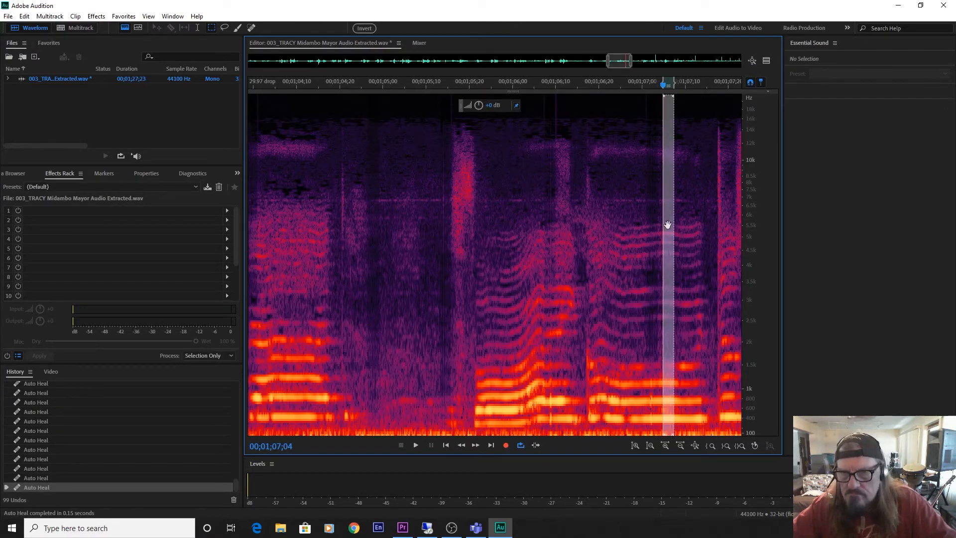
pyautogui.moveTo(668, 226); pyautogui.dragTo(719, 224)
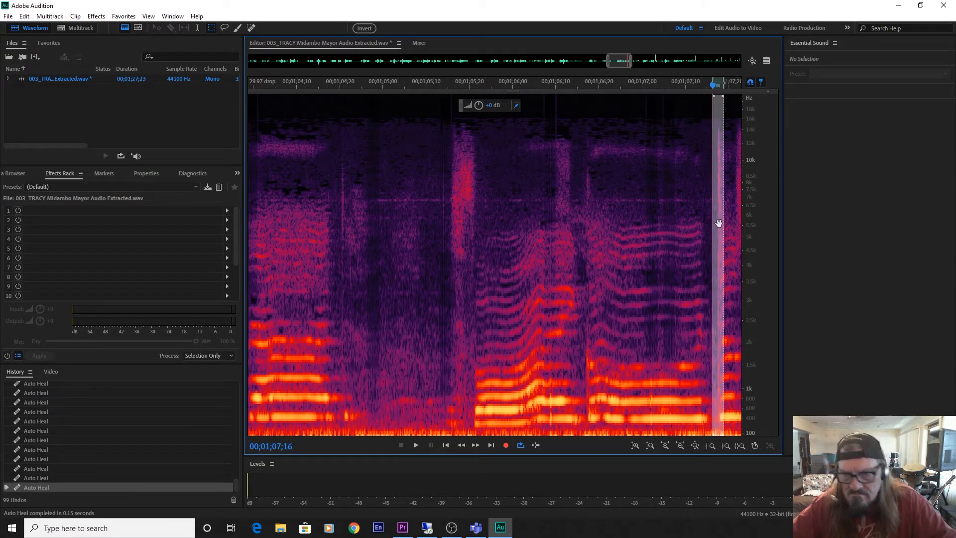
pyautogui.hotkey('ctrl', 'u')
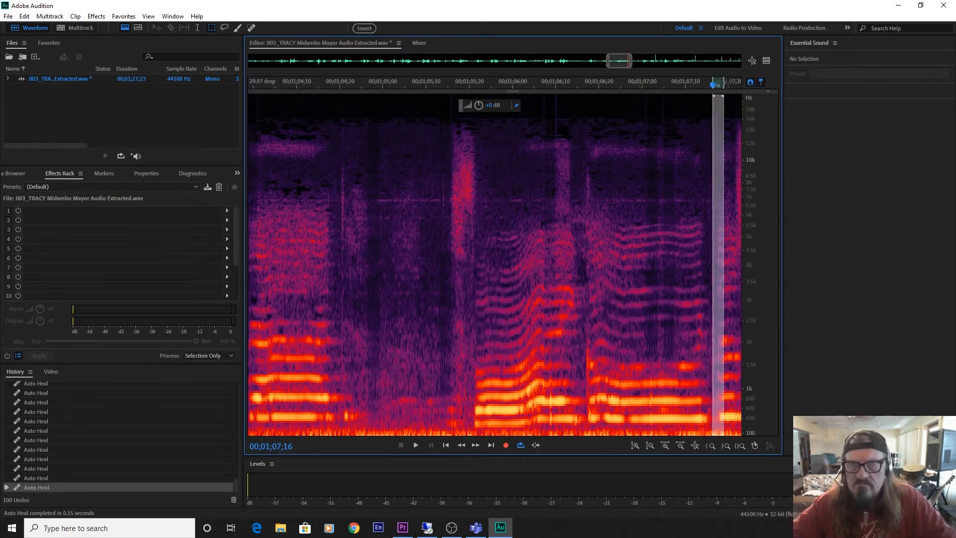
# Auto-heal the click at the note's start, at 00;01;07;28, and play the vocal from within that note to check it.
pyautogui.moveTo(620, 61); pyautogui.dragTo(639, 61)
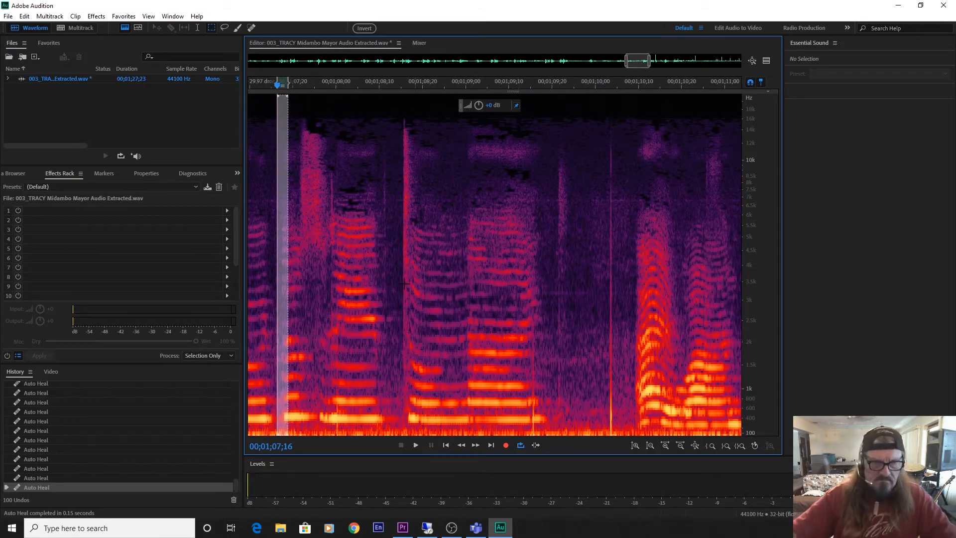
pyautogui.moveTo(283, 331); pyautogui.dragTo(338, 339)
pyautogui.hotkey('ctrl', 'u')
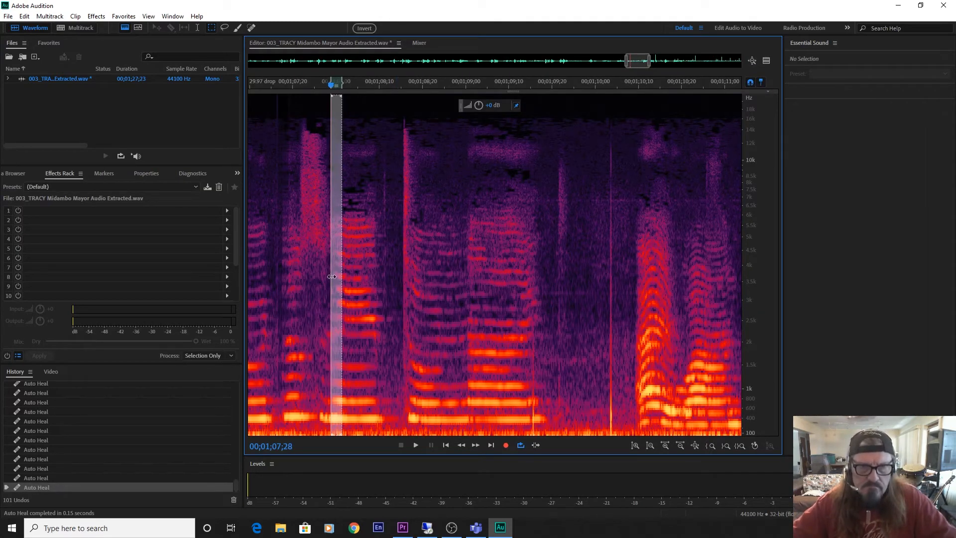
pyautogui.click(360, 281)
pyautogui.press('space')
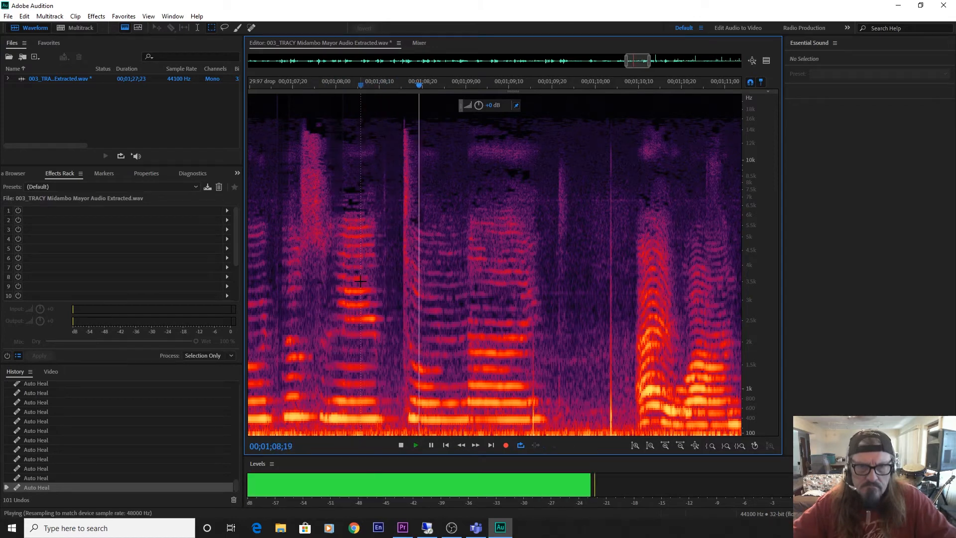
pyautogui.press('space')
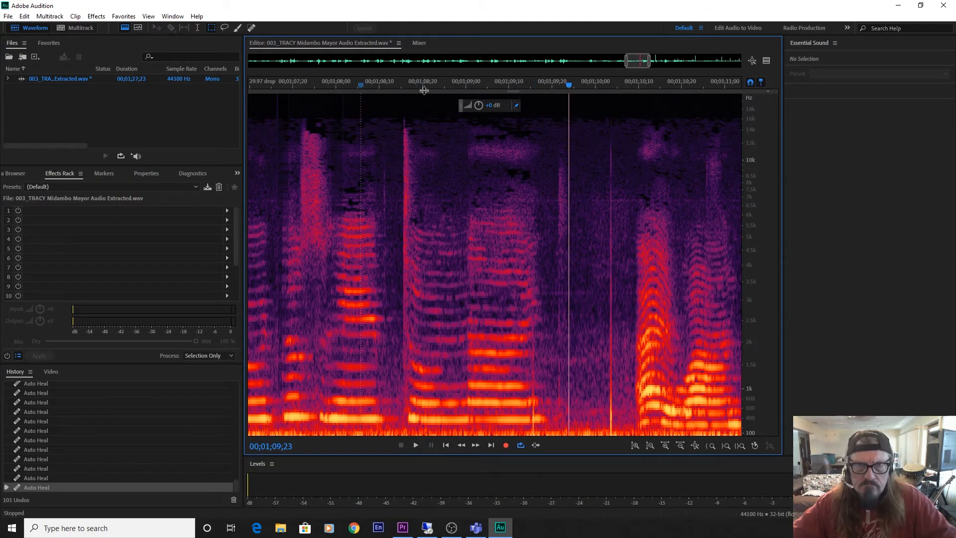
# Auto-heal the low-frequency click at 00;01;09;14 and the tall click in the pause at 00;01;10;02.
pyautogui.moveTo(423, 90); pyautogui.dragTo(442, 504)
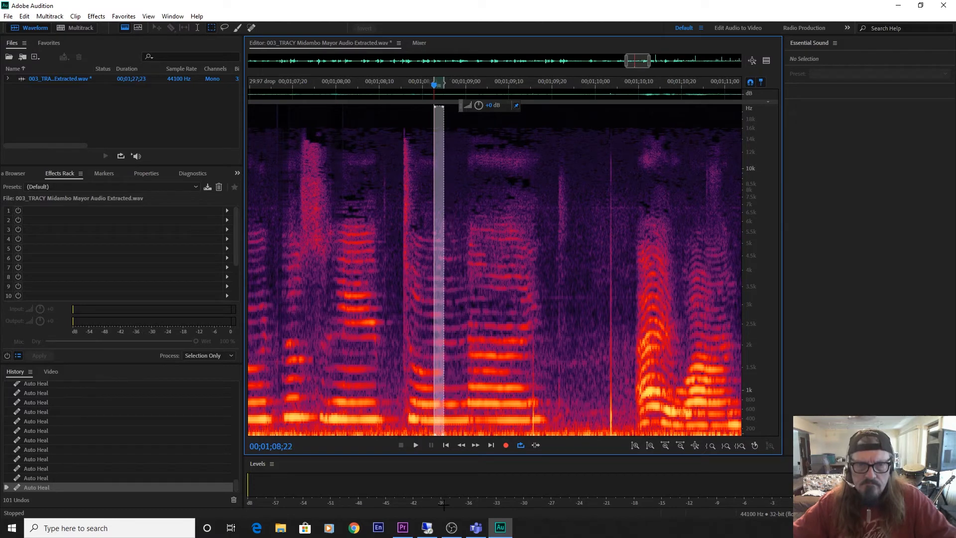
pyautogui.moveTo(516, 418); pyautogui.dragTo(533, 431)
pyautogui.hotkey('ctrl', 'u')
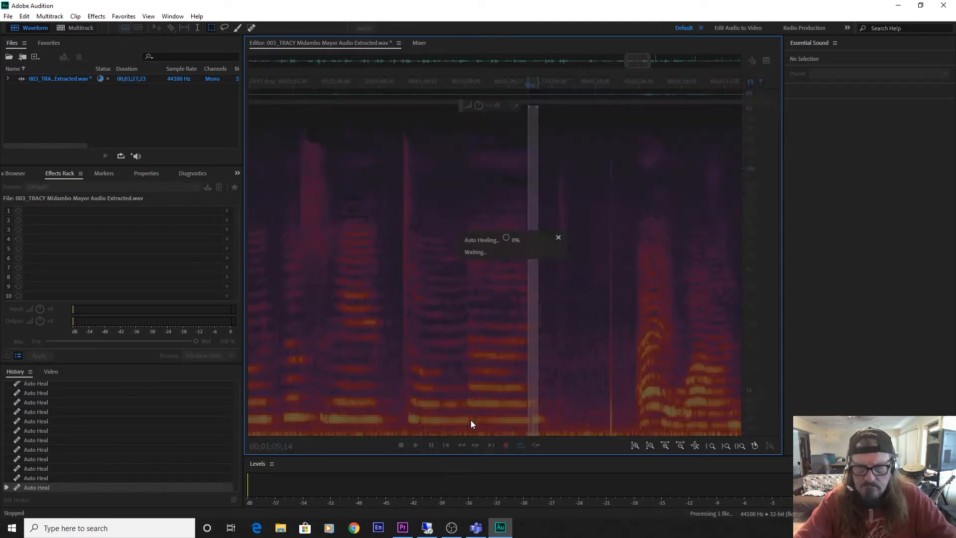
pyautogui.moveTo(531, 402); pyautogui.dragTo(609, 412)
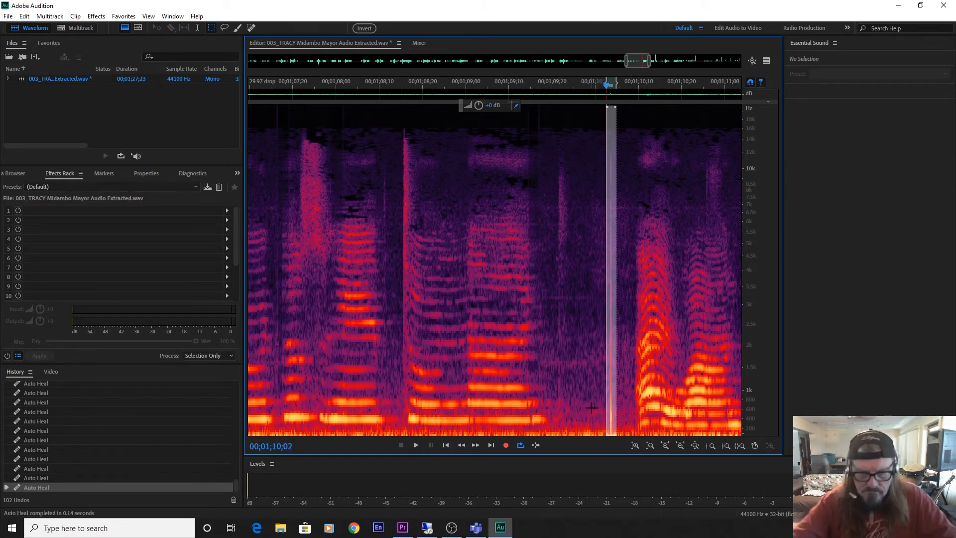
pyautogui.hotkey('ctrl', 'u')
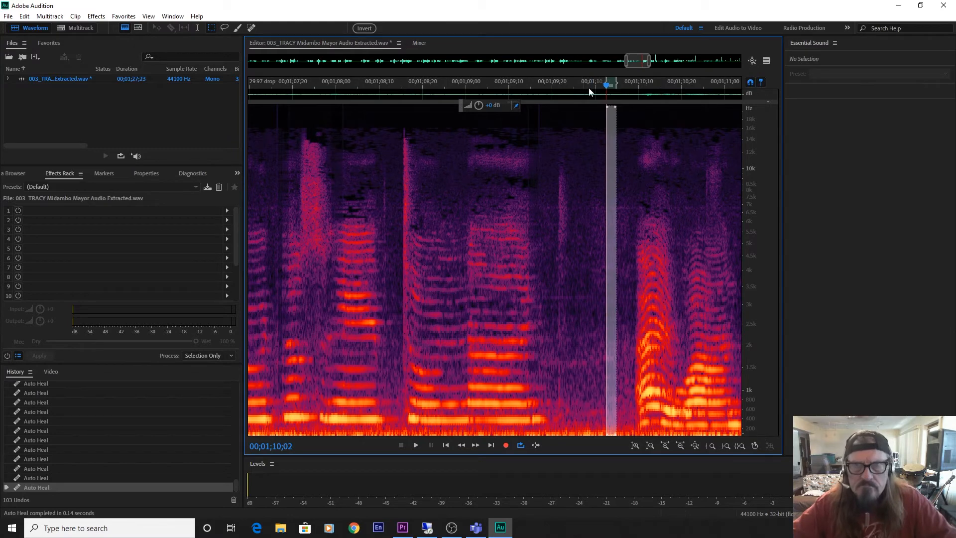
# Auto-heal the clicks at about 00;01;11;07 and 00;01;11;26, plus the tall bright click at 00;01;12;14.
pyautogui.moveTo(640, 64); pyautogui.dragTo(655, 63)
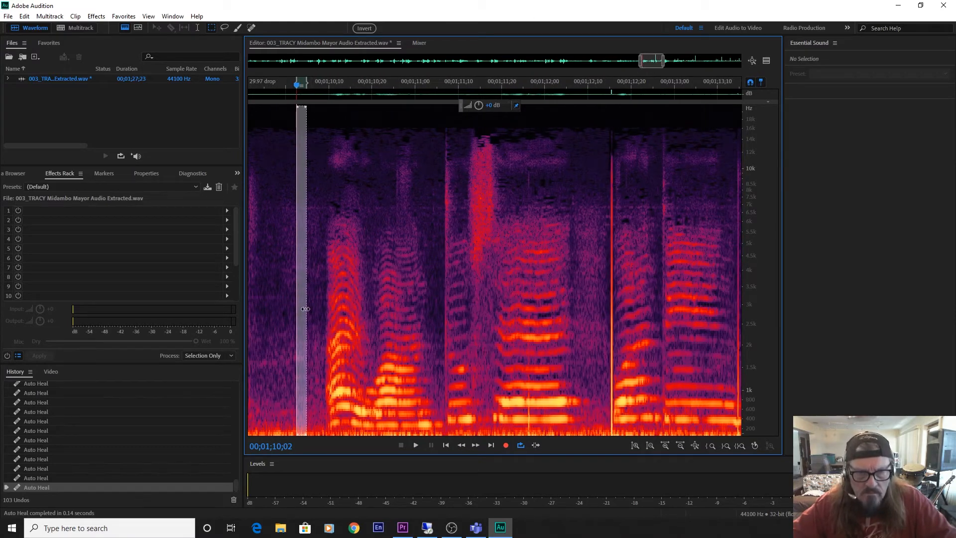
pyautogui.moveTo(303, 311)
pyautogui.mouseDown()
pyautogui.moveTo(445, 308)
pyautogui.moveTo(501, 318)
pyautogui.moveTo(526, 340)
pyautogui.moveTo(609, 351)
pyautogui.mouseUp()
pyautogui.hotkey('ctrl', 'u')
pyautogui.hotkey('ctrl', 'u')
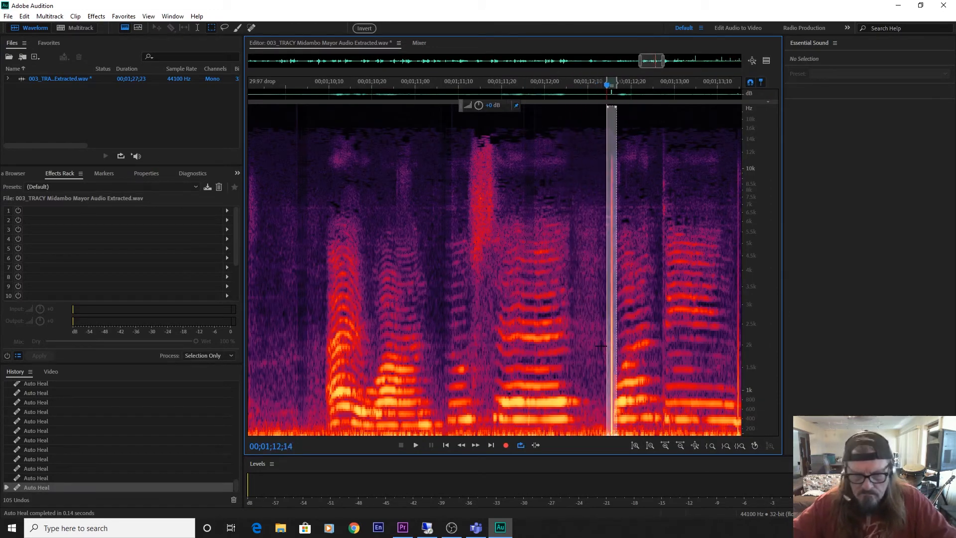
pyautogui.hotkey('ctrl', 'u')
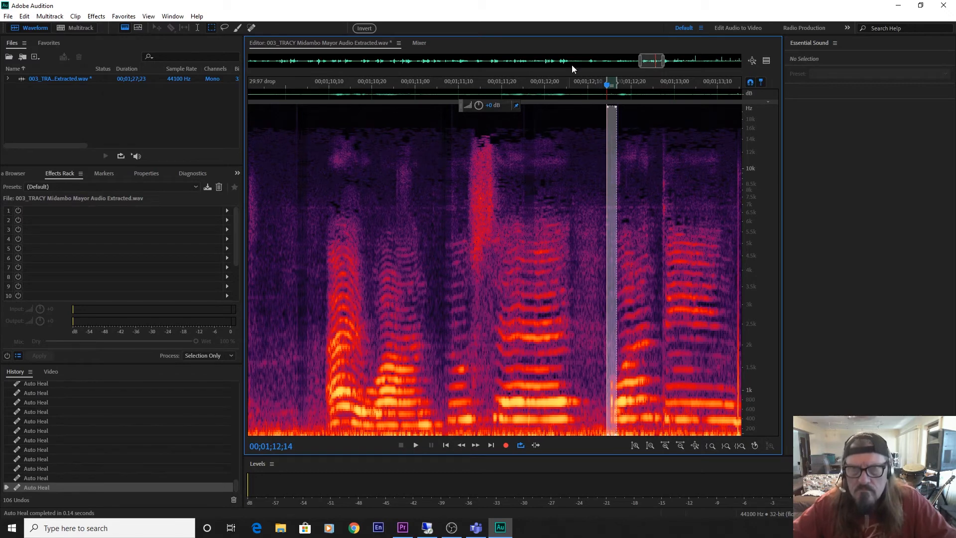
# Auto-heal the click between the notes at 00;01;12;26 and the bright click at 00;01;13;13.
pyautogui.moveTo(647, 61); pyautogui.dragTo(666, 63)
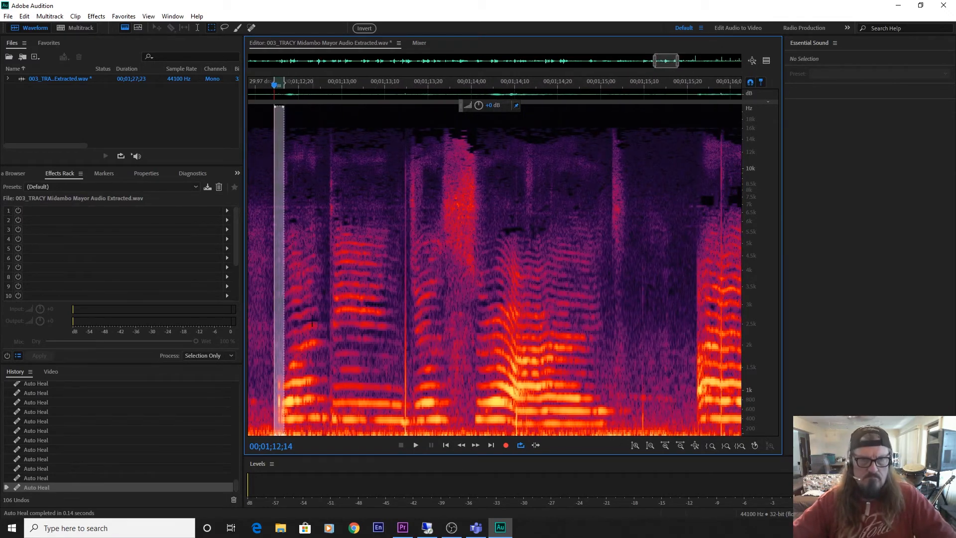
pyautogui.moveTo(276, 344); pyautogui.dragTo(327, 344)
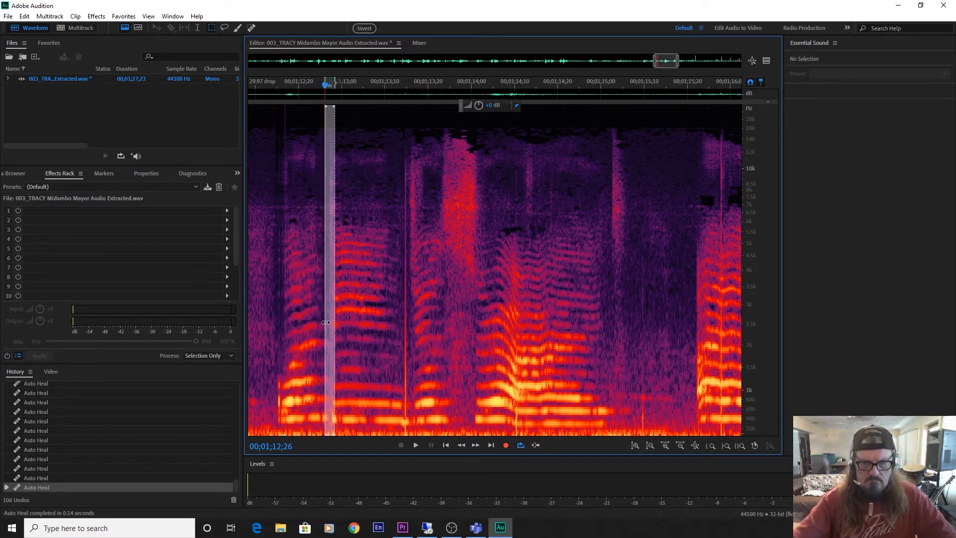
pyautogui.hotkey('ctrl', 'u')
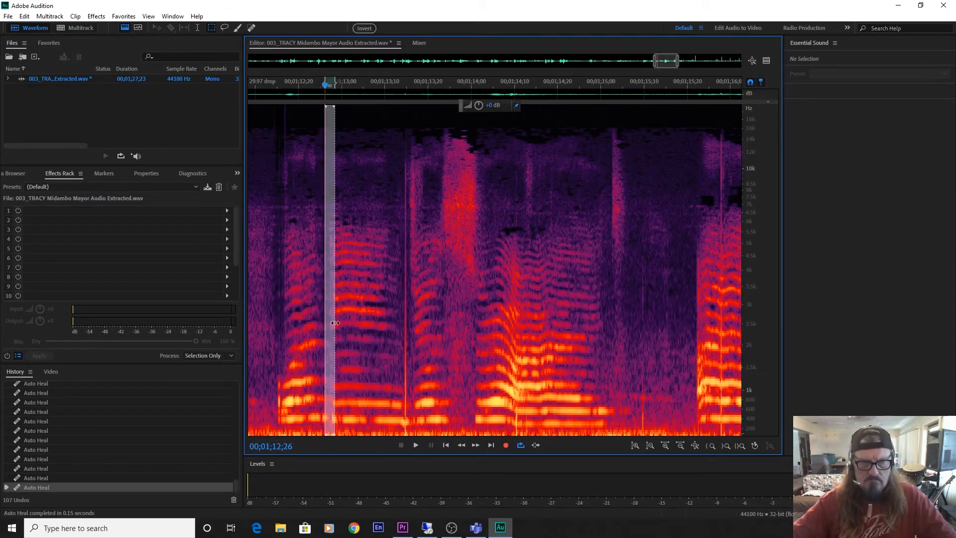
pyautogui.moveTo(328, 322); pyautogui.dragTo(404, 339)
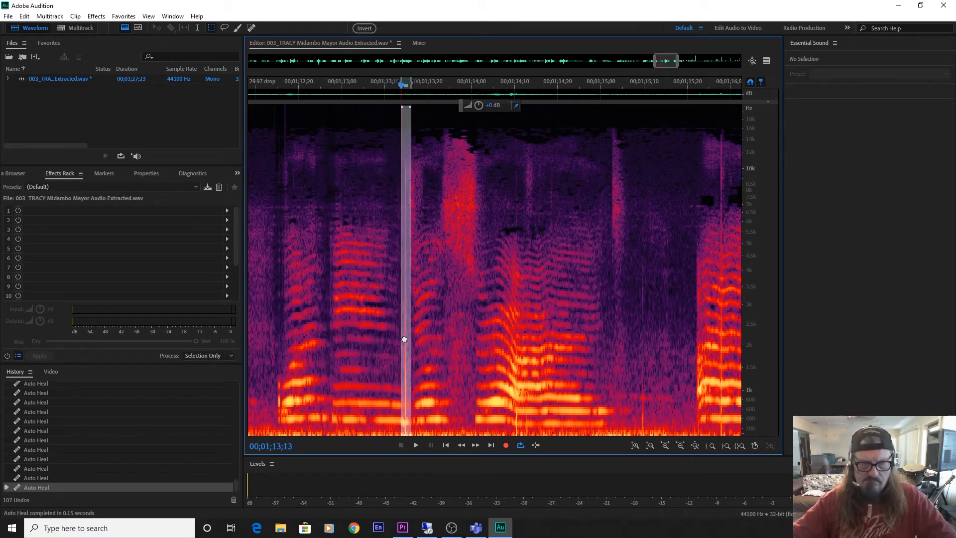
pyautogui.hotkey('ctrl', 'u')
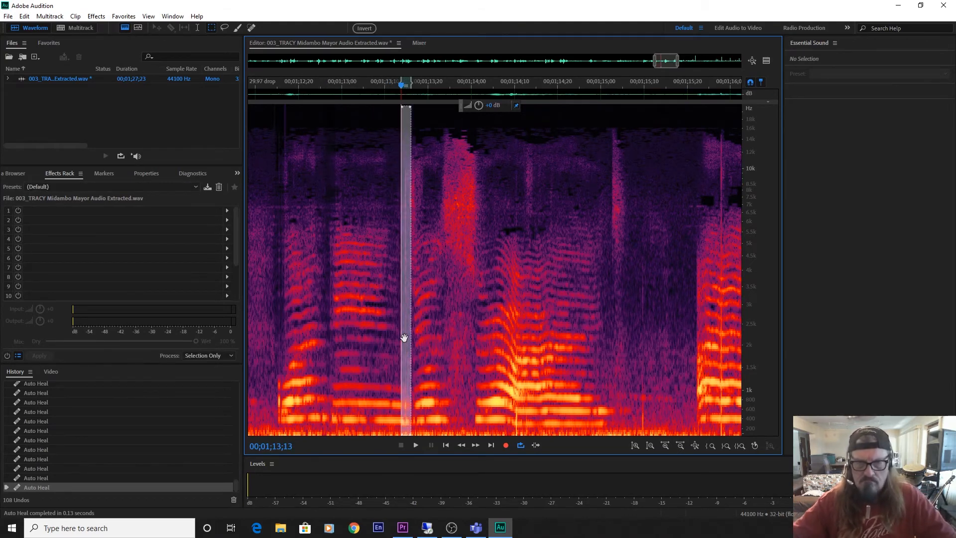
# Auto-heal the click inside the vocal note at 00;01;14;09 and the faint click in the pause at 00;01;15;08.
pyautogui.moveTo(404, 338); pyautogui.dragTo(519, 368)
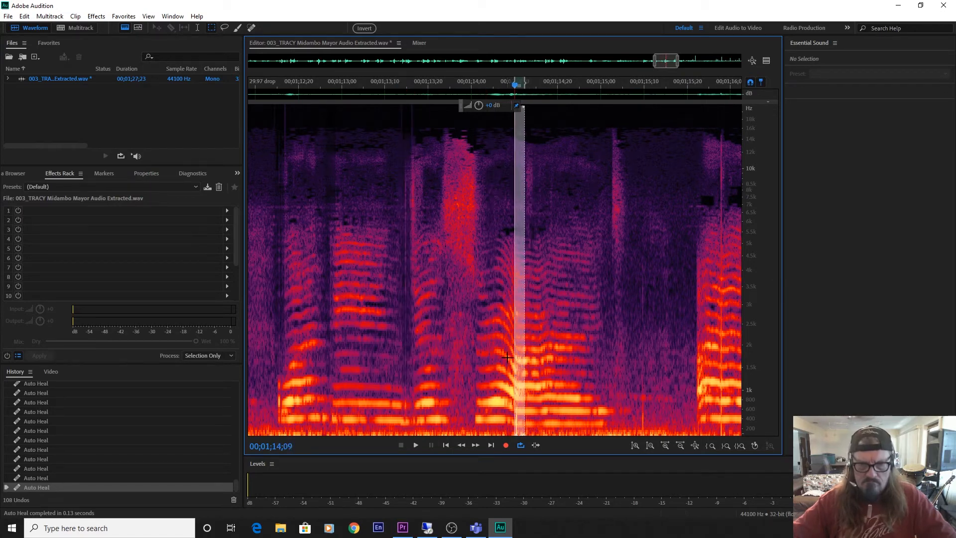
pyautogui.hotkey('ctrl', 'u')
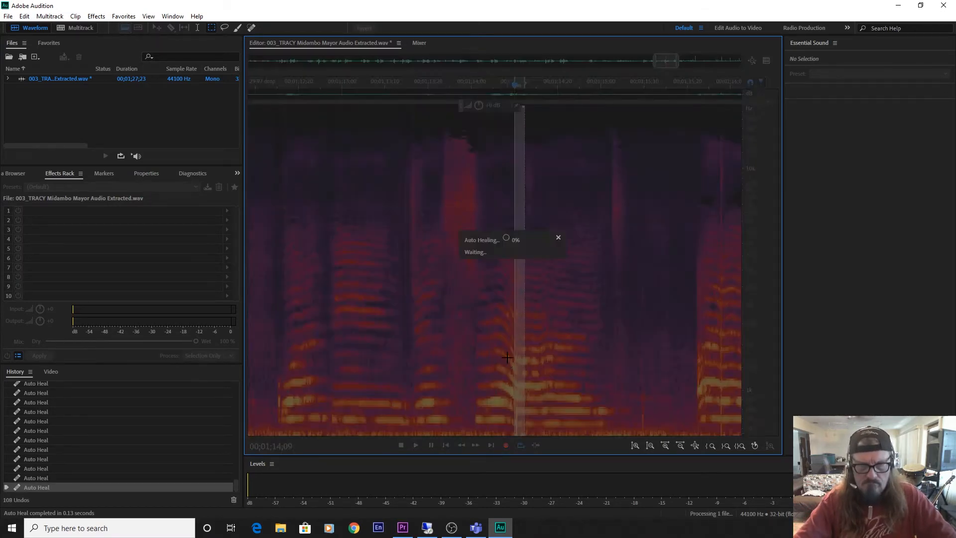
pyautogui.moveTo(518, 353); pyautogui.dragTo(641, 385)
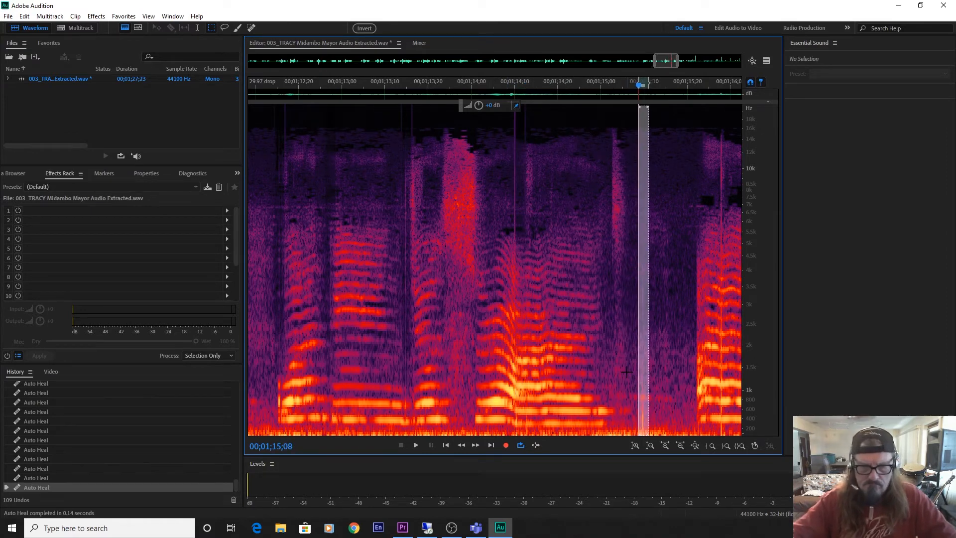
pyautogui.hotkey('ctrl', 'u')
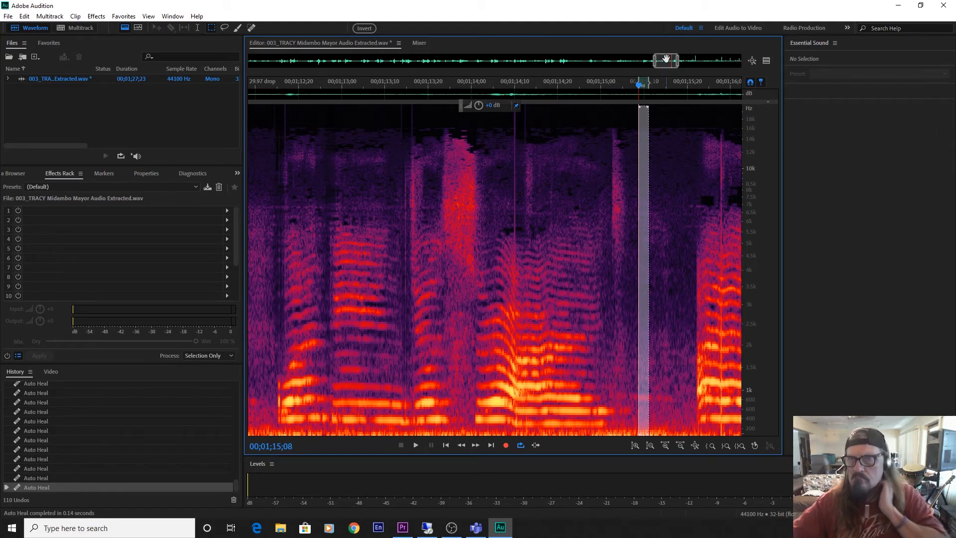
# Auto-heal the two tall clicks inside the long sustained note, at 00;01;15;26 and 00;01;16;13.
pyautogui.moveTo(667, 63); pyautogui.dragTo(678, 67)
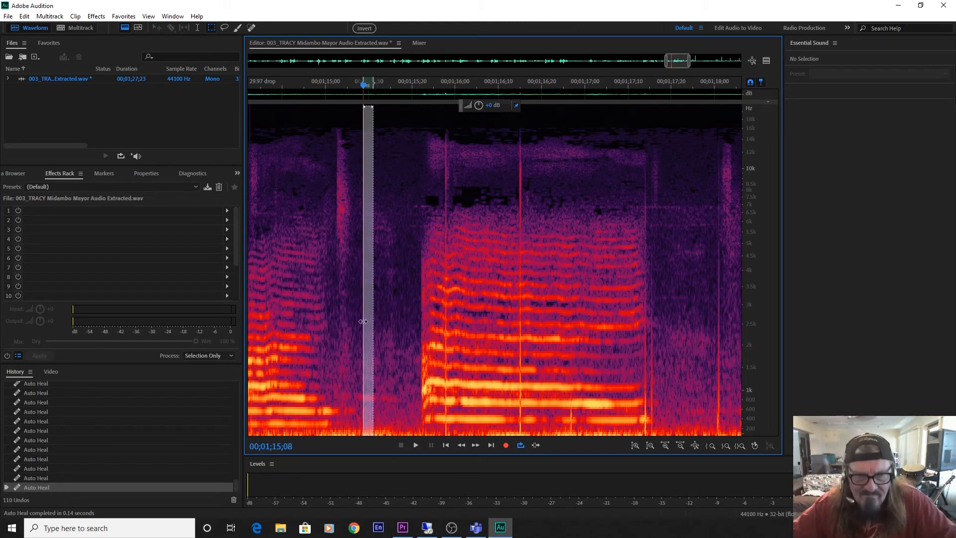
pyautogui.moveTo(367, 318); pyautogui.dragTo(444, 329)
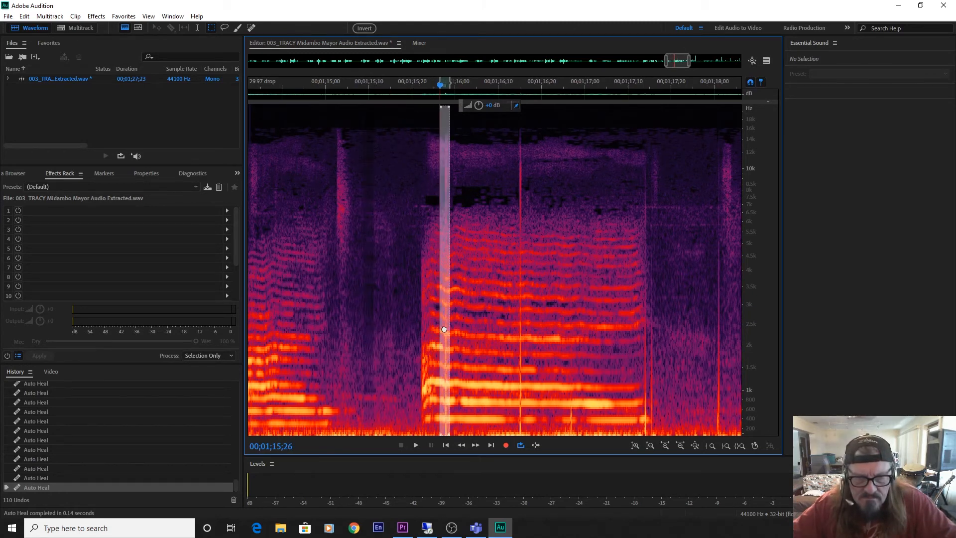
pyautogui.hotkey('shift', 'u')
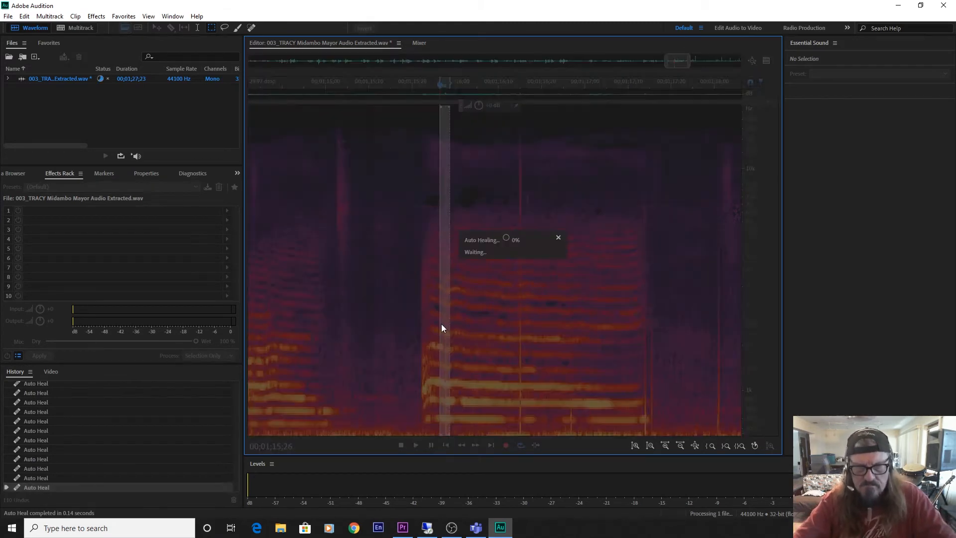
pyautogui.moveTo(446, 312); pyautogui.dragTo(521, 319)
pyautogui.hotkey('shift', 'u')
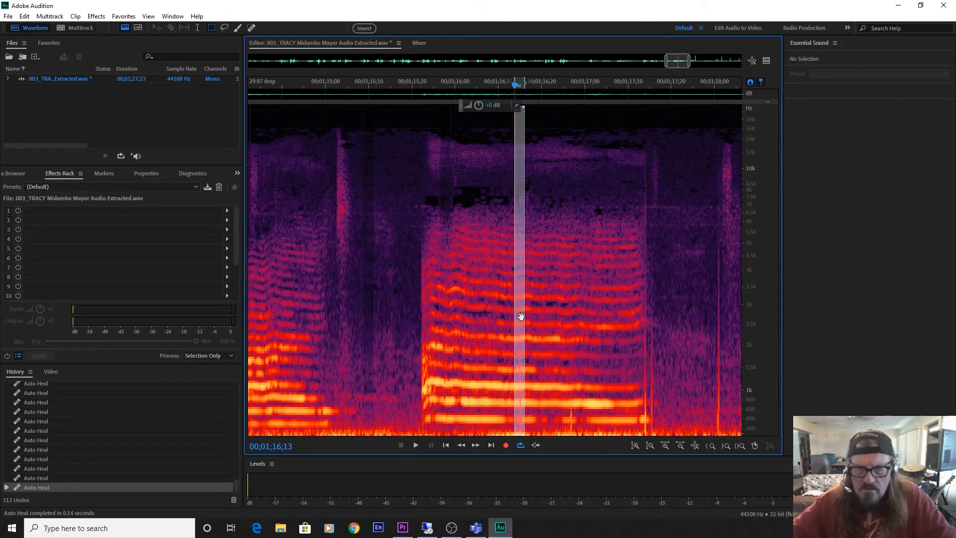
# Auto-heal the two clicks at the end of the long sustained note, 00;01;17;12 and 00;01;17;14, and the one at 00;01;18;00.
pyautogui.moveTo(518, 327)
pyautogui.mouseDown()
pyautogui.moveTo(637, 351)
pyautogui.moveTo(644, 361)
pyautogui.mouseUp()
pyautogui.hotkey('shift', 'u')
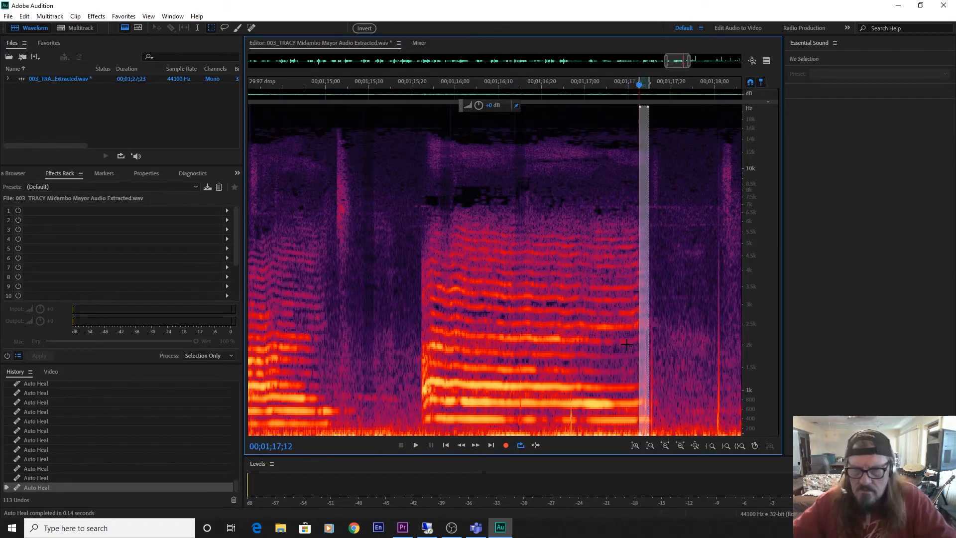
pyautogui.moveTo(645, 338); pyautogui.dragTo(652, 341)
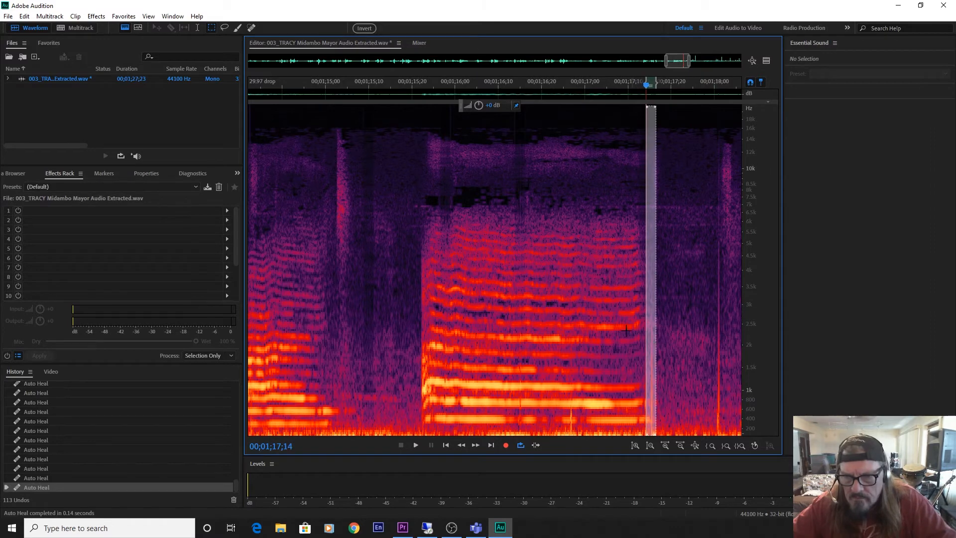
pyautogui.hotkey('shift', 'u')
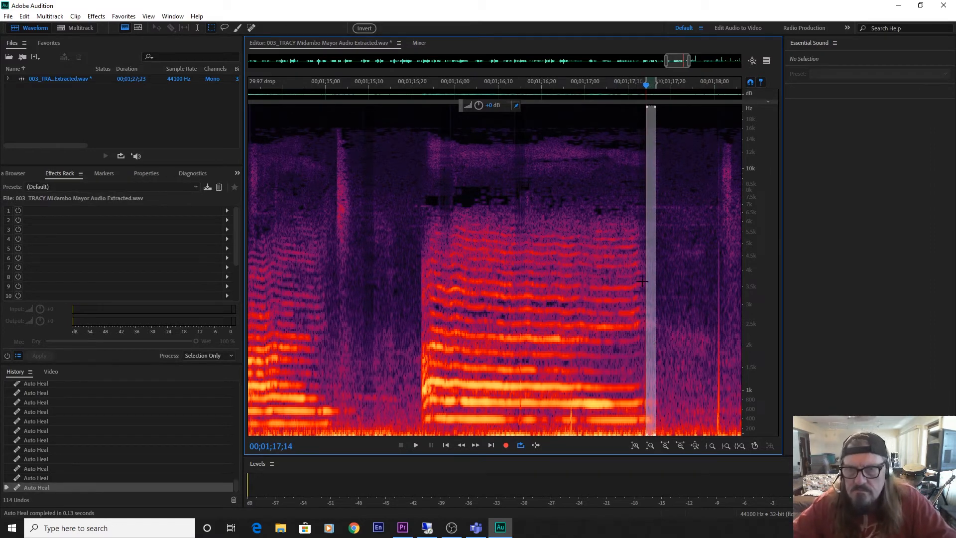
pyautogui.moveTo(651, 290); pyautogui.dragTo(722, 310)
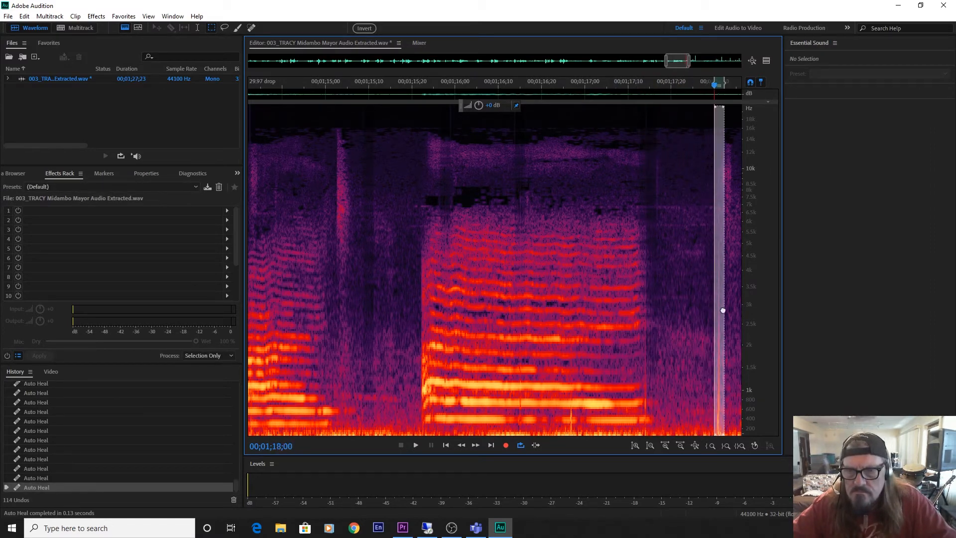
pyautogui.hotkey('shift', 'u')
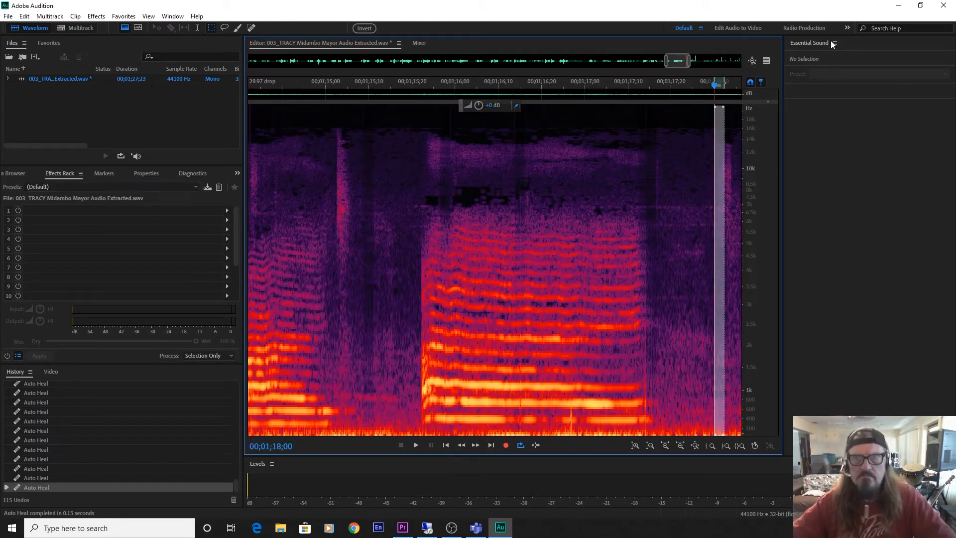
# Auto-heal the click inside the vocal note just after 00;01;19;00, the bright one at 00;01;19;17, and the click at 00;01;20;15.
pyautogui.moveTo(675, 63); pyautogui.dragTo(690, 65)
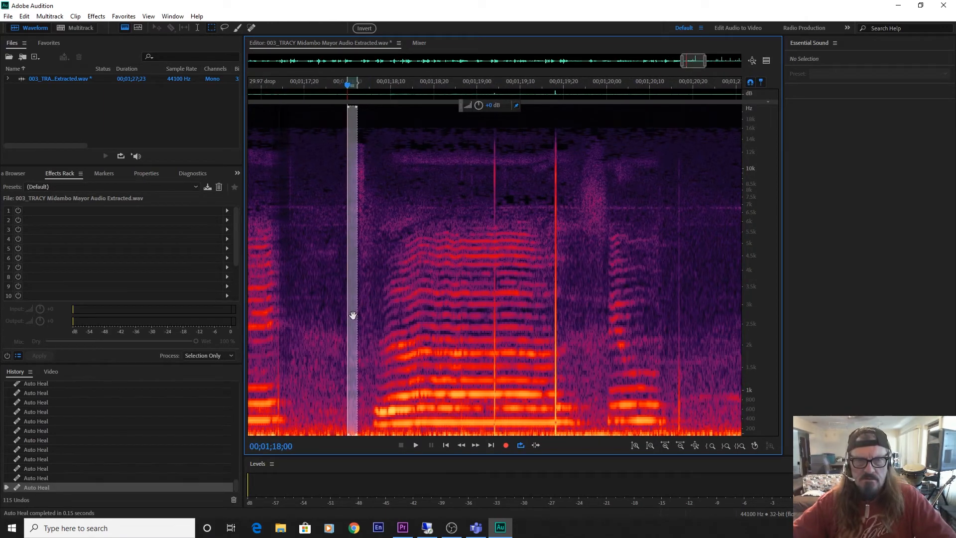
pyautogui.moveTo(352, 315); pyautogui.dragTo(554, 317)
pyautogui.hotkey('ctrl', 'u')
pyautogui.hotkey('ctrl', 'u')
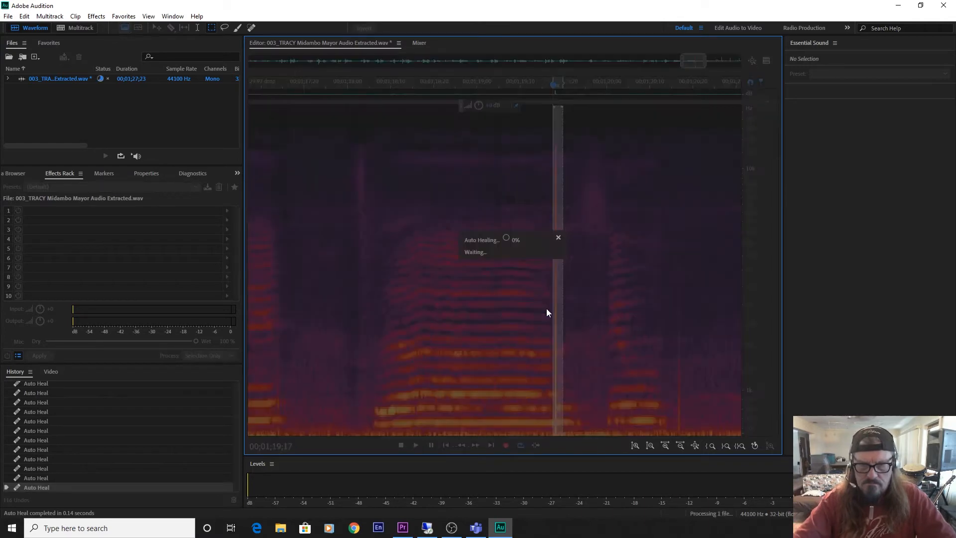
pyautogui.moveTo(558, 306); pyautogui.dragTo(679, 345)
pyautogui.hotkey('ctrl', 'u')
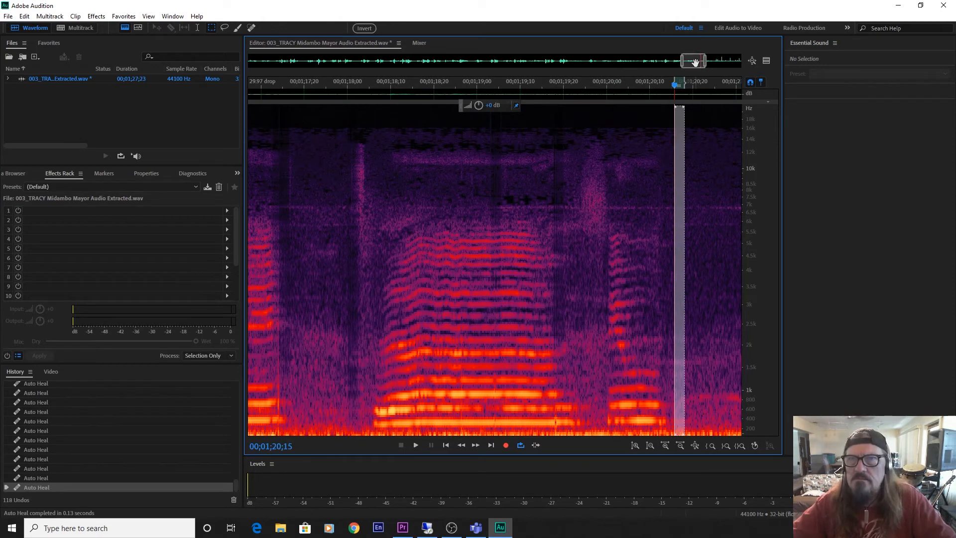
# Auto-heal the click at the onset of the long held note at 00;01;21;01.
pyautogui.moveTo(693, 62); pyautogui.dragTo(707, 64)
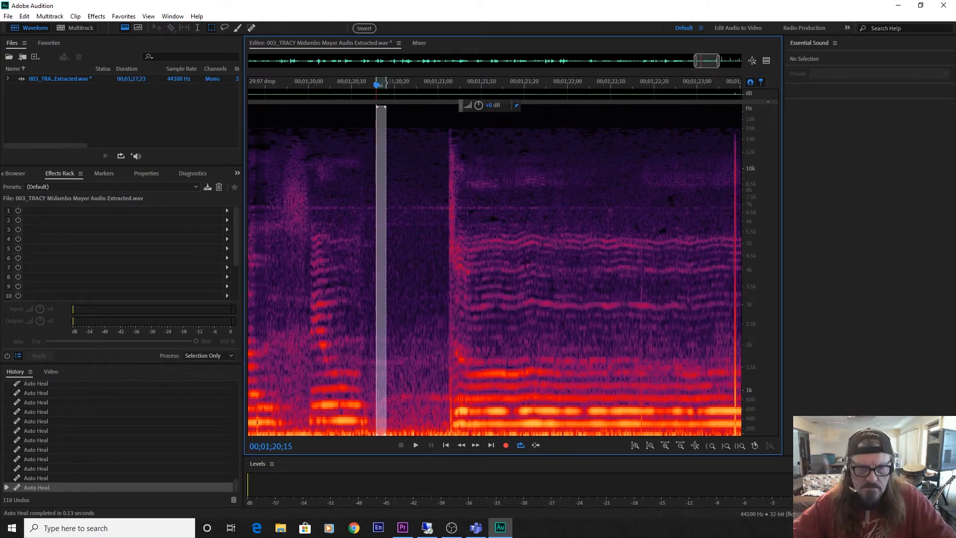
pyautogui.moveTo(383, 345); pyautogui.dragTo(452, 351)
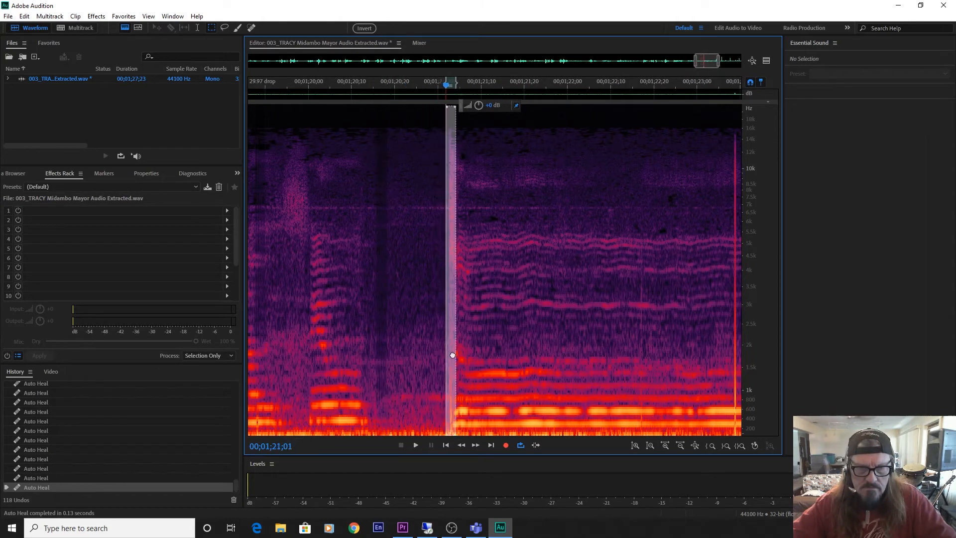
pyautogui.hotkey('ctrl', 'u')
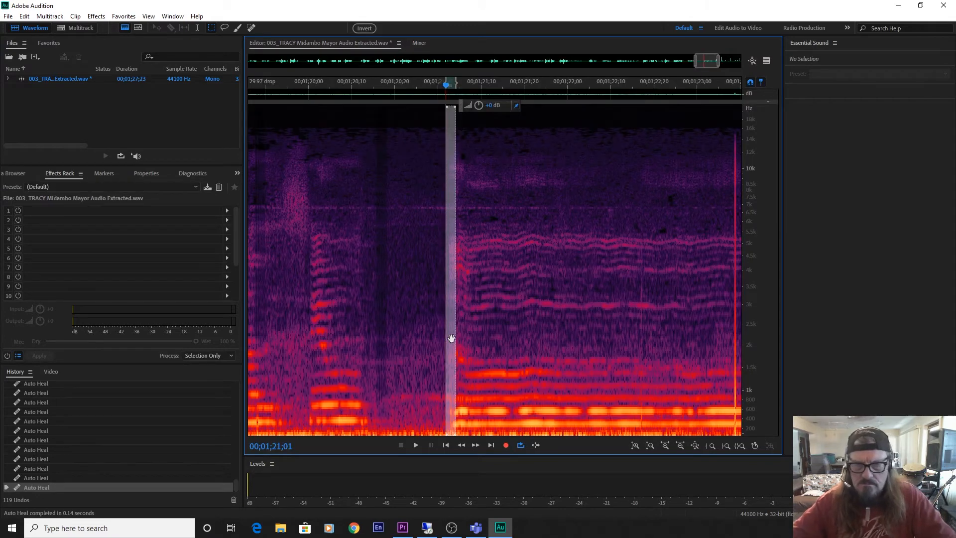
# Make a new narrow full-height selection and auto-heal the clicks in the held note at 00;01;23;07 and 00;01;23;16.
pyautogui.moveTo(706, 62); pyautogui.dragTo(721, 75)
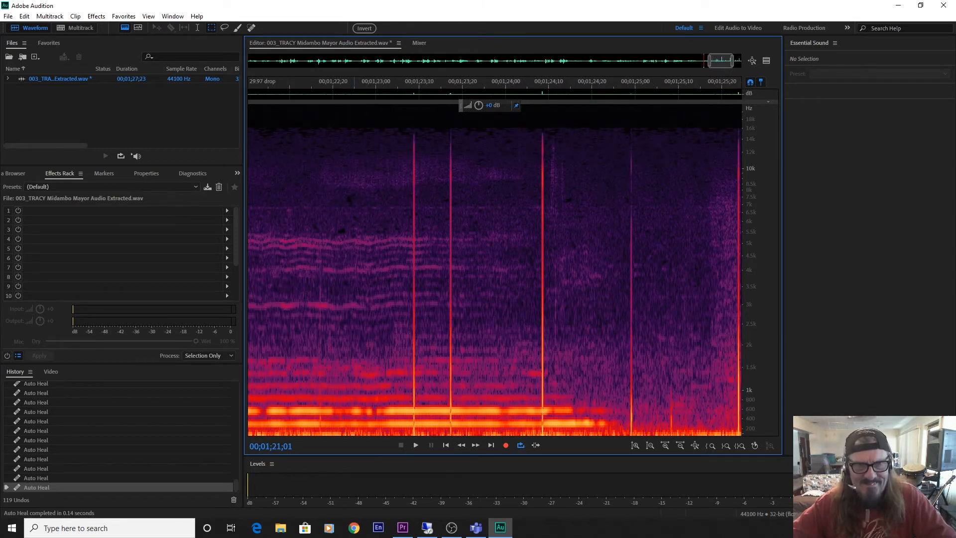
pyautogui.moveTo(350, 123); pyautogui.dragTo(359, 518)
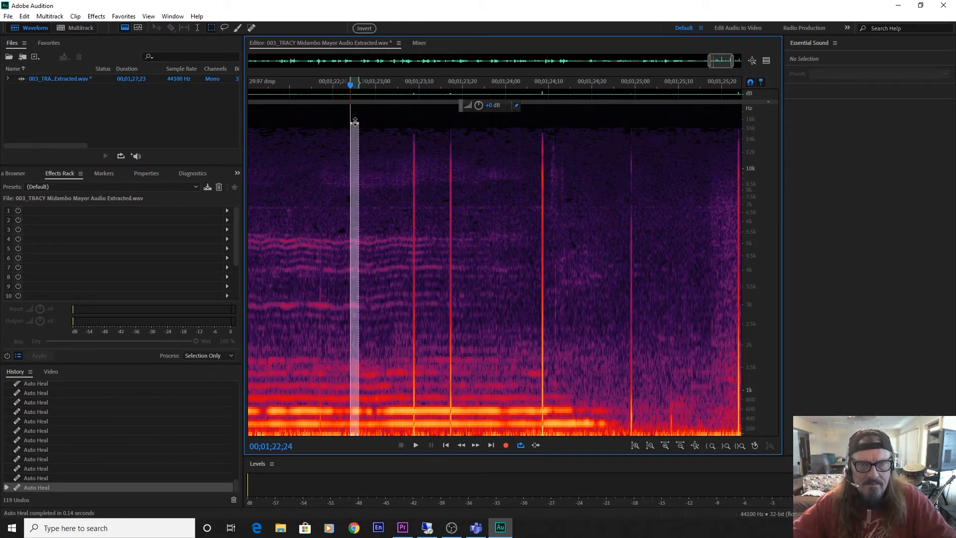
pyautogui.moveTo(355, 122); pyautogui.dragTo(355, 104)
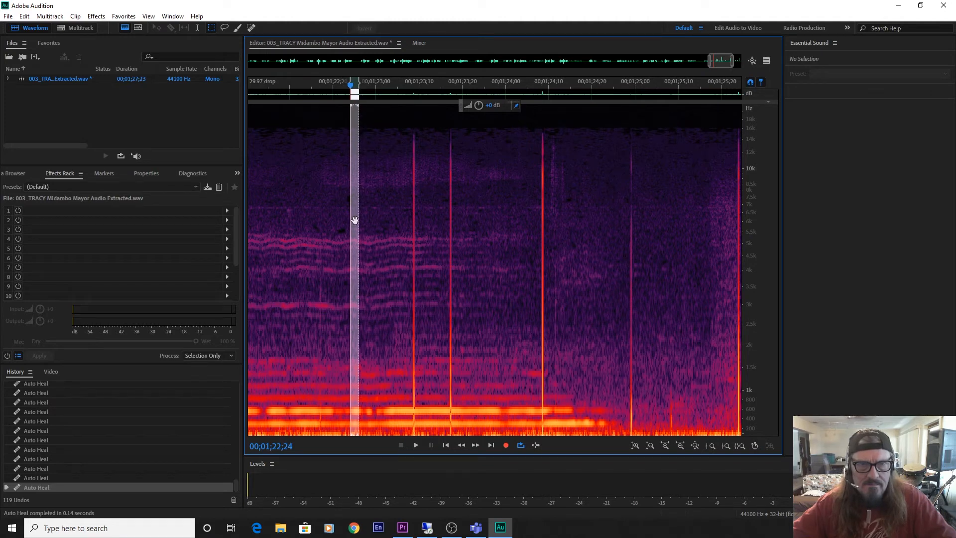
pyautogui.moveTo(355, 219); pyautogui.dragTo(414, 224)
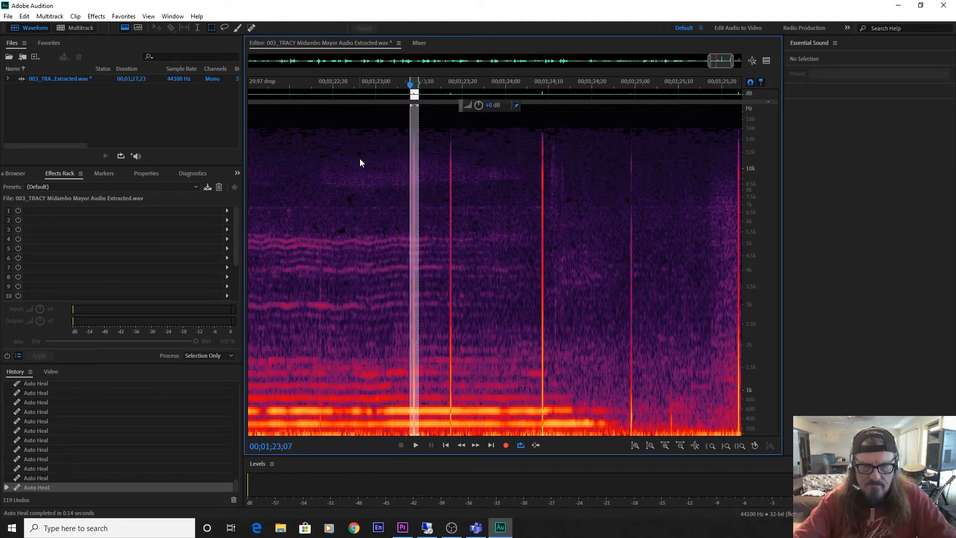
pyautogui.hotkey('ctrl', 'u')
pyautogui.moveTo(414, 209); pyautogui.dragTo(451, 217)
pyautogui.hotkey('ctrl', 'u')
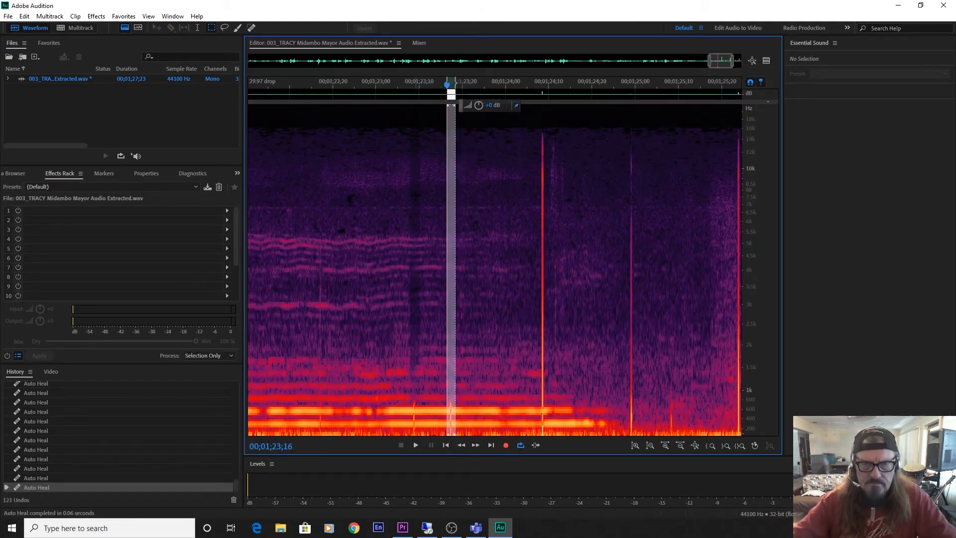
# Auto-heal the tall bright click at 00;01;24;07 and the click in the pause at 00;01;24;27.
pyautogui.moveTo(452, 206); pyautogui.dragTo(545, 229)
pyautogui.hotkey('ctrl', 'u')
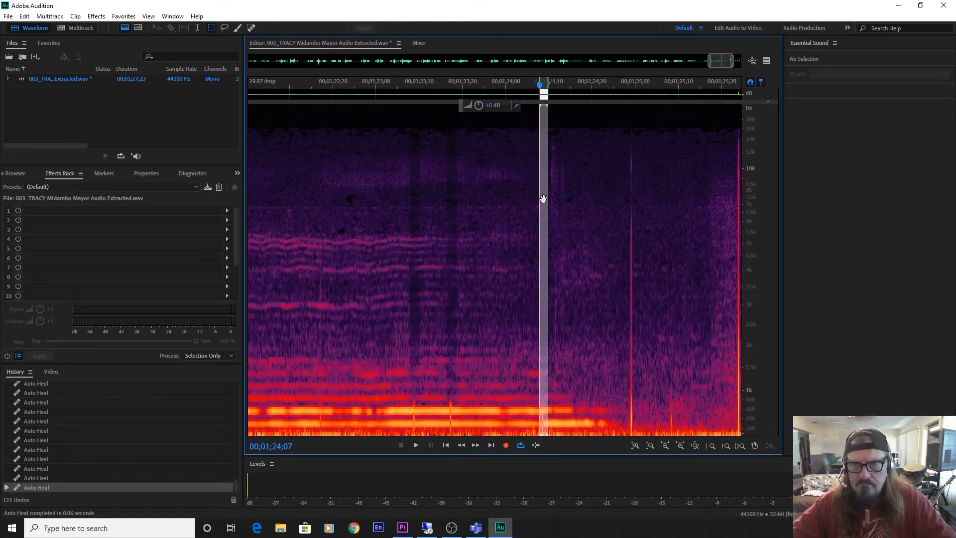
pyautogui.moveTo(543, 198); pyautogui.dragTo(632, 213)
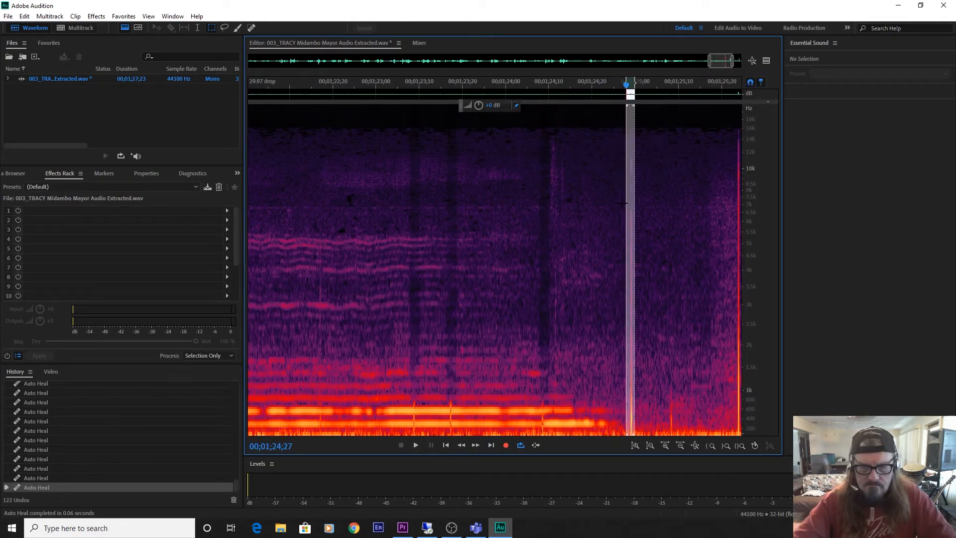
pyautogui.hotkey('ctrl', 'u')
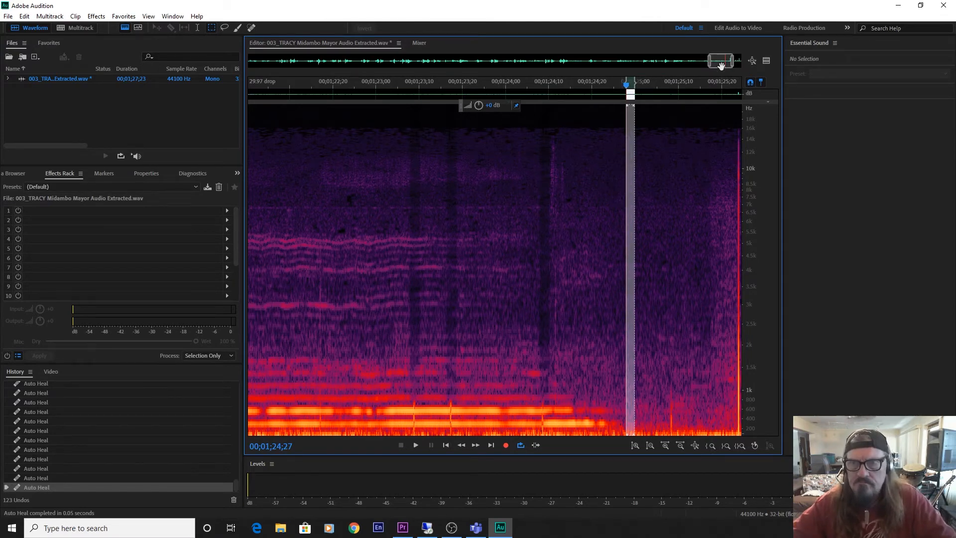
# Auto-heal the tall clicks after the last note, at 00;01;25;22 and 00;01;26;22.
pyautogui.moveTo(721, 61); pyautogui.dragTo(731, 69)
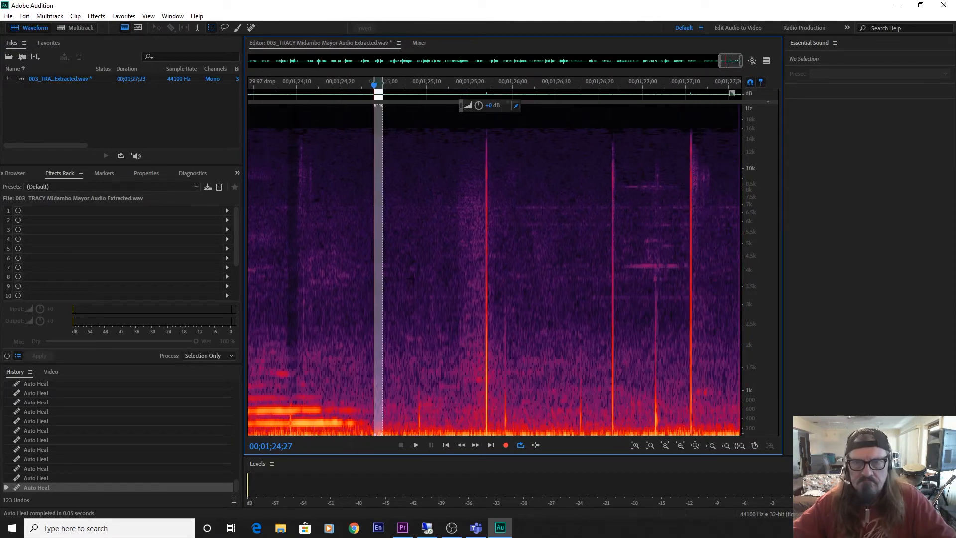
pyautogui.moveTo(378, 279); pyautogui.dragTo(487, 291)
pyautogui.hotkey('ctrl', 'u')
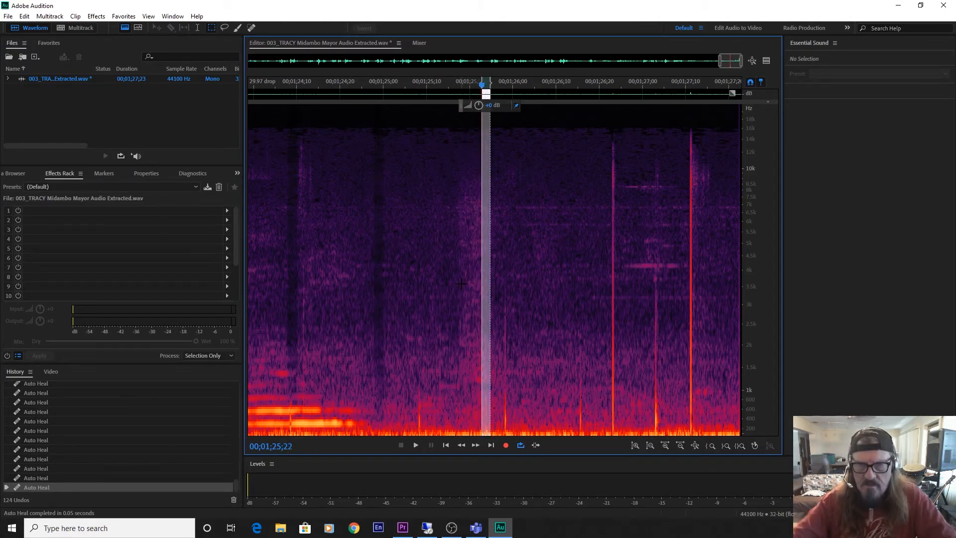
pyautogui.moveTo(487, 276); pyautogui.dragTo(615, 291)
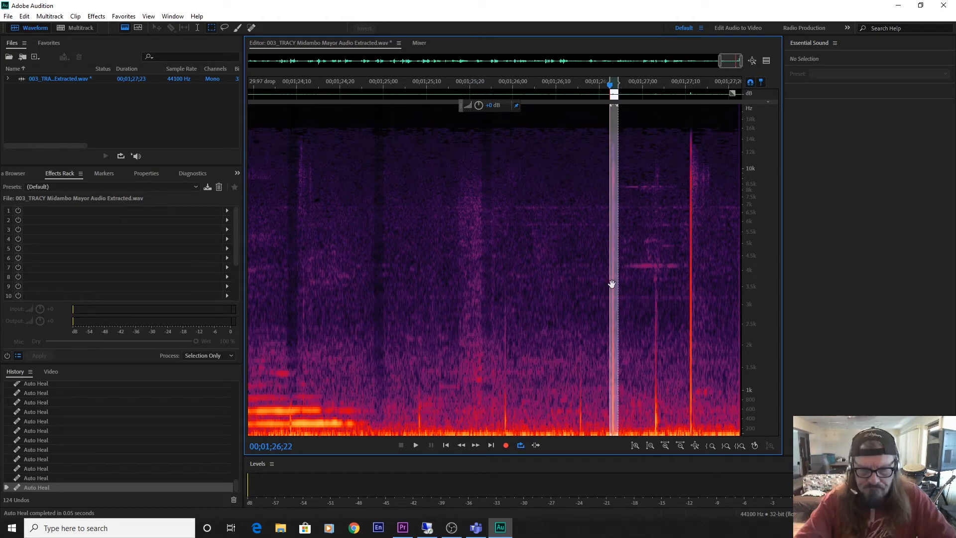
pyautogui.hotkey('ctrl', 'u')
# Auto-heal the click just after 00;01;27;00 and the bright click at 00;01;27;10 near the end of the file.
pyautogui.moveTo(615, 284); pyautogui.dragTo(693, 300)
pyautogui.hotkey('ctrl', 'u')
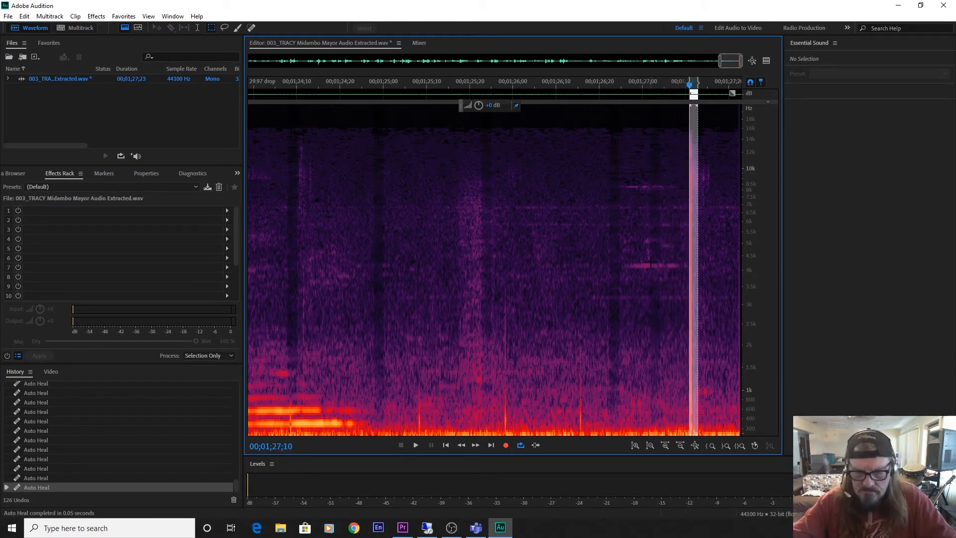
pyautogui.hotkey('ctrl', 'u')
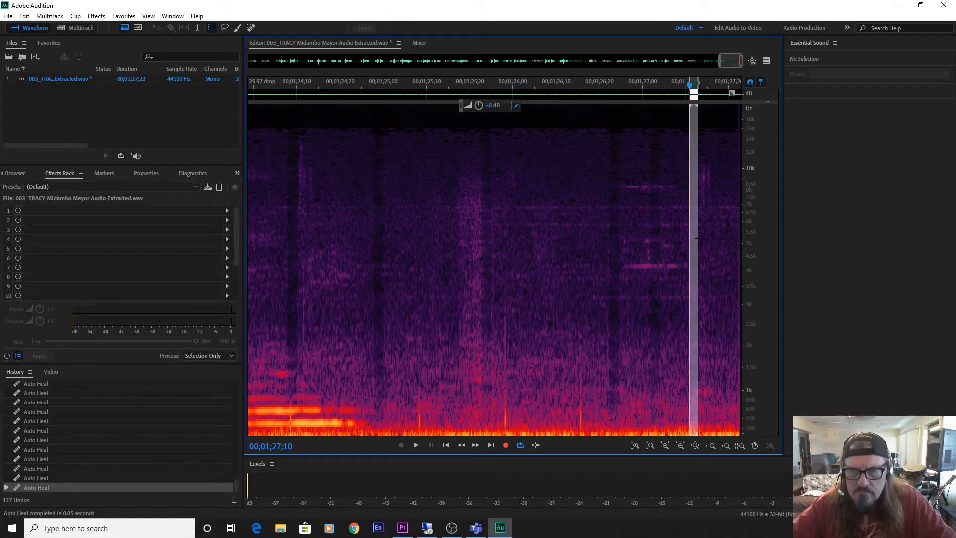
# Auto-heal the three short low-frequency clicks at 00;01;25;27, about 00;01;25;08, and 00;01;26;14.
pyautogui.moveTo(695, 242); pyautogui.dragTo(507, 268)
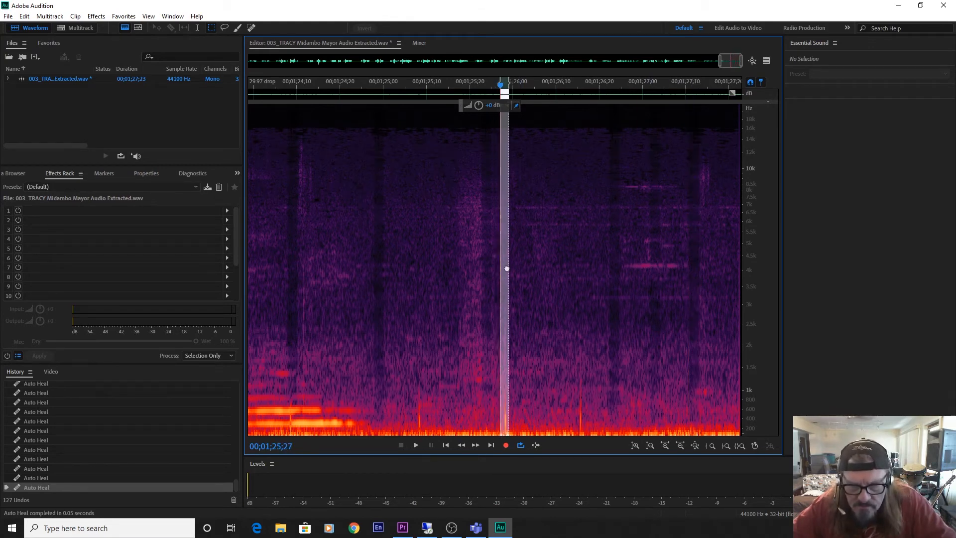
pyautogui.hotkey('ctrl', 'u')
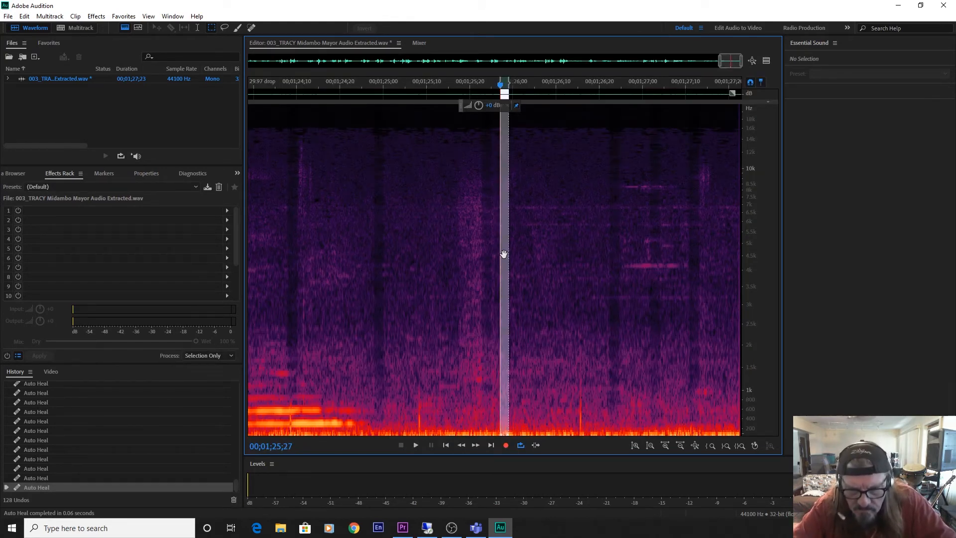
pyautogui.moveTo(504, 237); pyautogui.dragTo(581, 268)
pyautogui.hotkey('ctrl', 'u')
pyautogui.hotkey('ctrl', 'u')
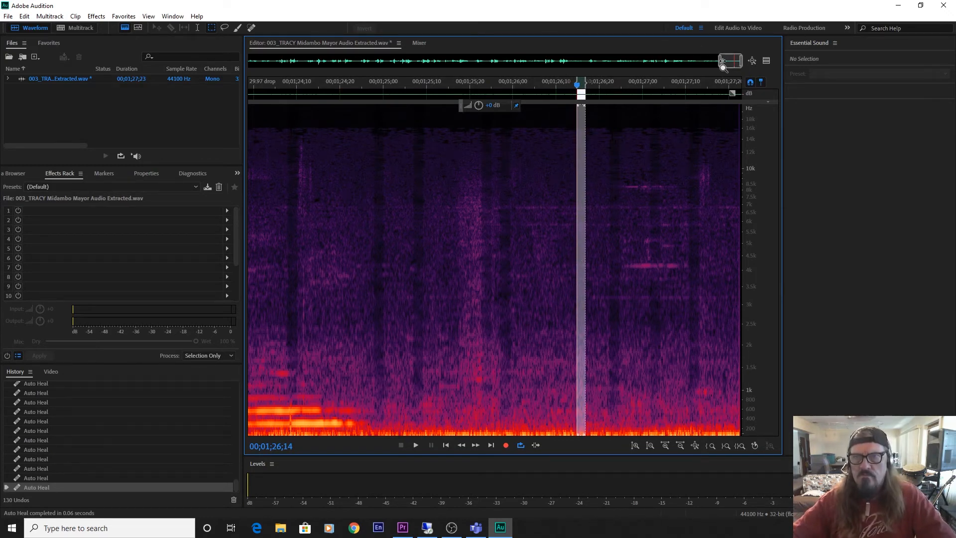
# Play the healed vocal from about 00;01;11 and inspect its spectrogram for remaining clicks, stopping within the final held note.
pyautogui.moveTo(723, 62); pyautogui.dragTo(617, 86)
pyautogui.click(366, 245)
pyautogui.press('space')
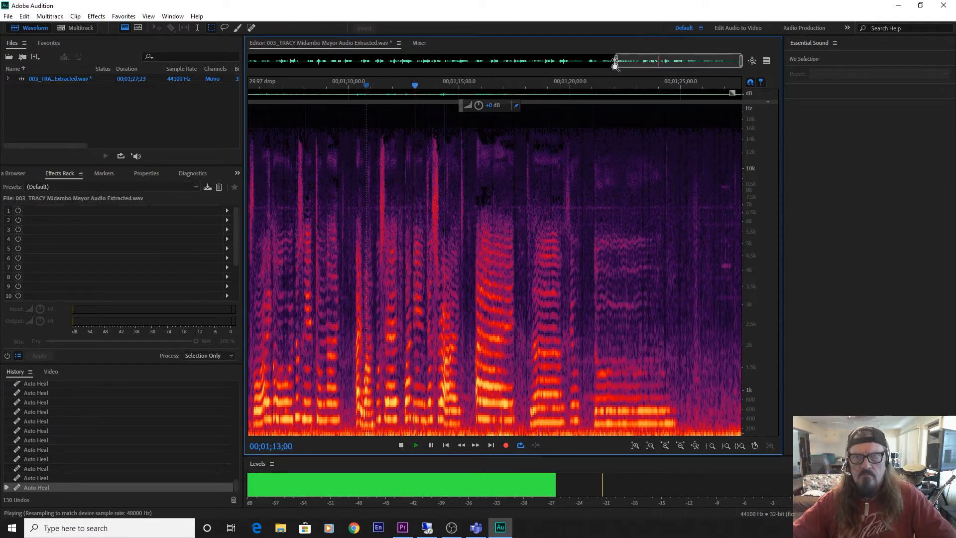
pyautogui.moveTo(615, 62); pyautogui.dragTo(249, 63)
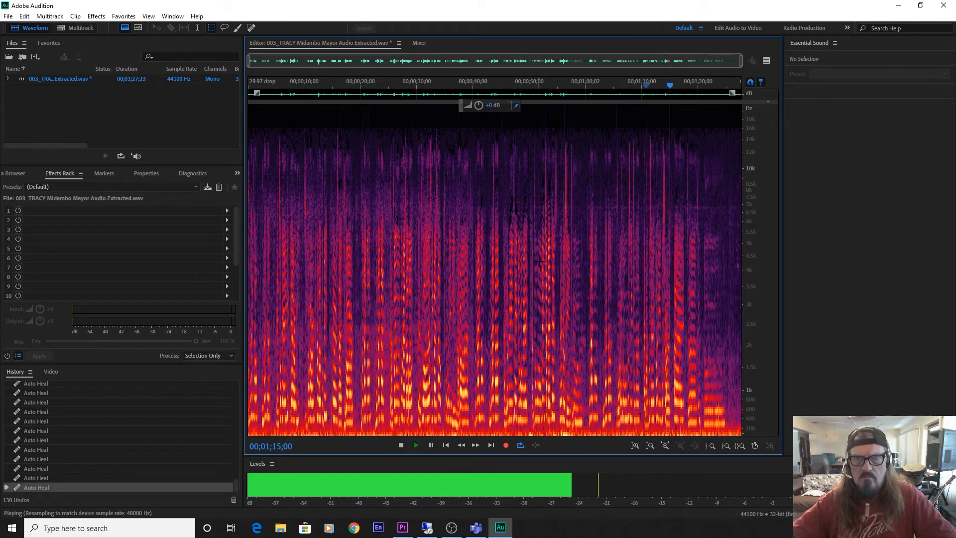
pyautogui.scroll(2, 537, 257)
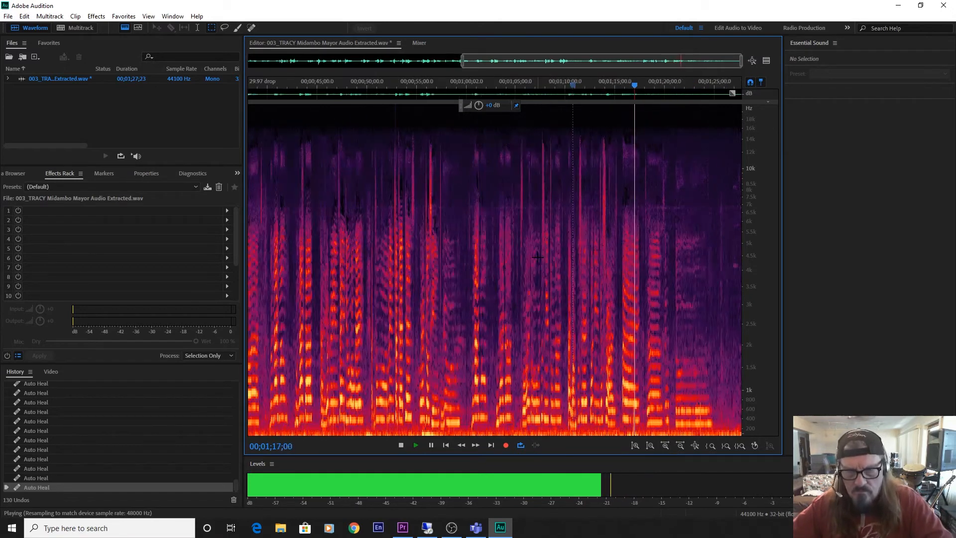
pyautogui.scroll(3, 537, 257)
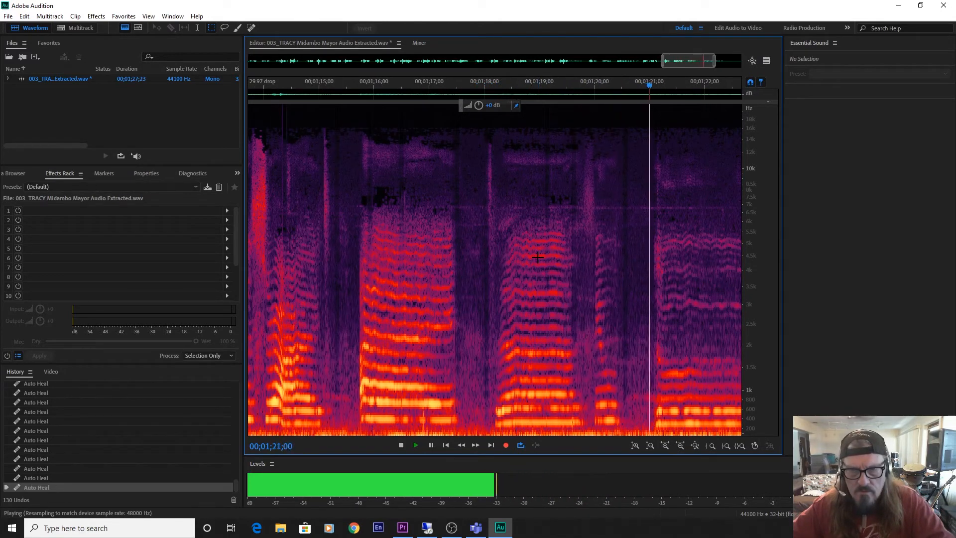
pyautogui.scroll(1, 537, 257)
pyautogui.press('space')
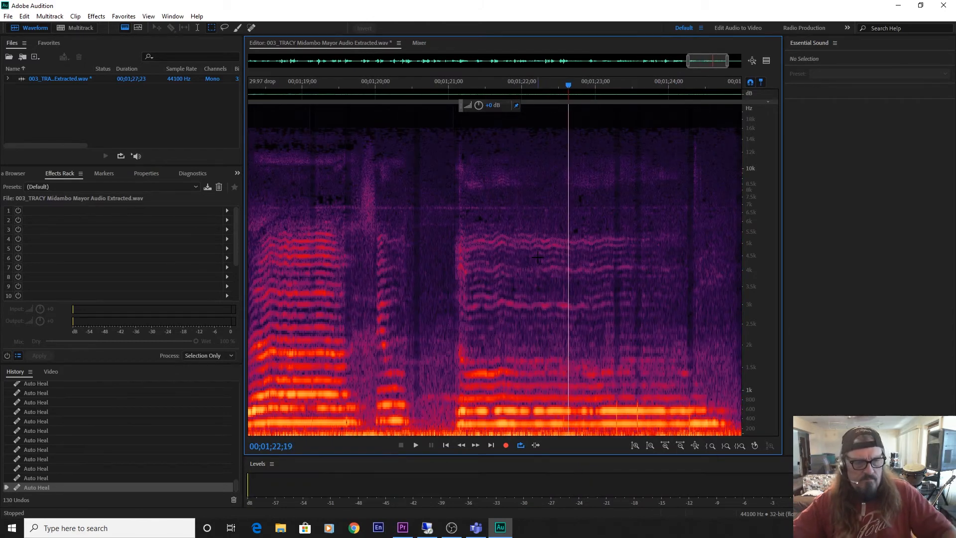
# Save the healed audio, switch to Premiere Pro, select clip 003 in the FINAL sequence and play the sequence.
pyautogui.hotkey('ctrl', 's')
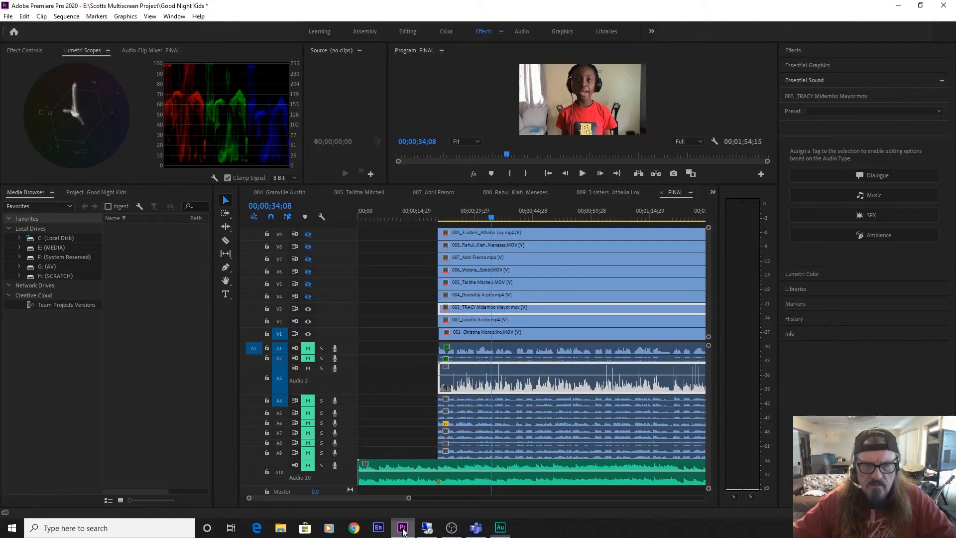
pyautogui.click(403, 529)
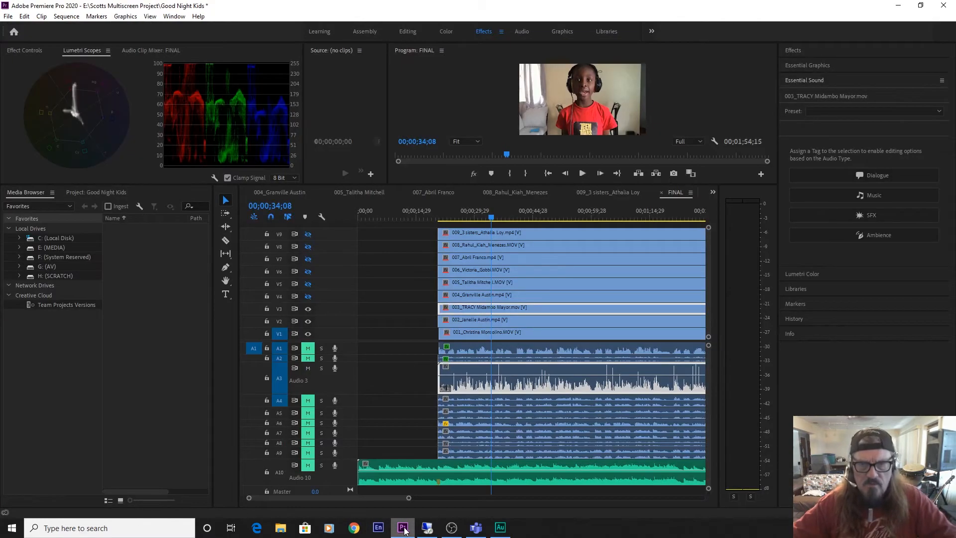
pyautogui.click(506, 310)
pyautogui.hotkey('alt', 'space')
pyautogui.press('Escape')
pyautogui.press('space')
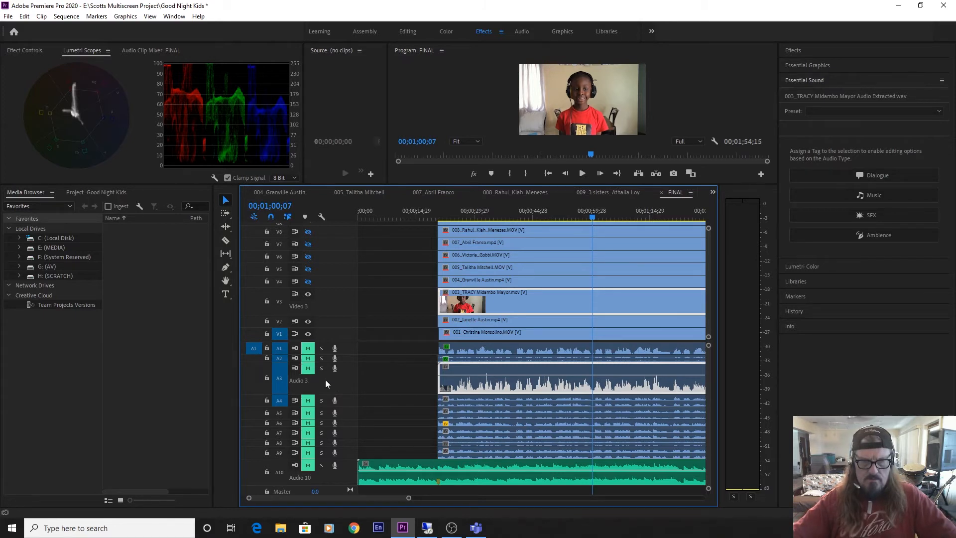
# Collapse audio track A3, expand A4, unmute A4 and play a short passage from about 00;01;00;07.
pyautogui.scroll(-2, 325, 380)
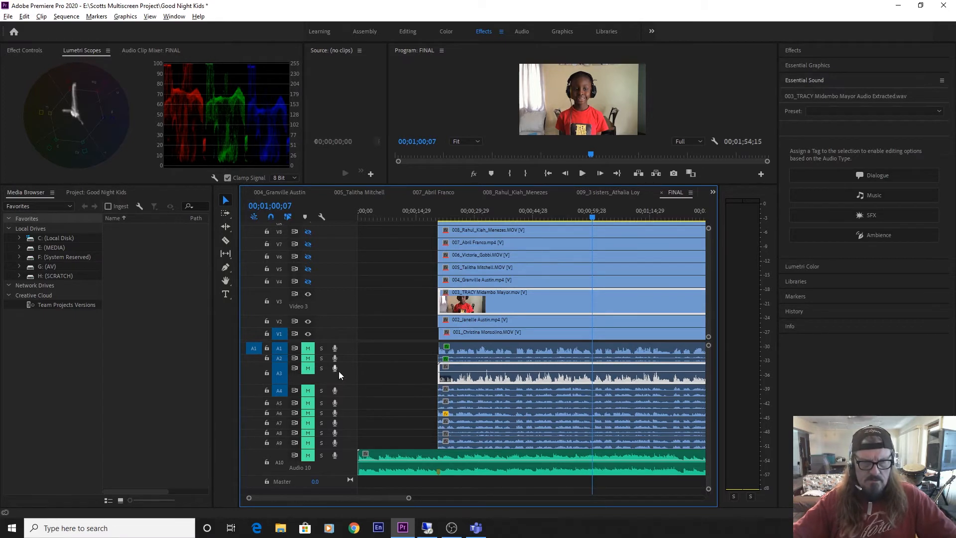
pyautogui.scroll(-3, 341, 370)
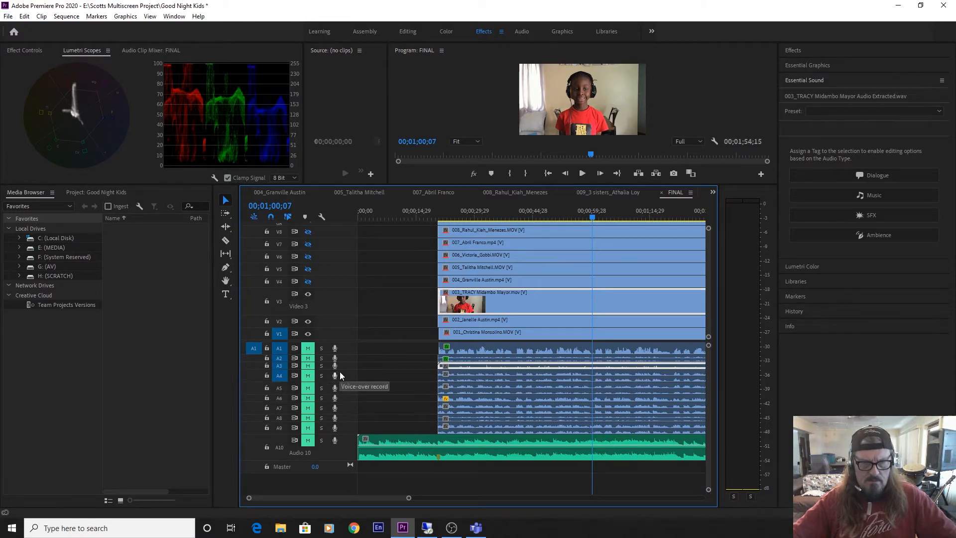
pyautogui.scroll(3, 341, 378)
pyautogui.scroll(1, 341, 377)
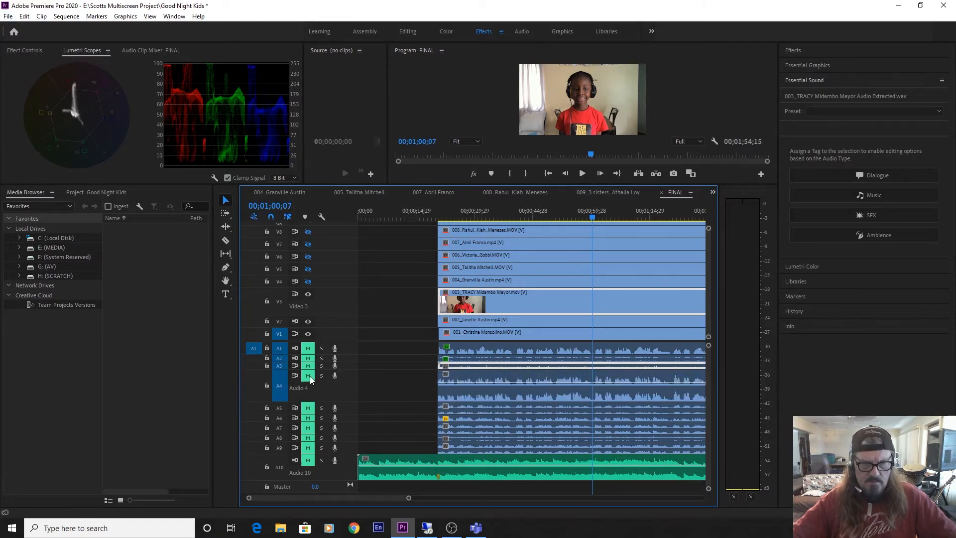
pyautogui.click(308, 376)
pyautogui.press('space')
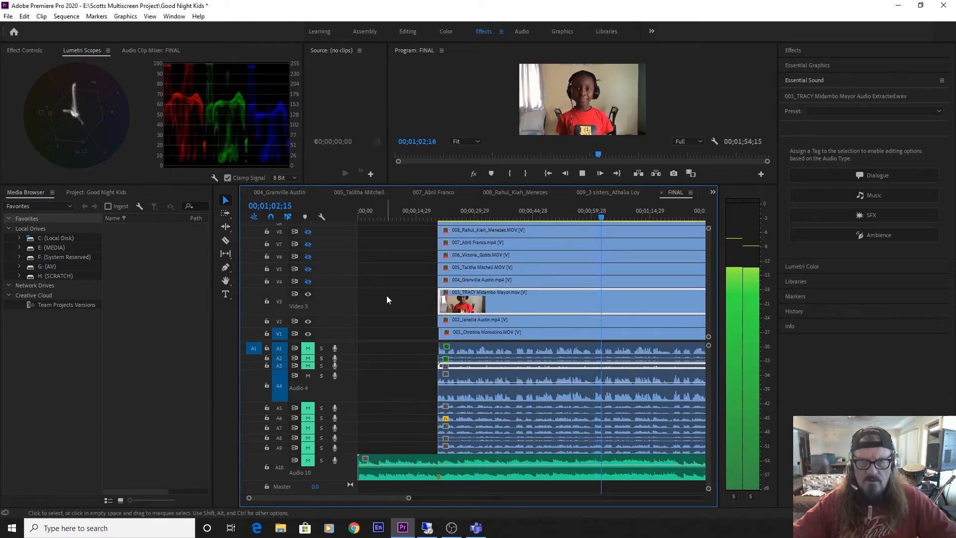
pyautogui.press('space')
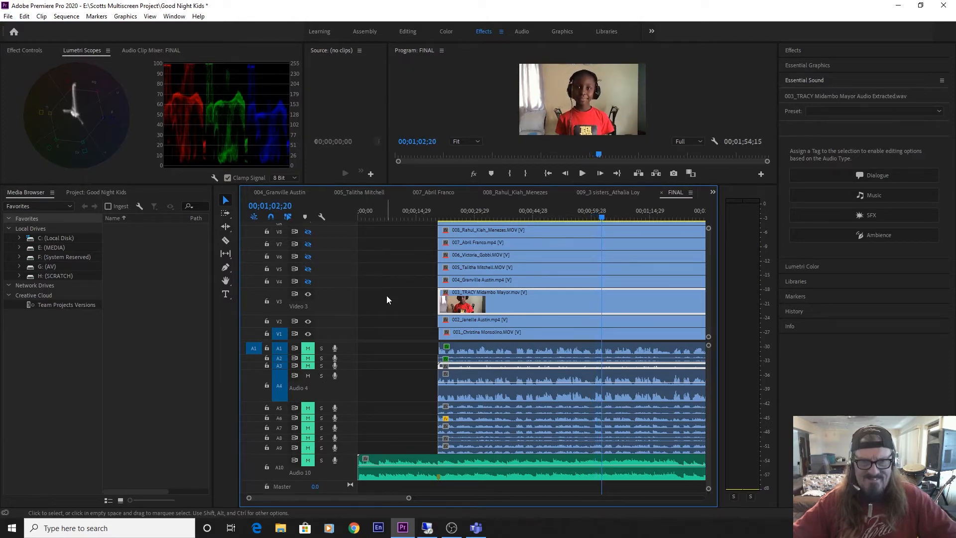
# Show video track V4, hide V3 and resume playback of the sequence.
pyautogui.click(308, 282)
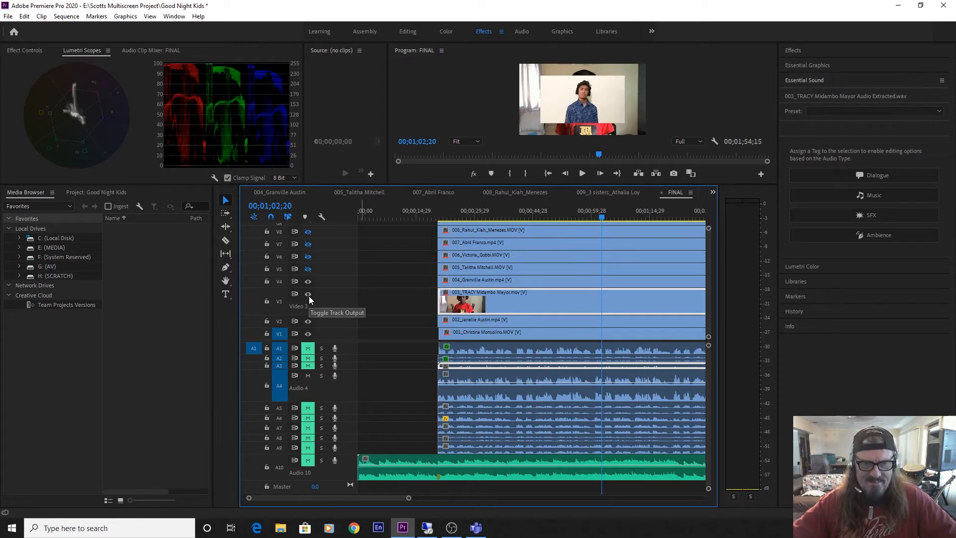
pyautogui.click(308, 295)
pyautogui.press('space')
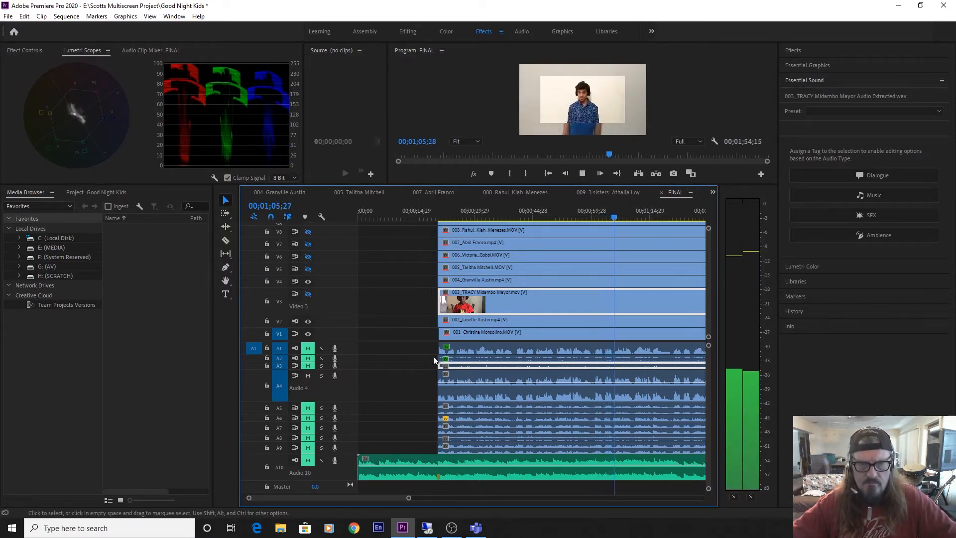
# Tag clip 004's audio on A4 as Dialogue and auto-match its loudness.
pyautogui.click(537, 399)
pyautogui.click(307, 375)
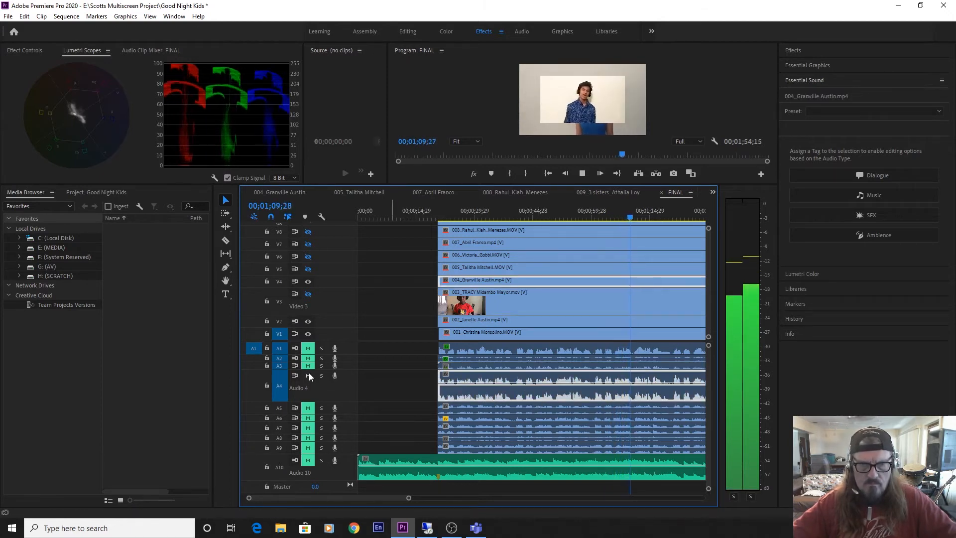
pyautogui.click(874, 175)
pyautogui.click(811, 170)
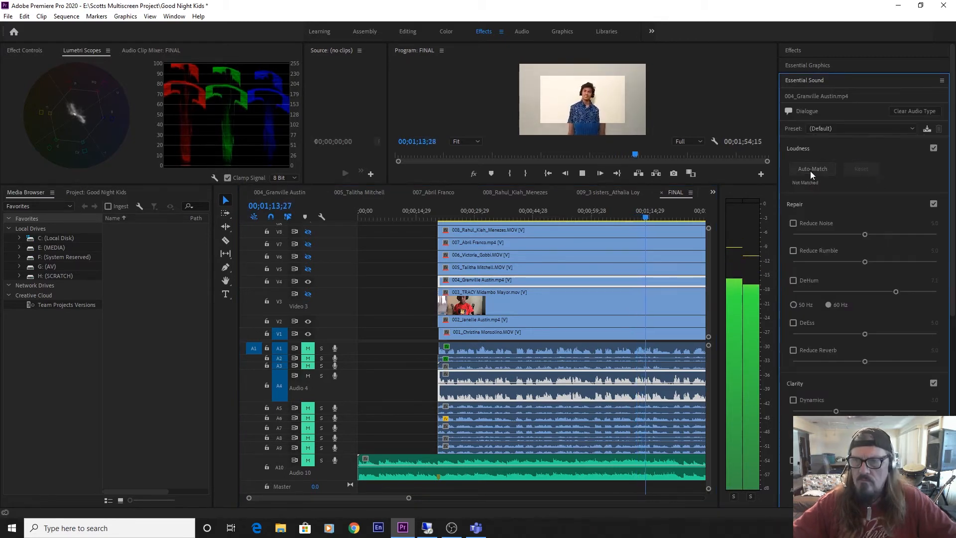
pyautogui.click(810, 171)
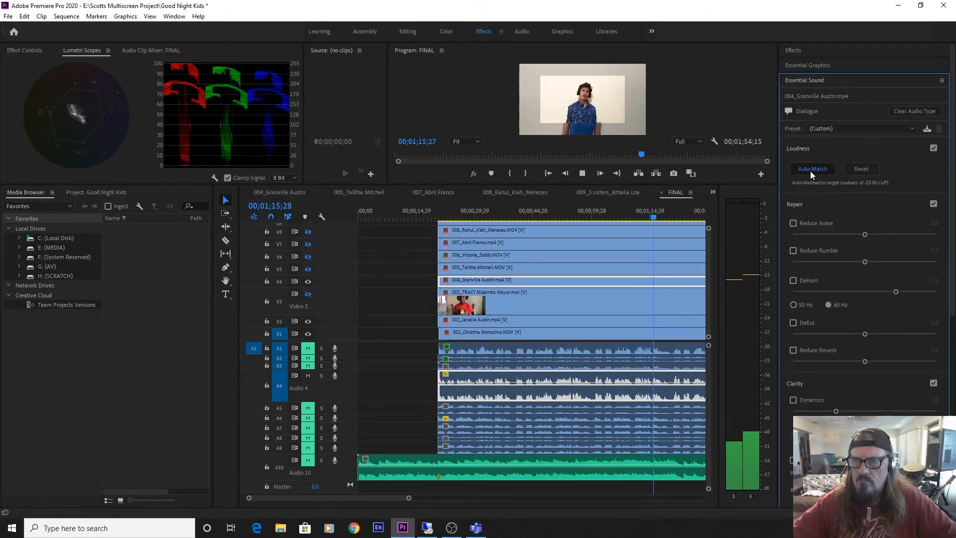
# Enable clip 004's Reduce Noise at 3.0, Dynamics at 5.0 and Reduce Reverb at 0.0 during playback.
pyautogui.click(794, 222)
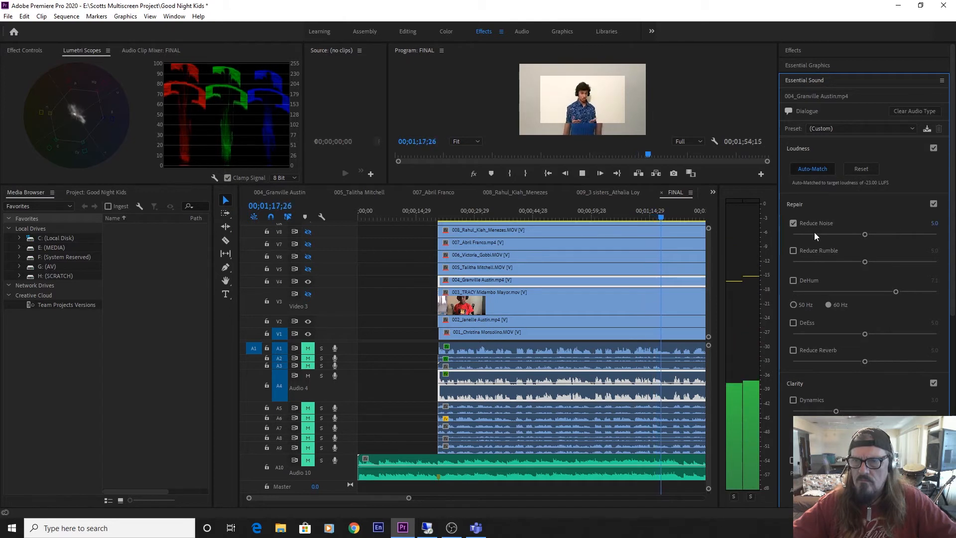
pyautogui.moveTo(814, 232); pyautogui.dragTo(836, 234)
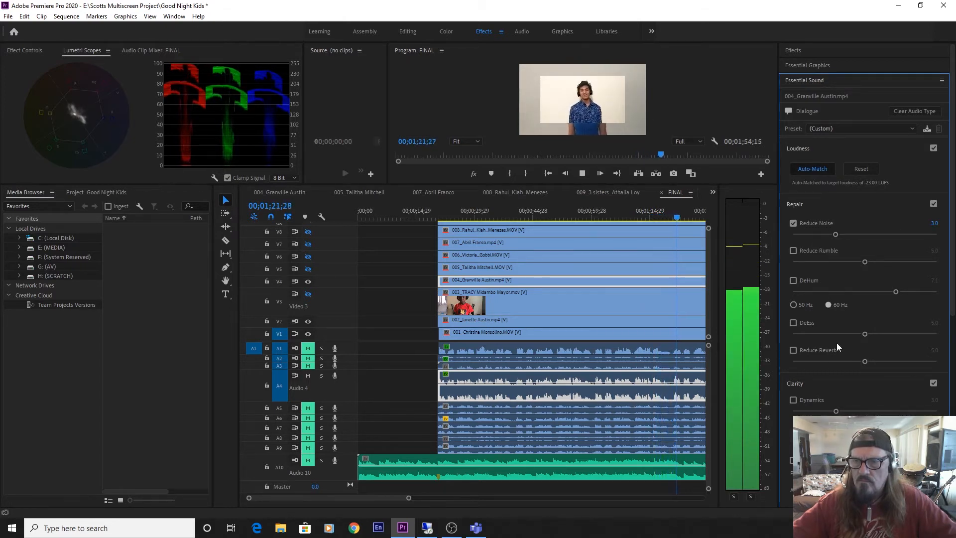
pyautogui.moveTo(800, 358); pyautogui.dragTo(808, 360)
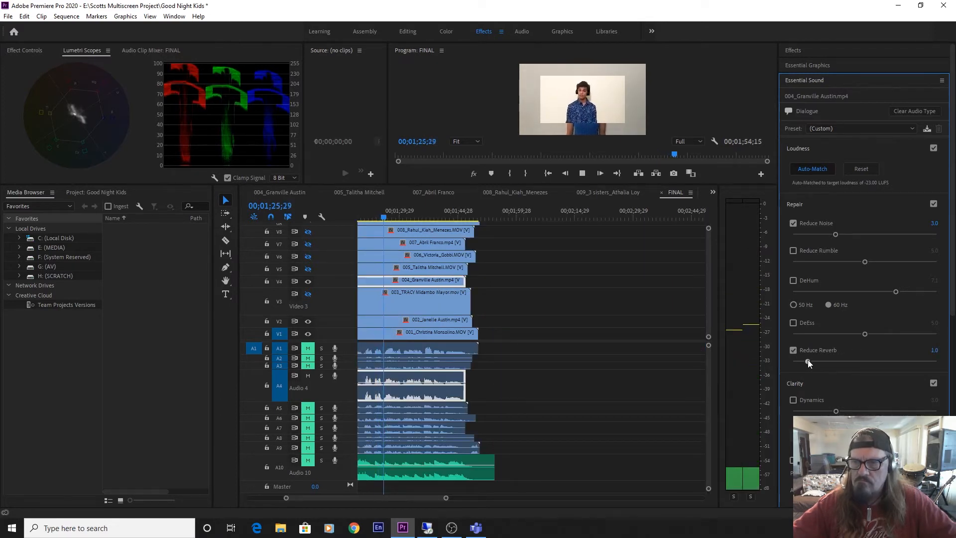
pyautogui.moveTo(836, 411); pyautogui.dragTo(866, 412)
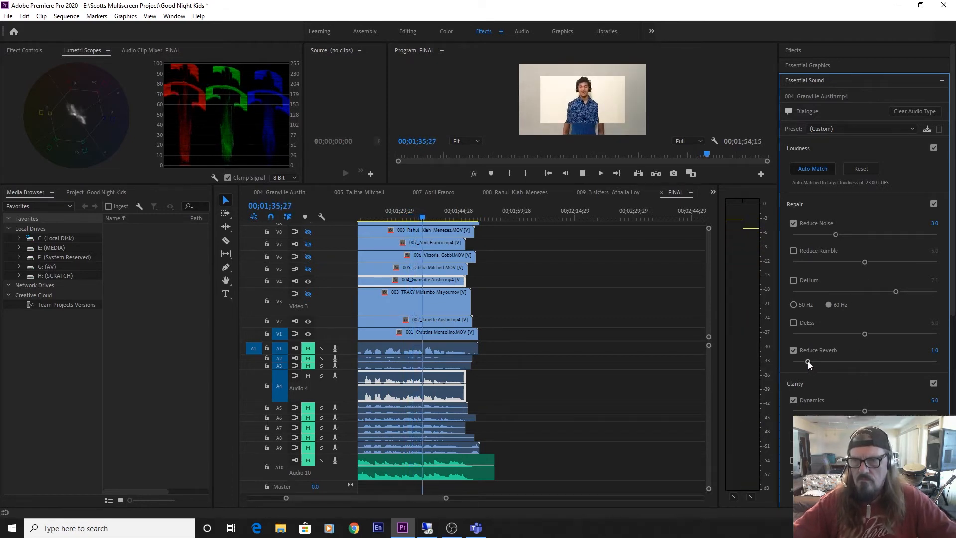
pyautogui.moveTo(806, 360); pyautogui.dragTo(779, 360)
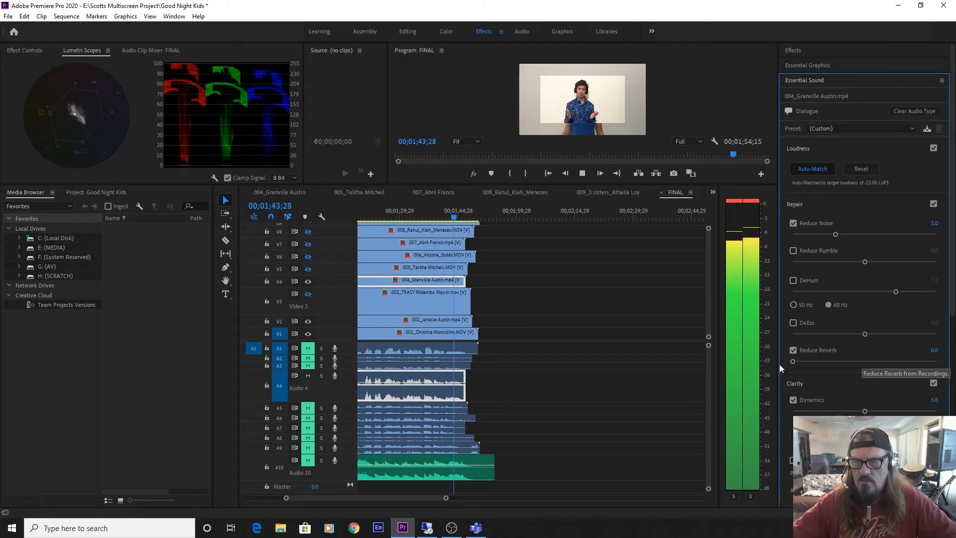
# Return the playhead to the start of the performers' clips at 00;00;20;17 and play clip 004's cleaned vocal.
pyautogui.press('space')
pyautogui.press('Up')
pyautogui.press('Up')
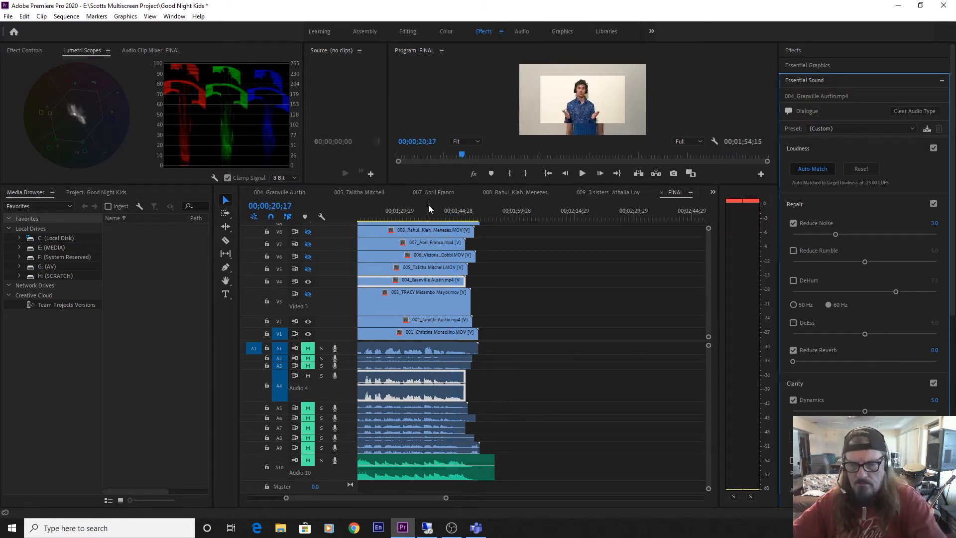
pyautogui.press('space')
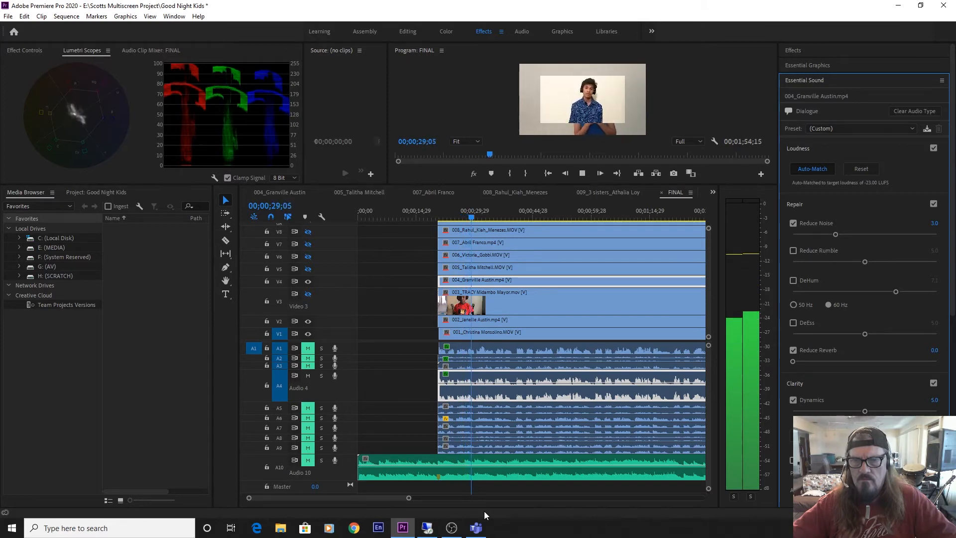
pyautogui.press('space')
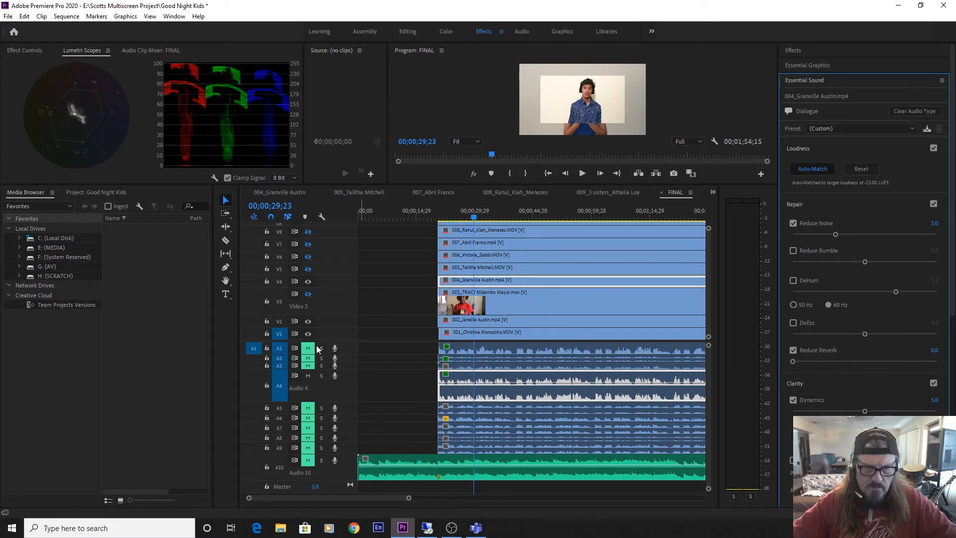
# Mute A4, unmute A1 and set clip 001's creative reverb preset to Auditorium, collapsing its Loudness and Repair settings.
pyautogui.click(308, 375)
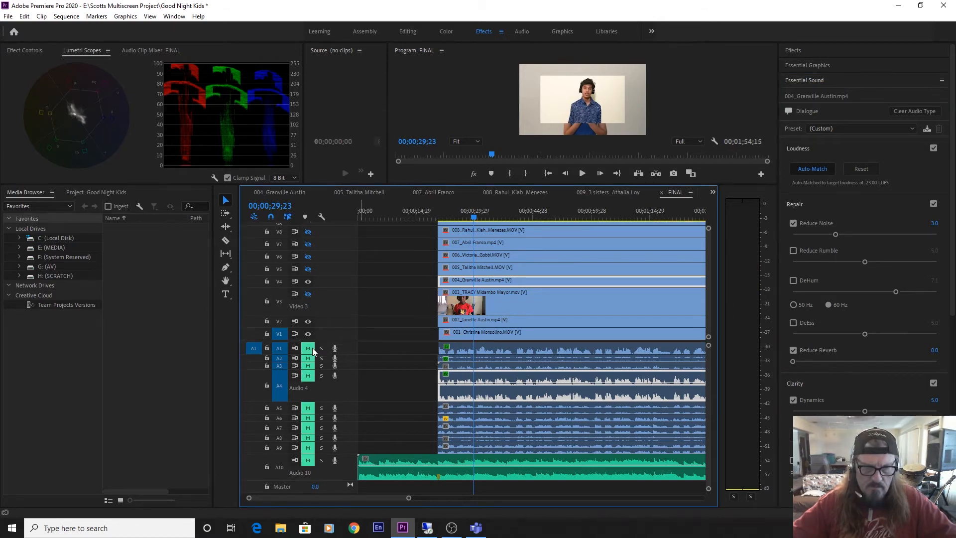
pyautogui.click(474, 348)
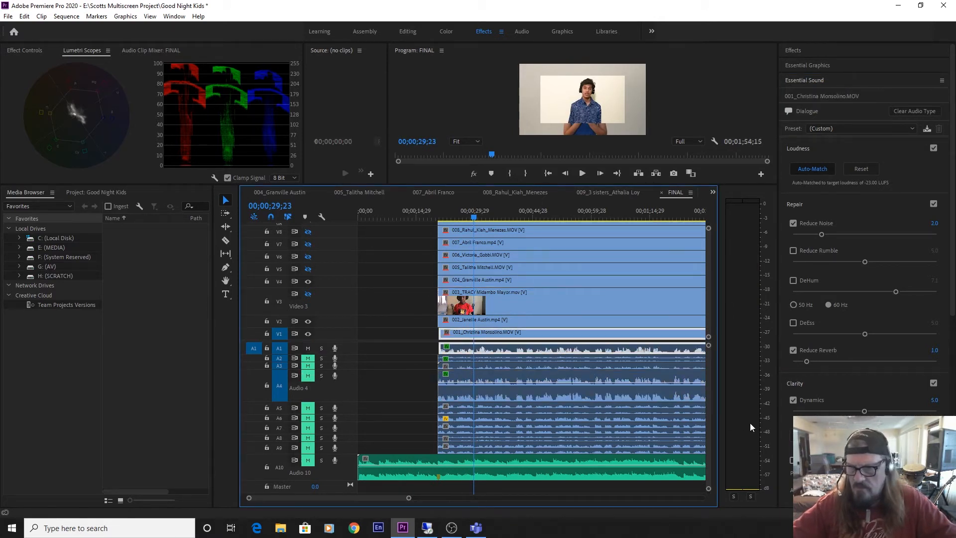
pyautogui.click(794, 147)
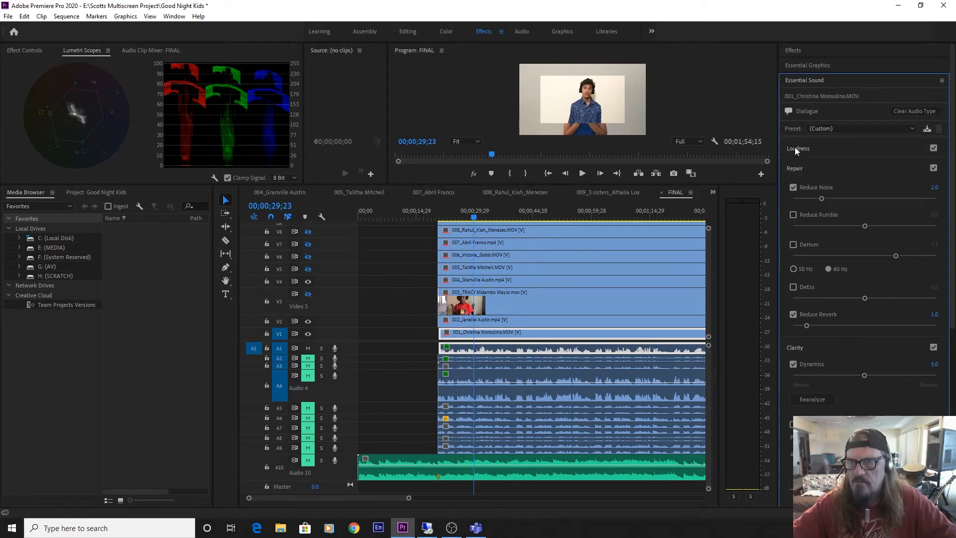
pyautogui.click(796, 168)
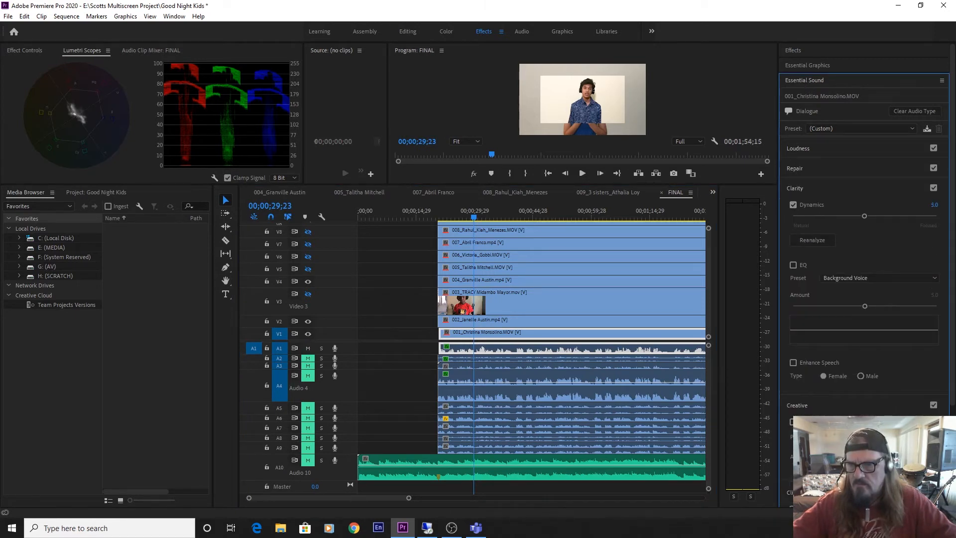
pyautogui.click(879, 437)
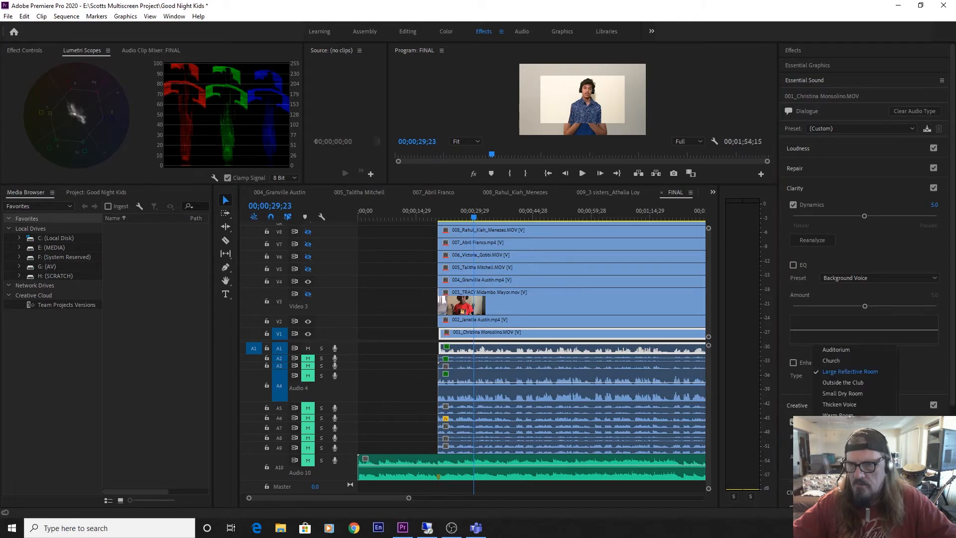
pyautogui.click(841, 352)
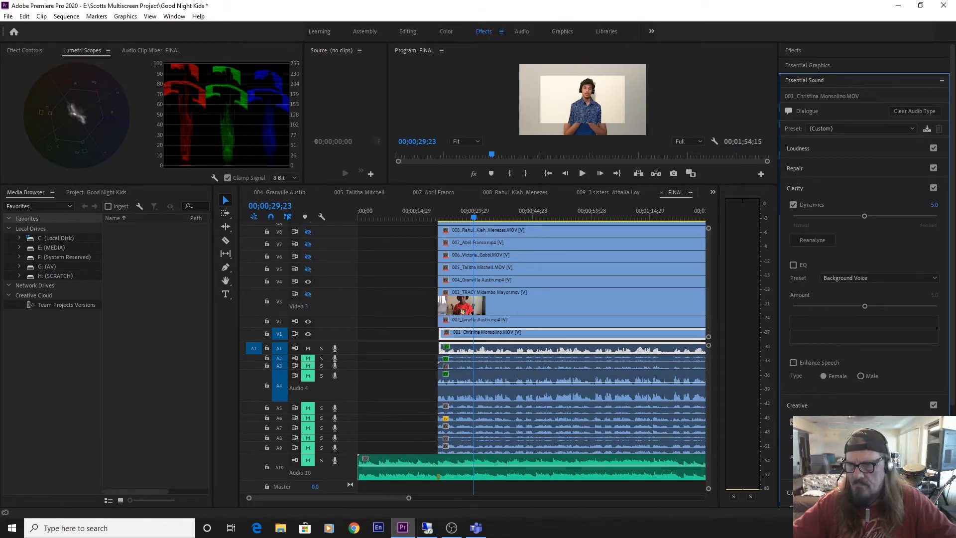
# Play clip 001's vocal in short passages from 00;00;29;23 to 00;00;52;19 to judge its reverb.
pyautogui.press('space')
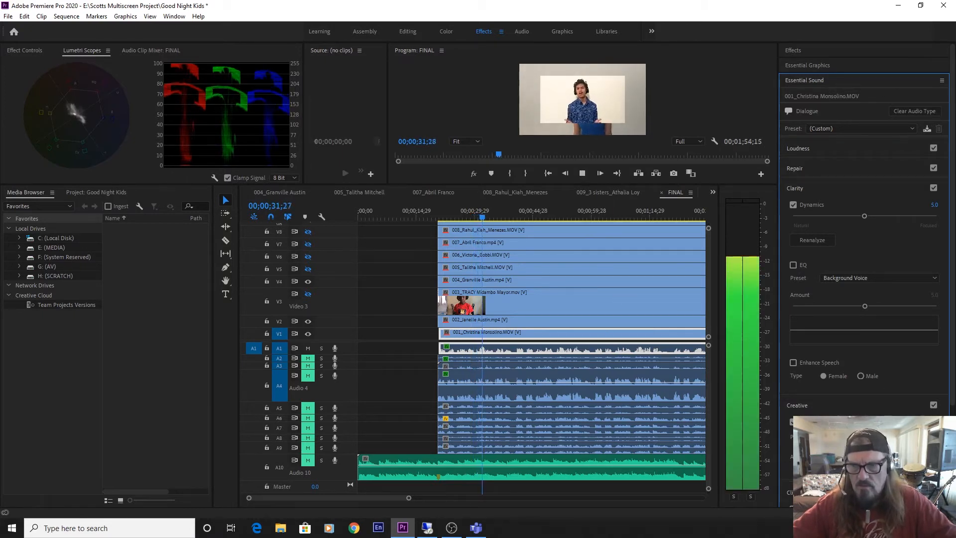
pyautogui.press('space')
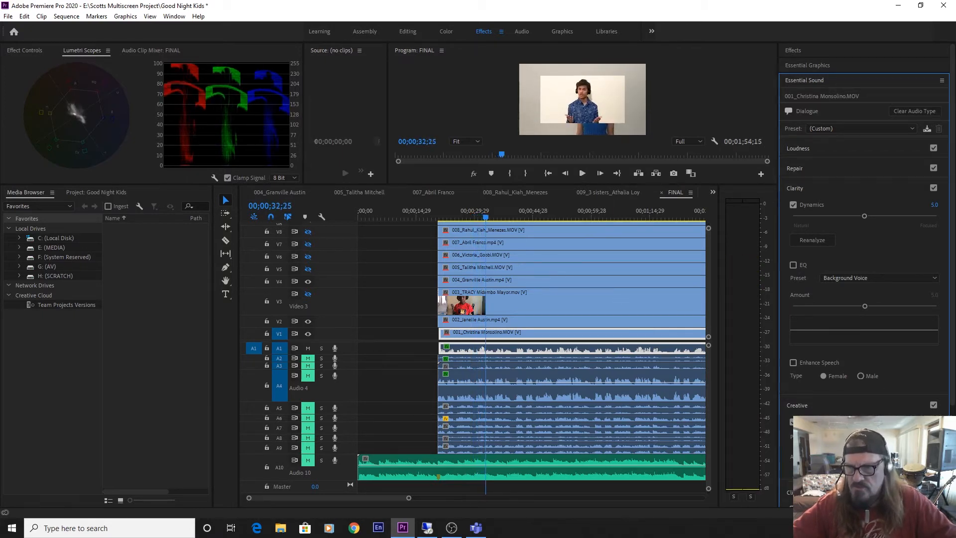
pyautogui.press('space')
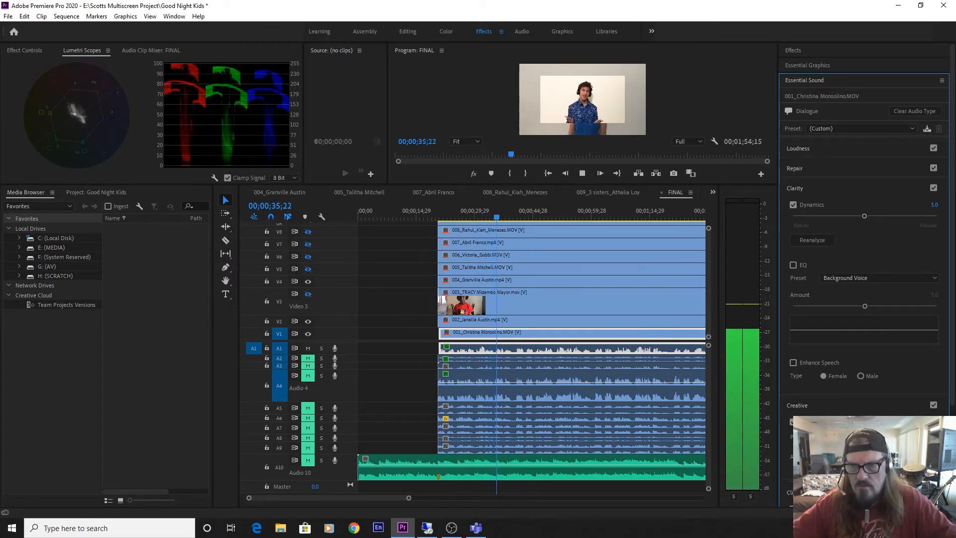
pyautogui.press('space')
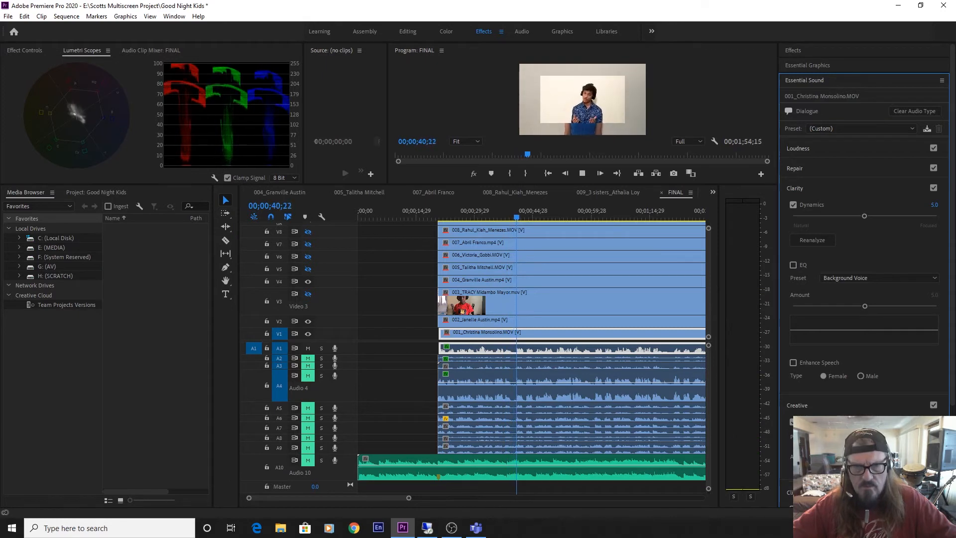
pyautogui.press('space')
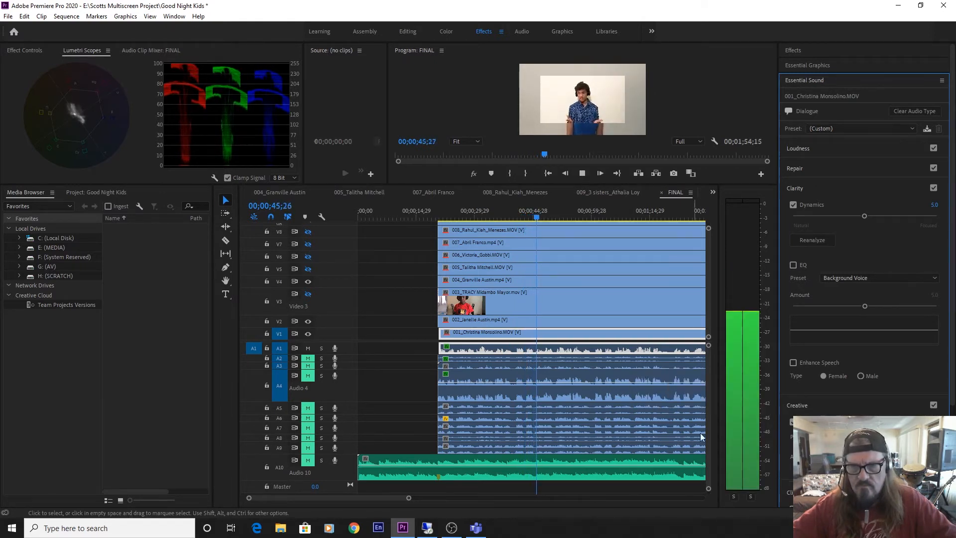
pyautogui.press('space')
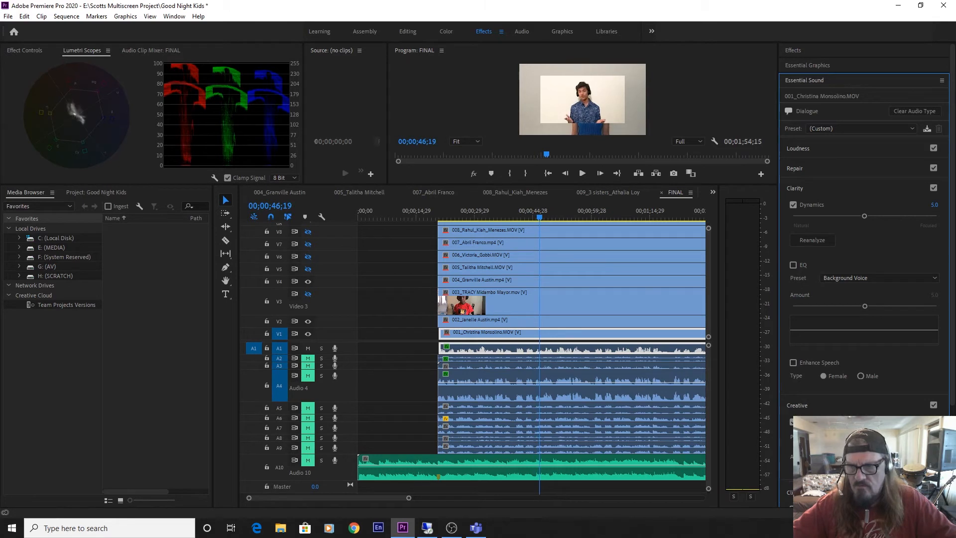
pyautogui.press('space')
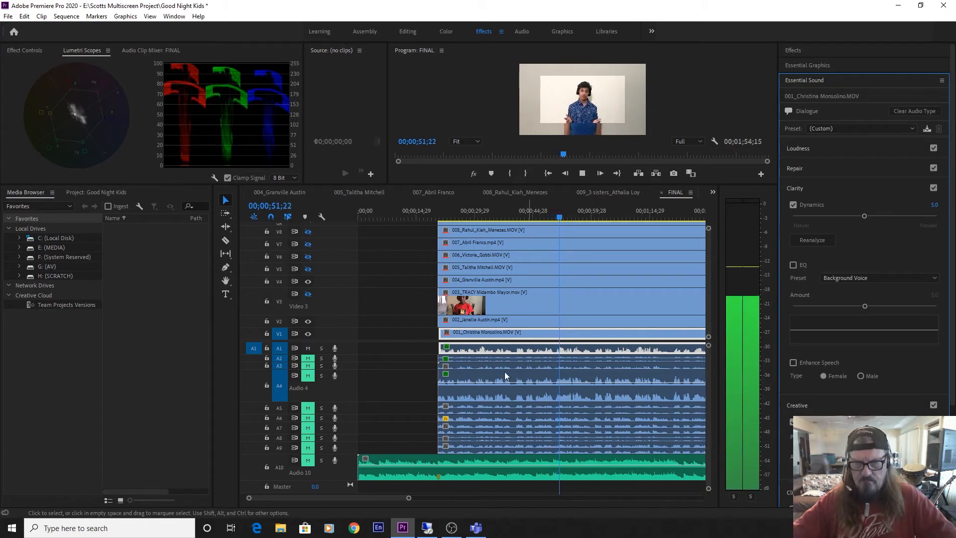
pyautogui.press('space')
# Mute A1, unmute A2 and enable clip 002's creative reverb with the Auditorium preset.
pyautogui.click(307, 348)
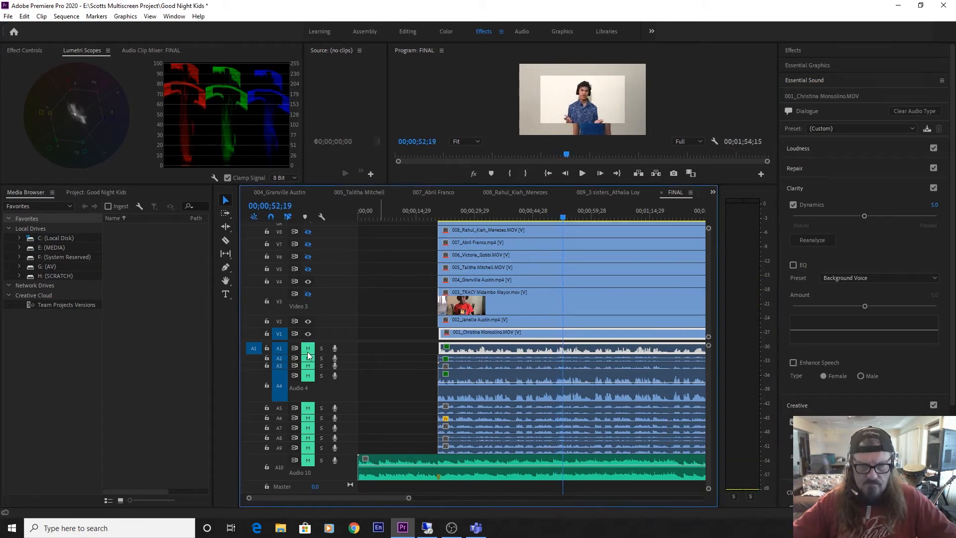
pyautogui.click(308, 358)
pyautogui.click(474, 365)
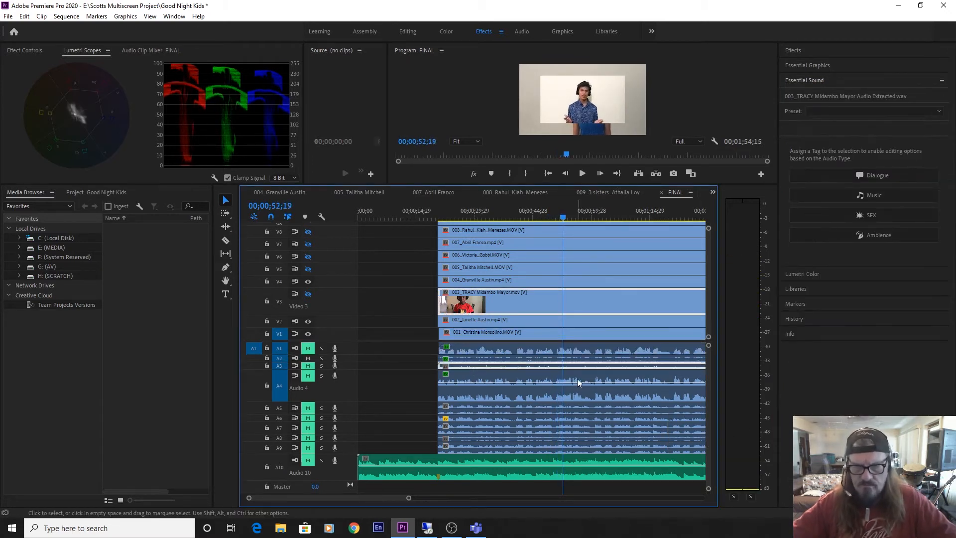
pyautogui.click(486, 357)
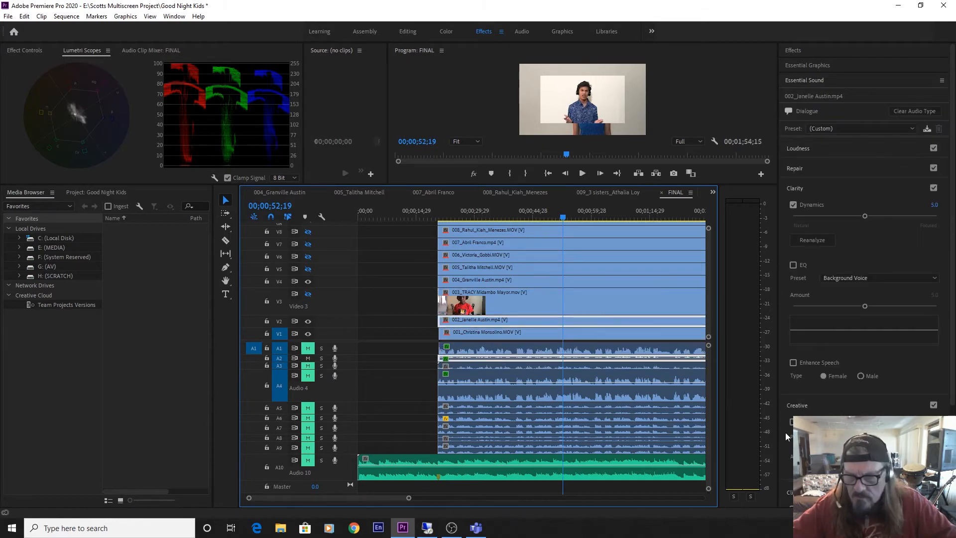
pyautogui.click(793, 423)
pyautogui.click(876, 436)
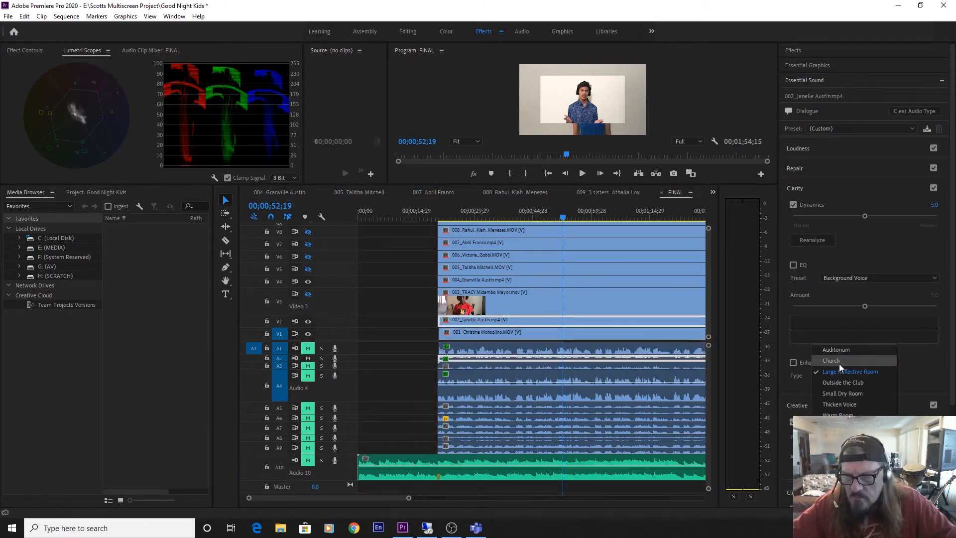
pyautogui.click(838, 351)
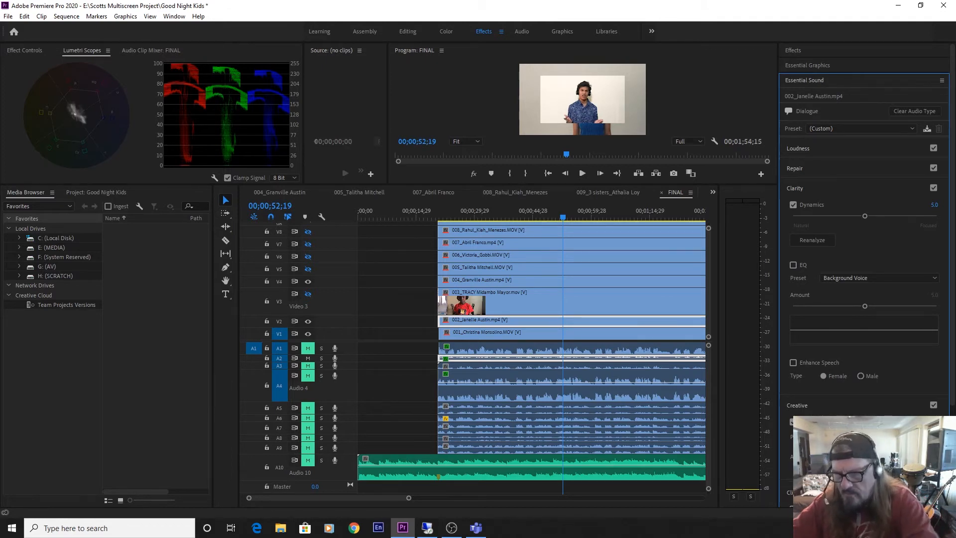
# Mute A2, unmute A3, tag clip 003's extracted audio as Dialogue and auto-match its loudness.
pyautogui.click(306, 358)
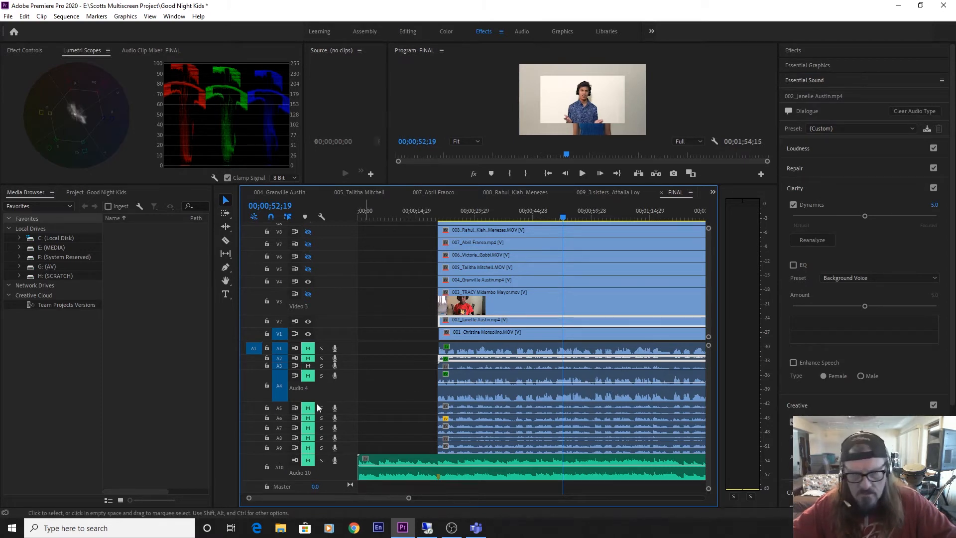
pyautogui.click(472, 365)
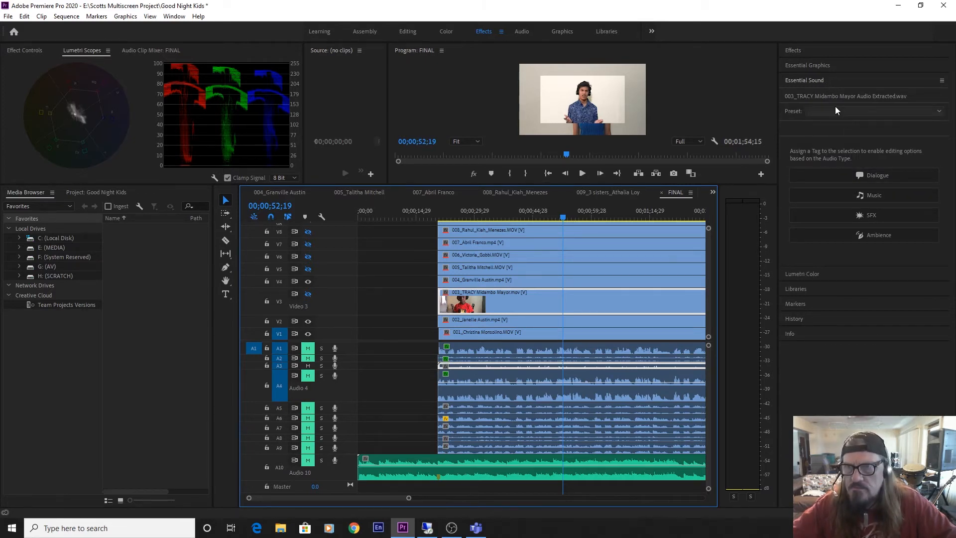
pyautogui.click(820, 79)
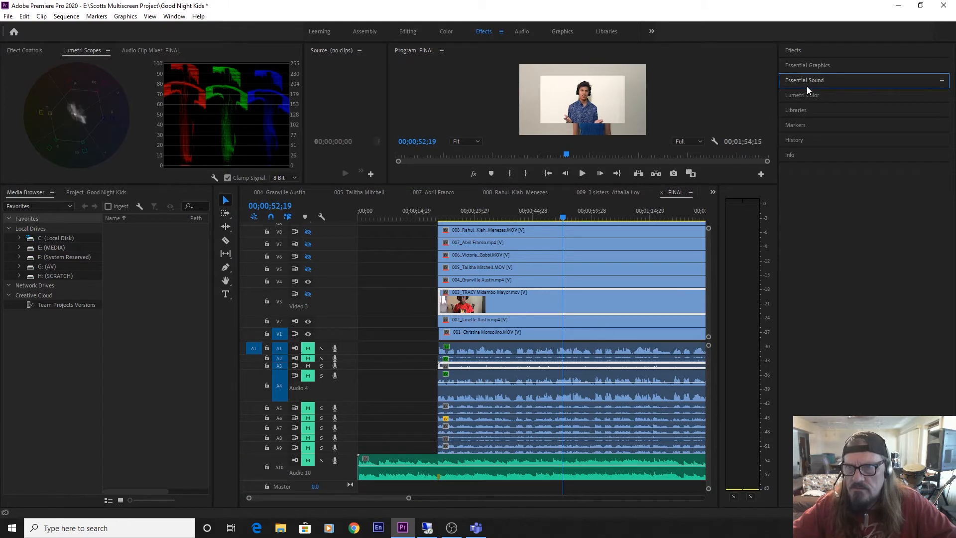
pyautogui.click(806, 83)
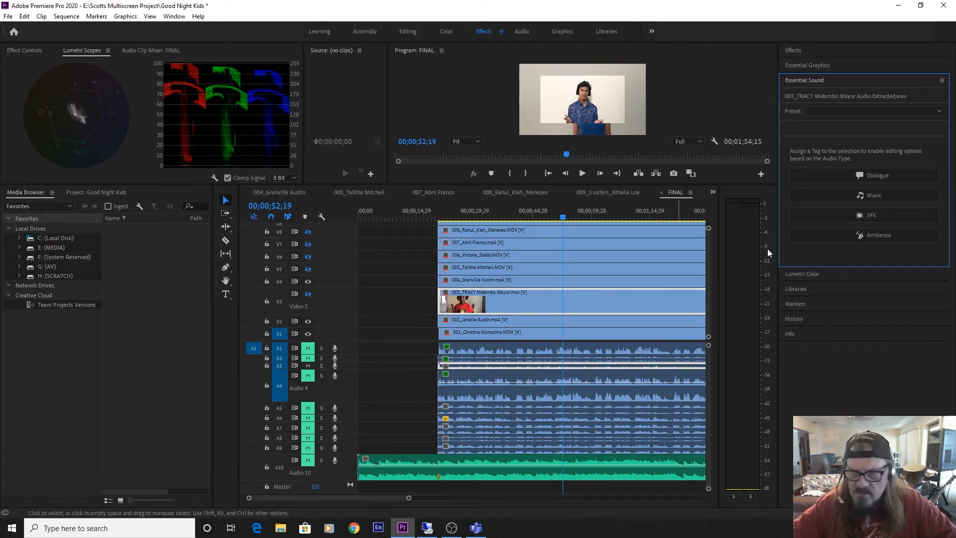
pyautogui.click(870, 175)
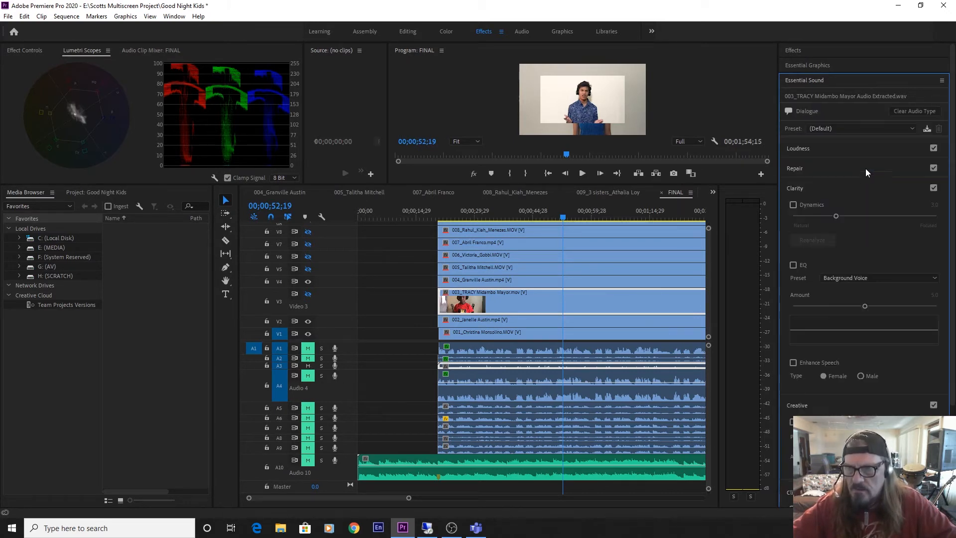
pyautogui.click(799, 148)
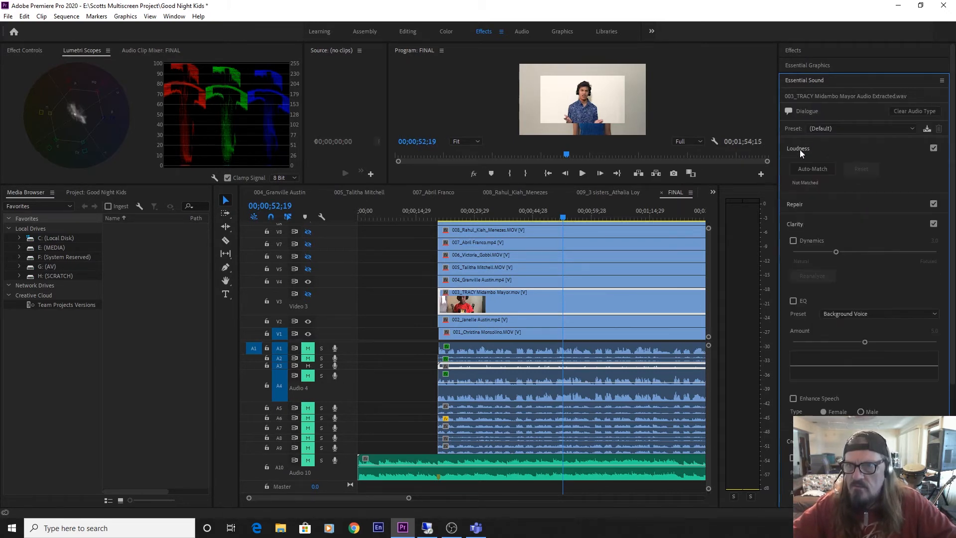
pyautogui.click(811, 172)
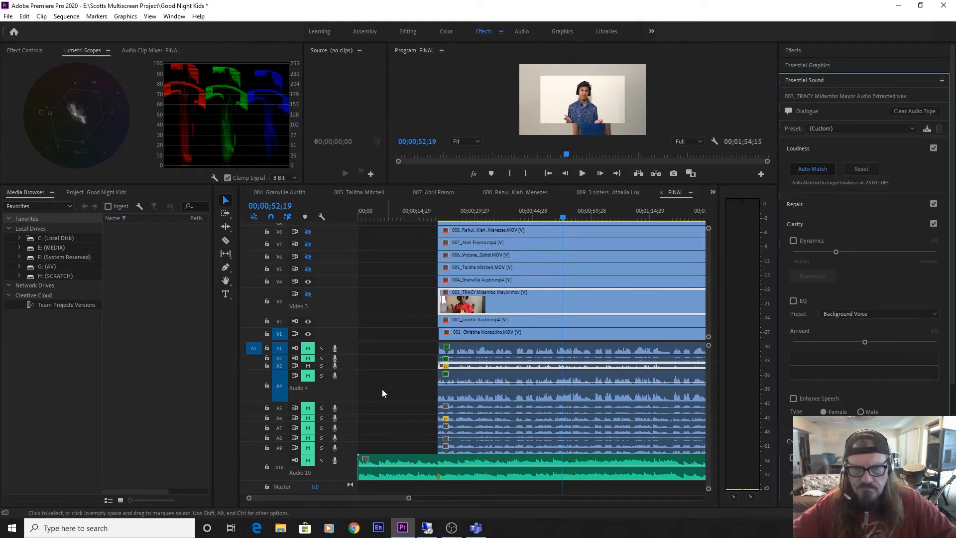
# Play clip 003's vocal and enable its Dynamics at 5.0.
pyautogui.press('space')
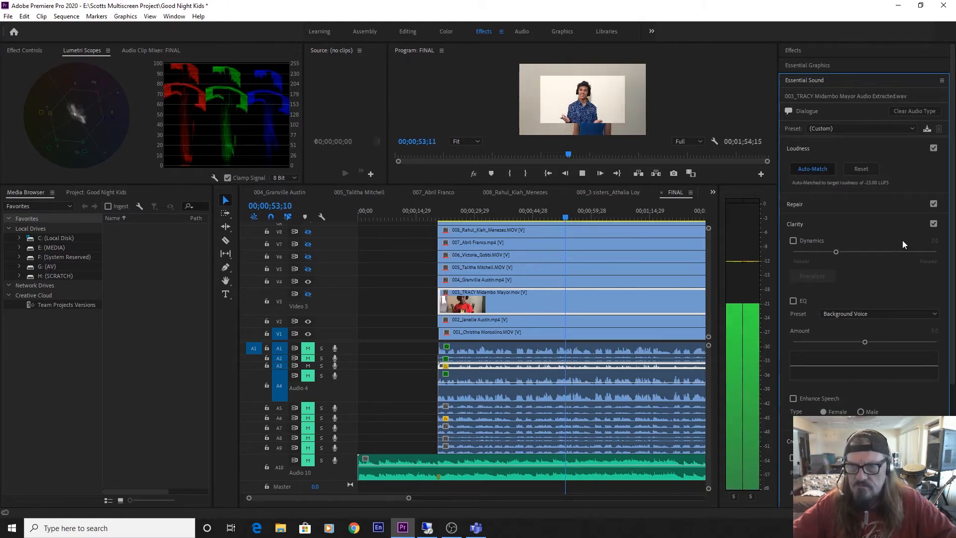
pyautogui.click(805, 252)
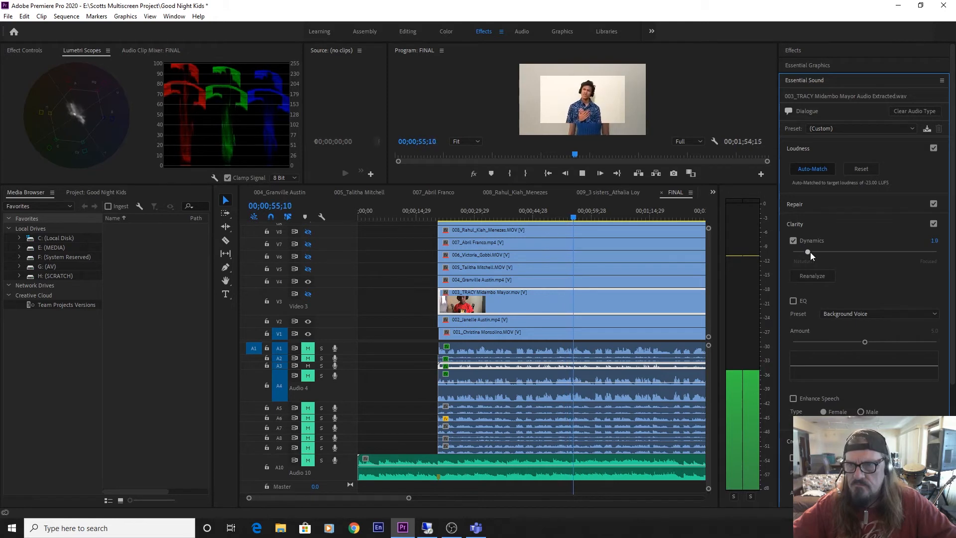
pyautogui.moveTo(811, 252); pyautogui.dragTo(865, 252)
# Enable clip 003's Reduce Noise at 3.0 and Reduce Reverb at 0.5, collapsing the Repair settings when done.
pyautogui.click(799, 205)
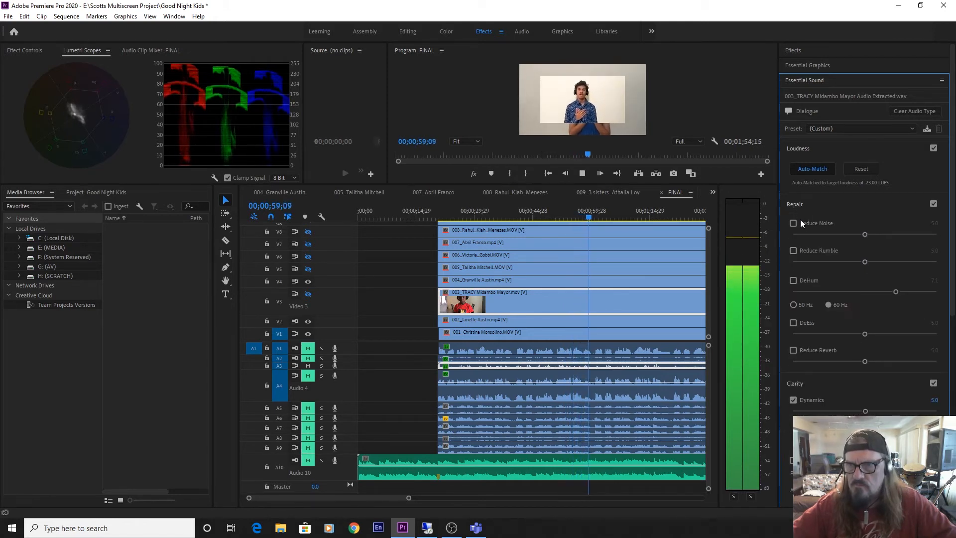
pyautogui.click(796, 223)
pyautogui.moveTo(808, 234); pyautogui.dragTo(836, 235)
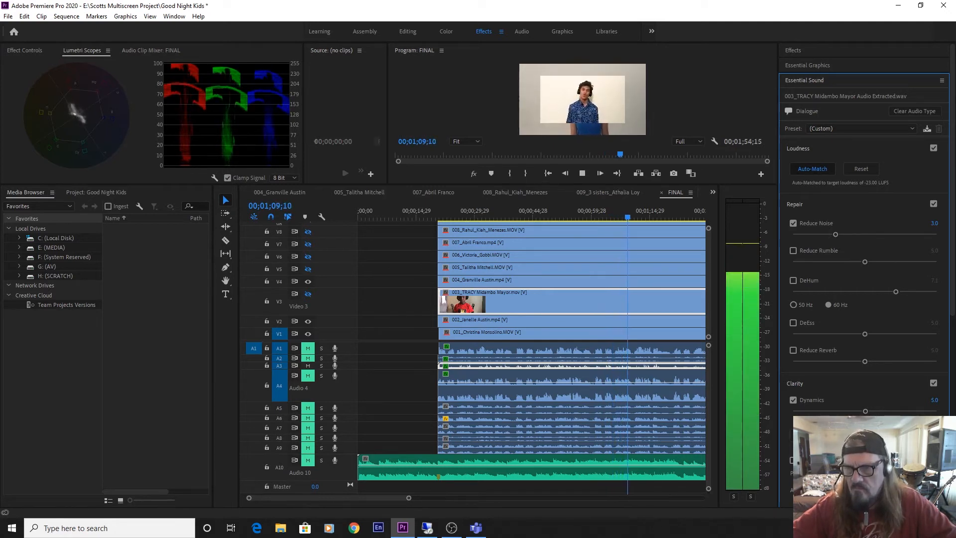
pyautogui.click(801, 361)
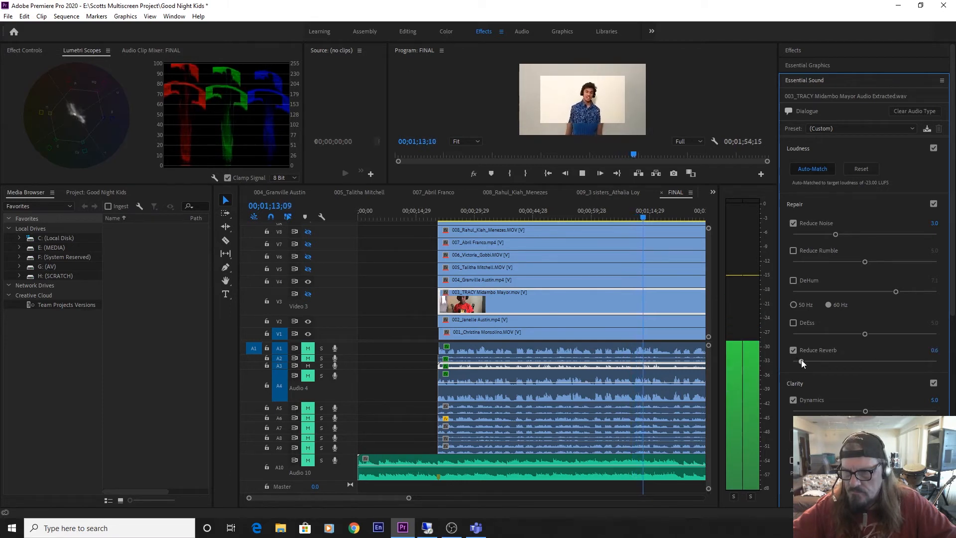
pyautogui.moveTo(801, 359); pyautogui.dragTo(800, 360)
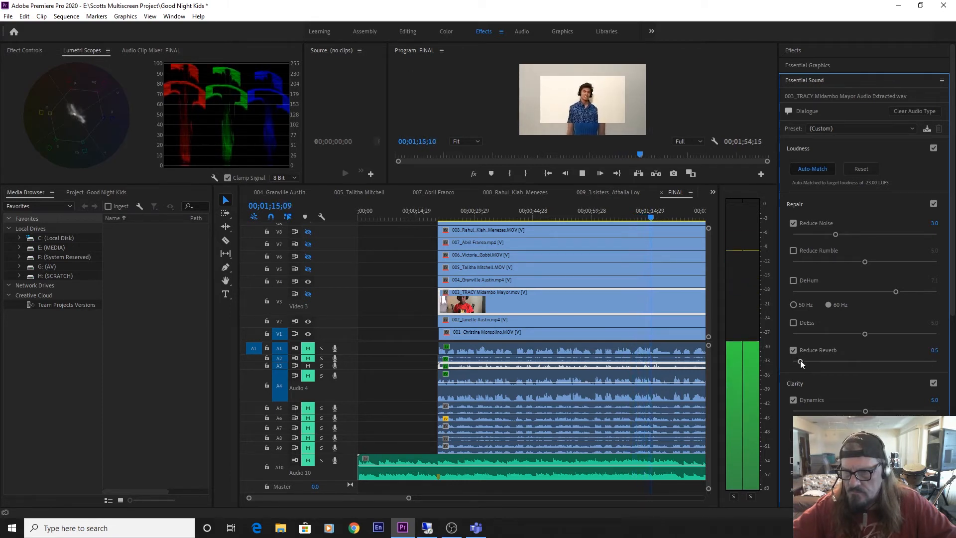
pyautogui.click(801, 202)
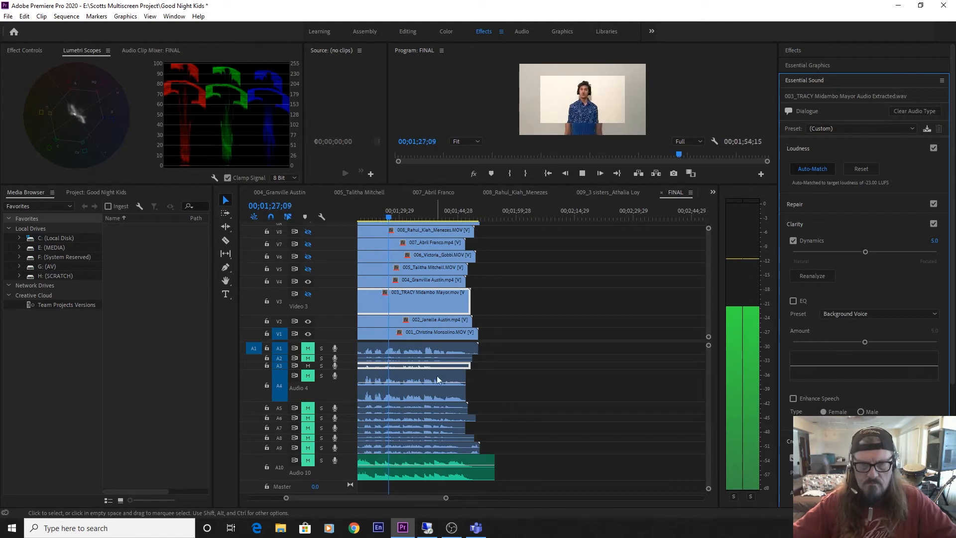
# Unmute A4 with A3 muted and enable clip 004's creative reverb with the Auditorium preset.
pyautogui.click(309, 377)
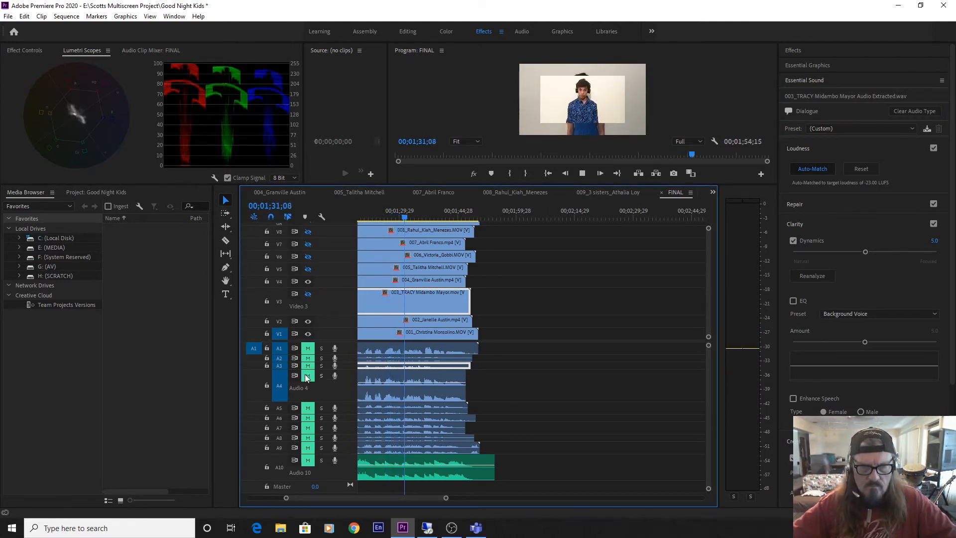
pyautogui.click(307, 377)
pyautogui.click(388, 384)
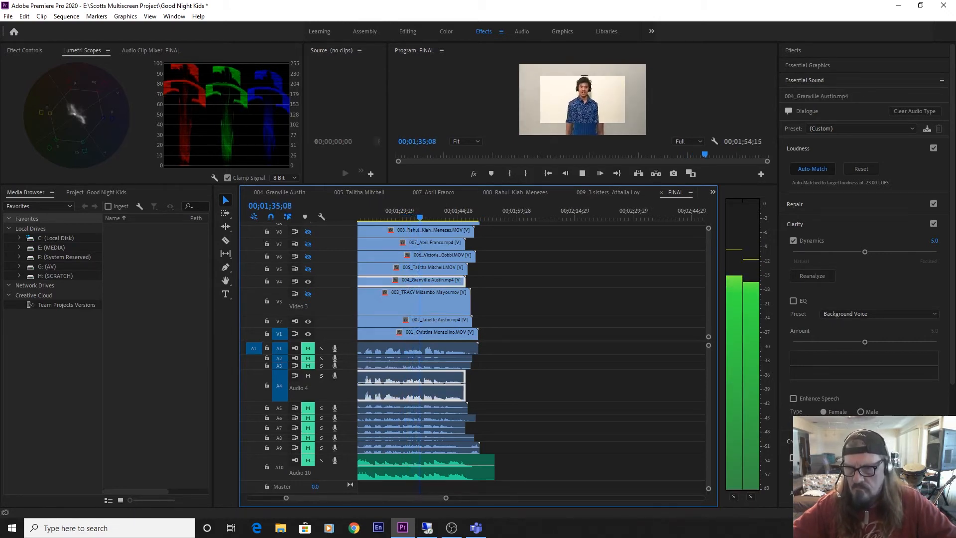
pyautogui.click(793, 458)
pyautogui.click(854, 472)
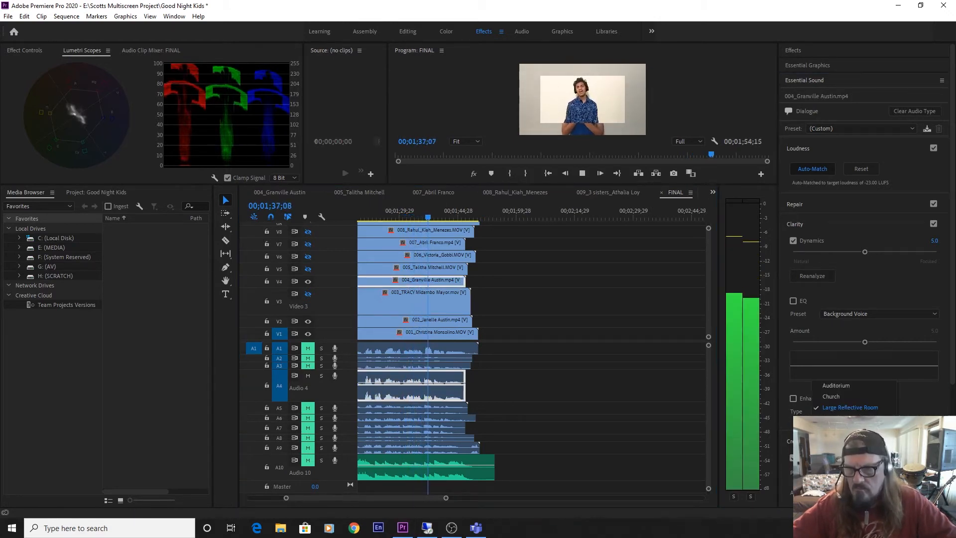
pyautogui.click(841, 386)
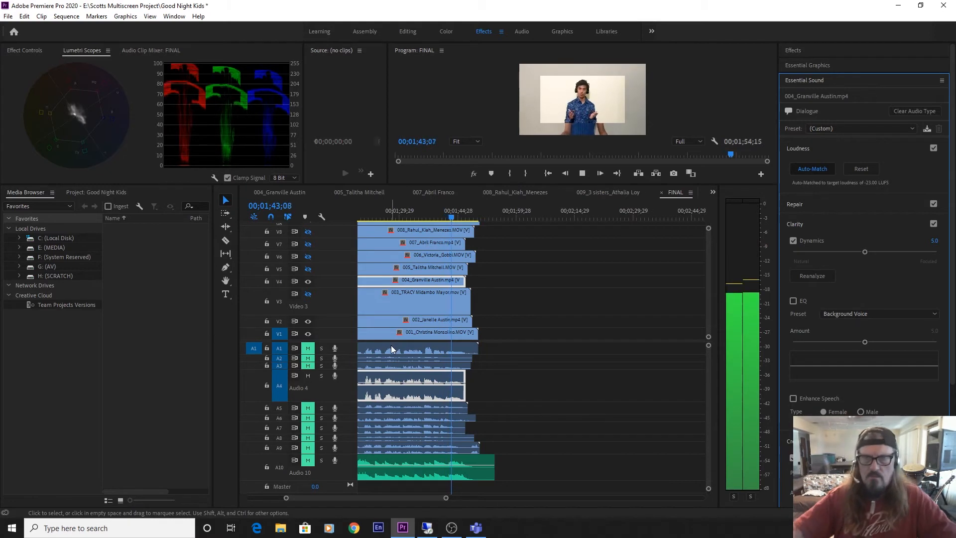
# Return the playhead to the performers' clip start at 00;00;20;17 and play clip 004 to judge its reverb.
pyautogui.press('space')
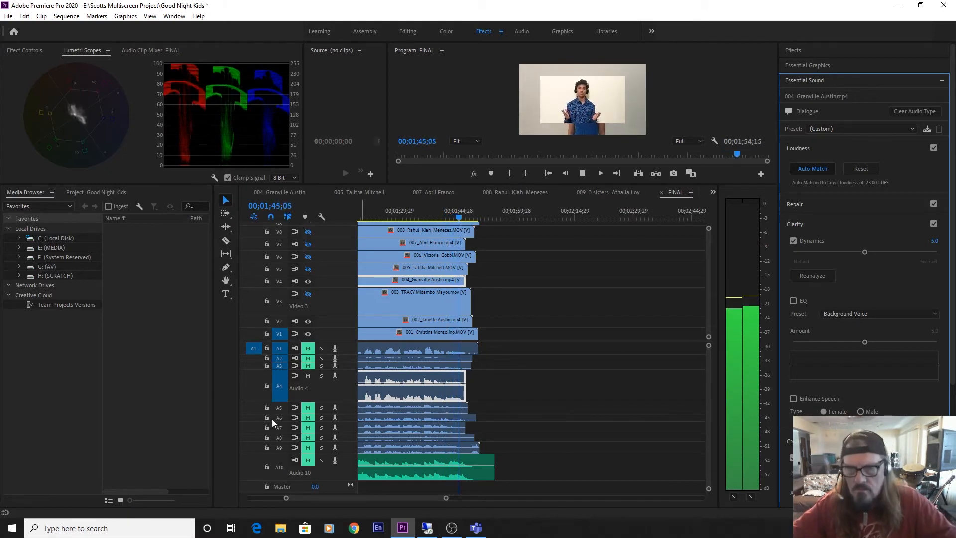
pyautogui.press('Up')
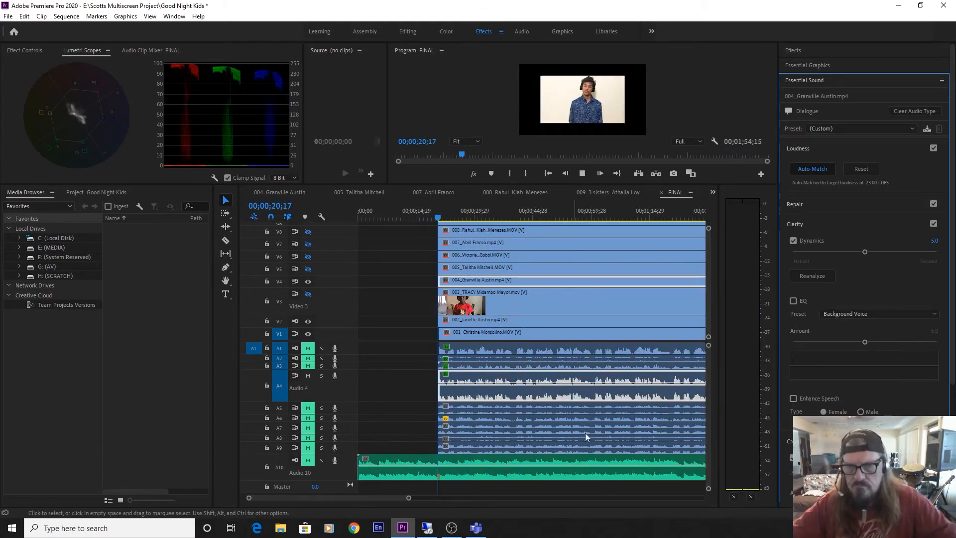
pyautogui.press('space')
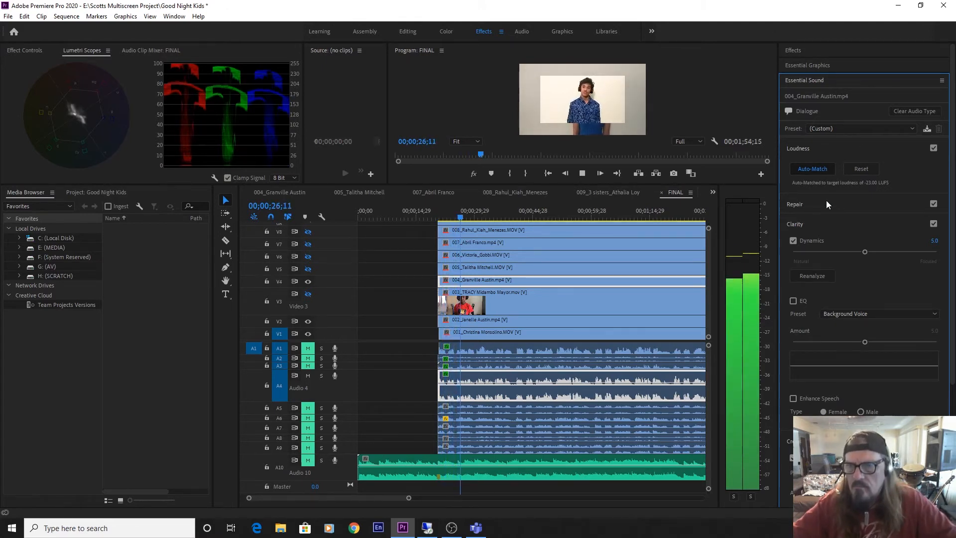
# Mute A4, unmute A5 and increase its track height, tagging clip 005's audio as Dialogue.
pyautogui.click(308, 375)
pyautogui.click(307, 408)
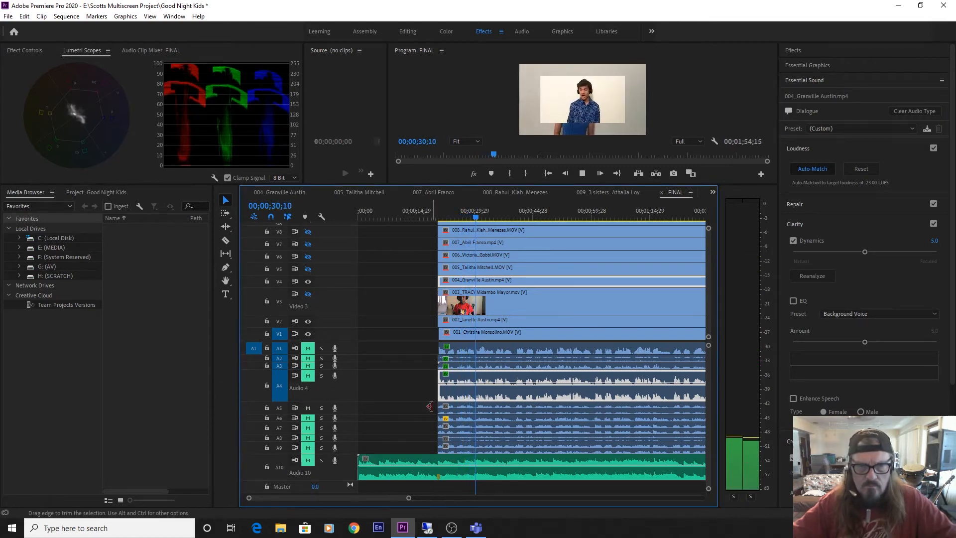
pyautogui.scroll(-5, 336, 390)
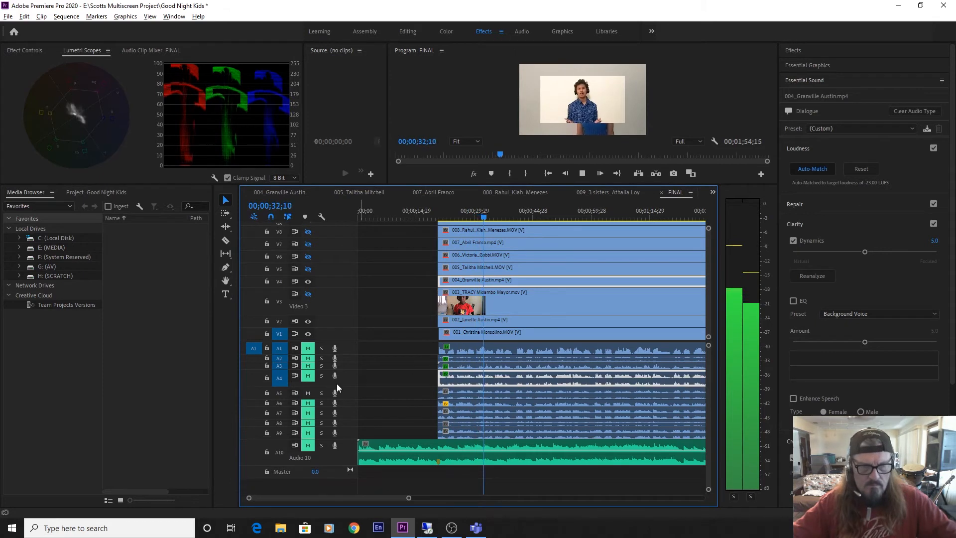
pyautogui.scroll(3, 345, 384)
pyautogui.scroll(1, 345, 383)
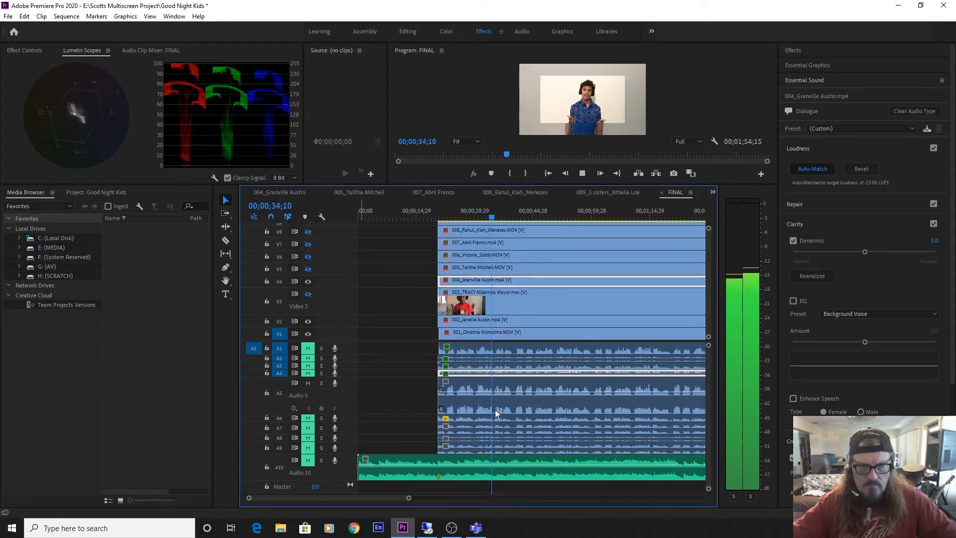
pyautogui.click(518, 396)
pyautogui.click(870, 175)
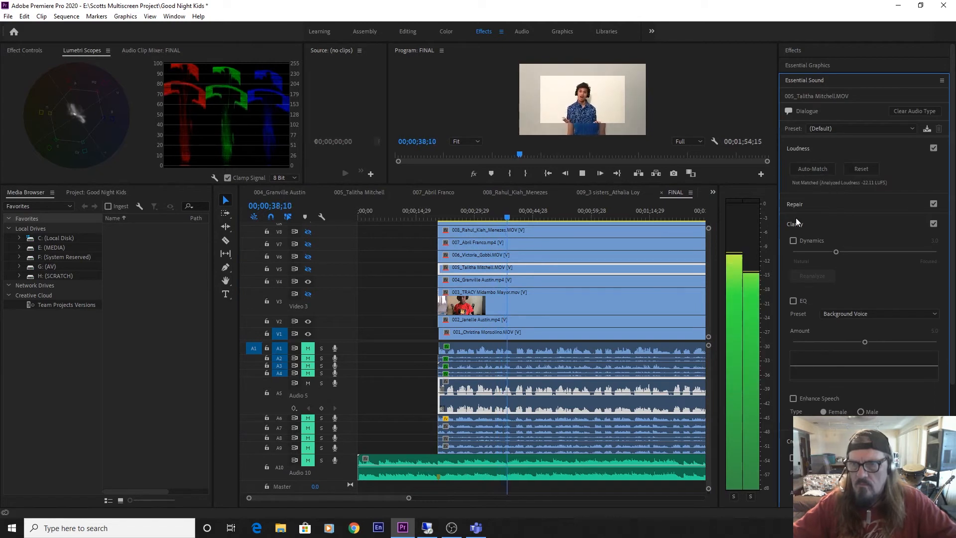
# Auto-match clip 005's loudness and enable Reduce Noise at 1.5 and Dynamics at 5.0 during playback.
pyautogui.click(792, 204)
pyautogui.click(793, 223)
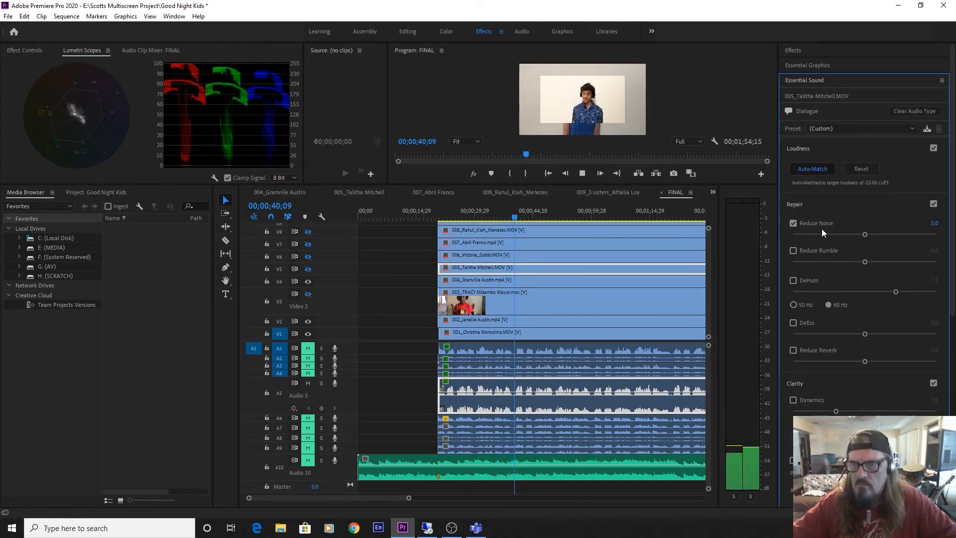
pyautogui.moveTo(821, 234)
pyautogui.mouseDown()
pyautogui.moveTo(787, 234)
pyautogui.moveTo(814, 235)
pyautogui.mouseUp()
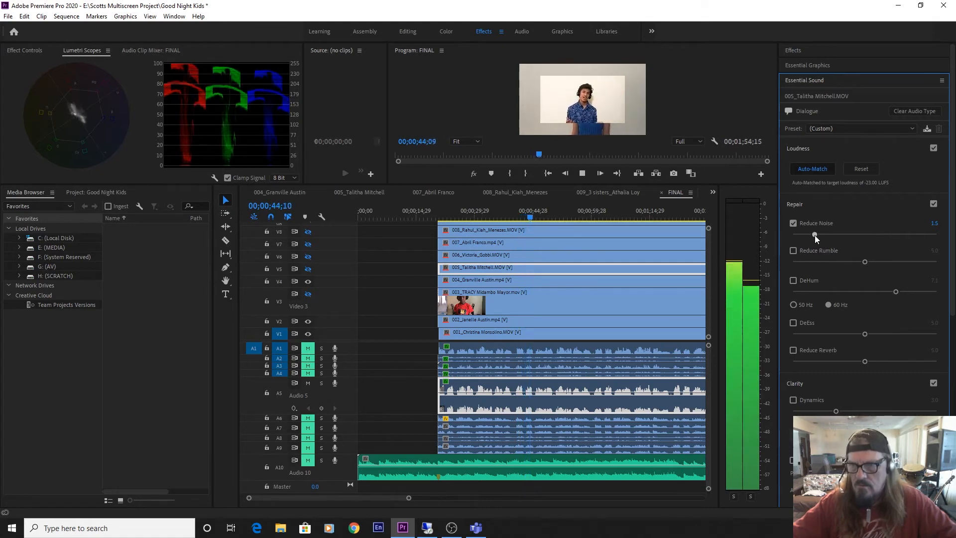
pyautogui.click(795, 202)
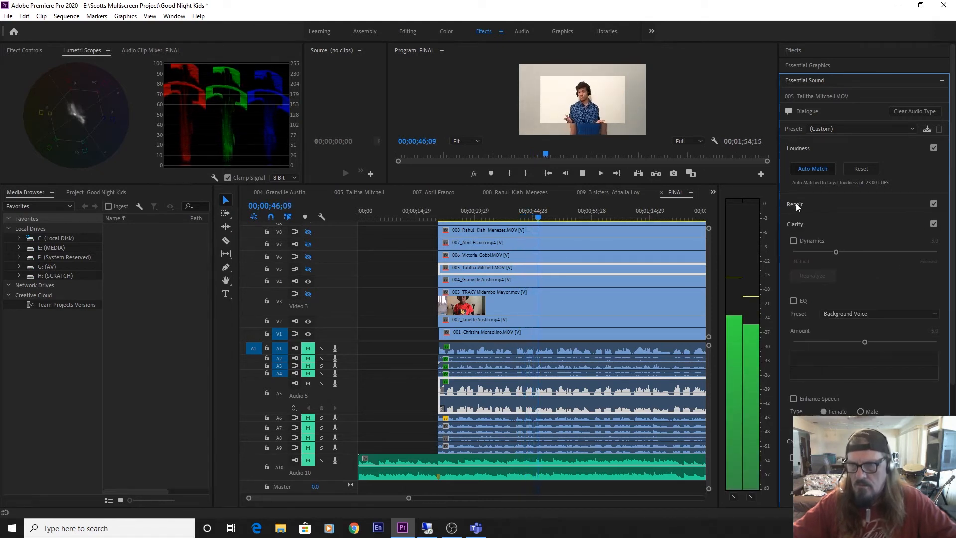
pyautogui.click(793, 240)
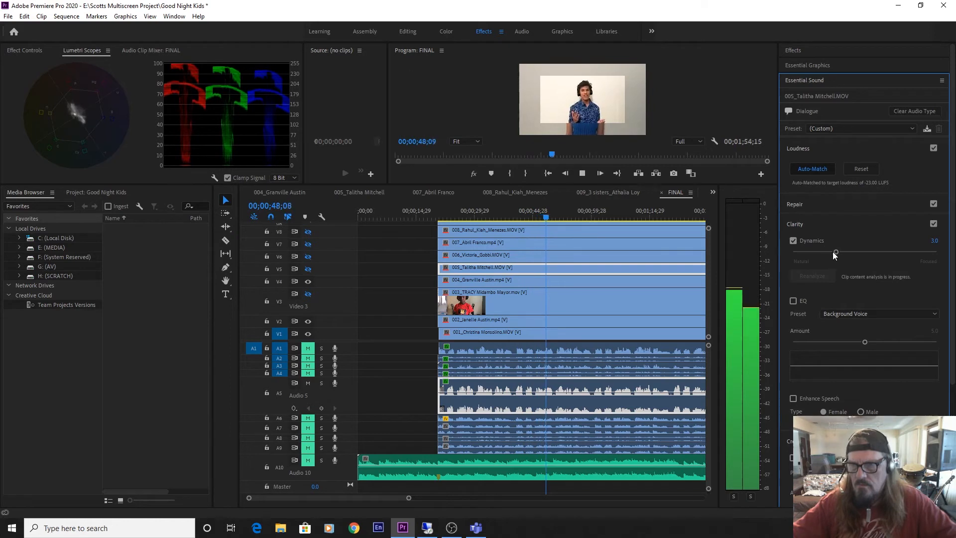
pyautogui.moveTo(833, 252); pyautogui.dragTo(864, 255)
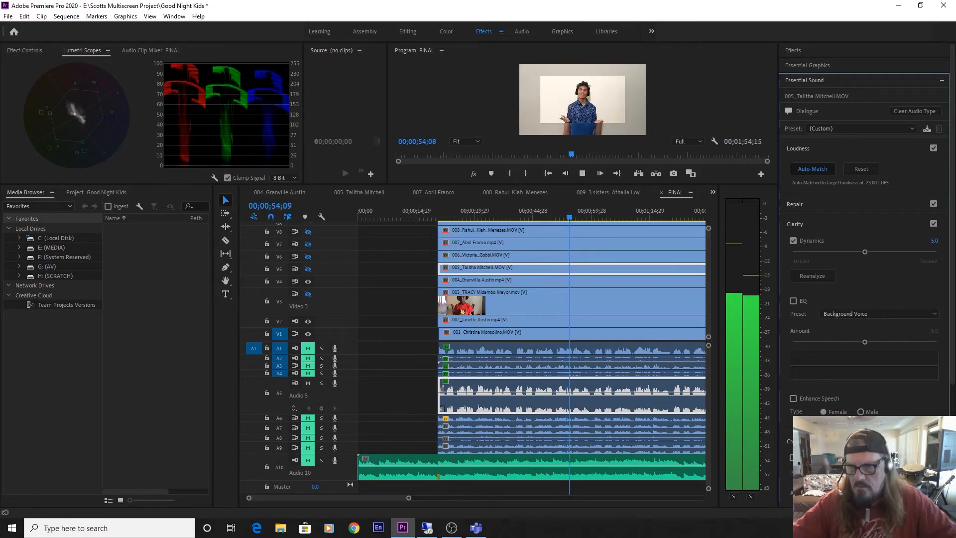
# Enable clip 005's creative reverb, compare the Large Reflective Room preset with Auditorium, keep Auditorium and save the project.
pyautogui.click(793, 457)
pyautogui.click(854, 472)
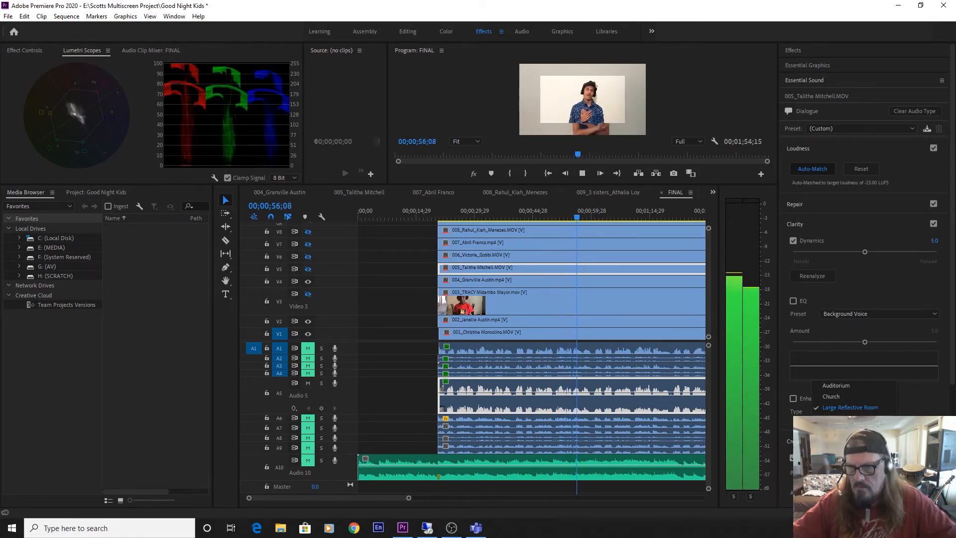
pyautogui.click(844, 387)
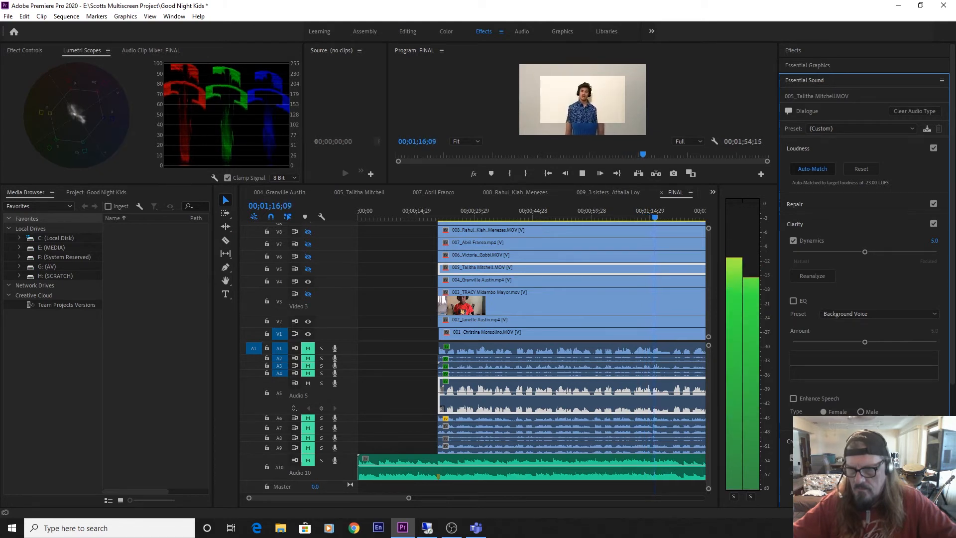
pyautogui.click(864, 471)
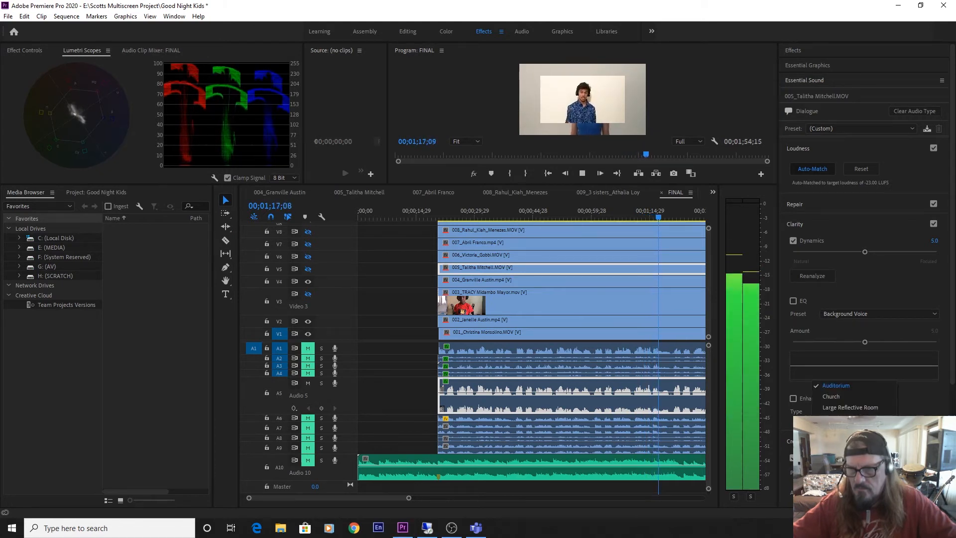
pyautogui.click(850, 405)
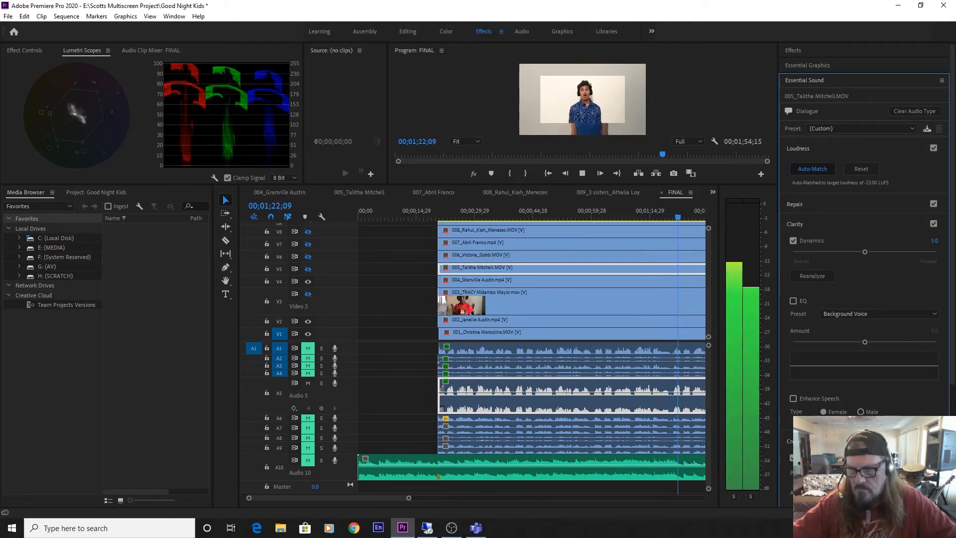
pyautogui.click(846, 408)
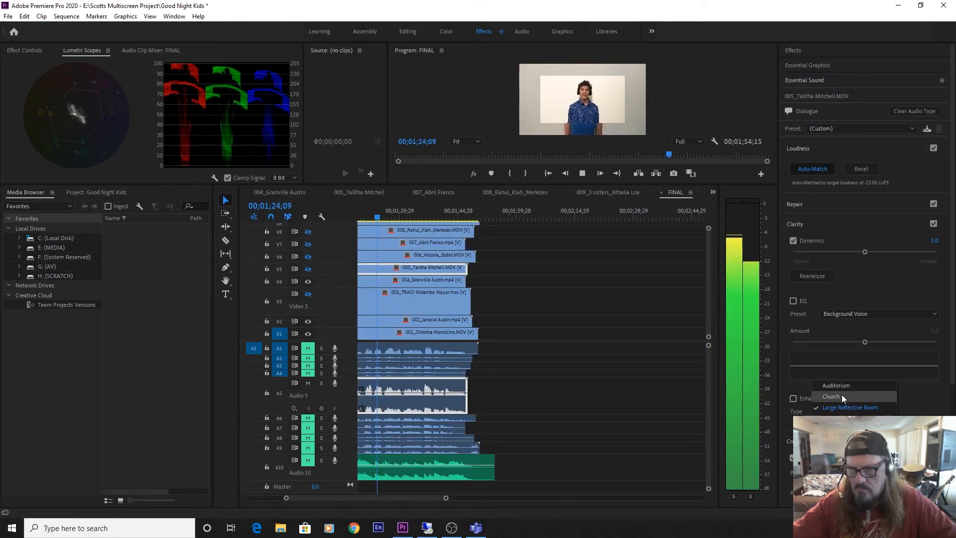
pyautogui.click(843, 383)
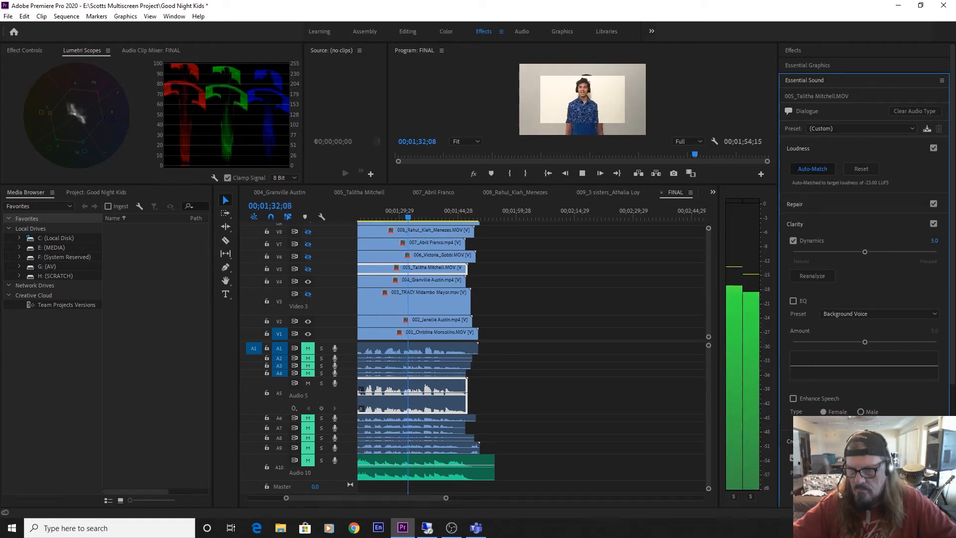
pyautogui.press('space')
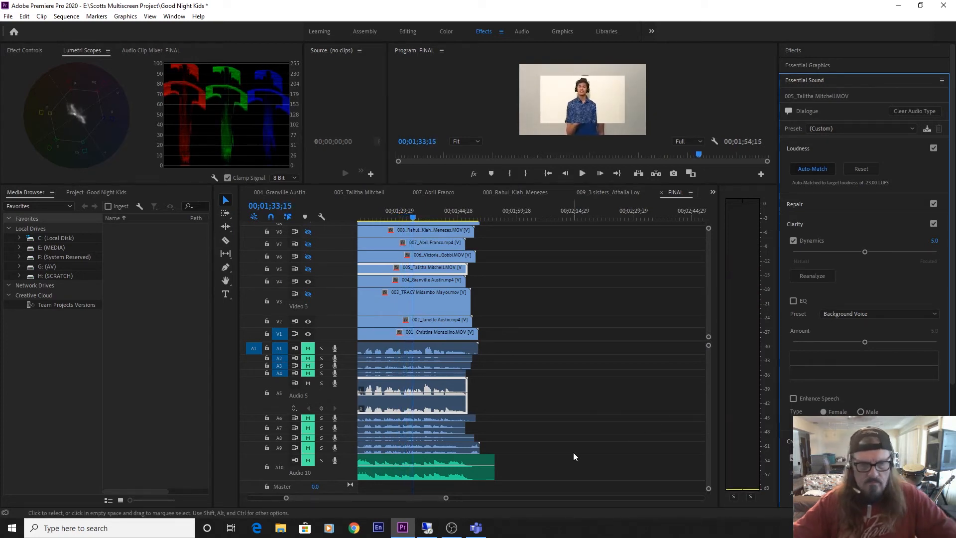
pyautogui.hotkey('ctrl', 's')
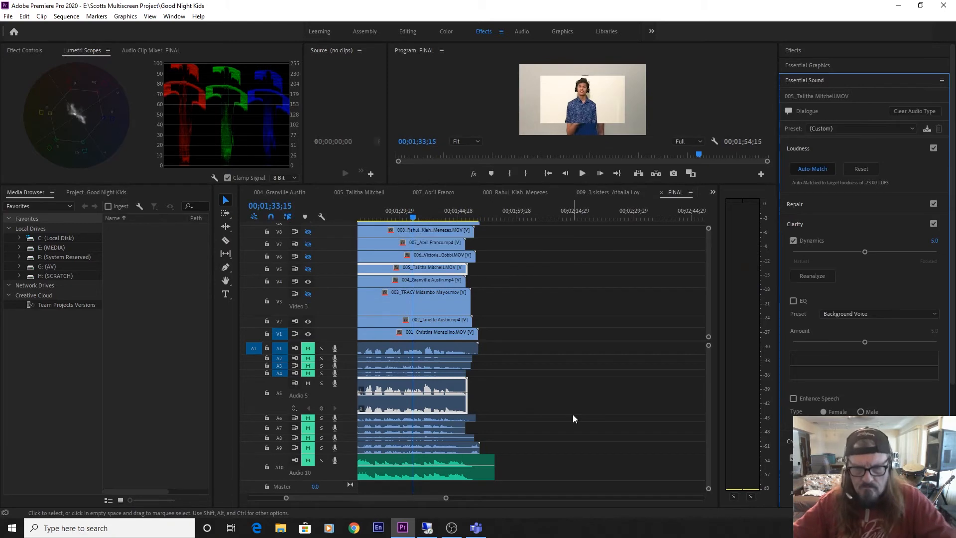
# Return the playhead to 00;00;20;20, mute and collapse A5, and expand and unmute A6 for playback.
pyautogui.press('Up')
pyautogui.press('Up')
pyautogui.click(307, 383)
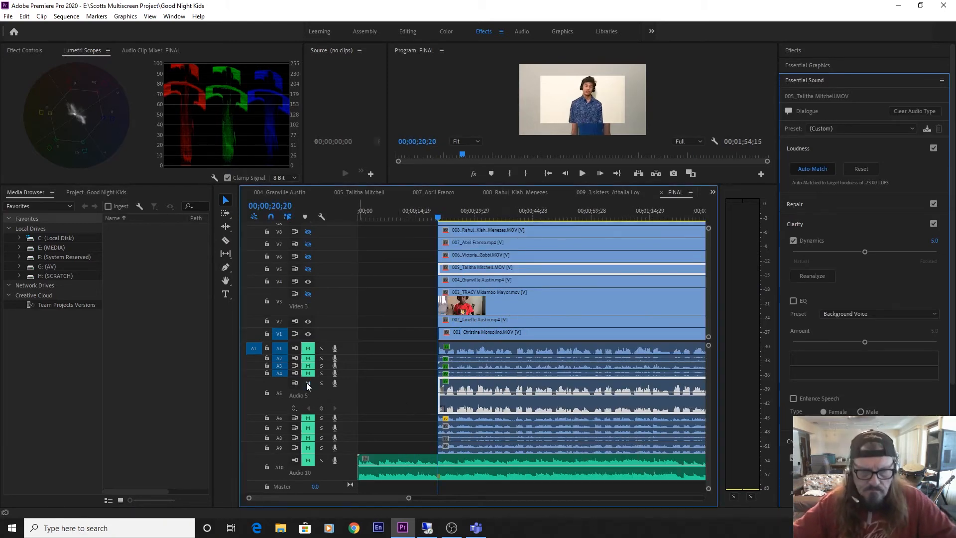
pyautogui.moveTo(344, 410); pyautogui.dragTo(311, 385)
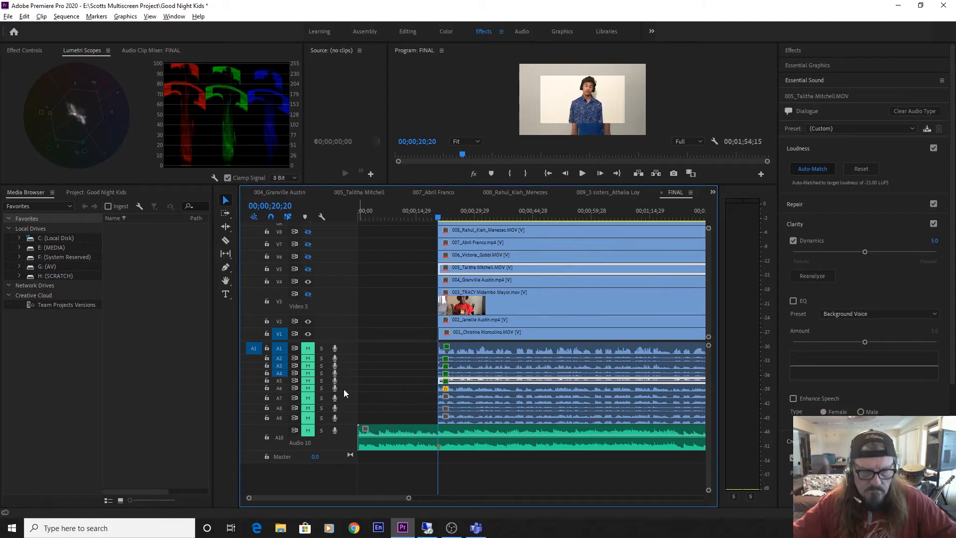
pyautogui.scroll(4, 343, 390)
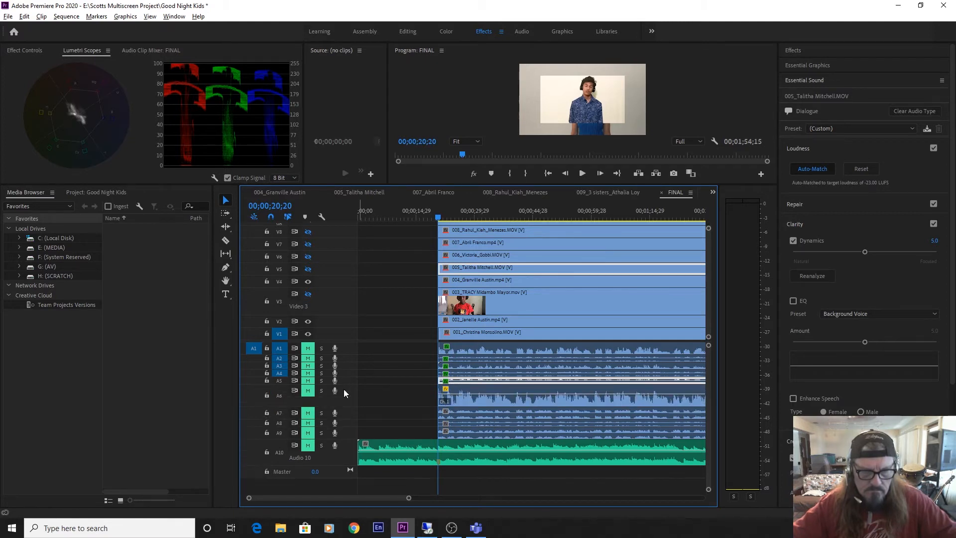
pyautogui.click(308, 390)
pyautogui.press('space')
# Tag clip 006's audio on A6 as Dialogue and auto-match its loudness.
pyautogui.click(537, 405)
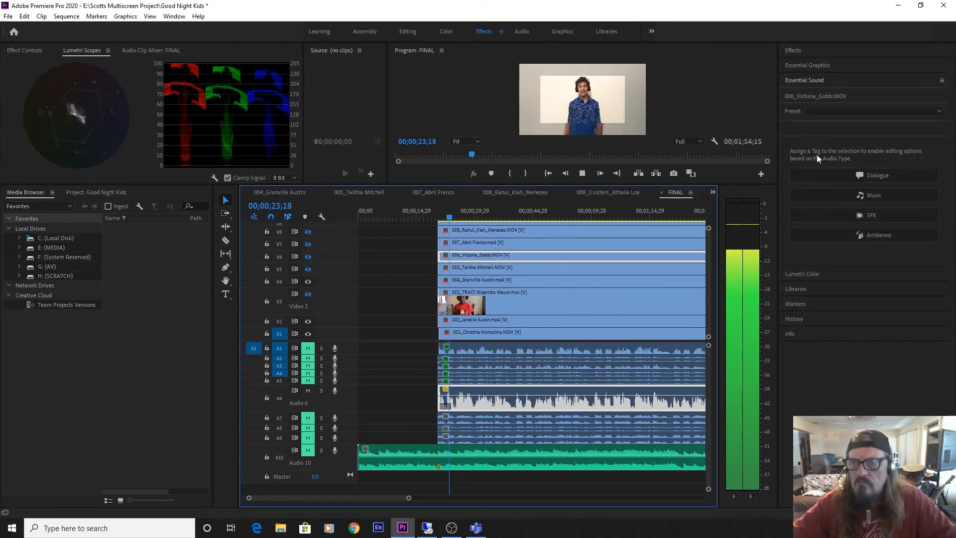
pyautogui.click(807, 80)
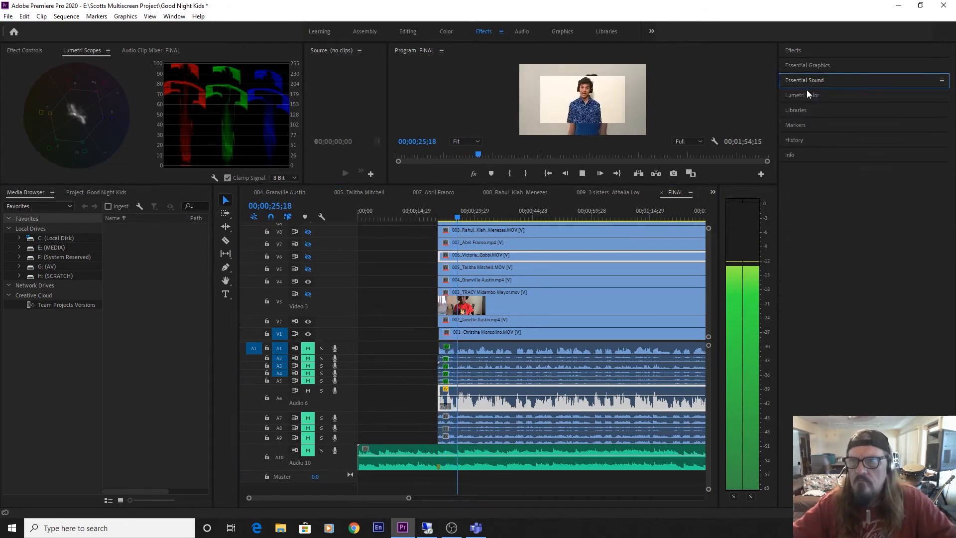
pyautogui.click(808, 82)
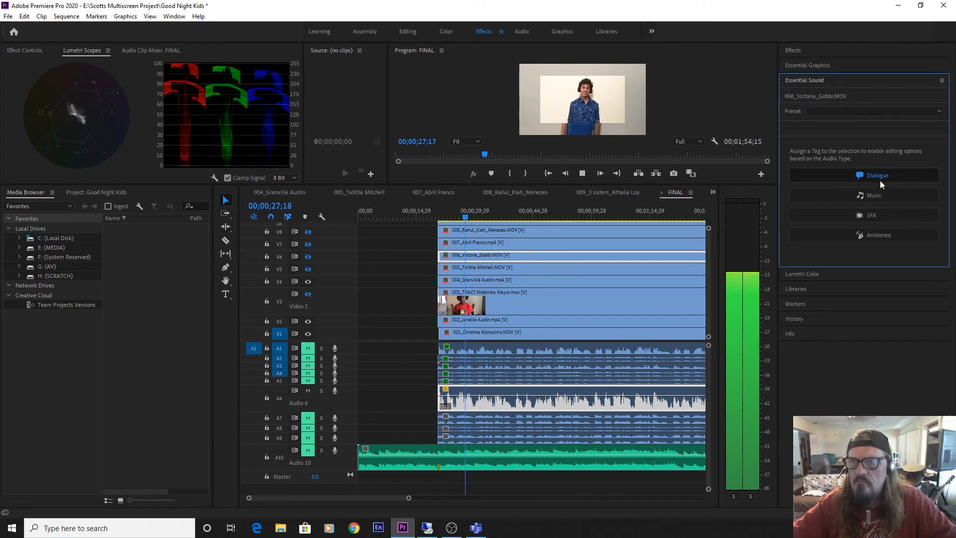
pyautogui.click(866, 181)
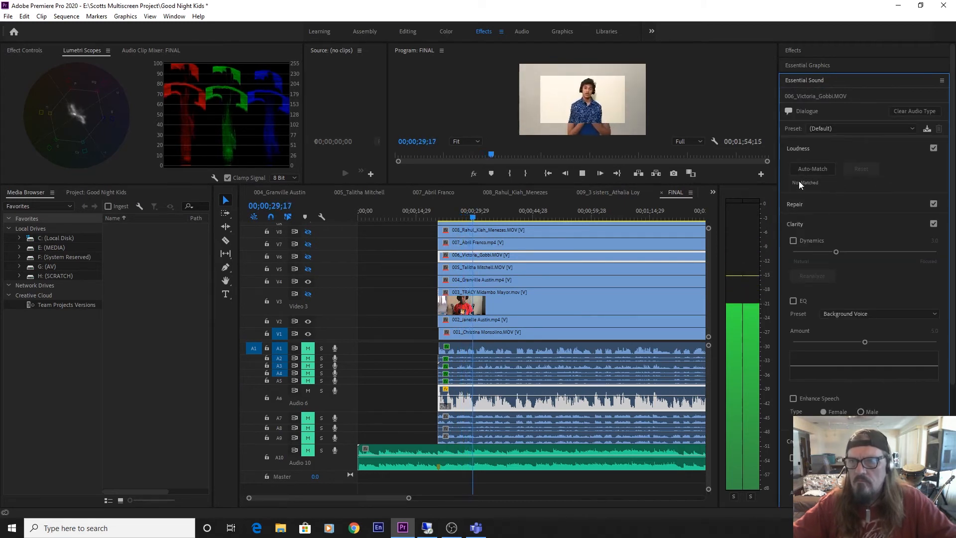
pyautogui.click(813, 169)
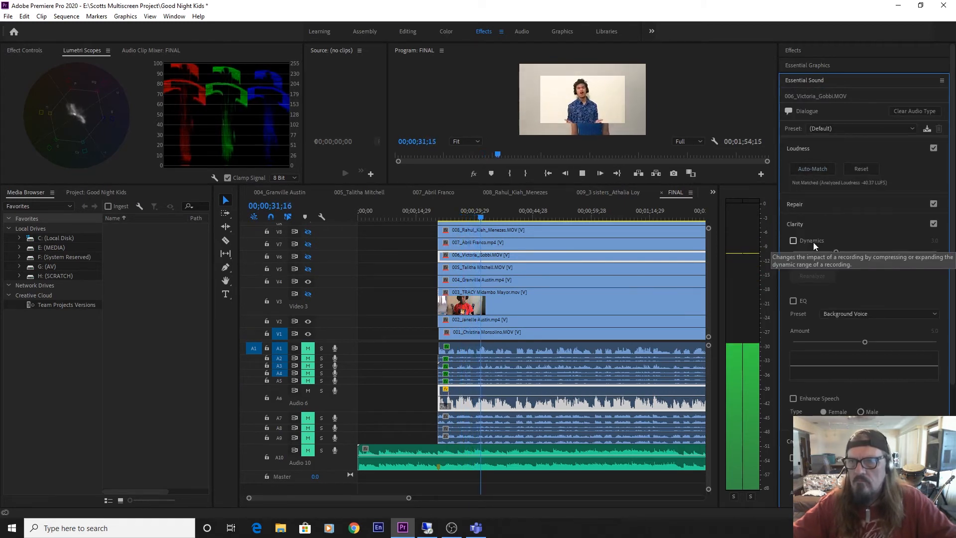
# Enable Reduce Noise at 4.4 and Dynamics at 5.0 on clip 006's audio.
pyautogui.click(793, 205)
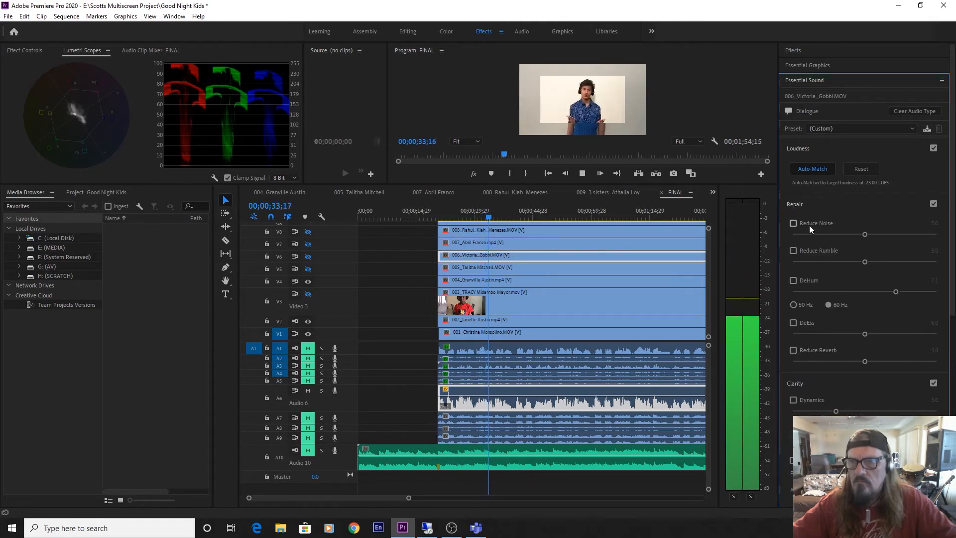
pyautogui.moveTo(796, 234); pyautogui.dragTo(856, 241)
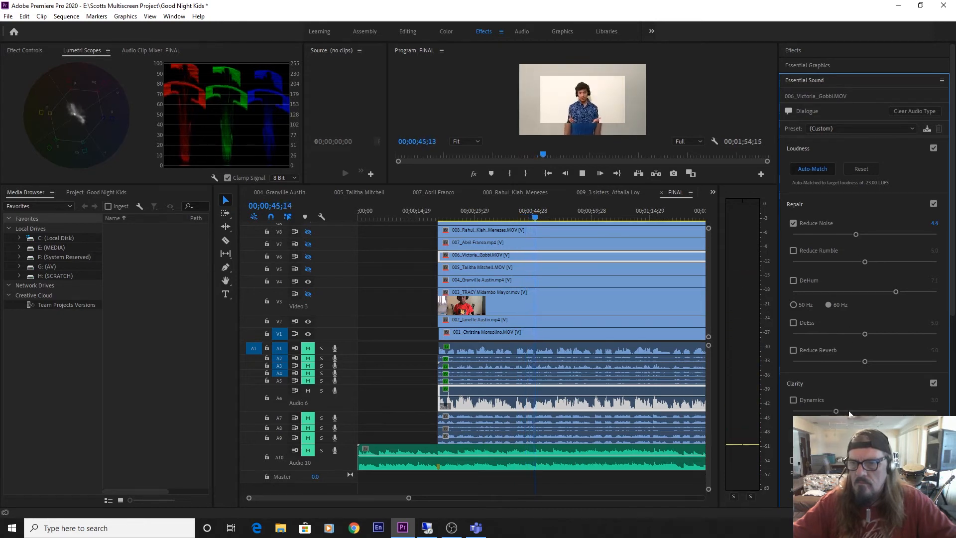
pyautogui.moveTo(835, 411); pyautogui.dragTo(854, 412)
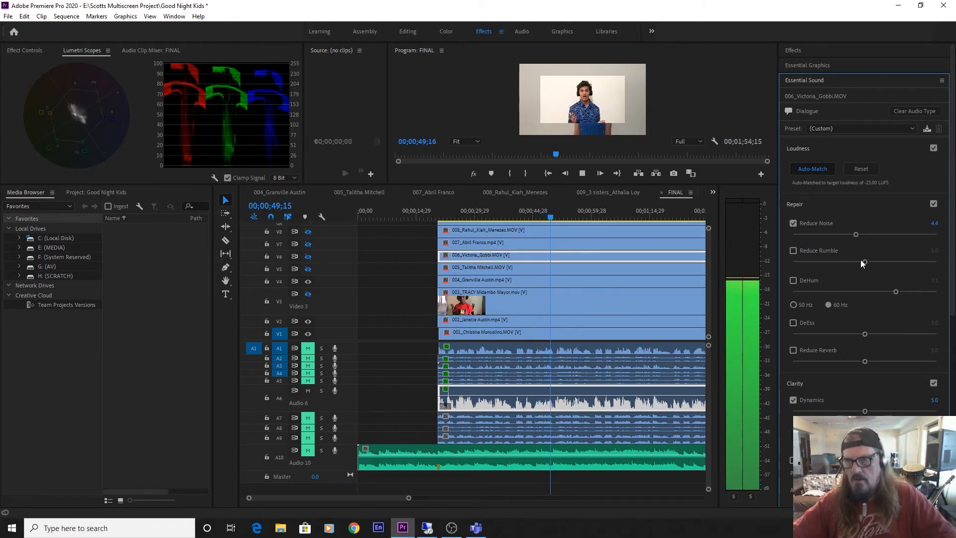
# Enable Reduce Reverb on clip 006's audio and lower its amount to 0.5.
pyautogui.click(804, 361)
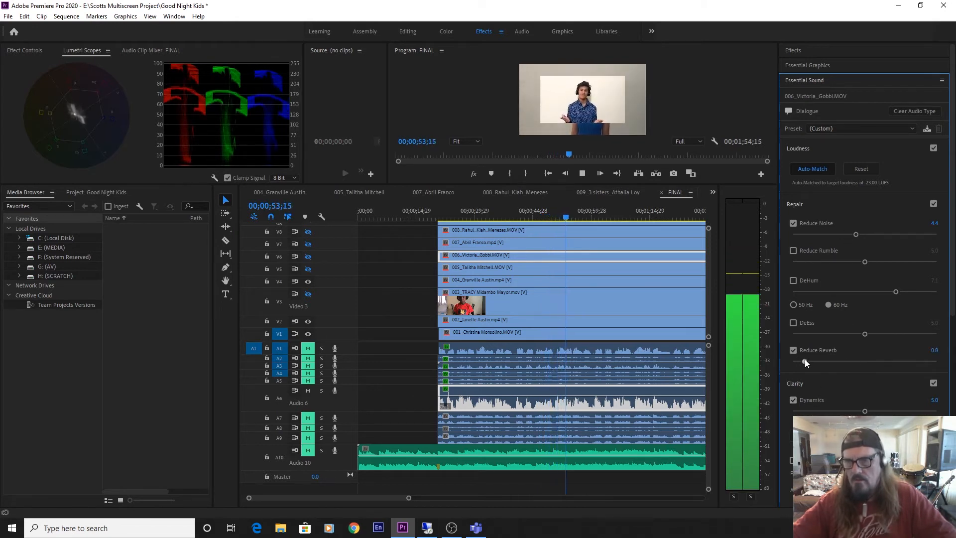
pyautogui.moveTo(805, 360); pyautogui.dragTo(800, 361)
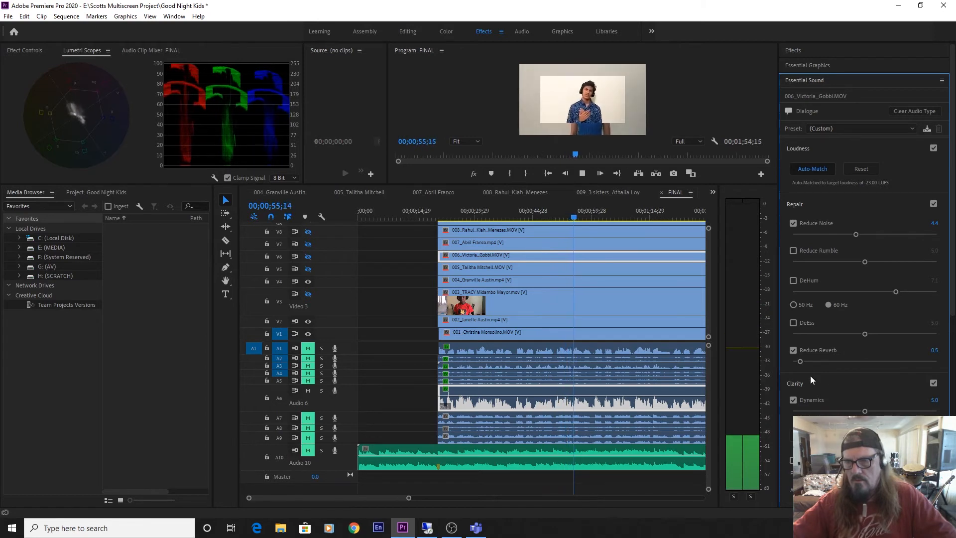
pyautogui.click(879, 473)
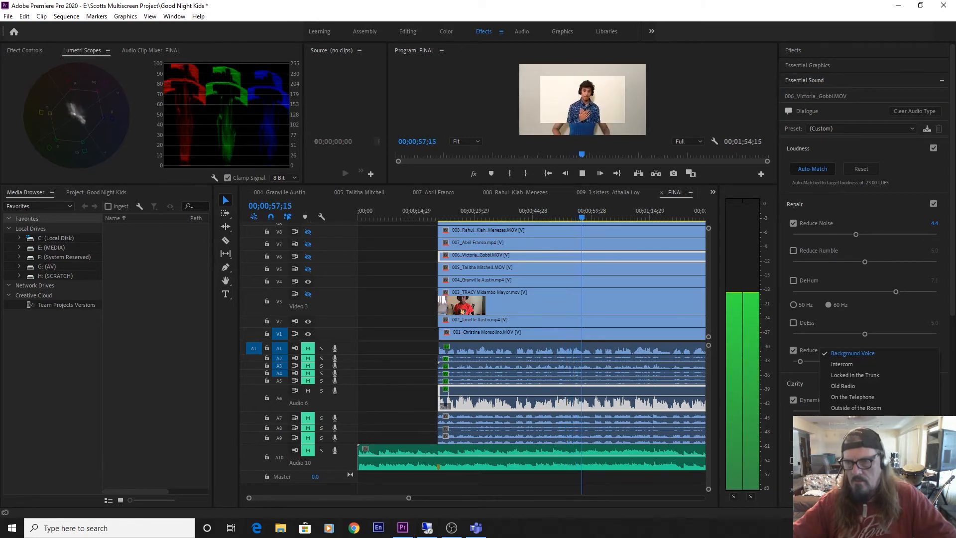
pyautogui.click(879, 473)
pyautogui.scroll(-3, 879, 473)
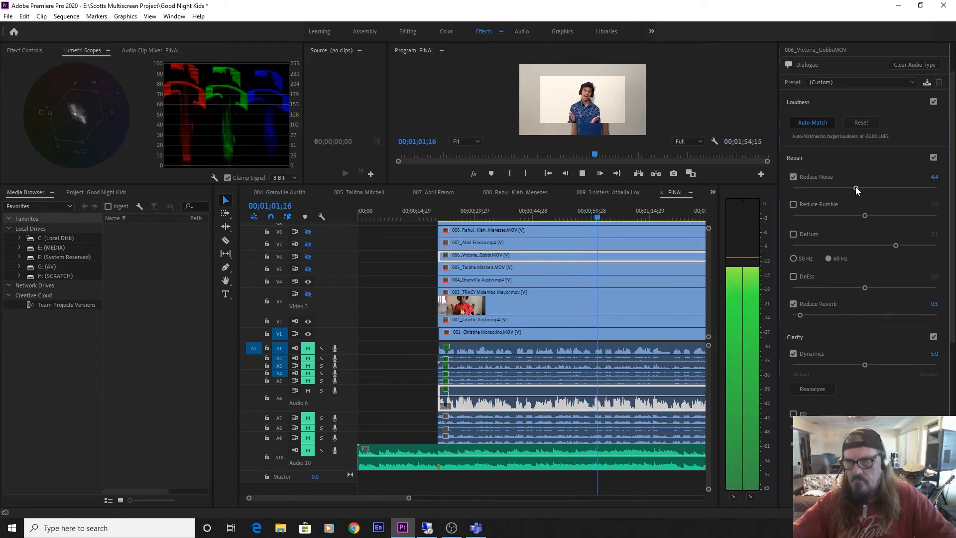
# Enable clip 006's creative reverb with the Auditorium preset and set its amount to 1.0.
pyautogui.click(799, 158)
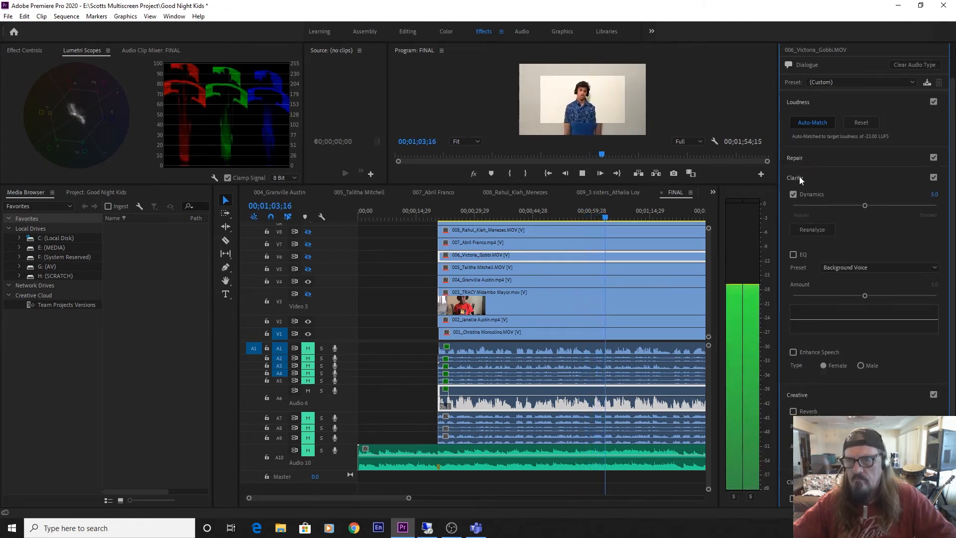
pyautogui.click(798, 177)
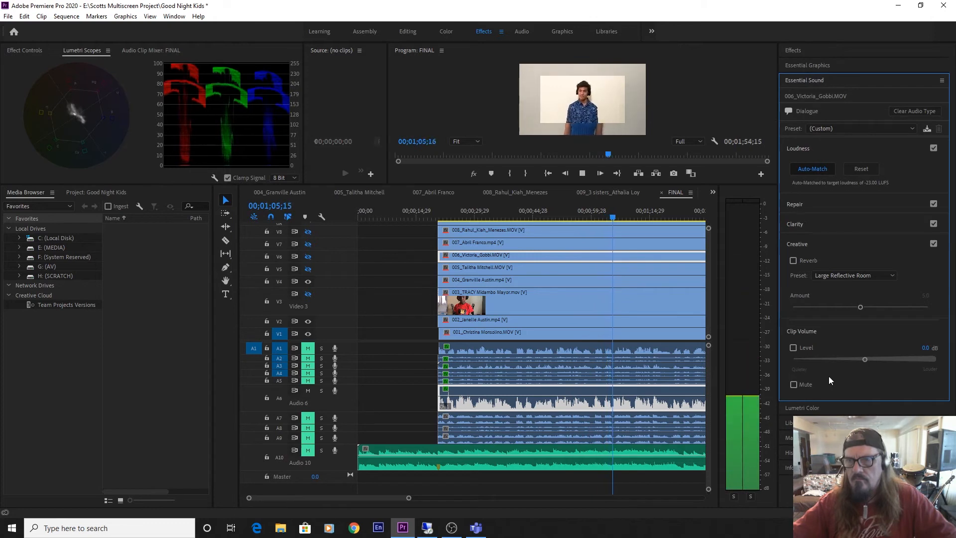
pyautogui.click(794, 261)
pyautogui.click(831, 272)
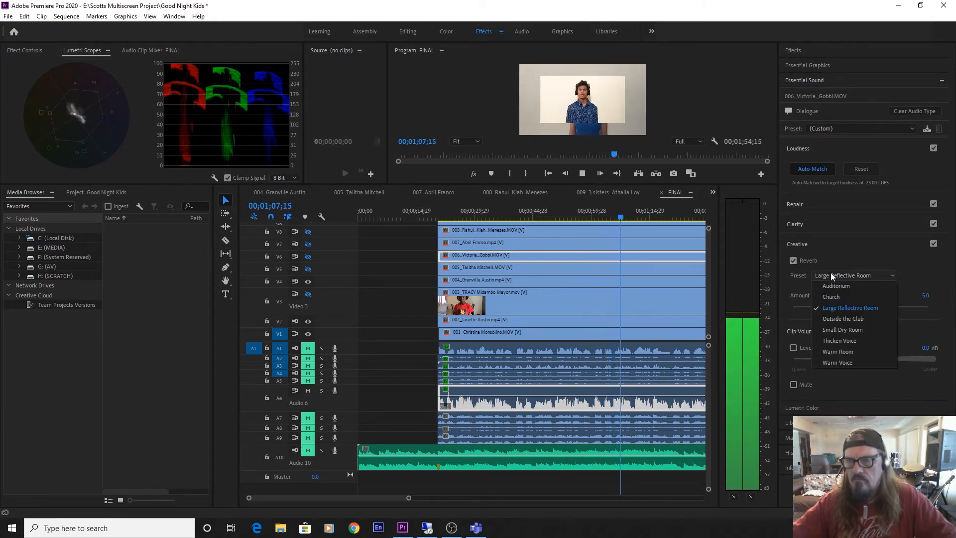
pyautogui.click(829, 282)
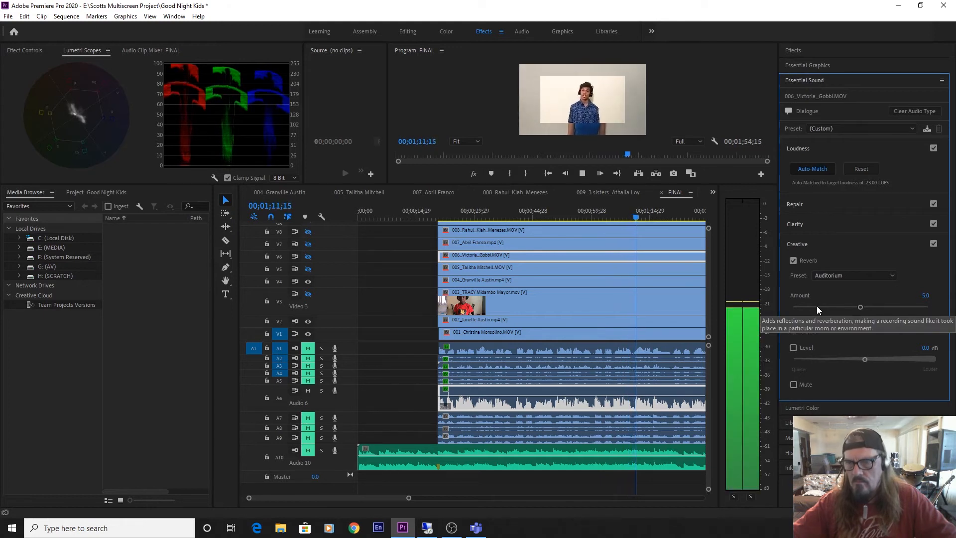
pyautogui.click(816, 307)
pyautogui.moveTo(817, 306); pyautogui.dragTo(807, 308)
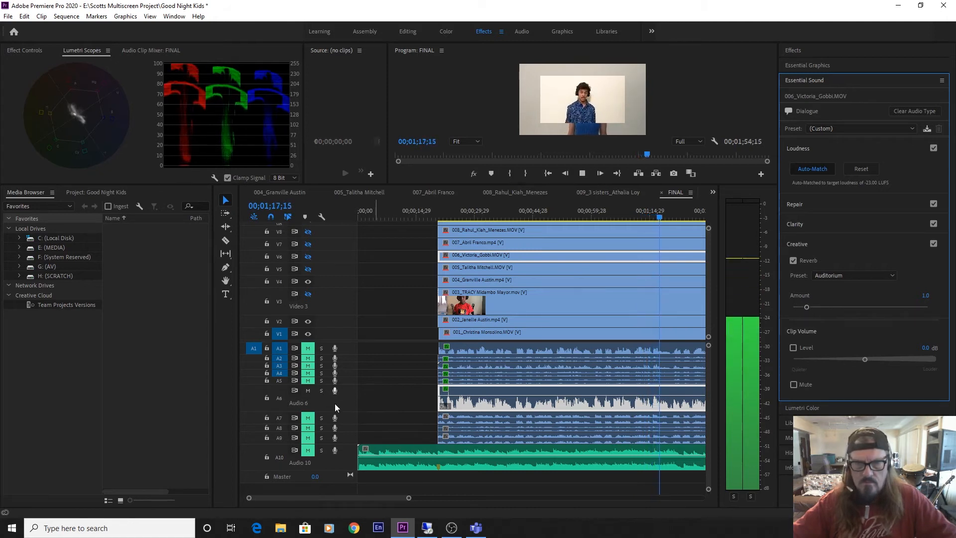
# Mute and collapse A6, then expand and unmute A7.
pyautogui.click(308, 390)
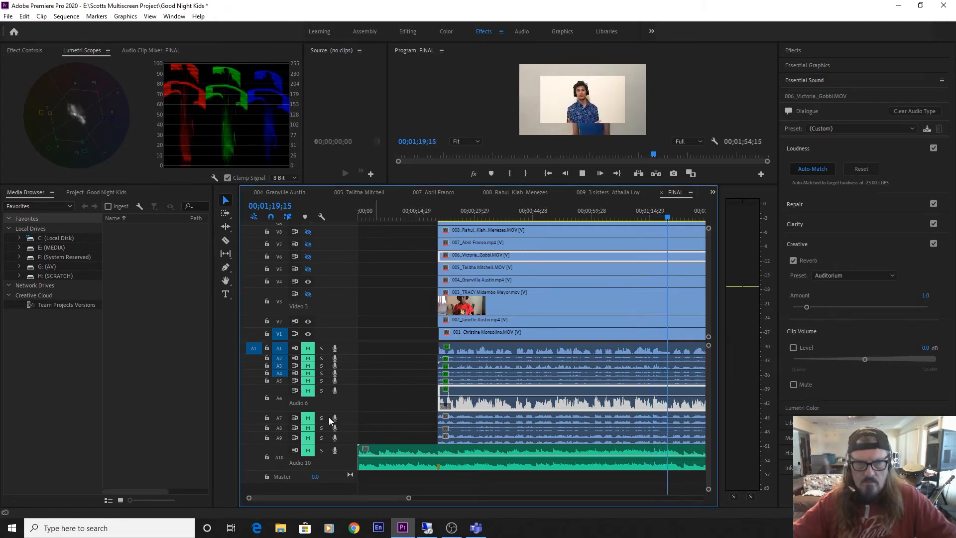
pyautogui.doubleClick(339, 402)
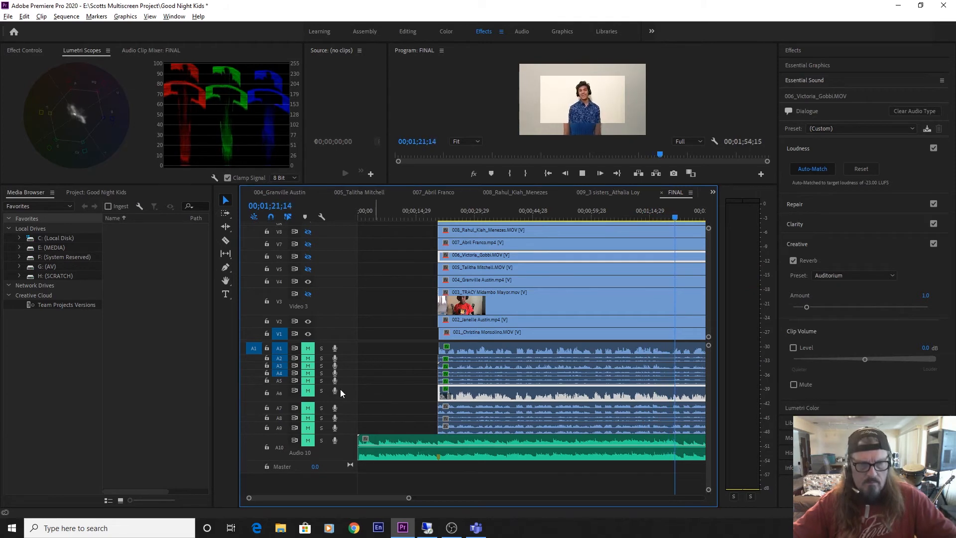
pyautogui.doubleClick(341, 401)
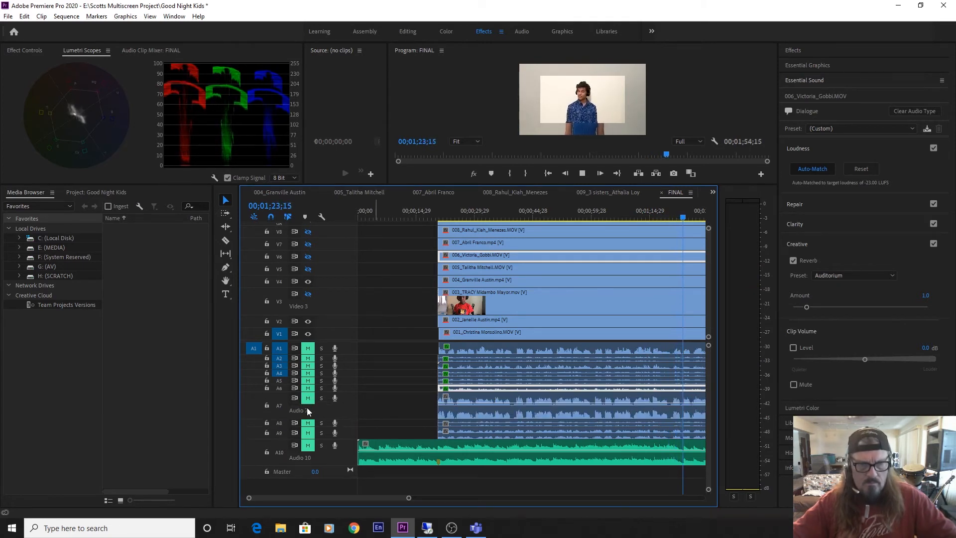
pyautogui.click(307, 397)
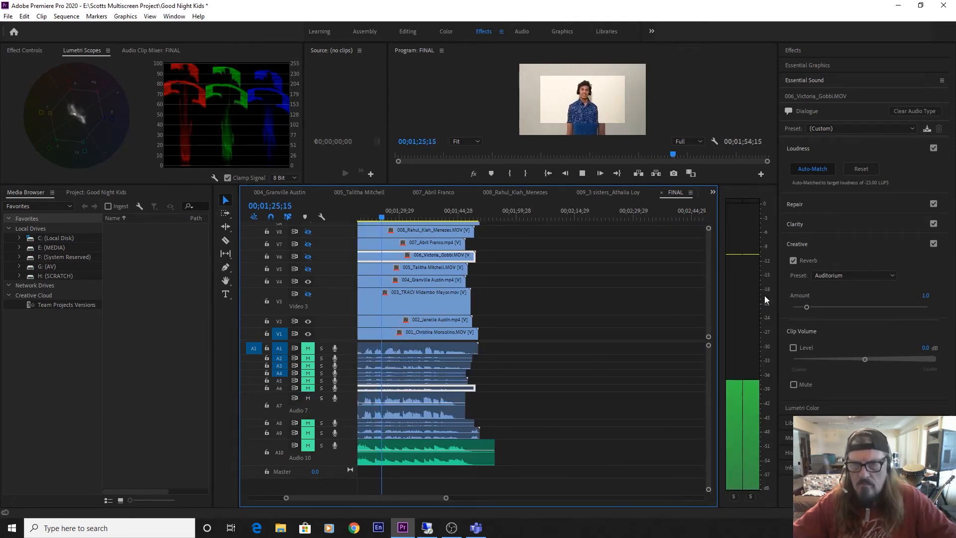
# Move the playhead to the start of the performers' clips and play A7 to judge clip 007's vocal.
pyautogui.press('Home')
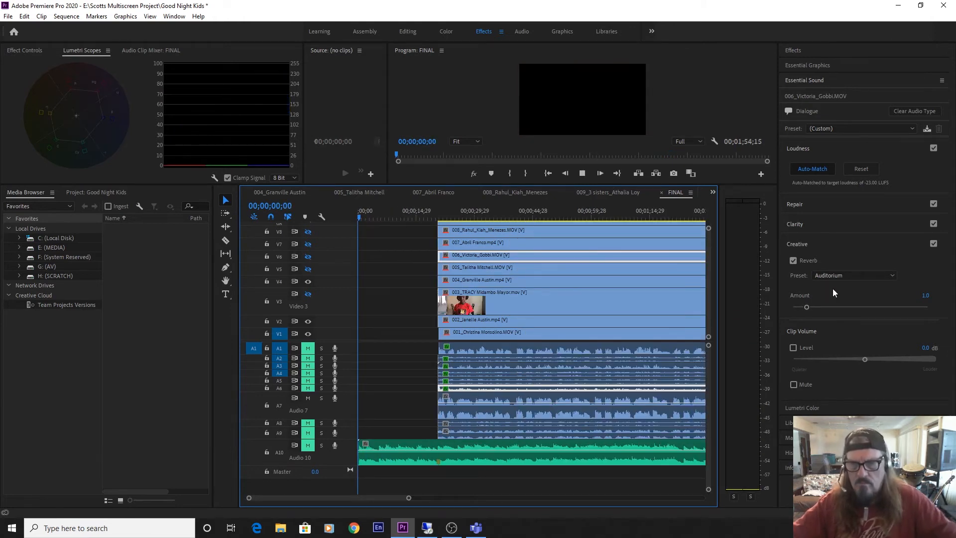
pyautogui.press('space')
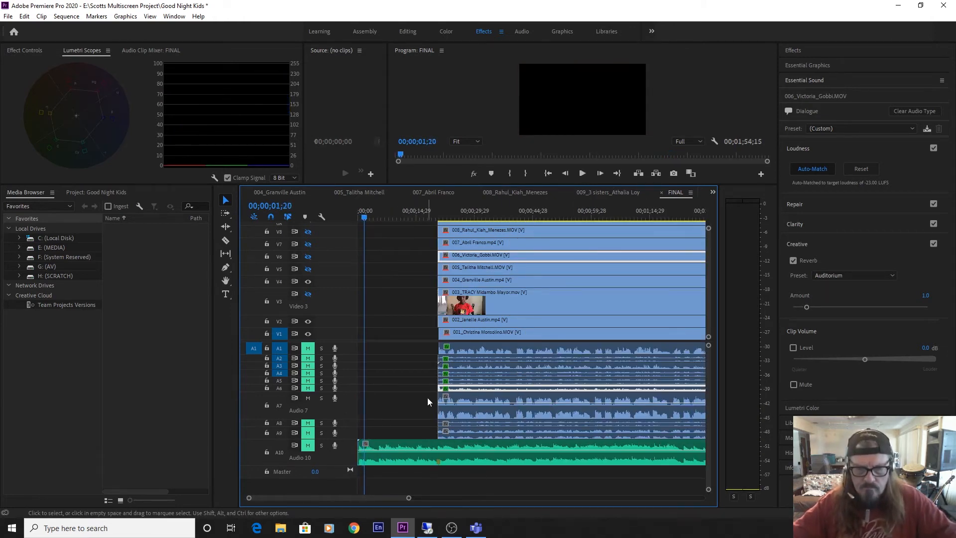
pyautogui.press('Down')
pyautogui.press('space')
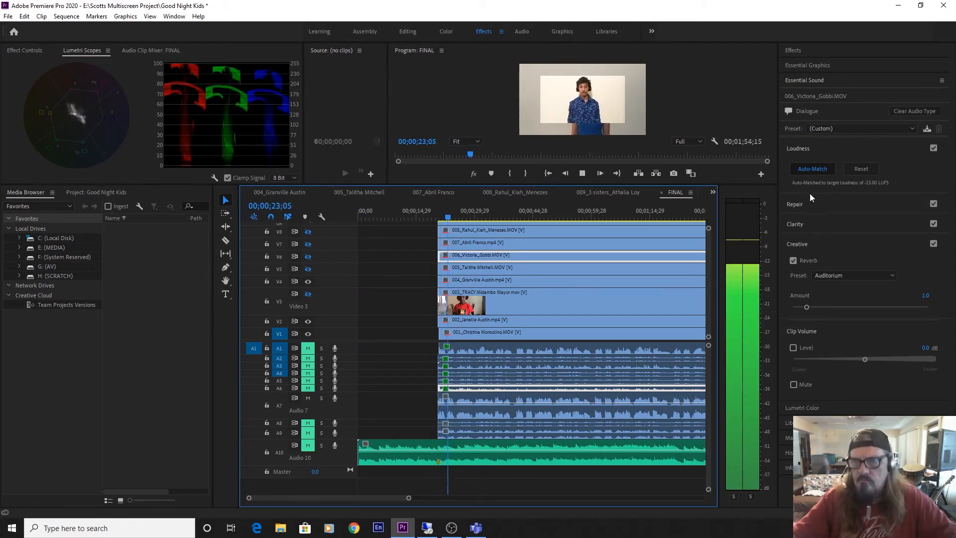
# Tag clip 007's audio on A7 as Dialogue and auto-match its loudness.
pyautogui.click(798, 202)
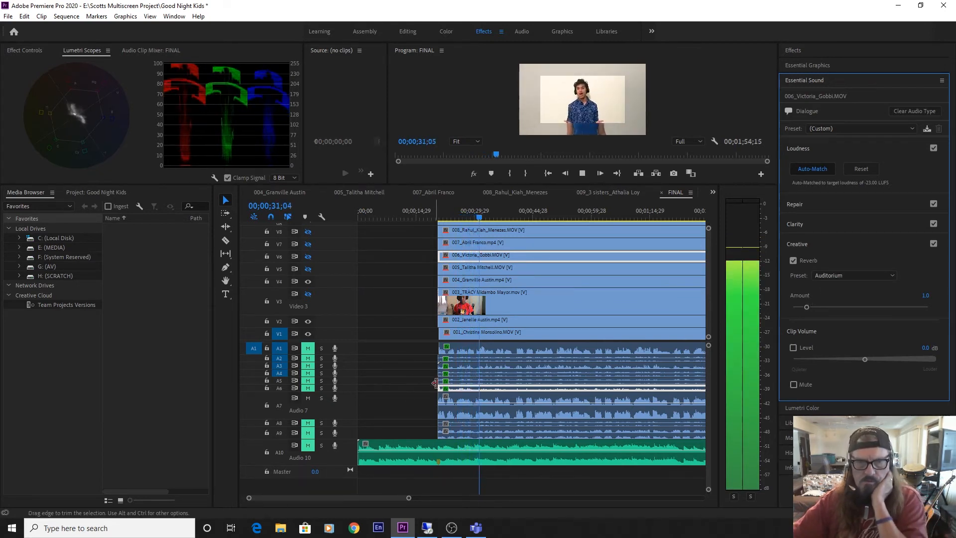
pyautogui.click(449, 402)
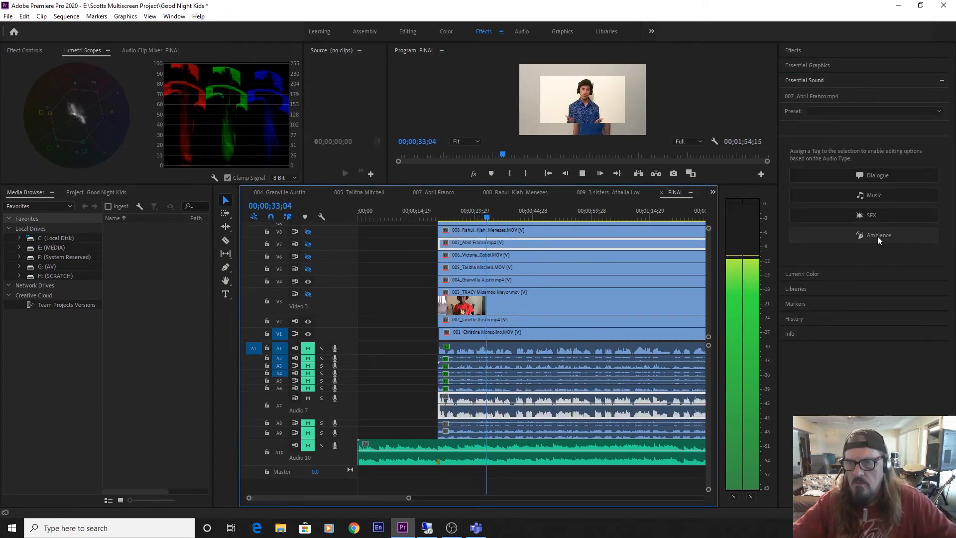
pyautogui.click(873, 177)
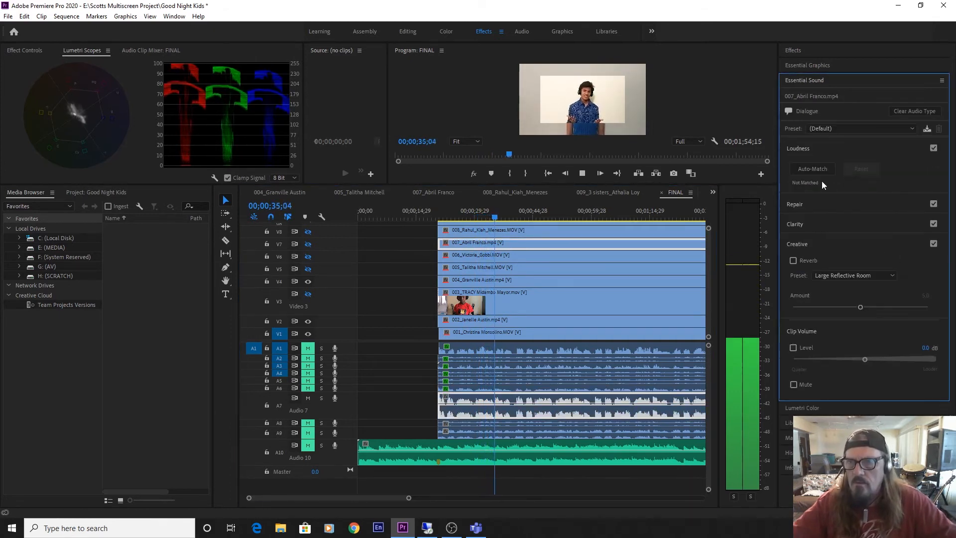
pyautogui.click(816, 170)
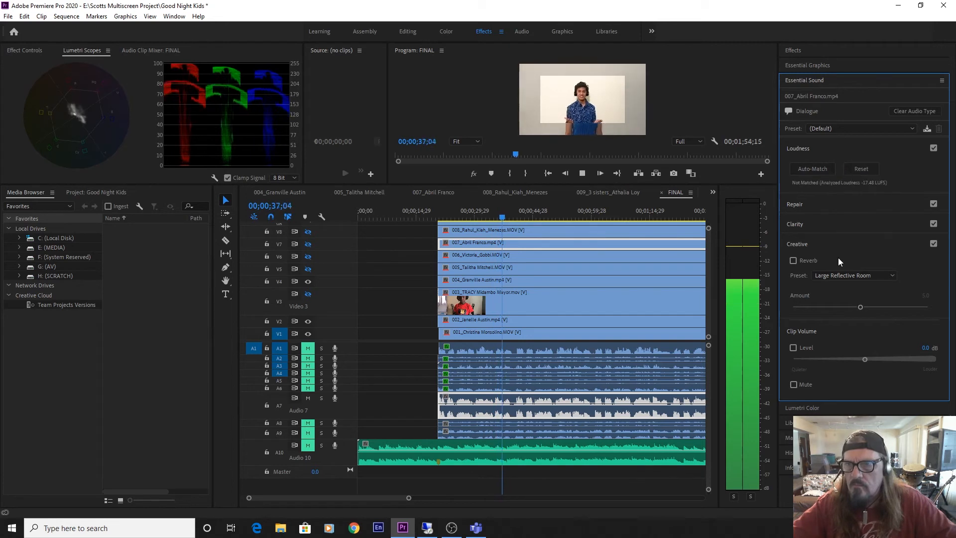
# Clean up clip 007's vocal with Reduce Noise at 2.3, Reduce Reverb at 1.0 and Dynamics at 5.1.
pyautogui.click(794, 206)
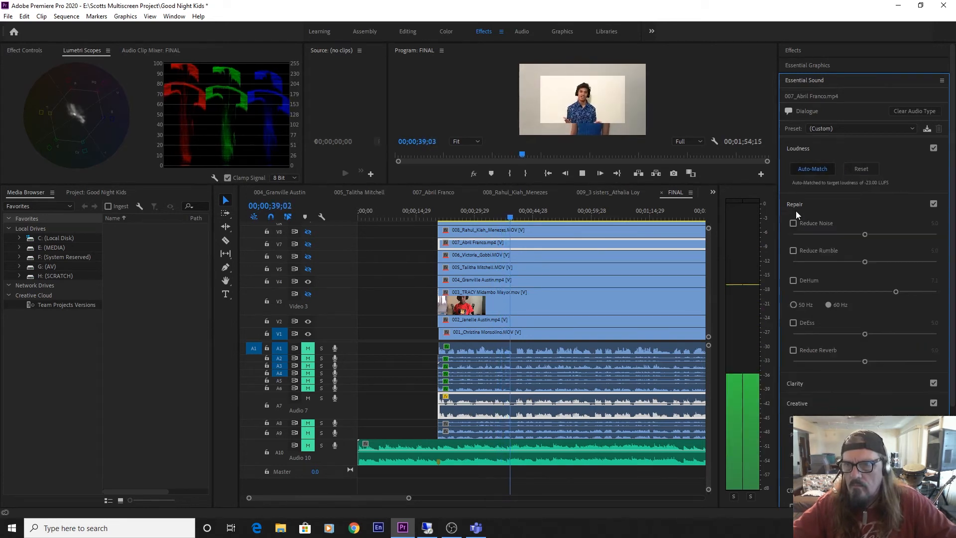
pyautogui.click(793, 223)
pyautogui.moveTo(802, 234); pyautogui.dragTo(825, 232)
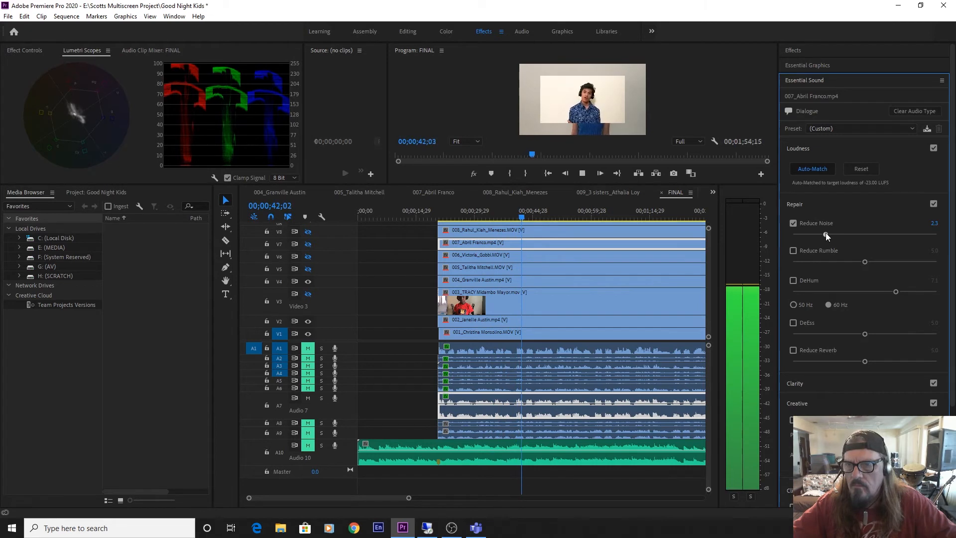
pyautogui.click(793, 350)
pyautogui.moveTo(803, 359); pyautogui.dragTo(808, 360)
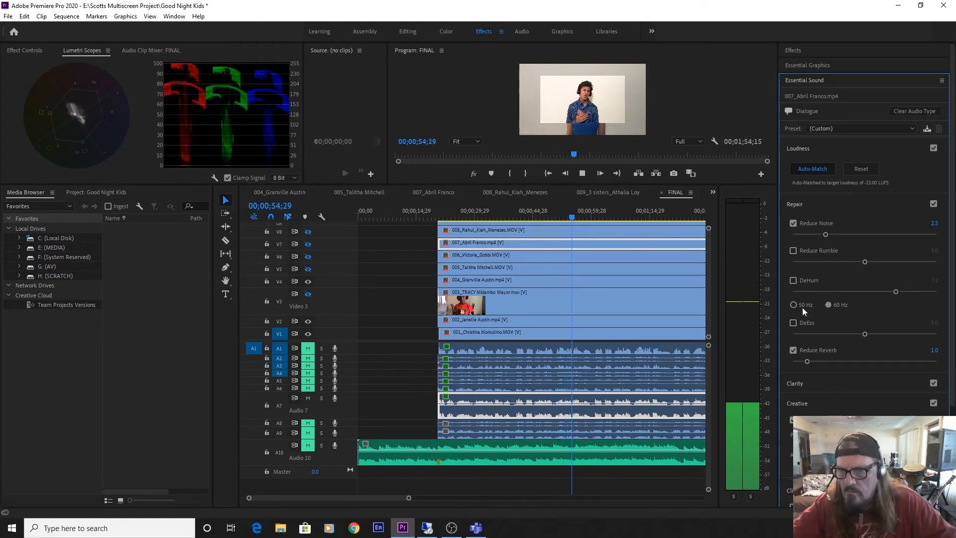
pyautogui.click(800, 382)
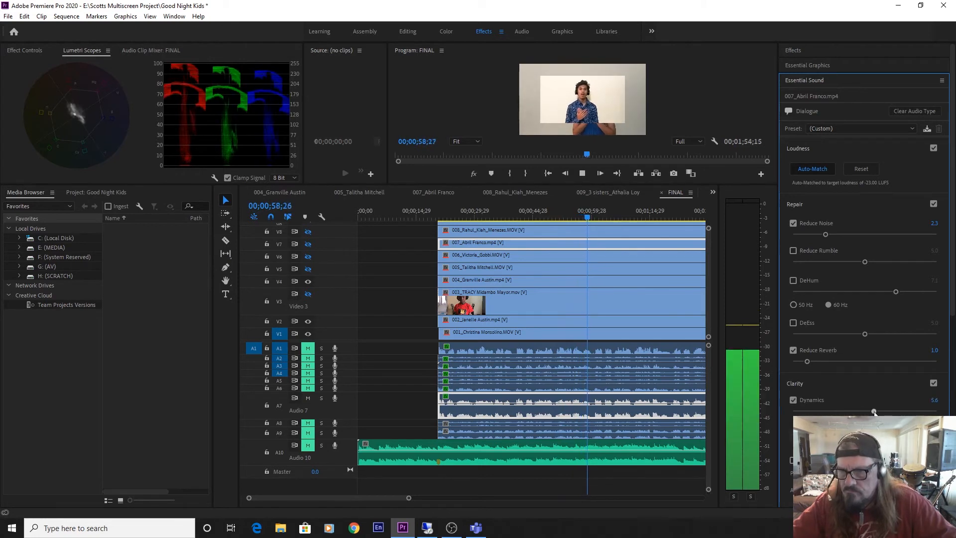
pyautogui.moveTo(876, 413); pyautogui.dragTo(867, 412)
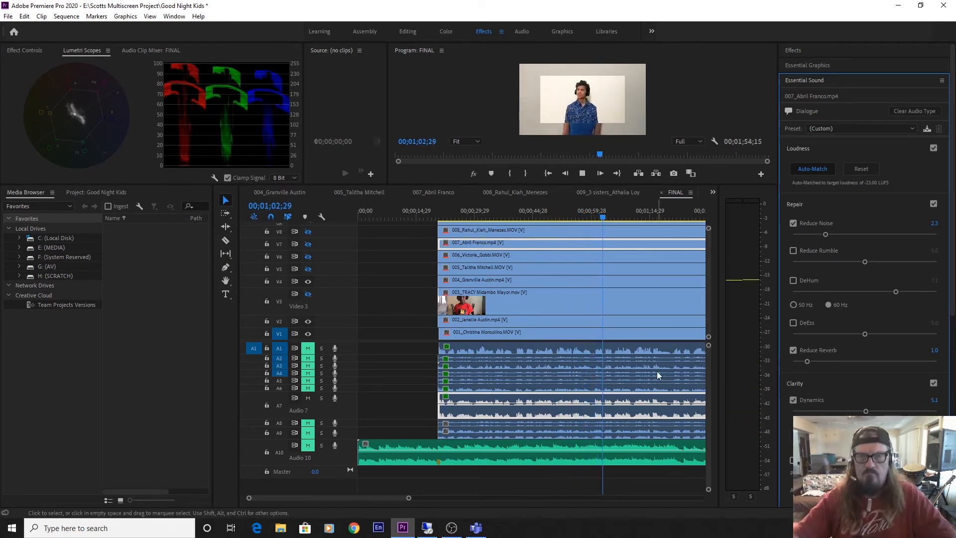
# Enable clip 007's creative reverb with the Auditorium preset at an amount of 0.9, and save the project after stopping playback.
pyautogui.moveTo(324, 497); pyautogui.dragTo(335, 498)
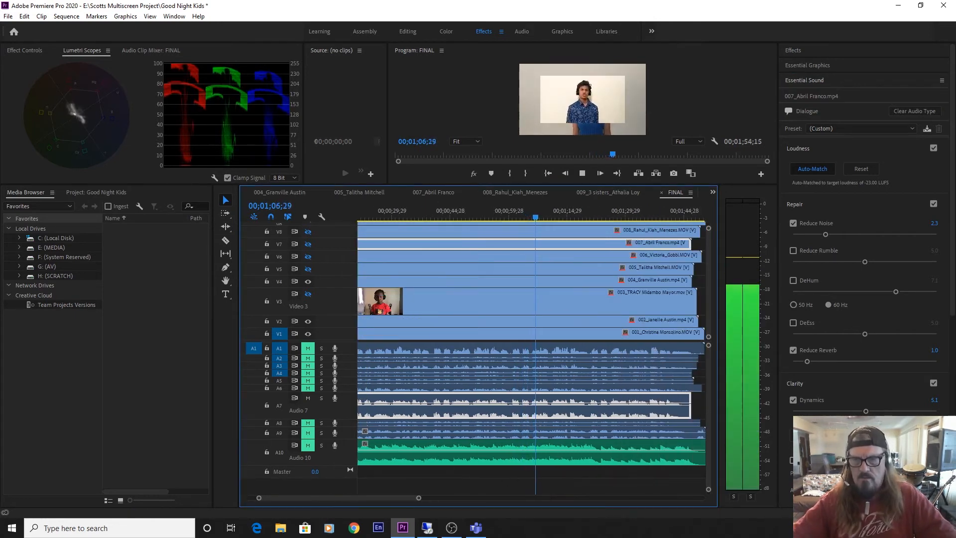
pyautogui.scroll(-10, 798, 393)
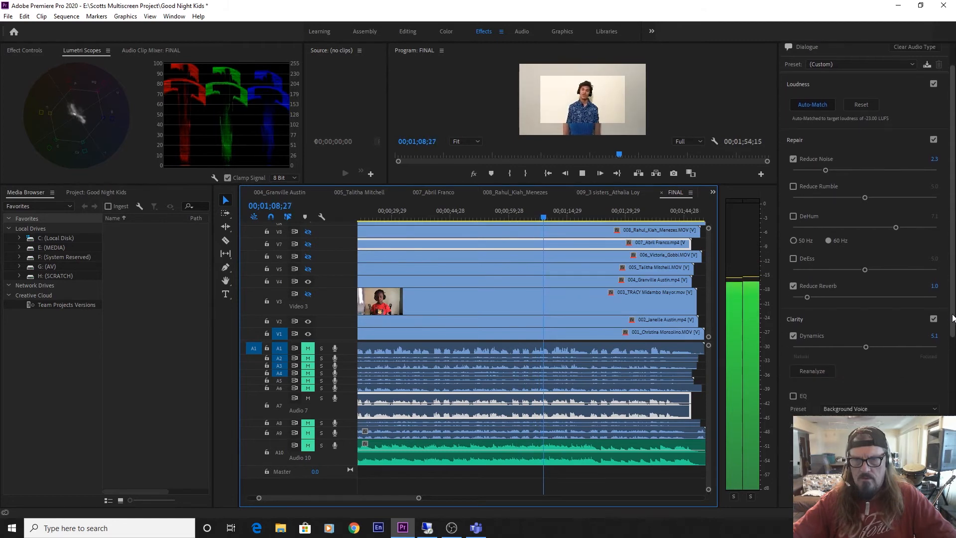
pyautogui.moveTo(798, 394); pyautogui.dragTo(804, 413)
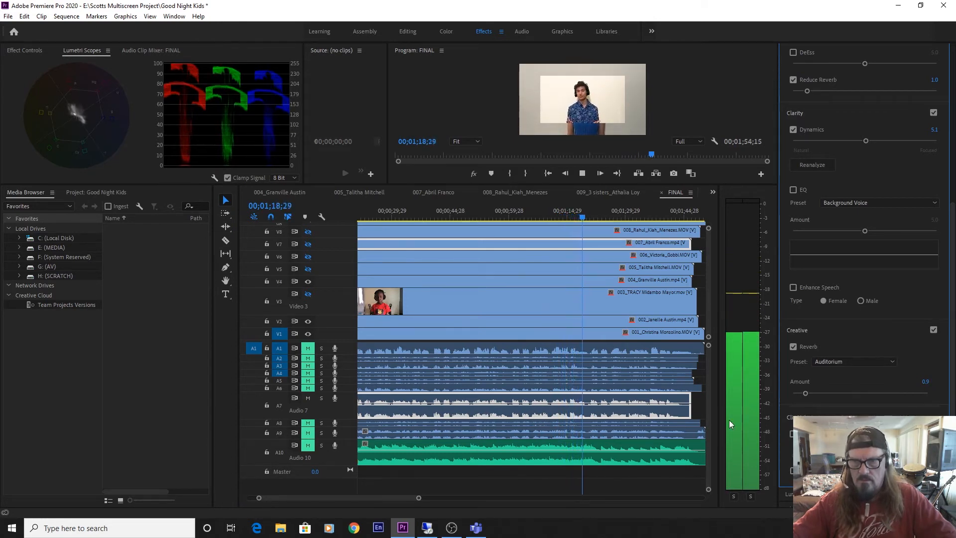
pyautogui.press('space')
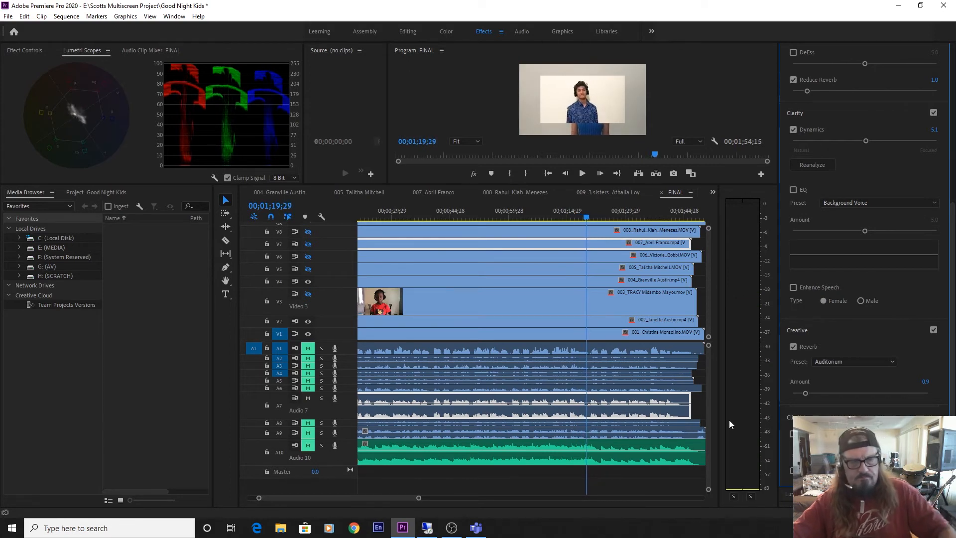
pyautogui.hotkey('ctrl', 's')
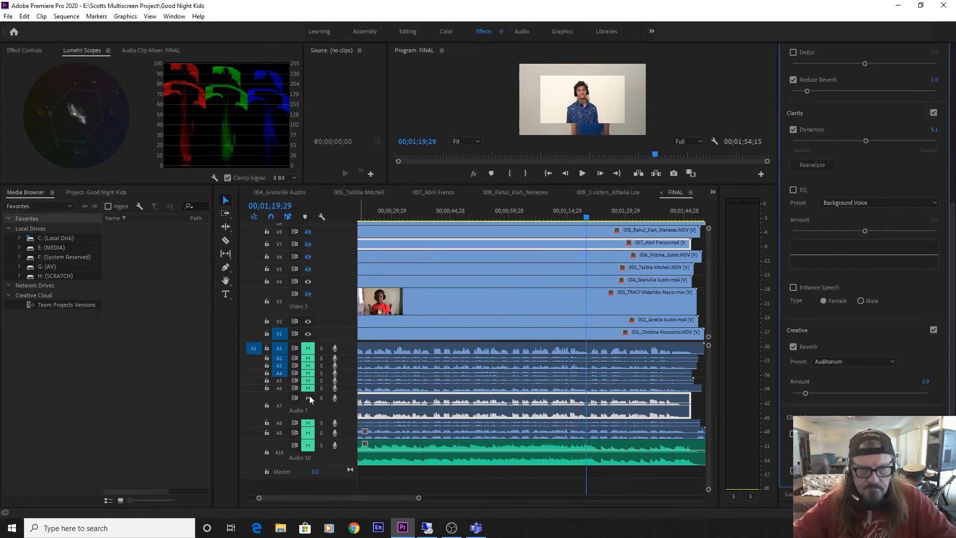
# Mute A7 and expand all the audio tracks to an even height with their waveforms showing.
pyautogui.hotkey('alt', '-')
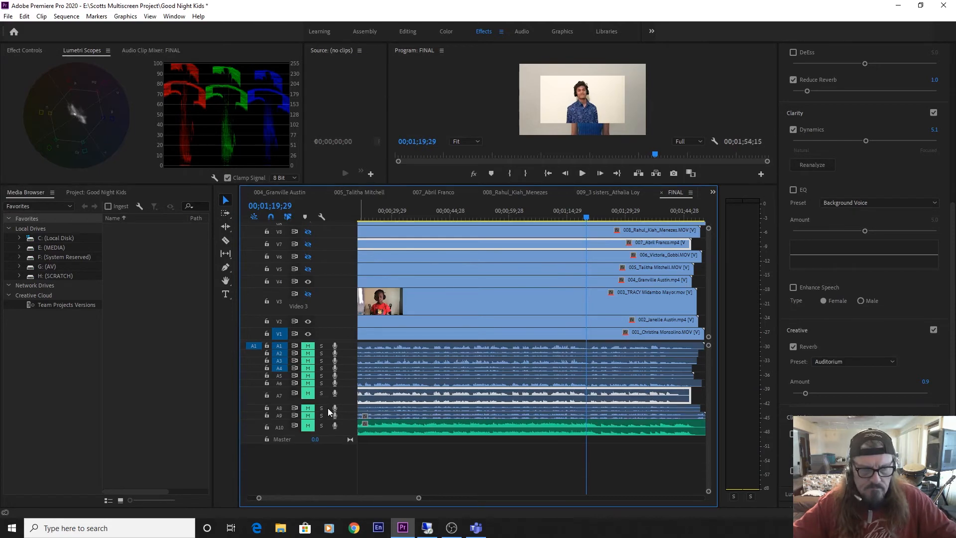
pyautogui.hotkey('alt', '-')
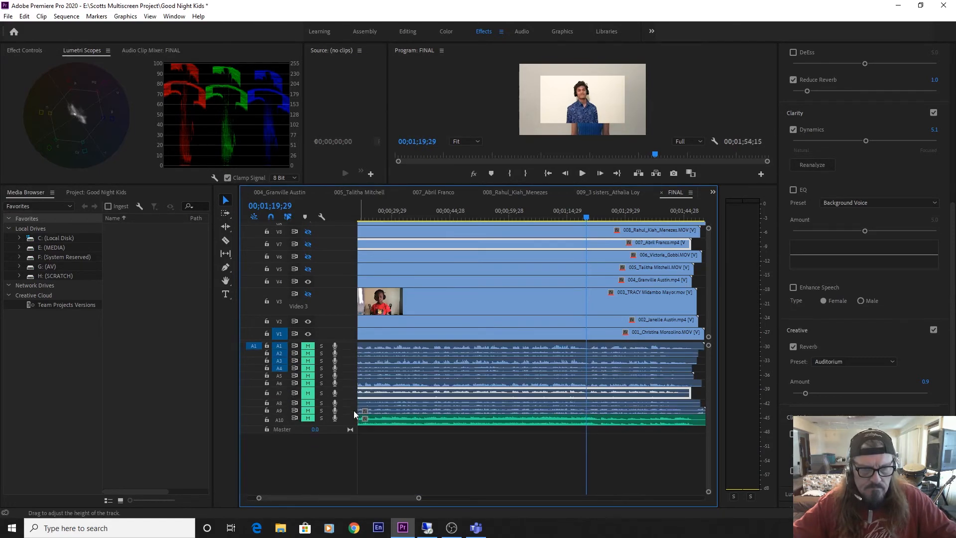
pyautogui.scroll(2, 345, 415)
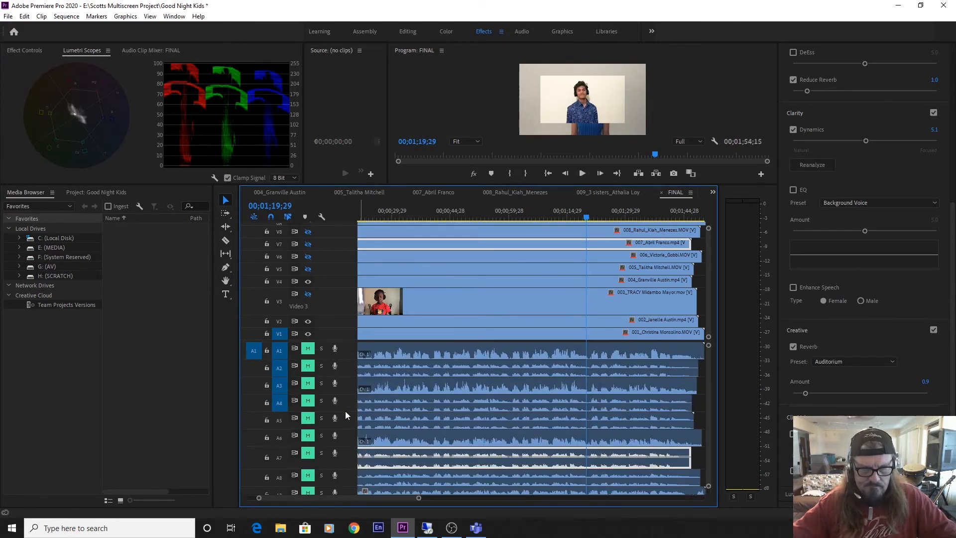
pyautogui.scroll(-2, 347, 421)
pyautogui.scroll(3, 347, 417)
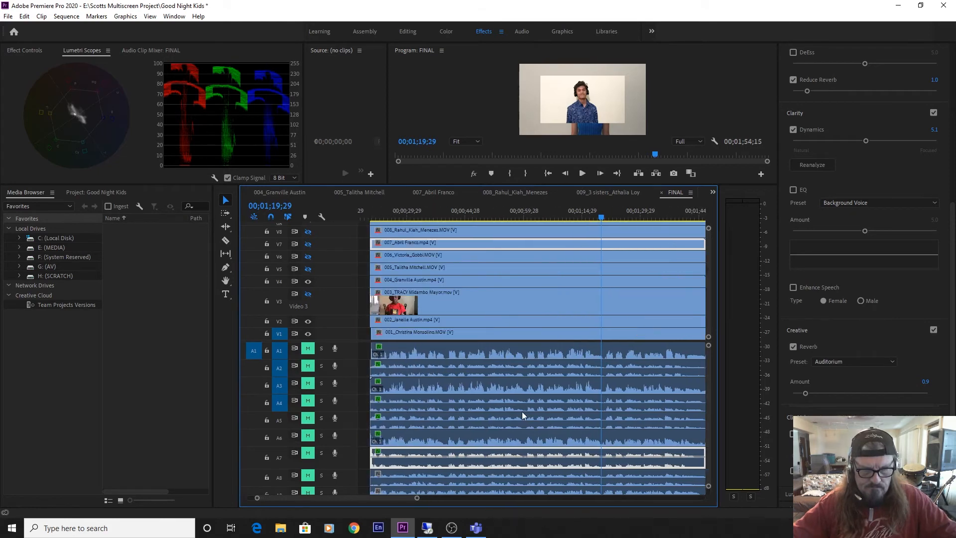
pyautogui.scroll(-5, 706, 377)
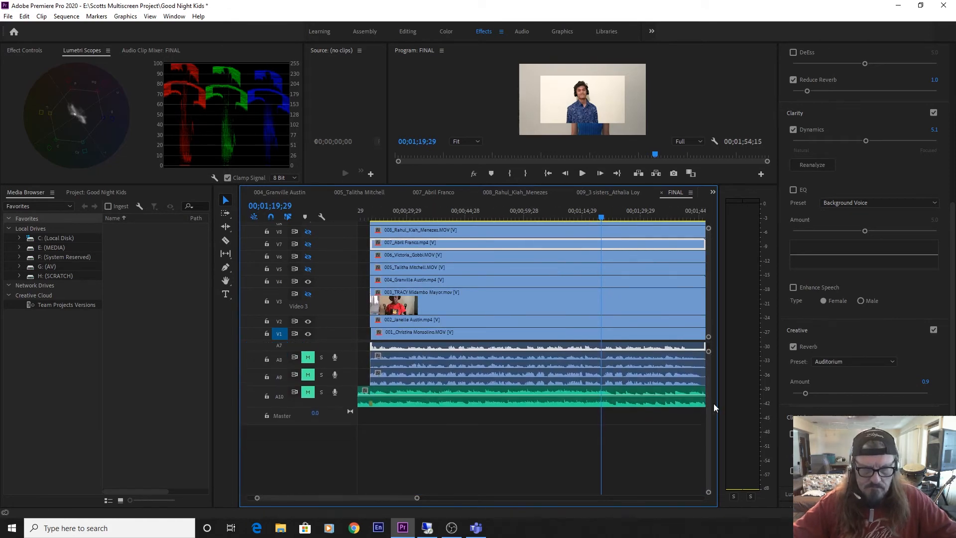
pyautogui.scroll(2, 716, 378)
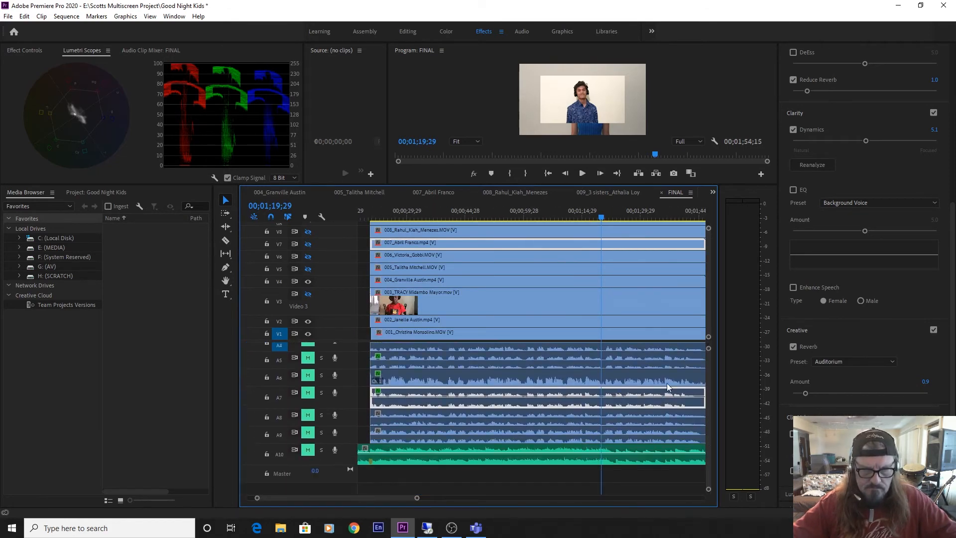
# Select clip 008's audio, unmute A8 and play it from the start of the performers' clips.
pyautogui.click(389, 421)
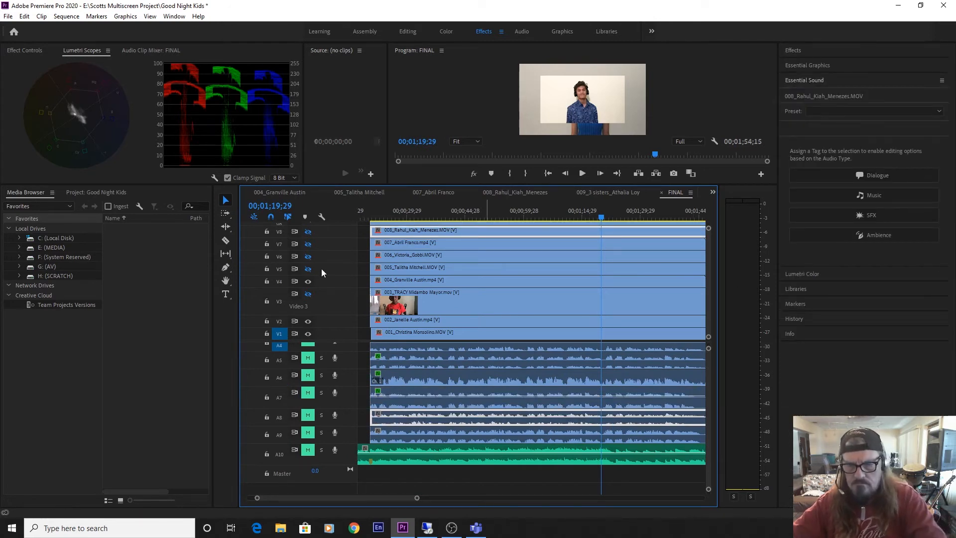
pyautogui.press('Home')
pyautogui.press('Down')
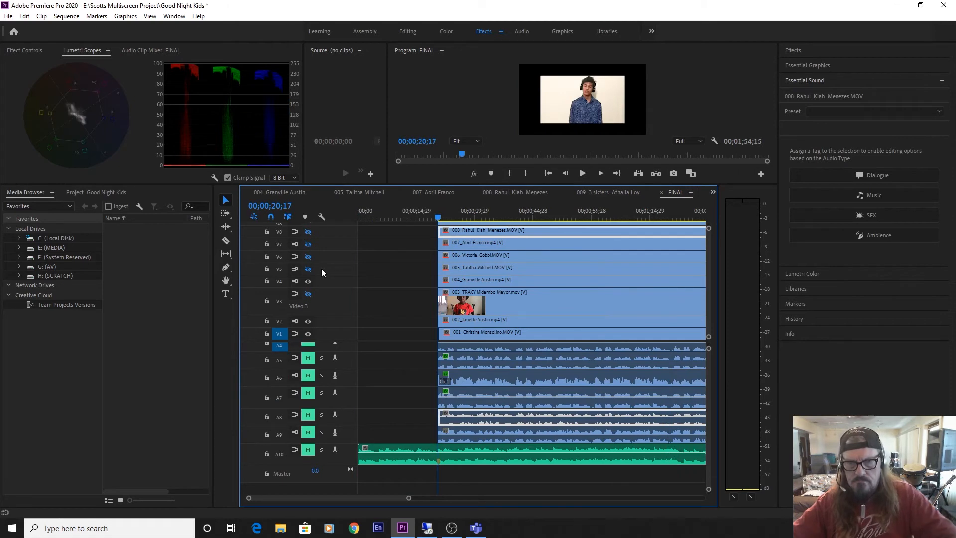
pyautogui.press('space')
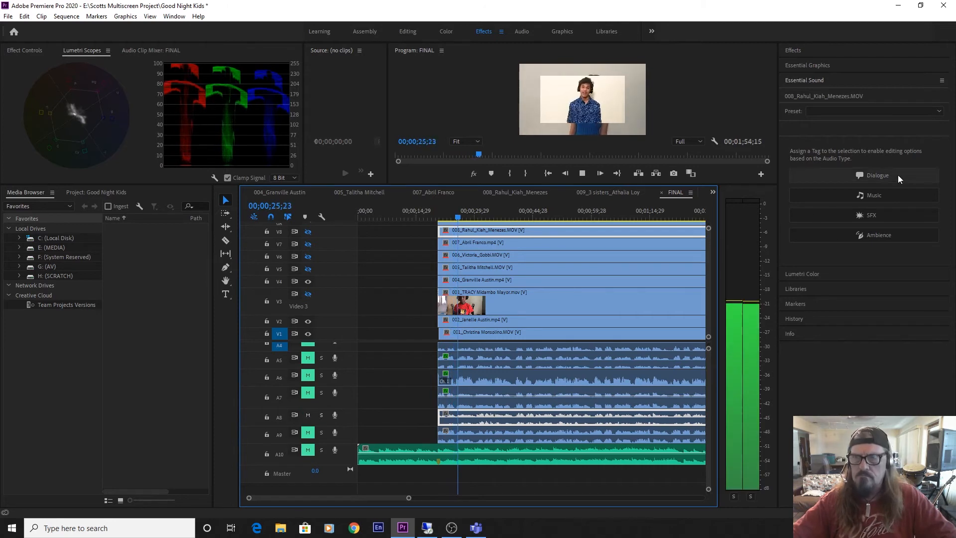
# Tag clip 008's audio as Dialogue with auto-matched loudness, and set Reduce Noise to 6.7 and Dynamics to 5.0.
pyautogui.click(868, 175)
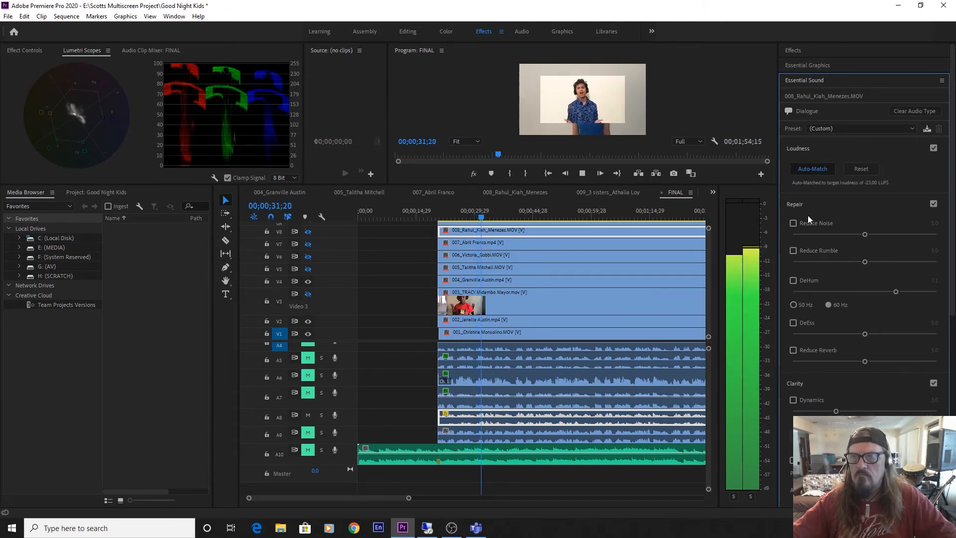
pyautogui.click(793, 223)
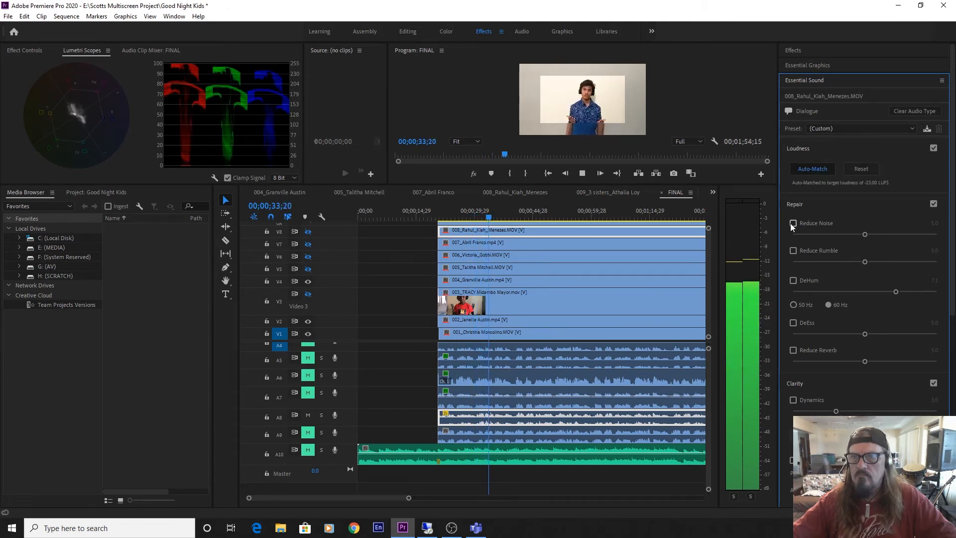
pyautogui.click(833, 234)
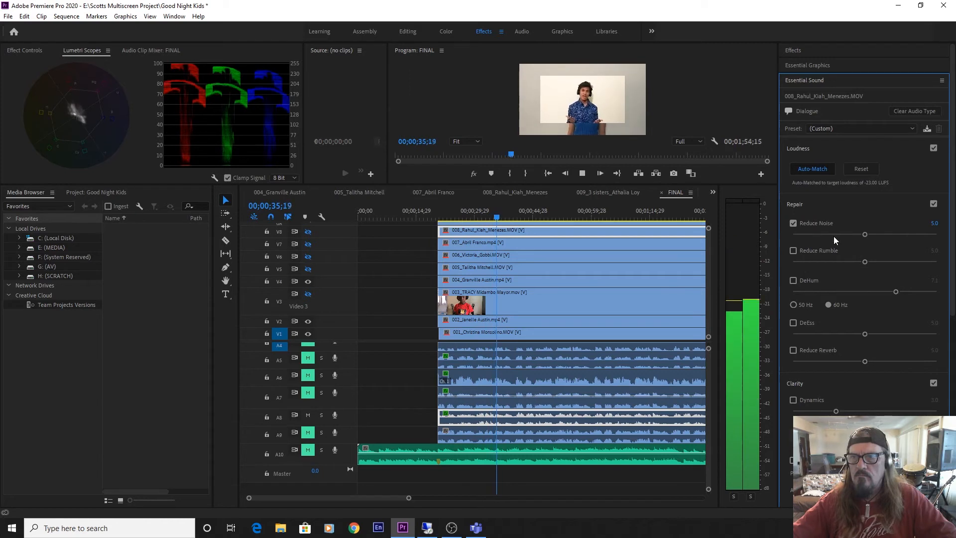
pyautogui.moveTo(830, 232); pyautogui.dragTo(889, 239)
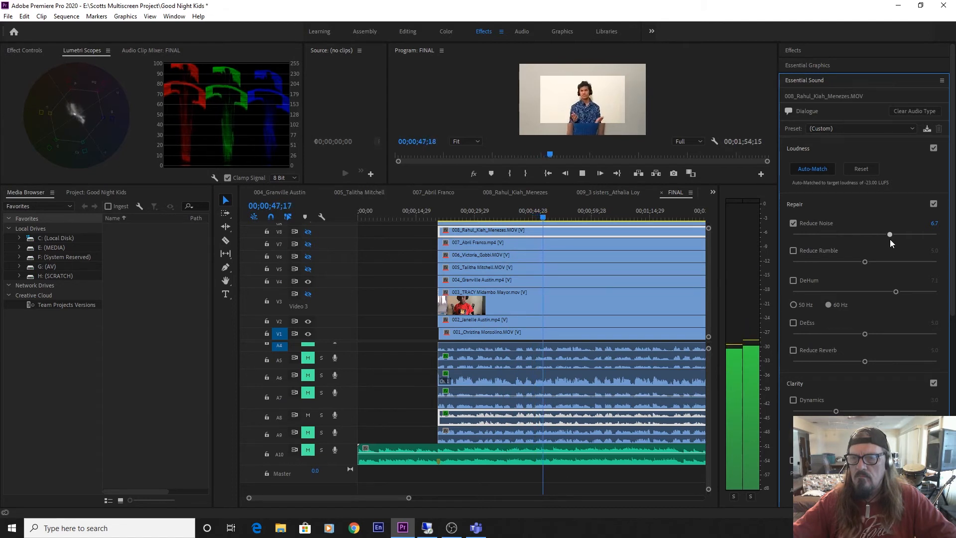
pyautogui.moveTo(836, 412); pyautogui.dragTo(856, 412)
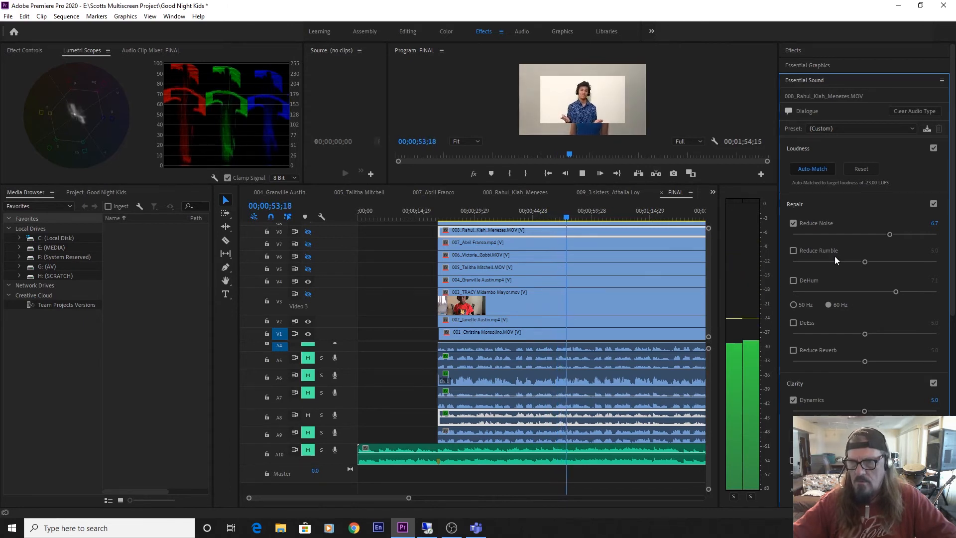
# Enable clip 008's creative reverb with the Auditorium preset and set its amount to 0.6.
pyautogui.moveTo(951, 250); pyautogui.dragTo(951, 428)
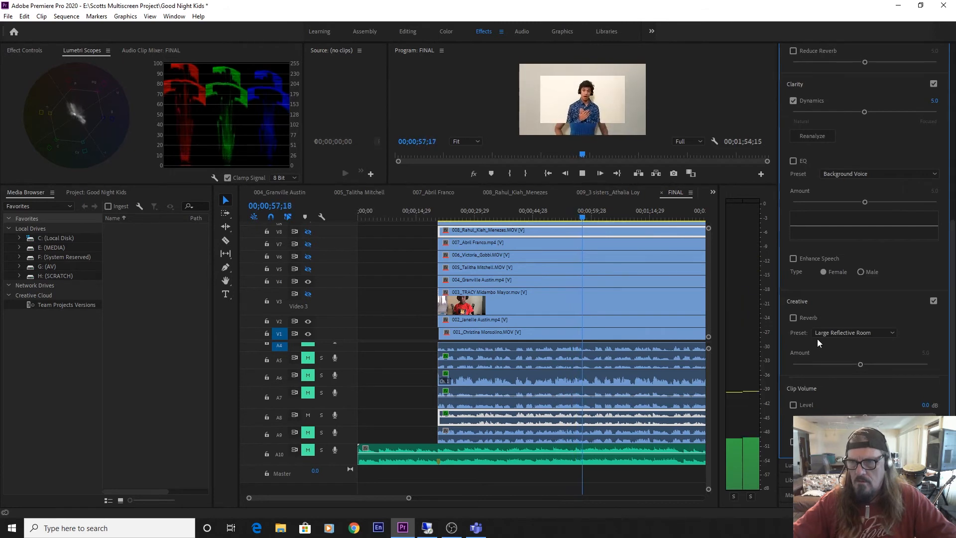
pyautogui.click(830, 331)
pyautogui.click(834, 343)
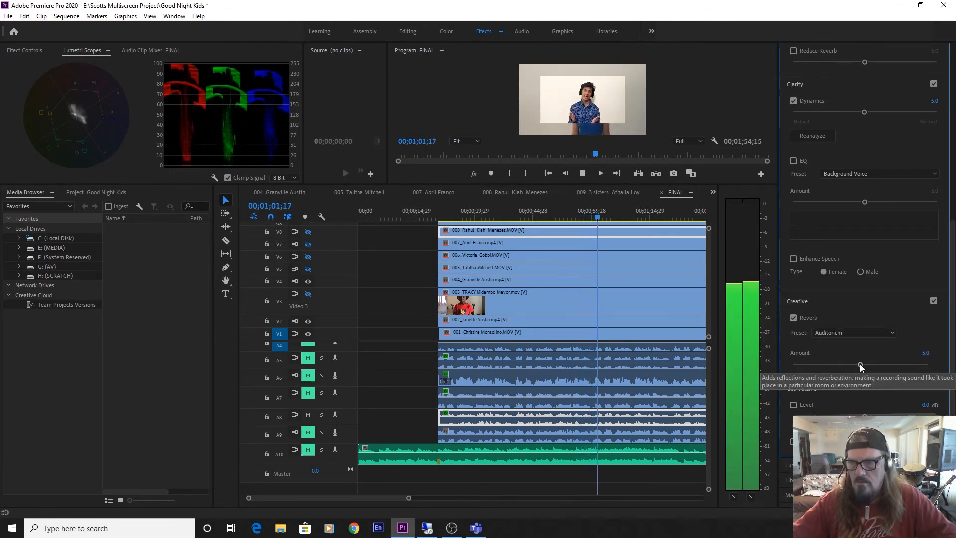
pyautogui.moveTo(861, 367); pyautogui.dragTo(800, 363)
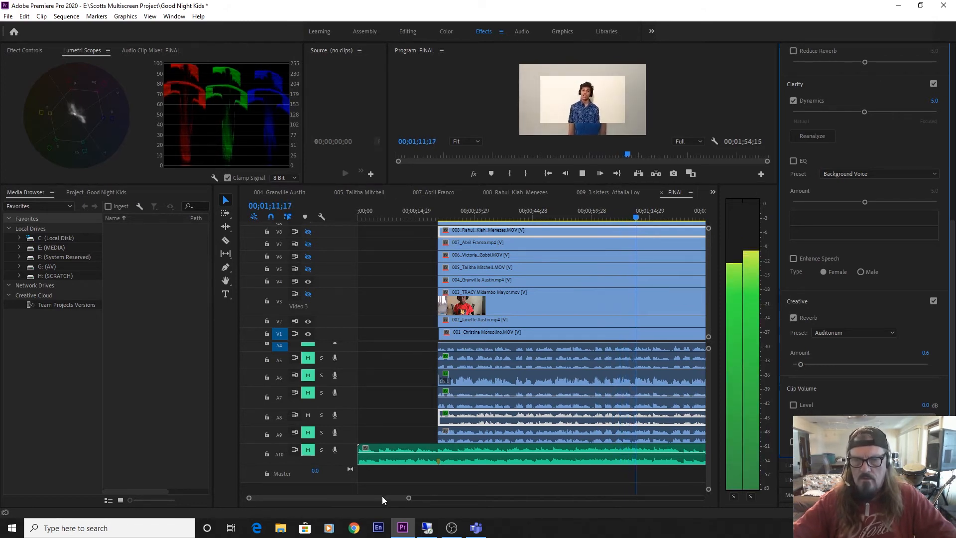
# Mute A8, unmute A9, and play clip 009's selected audio from the start of the clip.
pyautogui.moveTo(381, 496); pyautogui.dragTo(391, 496)
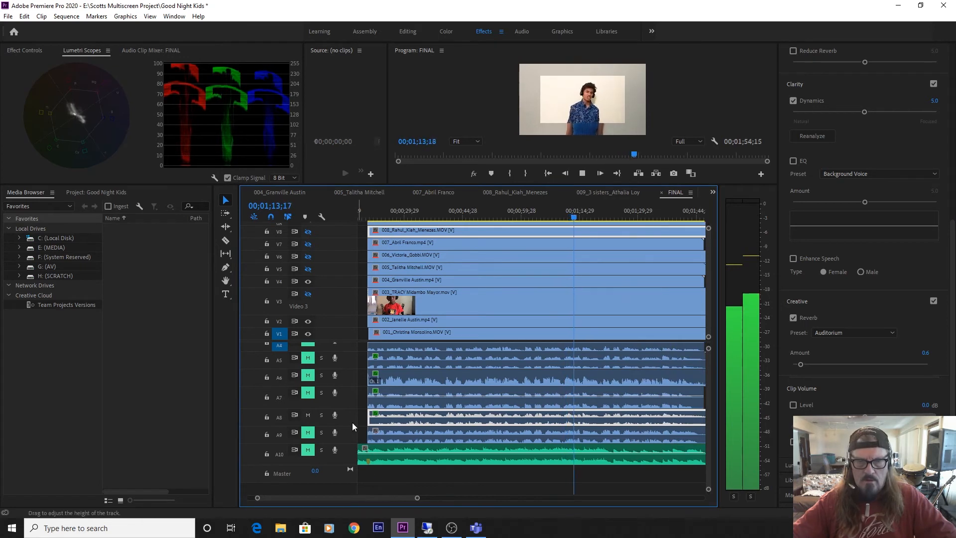
pyautogui.click(312, 414)
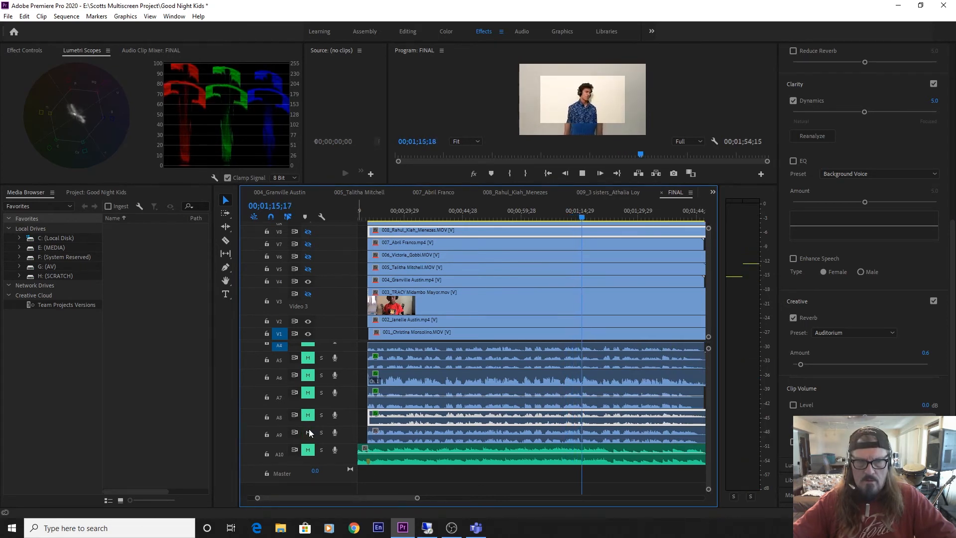
pyautogui.click(441, 434)
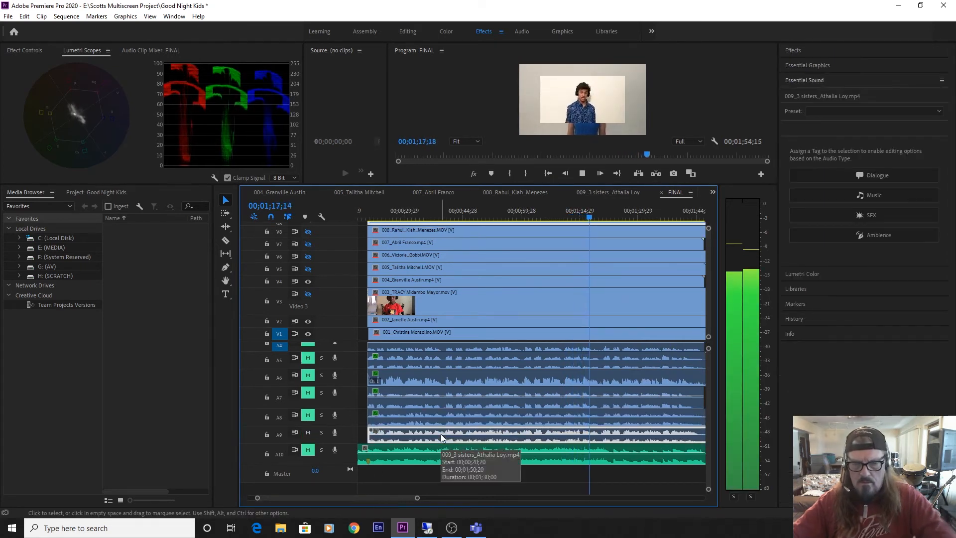
pyautogui.press('Up')
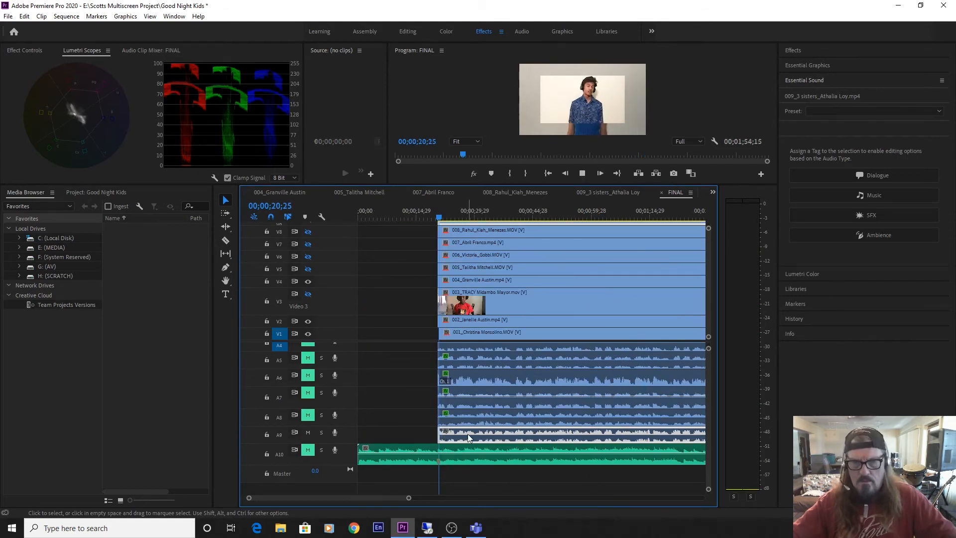
# Tag clip 009's audio as Dialogue with auto-matched loudness, and set Reduce Noise to 5.3 and Dynamics to 4.6.
pyautogui.press('space')
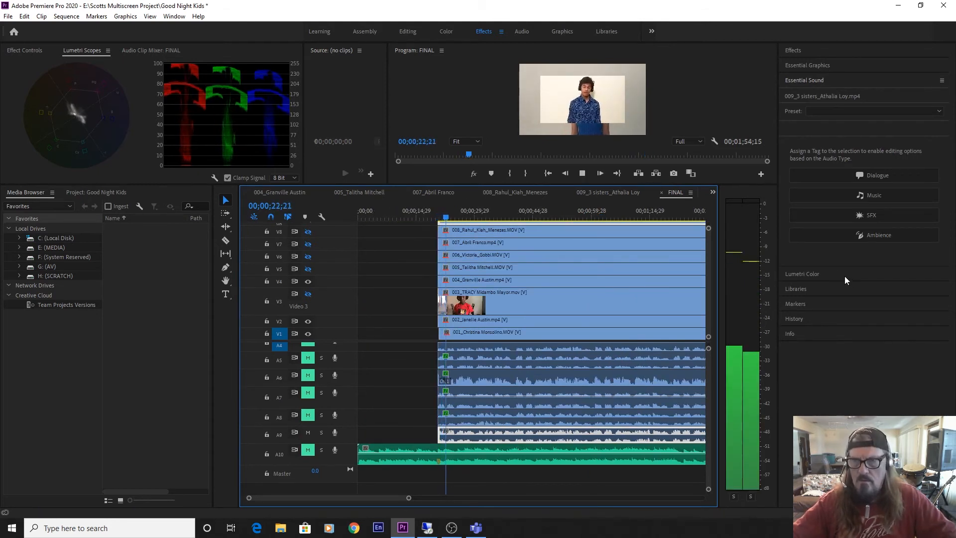
pyautogui.click(867, 173)
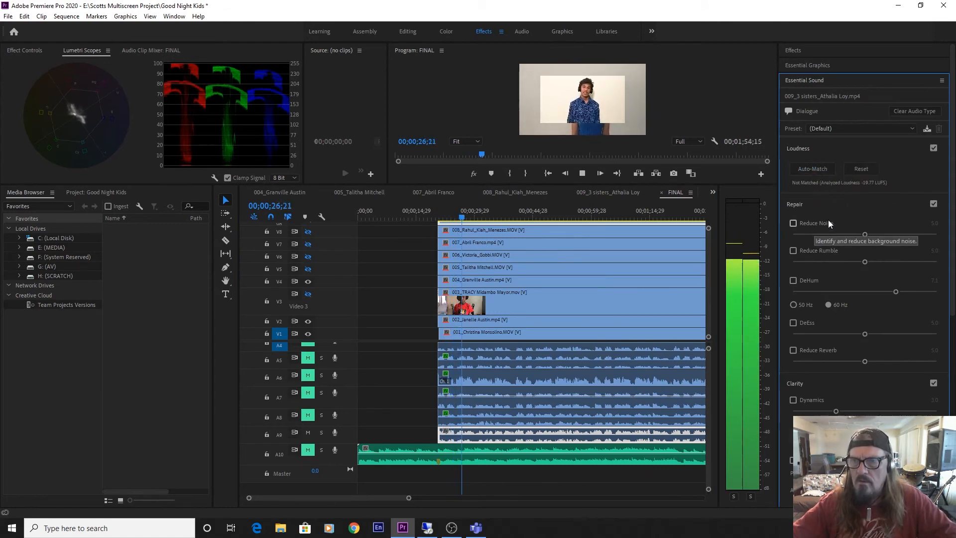
pyautogui.click(793, 223)
pyautogui.moveTo(844, 235); pyautogui.dragTo(868, 235)
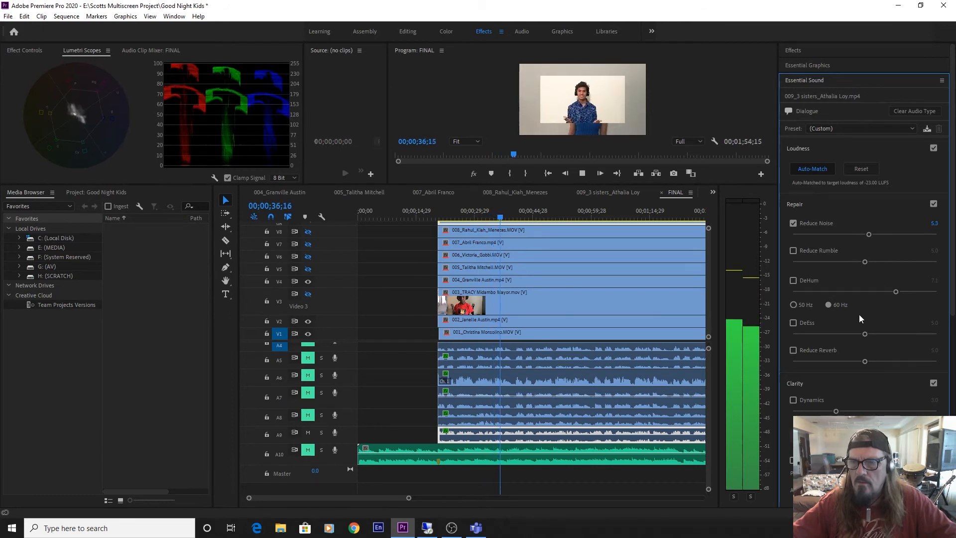
pyautogui.click(802, 398)
pyautogui.moveTo(836, 411); pyautogui.dragTo(859, 412)
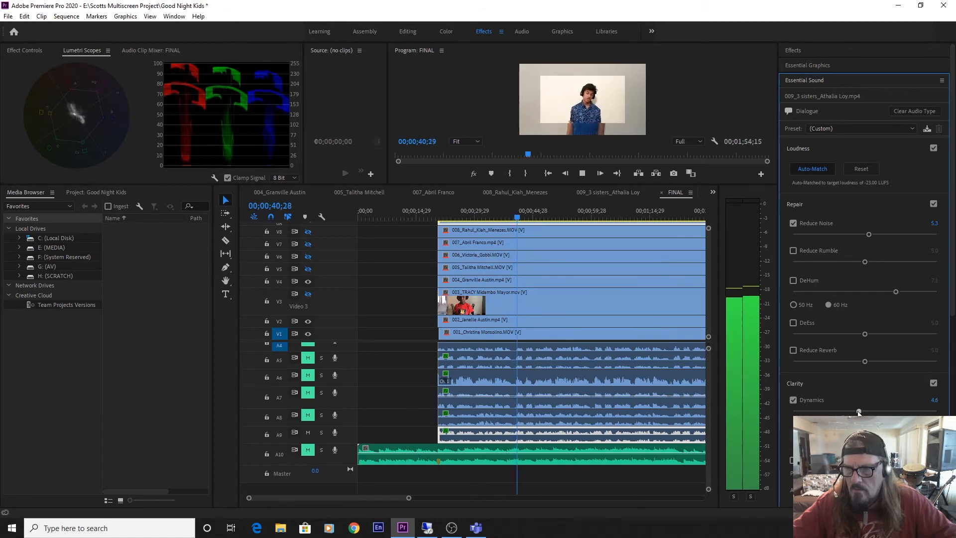
# Set clip 009's Reduce Rumble to 10.0 and Dynamics to 5.0, and play back the result.
pyautogui.click(793, 251)
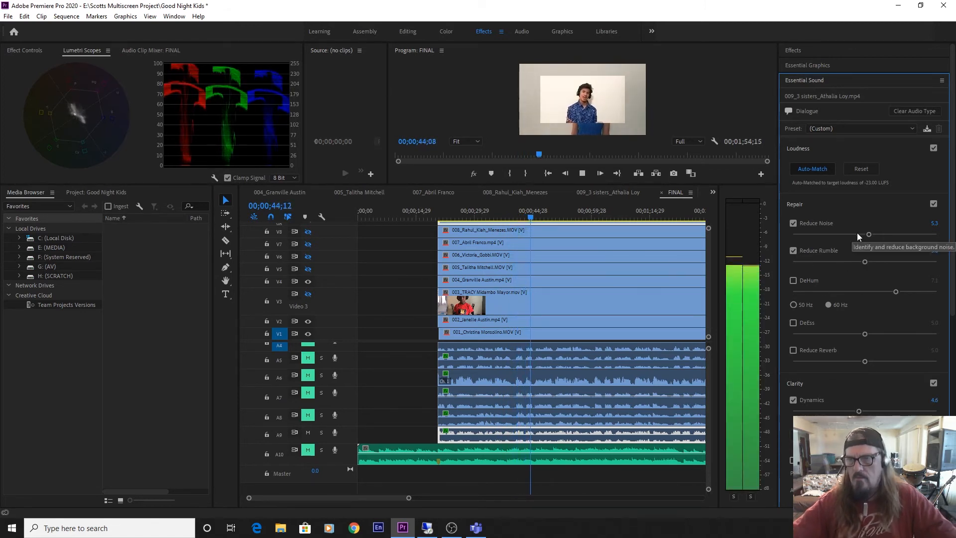
pyautogui.moveTo(866, 262); pyautogui.dragTo(937, 262)
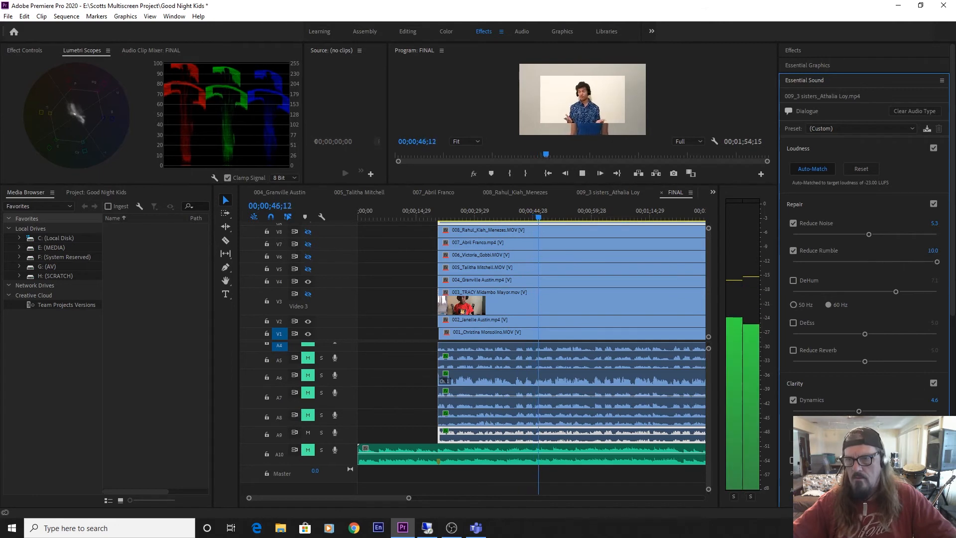
pyautogui.click(863, 412)
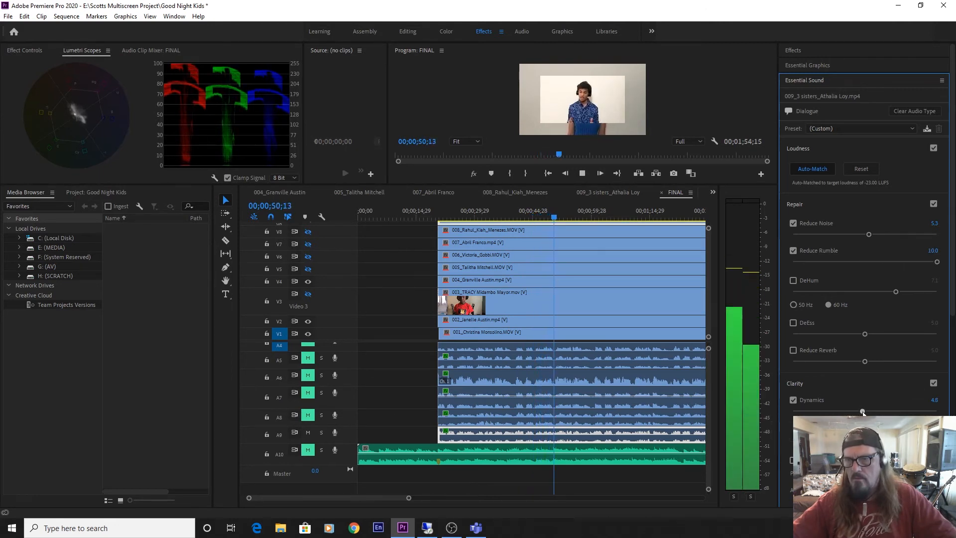
pyautogui.moveTo(863, 411); pyautogui.dragTo(867, 412)
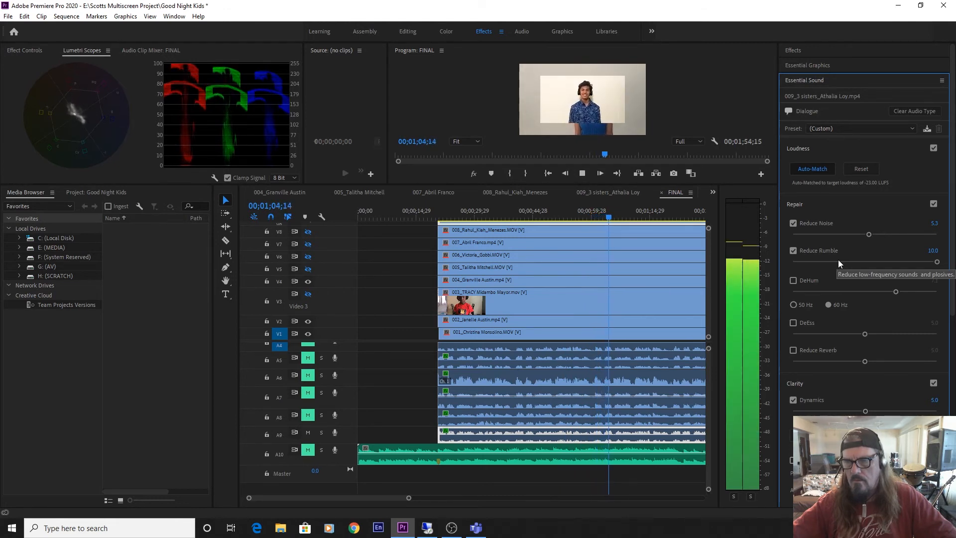
pyautogui.press('space')
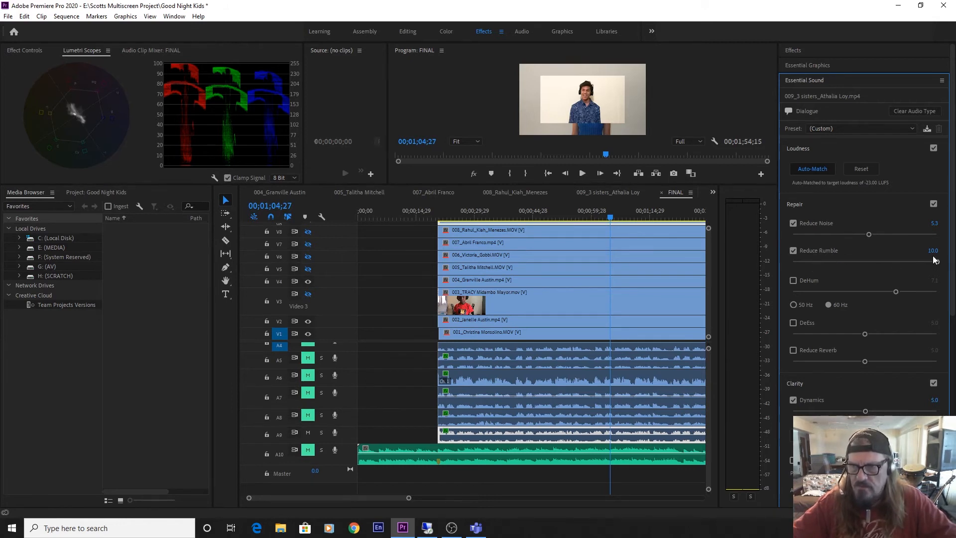
pyautogui.moveTo(933, 253); pyautogui.dragTo(953, 258)
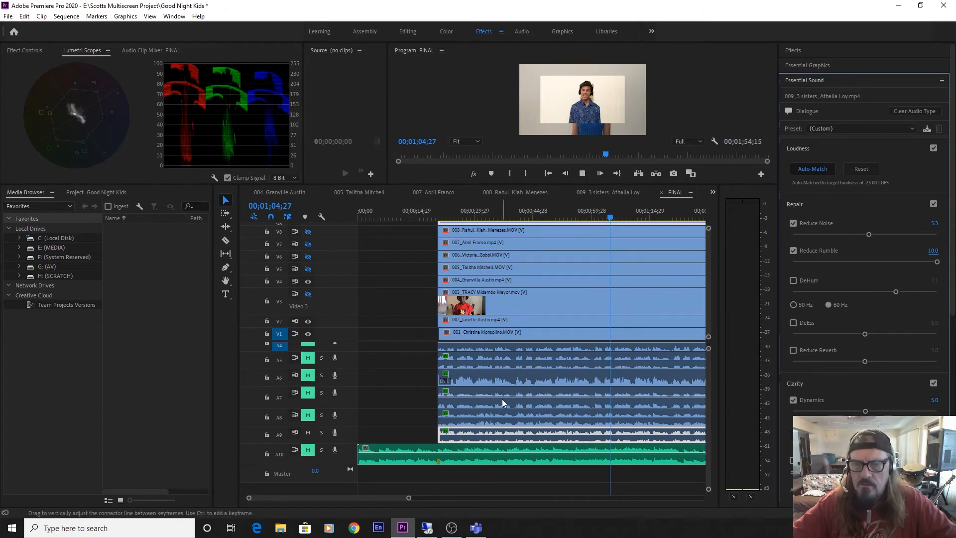
pyautogui.press('space')
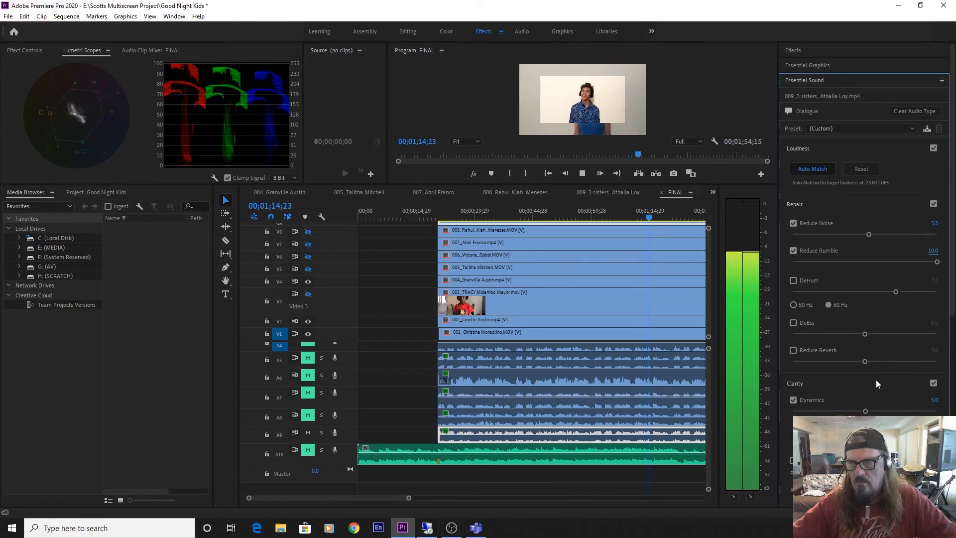
pyautogui.press('space')
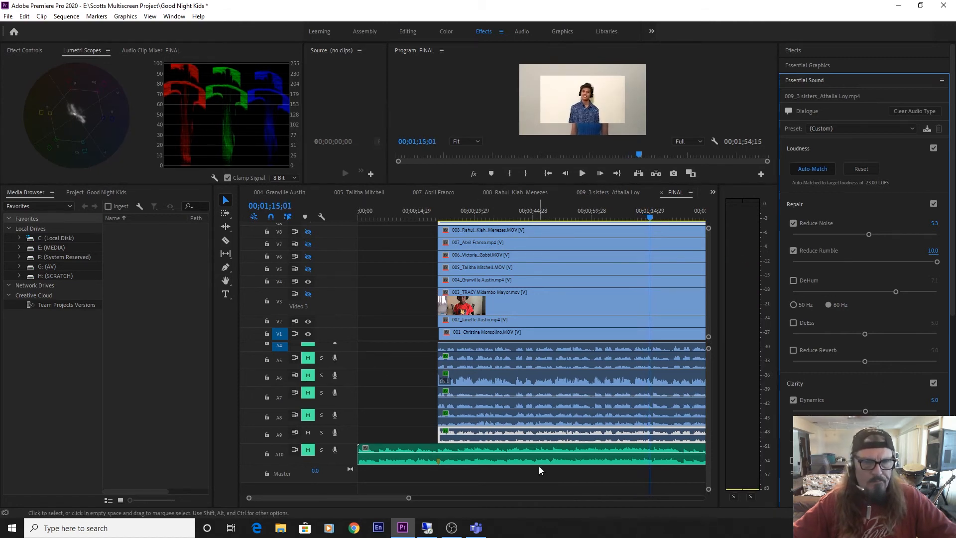
# Find the Parametric Equalizer audio effect and add it after Dynamics Processing in clip 009's effects, with the effect list enlarged.
pyautogui.doubleClick(544, 432)
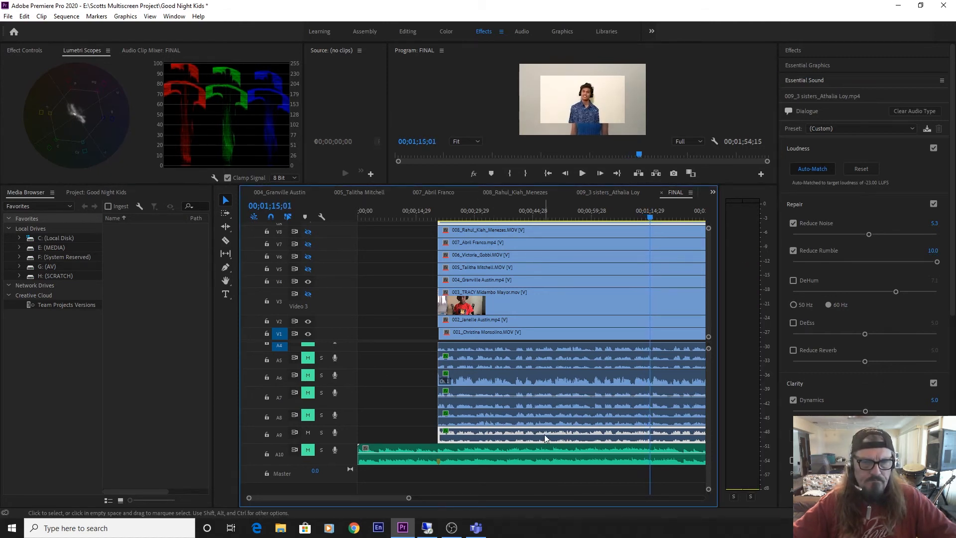
pyautogui.click(12, 51)
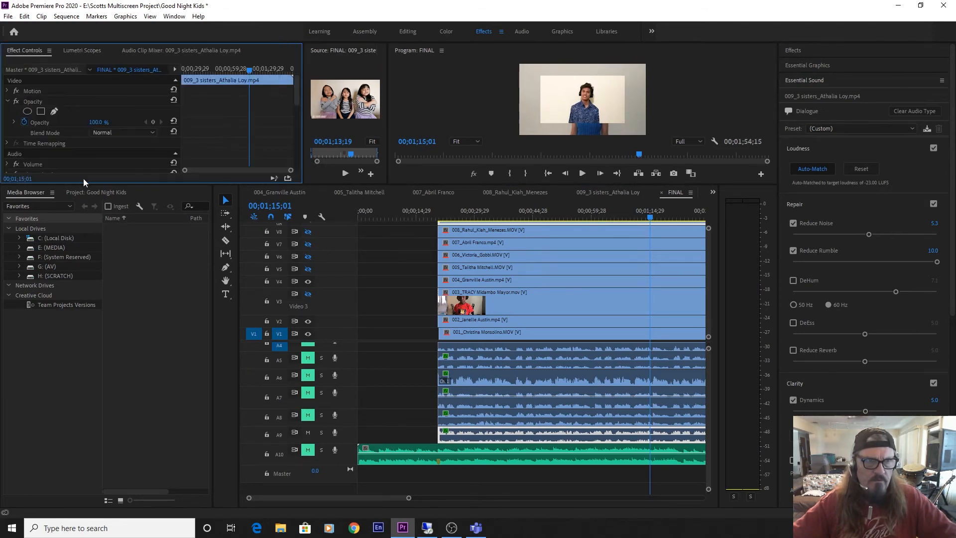
pyautogui.moveTo(84, 184); pyautogui.dragTo(99, 445)
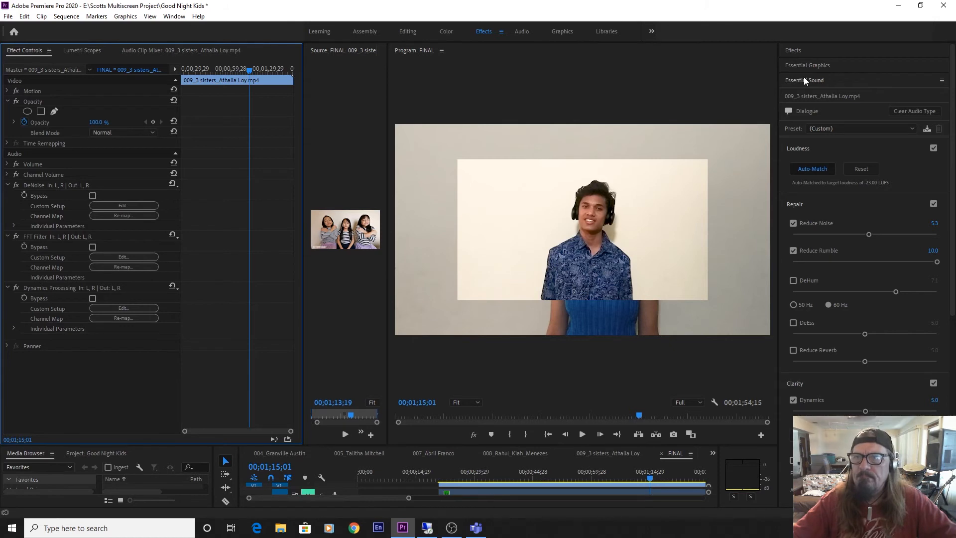
pyautogui.click(798, 49)
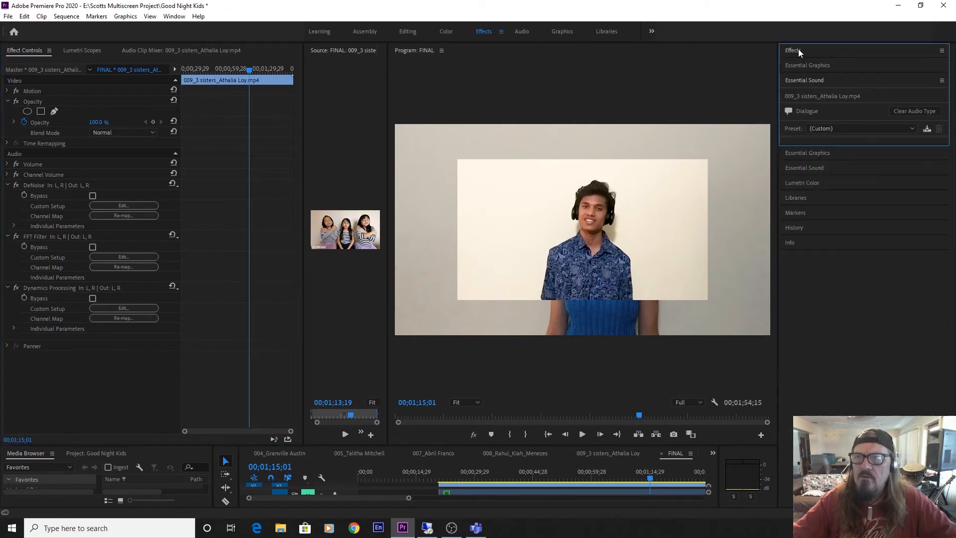
pyautogui.click(800, 64)
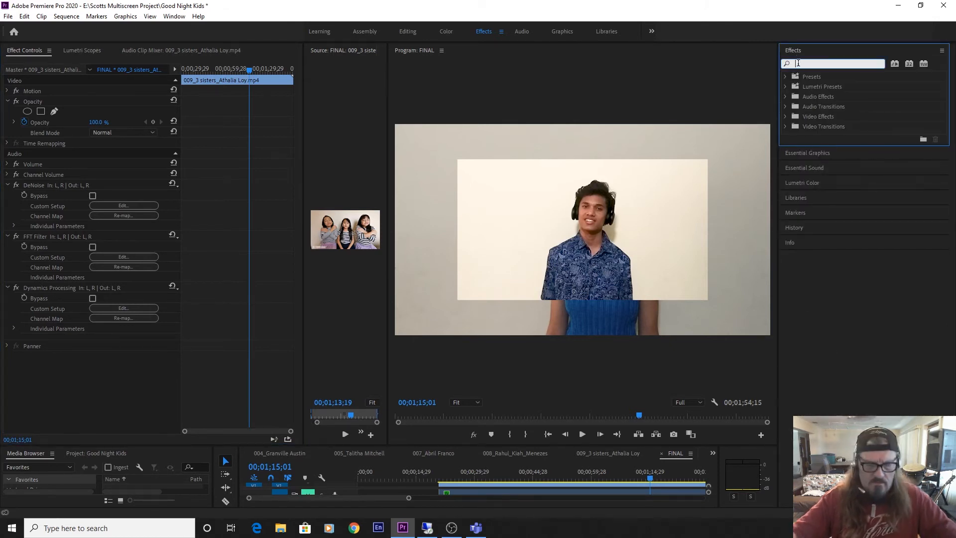
pyautogui.write('para')
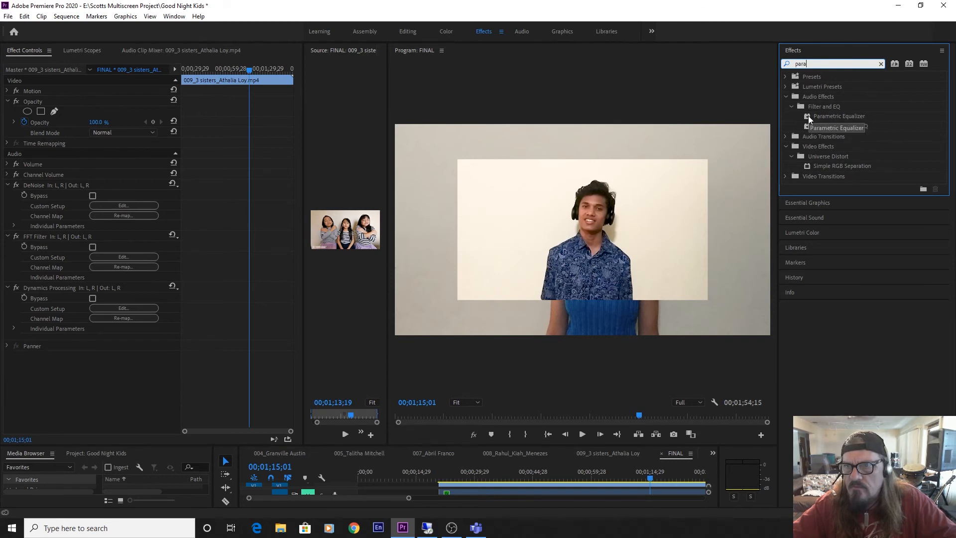
pyautogui.moveTo(808, 116); pyautogui.dragTo(2, 392)
pyautogui.moveTo(63, 395); pyautogui.dragTo(65, 393)
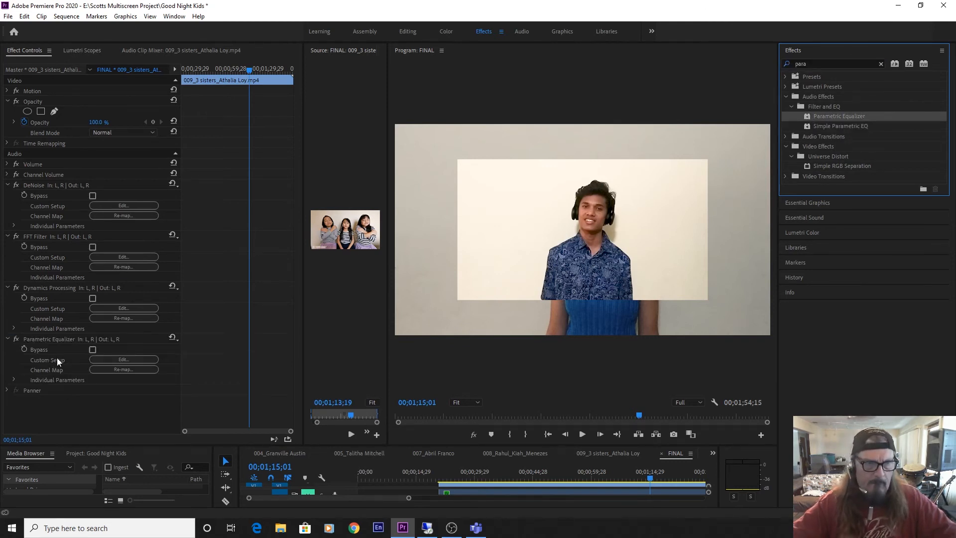
# Set the Parametric Equalizer's low shelf on clip 009 to 117 Hz with -15 dB gain while listening, and close the editor.
pyautogui.click(124, 363)
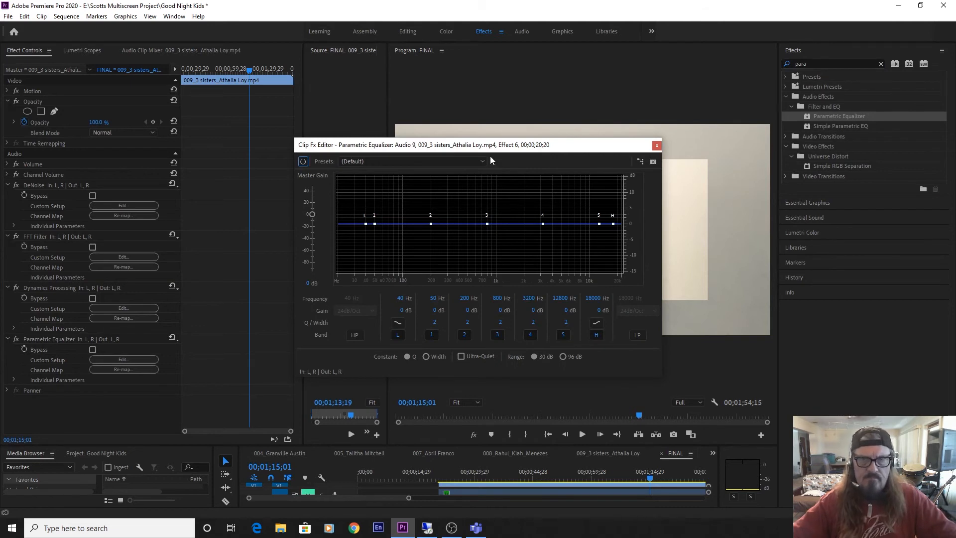
pyautogui.moveTo(491, 146); pyautogui.dragTo(566, 117)
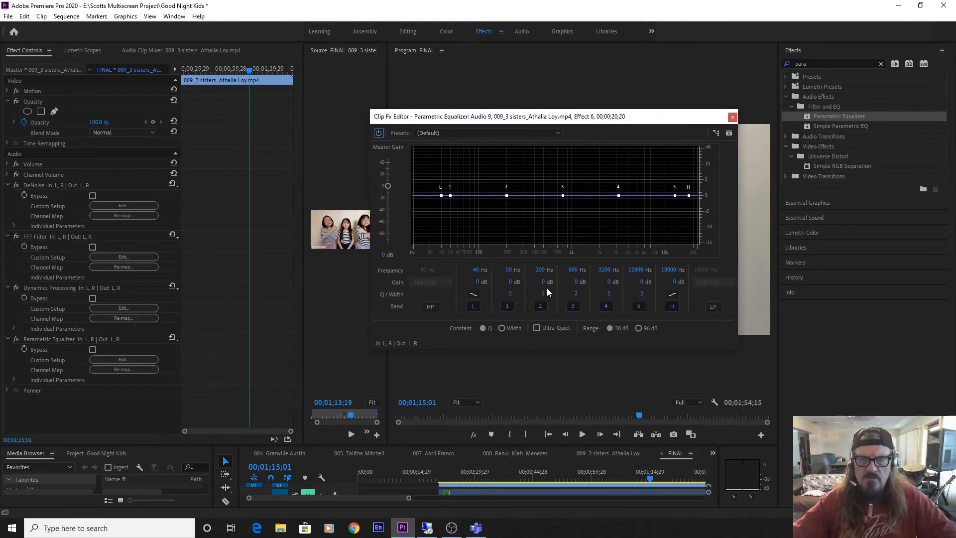
pyautogui.press('space')
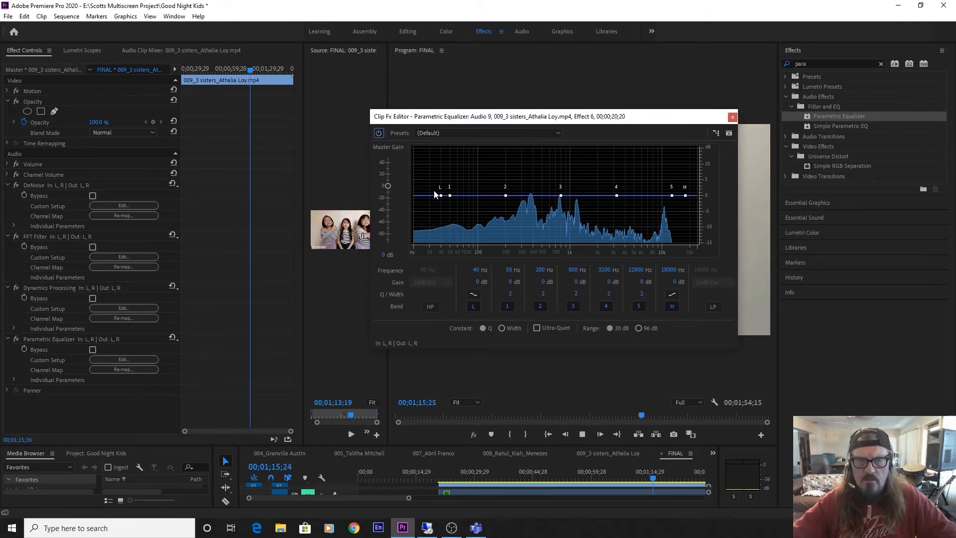
pyautogui.moveTo(441, 197); pyautogui.dragTo(382, 334)
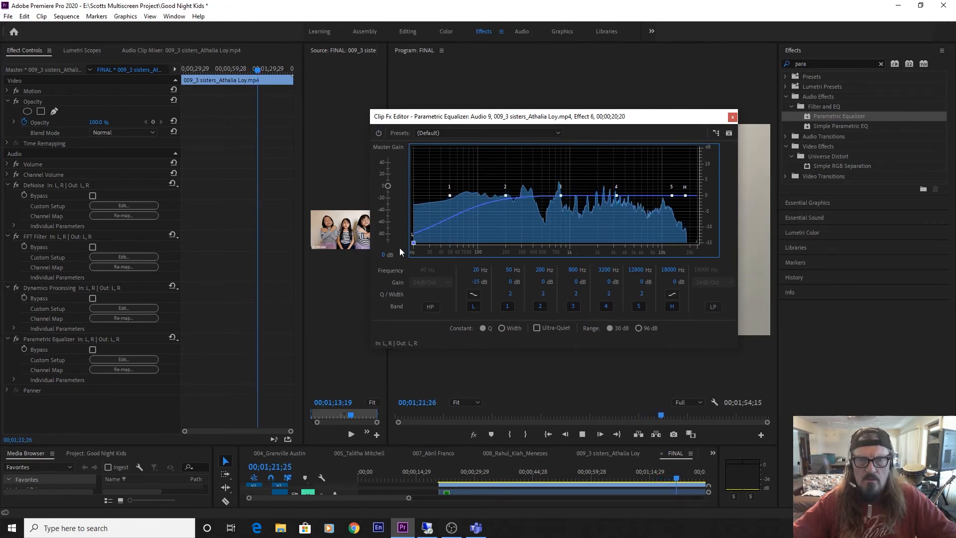
pyautogui.moveTo(412, 245)
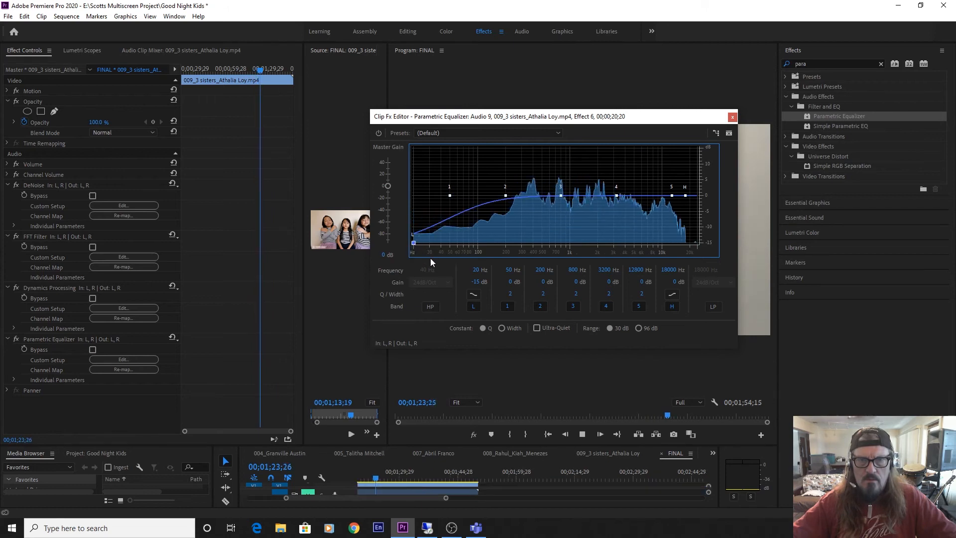
pyautogui.moveTo(414, 244); pyautogui.dragTo(484, 258)
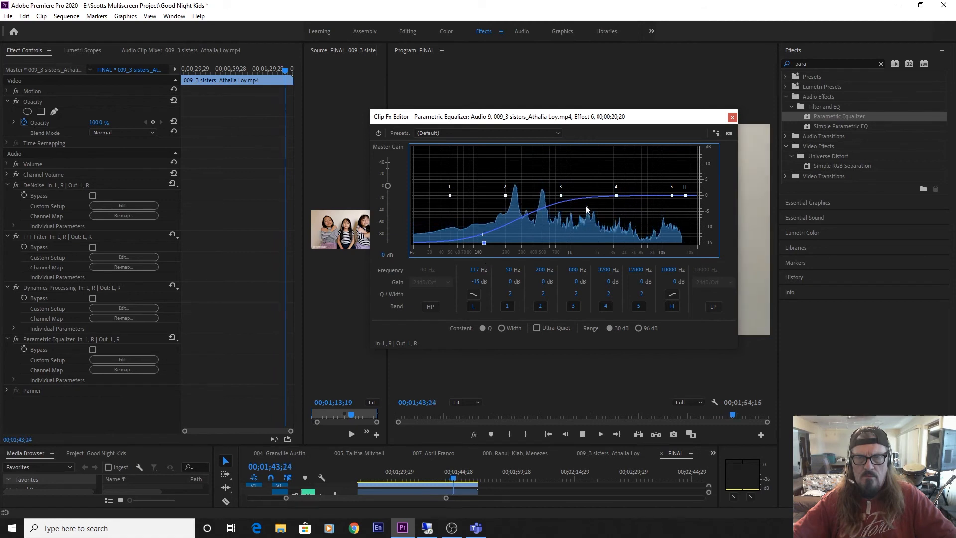
pyautogui.press('space')
pyautogui.click(733, 118)
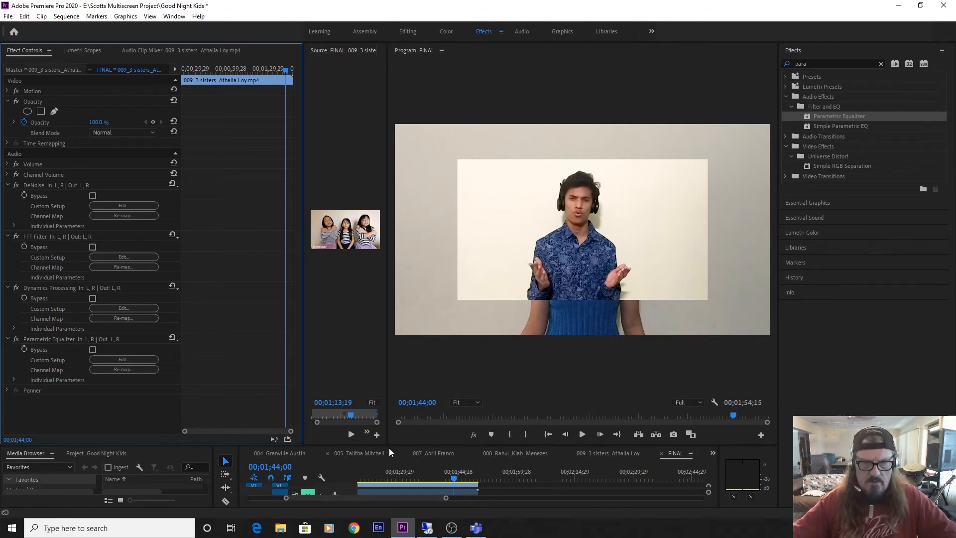
# Enlarge the timeline, unmute the backing music on A10, and play the sequence from the beginning.
pyautogui.moveTo(389, 445); pyautogui.dragTo(401, 148)
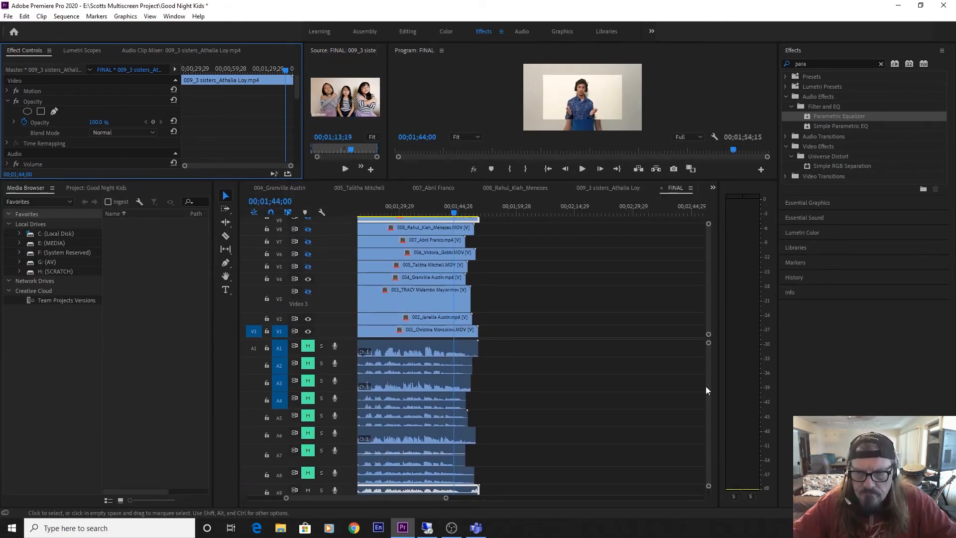
pyautogui.scroll(-5, 707, 389)
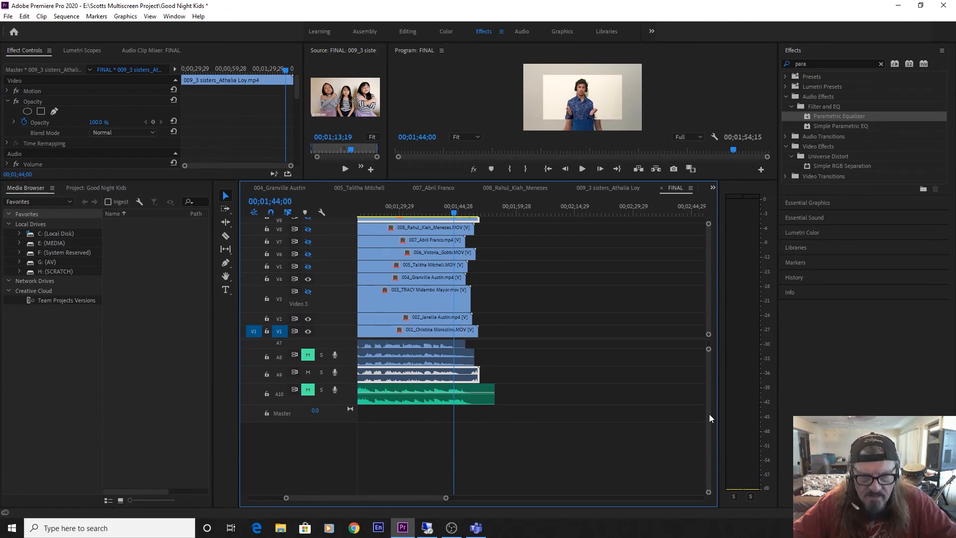
pyautogui.click(308, 390)
pyautogui.scroll(5, 710, 383)
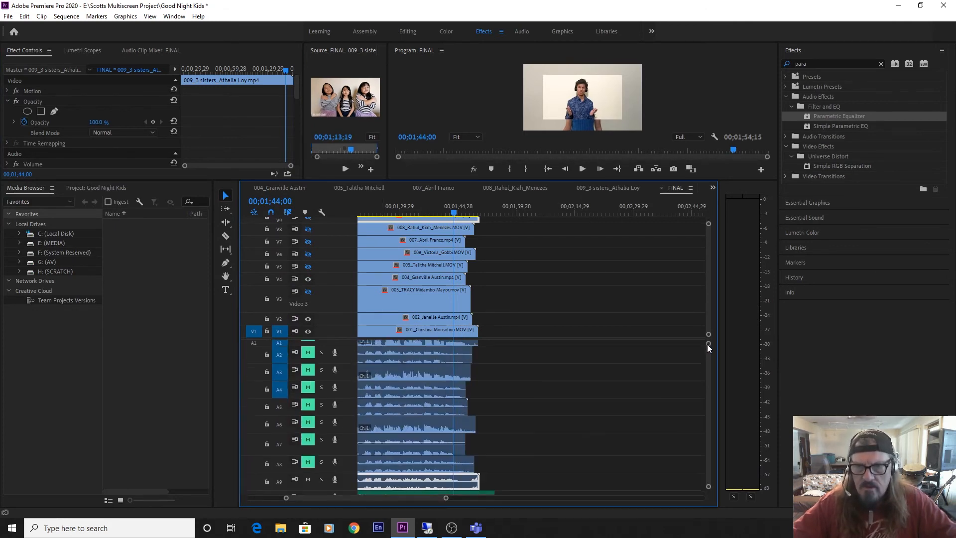
pyautogui.click(388, 215)
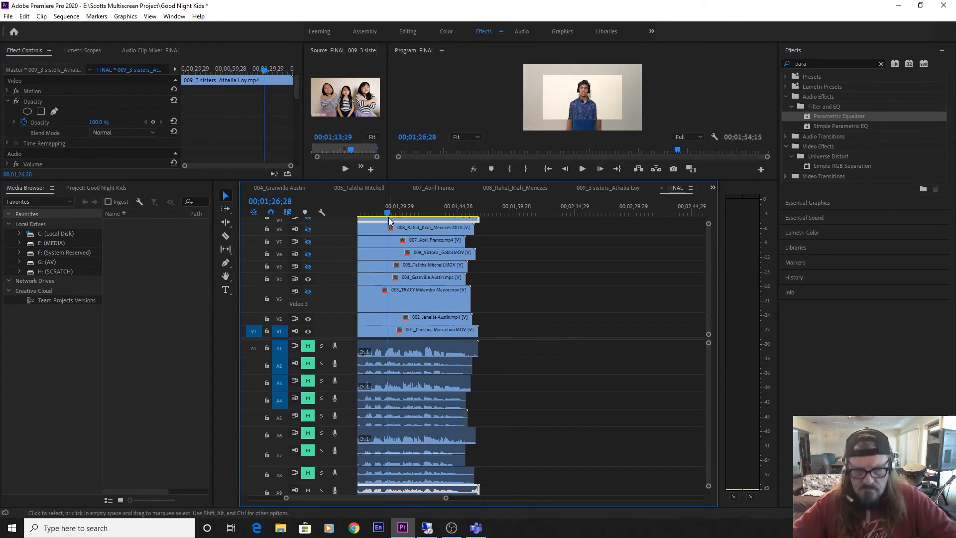
pyautogui.press('Home')
pyautogui.press('space')
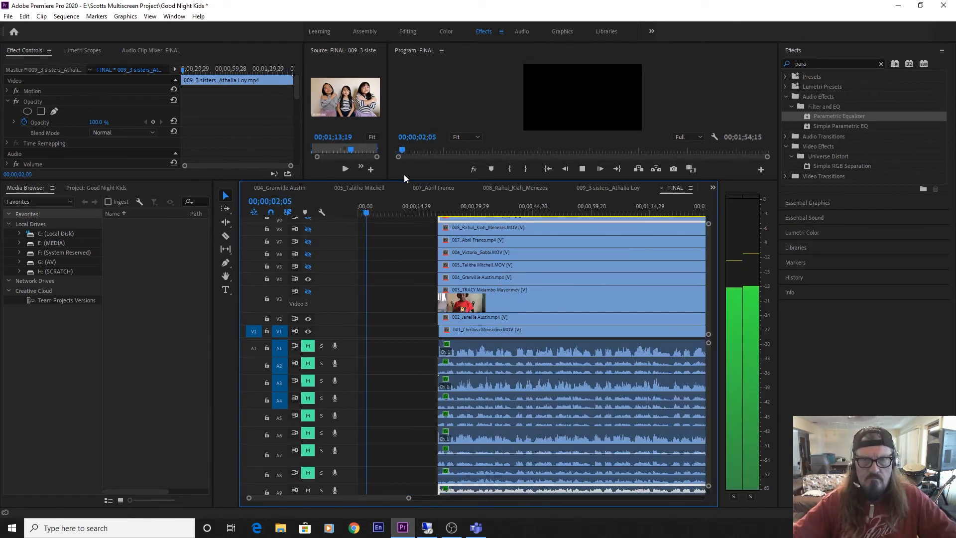
pyautogui.moveTo(404, 181); pyautogui.dragTo(413, 142)
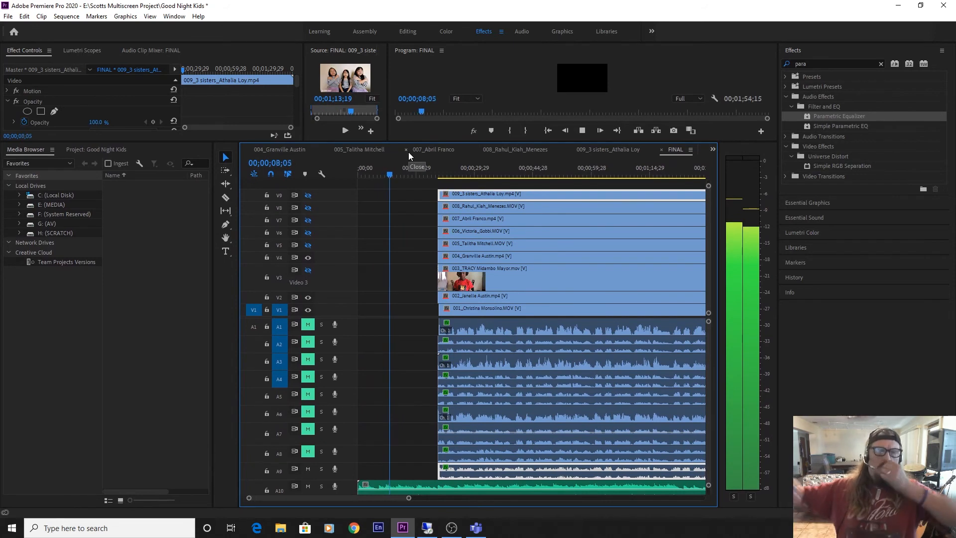
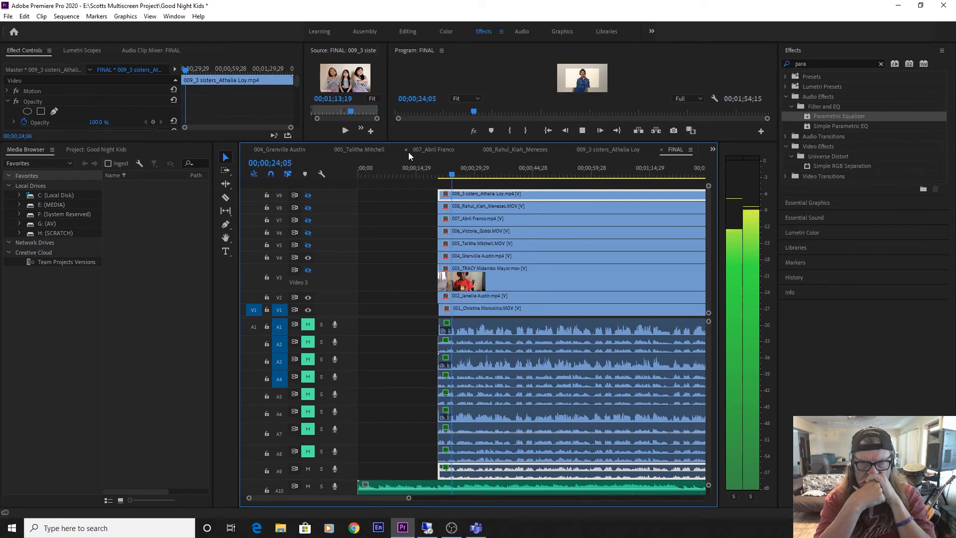
# Unmute vocal tracks A1 to A8 and play a few seconds of all the vocals together with the backing music.
pyautogui.press('space')
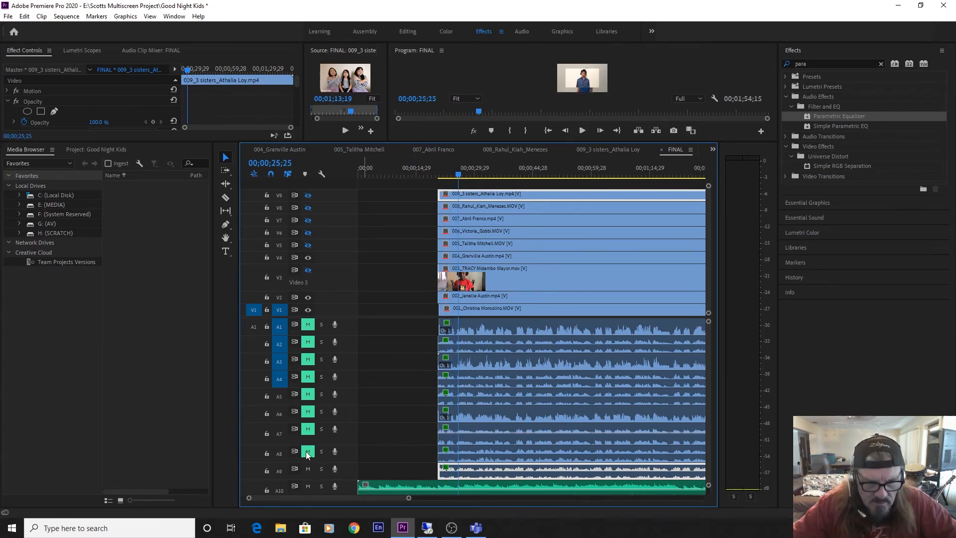
pyautogui.click(309, 430)
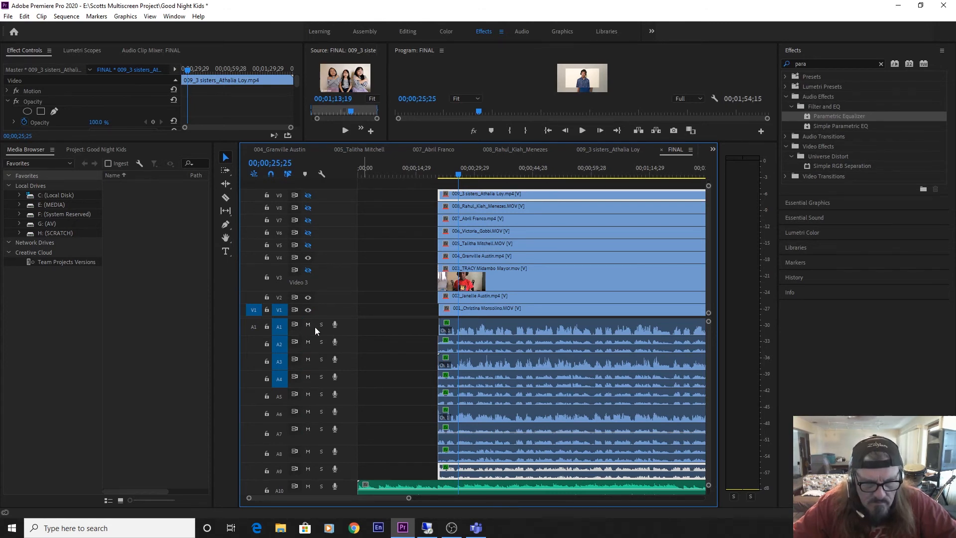
pyautogui.press('space')
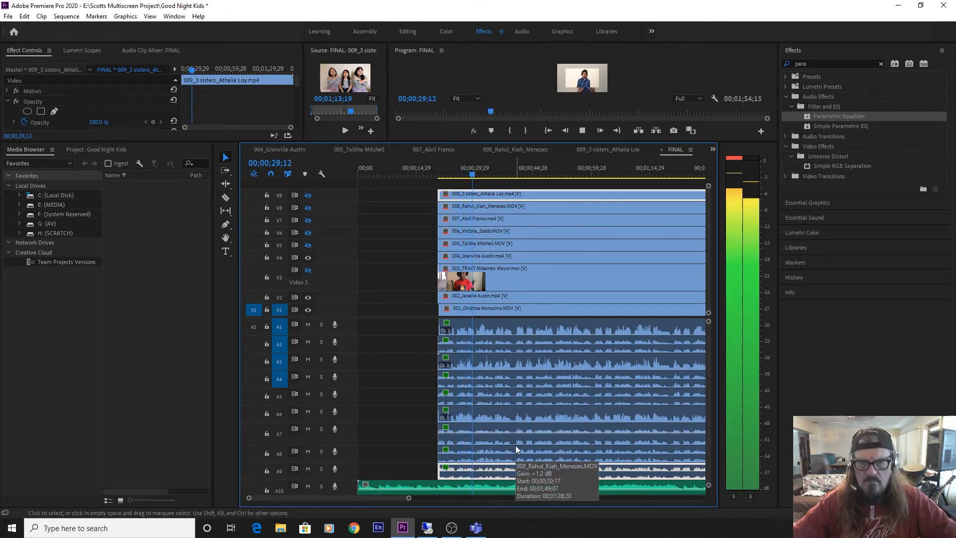
pyautogui.press('space')
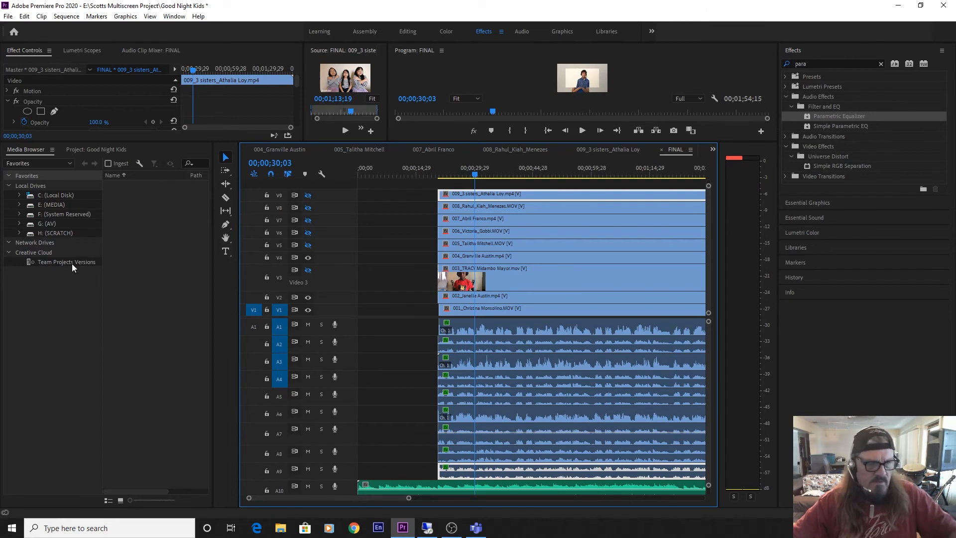
# Save the project, then show the Audio Track Mixer for FINAL at an enlarged height with its effects and sends area expanded.
pyautogui.hotkey('ctrl', 's')
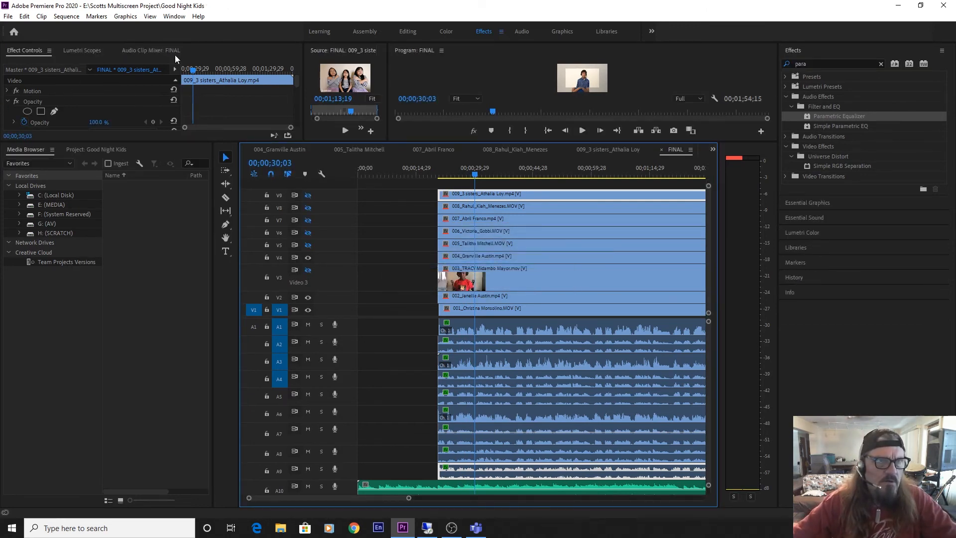
pyautogui.click(156, 51)
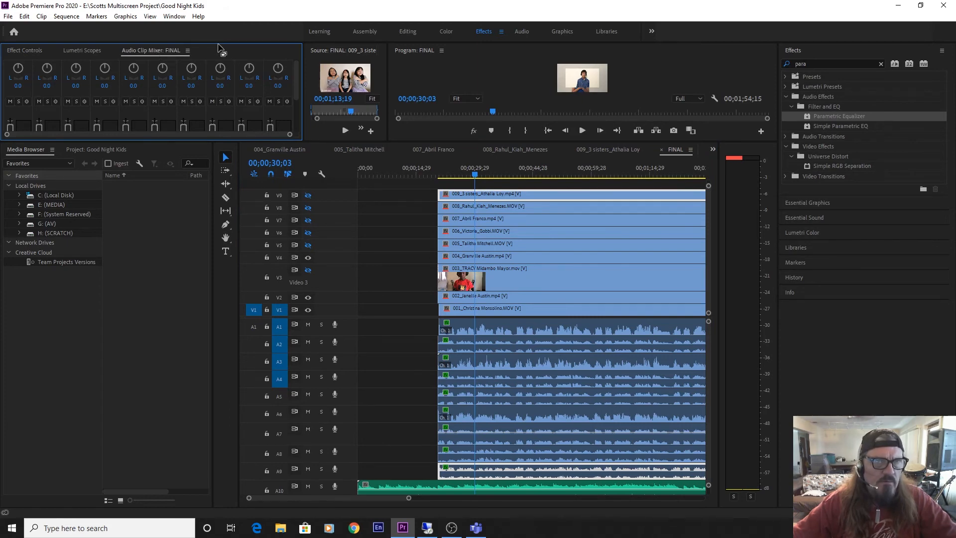
pyautogui.click(175, 16)
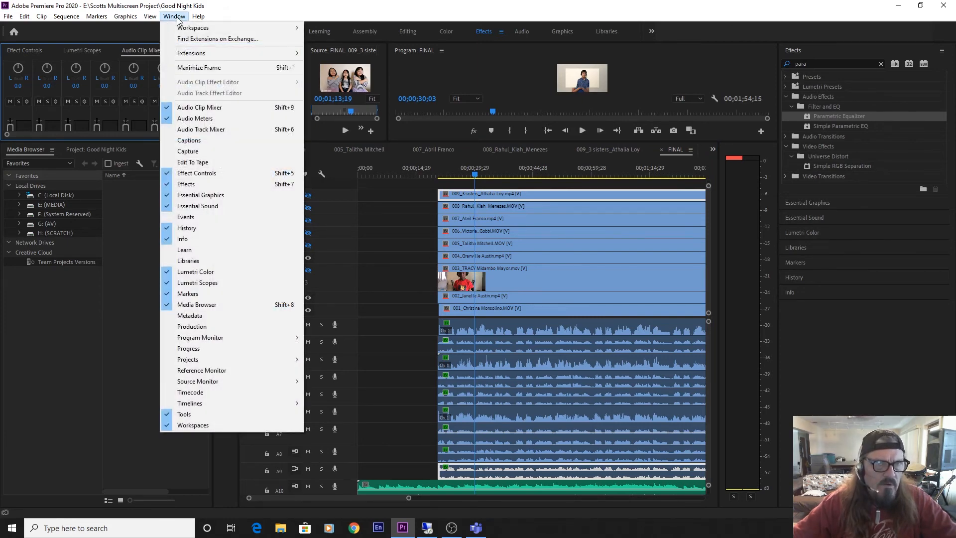
pyautogui.click(200, 131)
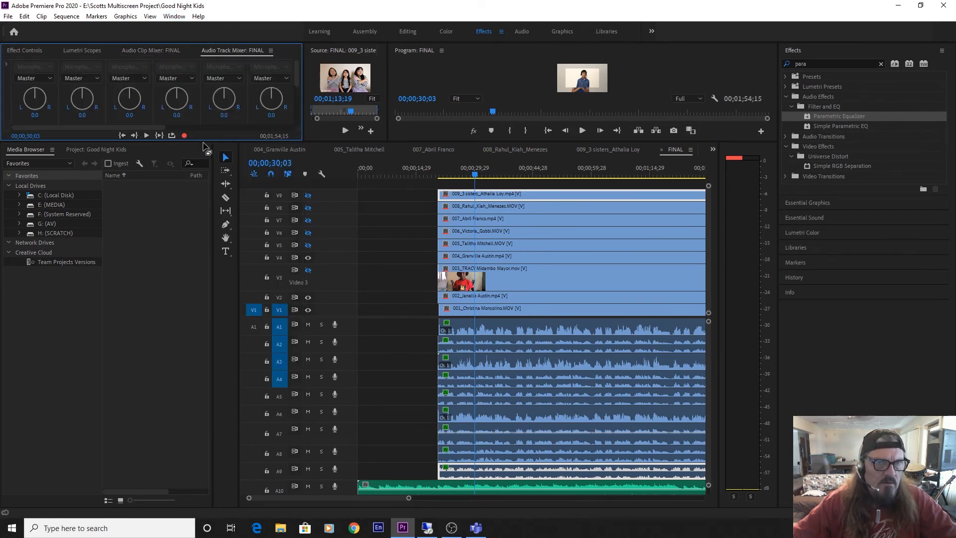
pyautogui.moveTo(203, 141); pyautogui.dragTo(107, 443)
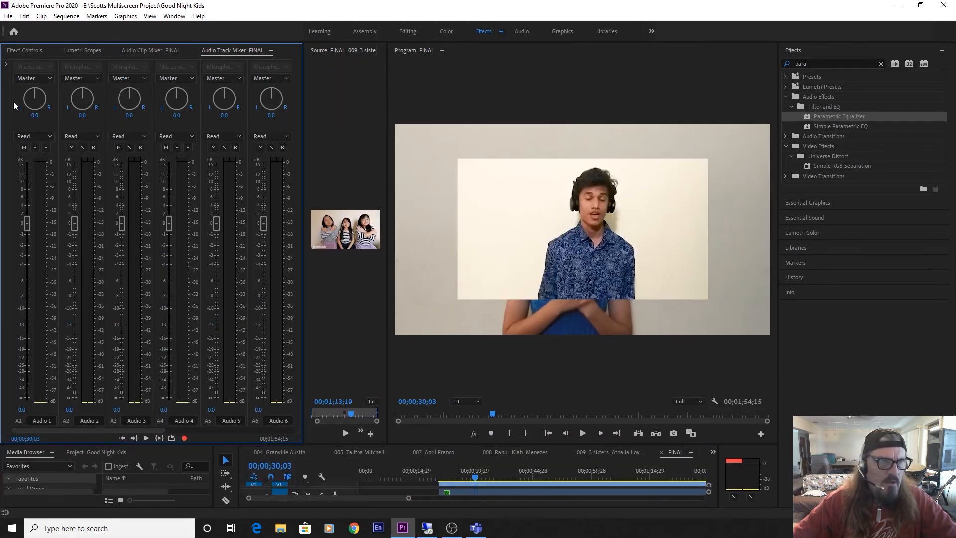
pyautogui.click(6, 64)
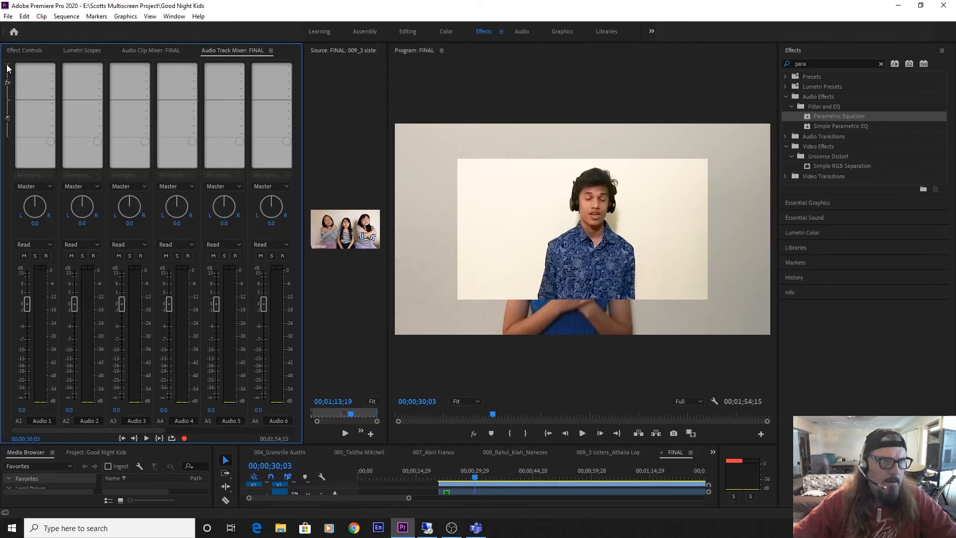
# Add the Unimule VST3 effect Alex -Voice- Audio Butler to the first effect slot of tracks Audio 1 and Audio 2.
pyautogui.click(52, 68)
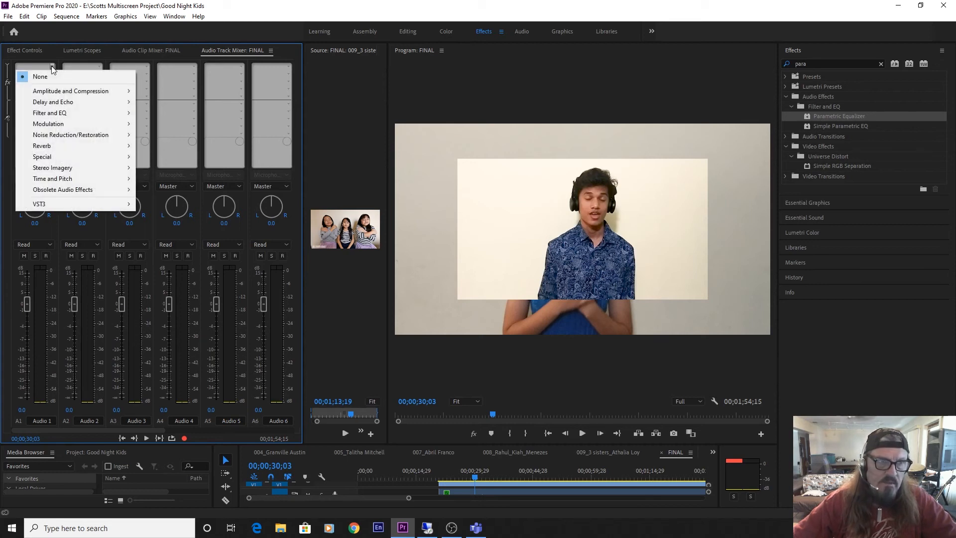
pyautogui.moveTo(28, 204)
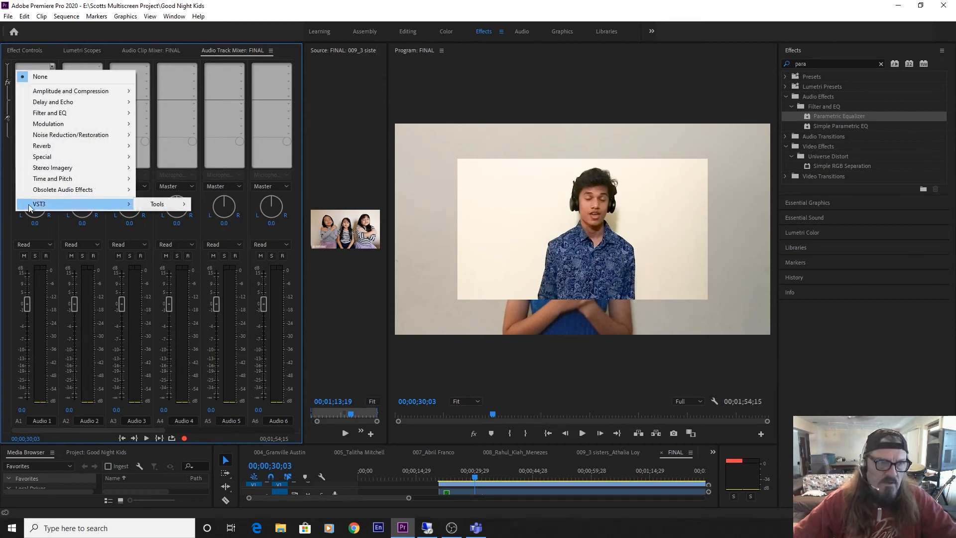
pyautogui.moveTo(158, 204)
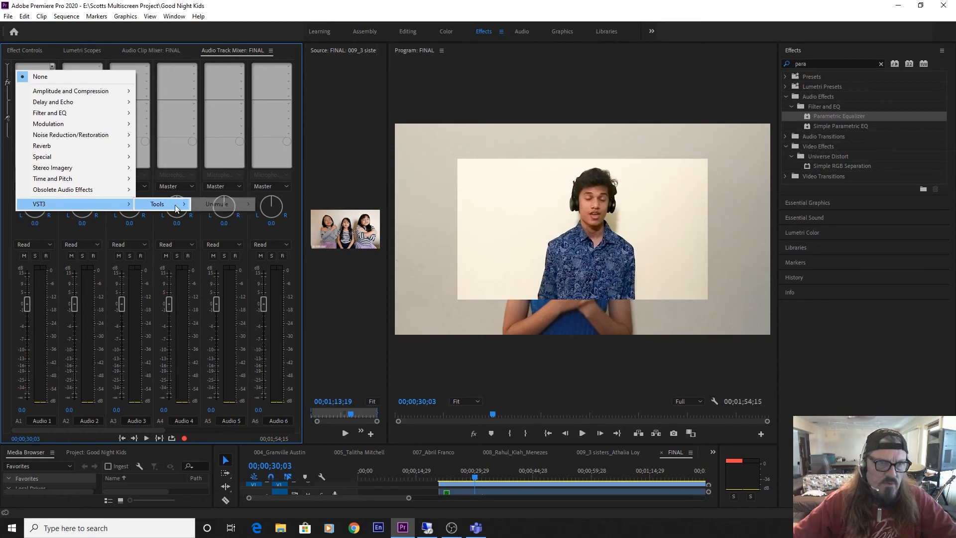
pyautogui.moveTo(227, 210)
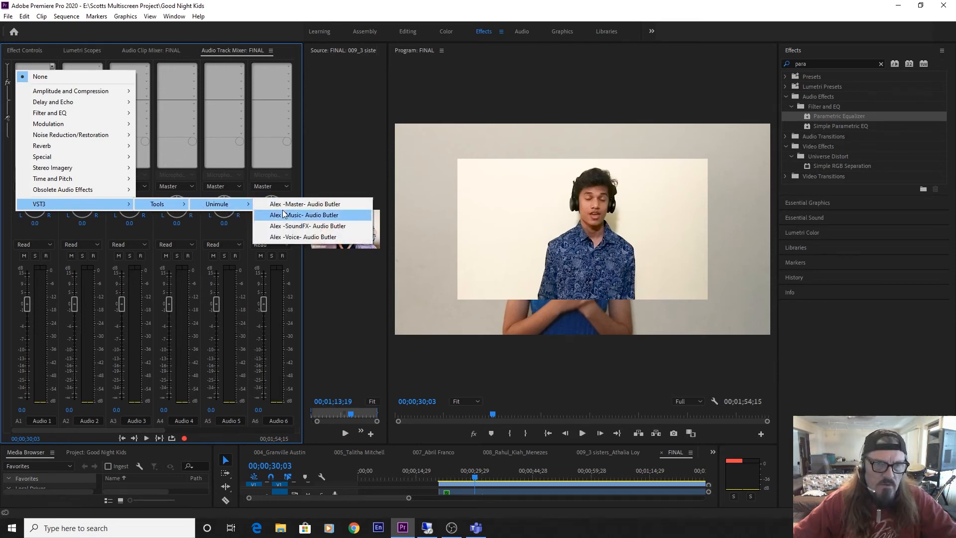
pyautogui.click(304, 239)
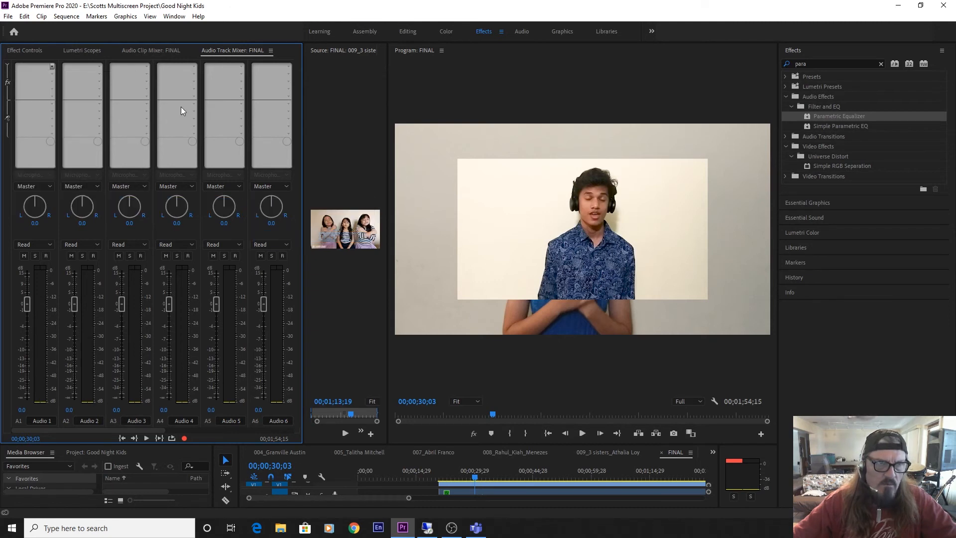
pyautogui.click(100, 66)
pyautogui.moveTo(131, 200)
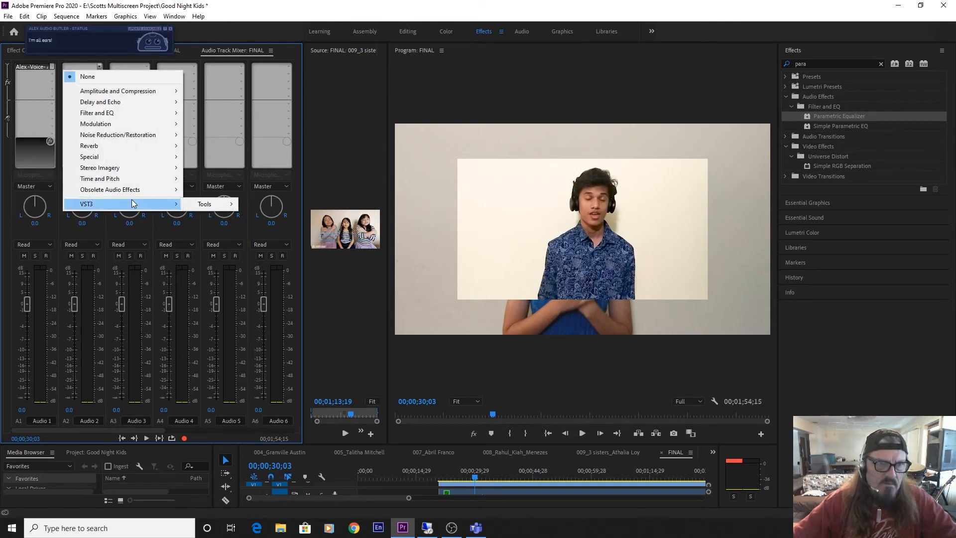
pyautogui.moveTo(214, 206)
pyautogui.moveTo(273, 209)
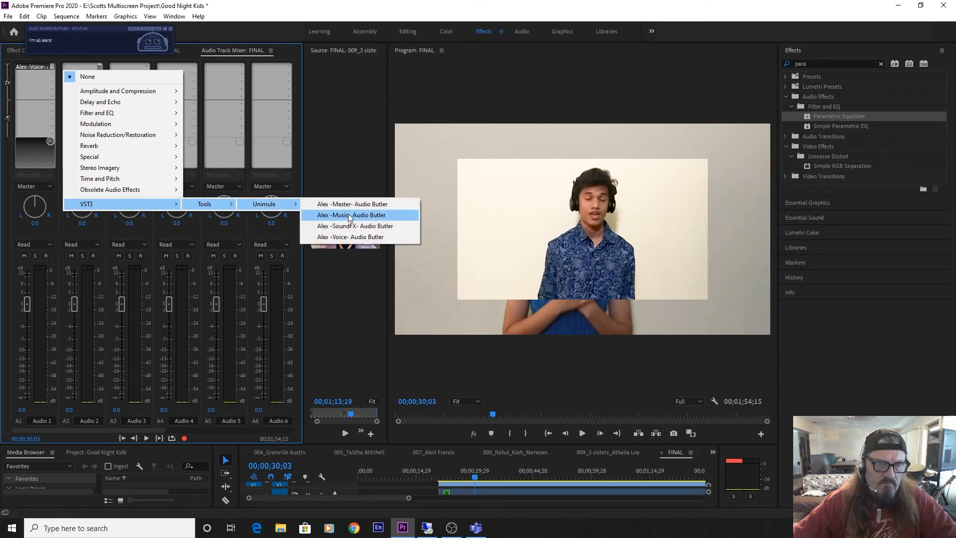
pyautogui.click(356, 238)
# Add the Alex -Voice- Audio Butler effect to the first effect slot of tracks Audio 3 and Audio 4.
pyautogui.click(147, 66)
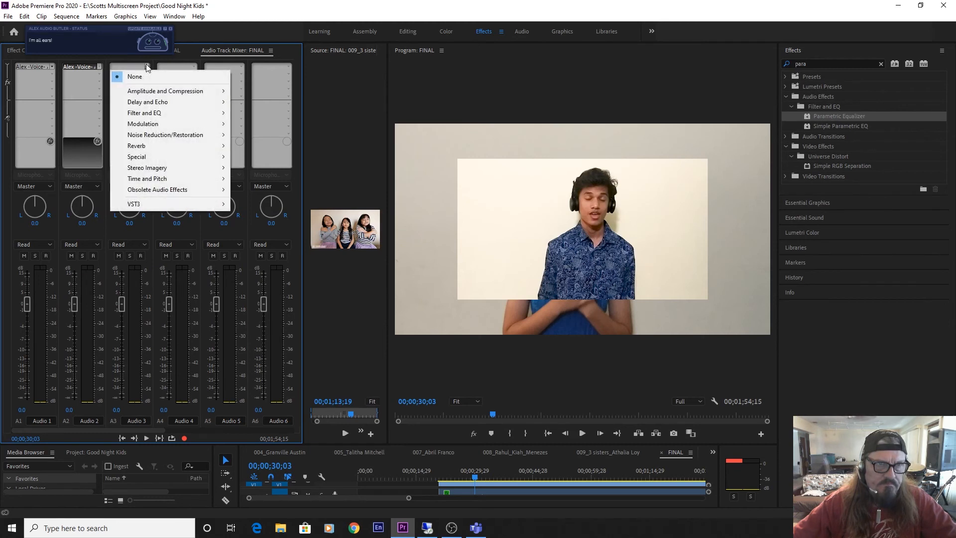
pyautogui.moveTo(178, 202)
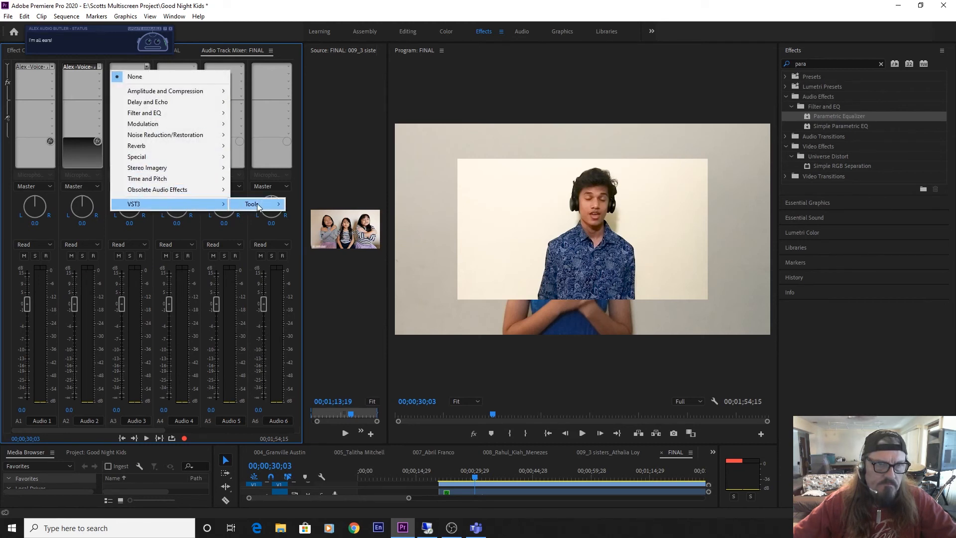
pyautogui.moveTo(261, 206)
pyautogui.moveTo(321, 209)
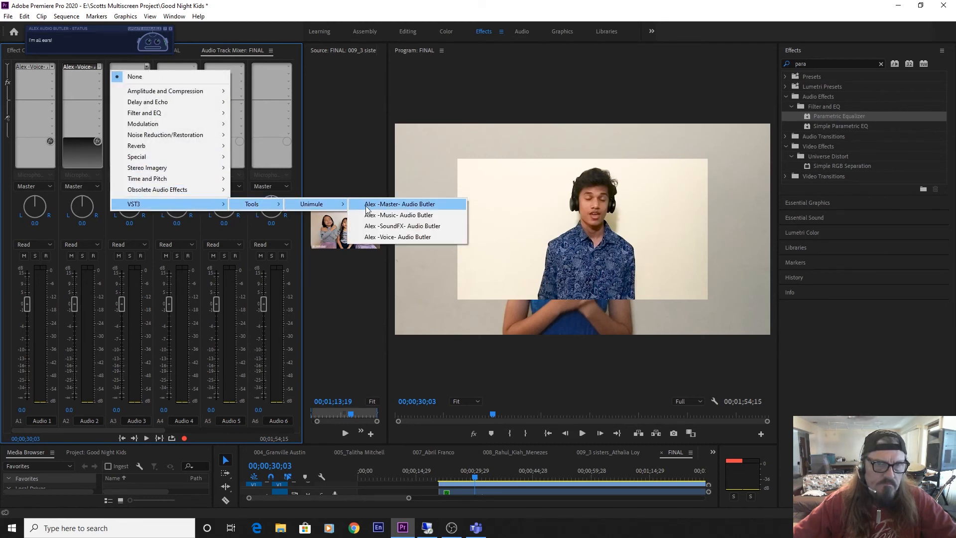
pyautogui.click(397, 237)
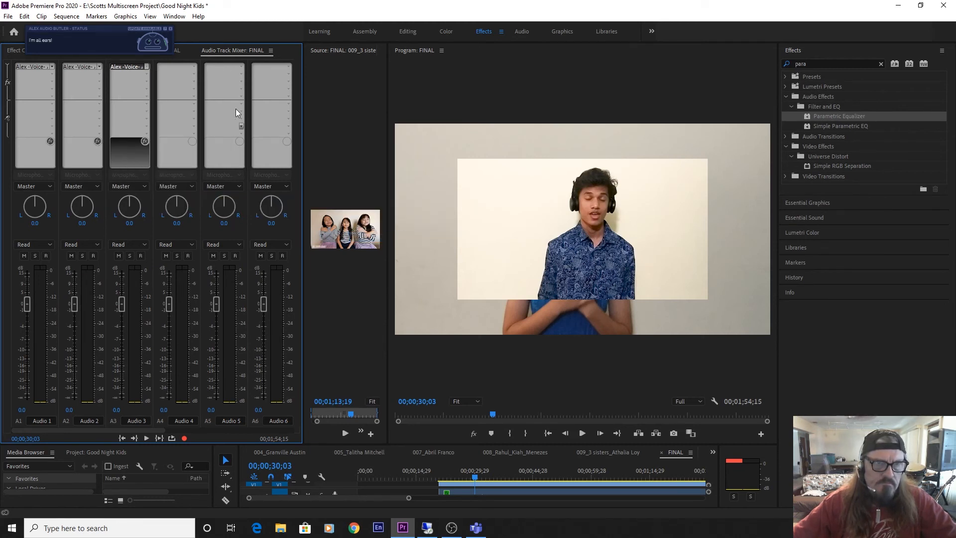
pyautogui.click(194, 64)
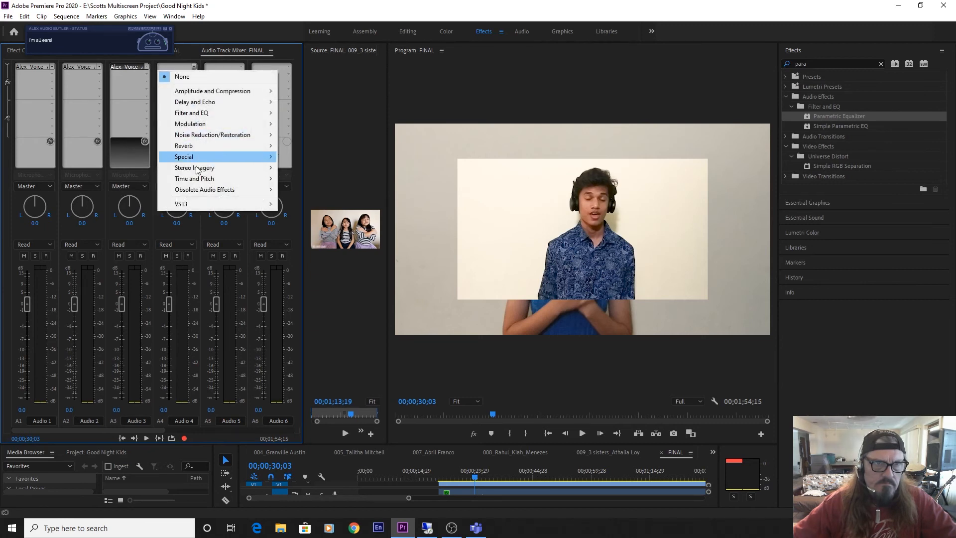
pyautogui.moveTo(199, 205)
pyautogui.moveTo(299, 204)
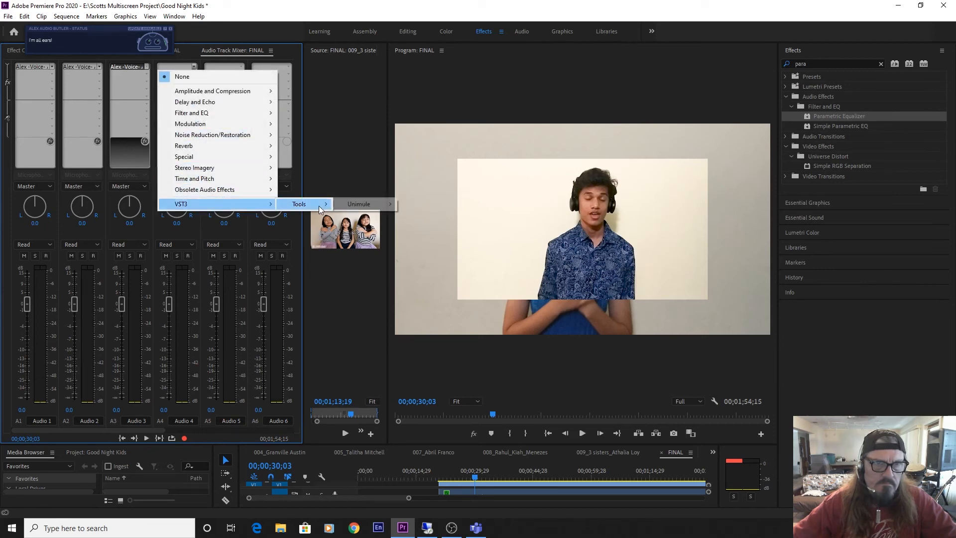
pyautogui.moveTo(359, 205)
pyautogui.click(445, 237)
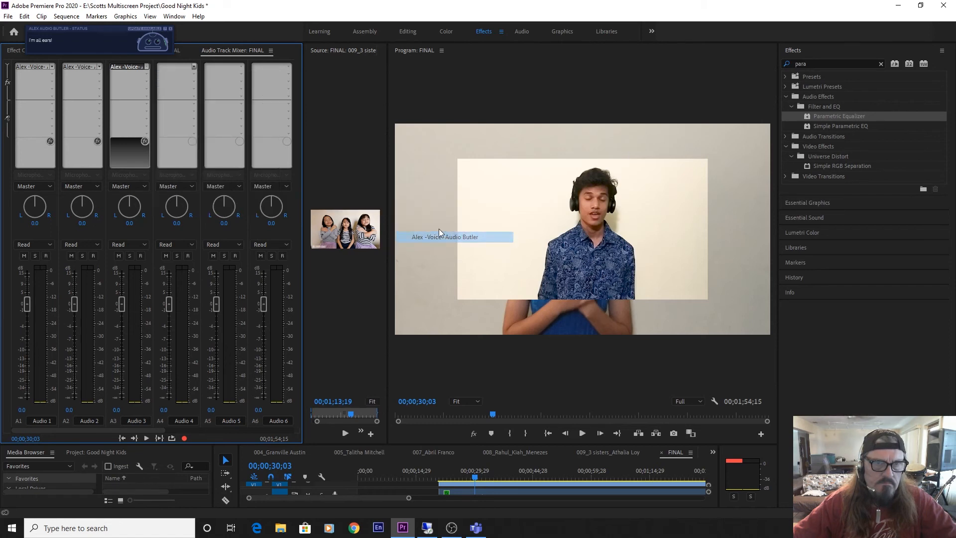
# Add the Alex -Voice- Audio Butler effect to the first effect slot of tracks Audio 5 and Audio 6.
pyautogui.click(241, 65)
pyautogui.moveTo(262, 204)
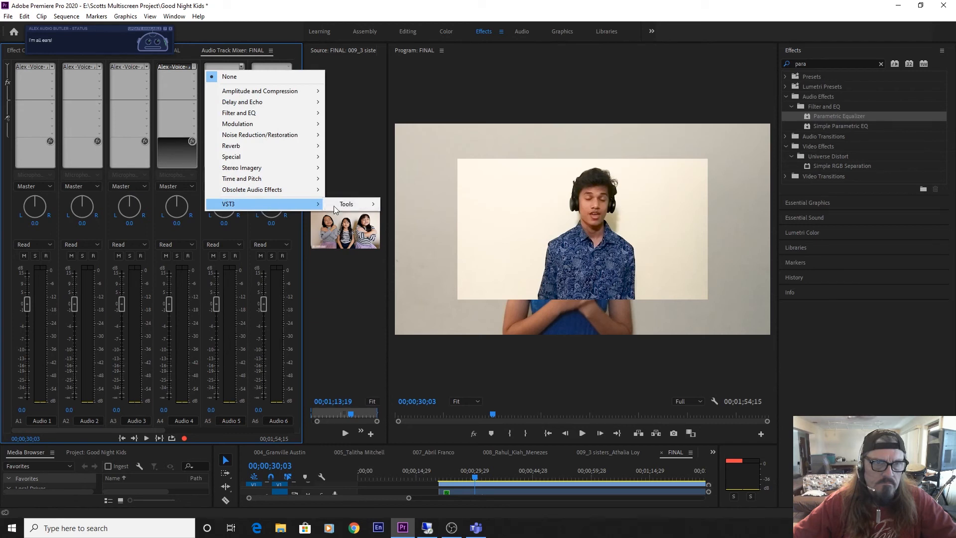
pyautogui.moveTo(351, 204)
pyautogui.moveTo(408, 204)
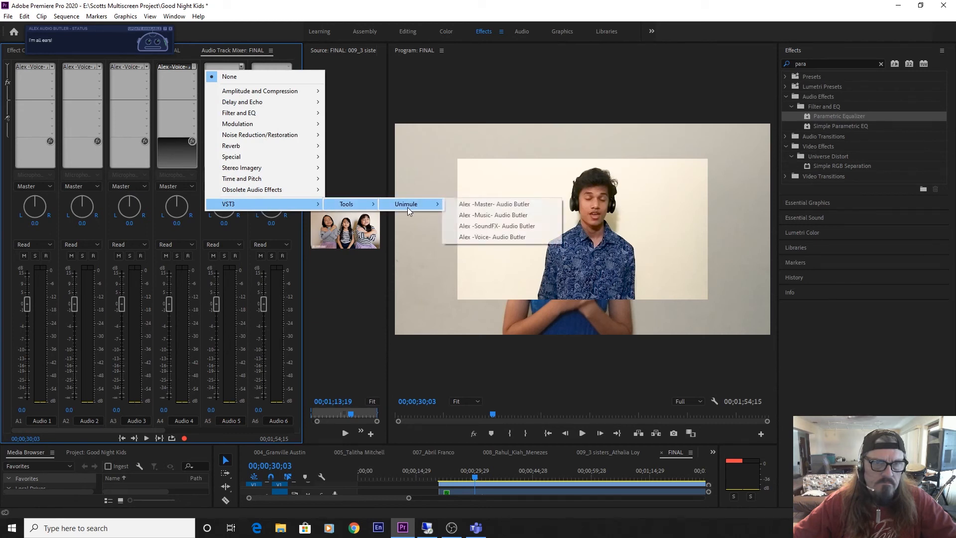
pyautogui.click(491, 237)
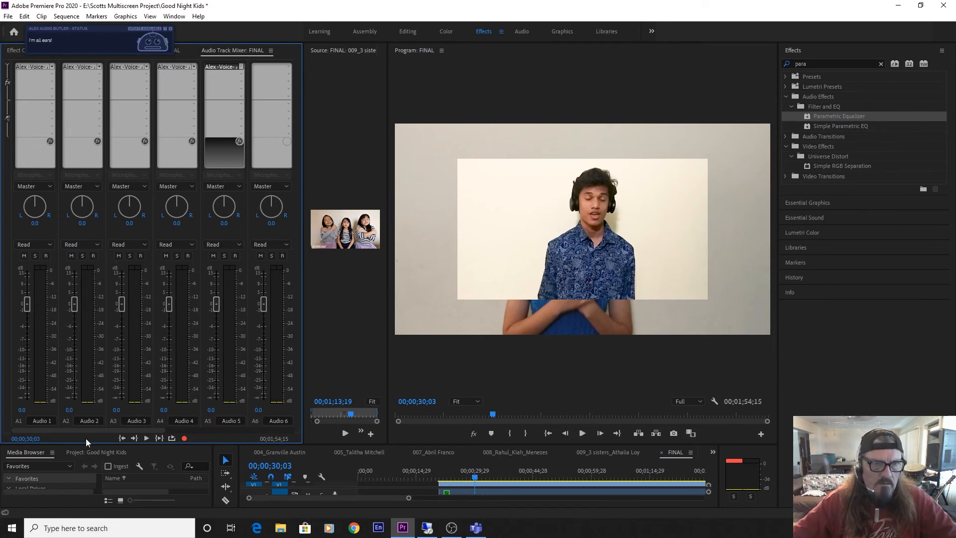
pyautogui.moveTo(93, 427); pyautogui.dragTo(188, 430)
pyautogui.click(121, 67)
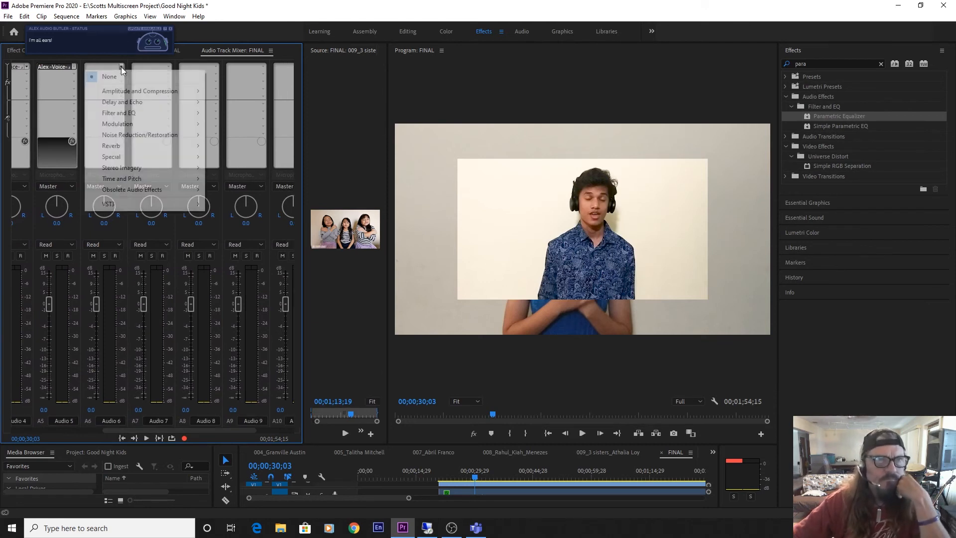
pyautogui.moveTo(149, 203)
pyautogui.moveTo(229, 204)
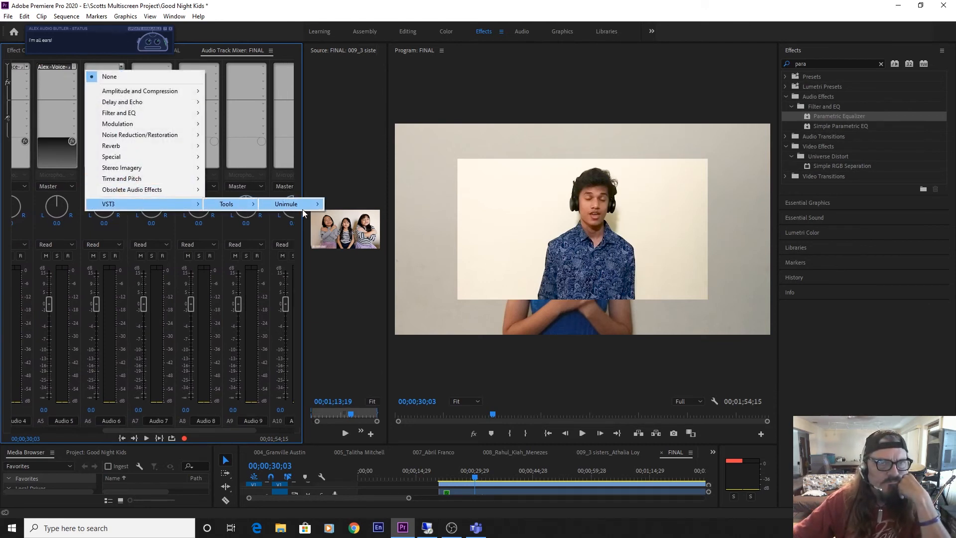
pyautogui.moveTo(304, 205)
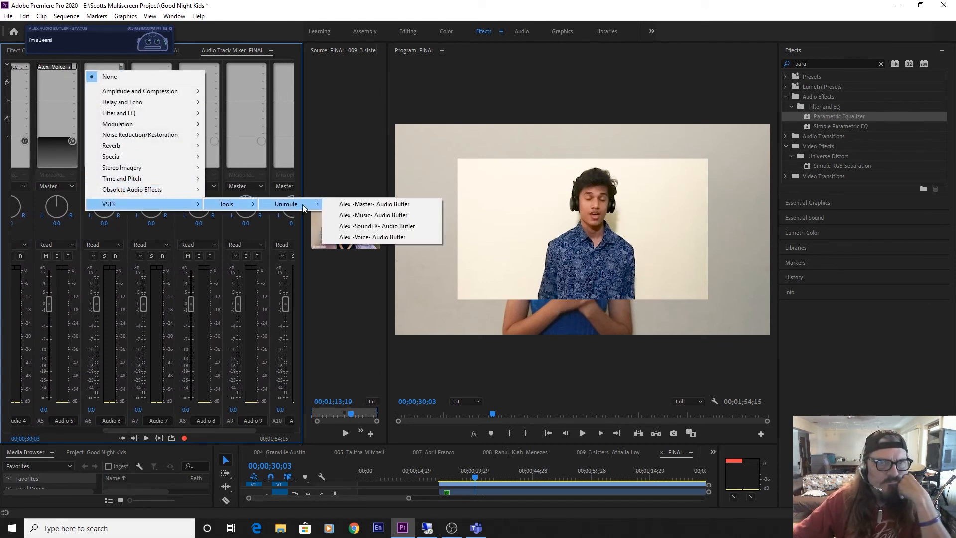
pyautogui.click(369, 238)
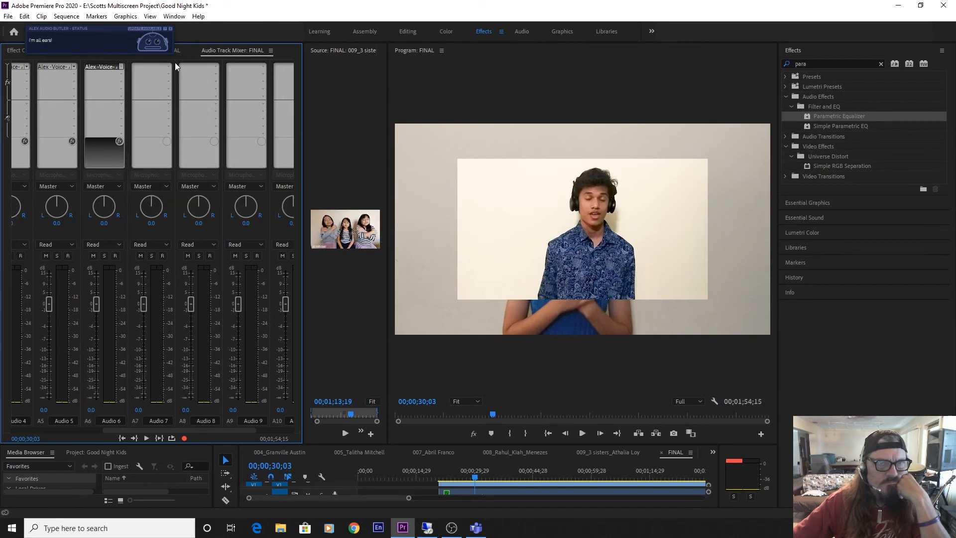
# Add the Alex -Voice- Audio Butler effect to the first effect slot of track Audio 7.
pyautogui.click(169, 66)
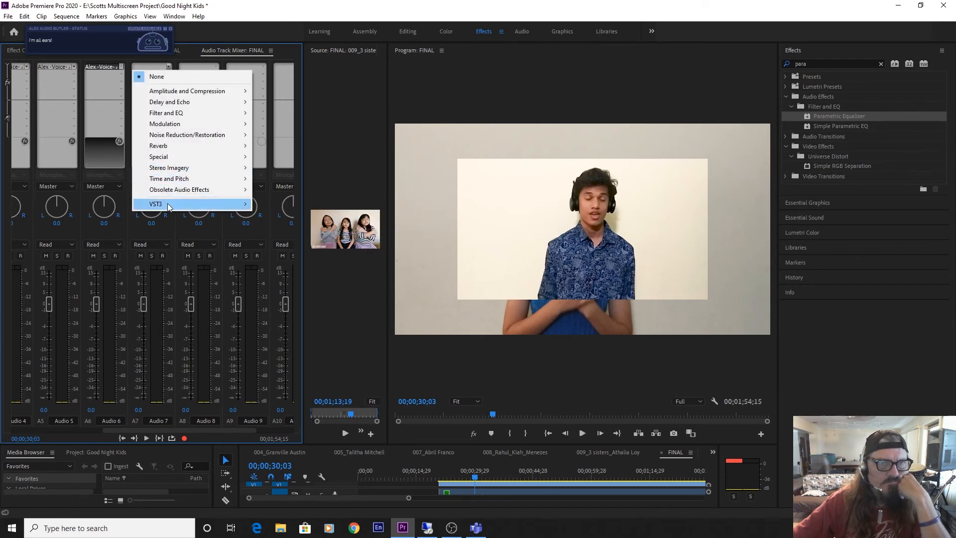
pyautogui.moveTo(168, 206)
pyautogui.moveTo(277, 207)
pyautogui.moveTo(333, 207)
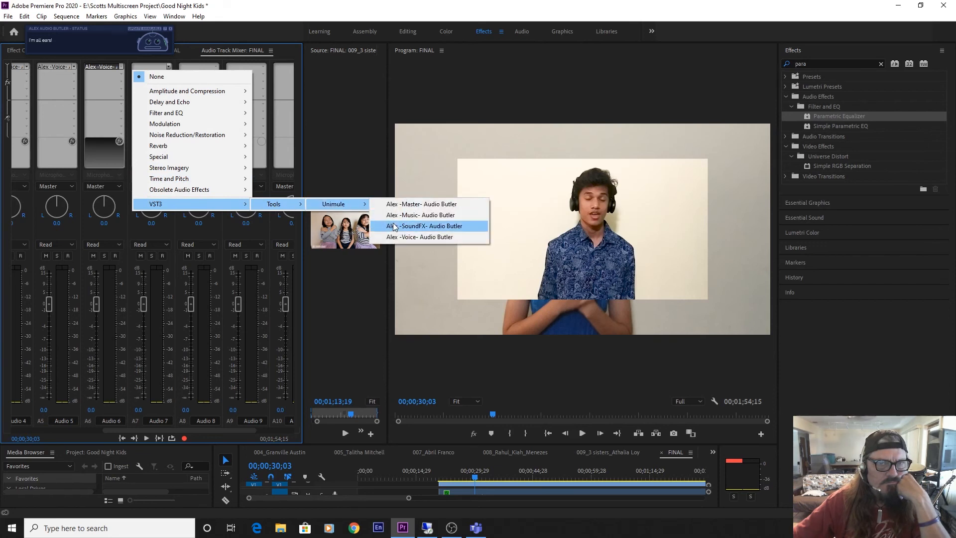
pyautogui.click(401, 238)
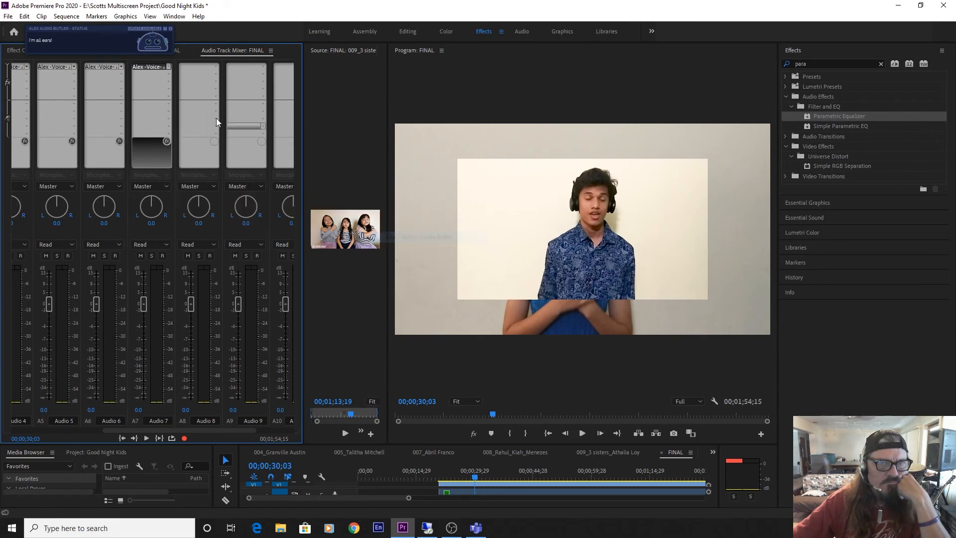
# Add the Alex -Voice- Audio Butler effect to the first effect slot of tracks Audio 8 and Audio 9.
pyautogui.click(214, 66)
pyautogui.moveTo(236, 205)
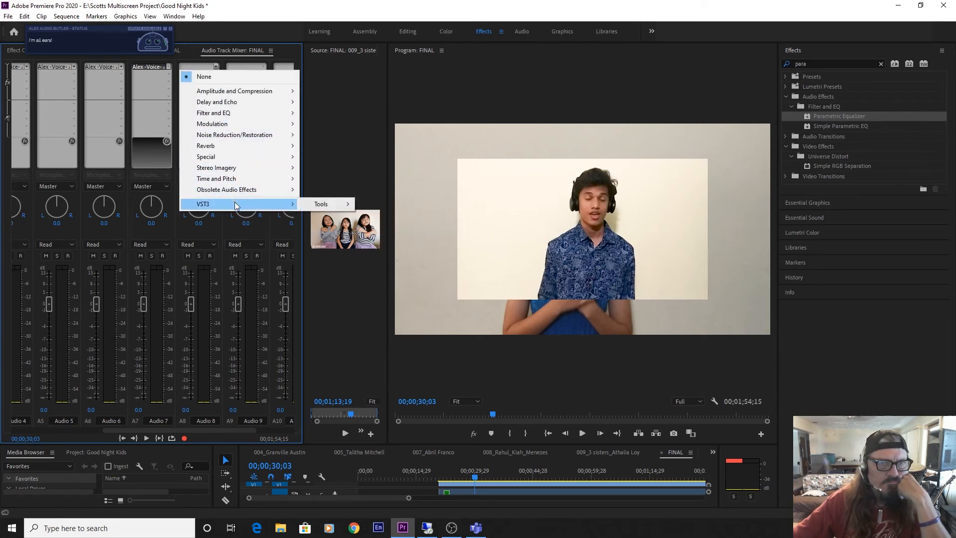
pyautogui.moveTo(393, 205)
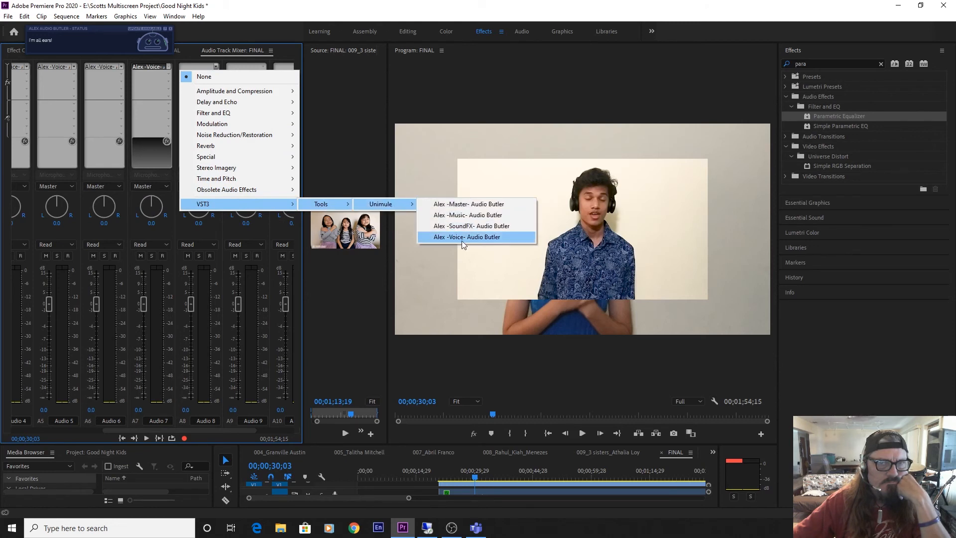
pyautogui.click(465, 238)
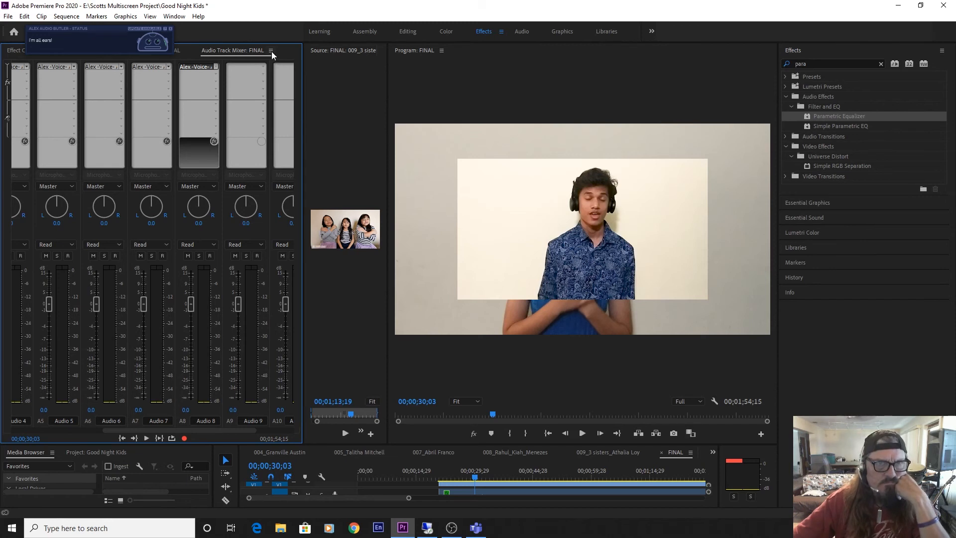
pyautogui.click(264, 68)
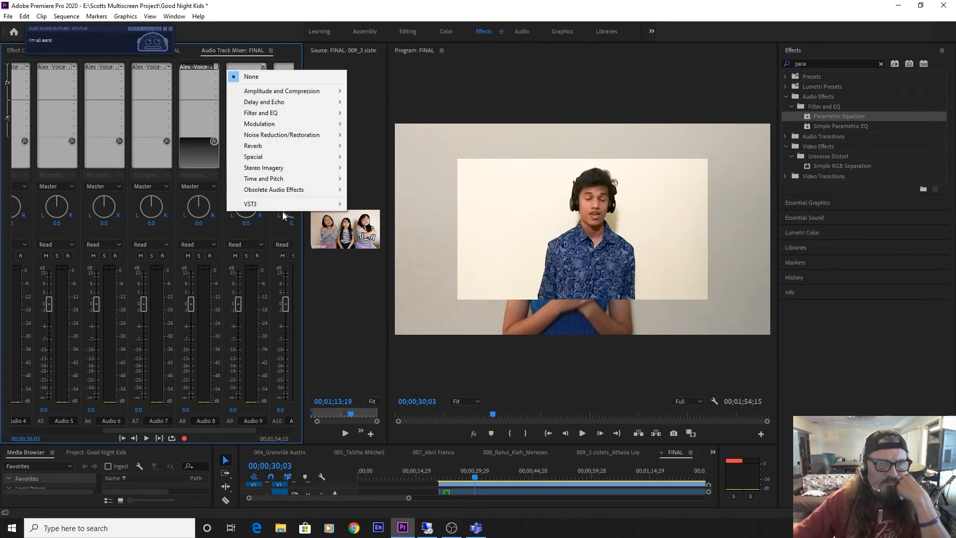
pyautogui.moveTo(292, 204)
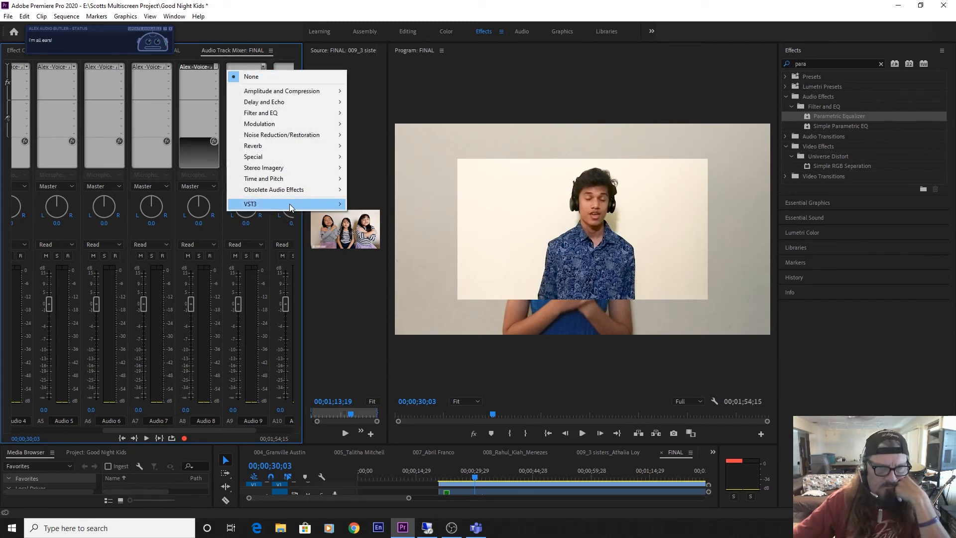
pyautogui.moveTo(381, 205)
pyautogui.moveTo(438, 206)
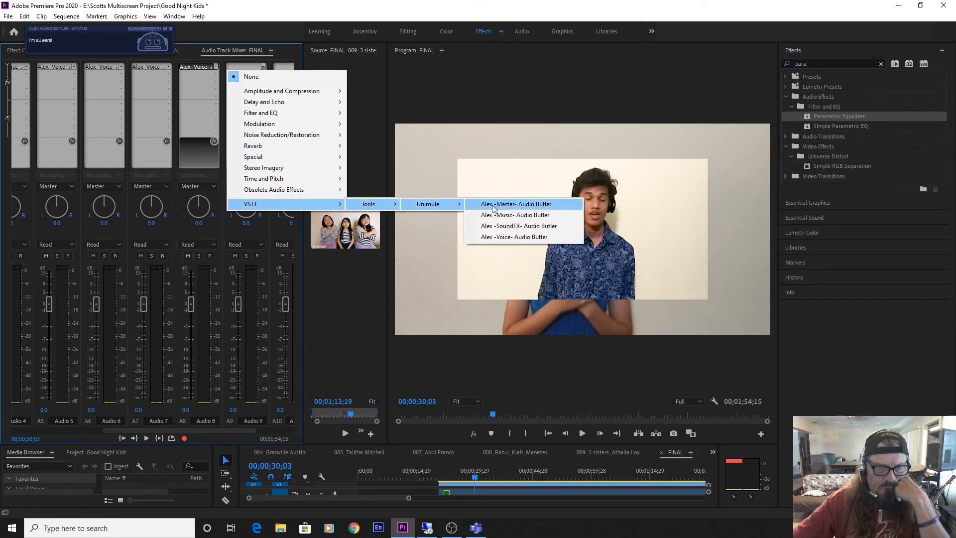
pyautogui.click(507, 238)
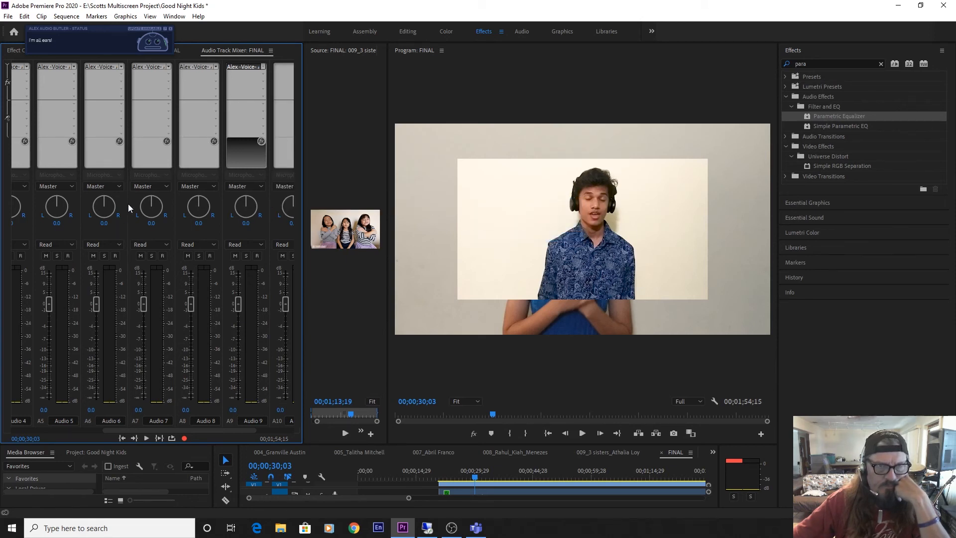
# Add the Unimule VST3 effect Alex -Music- Audio Butler to the first effect slot of track Audio 10.
pyautogui.moveTo(192, 428); pyautogui.dragTo(243, 434)
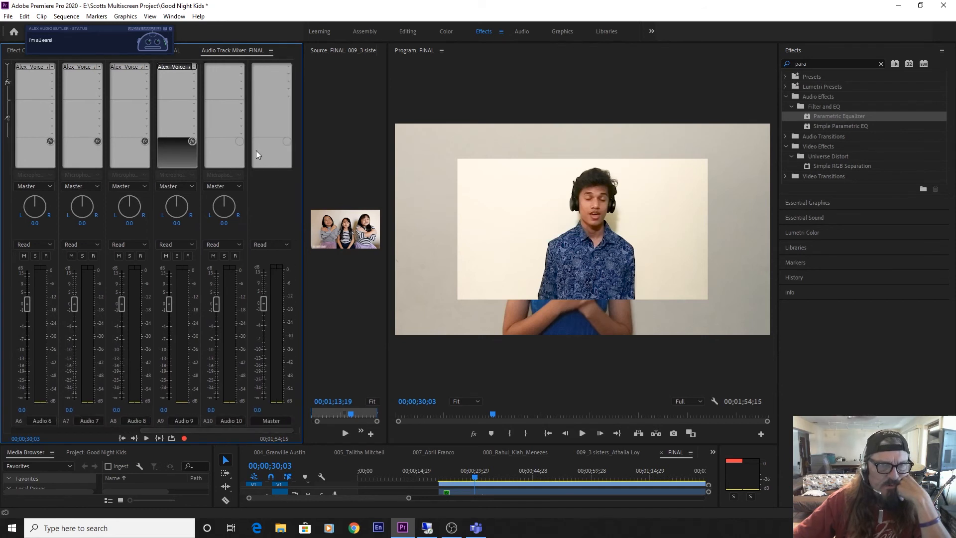
pyautogui.click(241, 65)
pyautogui.moveTo(250, 204)
pyautogui.moveTo(351, 204)
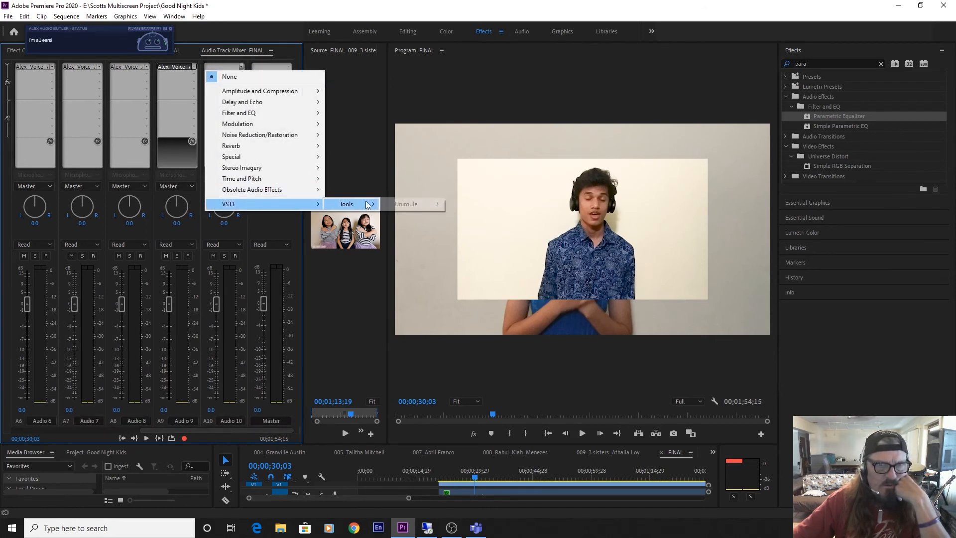
pyautogui.moveTo(418, 204)
pyautogui.click(490, 213)
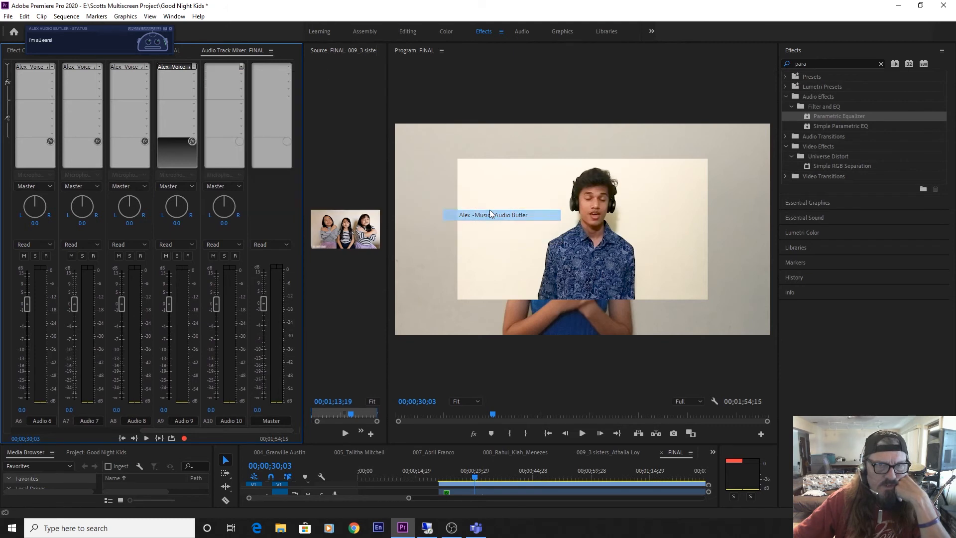
# Add the Alex -Master- Audio Butler effect to the first effect slot of the Master track and save the project.
pyautogui.click(289, 67)
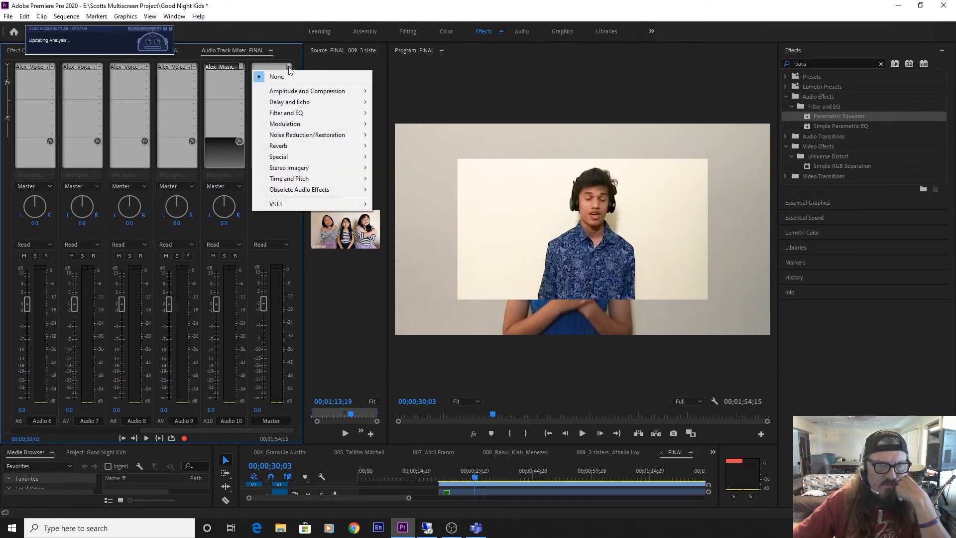
pyautogui.moveTo(366, 205)
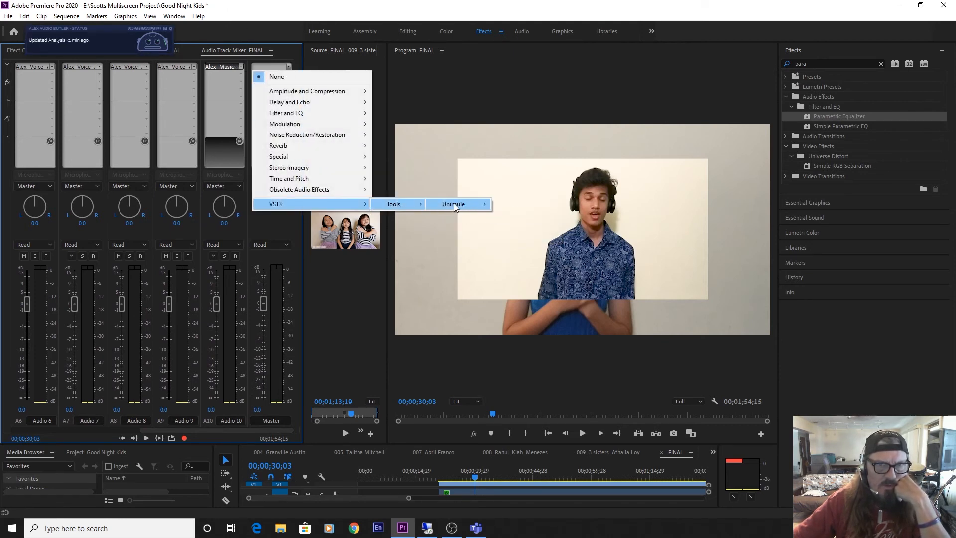
pyautogui.moveTo(454, 203)
pyautogui.click(540, 204)
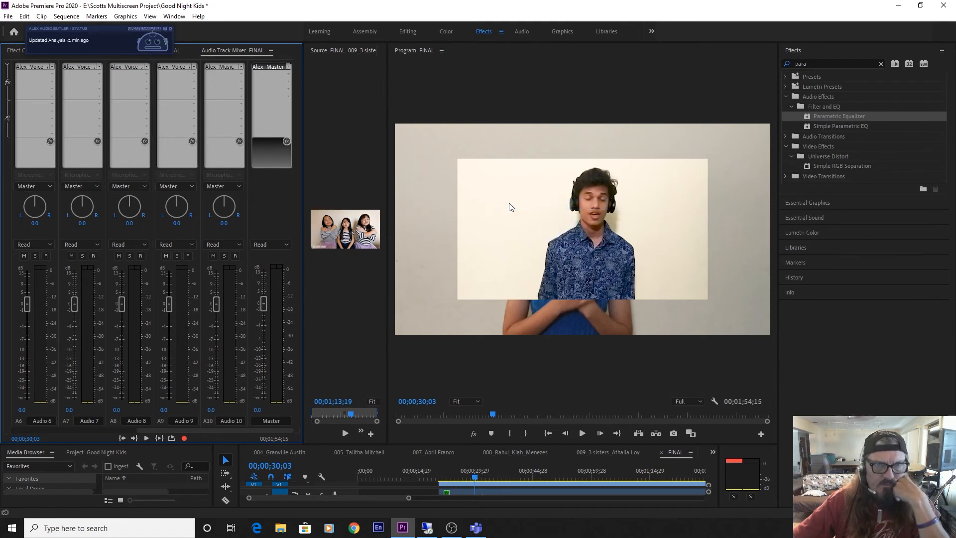
pyautogui.hotkey('ctrl', 's')
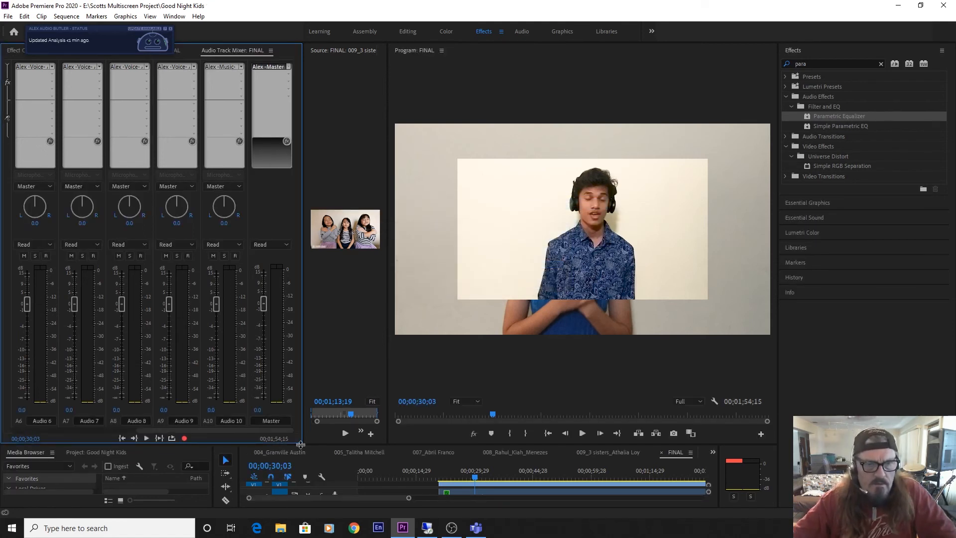
# Enlarge the timeline area and play the music intro of the FINAL sequence before the vocal clips start.
pyautogui.moveTo(302, 444); pyautogui.dragTo(287, 441)
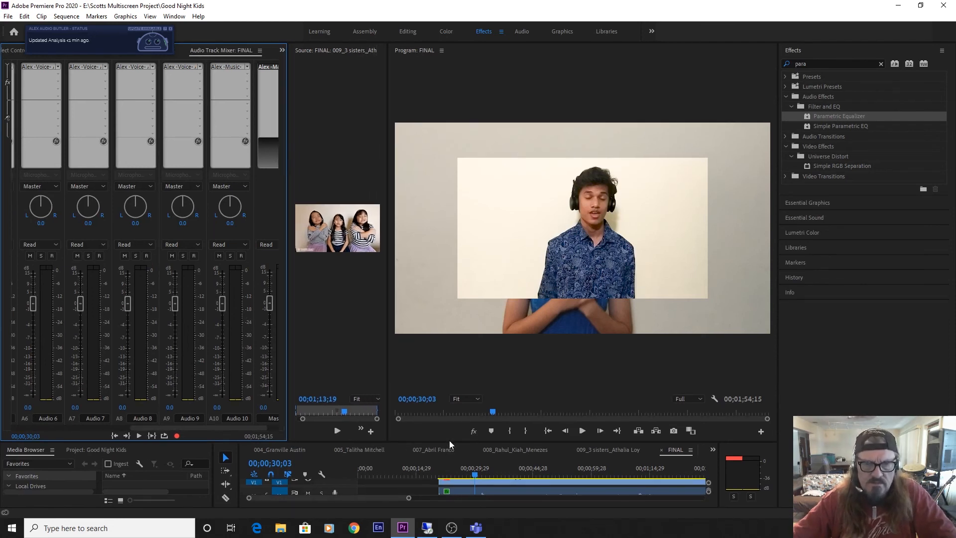
pyautogui.moveTo(449, 442); pyautogui.dragTo(433, 345)
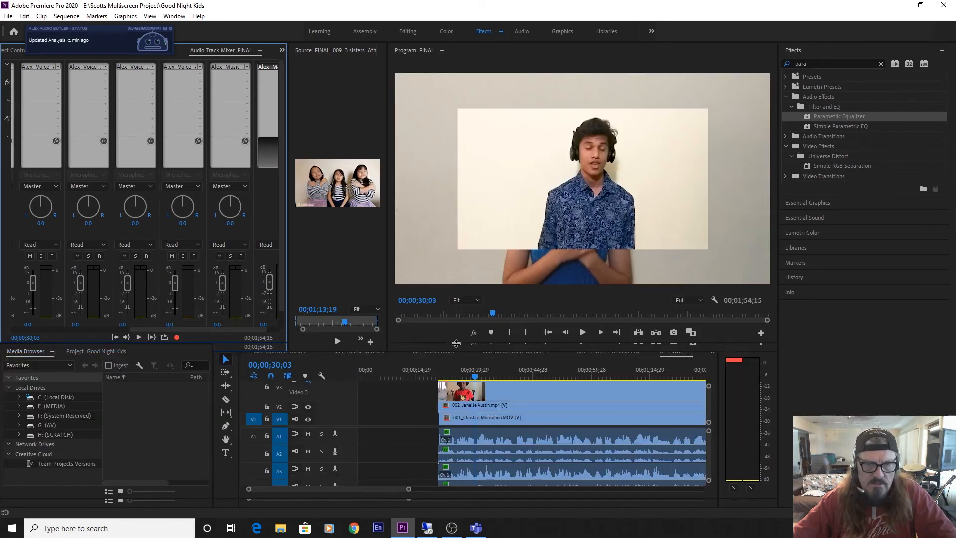
pyautogui.click(404, 374)
pyautogui.press('space')
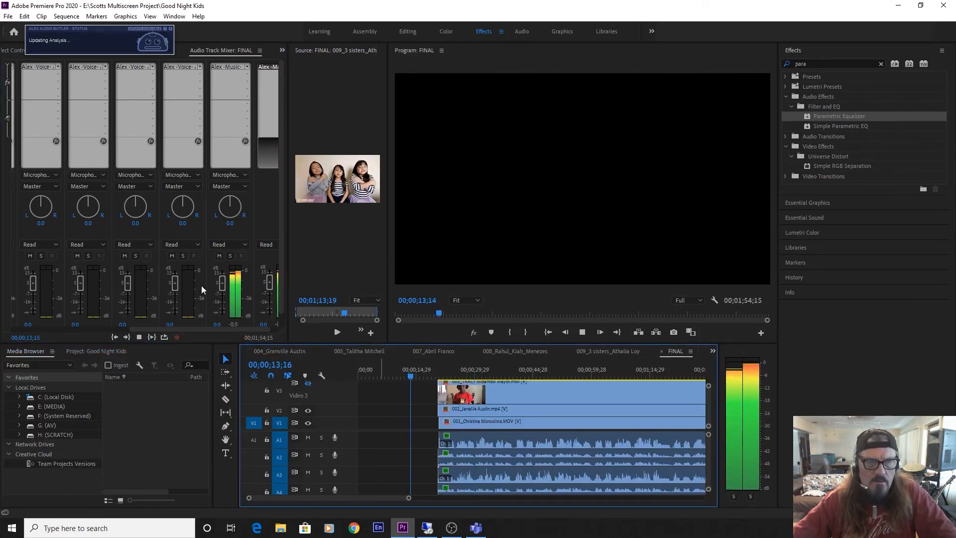
pyautogui.press('space')
pyautogui.press('space')
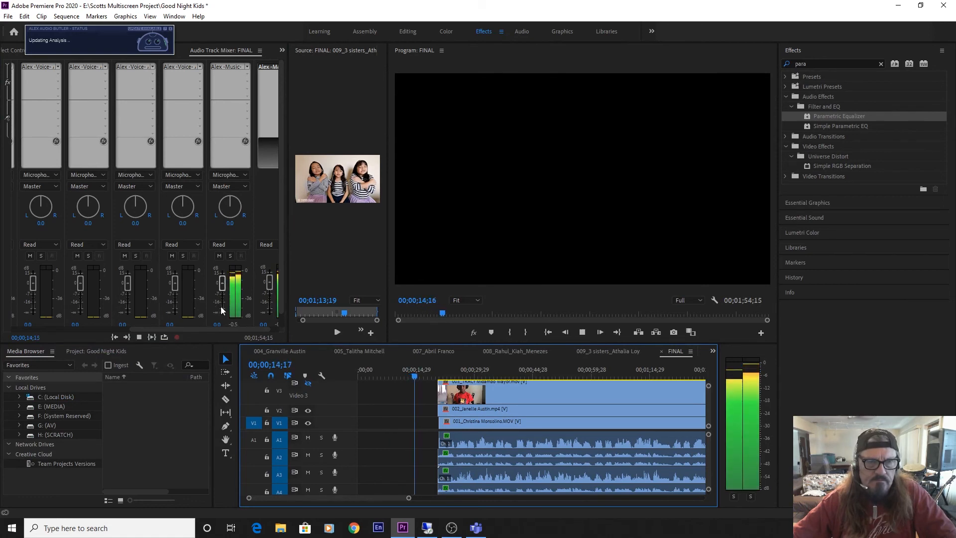
pyautogui.press('space')
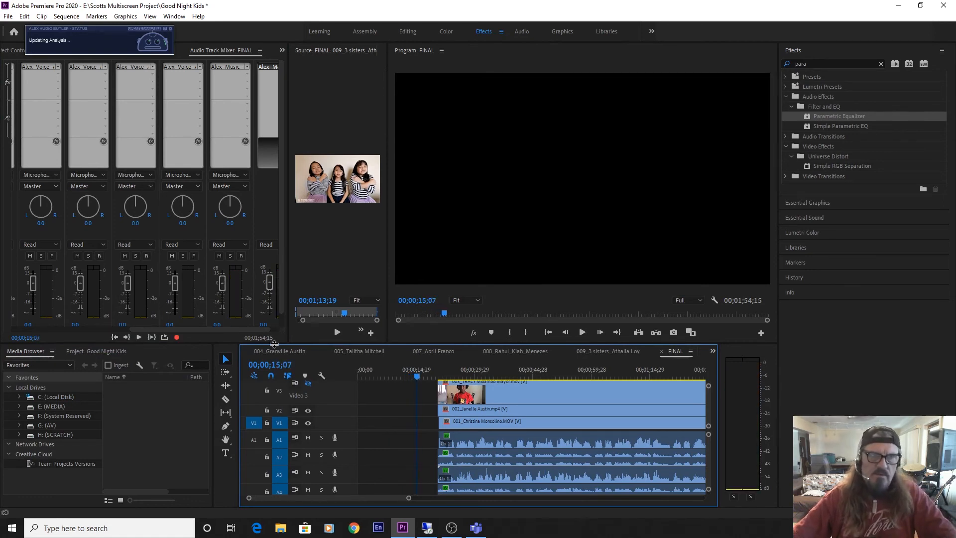
# Move the Alex Audio Butler status window away from the track mixer and replay the end of the music intro.
pyautogui.moveTo(79, 33); pyautogui.dragTo(488, 41)
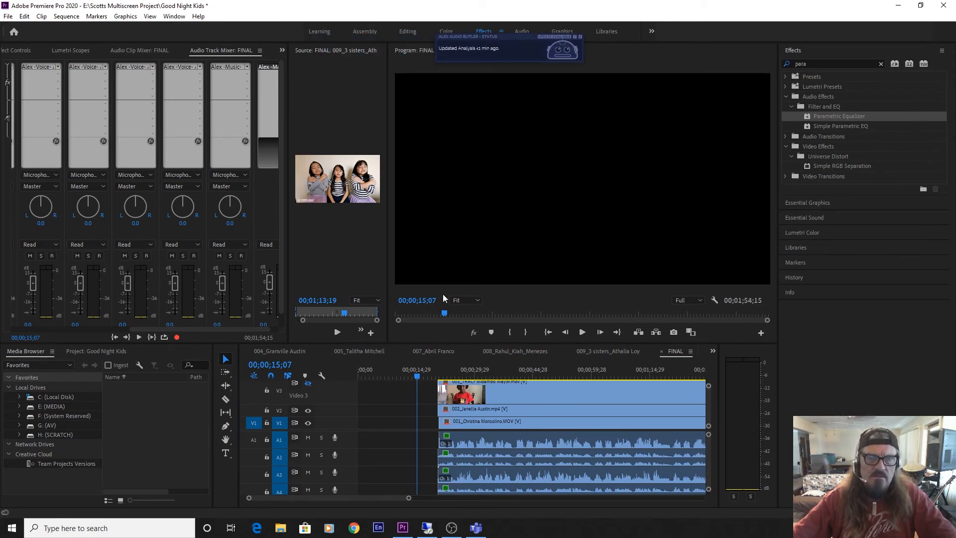
pyautogui.click(411, 373)
pyautogui.press('space')
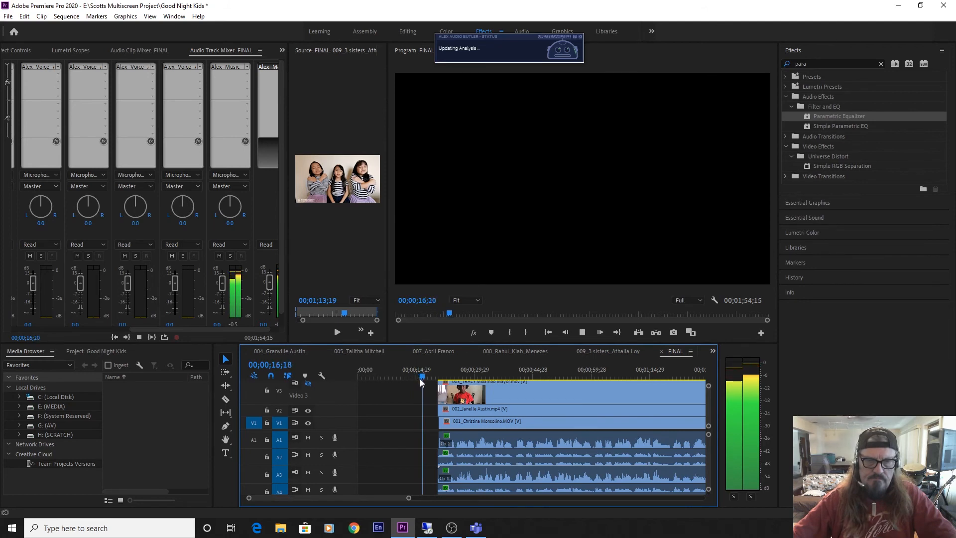
pyautogui.press('space')
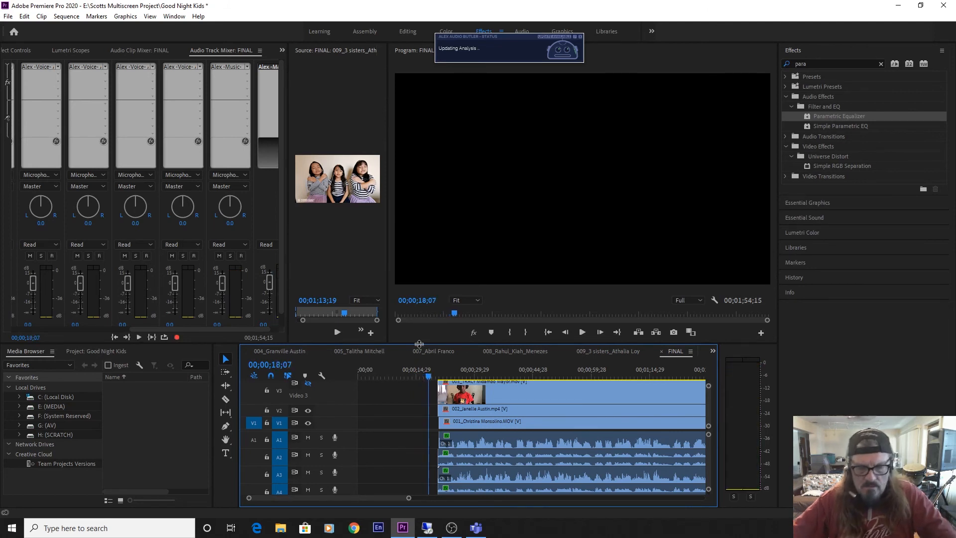
# Extend the starts of the FINAL sequence's clips on V4 through V9, with their linked audio, back to 00;00;20;08.
pyautogui.press('=')
pyautogui.press('=')
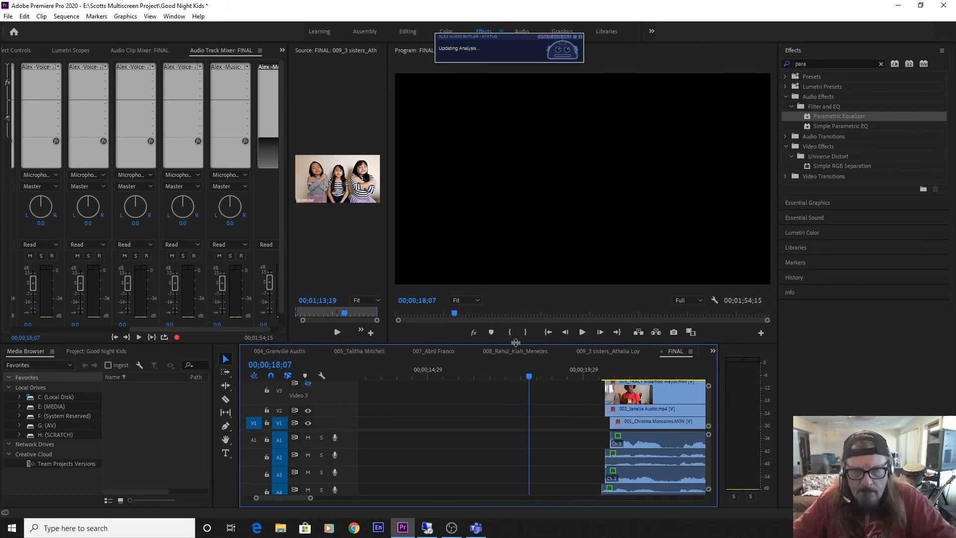
pyautogui.click(516, 345)
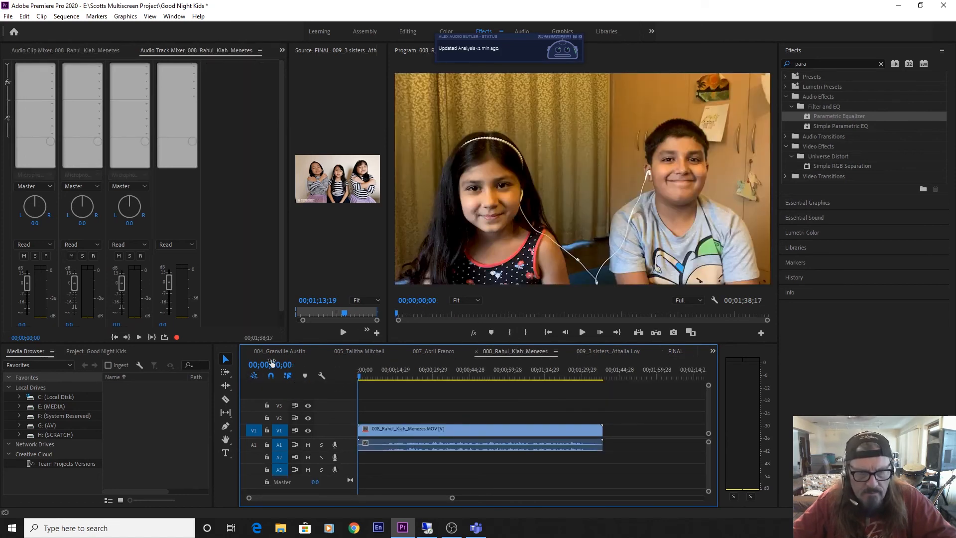
pyautogui.click(675, 351)
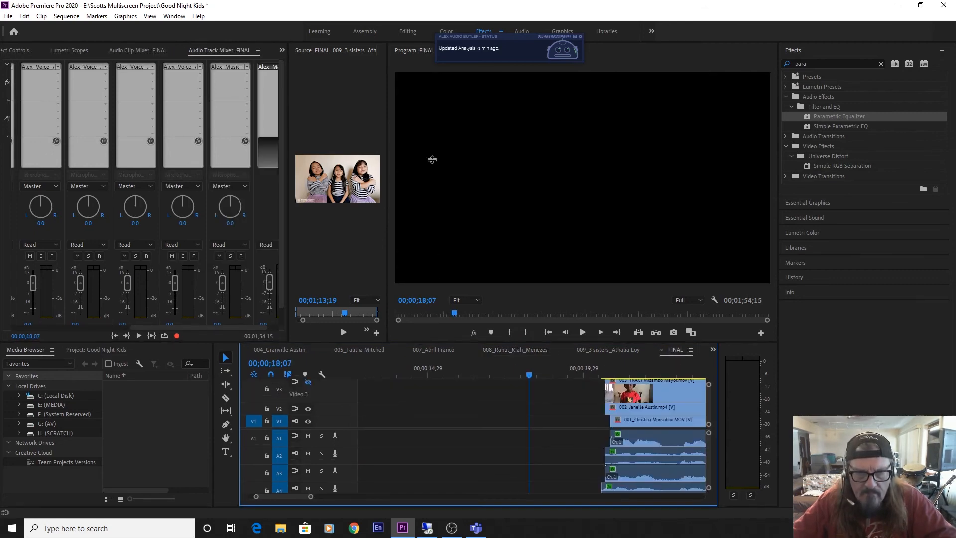
pyautogui.moveTo(432, 160); pyautogui.dragTo(432, 154)
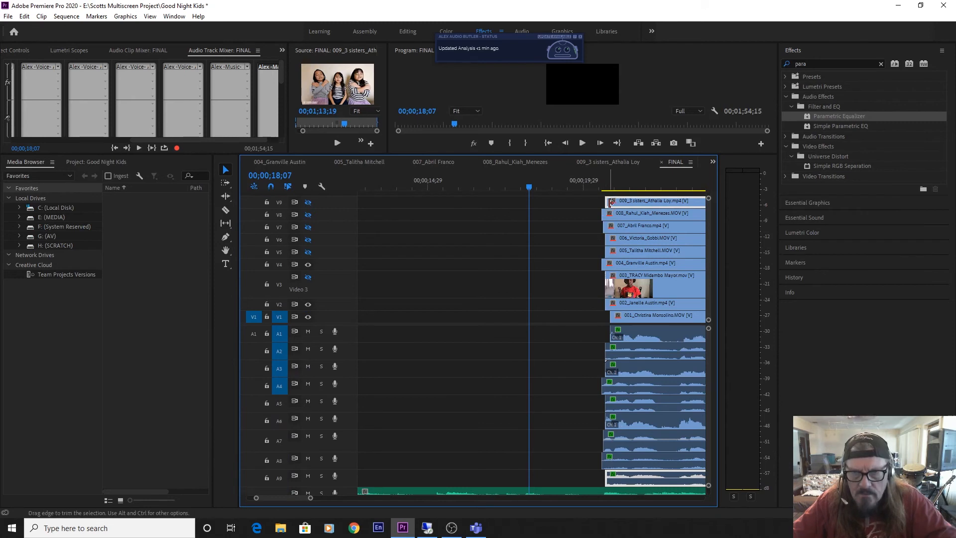
pyautogui.moveTo(611, 202); pyautogui.dragTo(589, 204)
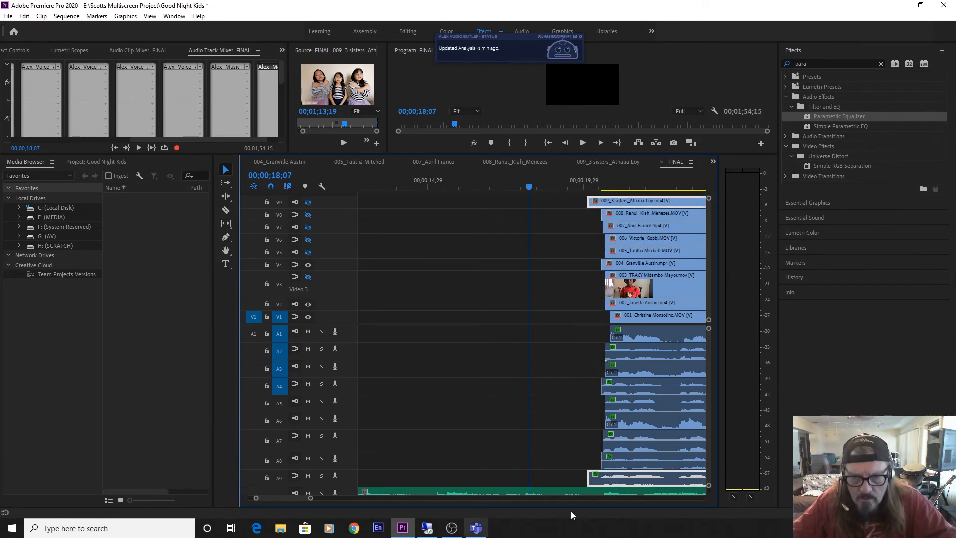
pyautogui.scroll(-3, 708, 457)
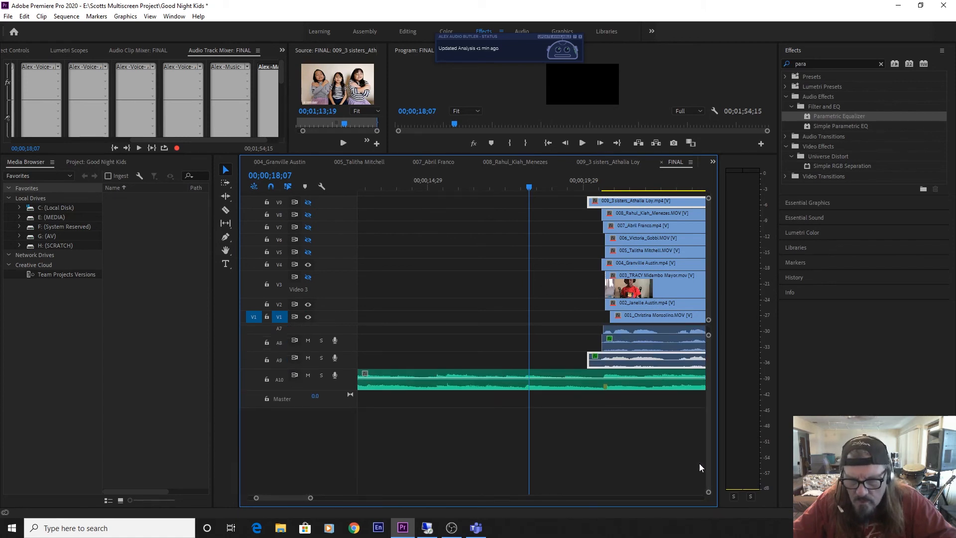
pyautogui.moveTo(597, 193); pyautogui.dragTo(594, 250)
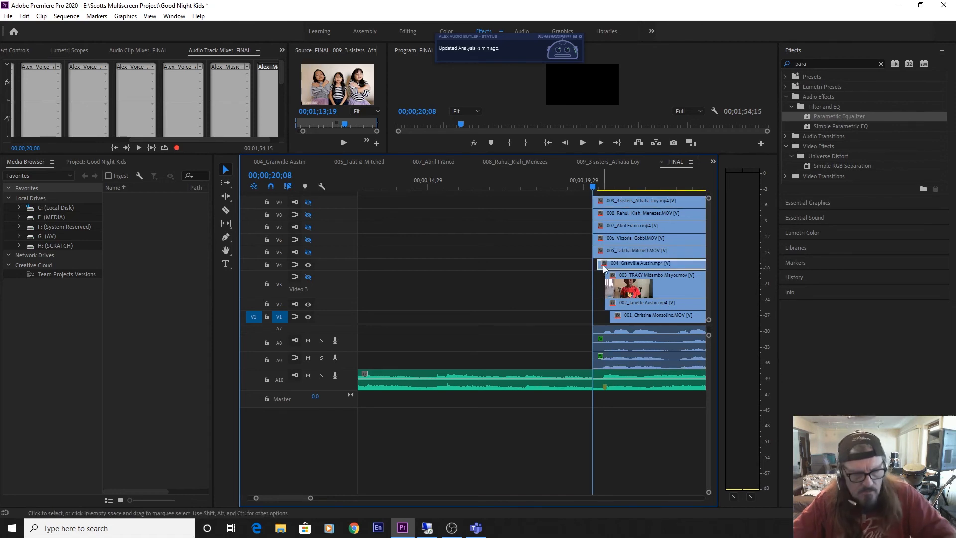
pyautogui.moveTo(603, 264); pyautogui.dragTo(601, 284)
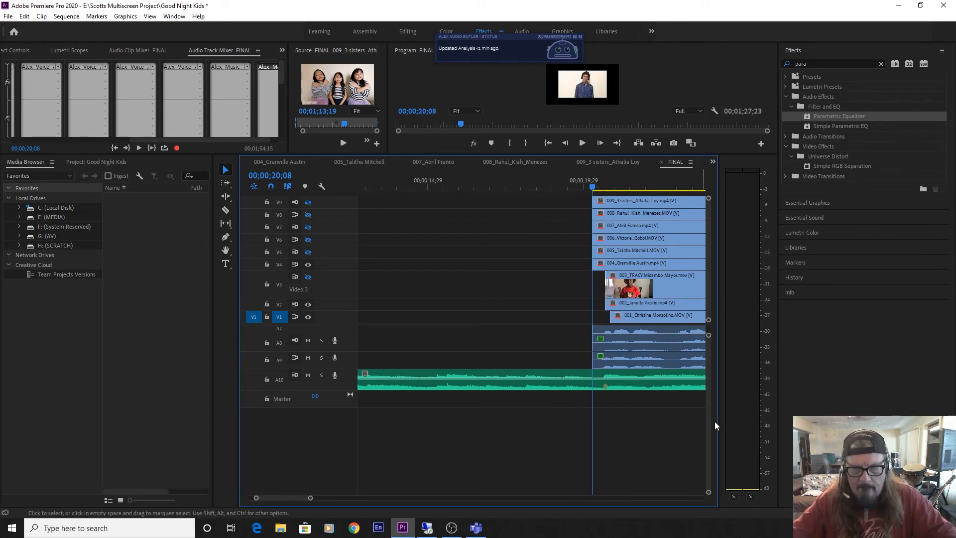
# Play the FINAL sequence from 00;00;20;08 to check the mix of vocals and music, and return to the clip starts.
pyautogui.scroll(4, 710, 409)
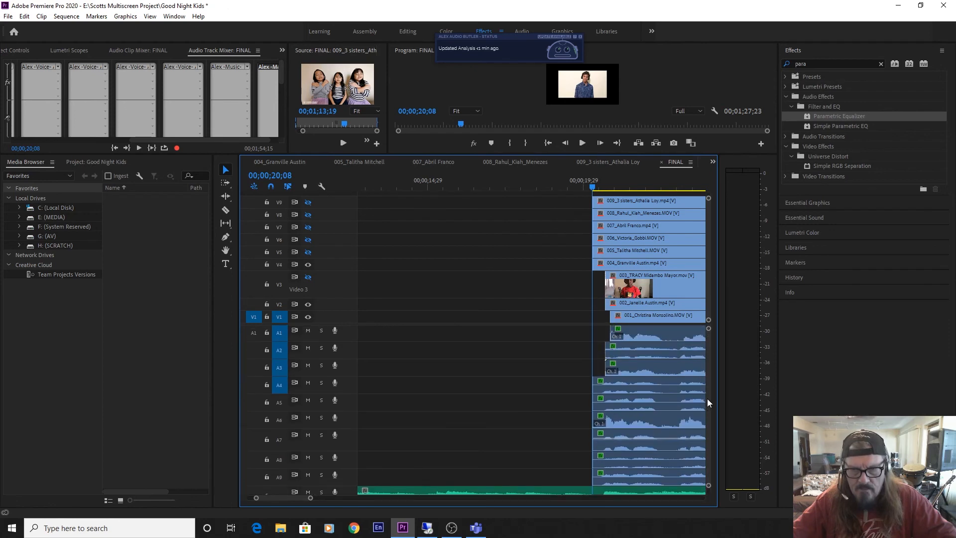
pyautogui.scroll(2, 707, 398)
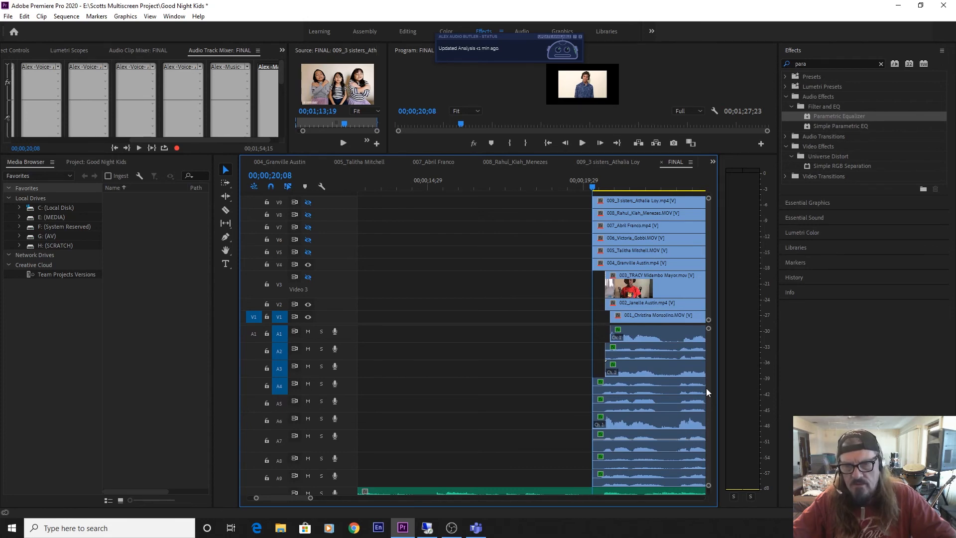
pyautogui.press('space')
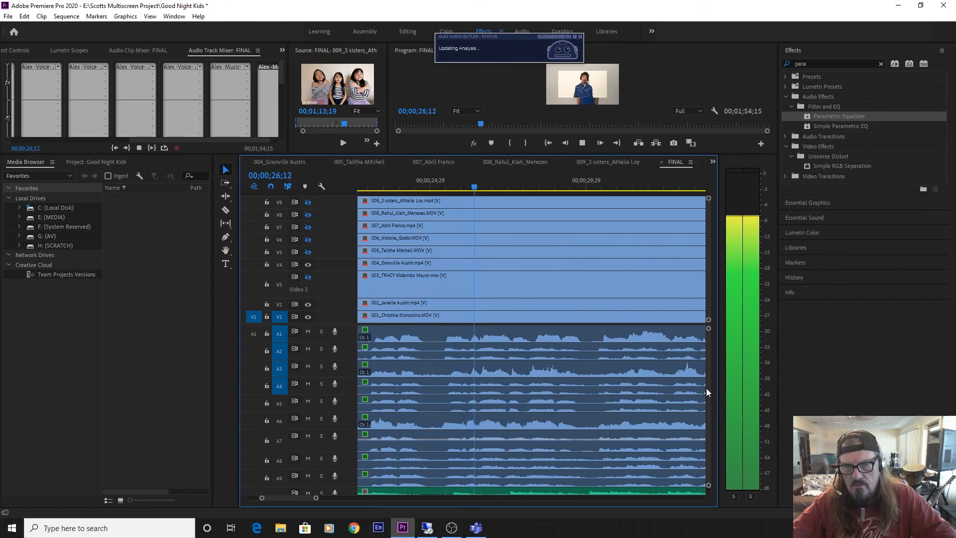
pyautogui.press('space')
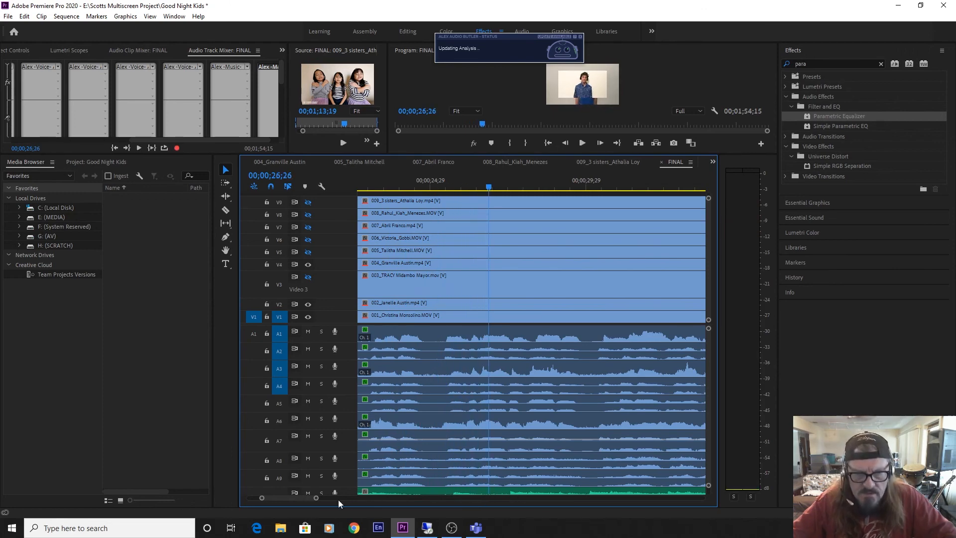
pyautogui.moveTo(297, 497); pyautogui.dragTo(293, 496)
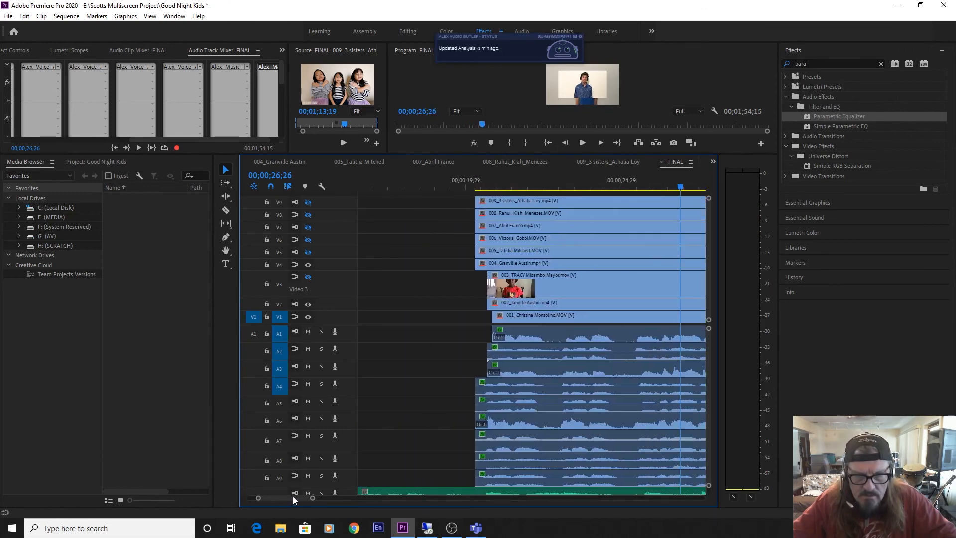
# Extend the starts of the clips on V1 and V2, with their linked audio, back to the starts of V4 through V9, and save the project.
pyautogui.scroll(-3, 707, 354)
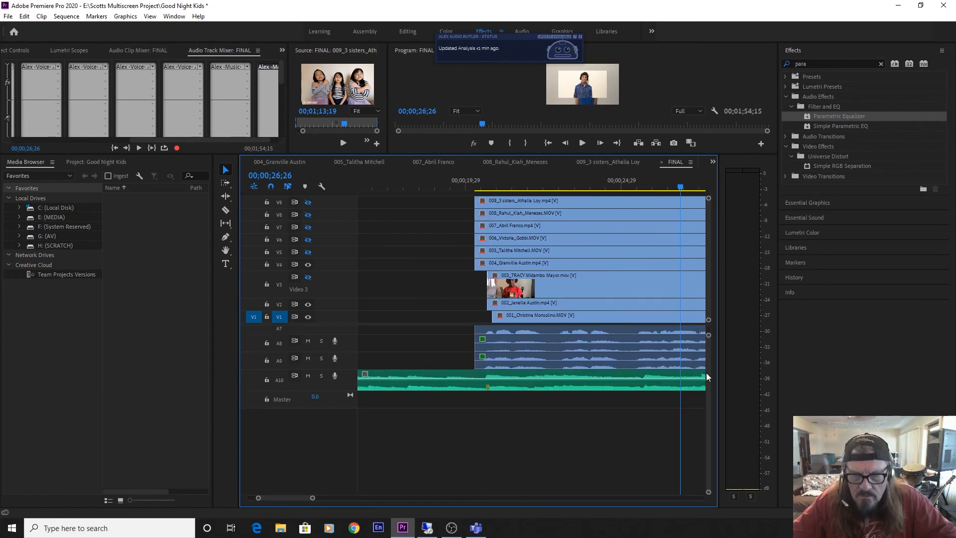
pyautogui.scroll(3, 708, 359)
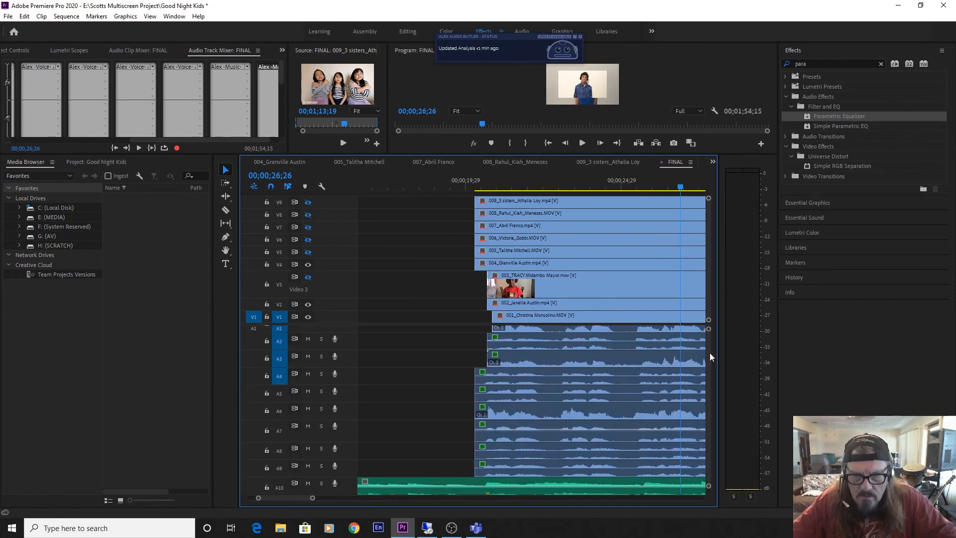
pyautogui.scroll(1, 710, 352)
pyautogui.scroll(1, 710, 353)
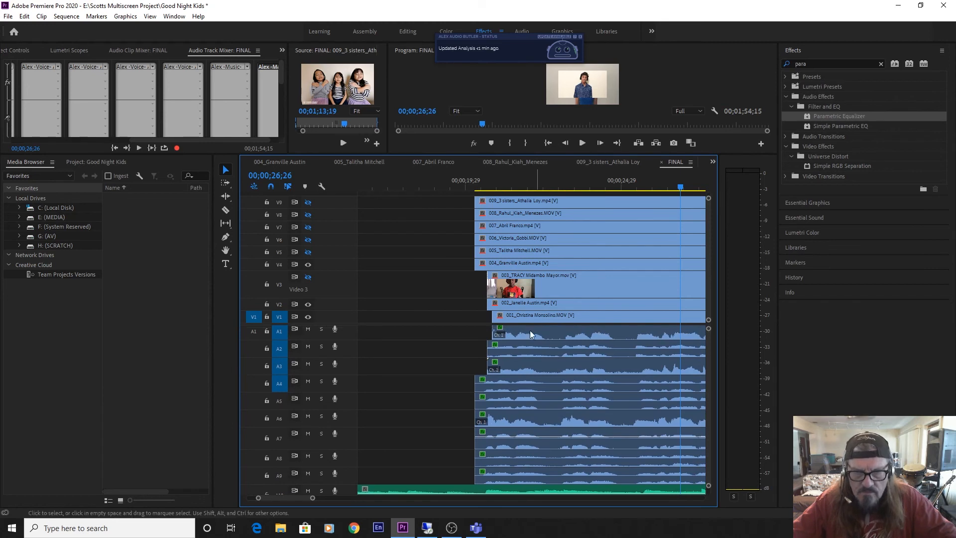
pyautogui.moveTo(495, 333); pyautogui.dragTo(476, 332)
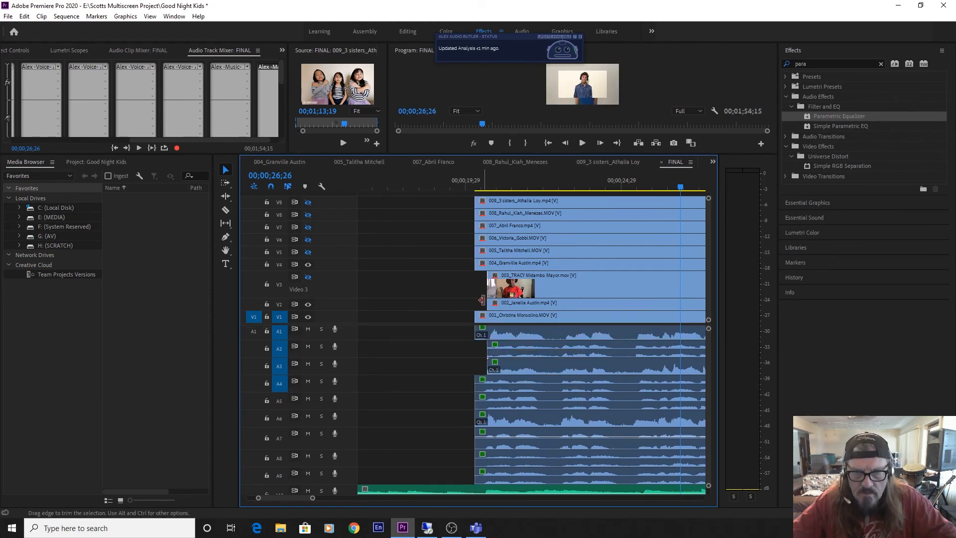
pyautogui.moveTo(487, 289); pyautogui.dragTo(478, 290)
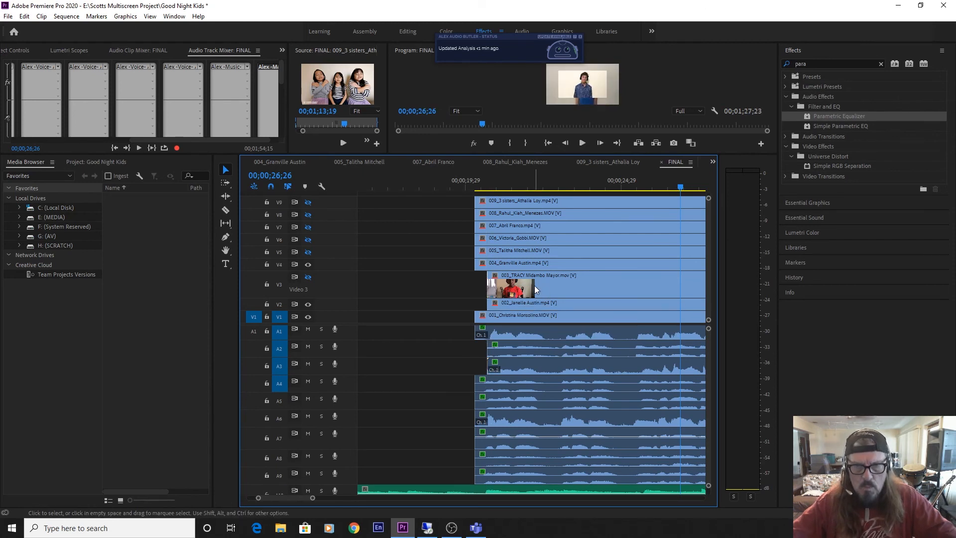
pyautogui.moveTo(494, 349); pyautogui.dragTo(475, 348)
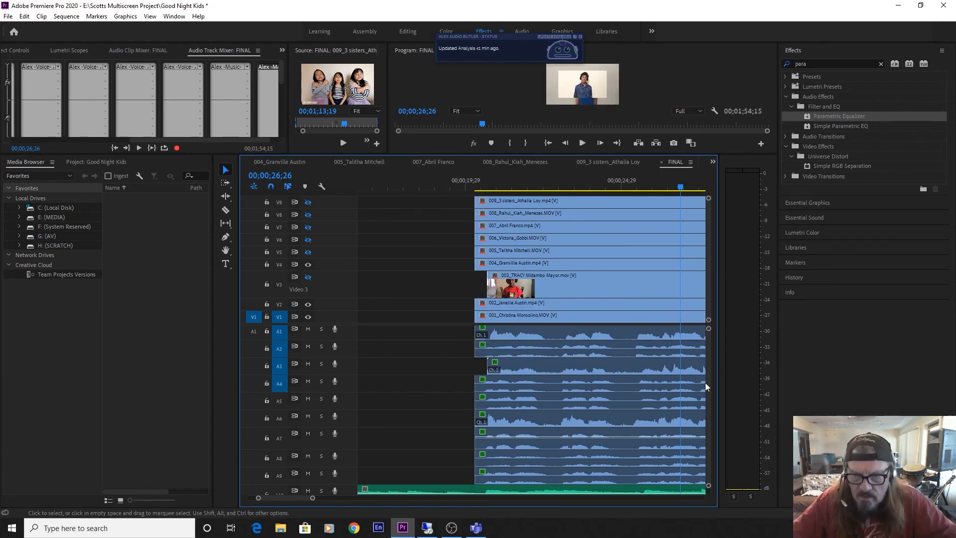
pyautogui.scroll(-2, 706, 387)
pyautogui.scroll(2, 721, 355)
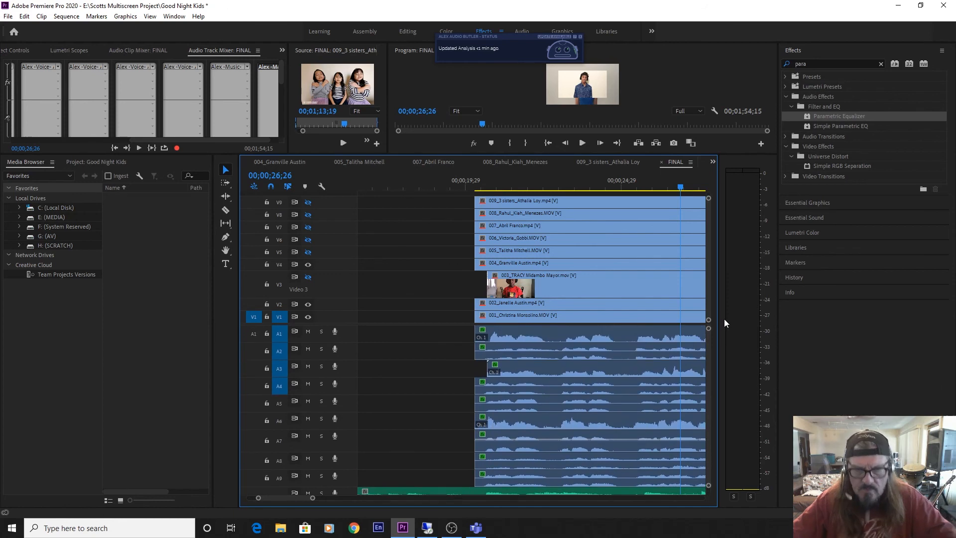
pyautogui.hotkey('ctrl', 's')
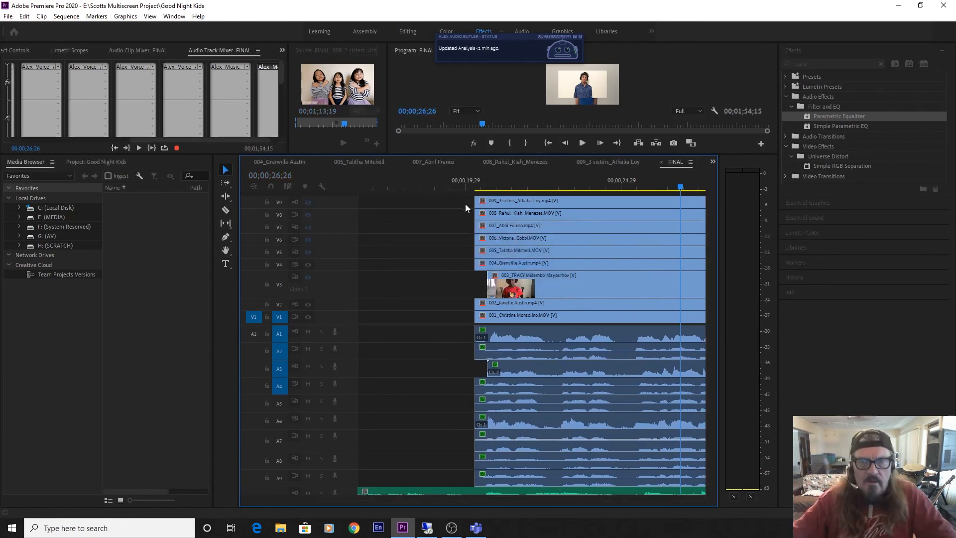
# Play the FINAL sequence from just before the clip starts and enlarge the mixer and monitor area to watch the track levels.
pyautogui.moveTo(465, 181); pyautogui.dragTo(450, 189)
pyautogui.press('space')
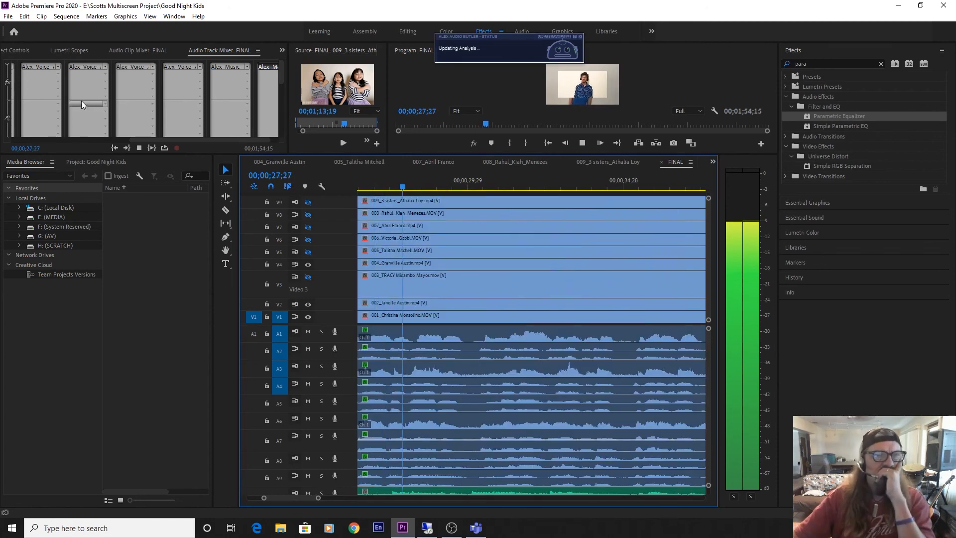
pyautogui.moveTo(181, 155); pyautogui.dragTo(173, 396)
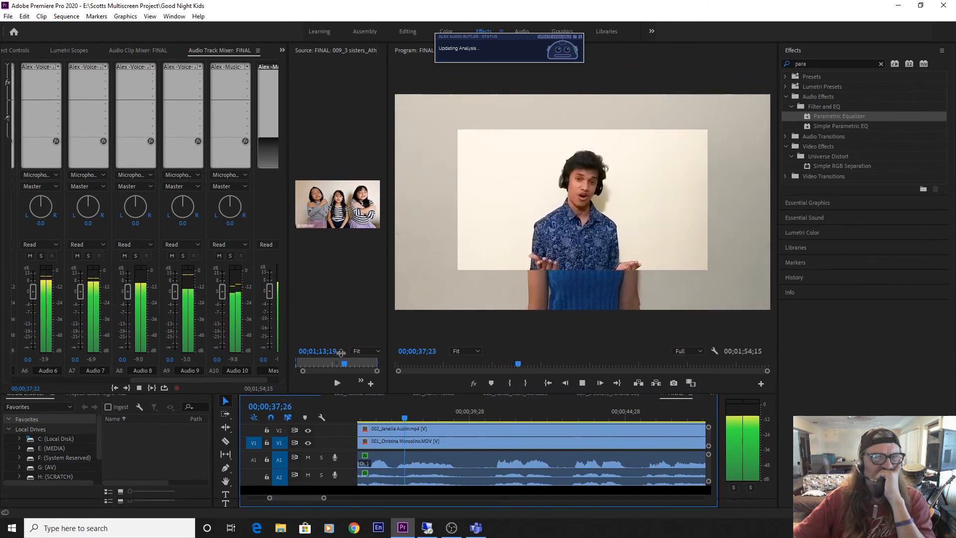
pyautogui.moveTo(338, 394); pyautogui.dragTo(349, 222)
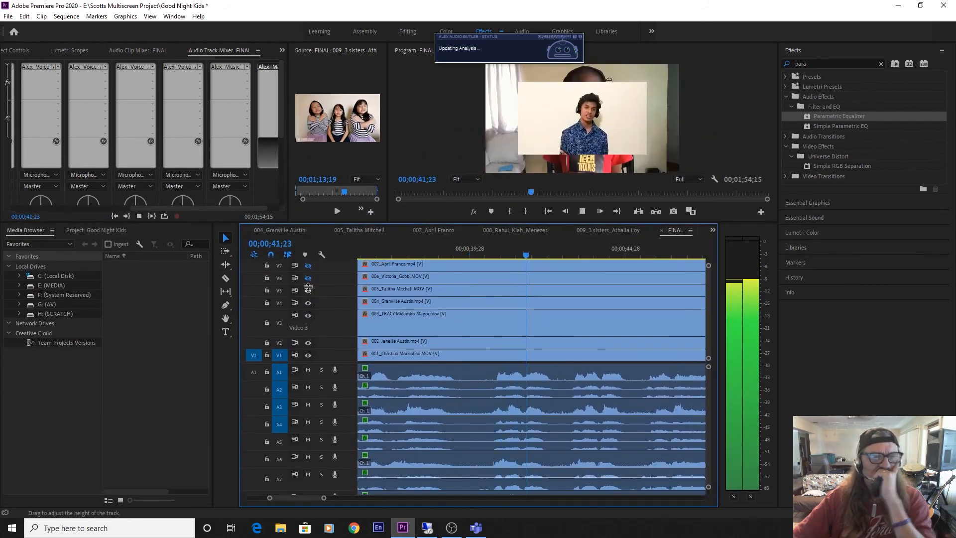
pyautogui.press('space')
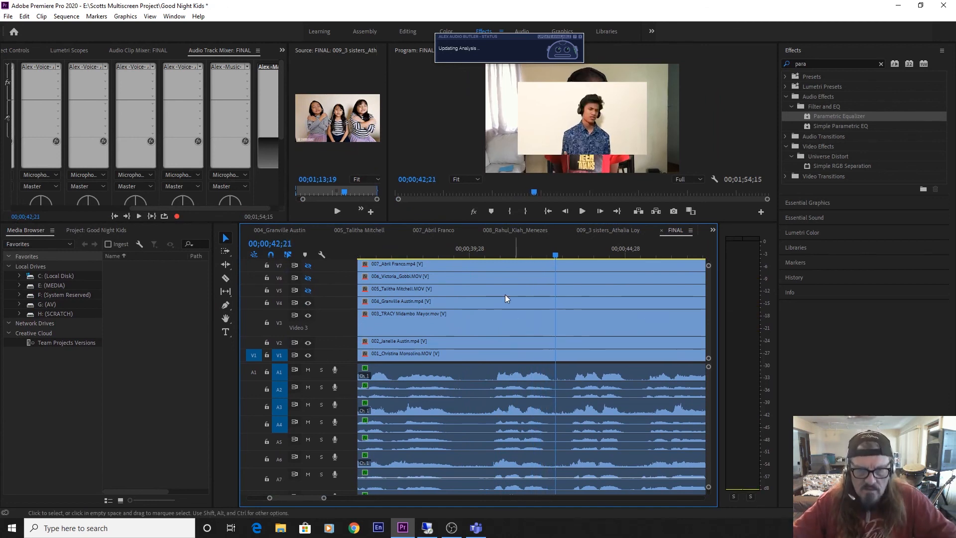
# Replay the passage from just before 00;00;39;28 to listen for stray sound, and solo audio track A3.
pyautogui.click(459, 252)
pyautogui.press('space')
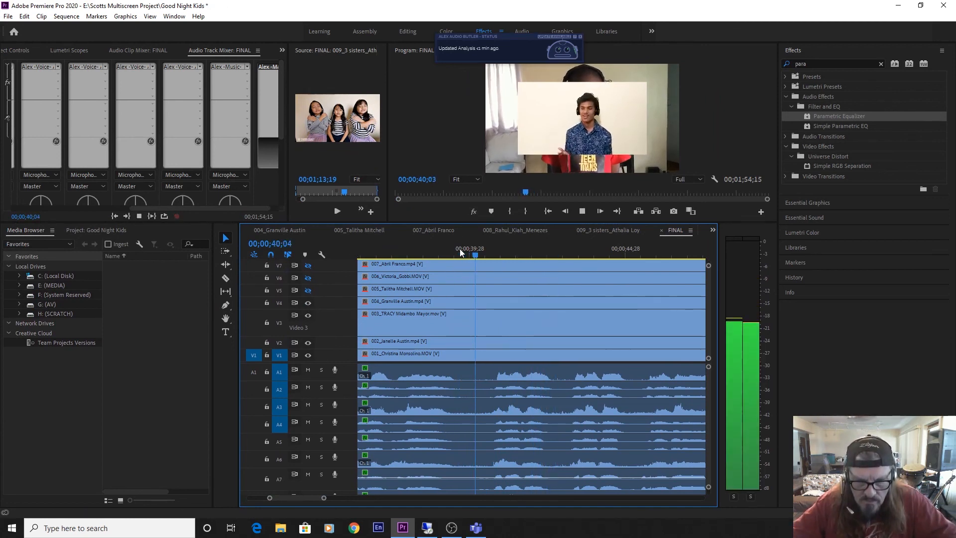
pyautogui.press('space')
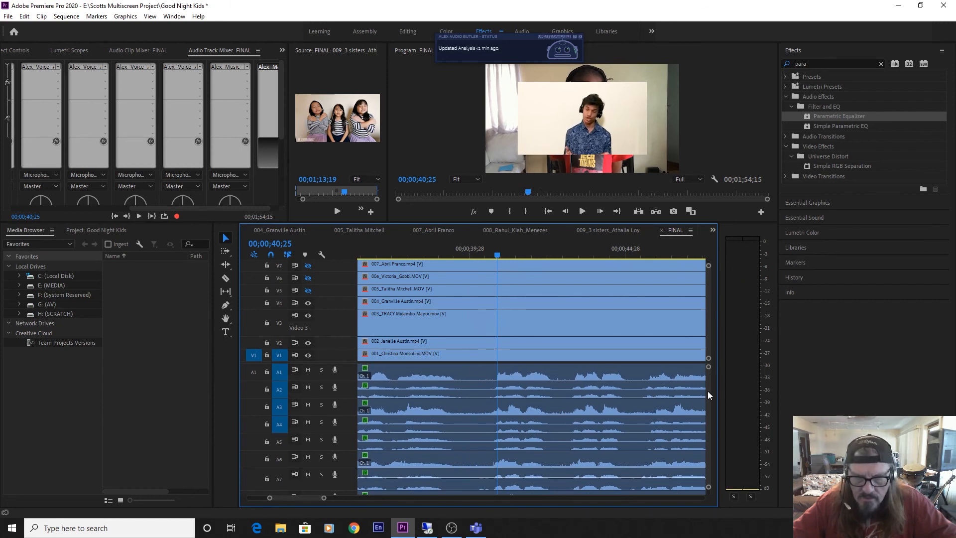
pyautogui.scroll(-1, 706, 390)
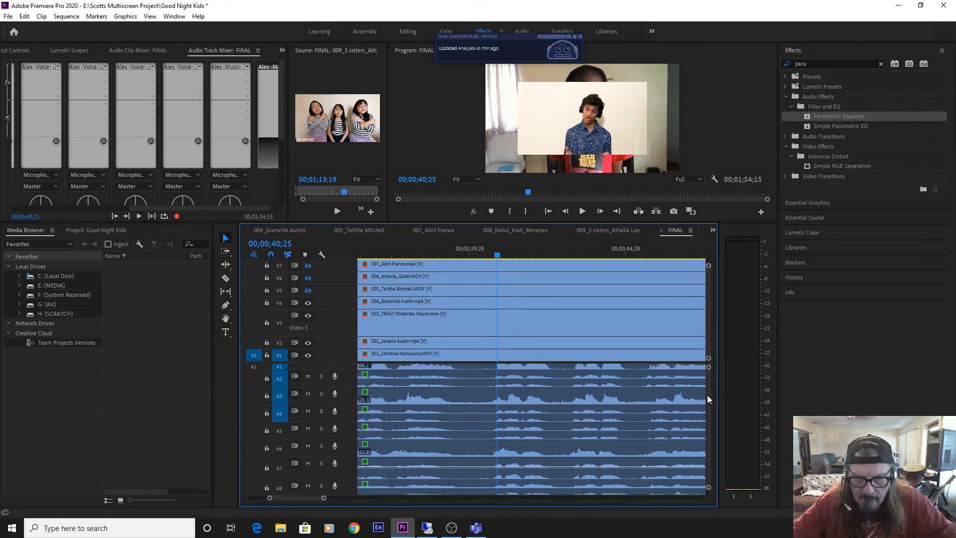
pyautogui.click(318, 393)
# Close all the individual performers' sequences, leaving only the FINAL sequence open.
pyautogui.click(447, 235)
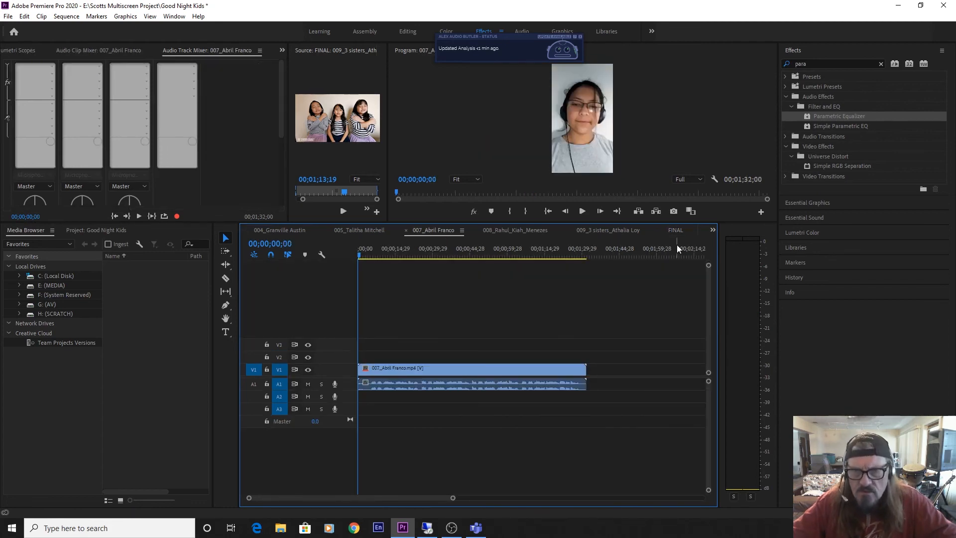
pyautogui.click(675, 229)
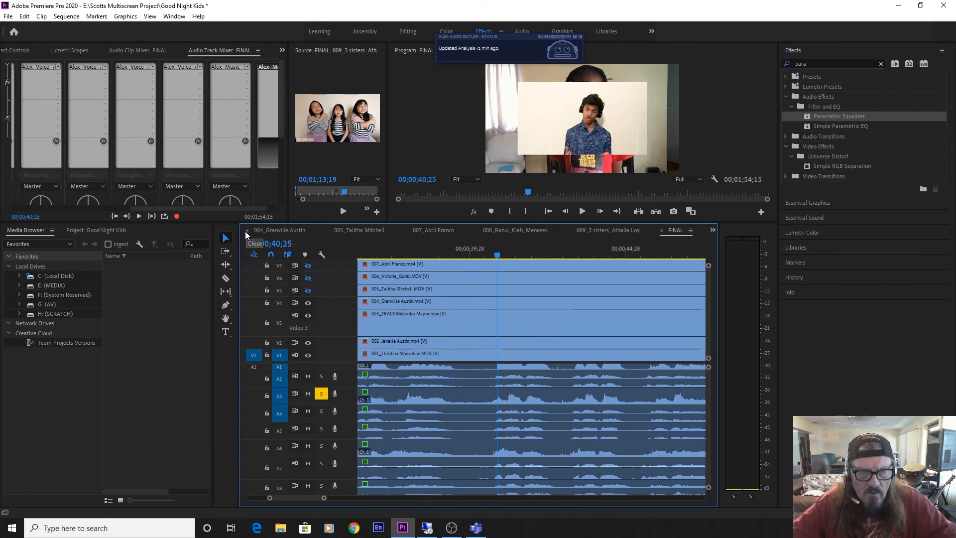
pyautogui.click(246, 230)
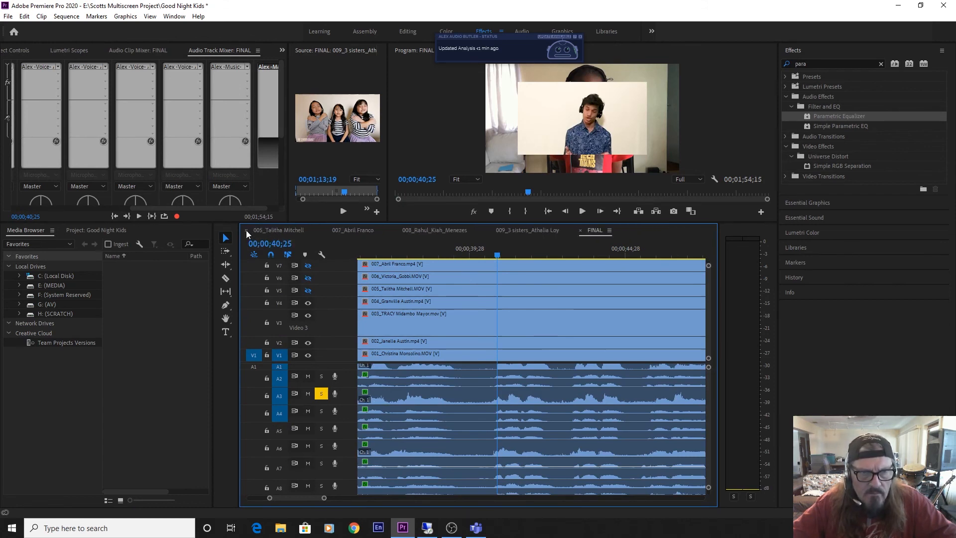
pyautogui.click(246, 230)
pyautogui.click(246, 230)
pyautogui.click(246, 230)
pyautogui.click(246, 230)
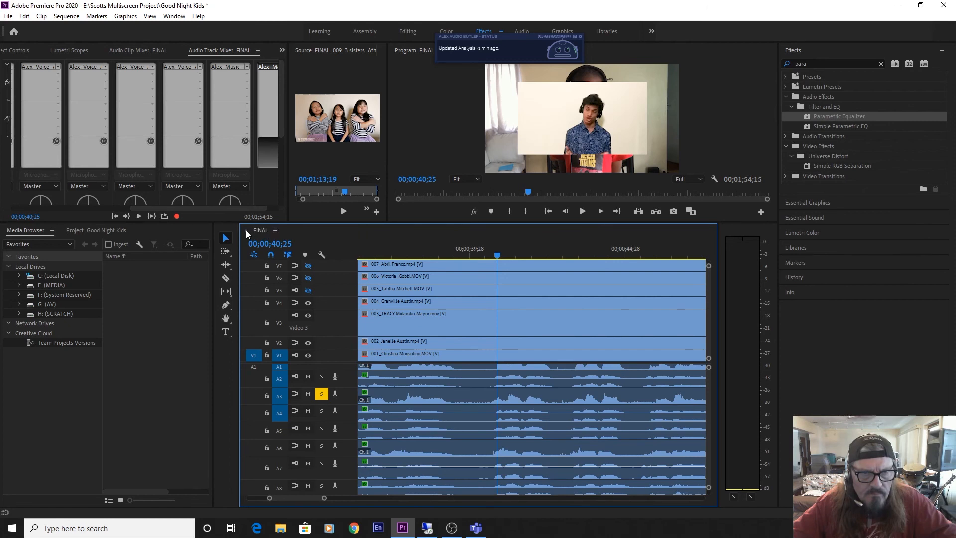
# Play the soloed A3 track around 00;00;40;06 to check it for the stray sound.
pyautogui.press('space')
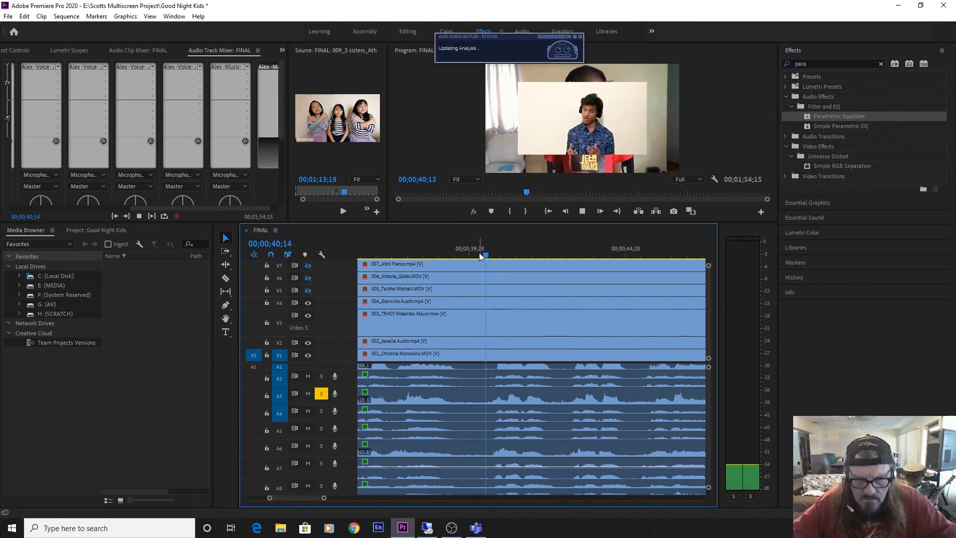
pyautogui.click(479, 254)
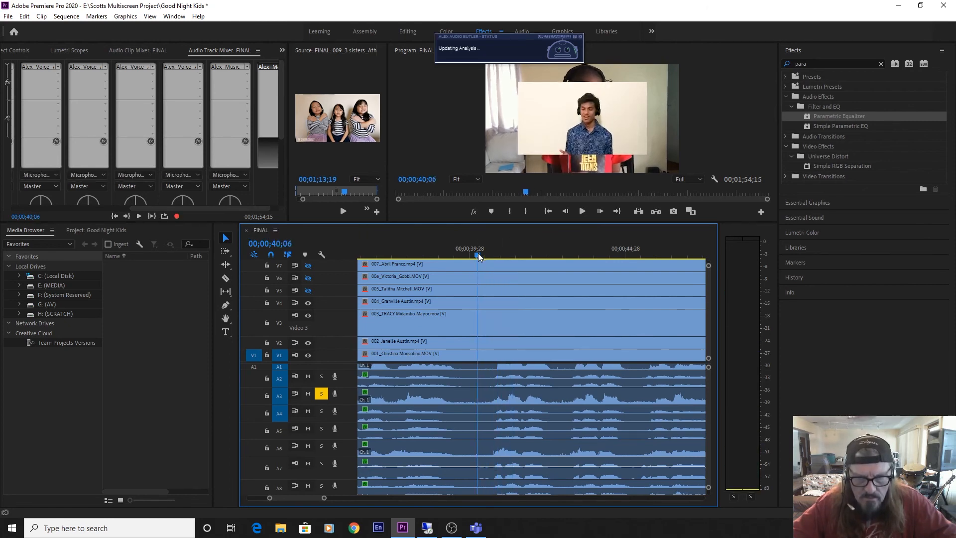
pyautogui.press('space')
pyautogui.click(478, 254)
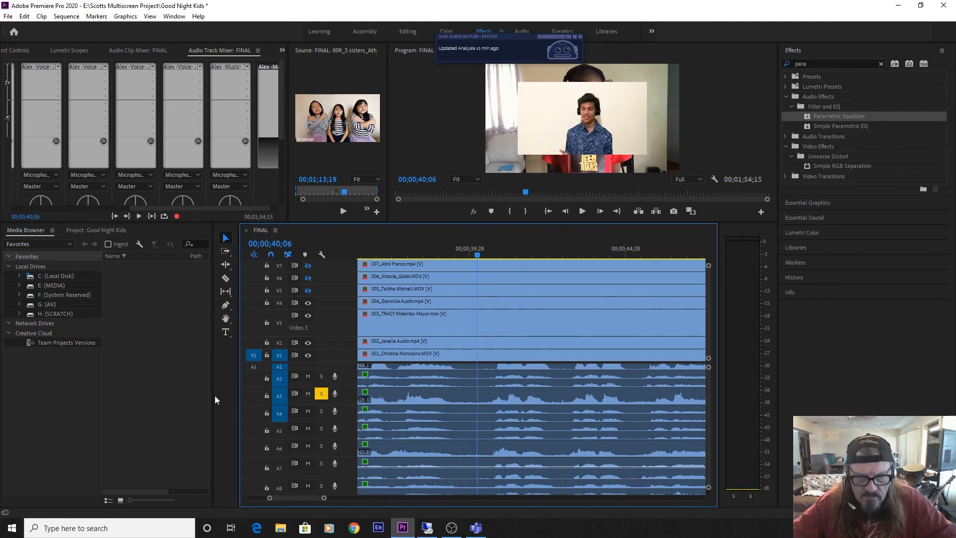
# Turn off solo on A3 and replay all tracks around 00;00;40;10 to locate the stray sound.
pyautogui.click(319, 394)
pyautogui.press('space')
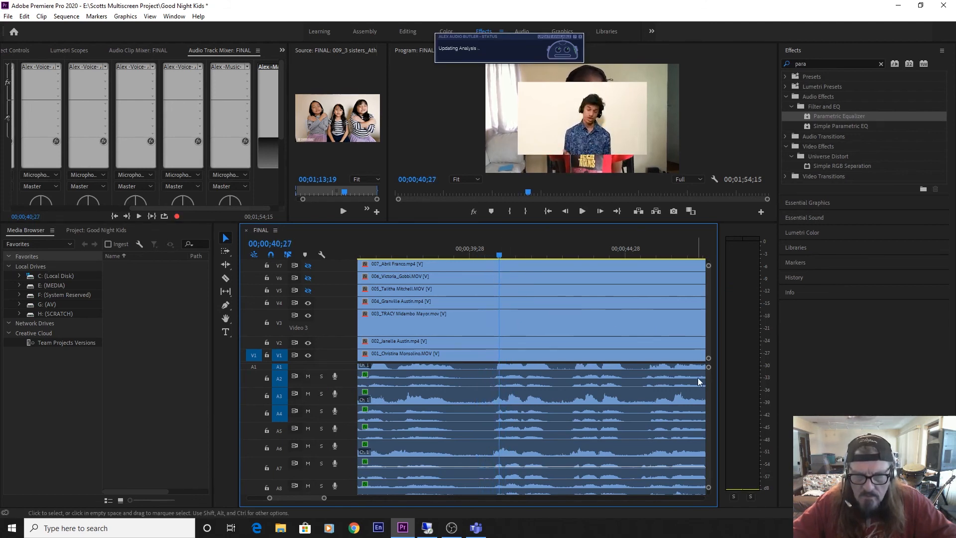
pyautogui.scroll(-3, 709, 386)
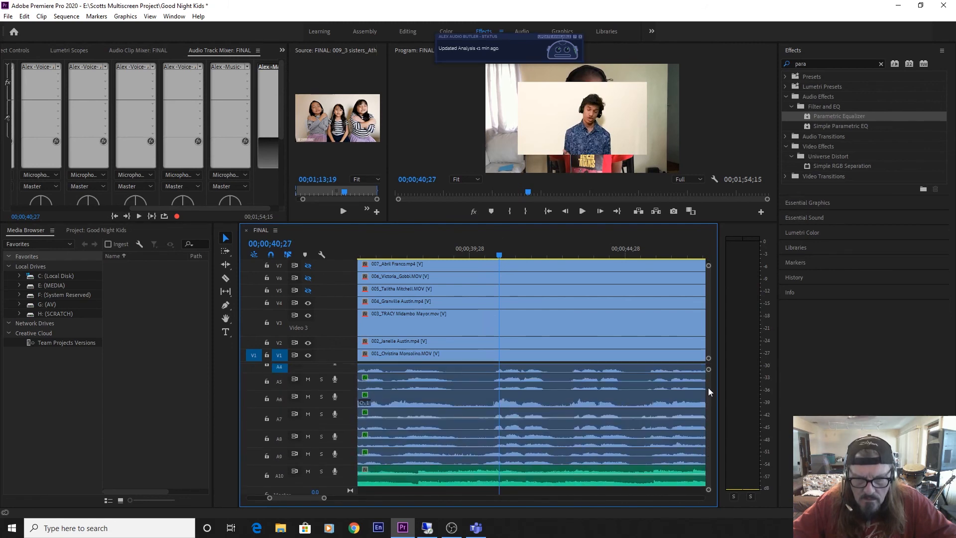
pyautogui.scroll(1, 708, 387)
pyautogui.moveTo(492, 265)
pyautogui.mouseDown()
pyautogui.moveTo(487, 273)
pyautogui.moveTo(495, 253)
pyautogui.moveTo(482, 255)
pyautogui.mouseUp()
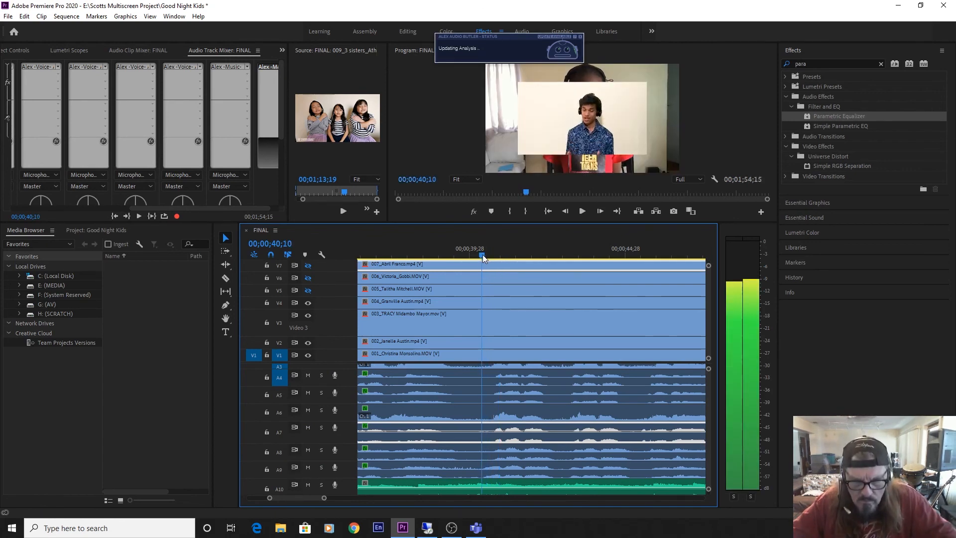
pyautogui.press('space')
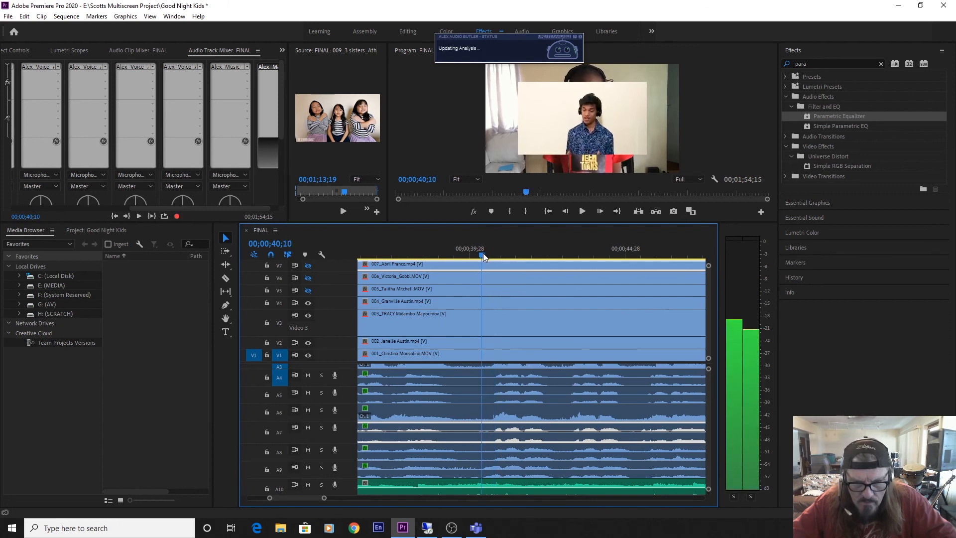
pyautogui.press('space')
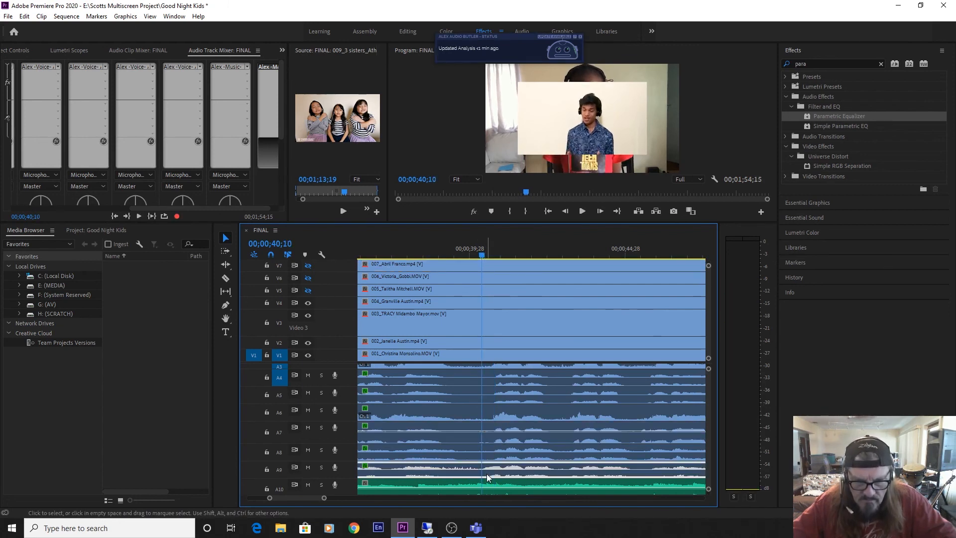
# Expand audio track A9, enlarge the timeline area, and play A9 soloed from 00;00;40;10.
pyautogui.doubleClick(347, 472)
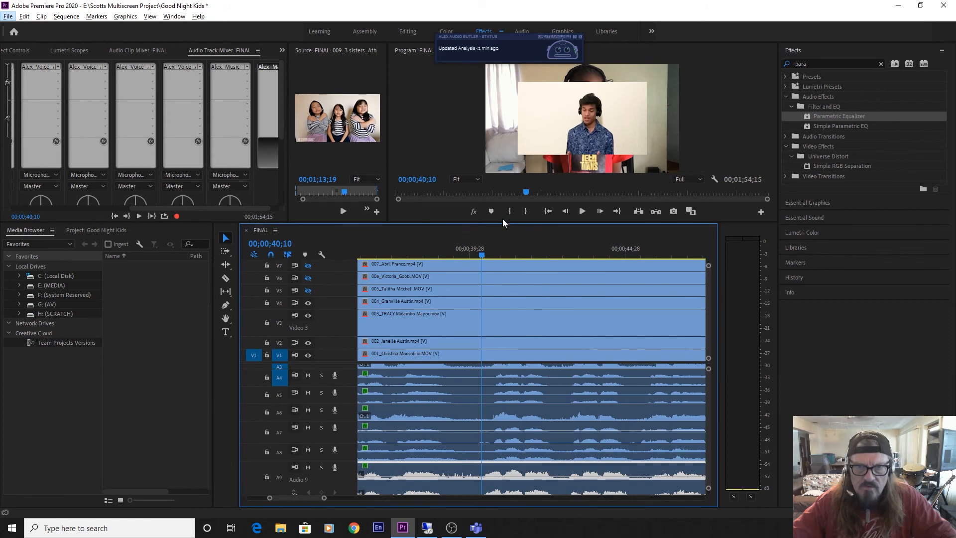
pyautogui.moveTo(503, 222); pyautogui.dragTo(516, 125)
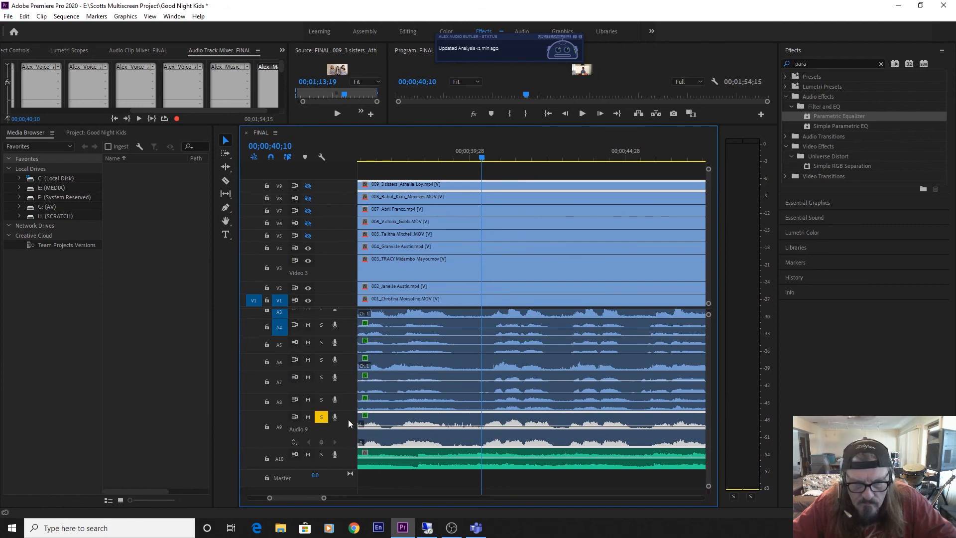
pyautogui.press('space')
pyautogui.press('space')
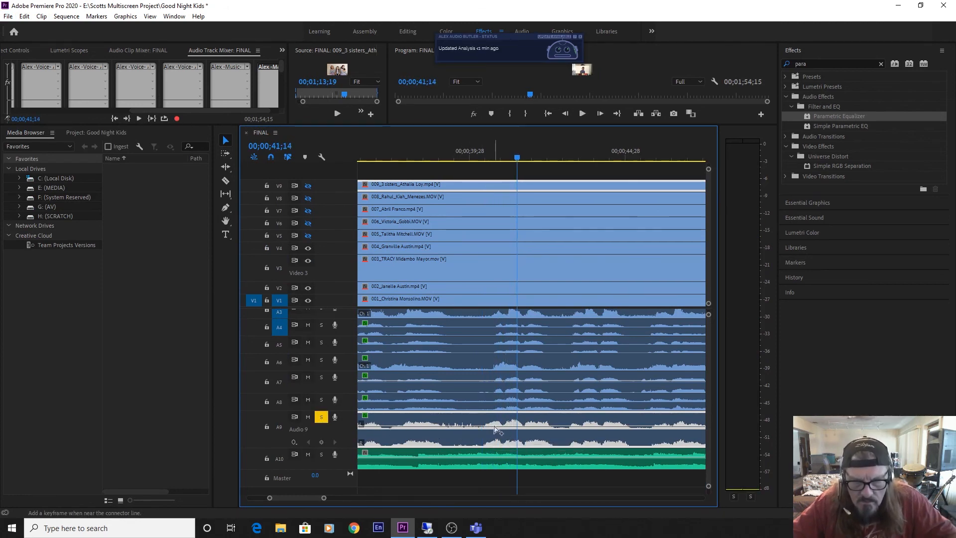
# Add four volume keyframes to the A9 clip, dipping its level in the gap from 00;00;39;02 to just before 00;00;41.
pyautogui.keyDown('ctrl'); pyautogui.click(493, 426); pyautogui.keyUp('ctrl')
pyautogui.moveTo(485, 427); pyautogui.dragTo(485, 443)
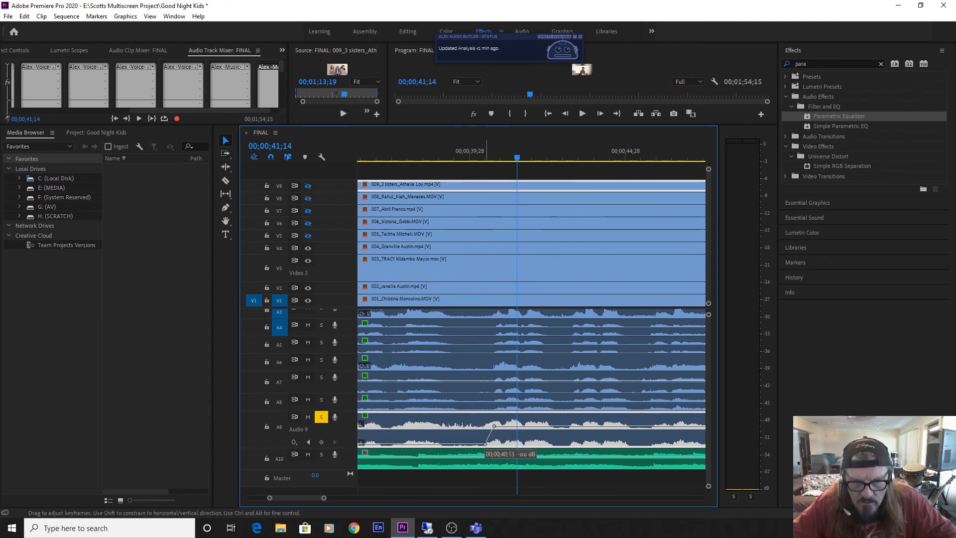
pyautogui.keyDown('ctrl'); pyautogui.click(450, 444); pyautogui.keyUp('ctrl')
pyautogui.moveTo(442, 444); pyautogui.dragTo(442, 425)
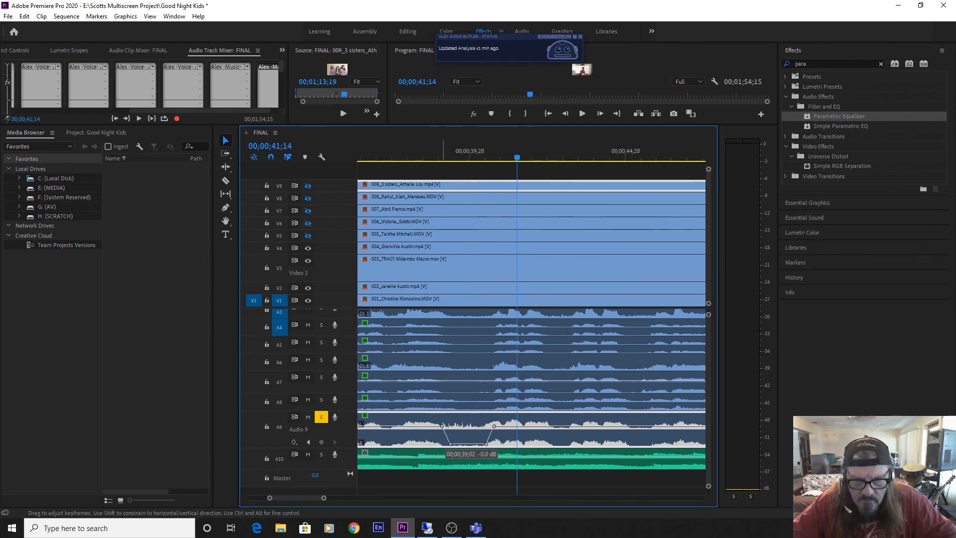
# Turn off solo on A9 and play the FINAL sequence from 00;00;37;14 through the end of the vocals to check the mix.
pyautogui.click(392, 157)
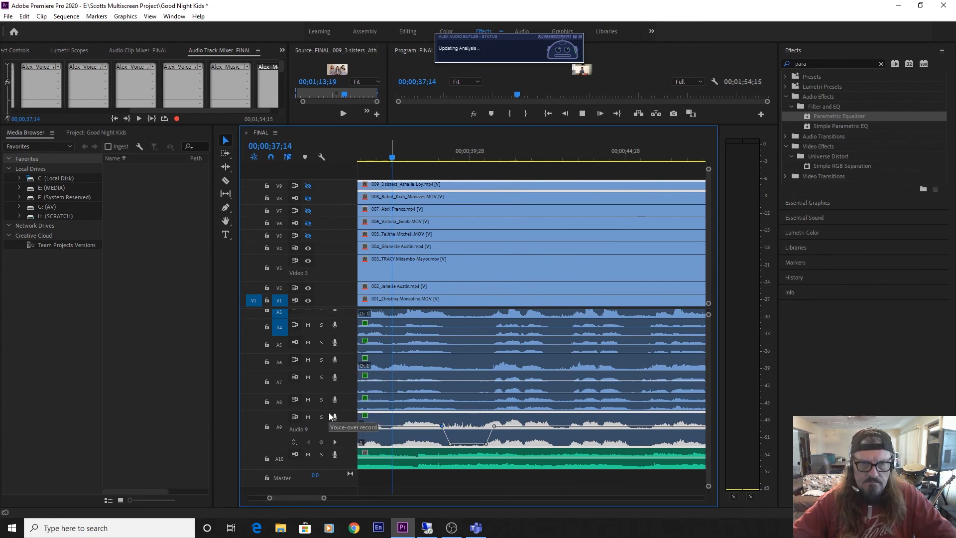
pyautogui.press('space')
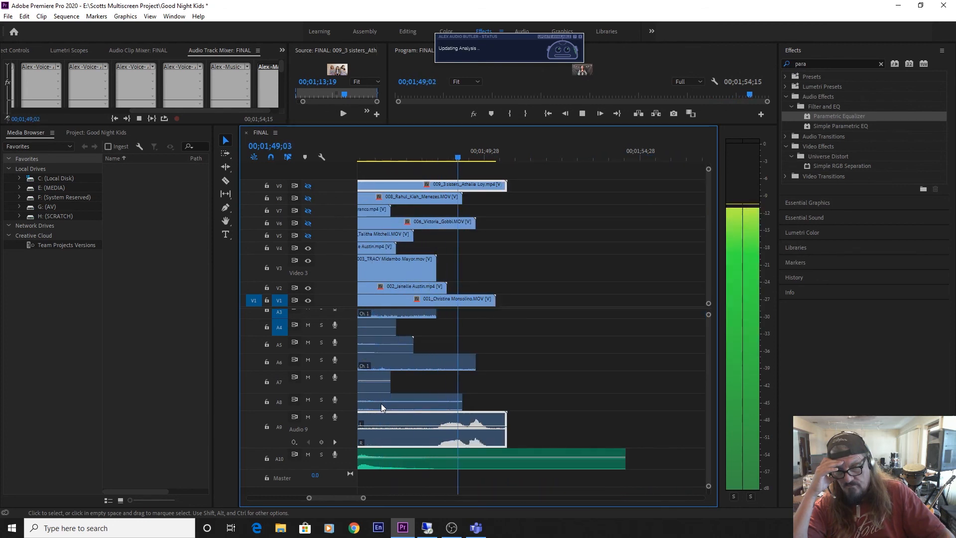
pyautogui.press('space')
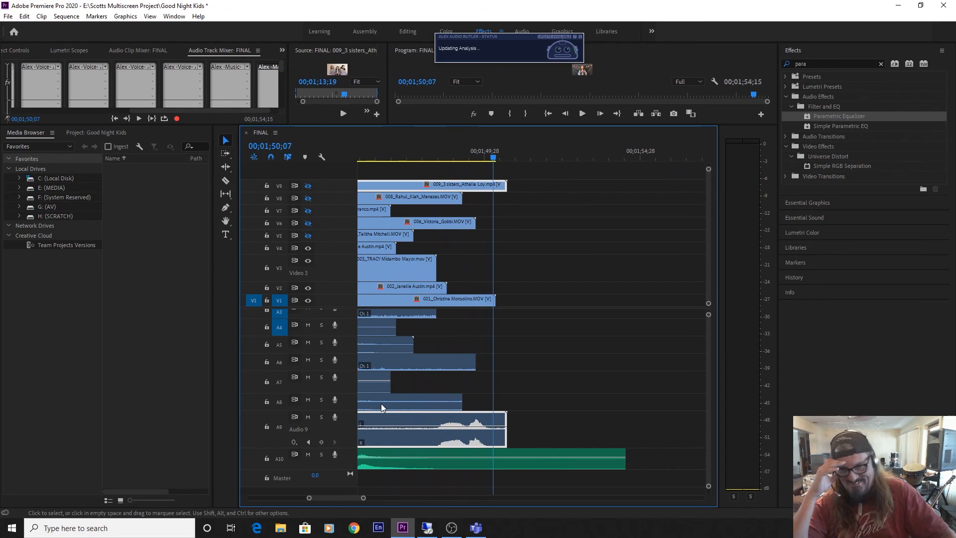
# Save the project and play the closing section of the FINAL sequence up to 00;01;42;00.
pyautogui.hotkey('ctrl', 's')
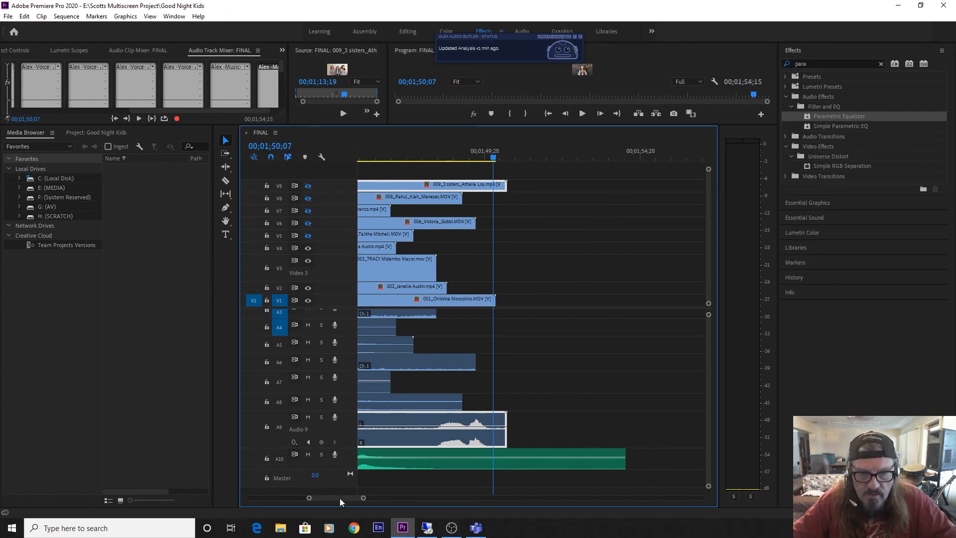
pyautogui.moveTo(339, 498); pyautogui.dragTo(333, 498)
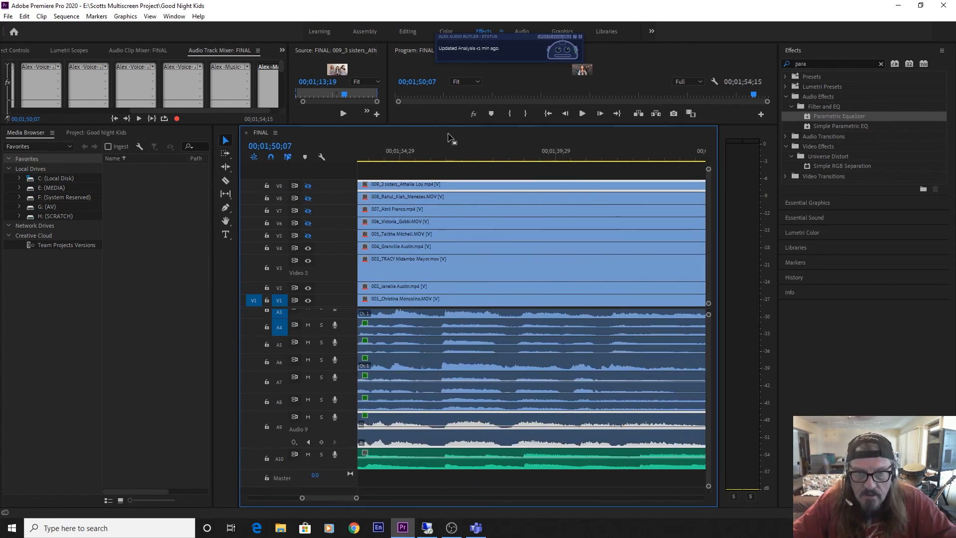
pyautogui.press('space')
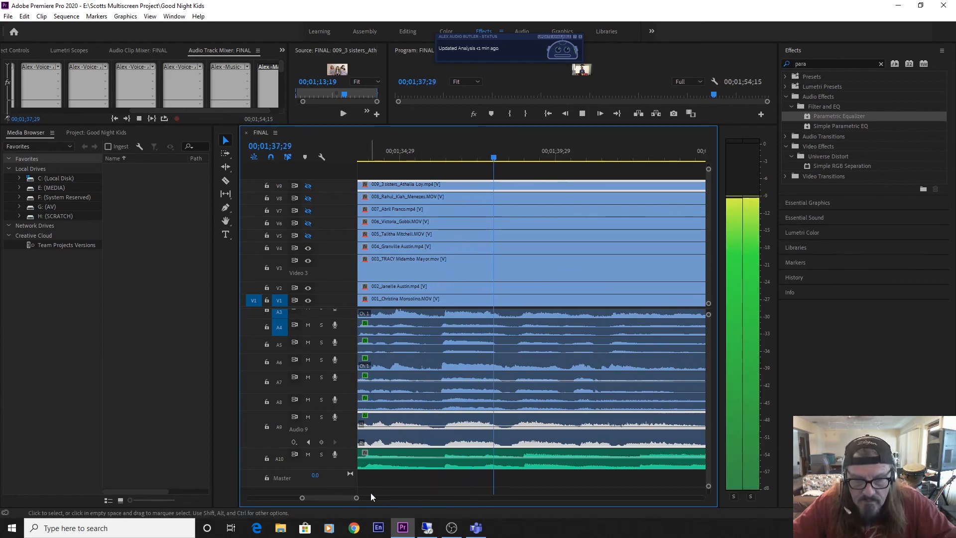
pyautogui.moveTo(357, 498); pyautogui.dragTo(389, 500)
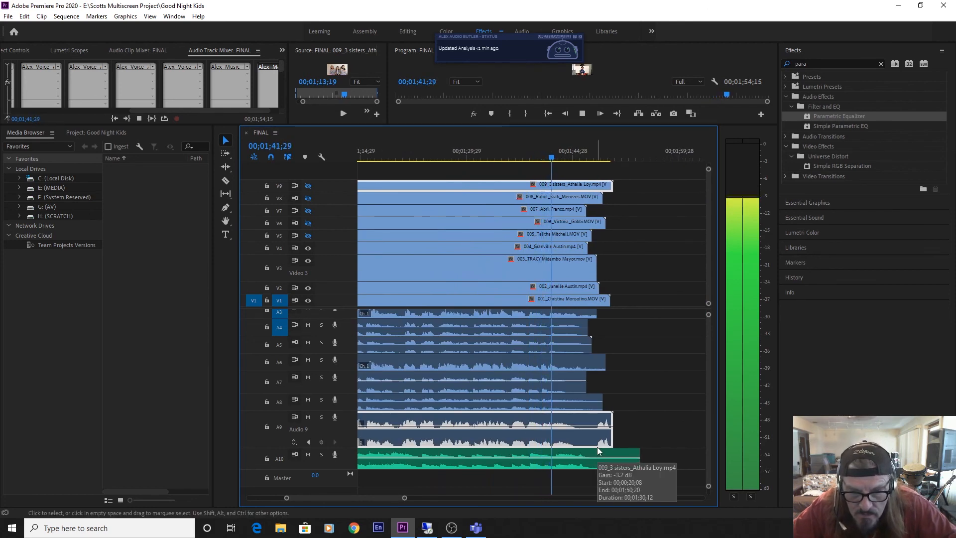
pyautogui.press('space')
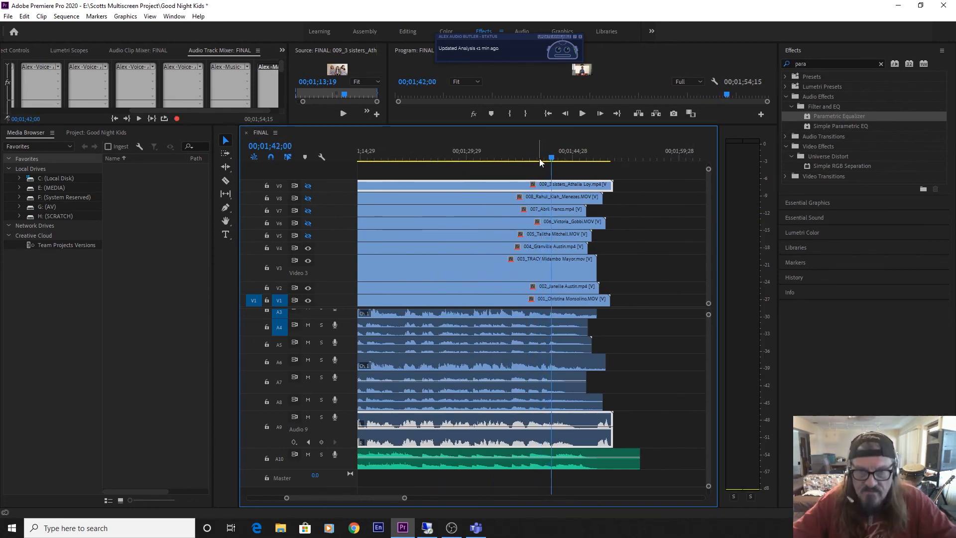
# Replay the closing vocals of all tracks from around 00;01;38 to 00;01;43;10 to check the mix.
pyautogui.press('space')
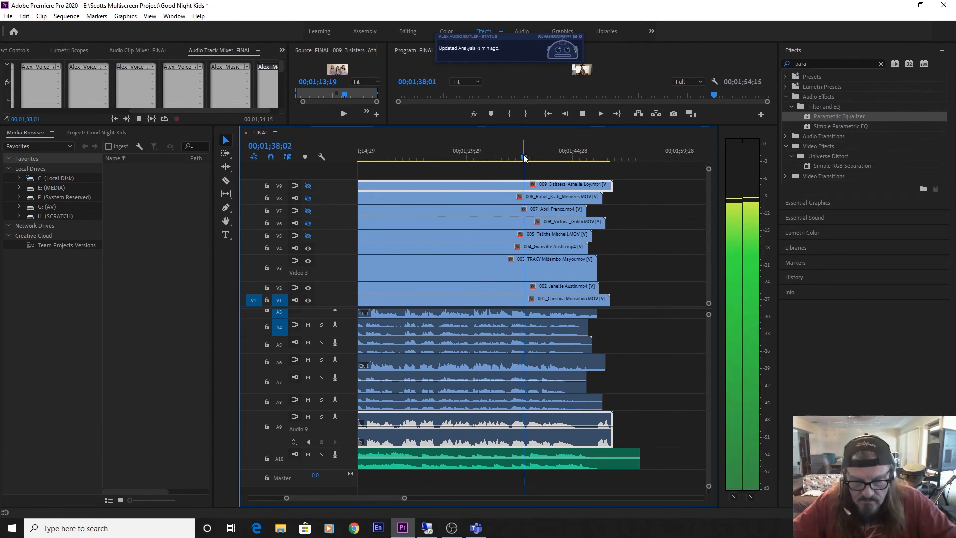
pyautogui.press('=')
pyautogui.press('=')
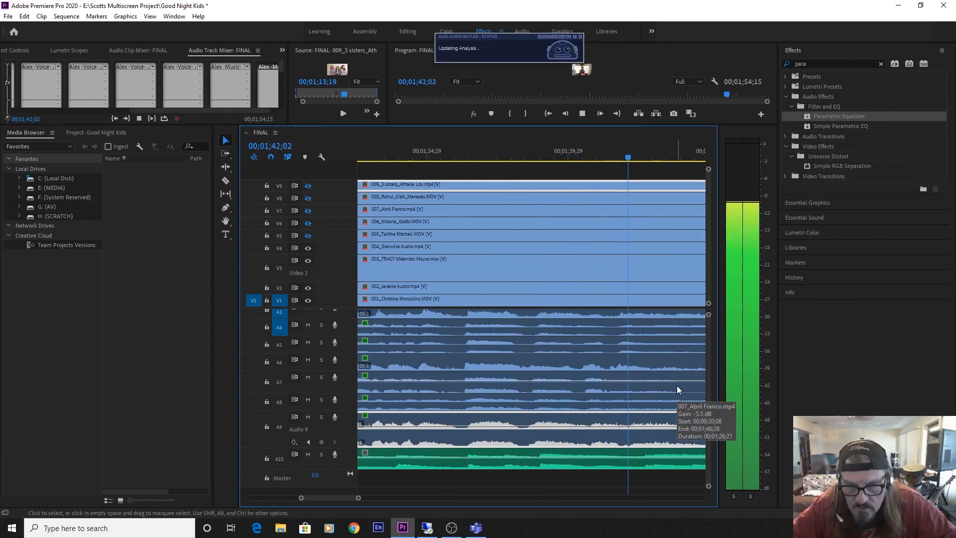
pyautogui.press('space')
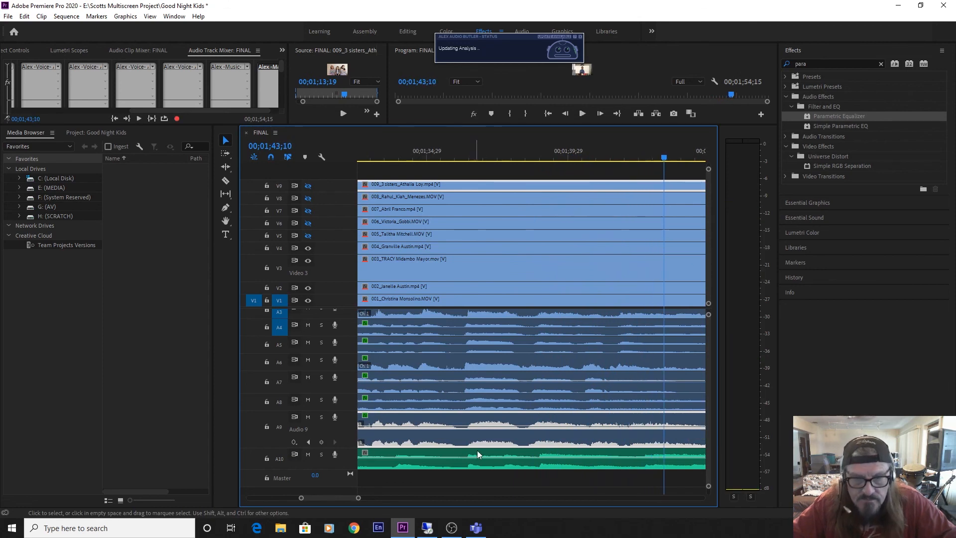
pyautogui.moveTo(364, 500); pyautogui.dragTo(382, 500)
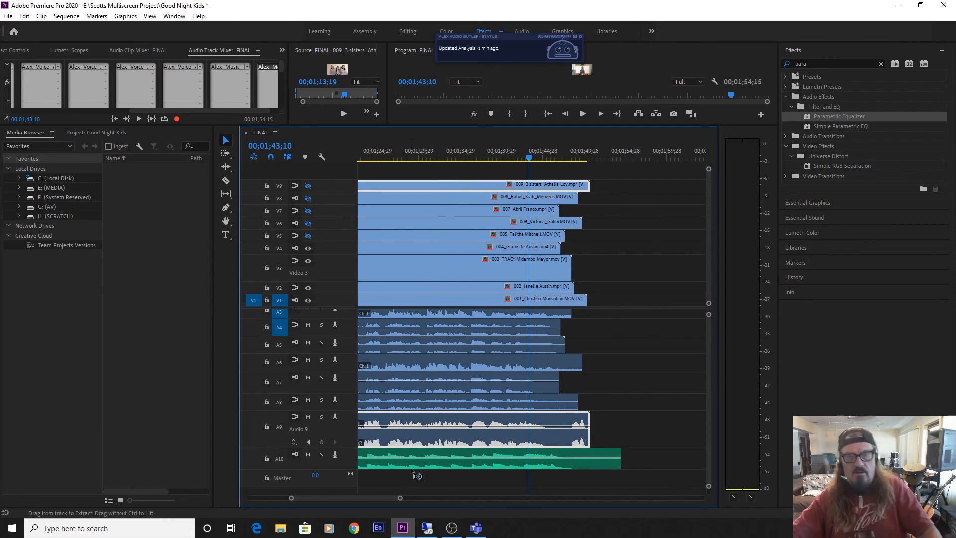
# Save the project and play the FINAL sequence from its beginning to 00;00;24;26, listening to the vocals enter over the music.
pyautogui.hotkey('ctrl', 's')
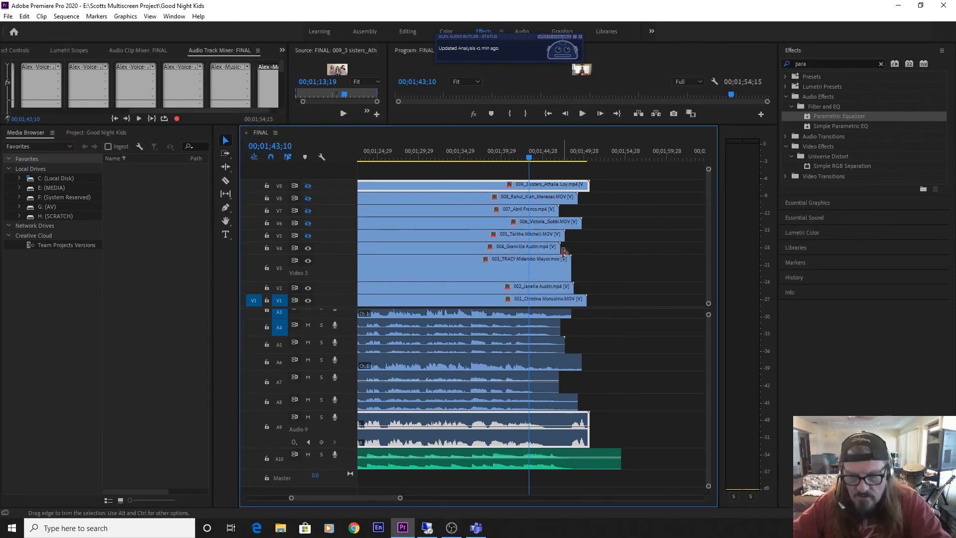
pyautogui.press('Home')
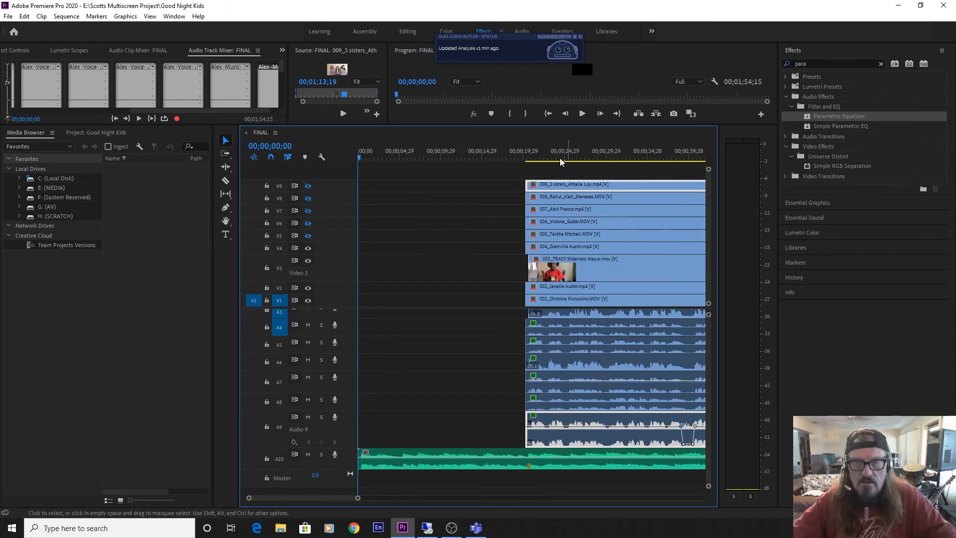
pyautogui.press('space')
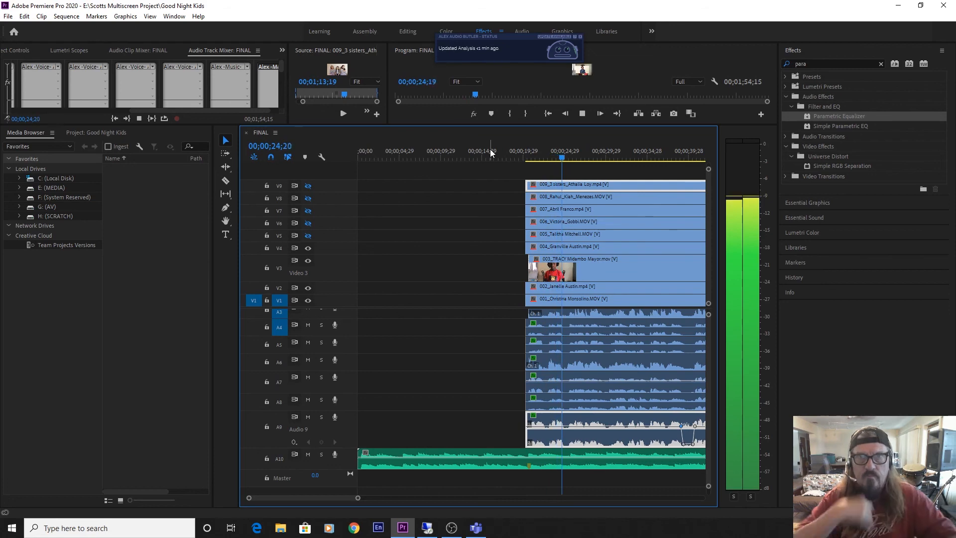
pyautogui.press('space')
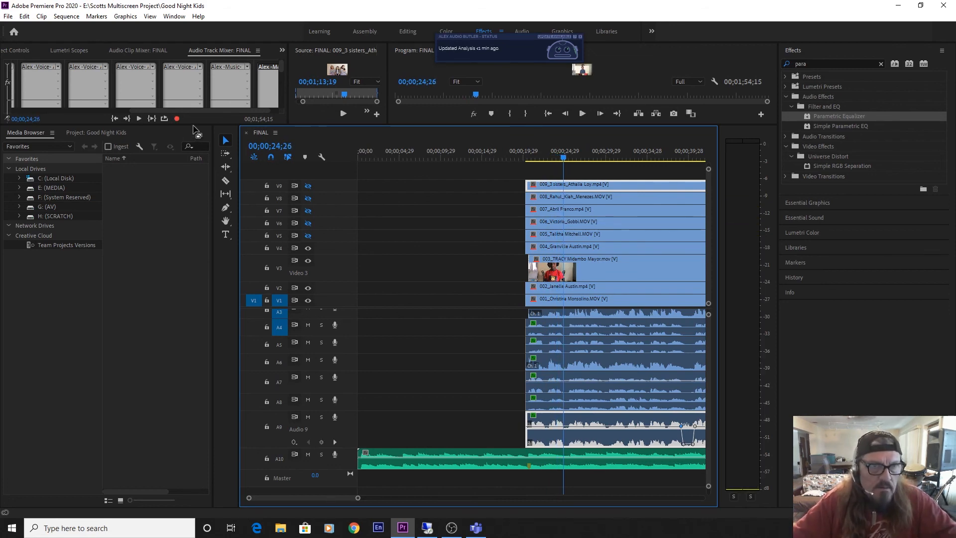
# Enlarge the Audio Track Mixer, hide its effects and sends, and raise the Audio 10 music fader to 5.8 dB.
pyautogui.moveTo(191, 149); pyautogui.dragTo(181, 432)
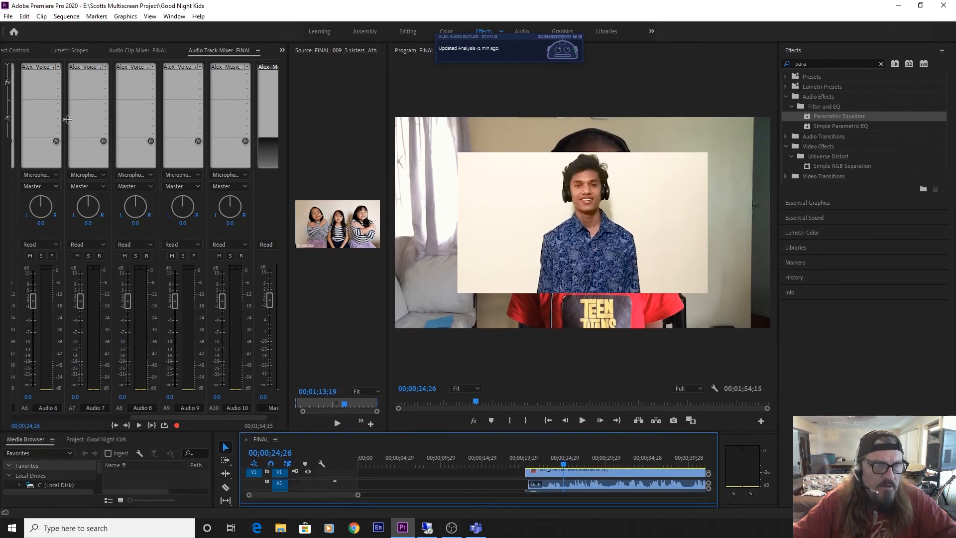
pyautogui.click(7, 66)
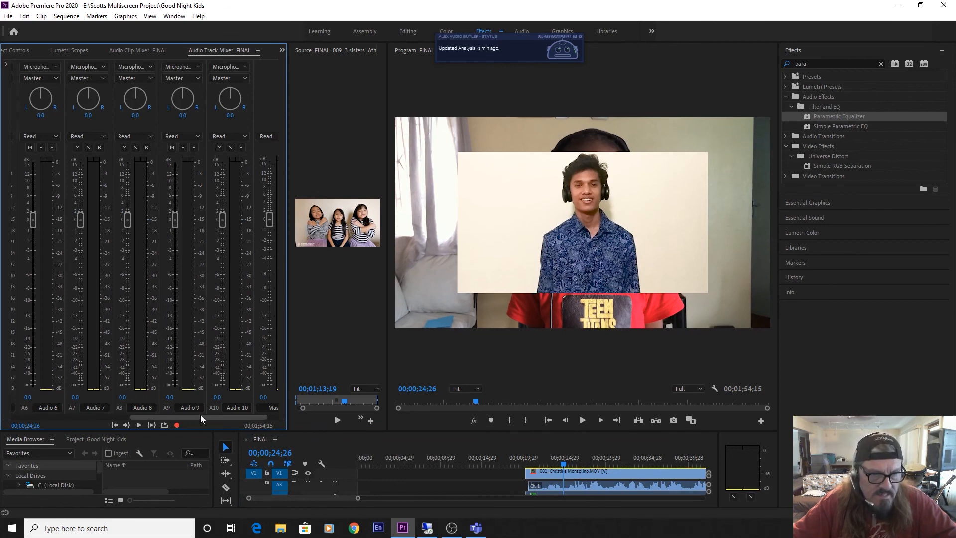
pyautogui.hotkey('ctrl', 's')
pyautogui.moveTo(233, 416); pyautogui.dragTo(259, 417)
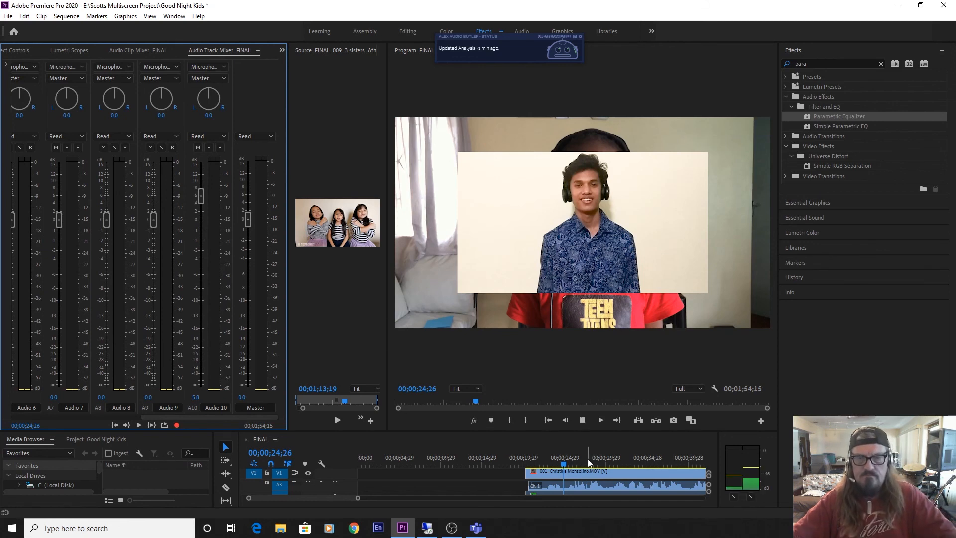
# Play the mix from 00;00;24;26 to 00;00;34;11, adjusting the system volume while listening to the music balance.
pyautogui.press('space')
pyautogui.press('XF86AudioLowerVolume')
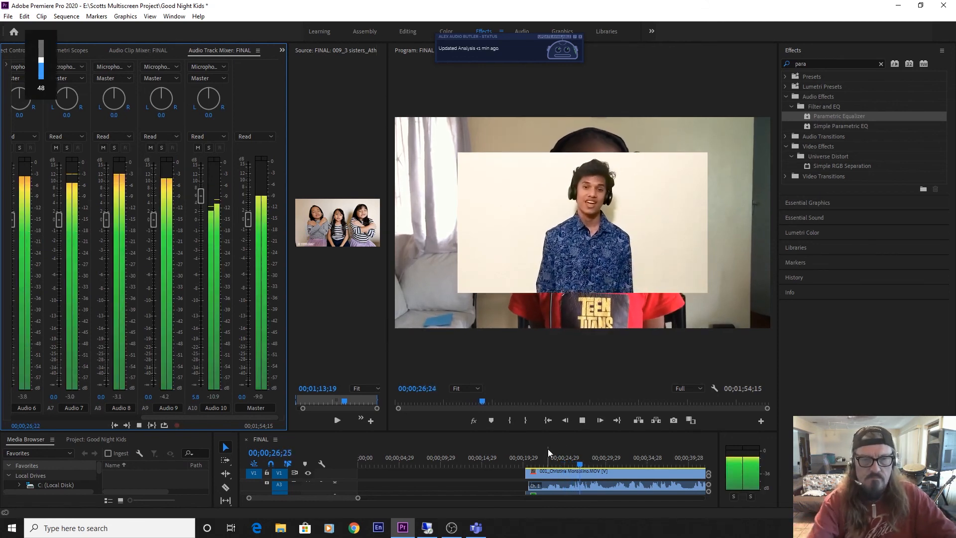
pyautogui.press('XF86AudioRaiseVolume')
pyautogui.press('XF86AudioRaiseVolume')
pyautogui.press('XF86AudioRaiseVolume')
pyautogui.press('XF86AudioRaiseVolume')
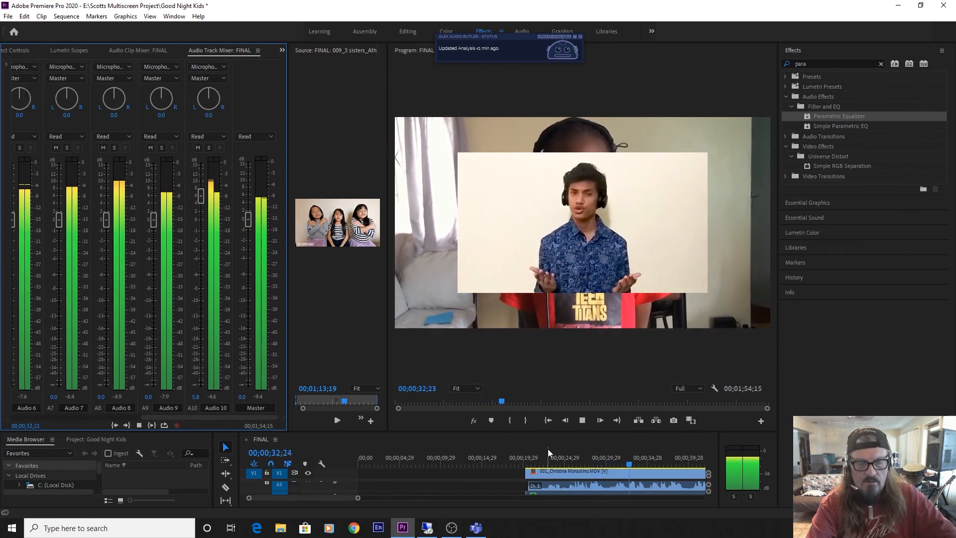
pyautogui.press('space')
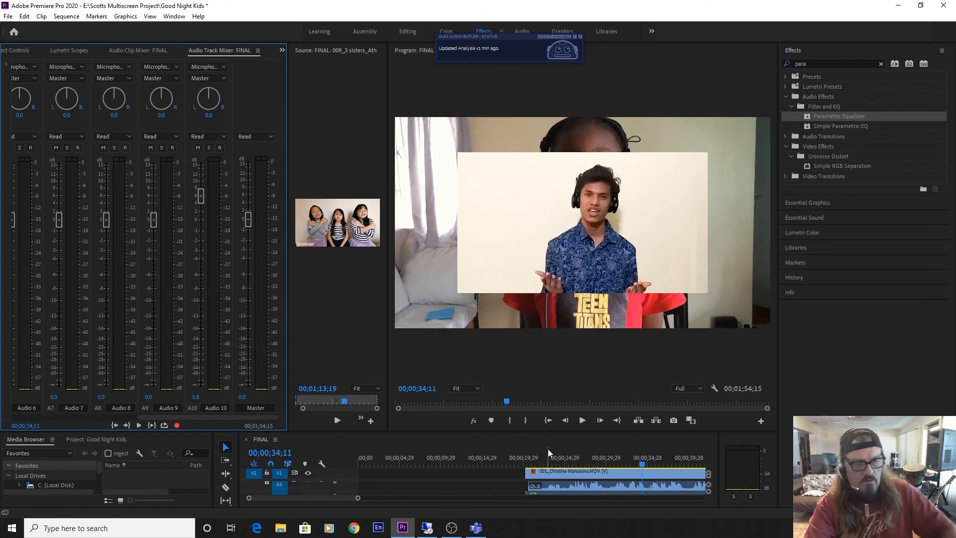
# Save the project and enlarge the timeline area so the video and audio tracks can be seen.
pyautogui.hotkey('ctrl', 's')
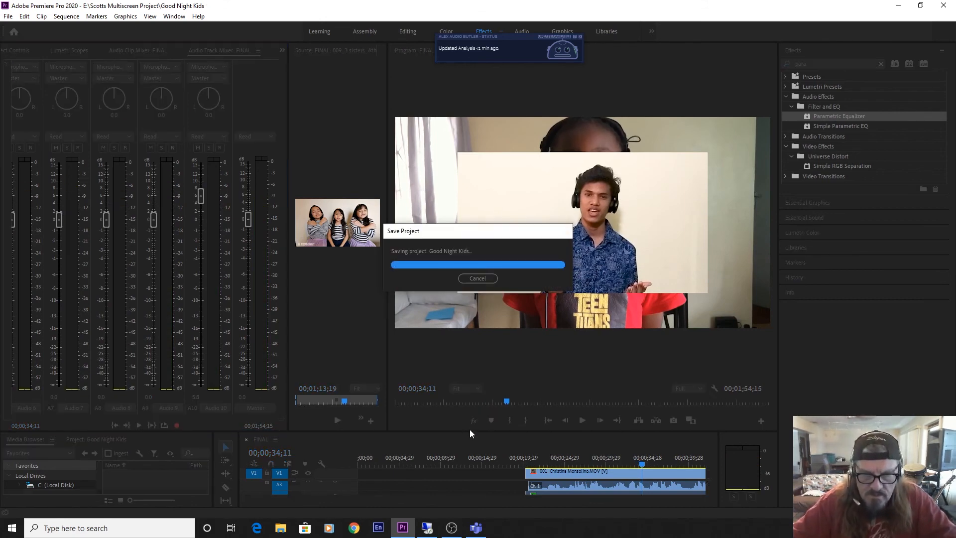
pyautogui.moveTo(470, 430); pyautogui.dragTo(470, 217)
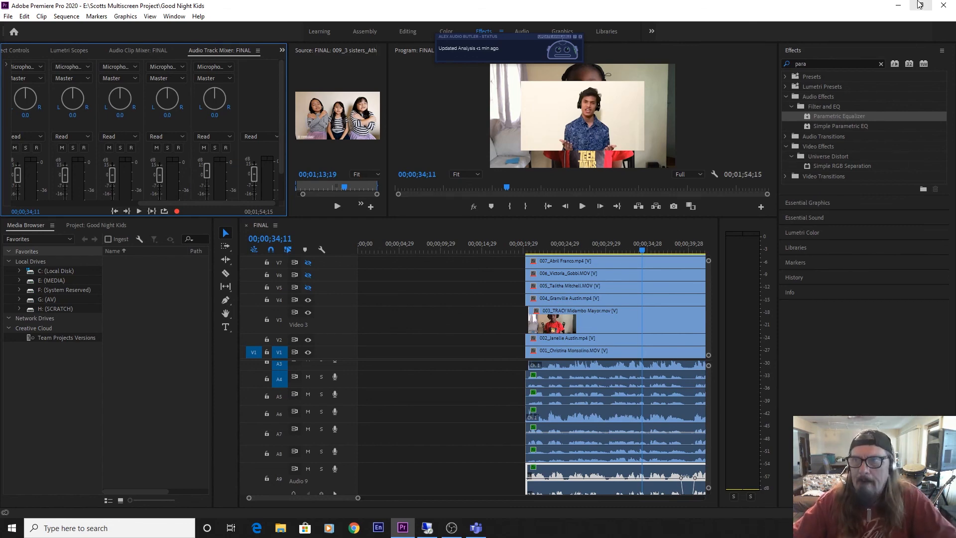
# Minimise Premiere Pro and switch to OBS Studio.
pyautogui.click(898, 5)
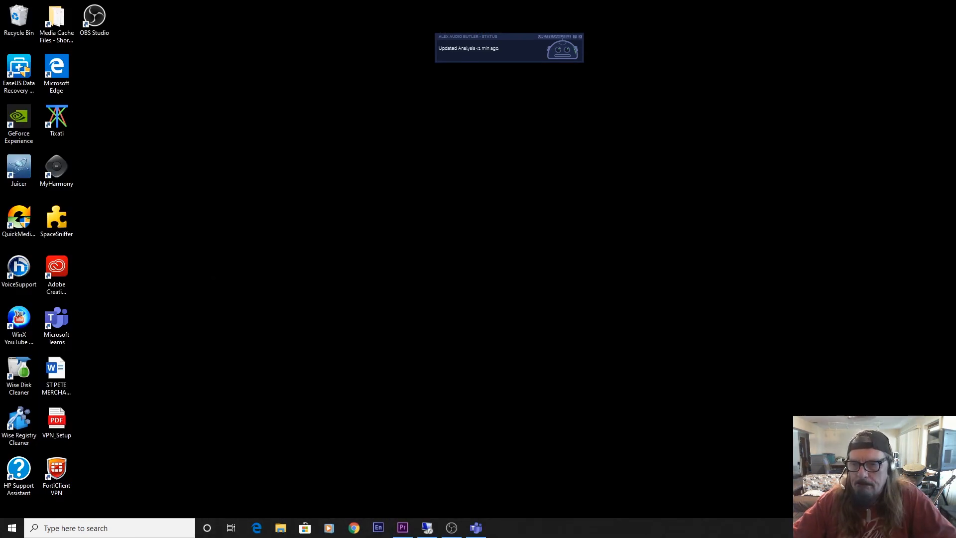
pyautogui.click(451, 527)
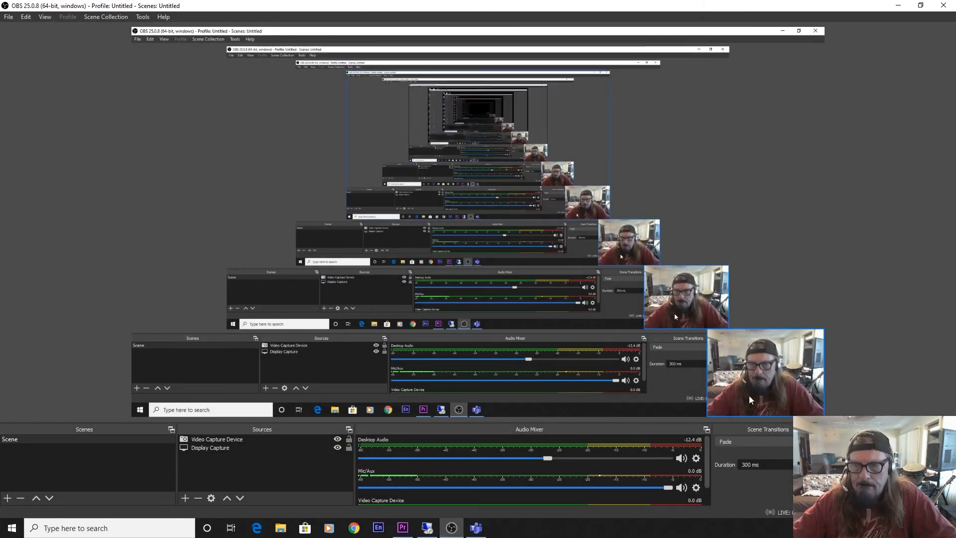